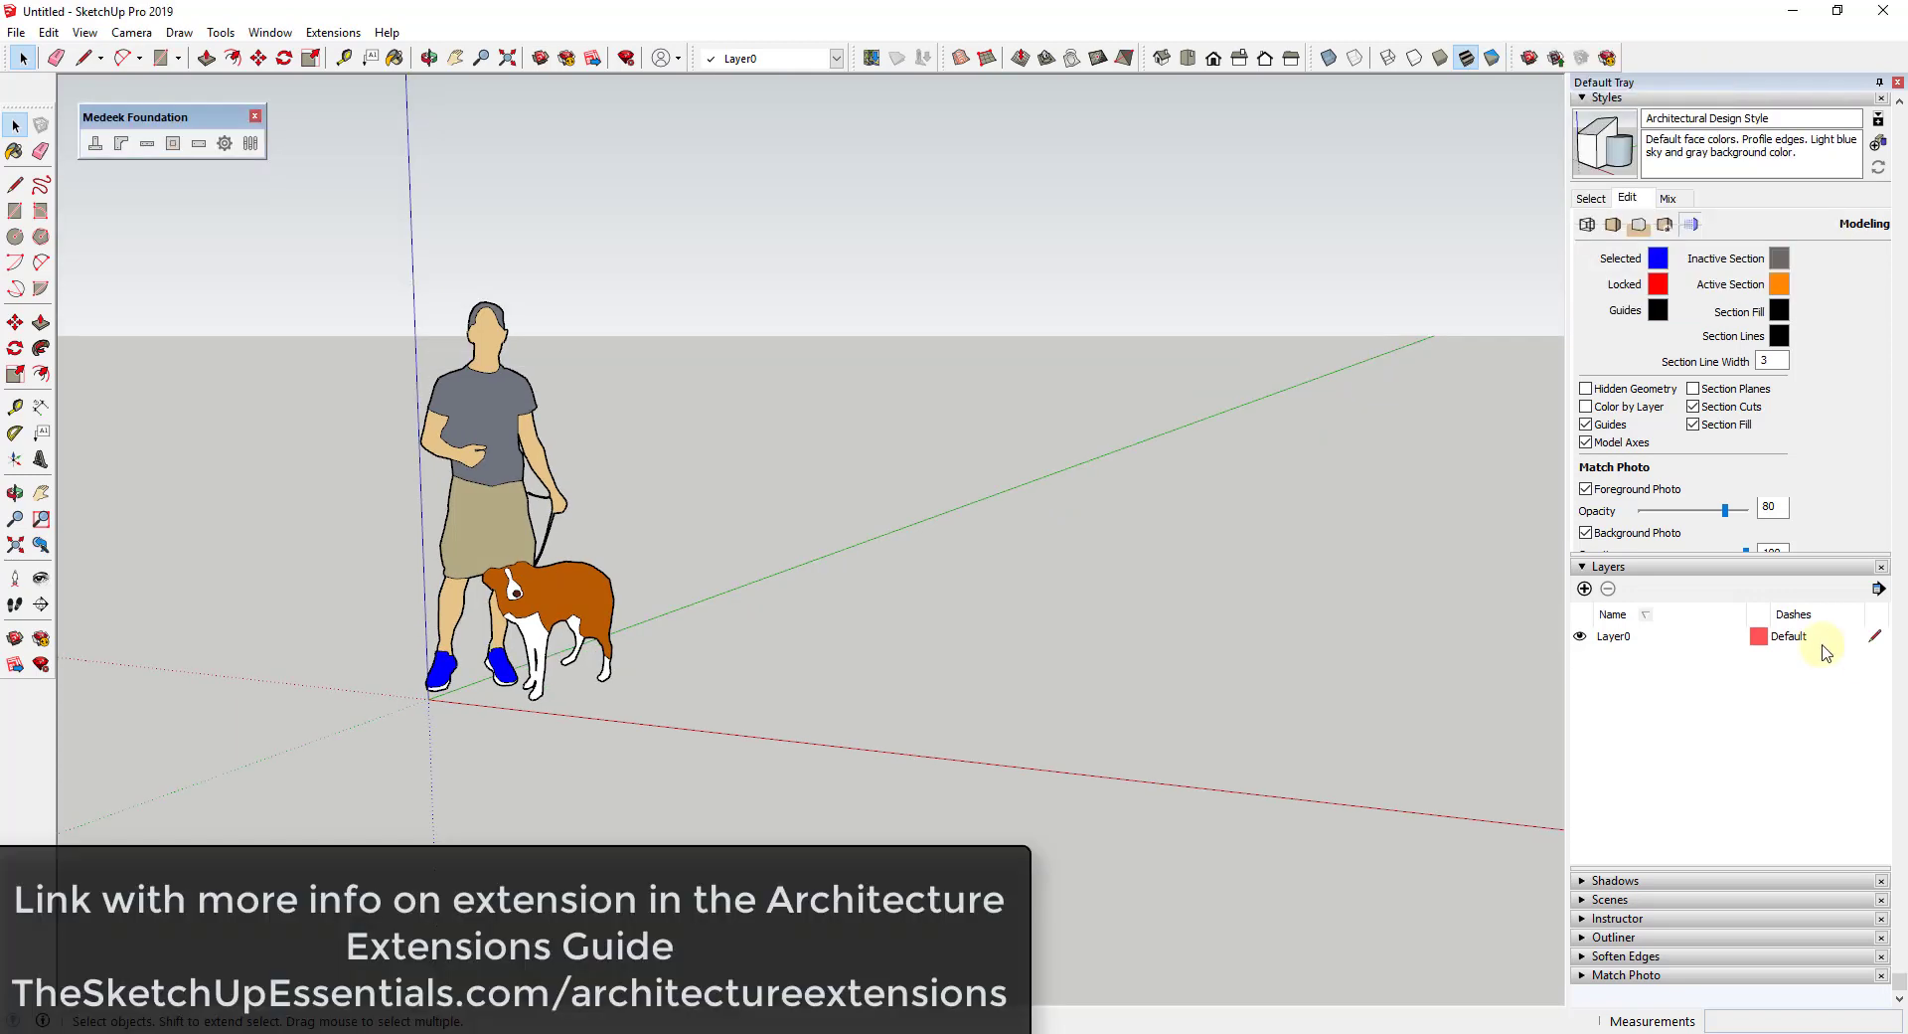
middle_drag(852, 566, 929, 626)
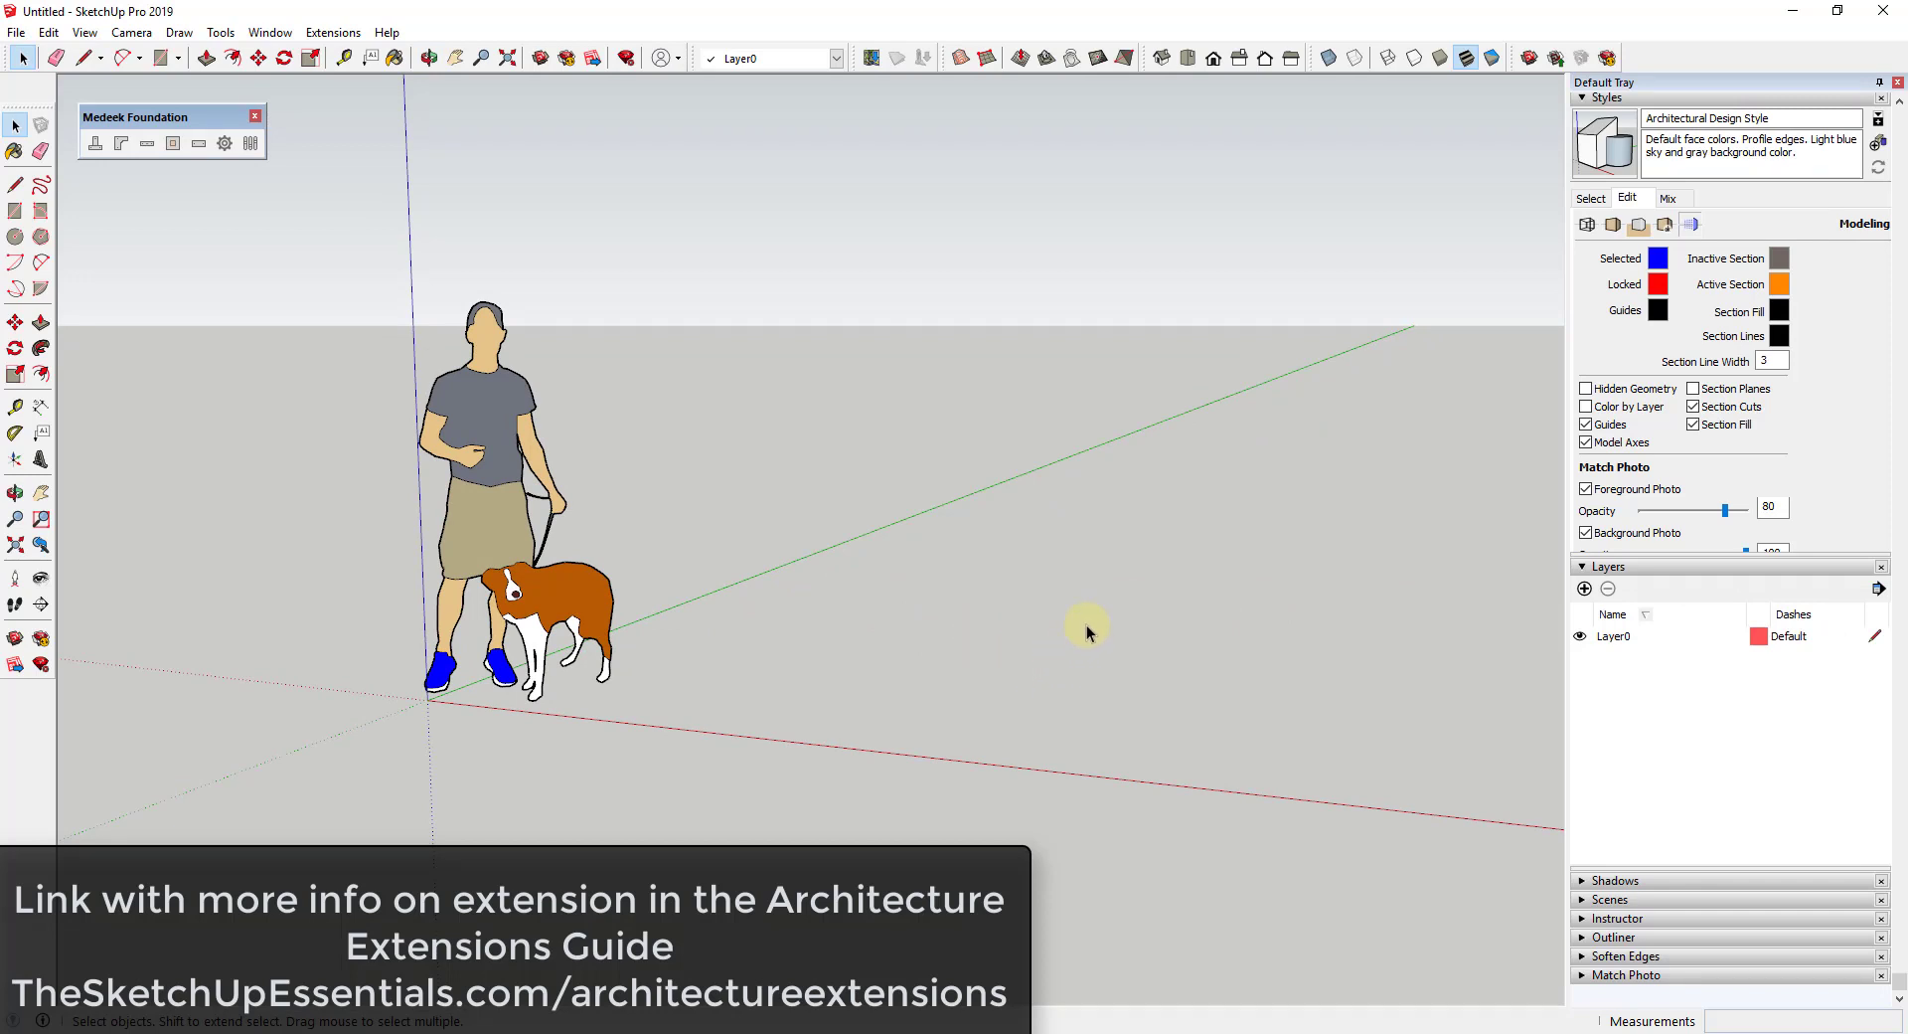
middle_drag(1096, 617, 1160, 604)
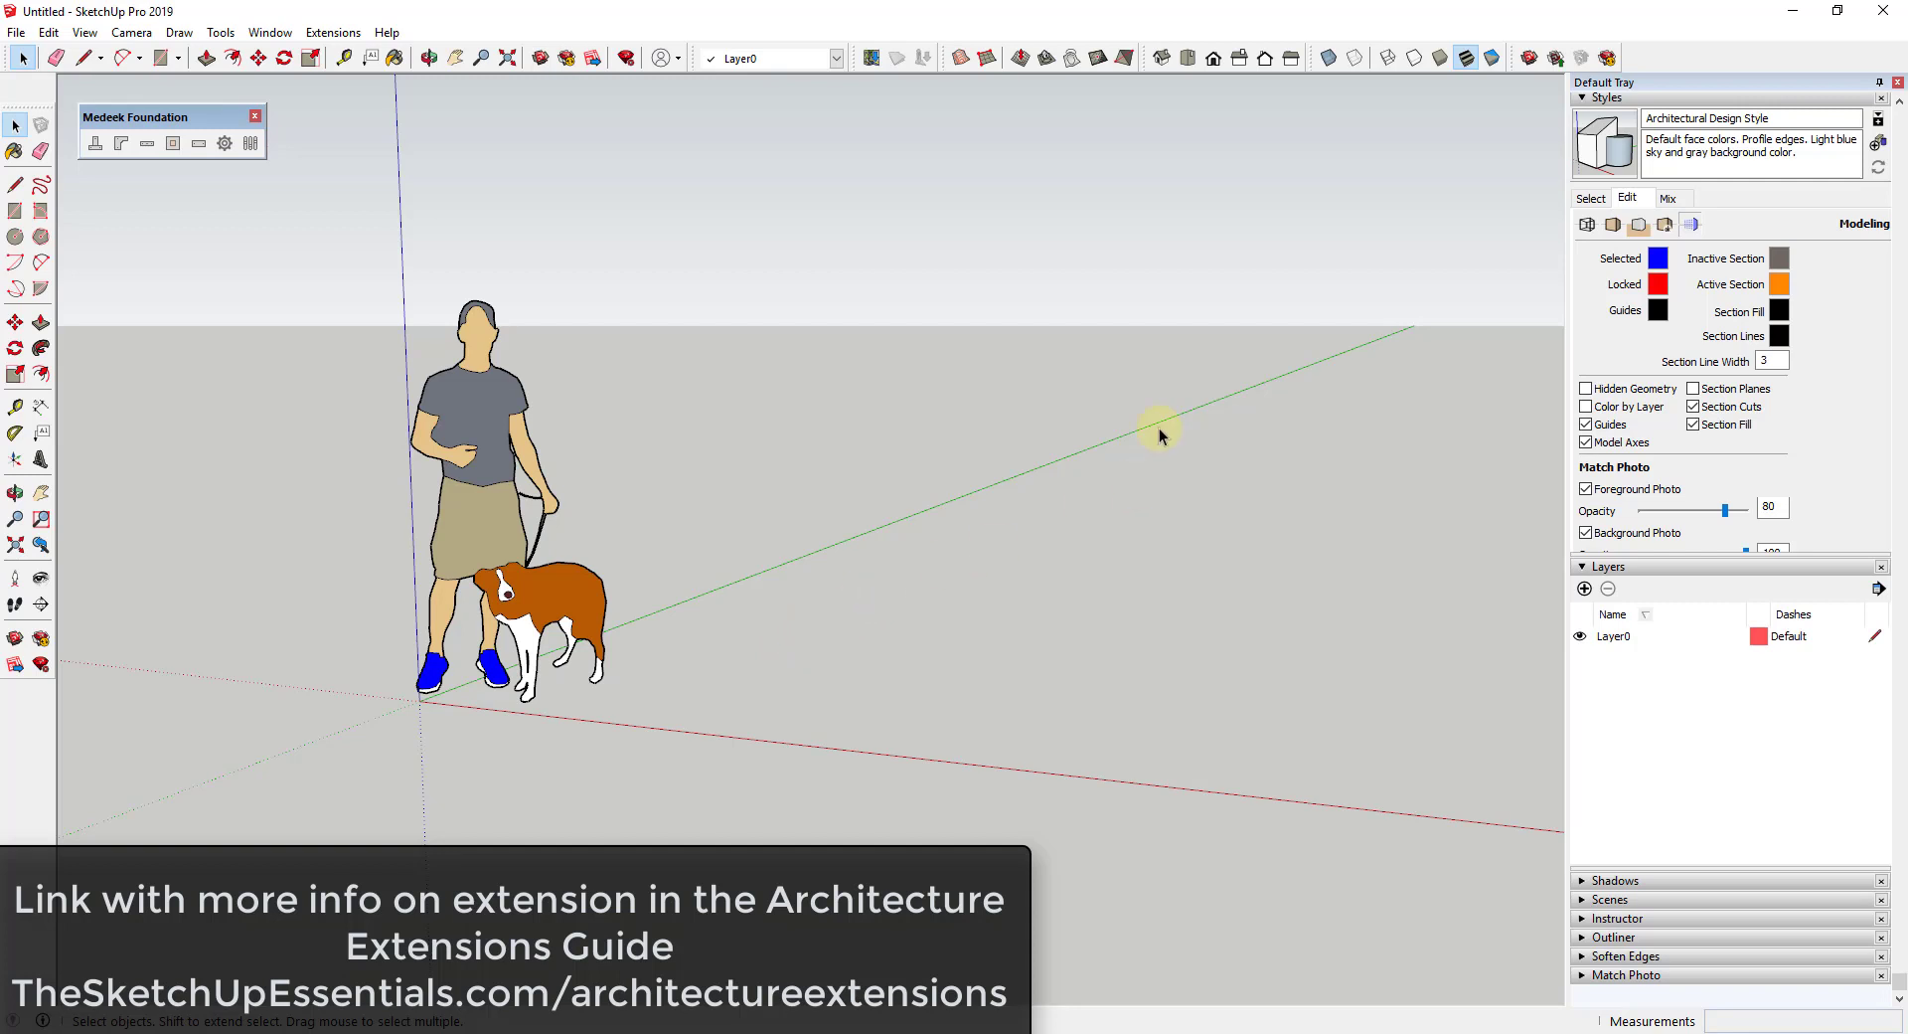
drag(164, 116, 168, 110)
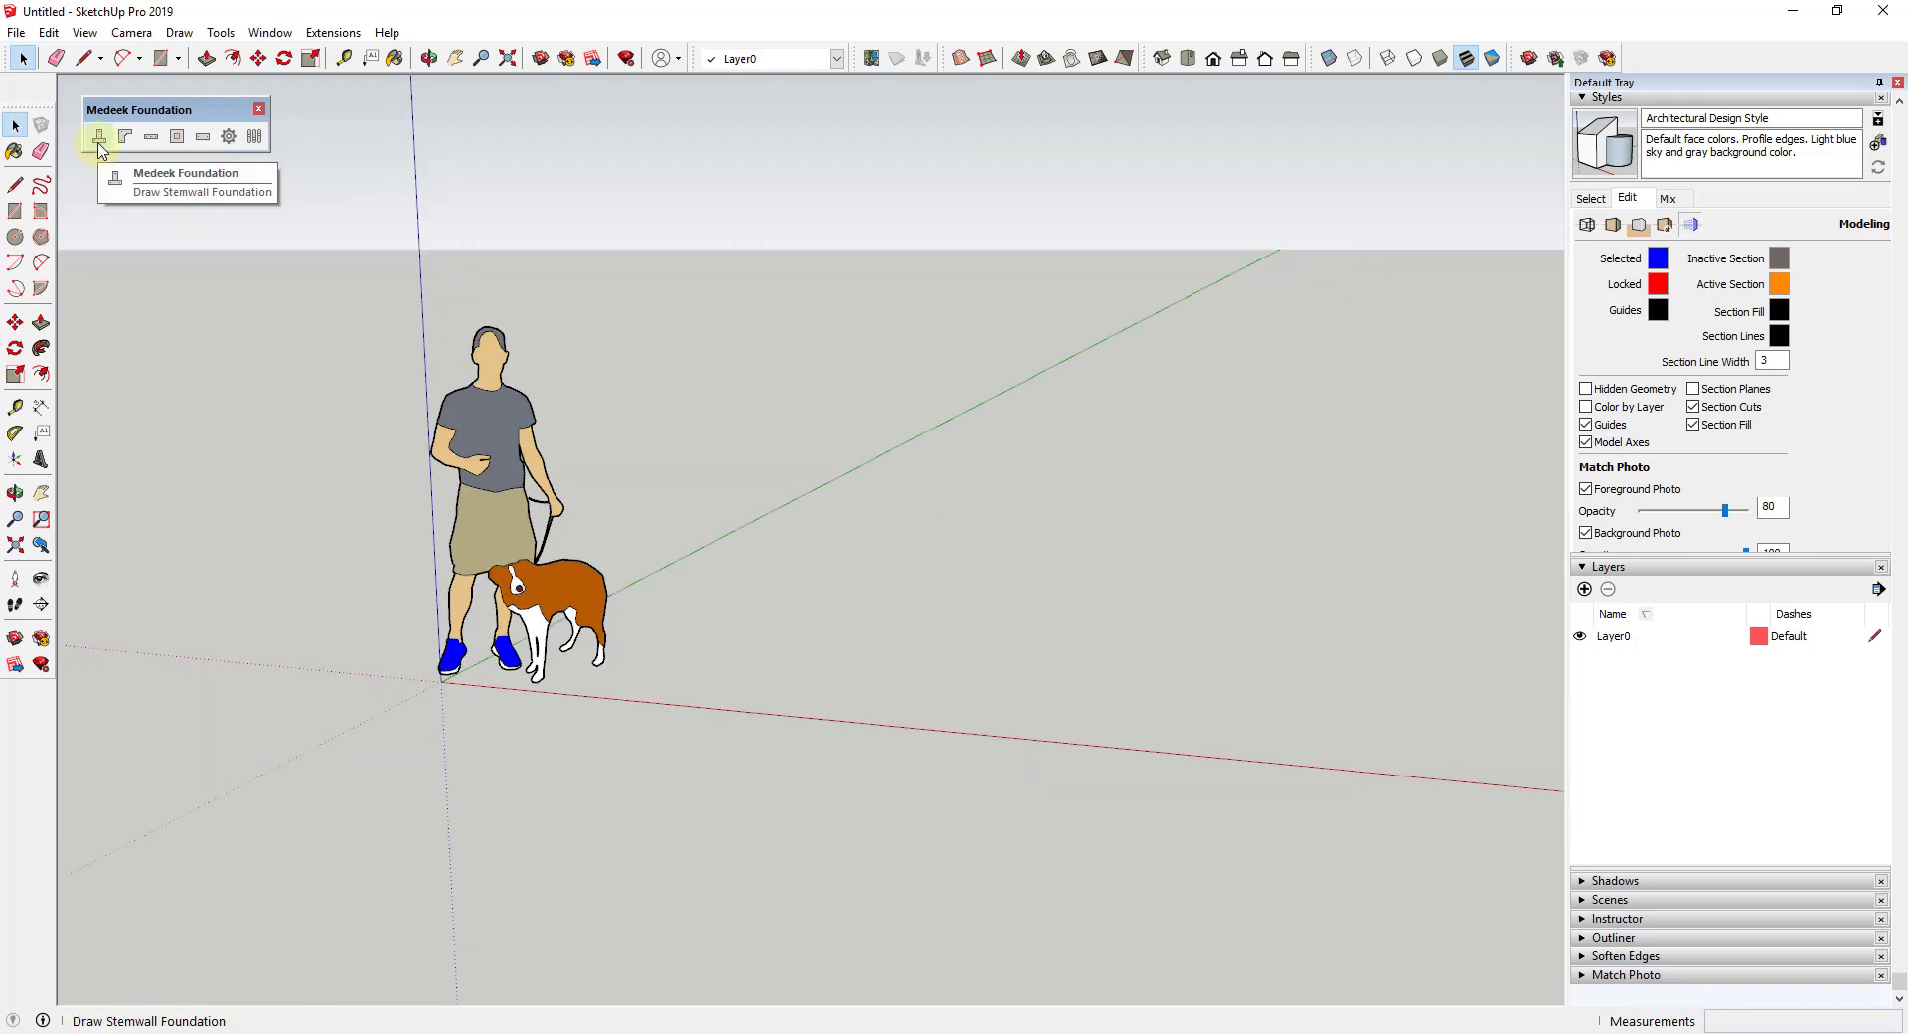
Step: Start a Stemwall foundation with Post and Beam interior bearing and a Rectangle outline
click(100, 150)
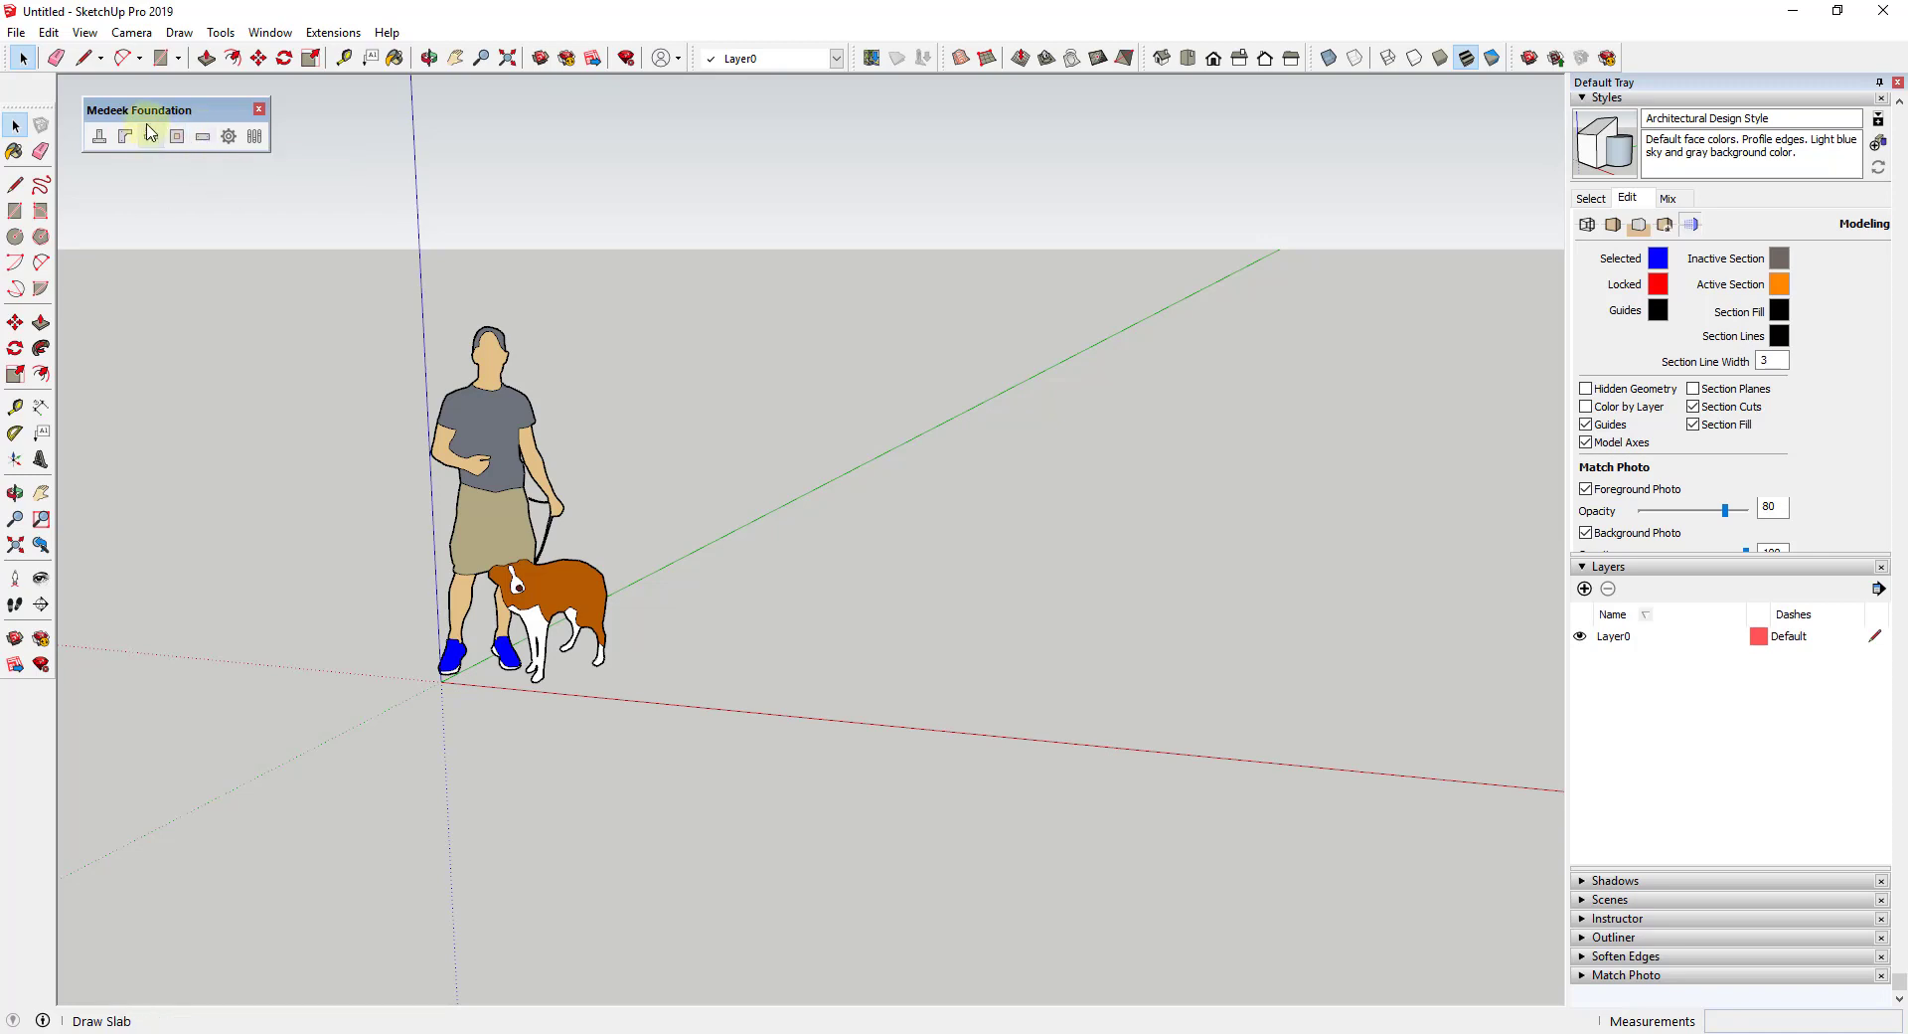
click(101, 143)
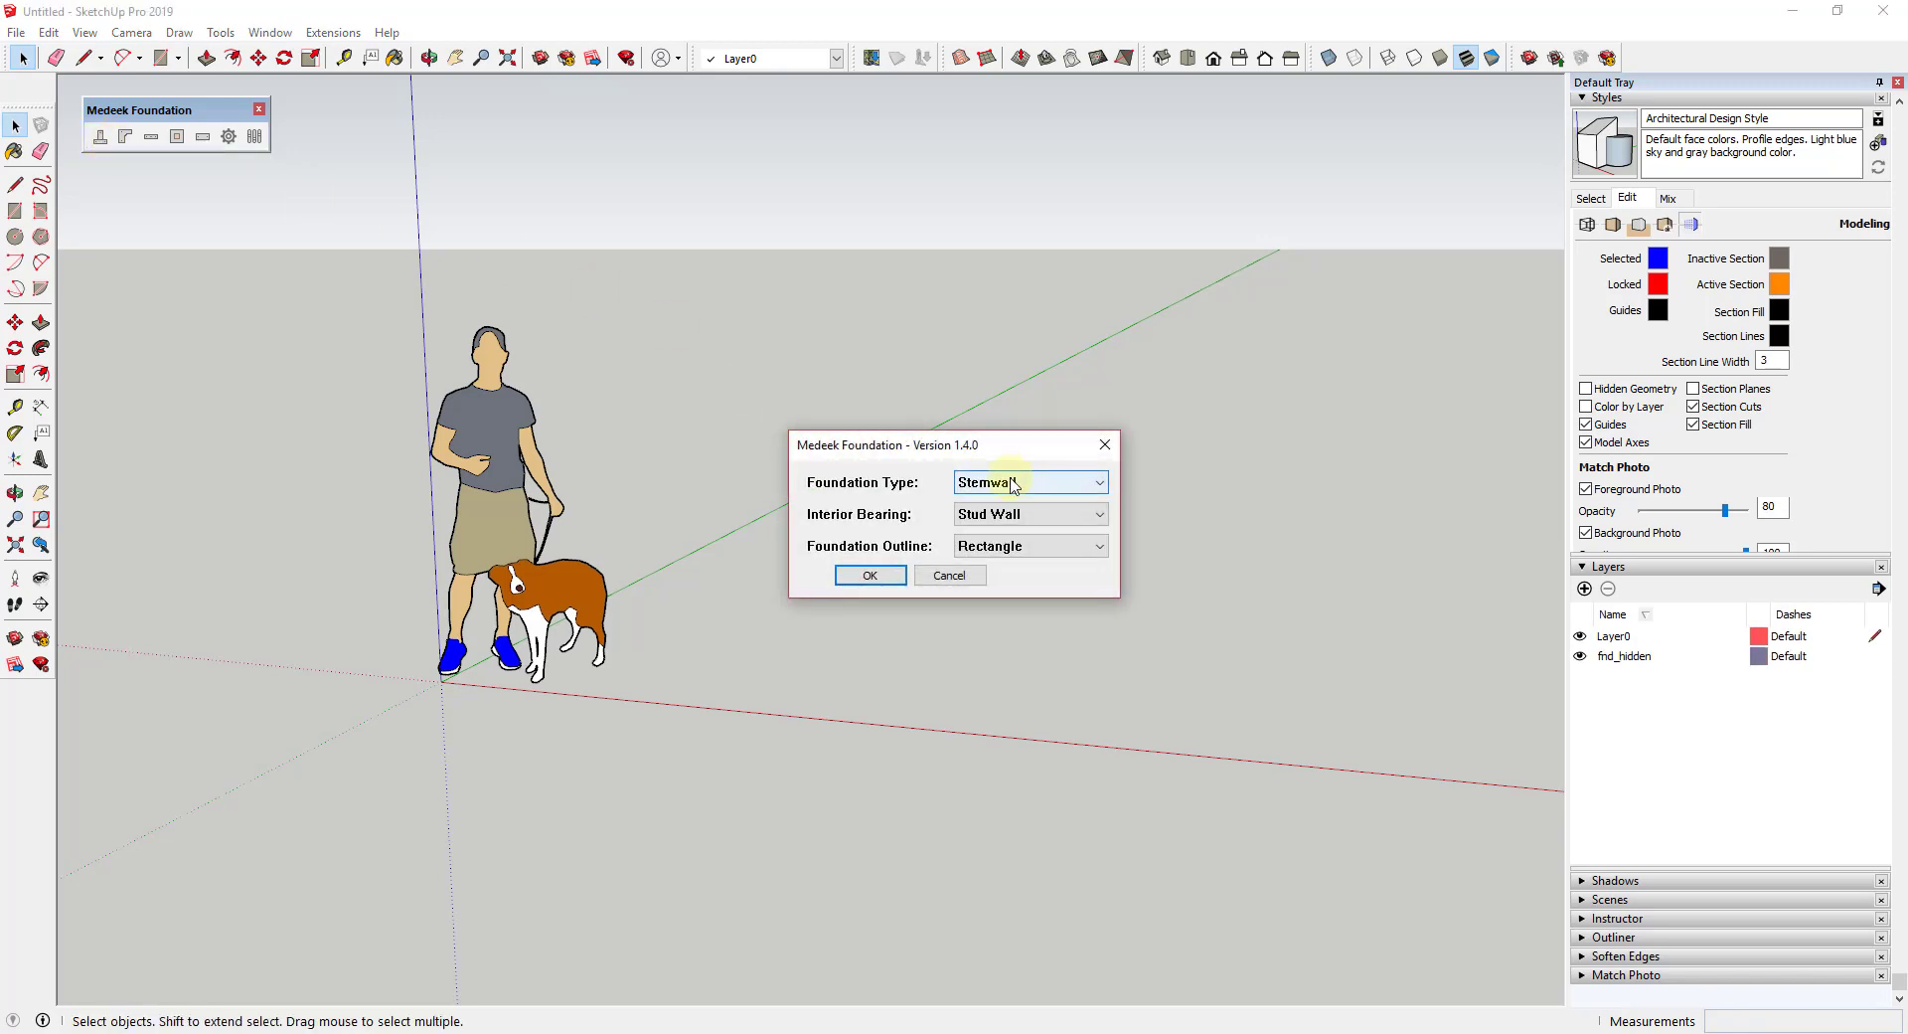
scroll(979, 507, down, 1)
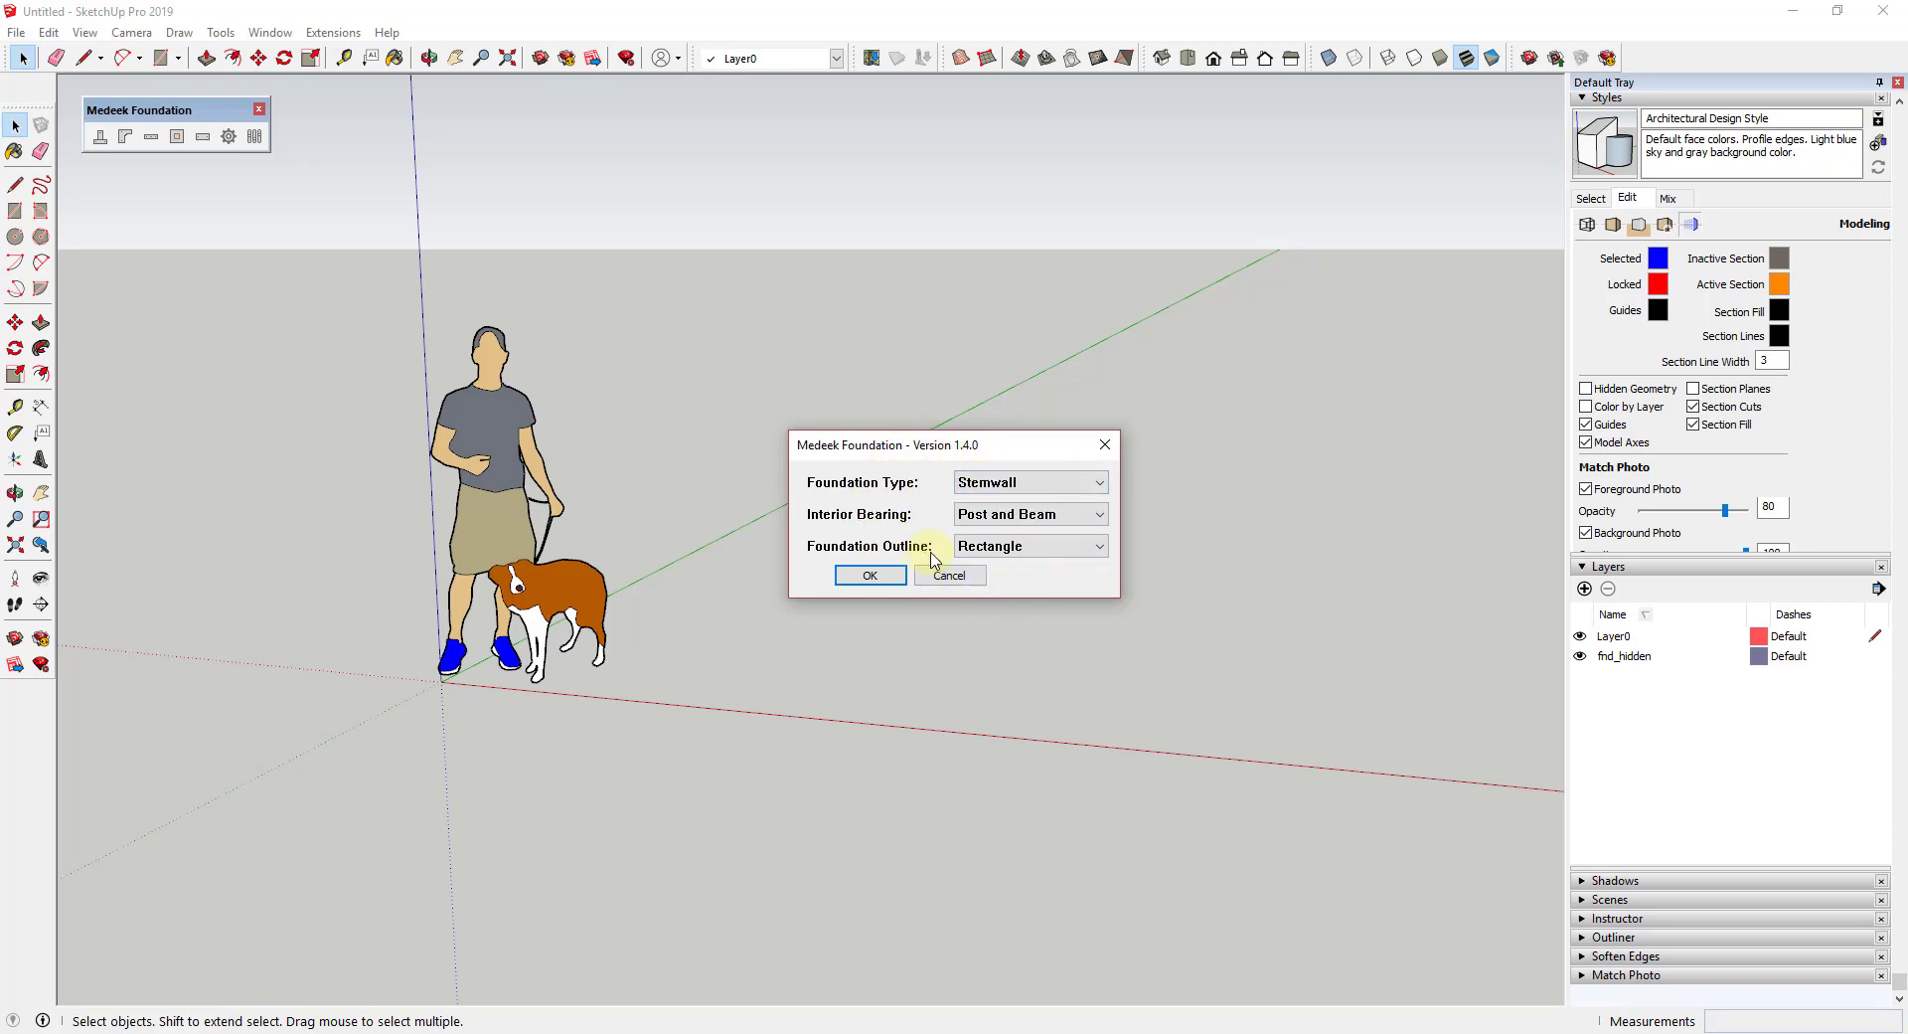
click(1009, 552)
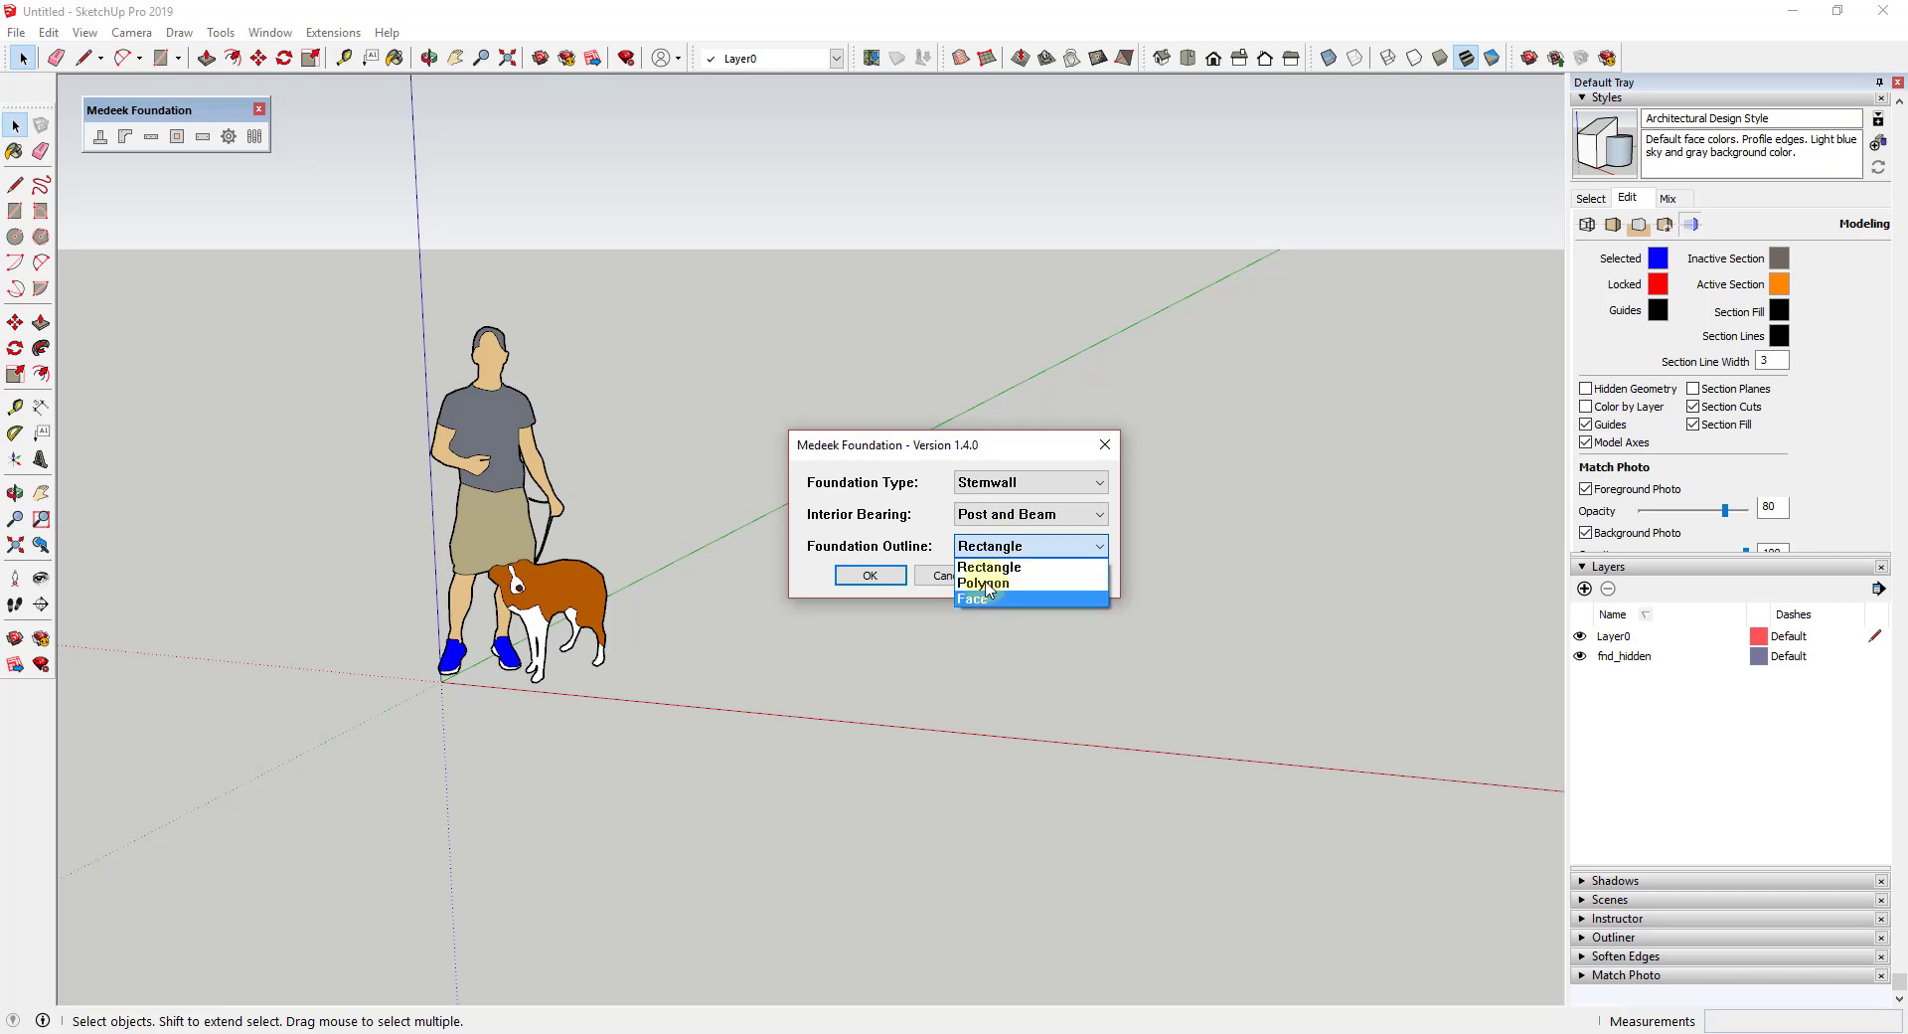
click(984, 567)
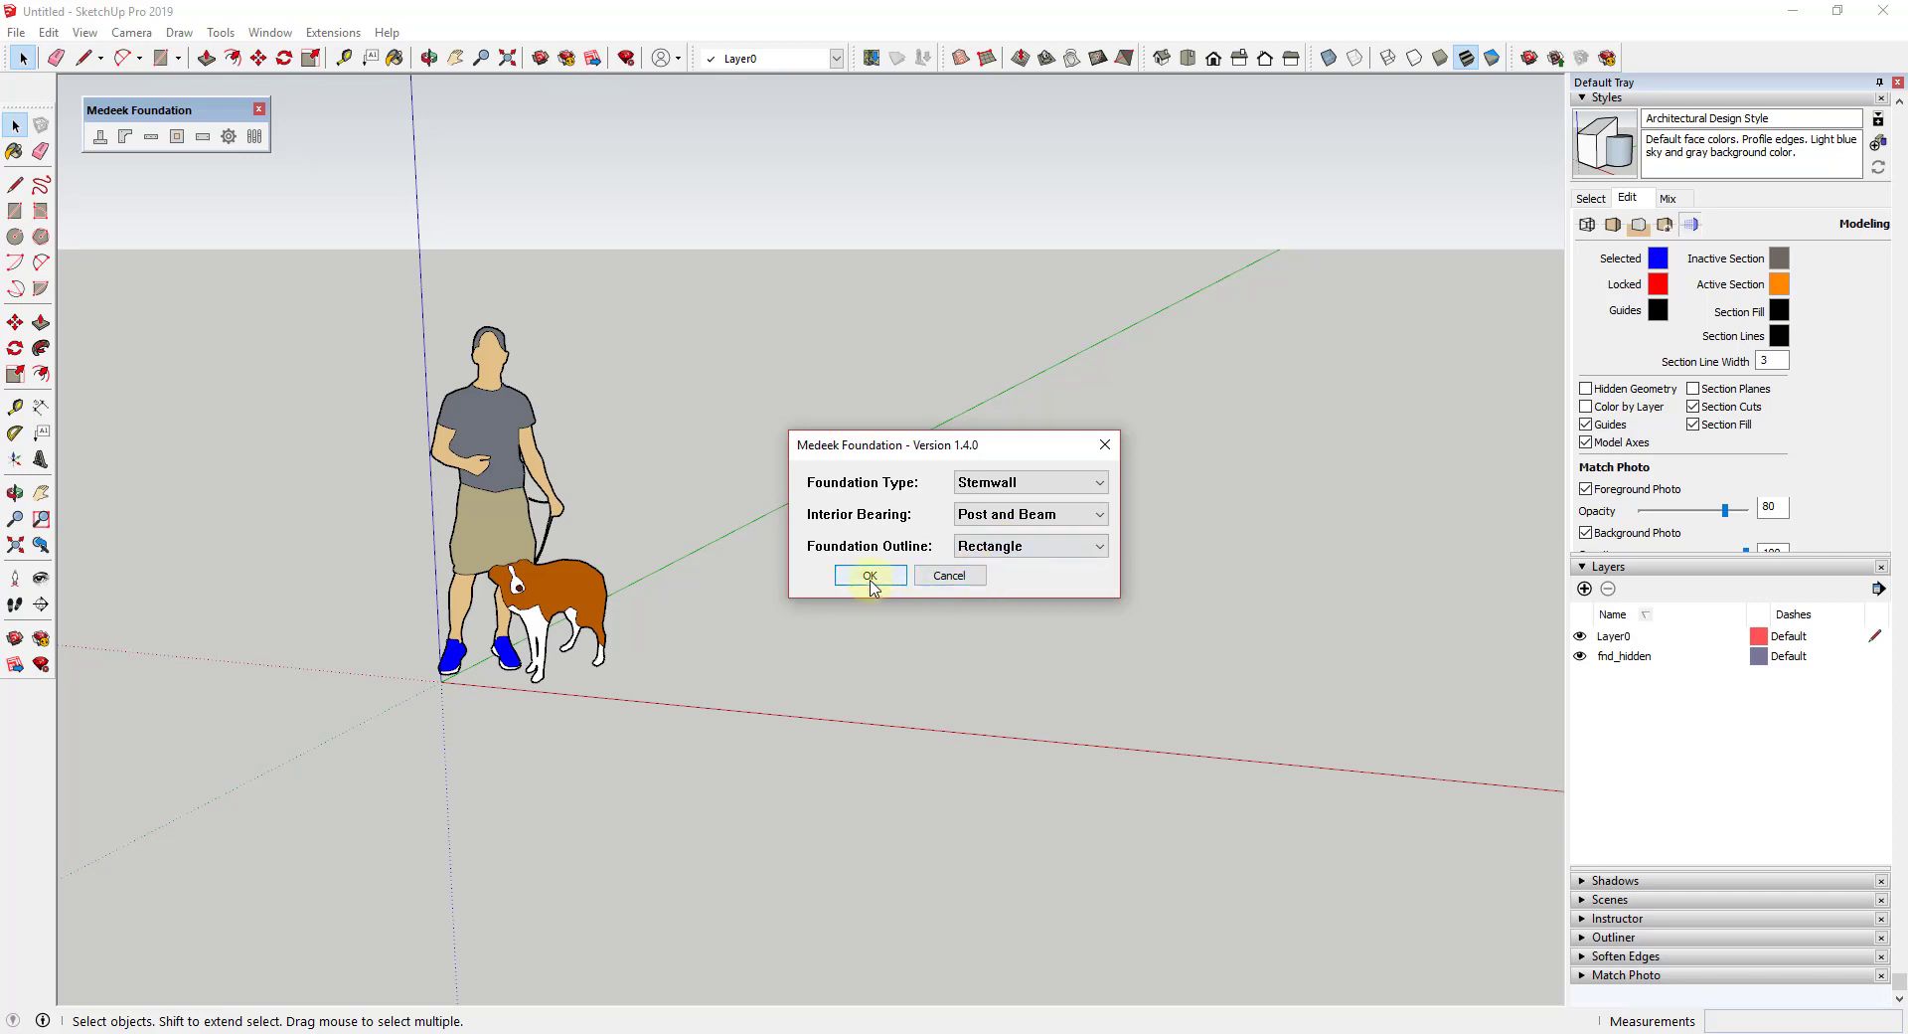
click(870, 576)
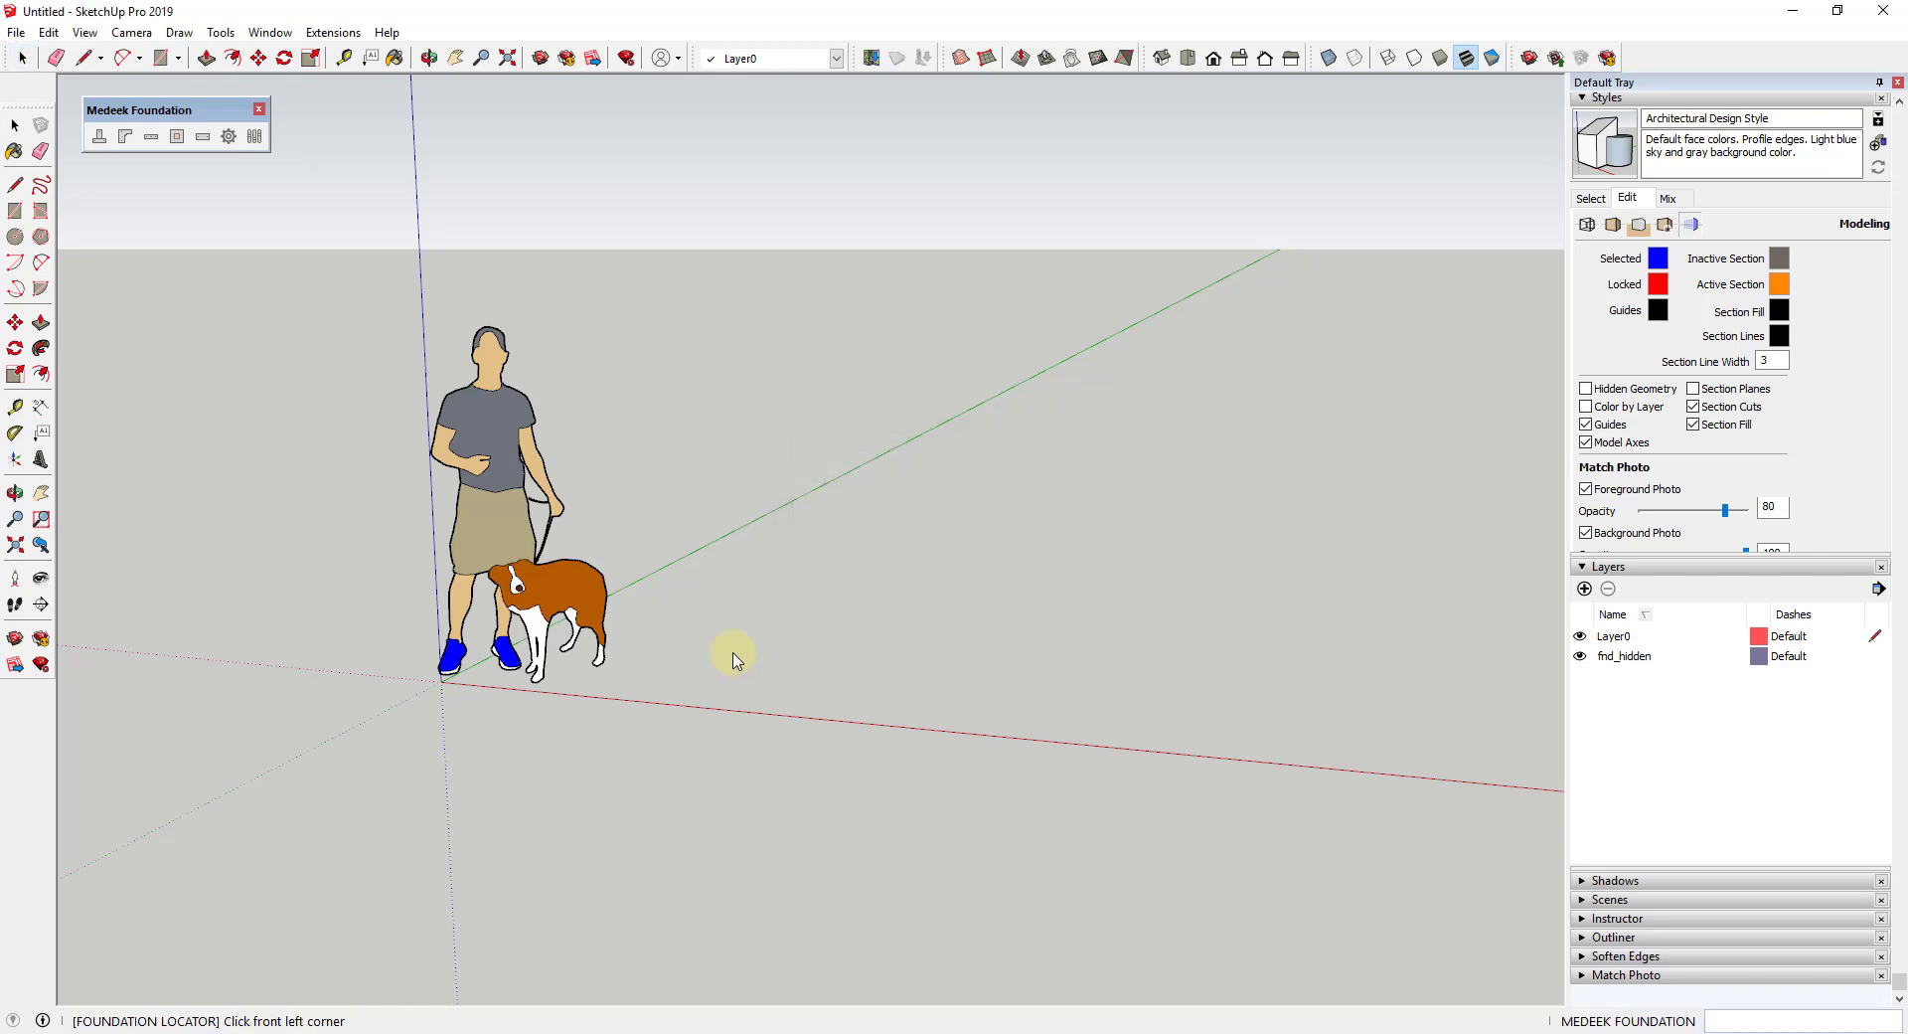
Step: Place the rectangular foundation footprint beside the scale figure, about 37 ft wide and 14 ft long
click(688, 683)
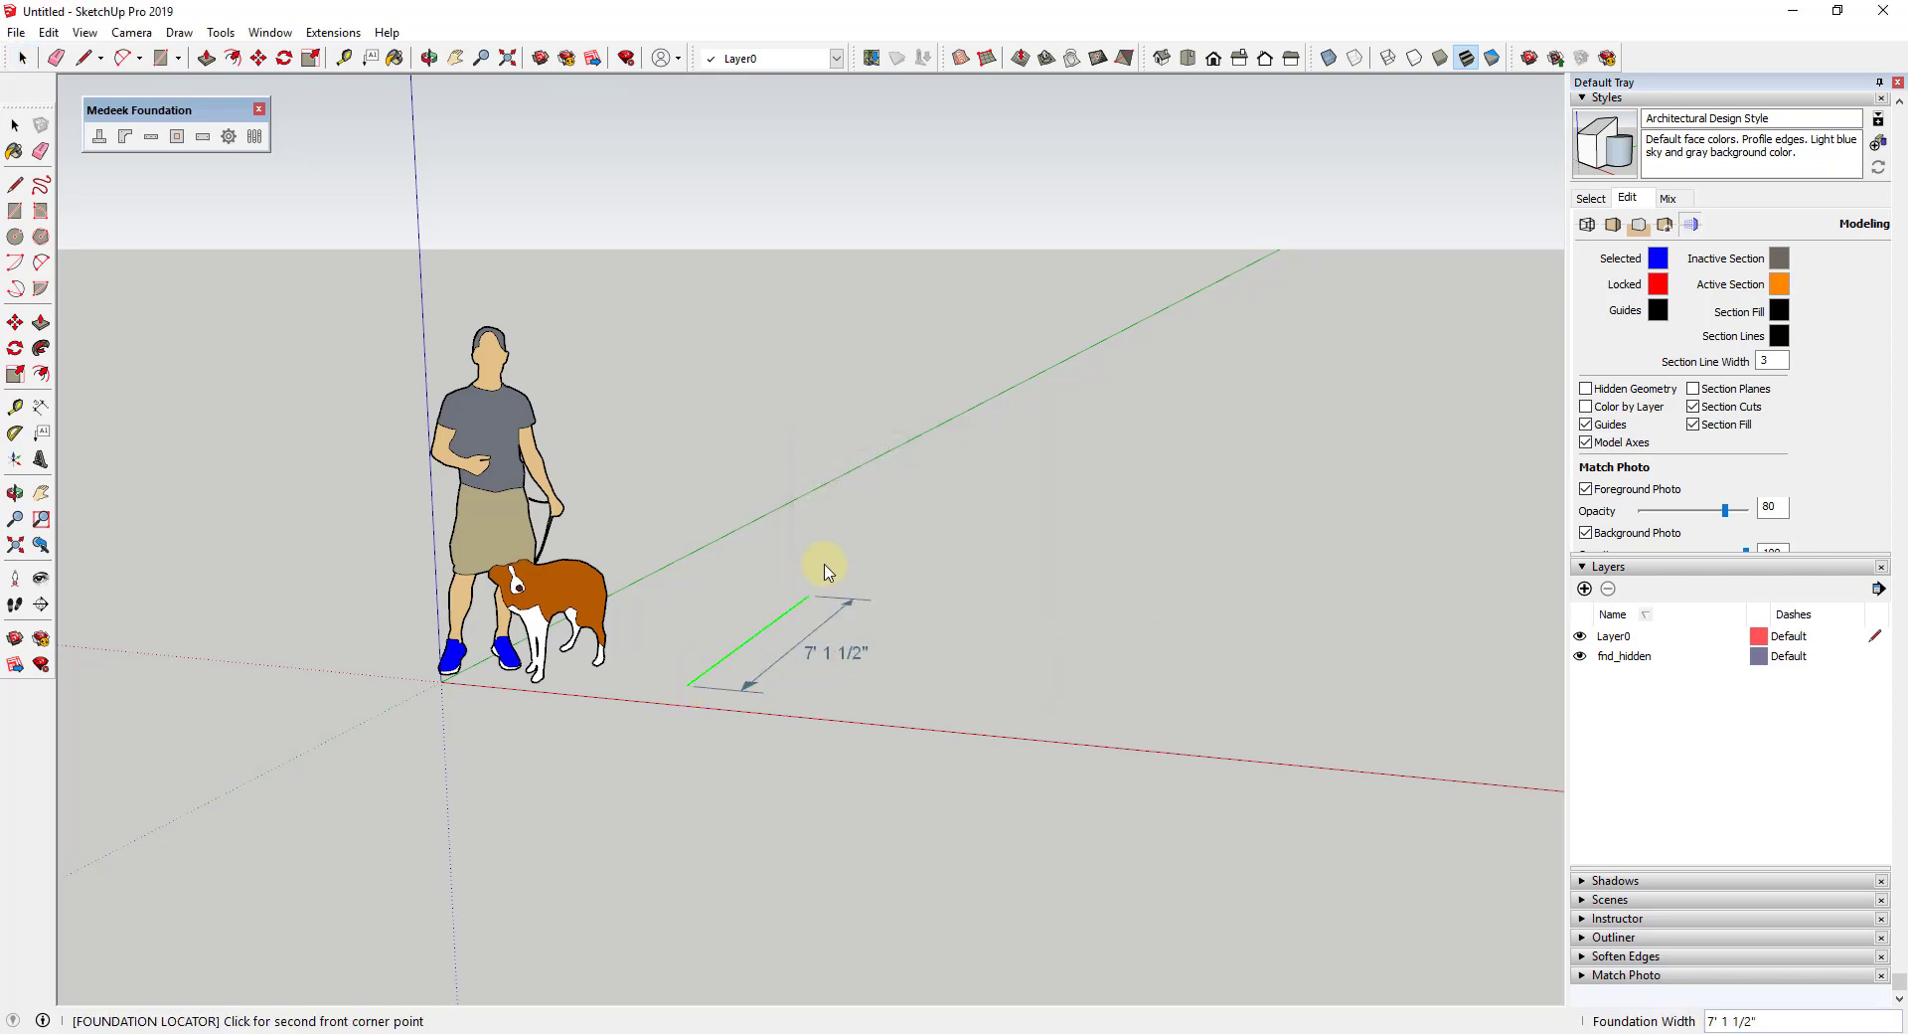
click(1026, 437)
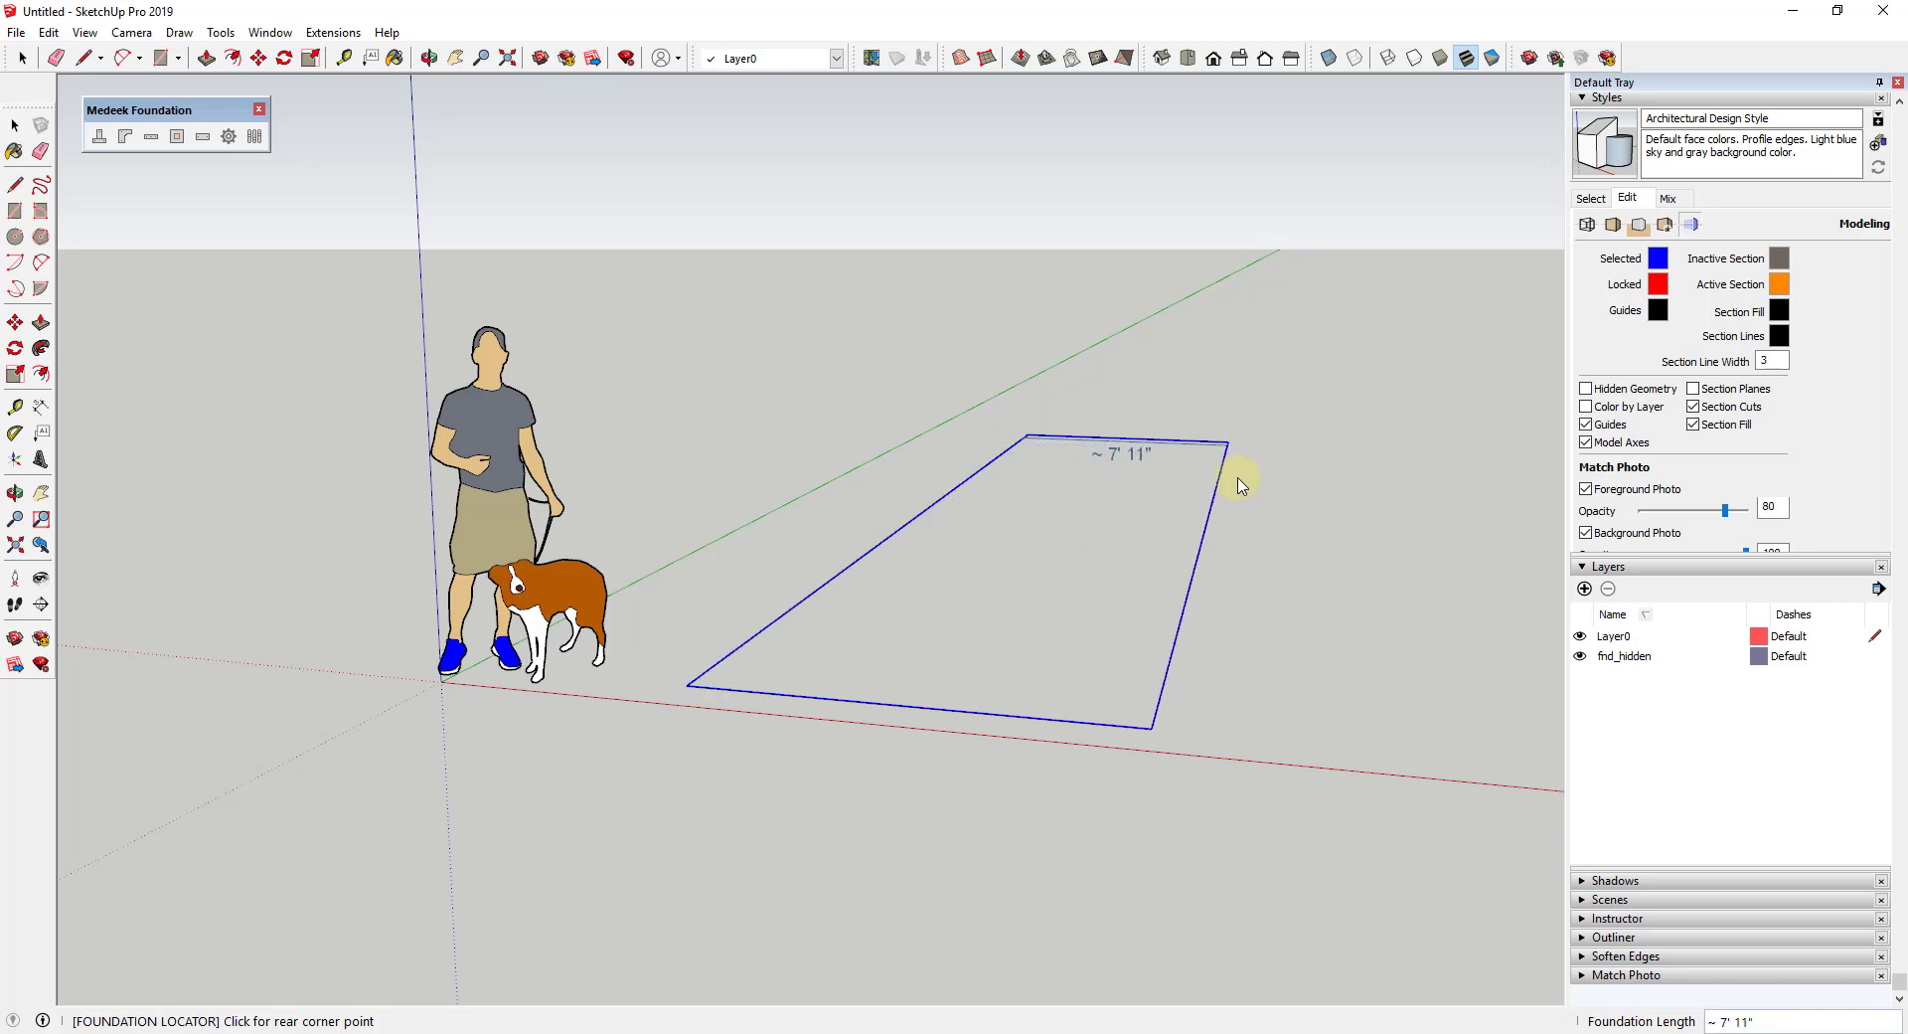
click(1416, 485)
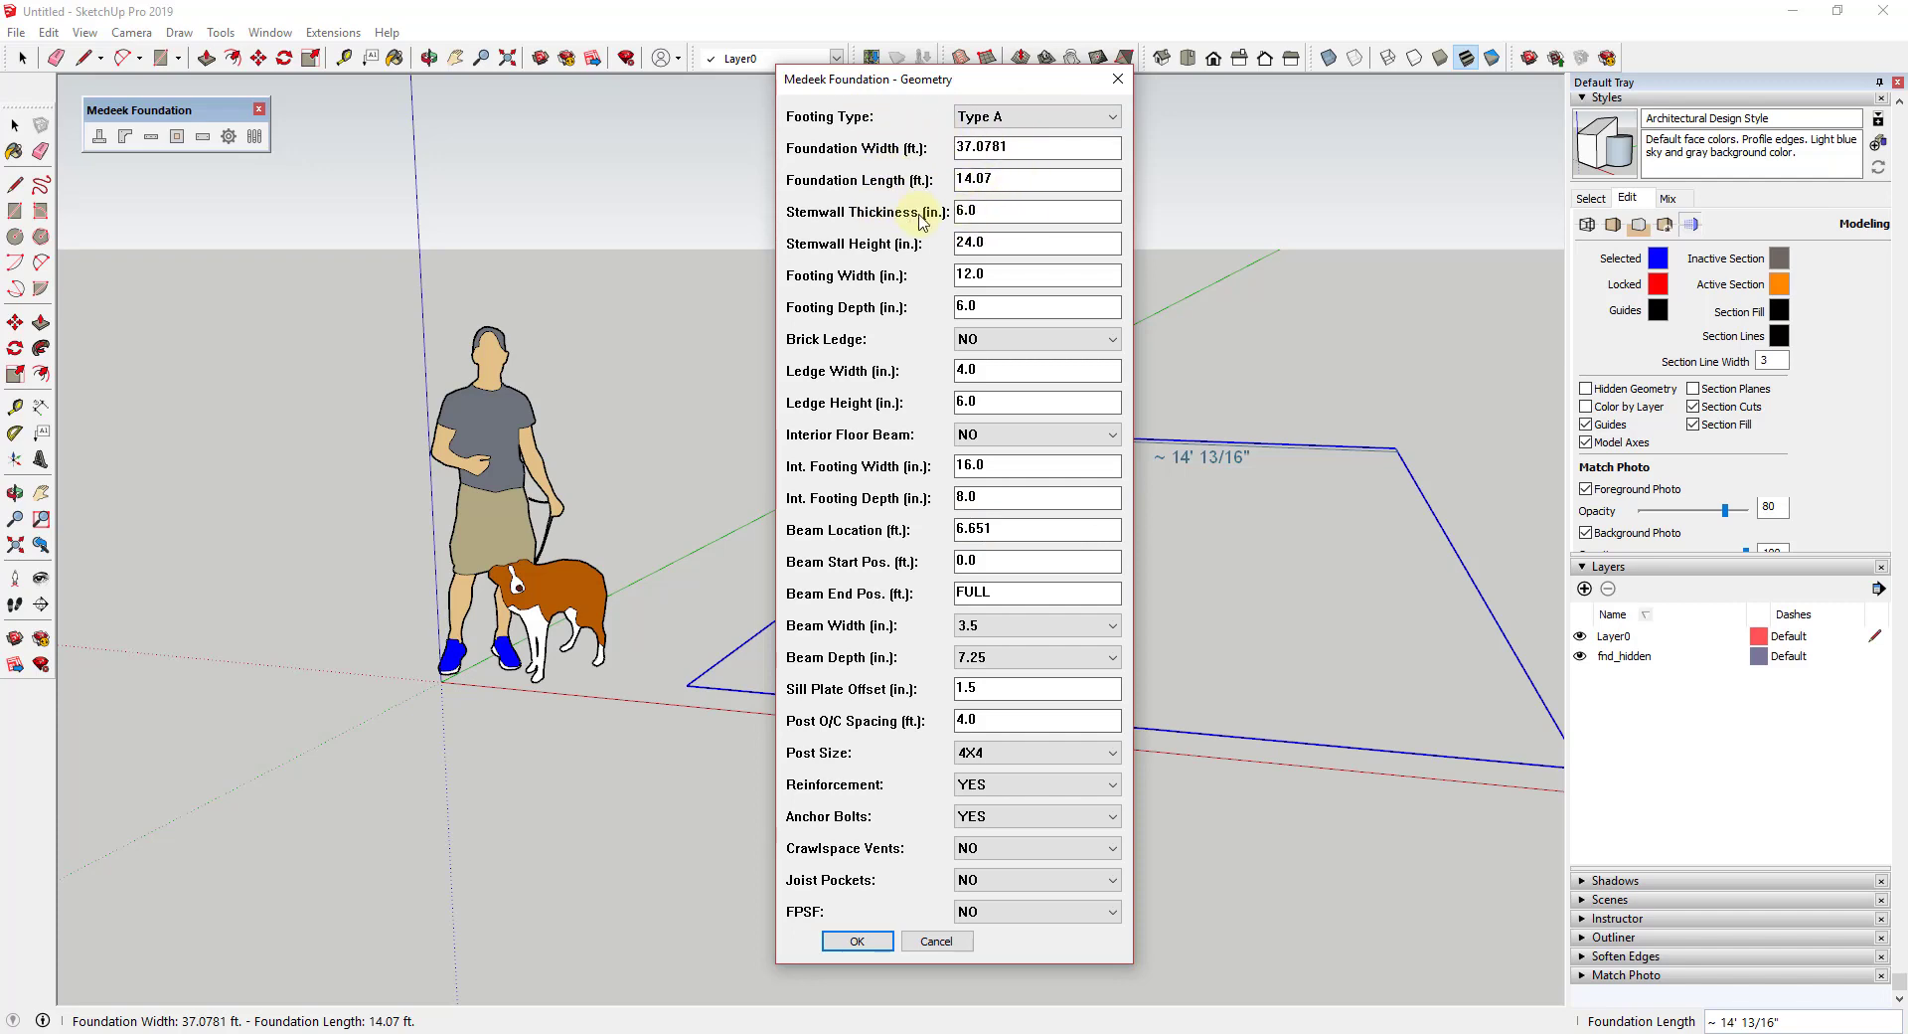
Step: Set the stemwall to 12 in. thick and 36 in. high, with a footing 36 in. wide and 12 in. deep
double_click(1024, 206)
text(12)
key(Tab)
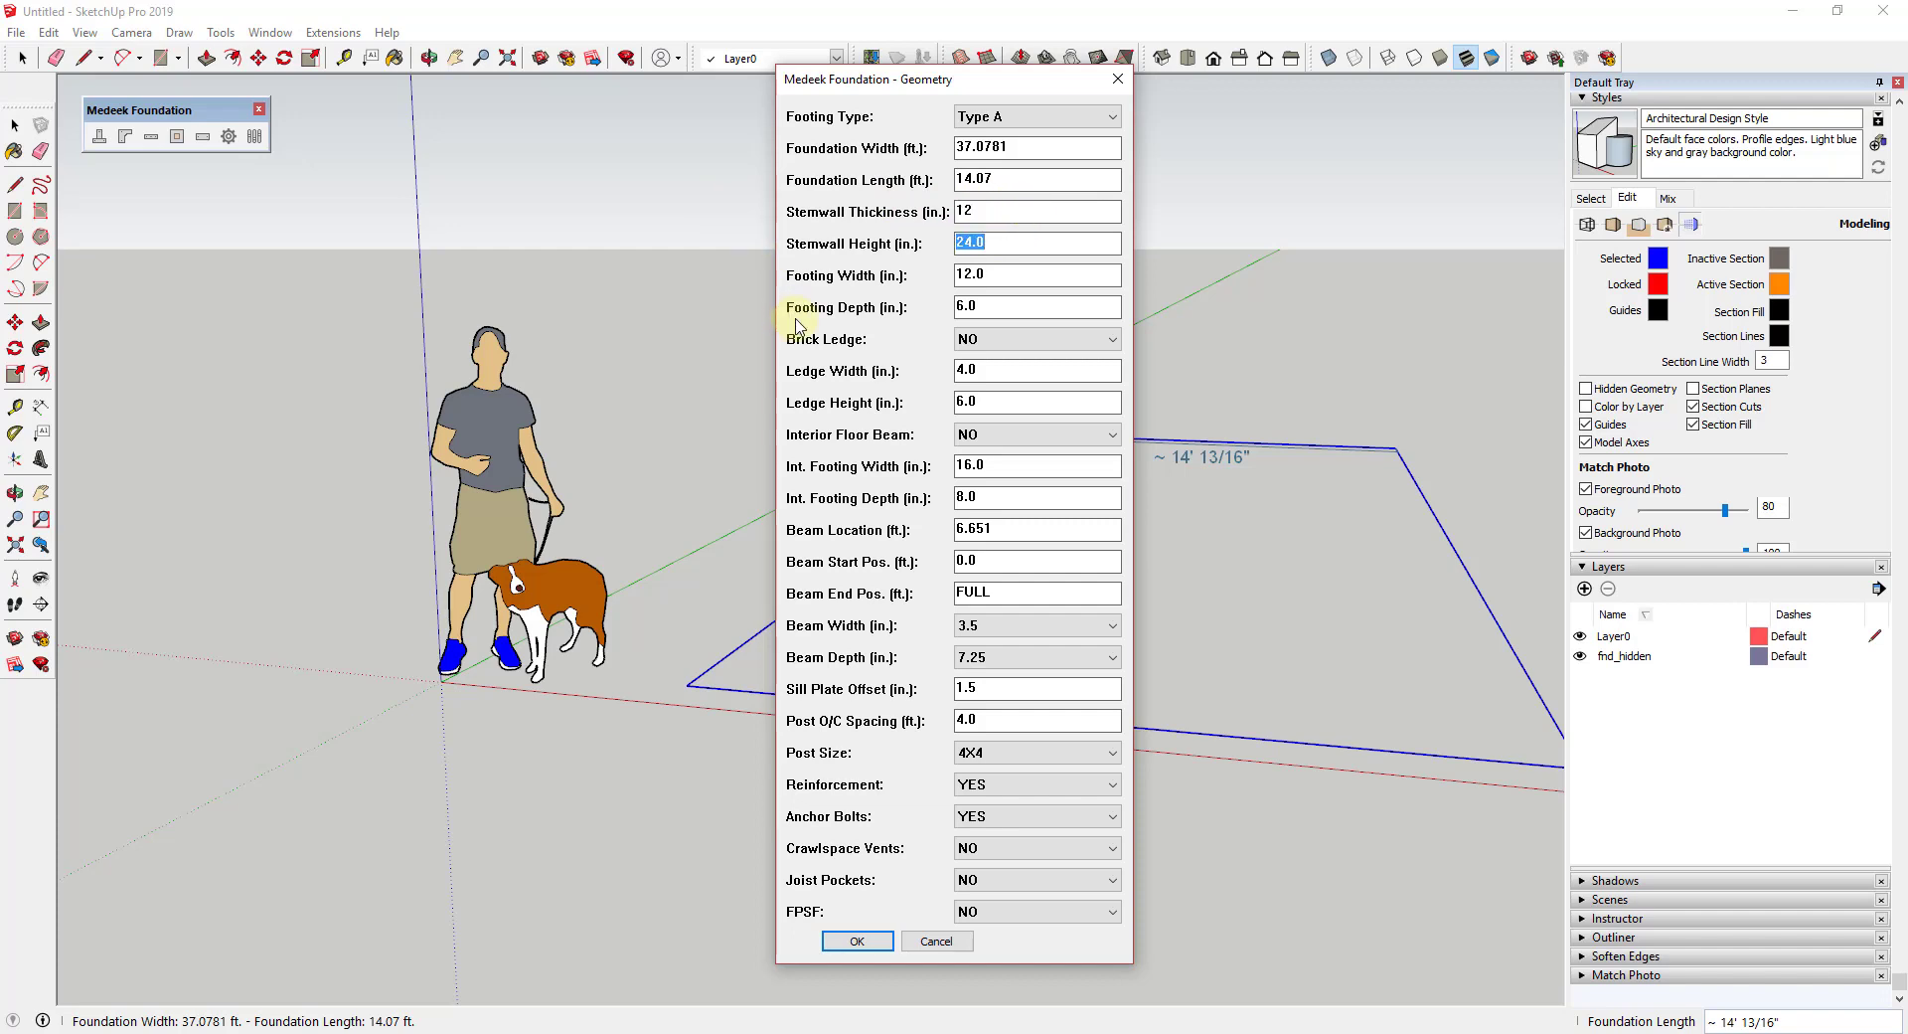
text(36)
key(Tab)
text(36)
key(Tab)
text(12)
key(Tab)
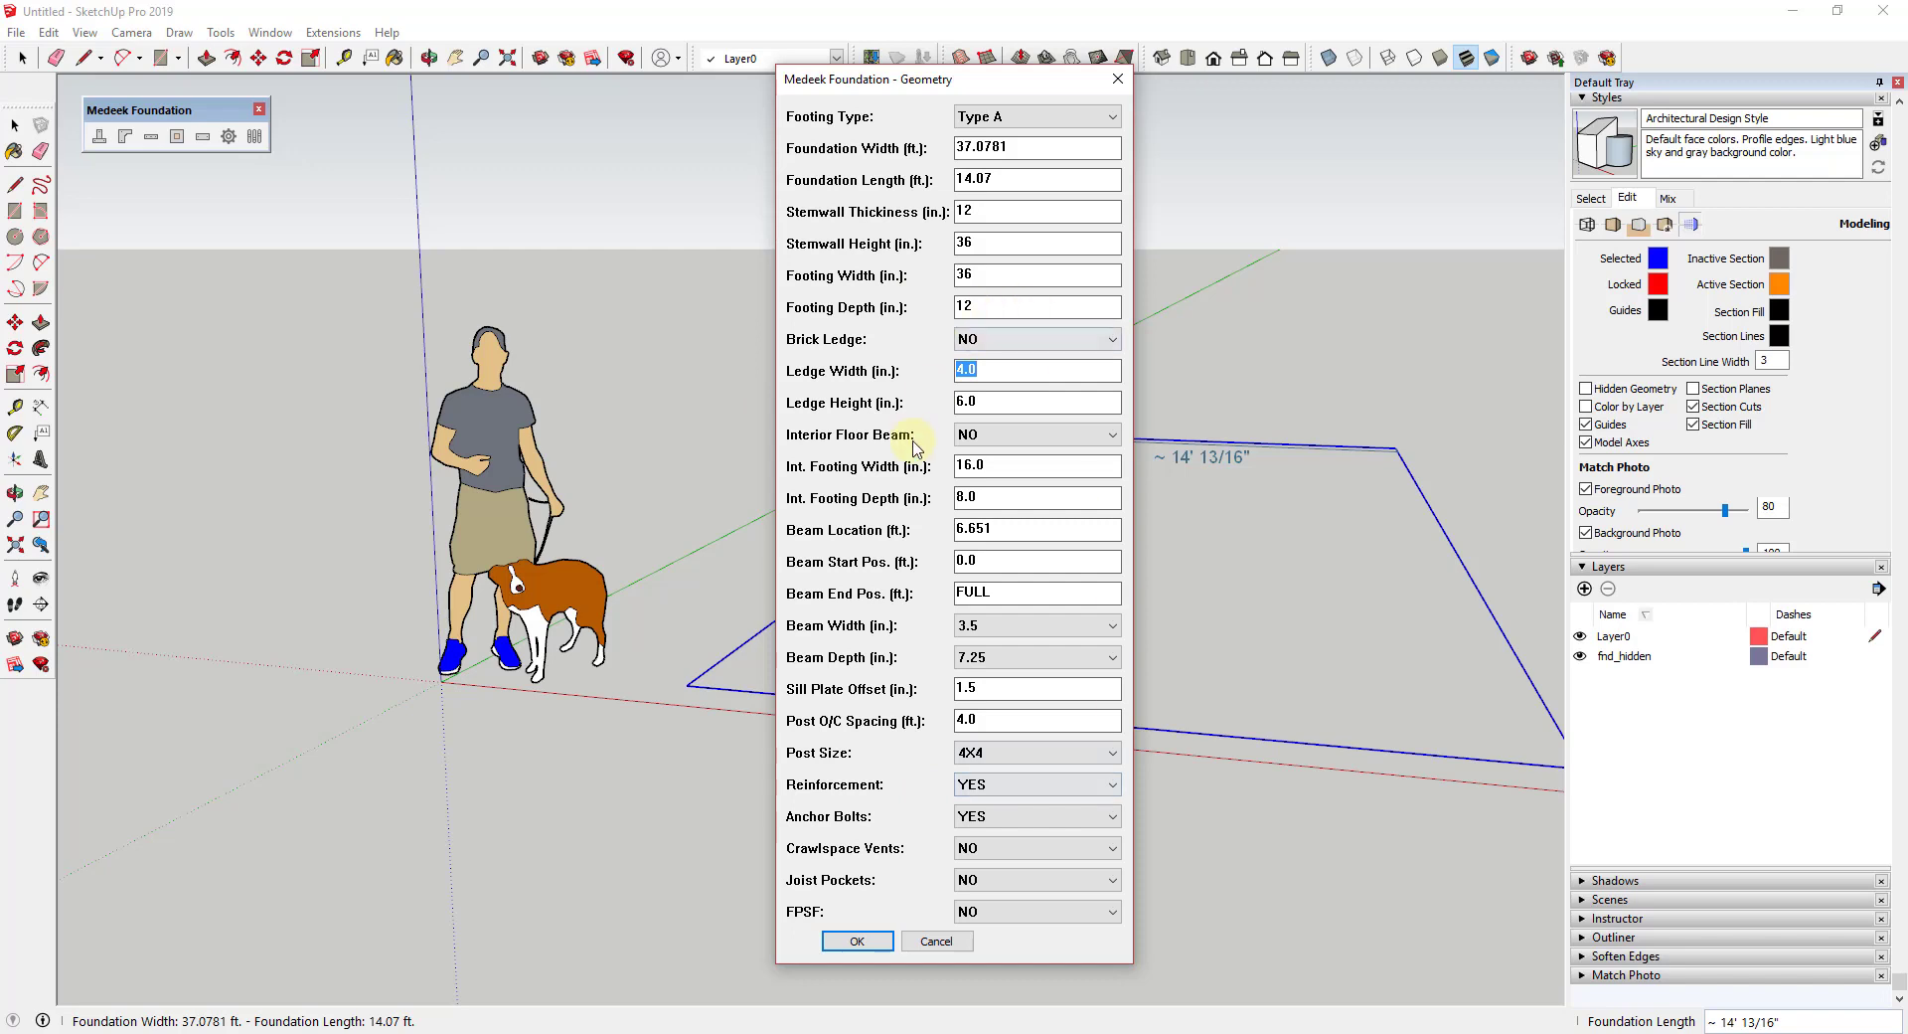
Step: Keep anchor bolts set to YES and accept the foundation geometry
click(1010, 828)
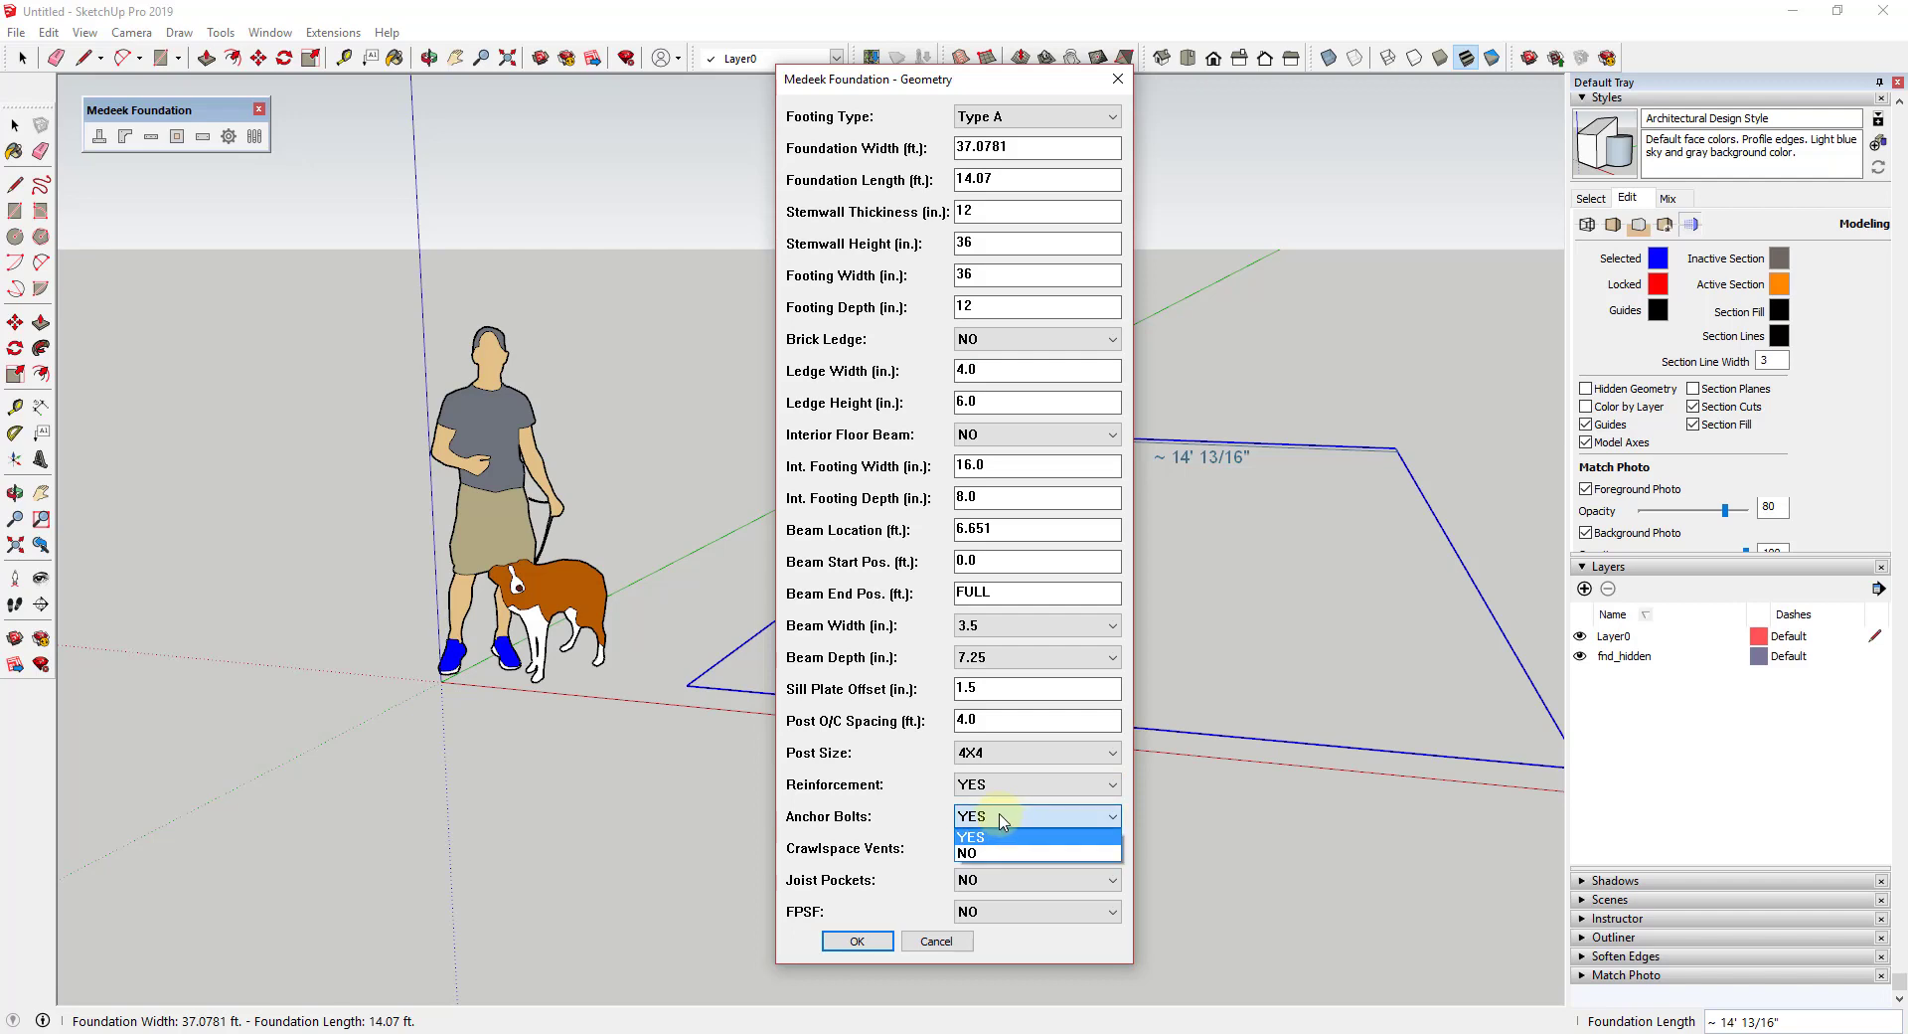
click(1004, 821)
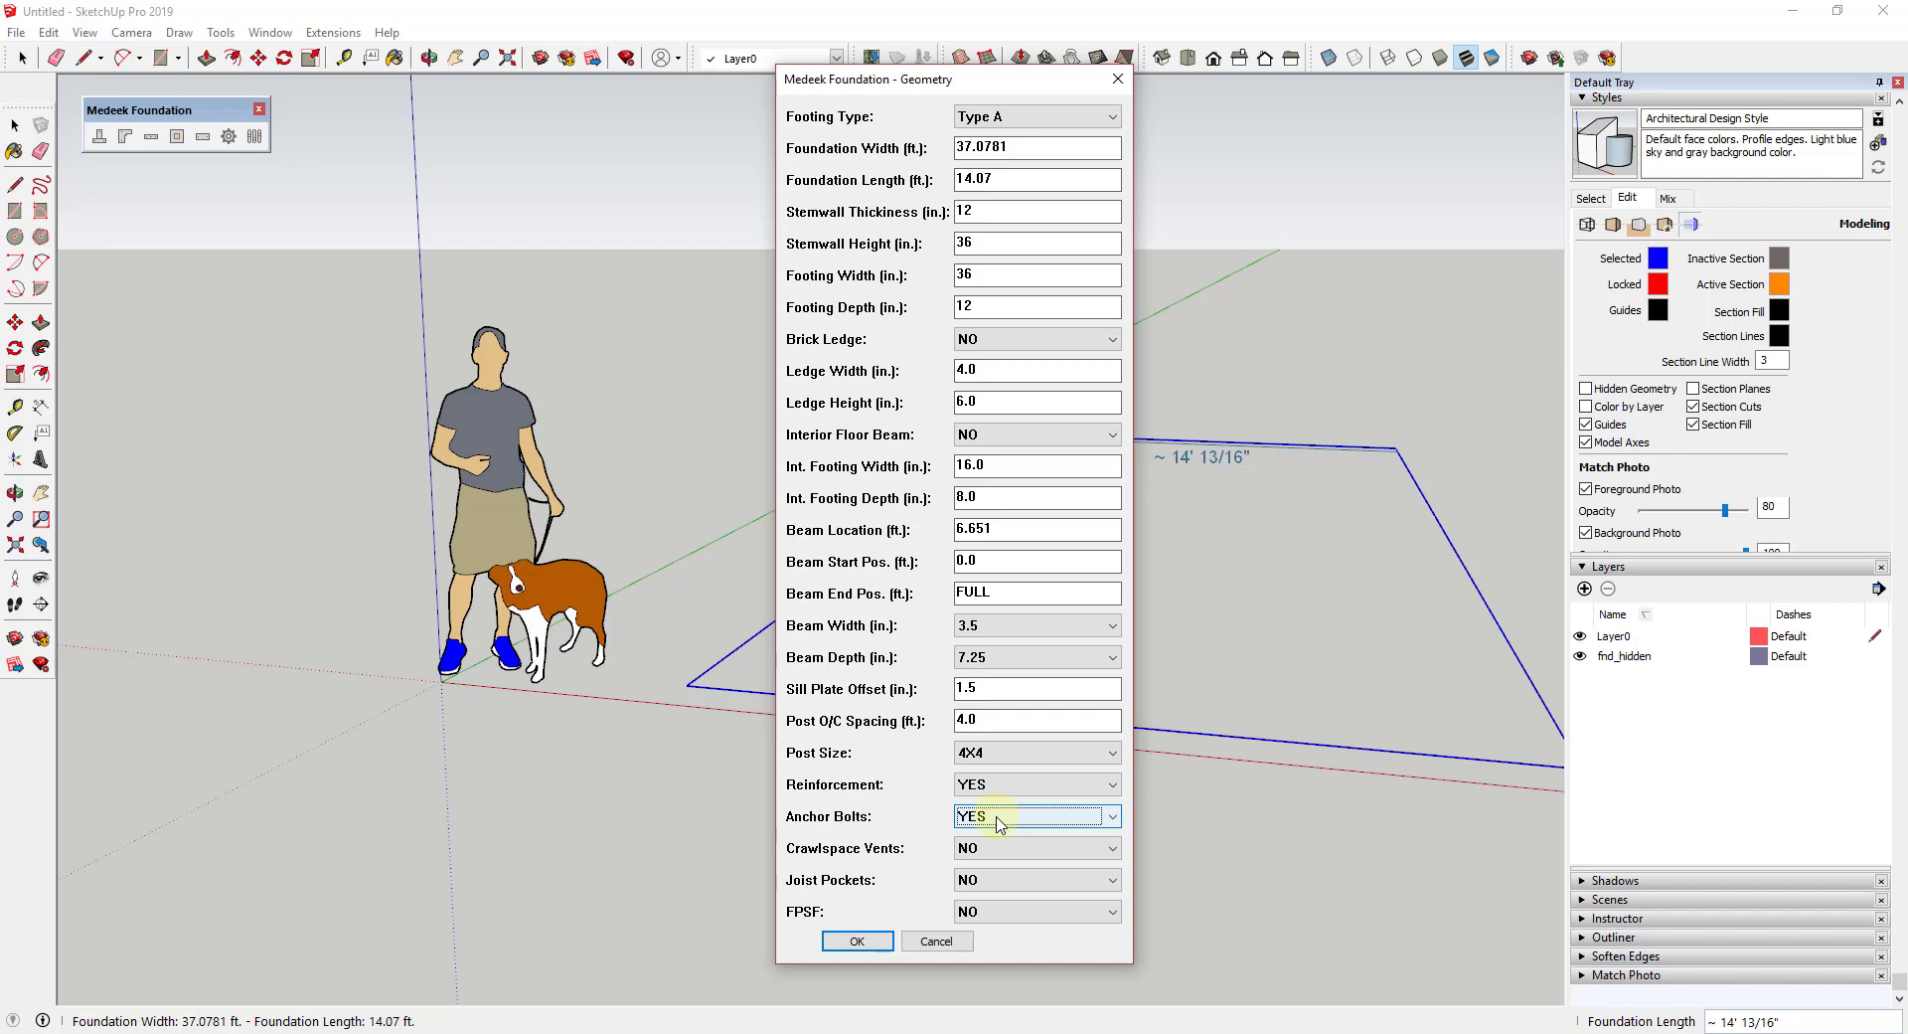
click(999, 817)
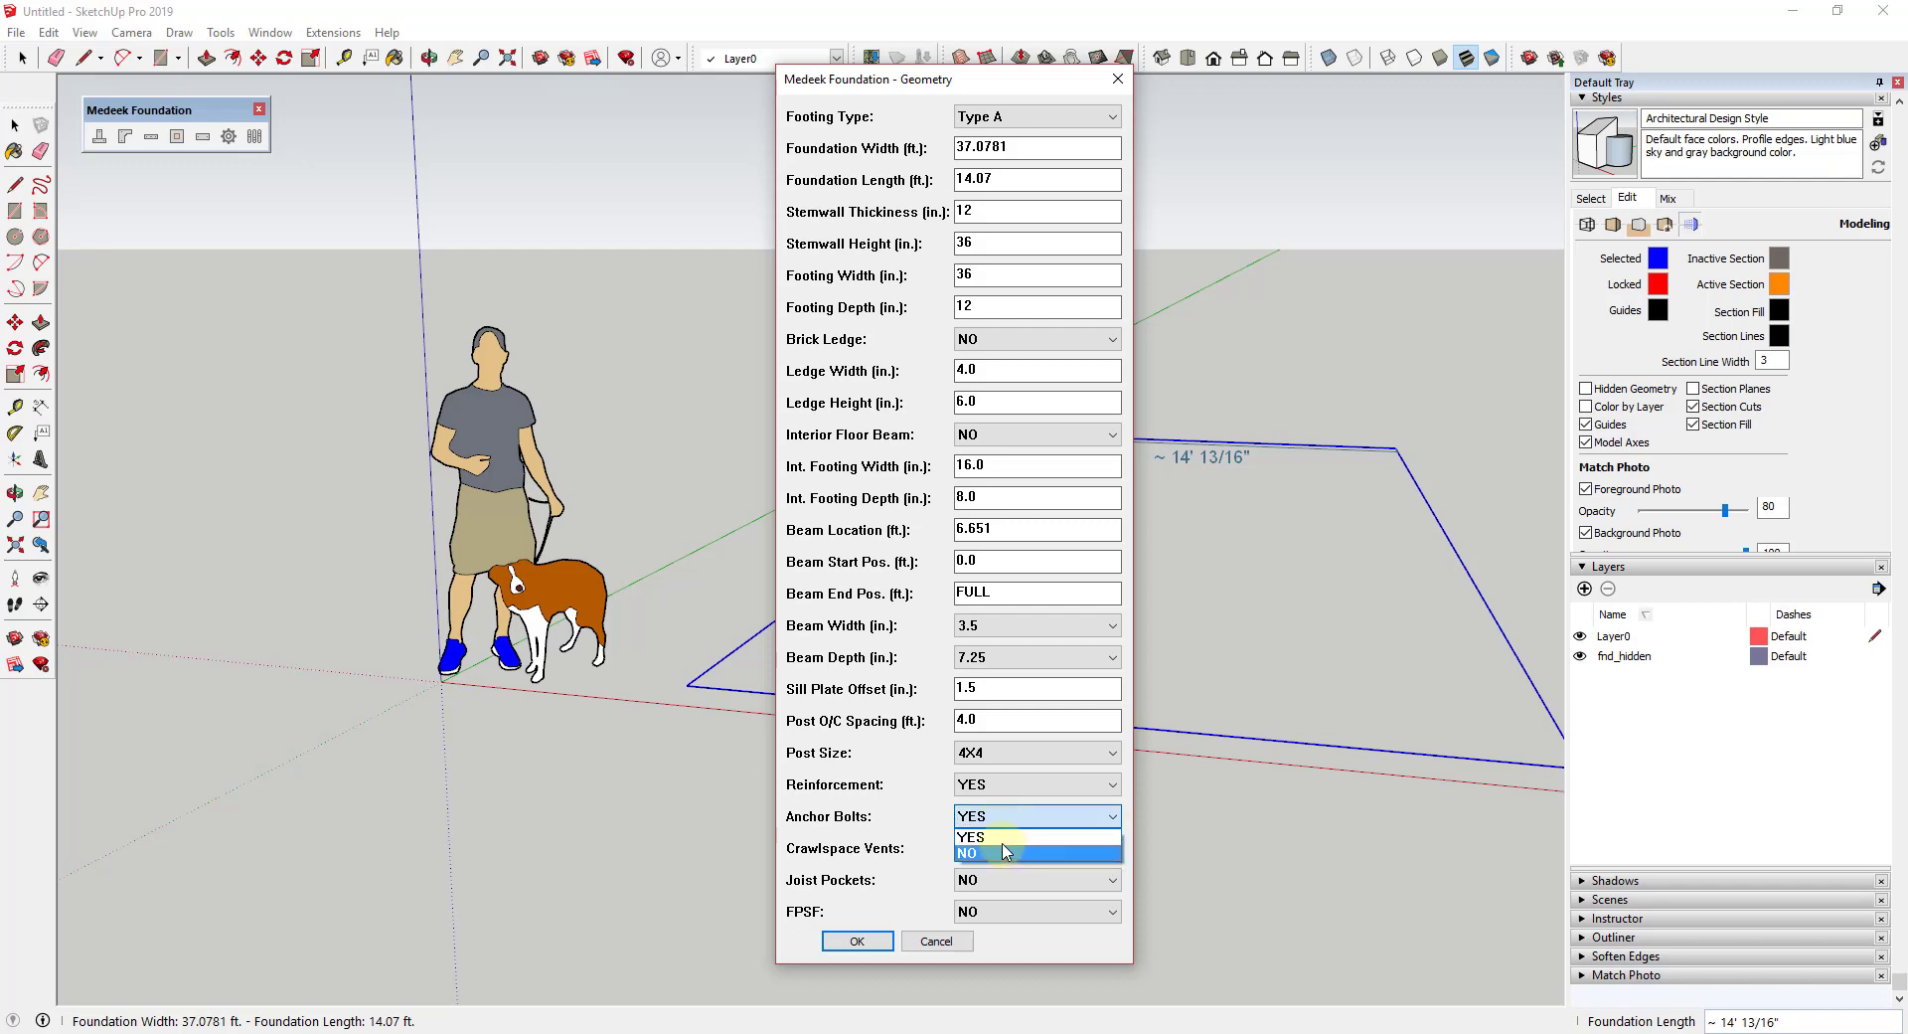
click(1018, 844)
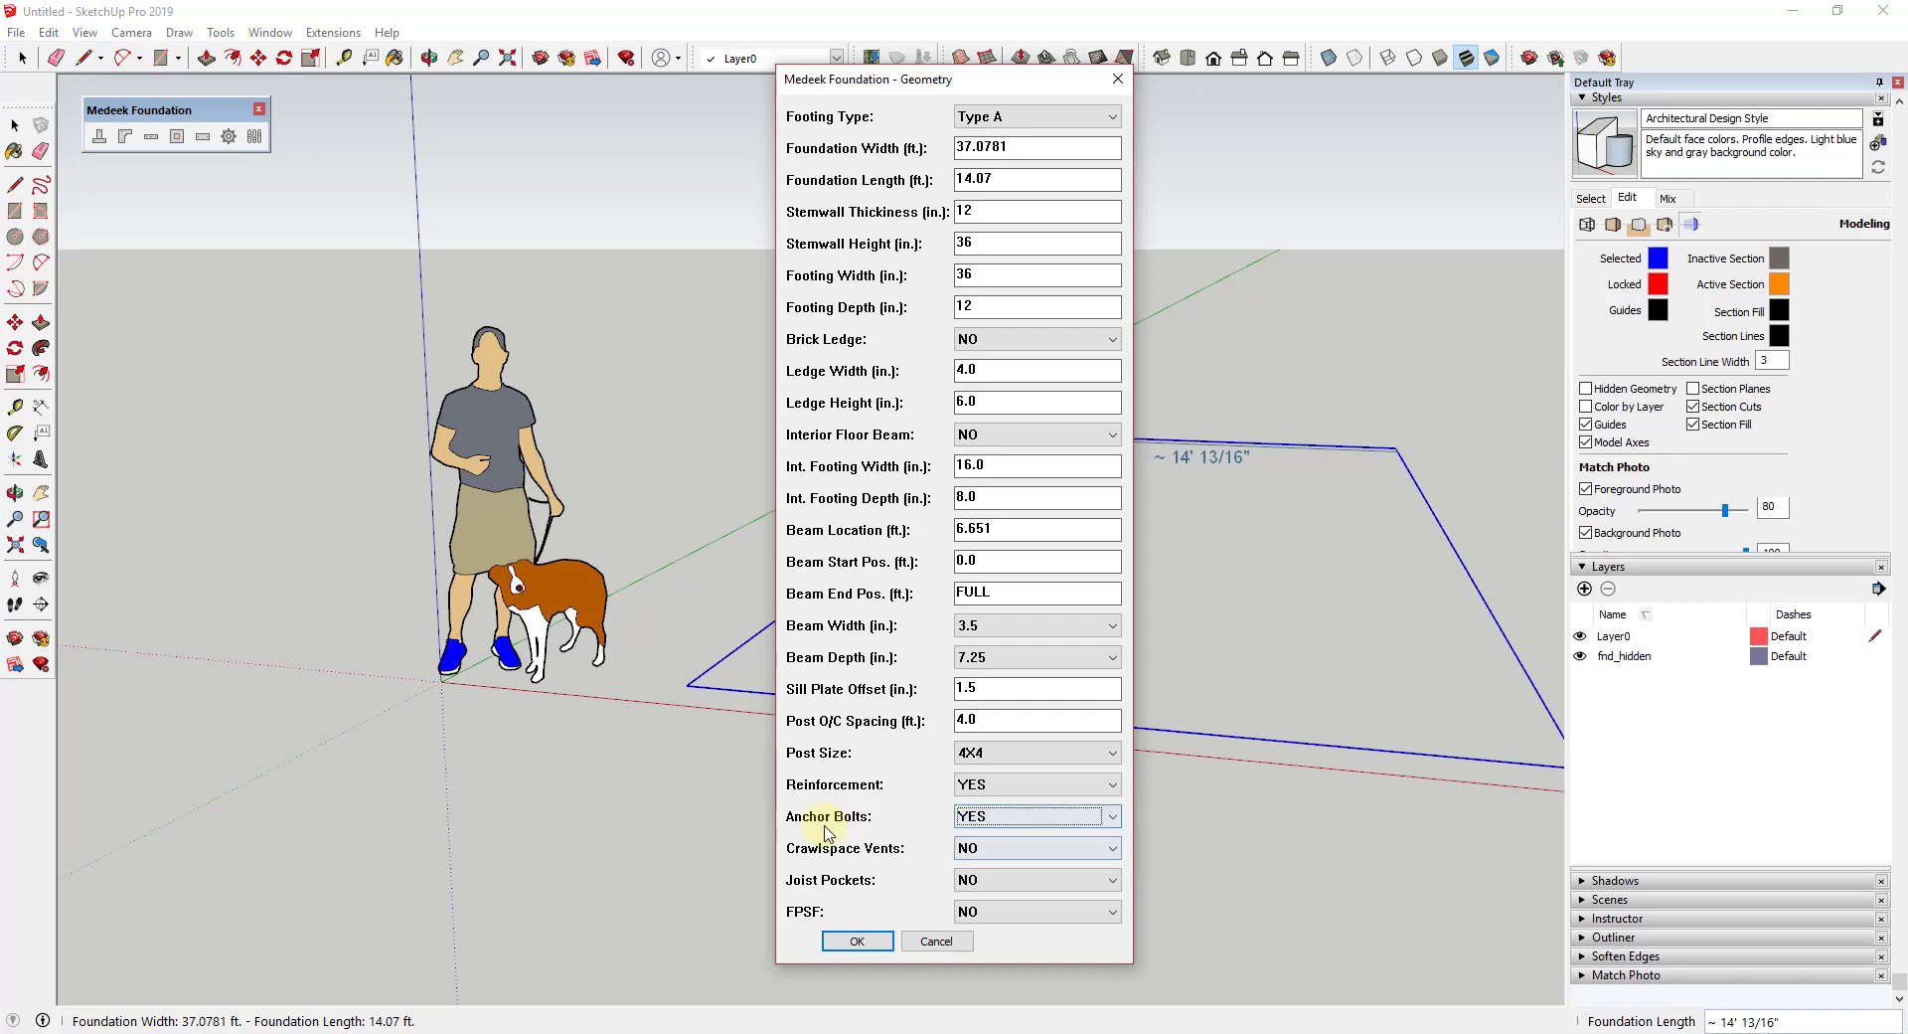
click(858, 941)
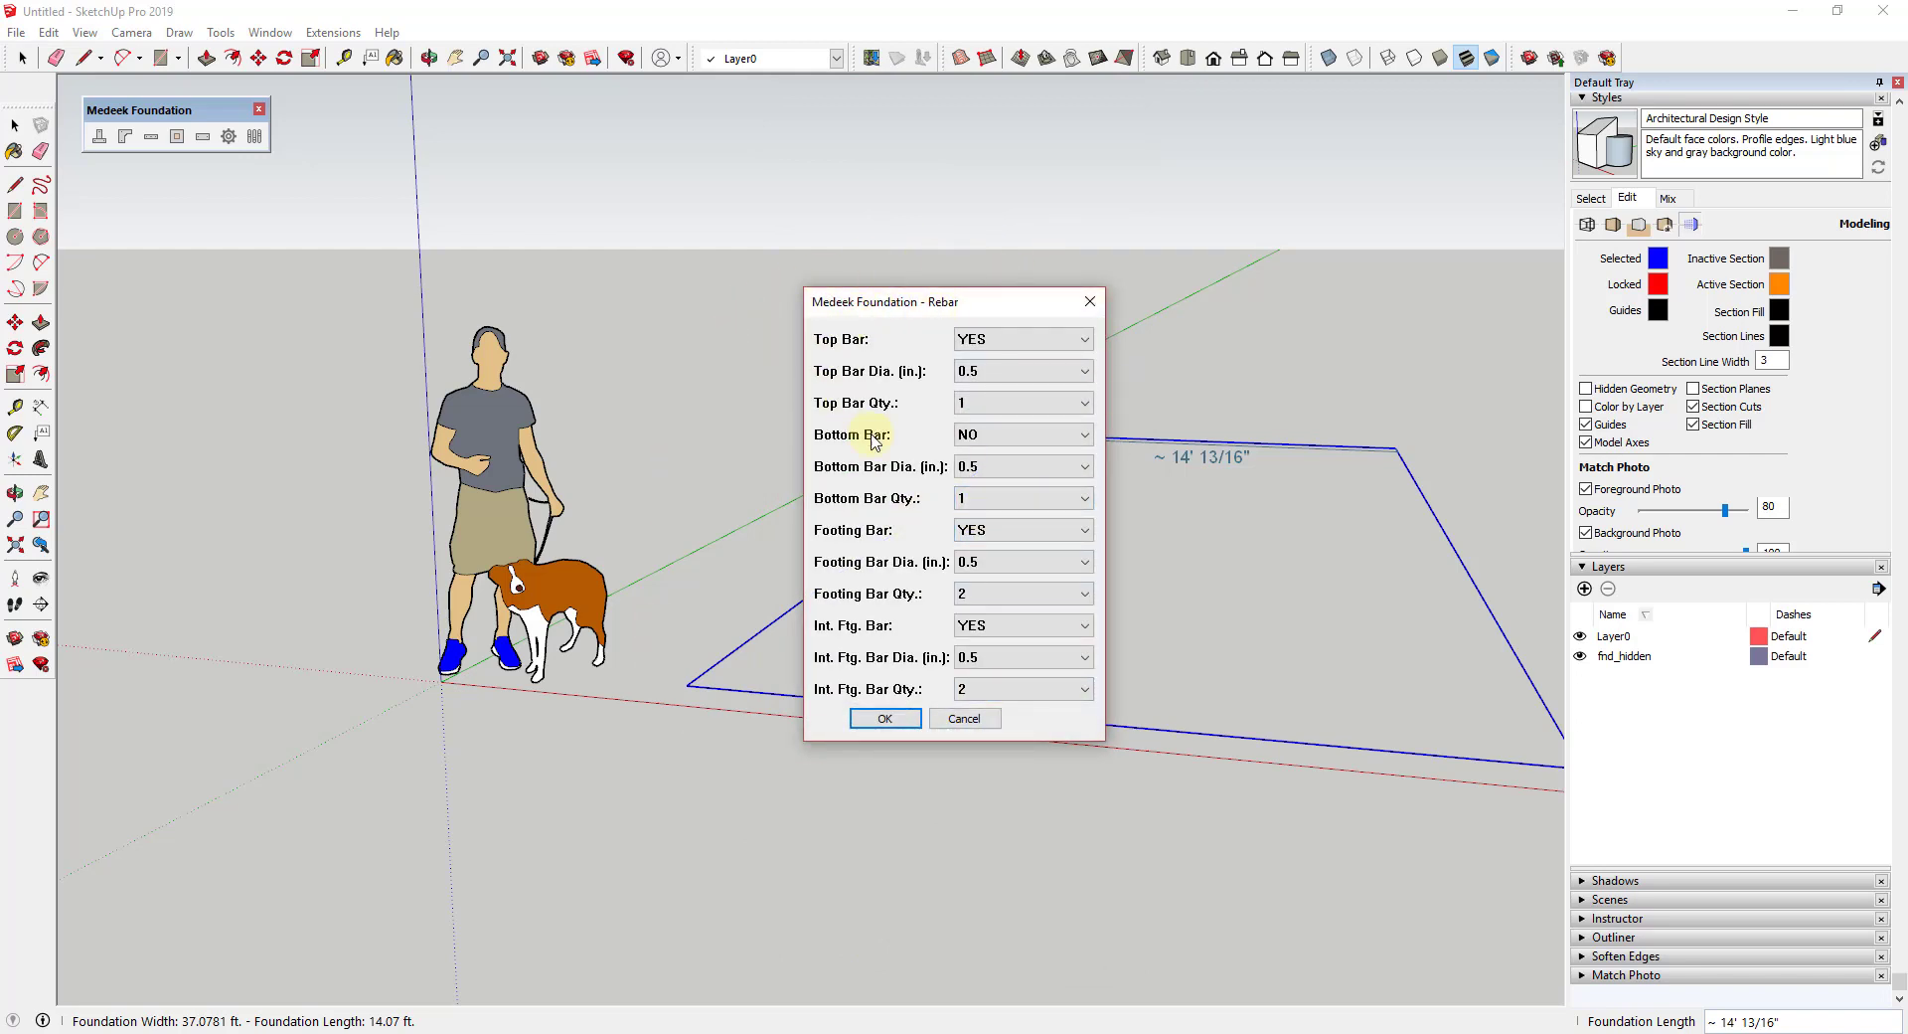
Step: Accept the default rebar and anchor bolt settings, keeping the 3X3 washer, and generate the stemwall foundation
click(885, 720)
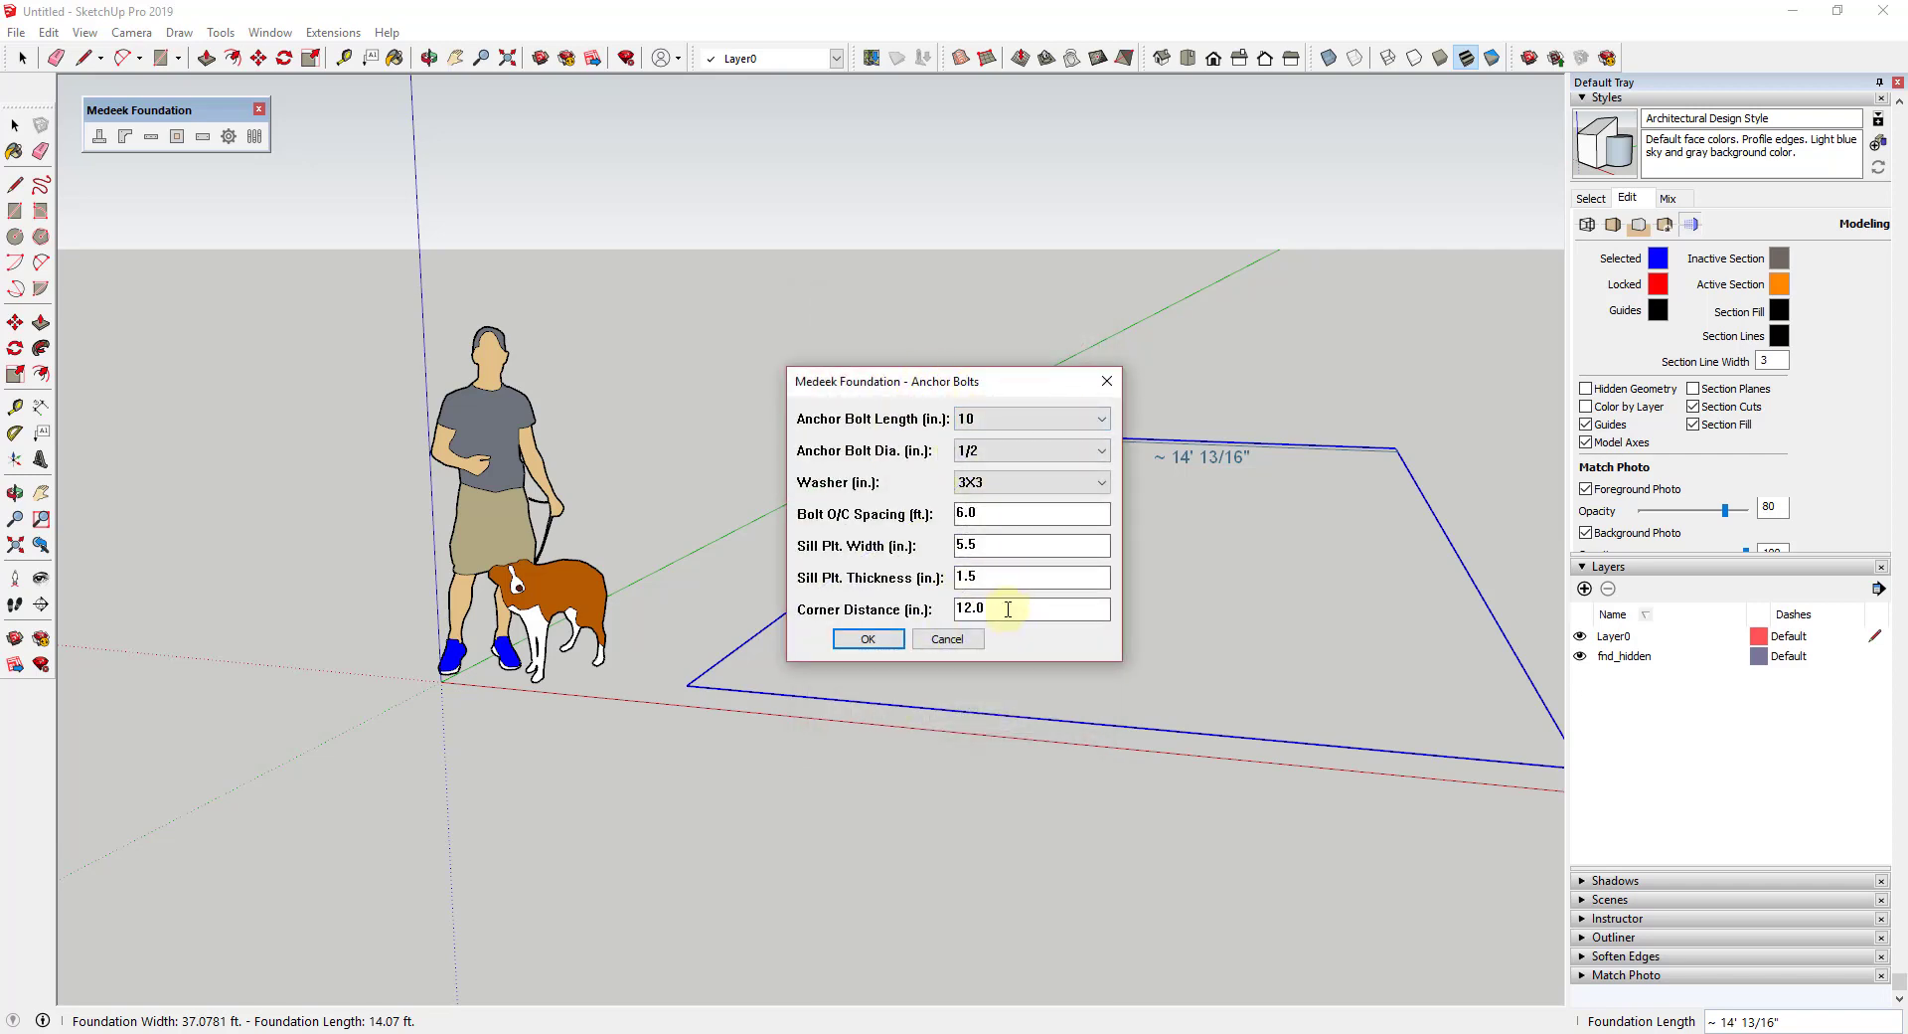
click(1008, 483)
click(1009, 492)
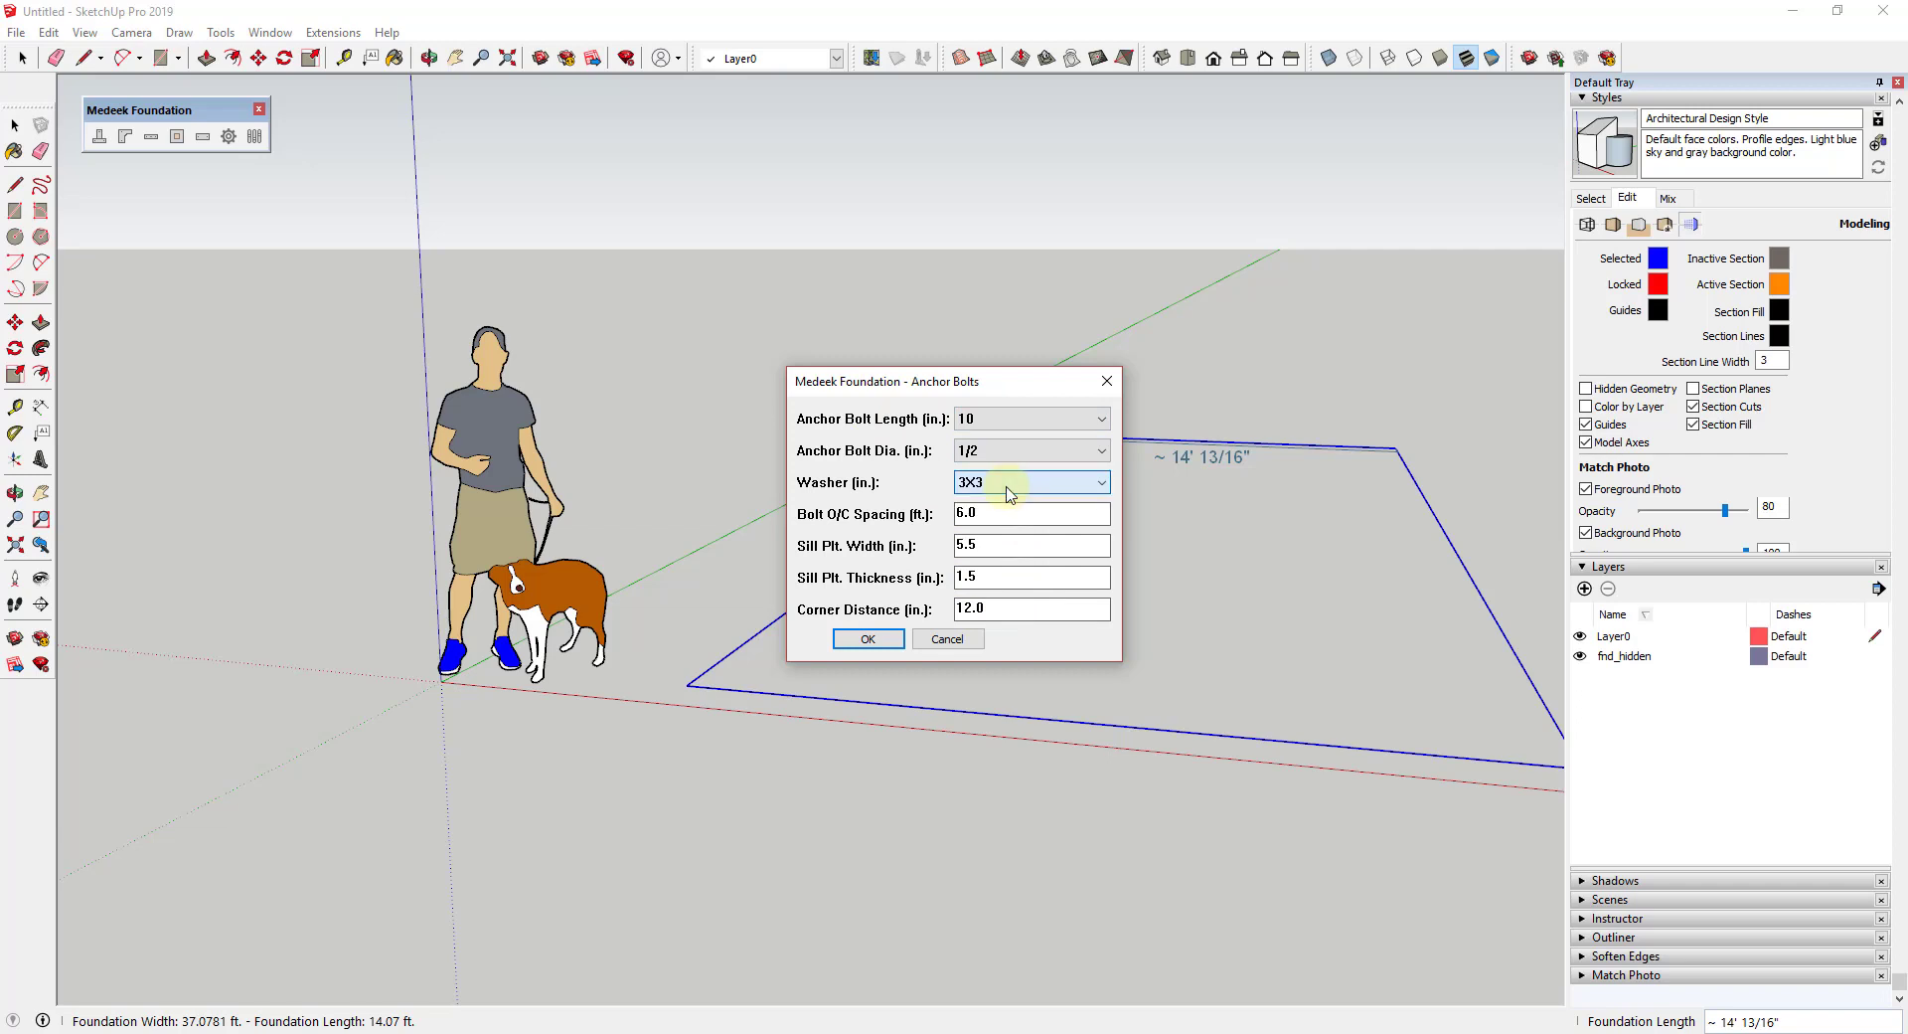
click(861, 638)
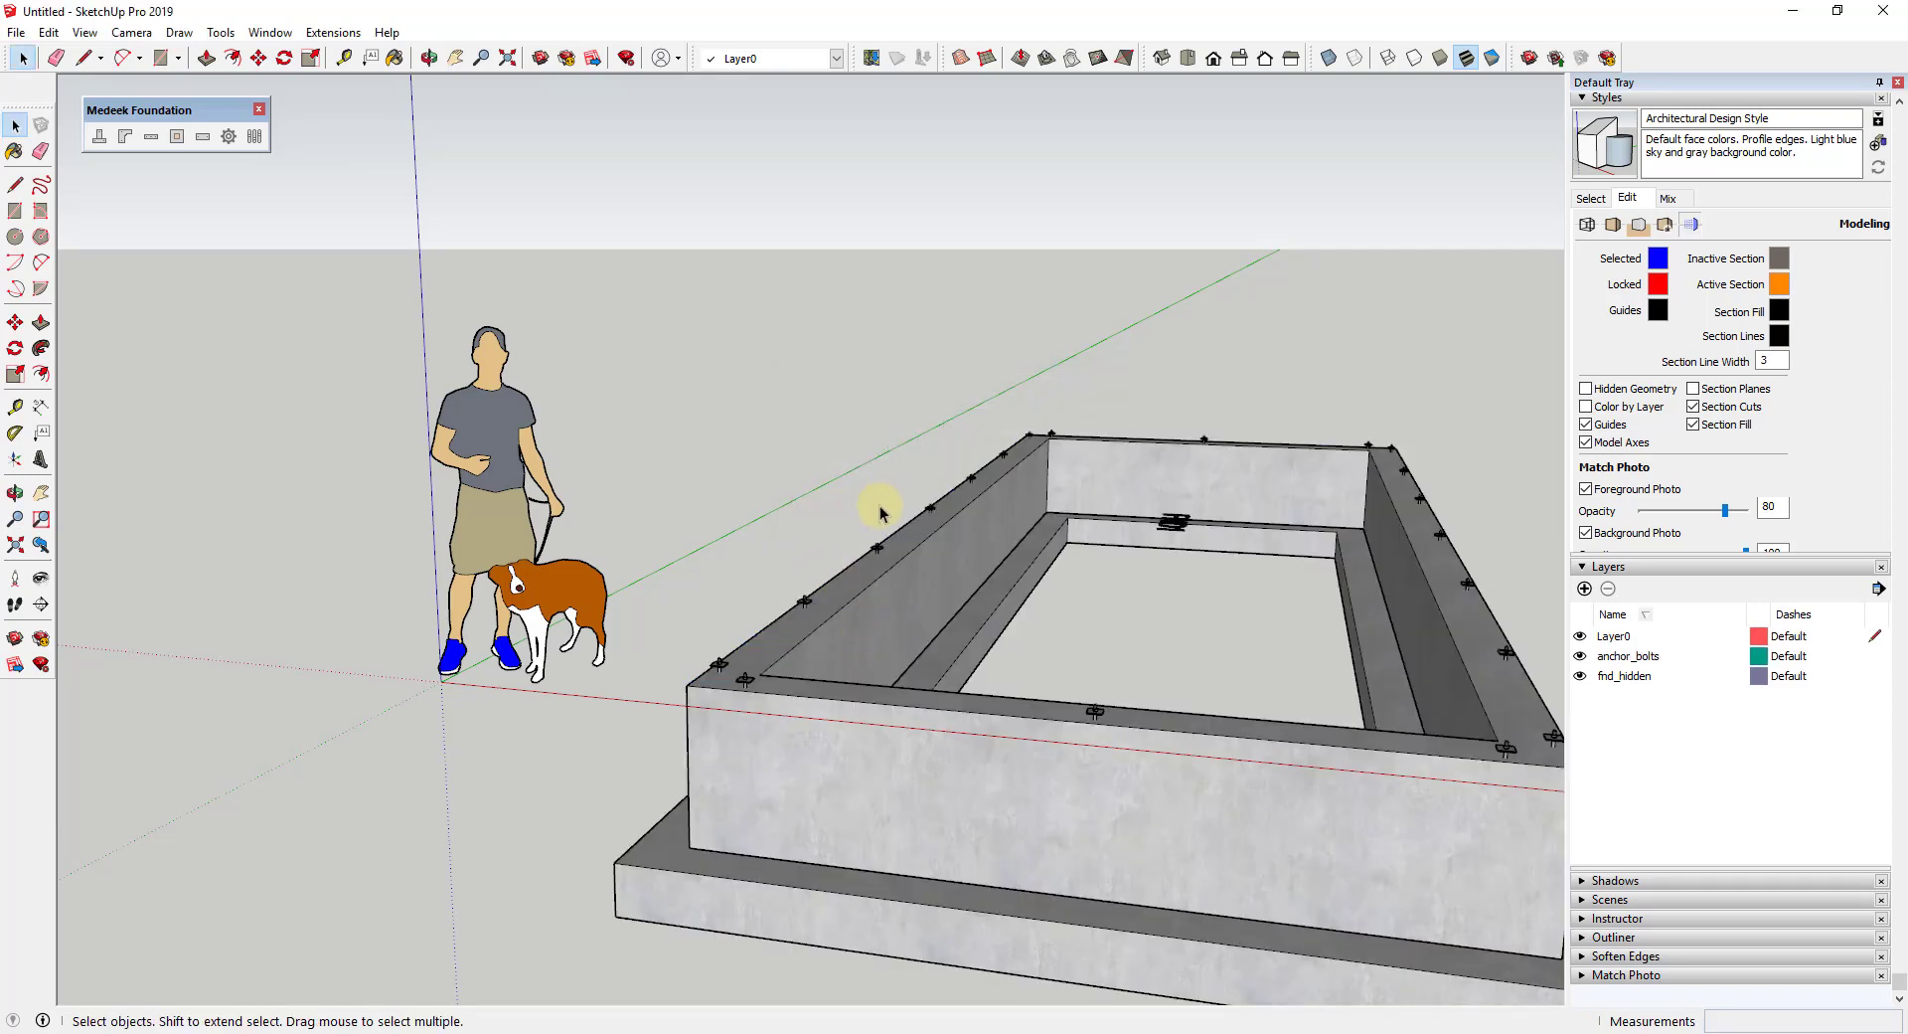
Step: Examine the generated stemwall, footing and anchor bolts from several angles
middle_drag(873, 511, 1269, 665)
scroll(1167, 780, down, 2)
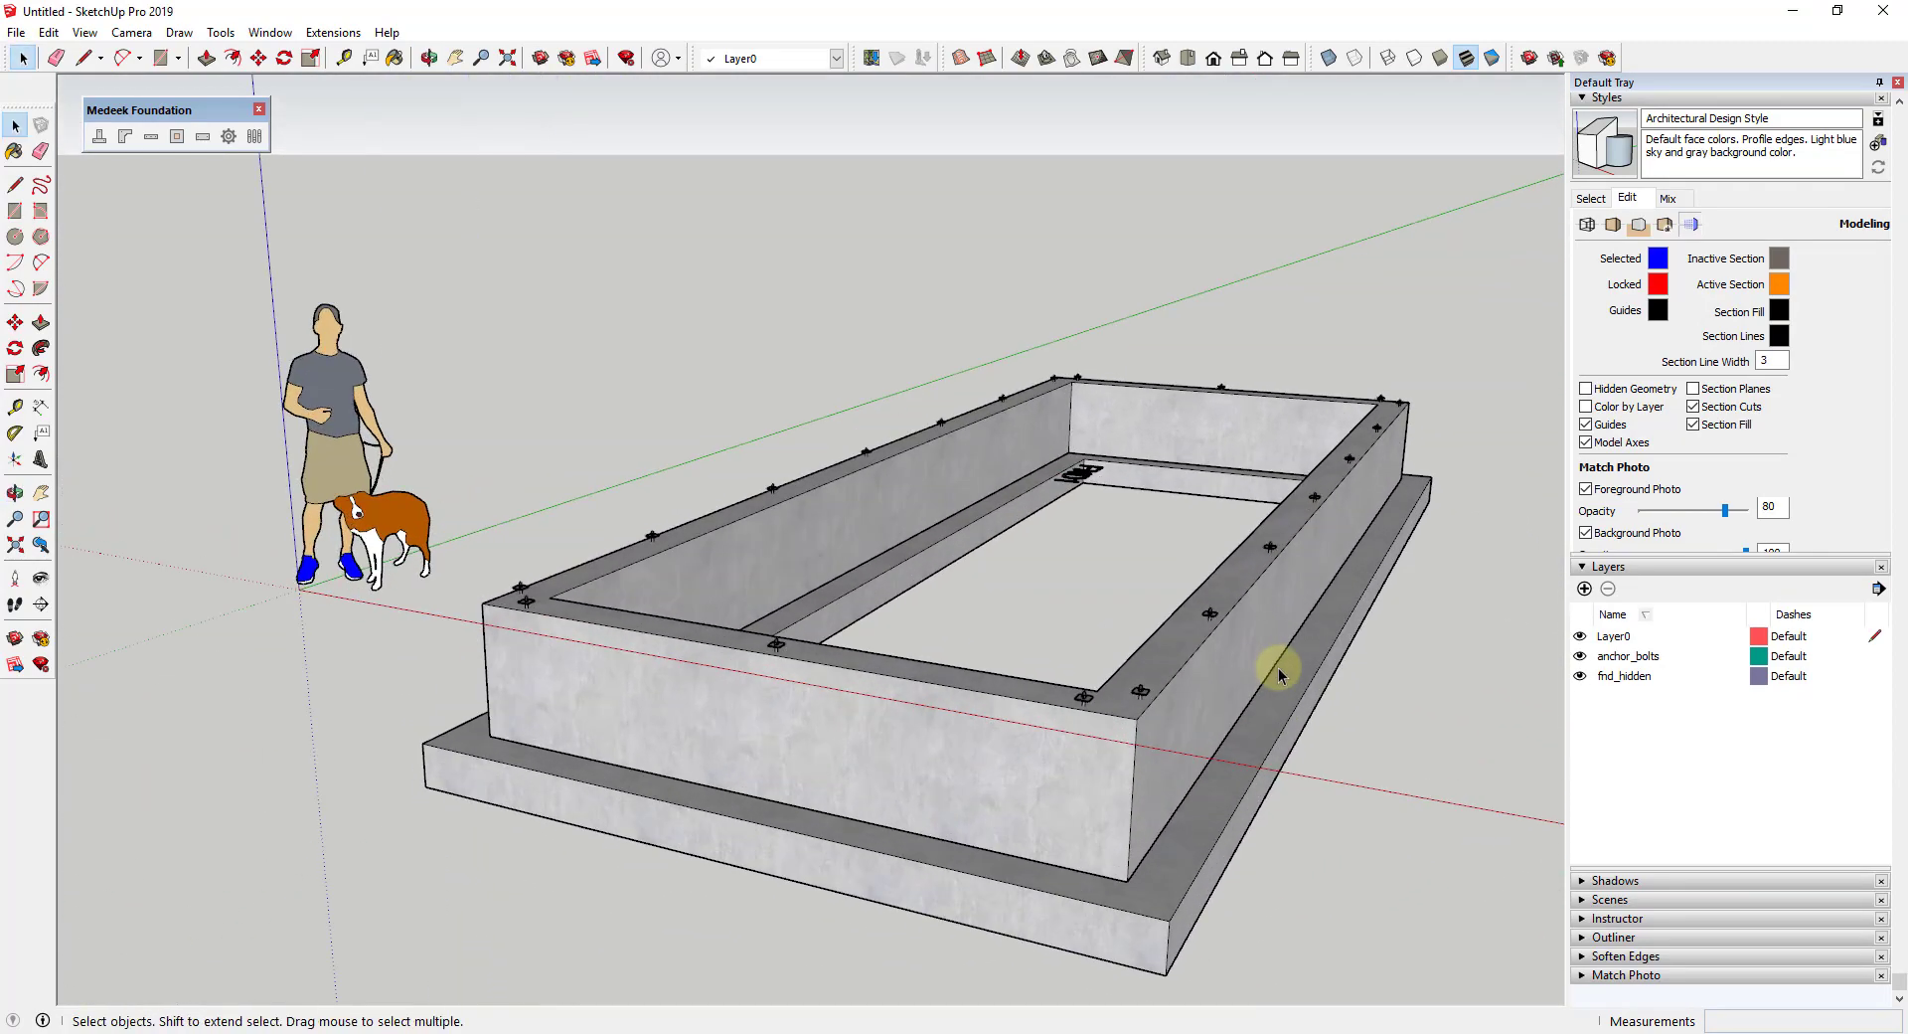
scroll(1223, 662, up, 3)
scroll(1173, 660, down, 4)
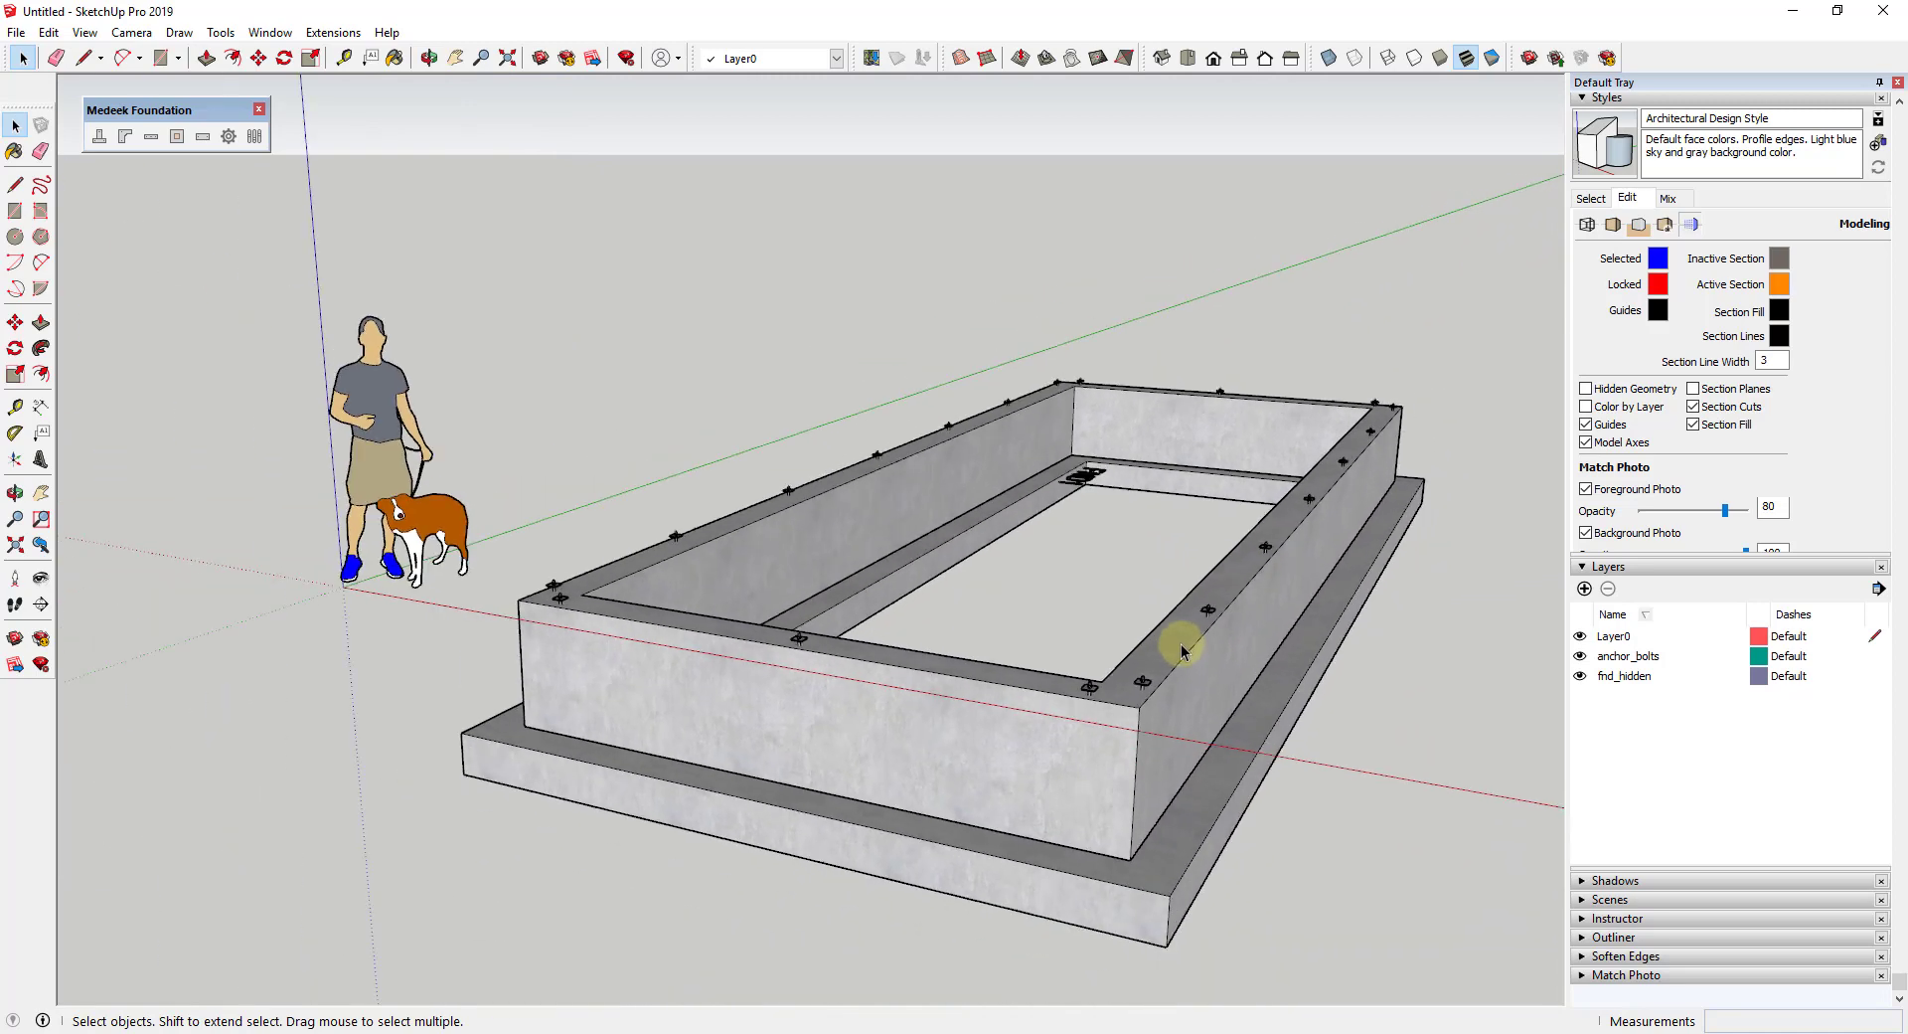
middle_drag(1197, 672, 891, 593)
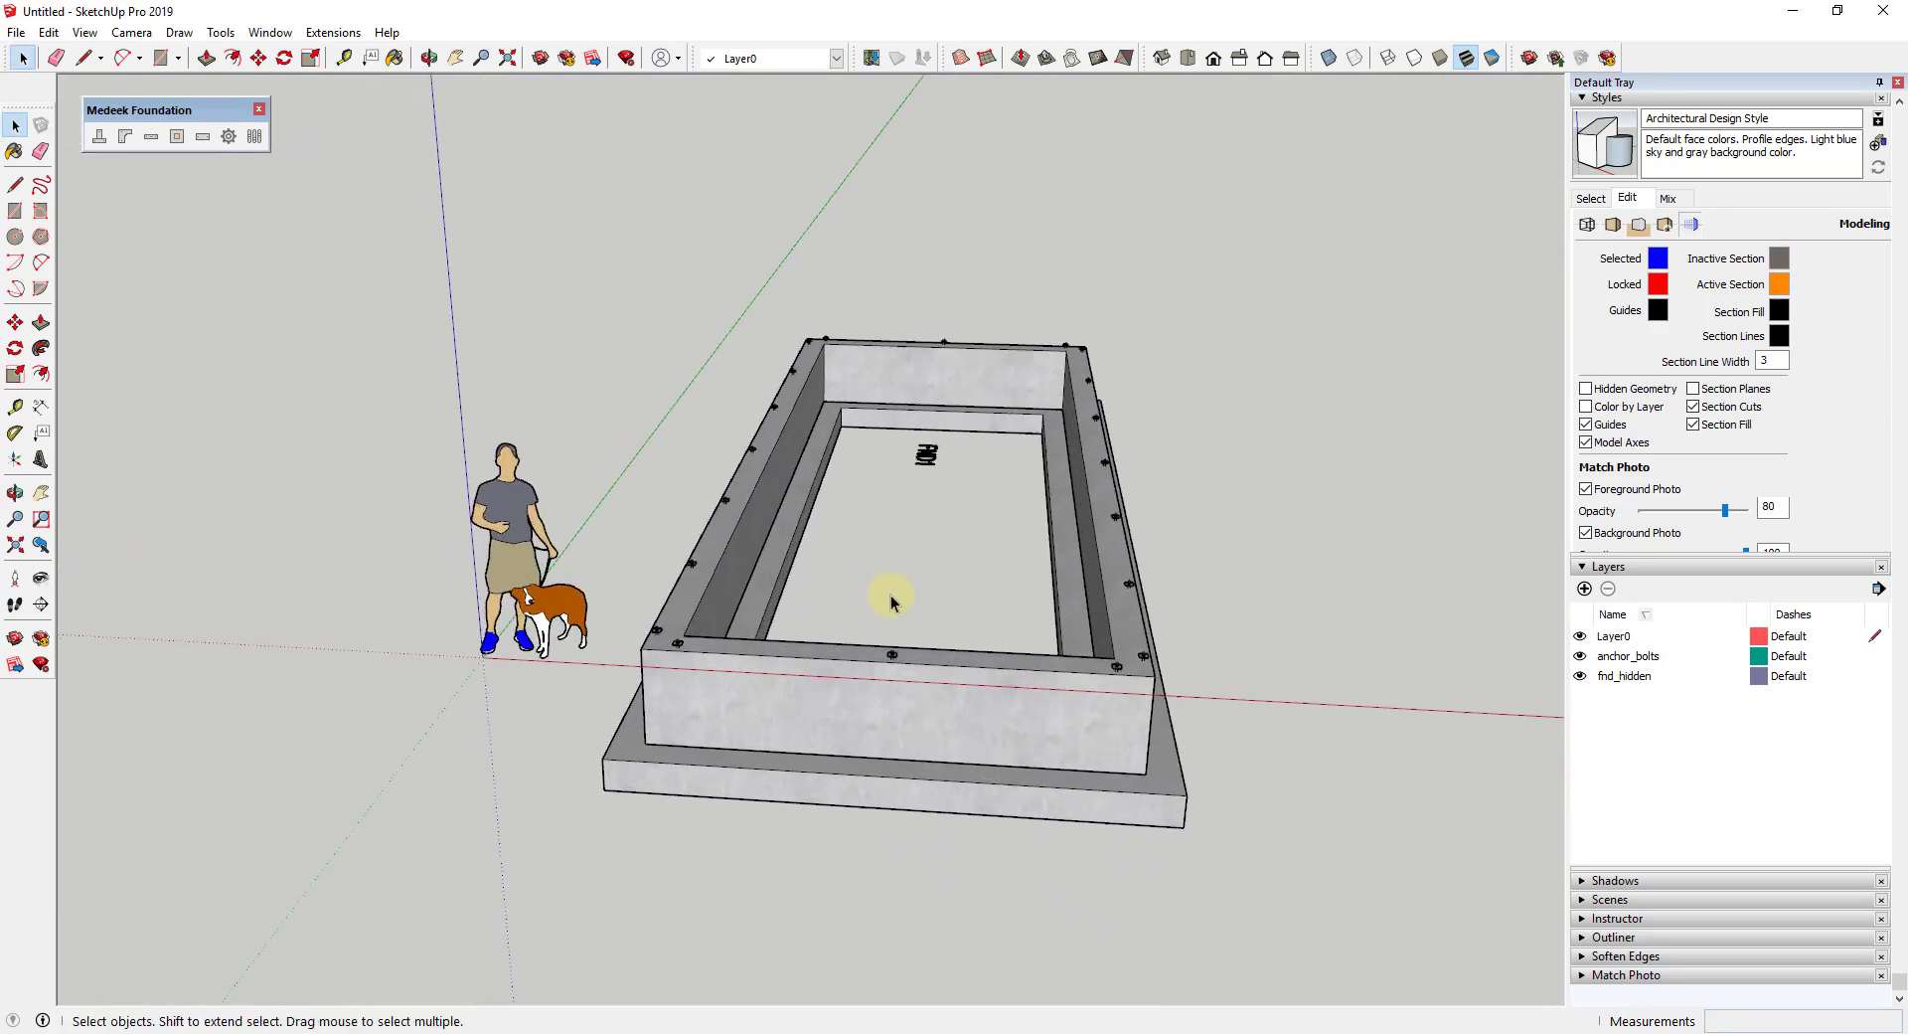
scroll(713, 573, down, 3)
middle_drag(695, 554, 1260, 589)
Step: Draw a large rectangular face on the ground in the open space beside the foundation
key(r)
click(926, 620)
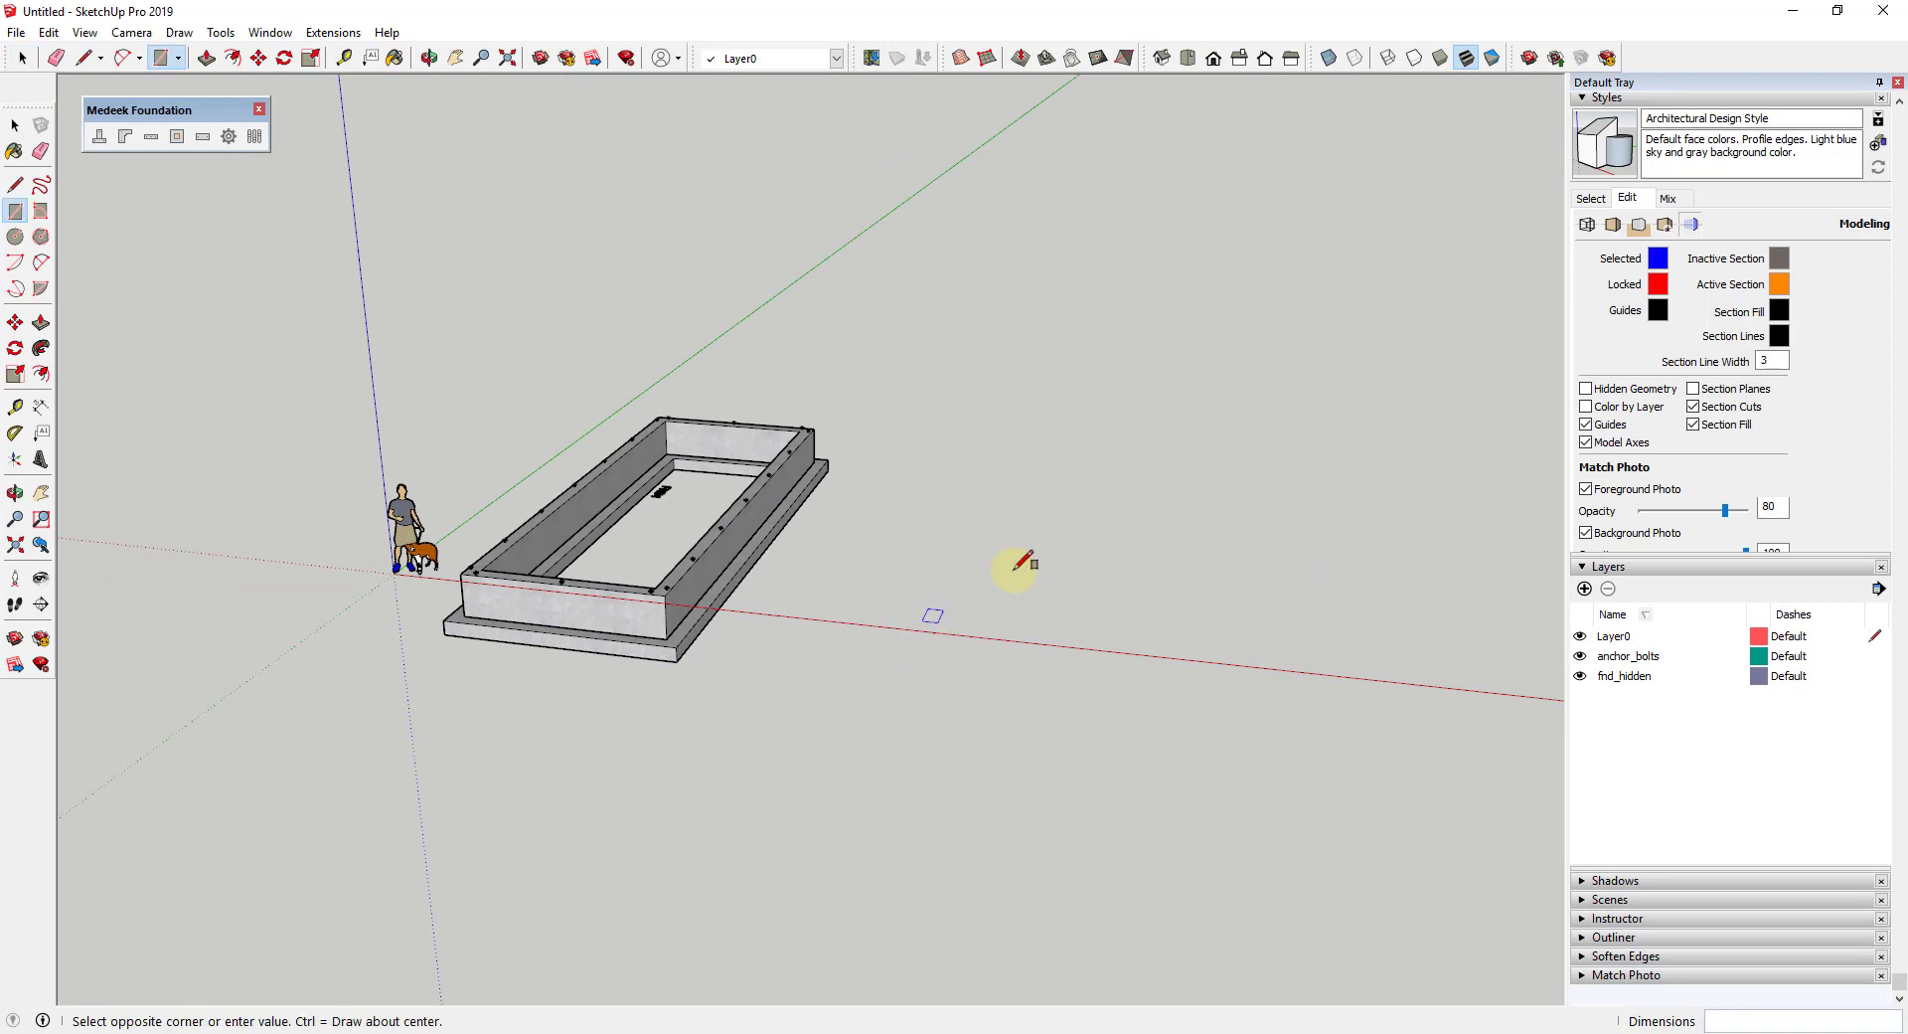
click(1289, 418)
key(space)
scroll(1043, 511, up, 2)
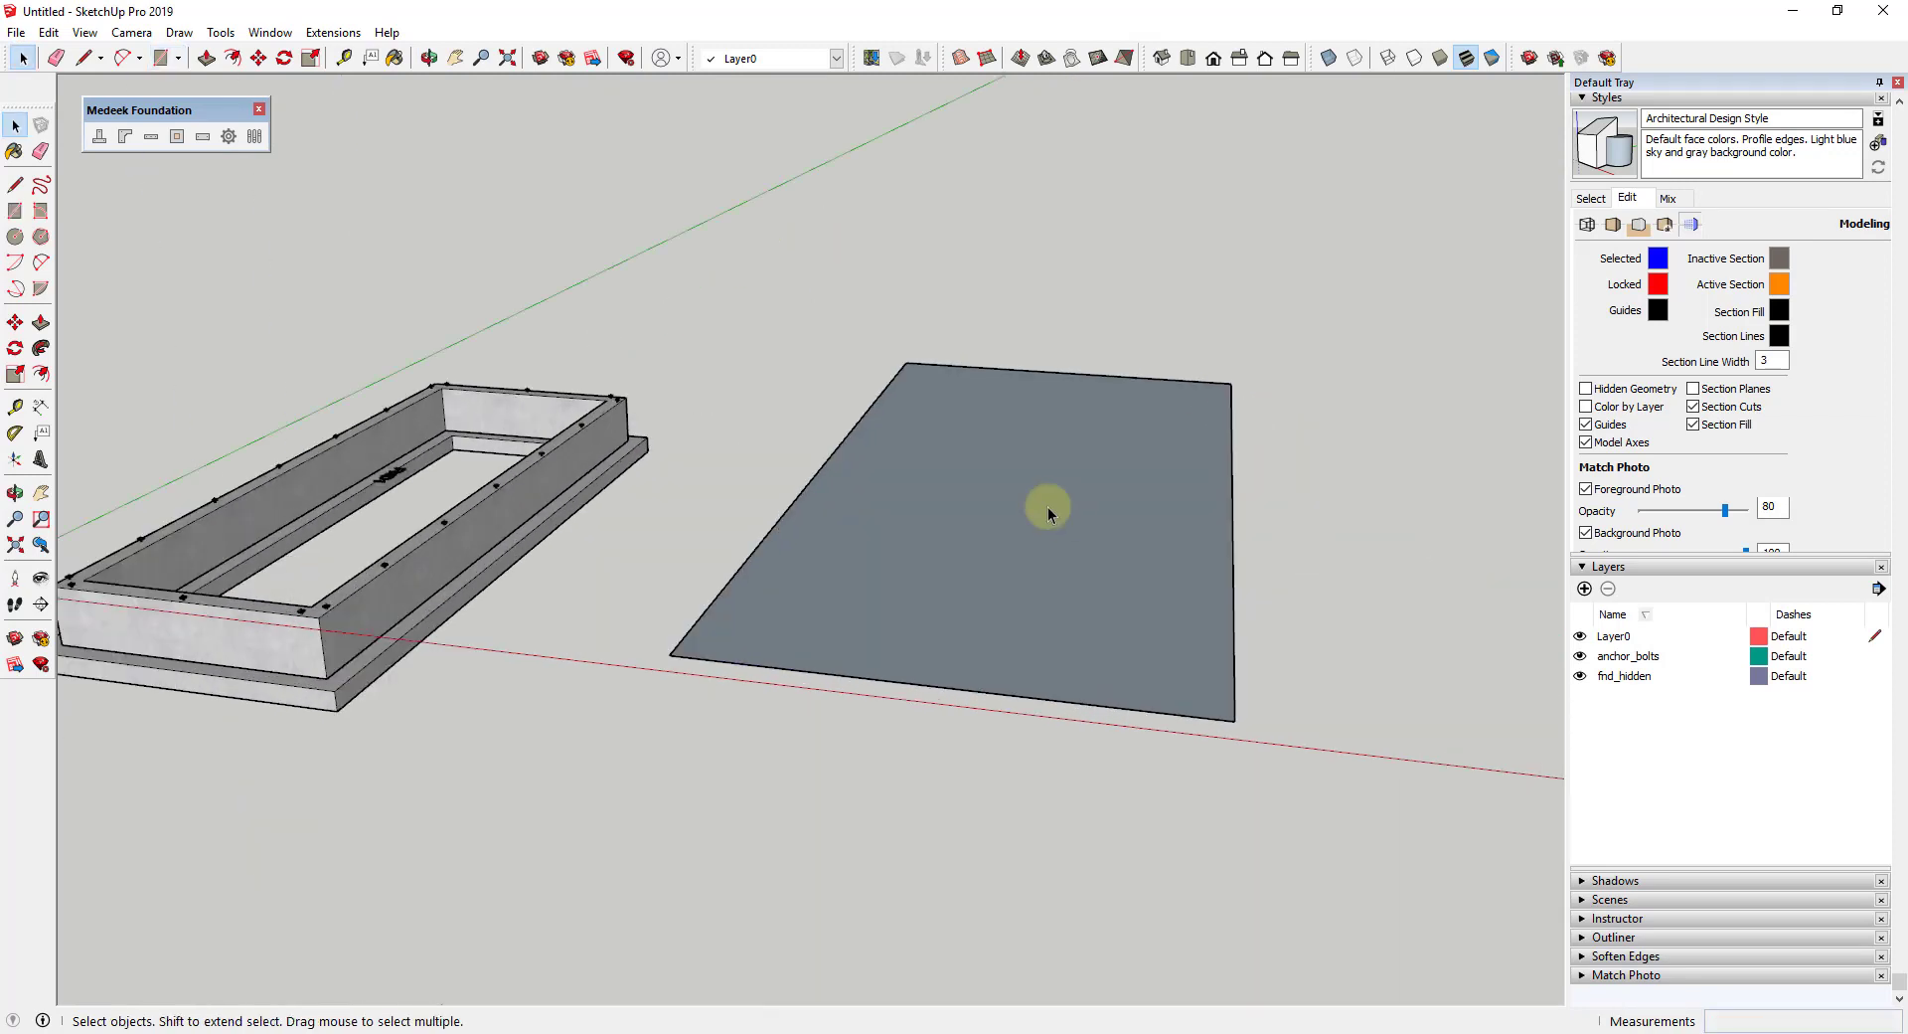
click(1100, 477)
scroll(1052, 478, down, 4)
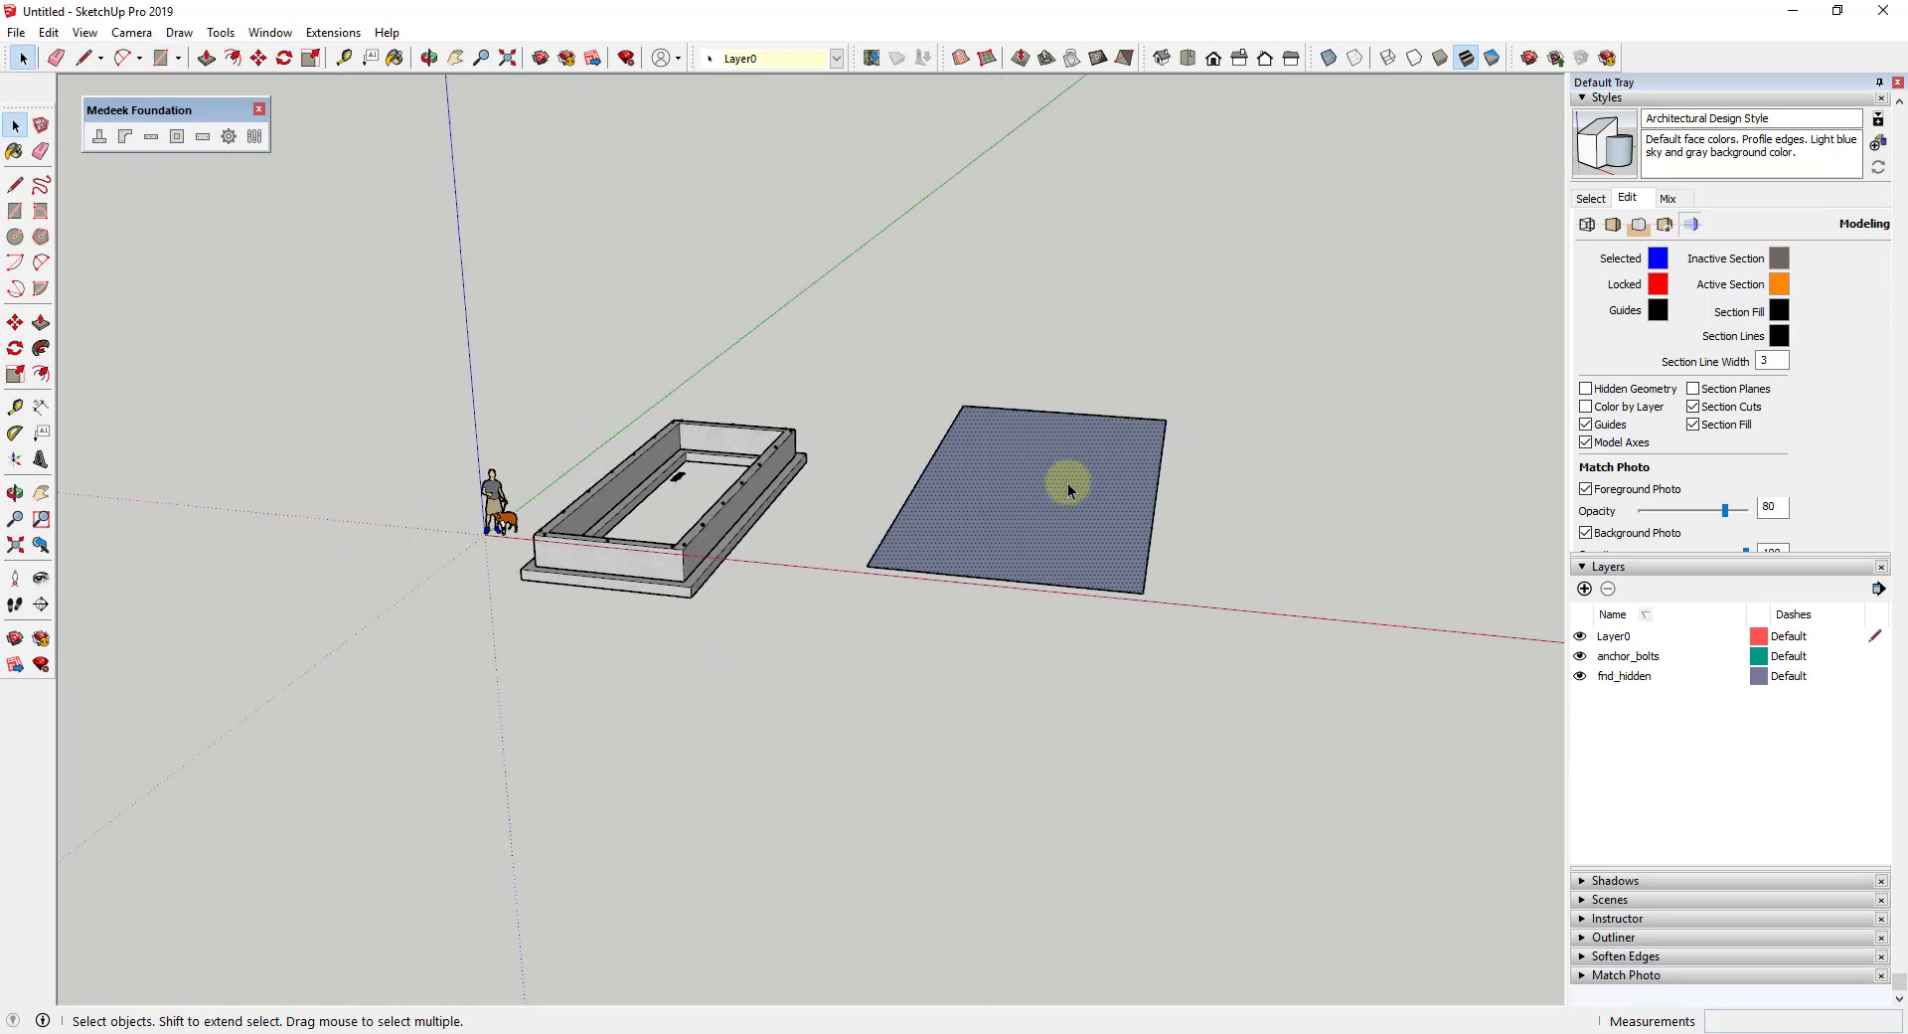
Step: Draw a second rectangle on the ground that overlaps the far corner of the first one
key(r)
click(1066, 467)
click(1289, 362)
key(space)
Step: Erase the inner edges where the two rectangles overlap to merge them, and select the resulting face
key(e)
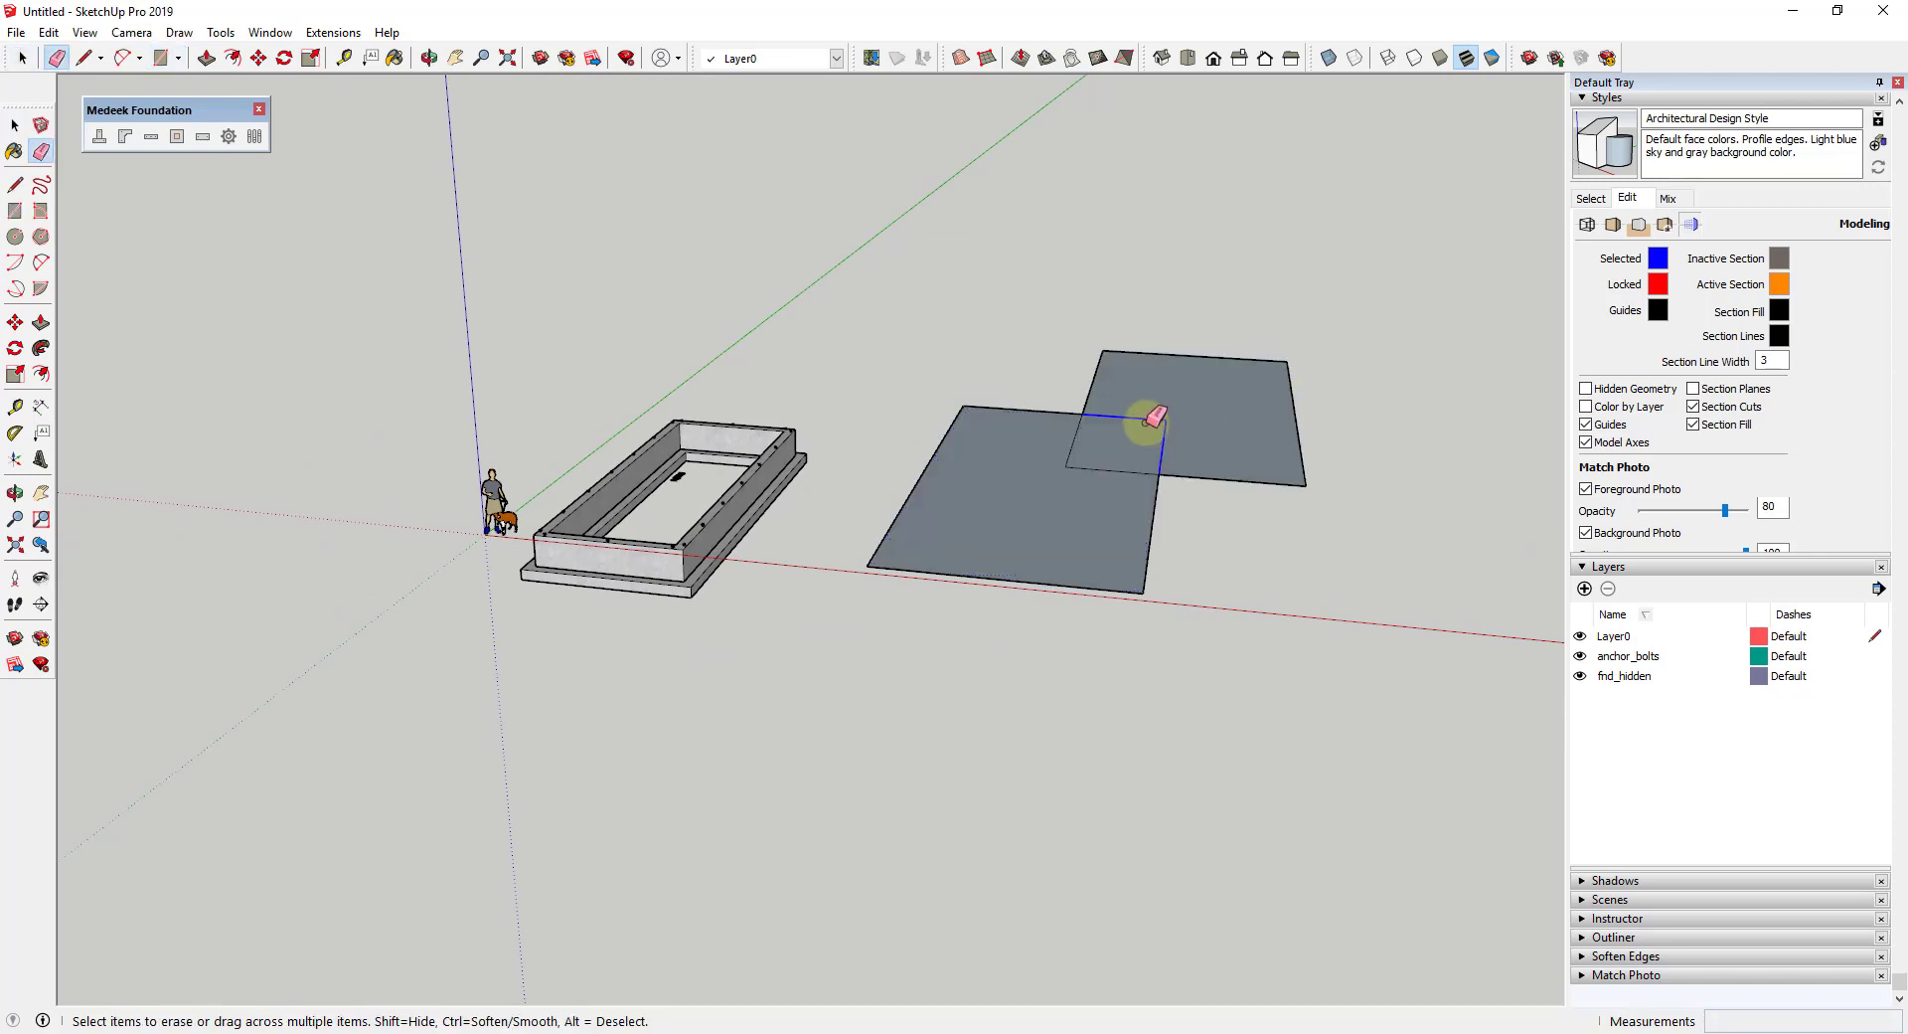
mouse_move(1153, 418)
mouse_down()
mouse_move(1087, 480)
mouse_move(1065, 448)
mouse_up()
key(space)
click(1109, 497)
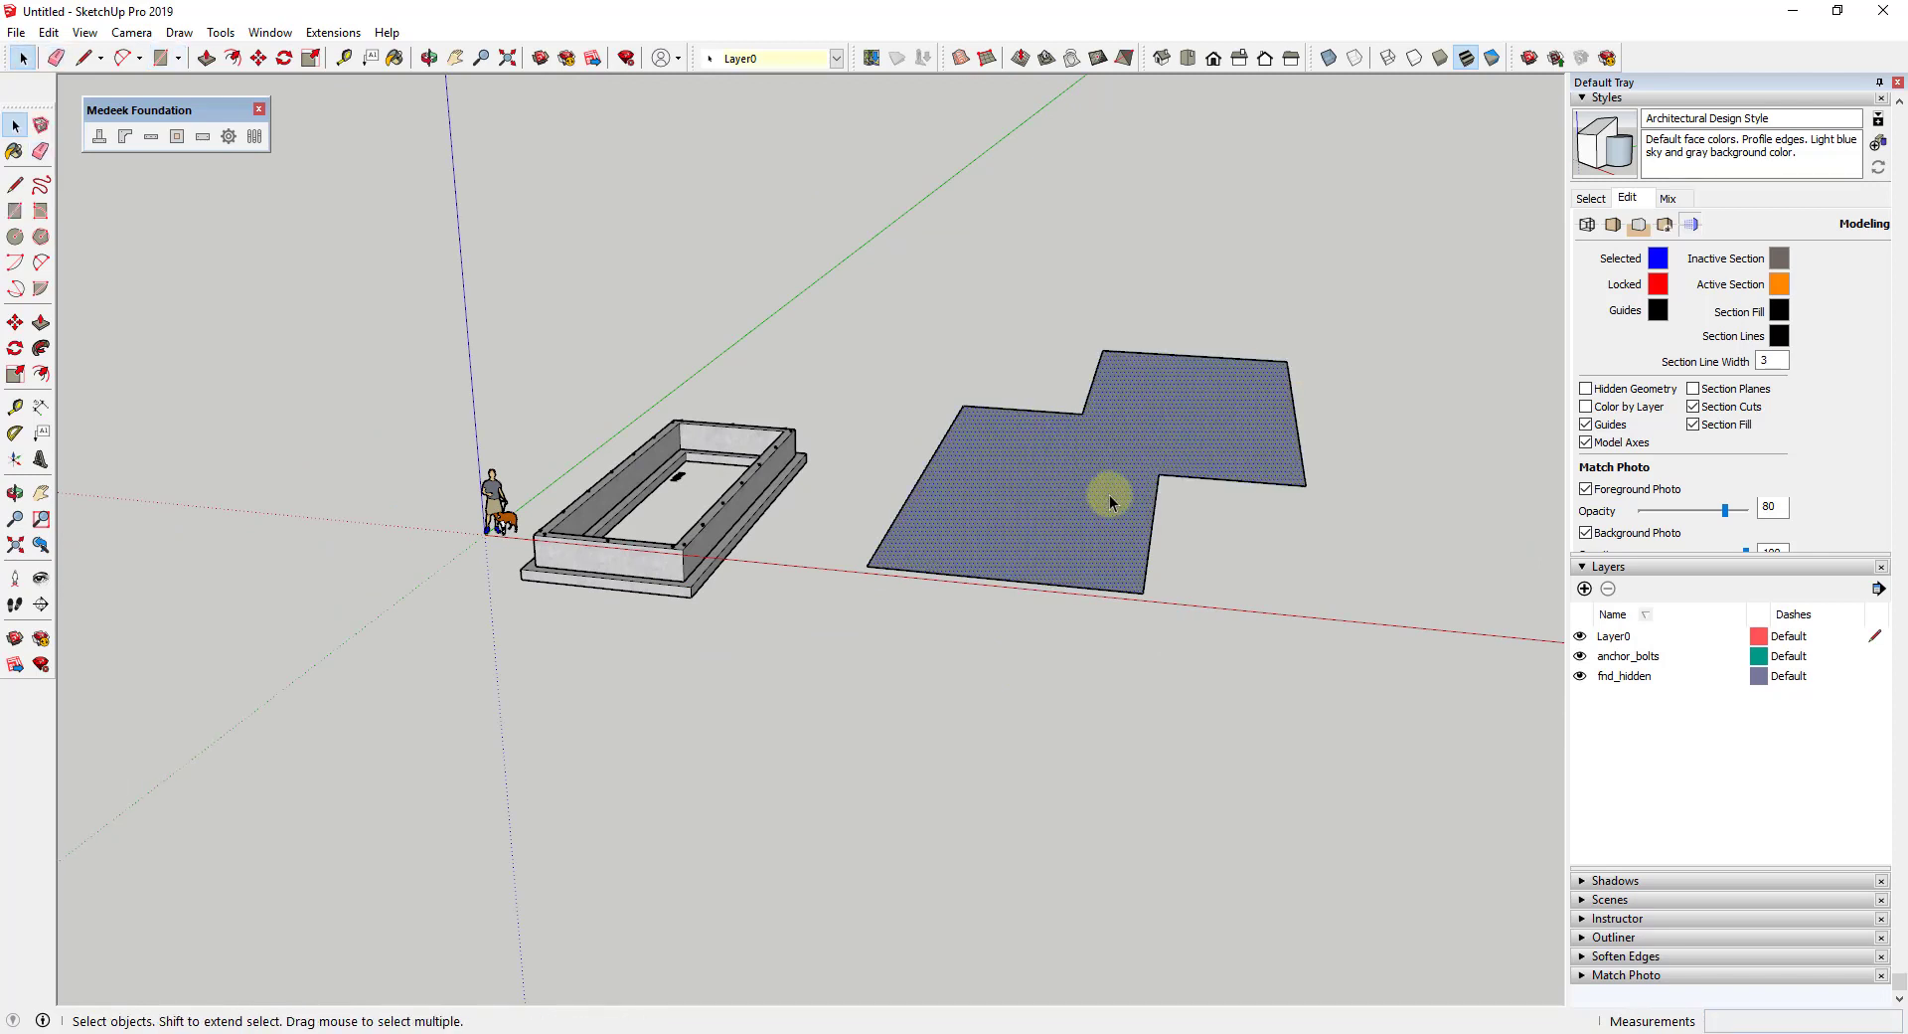
Step: Start another Stemwall foundation with Post and Beam bearing, using Face as the foundation outline
scroll(1214, 379, up, 2)
click(99, 137)
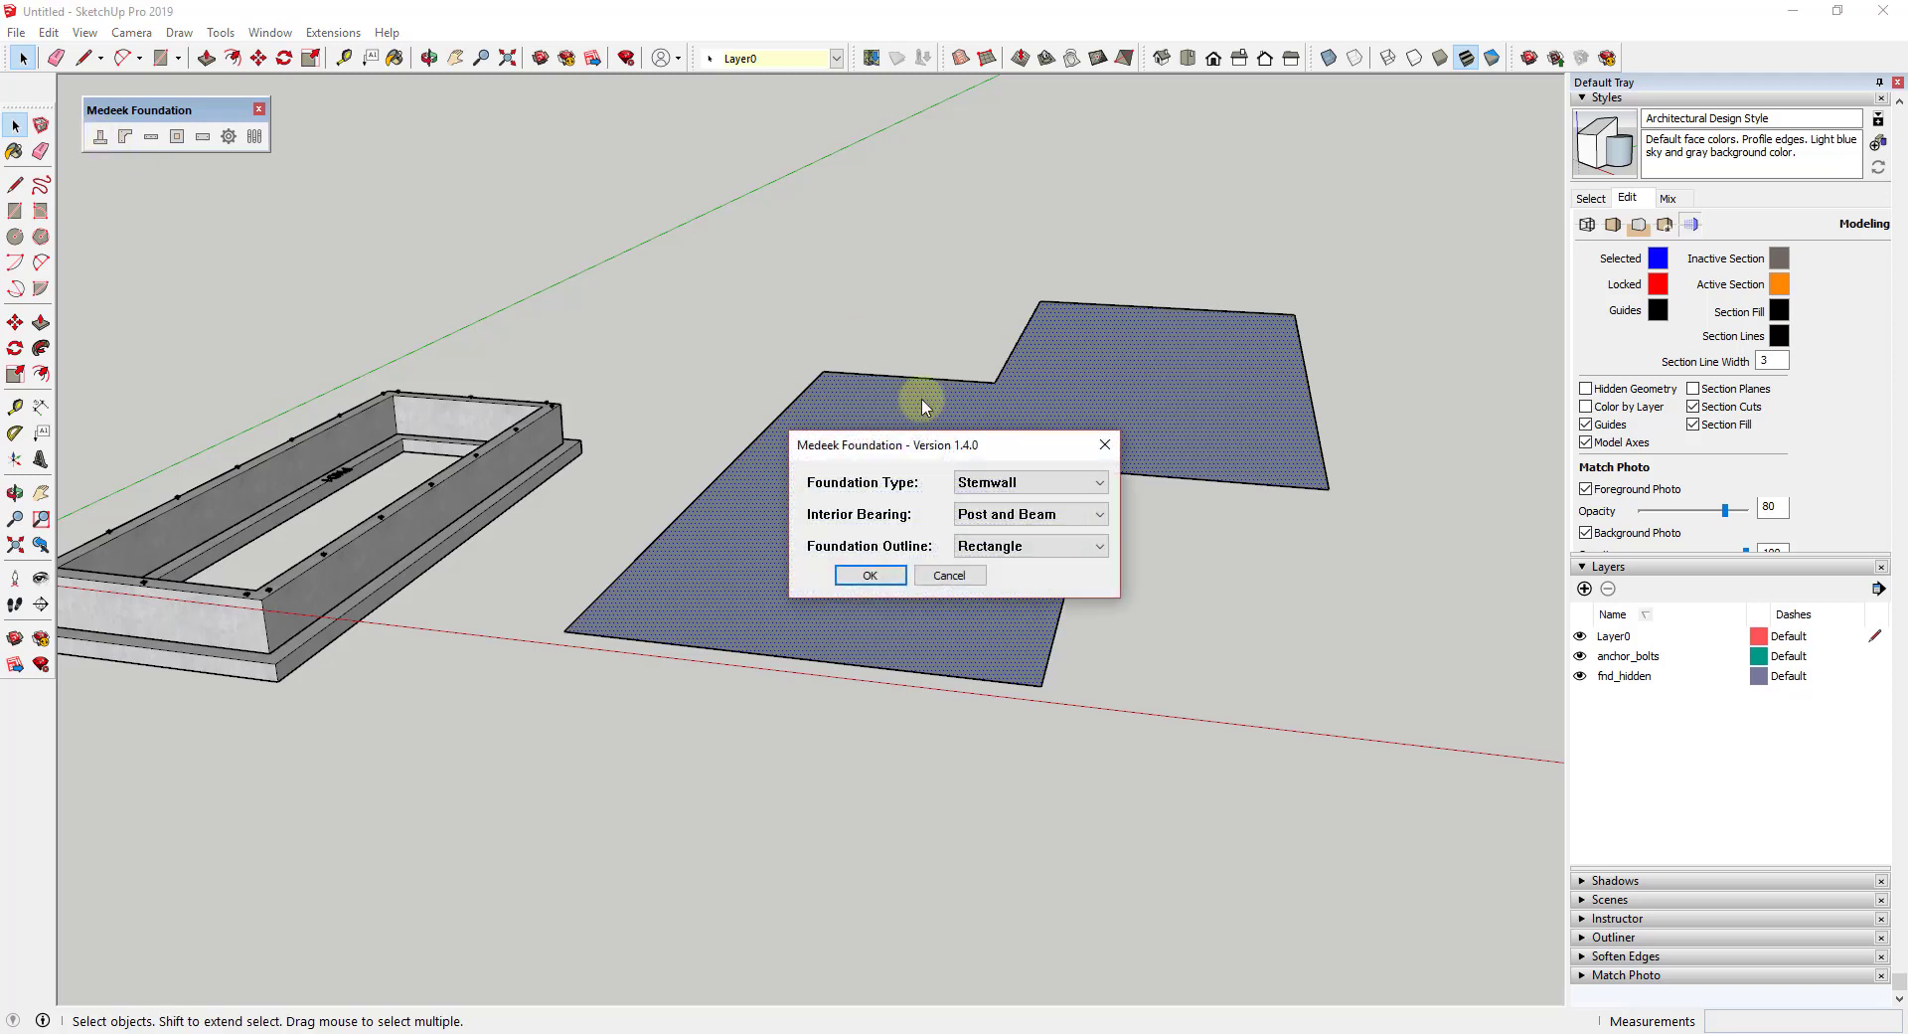
click(999, 547)
click(979, 601)
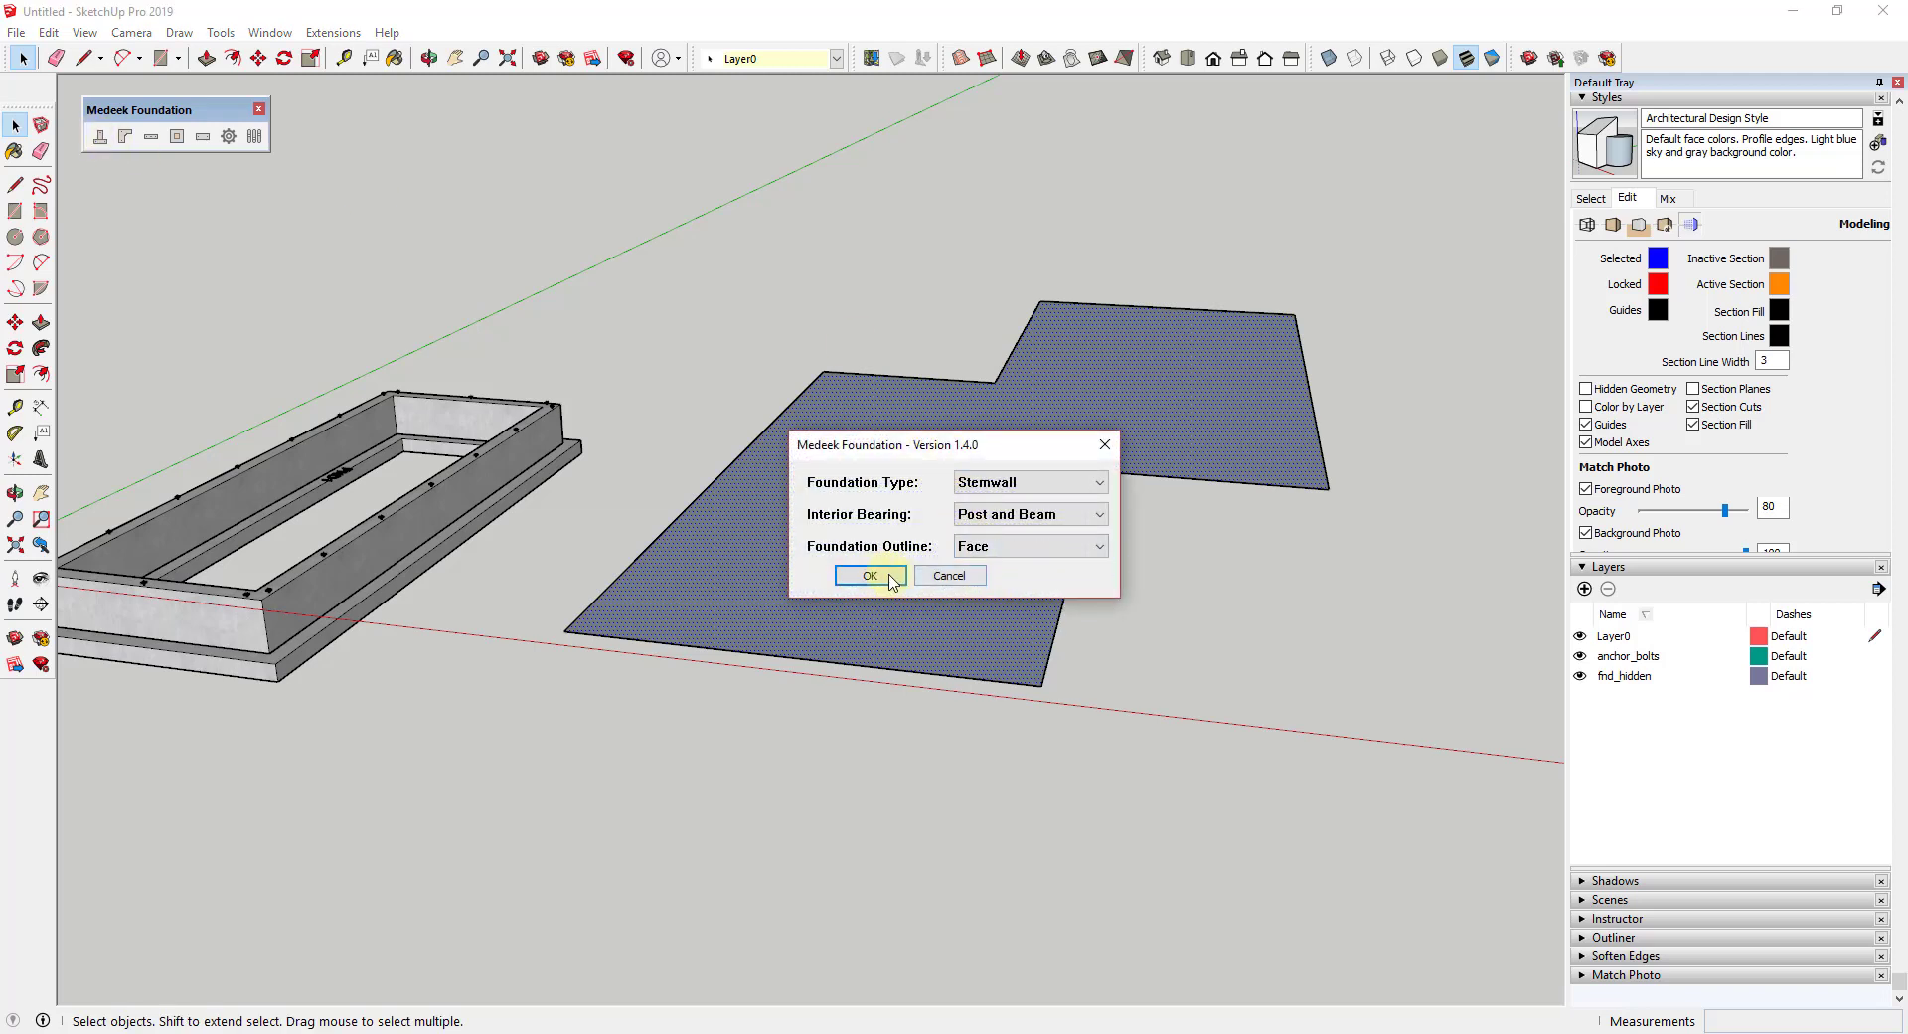
click(889, 579)
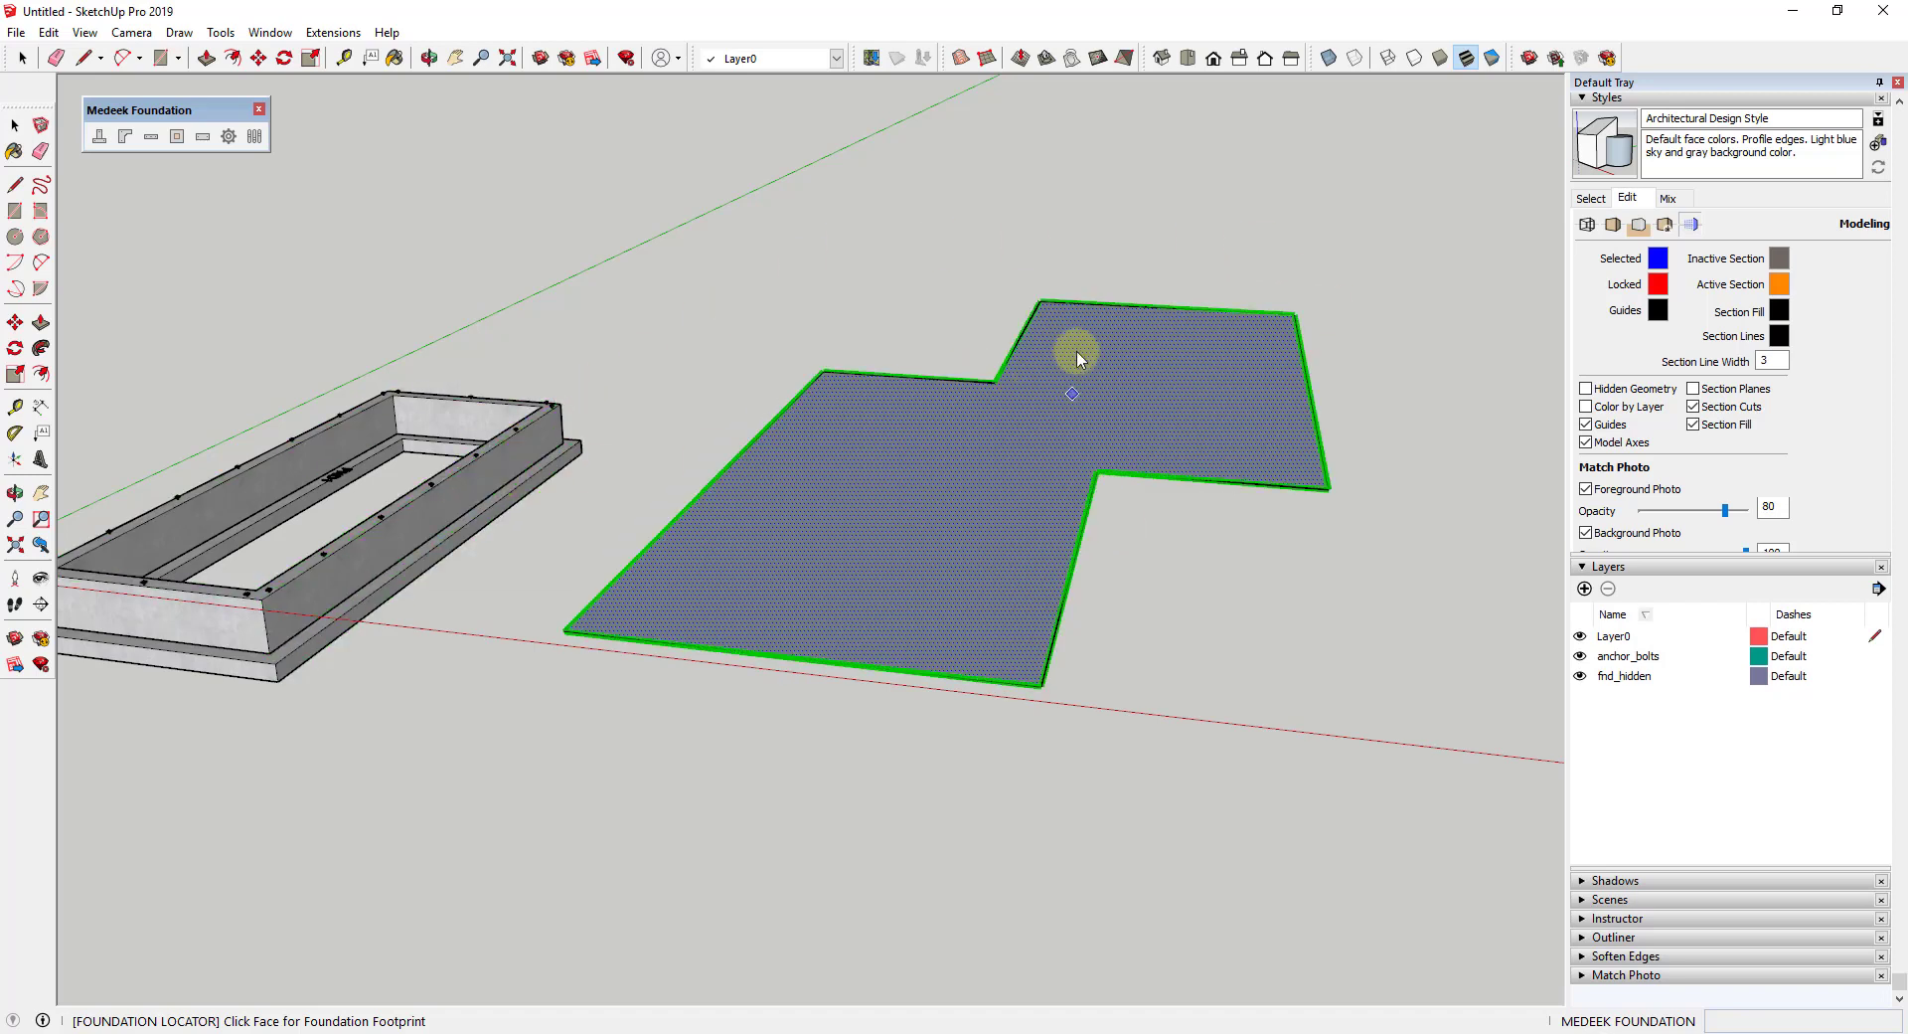
Step: Use the merged face as the footprint and accept a 6 in. thick, 24 in. high stemwall with a 12 in. wide footing
click(997, 477)
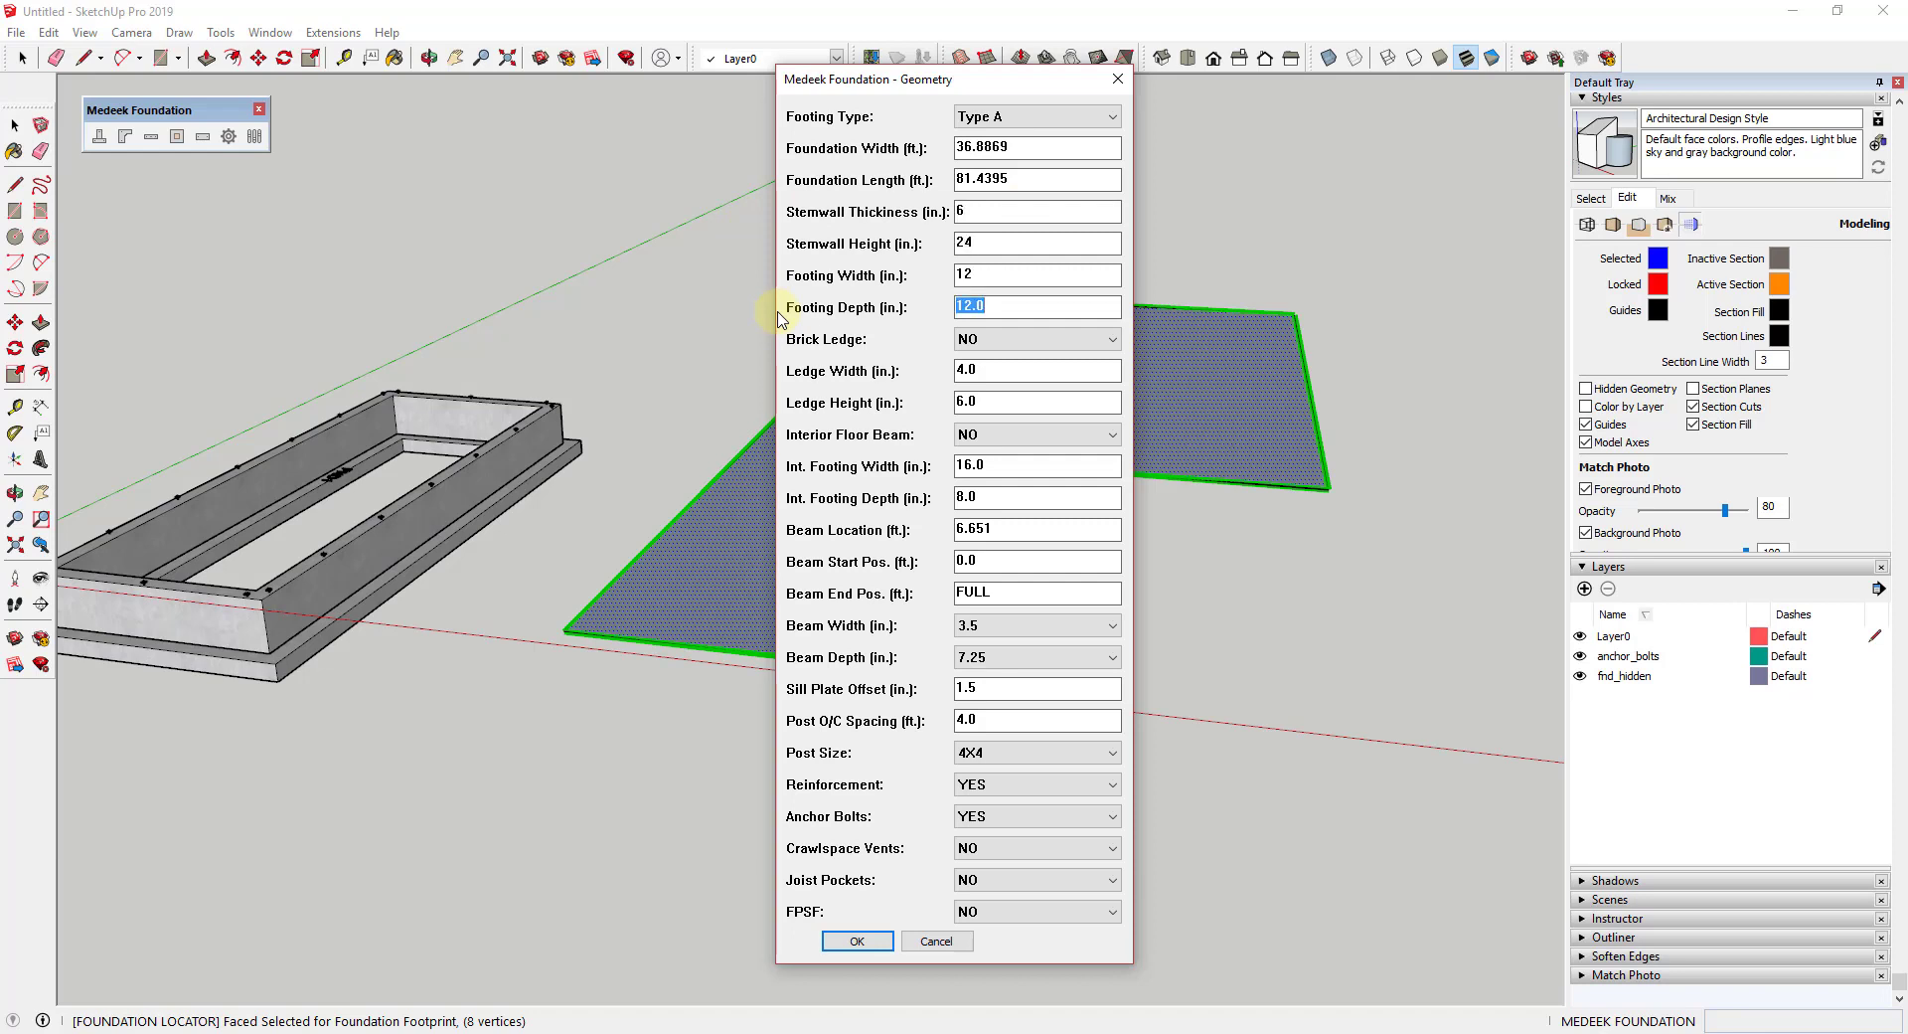
click(857, 940)
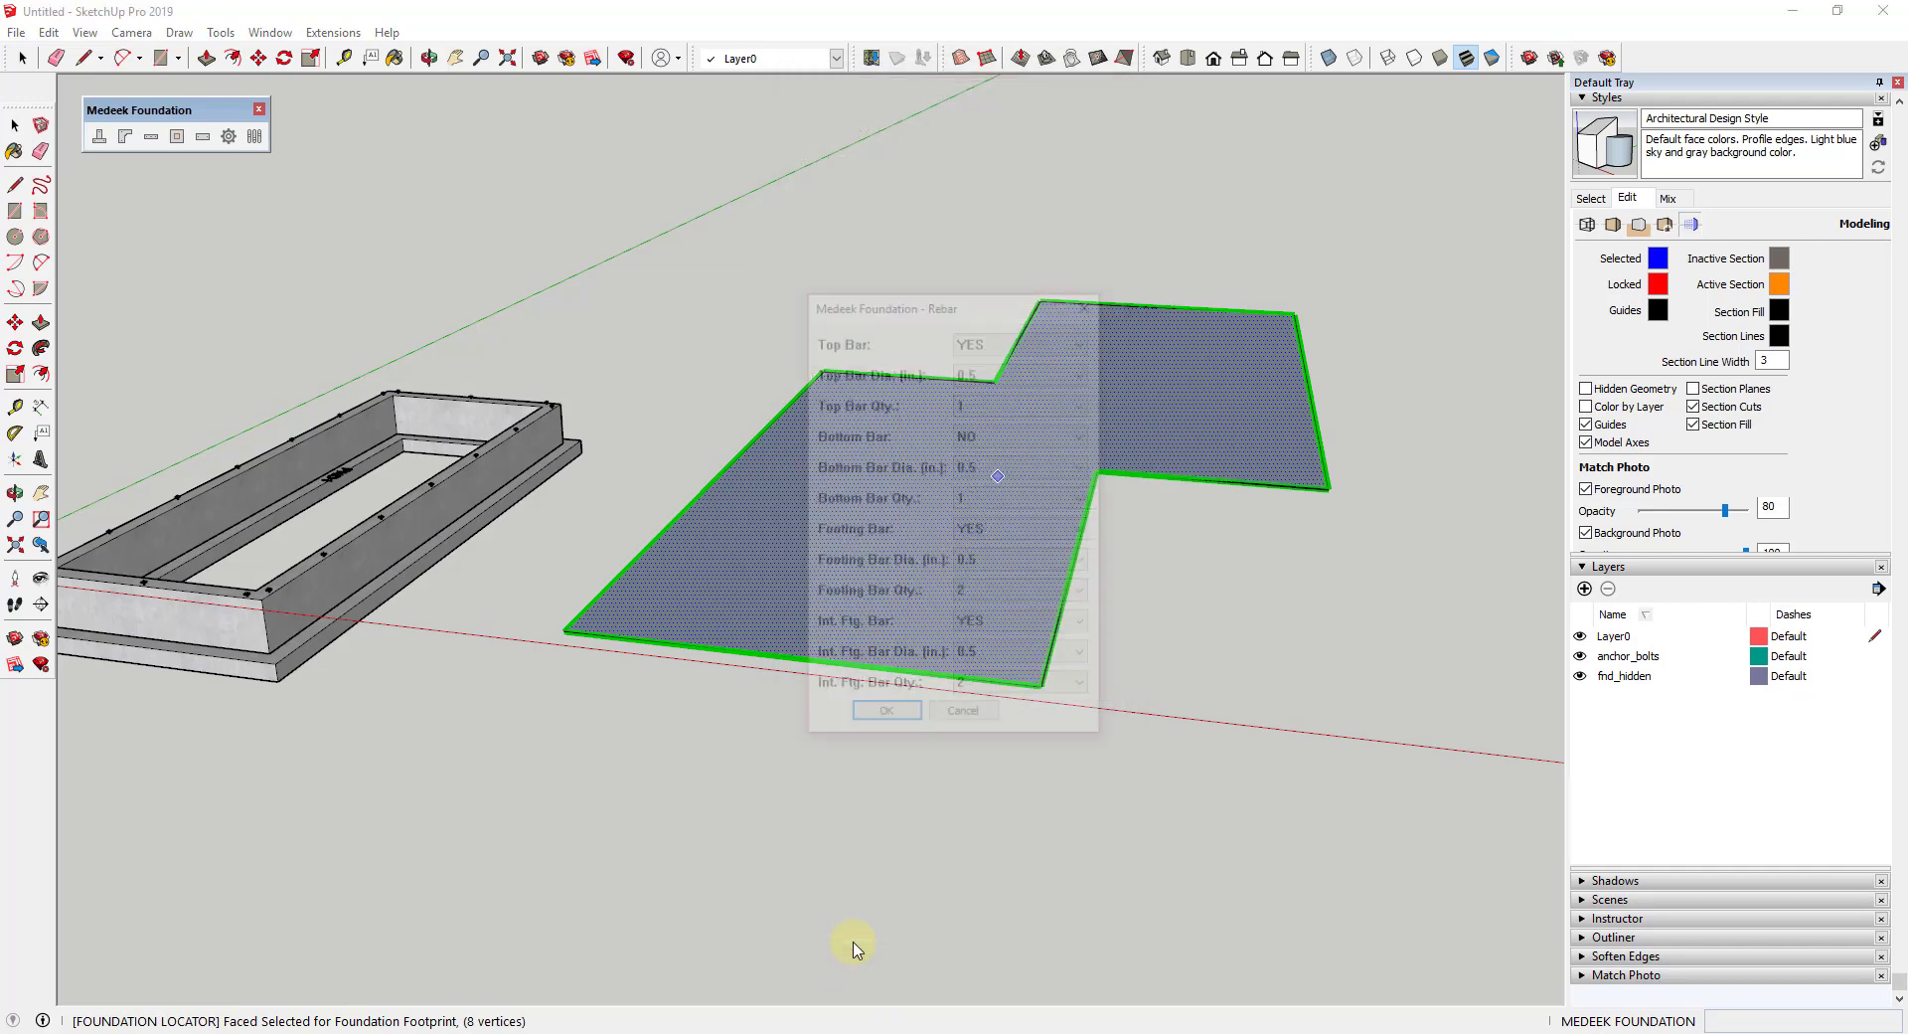
Step: Generate the irregular stemwall foundation with one 0.5 in. top bar, no bottom bar and two 0.5 in. footing bars
click(886, 719)
click(875, 643)
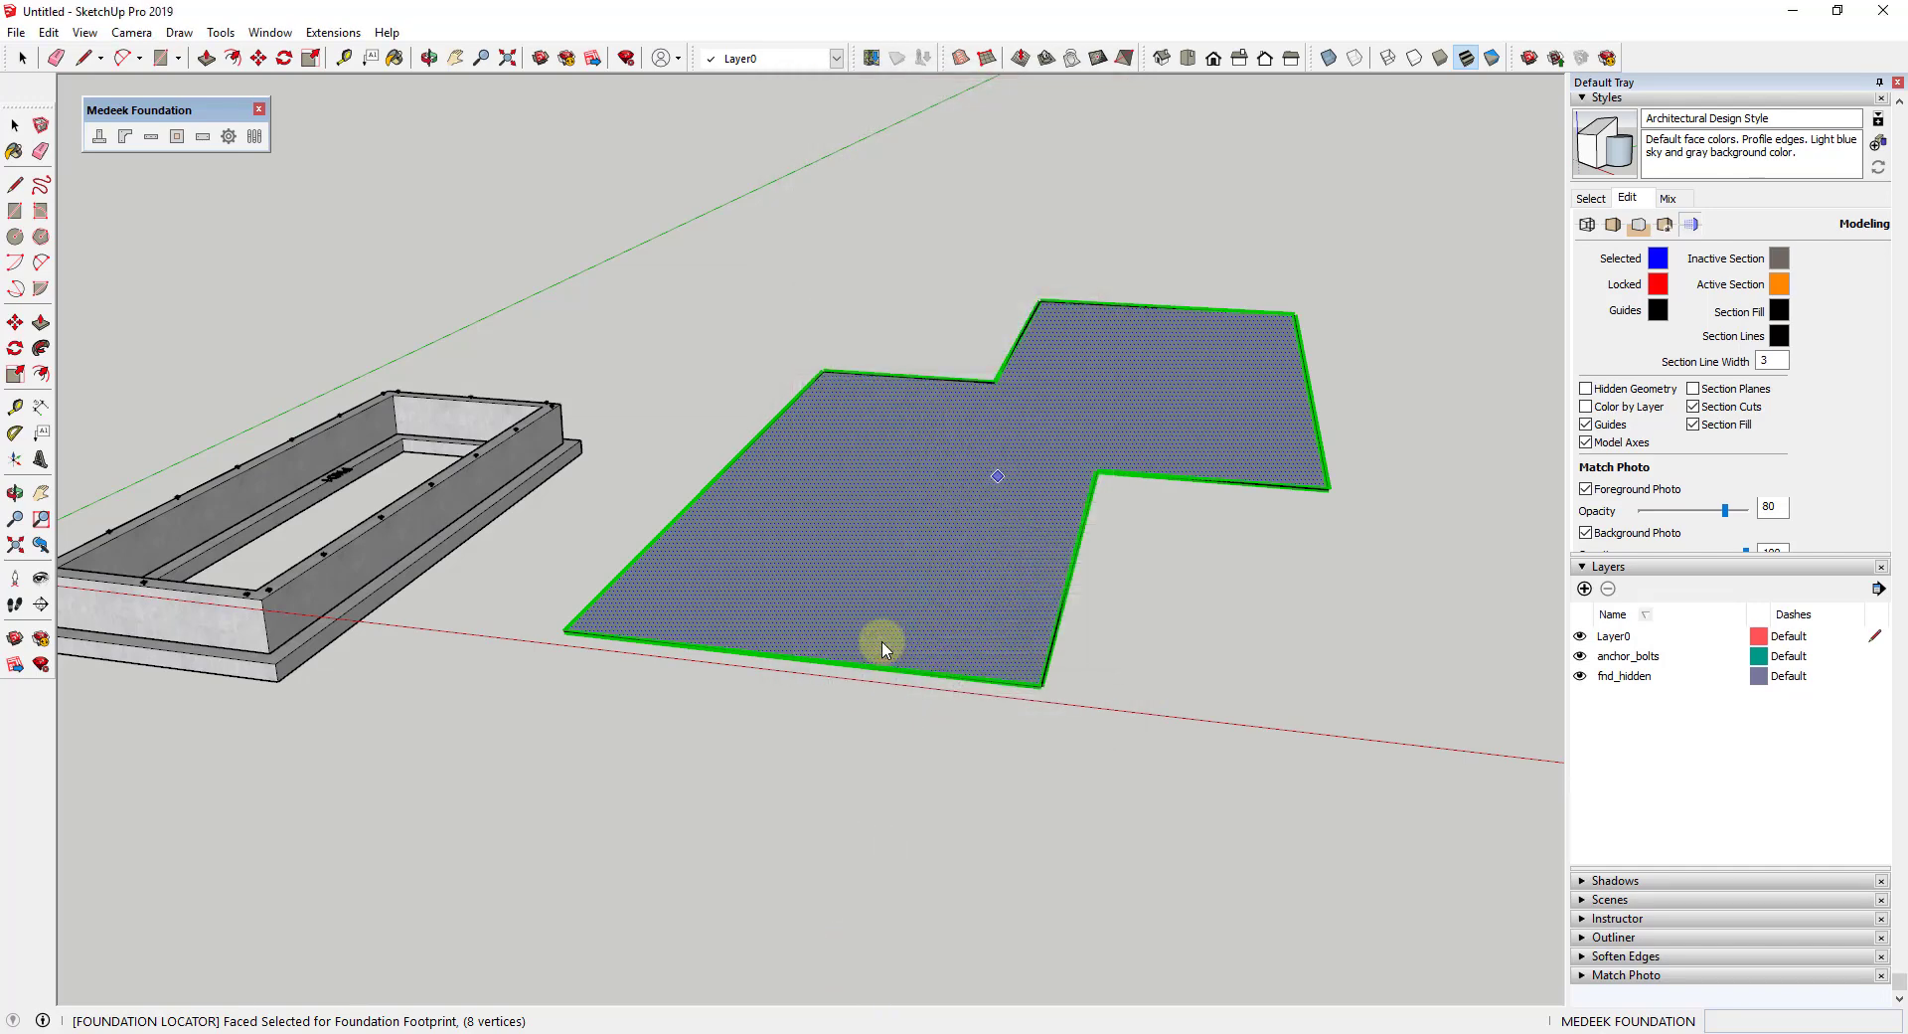
middle_drag(1269, 541, 1087, 516)
scroll(877, 537, up, 8)
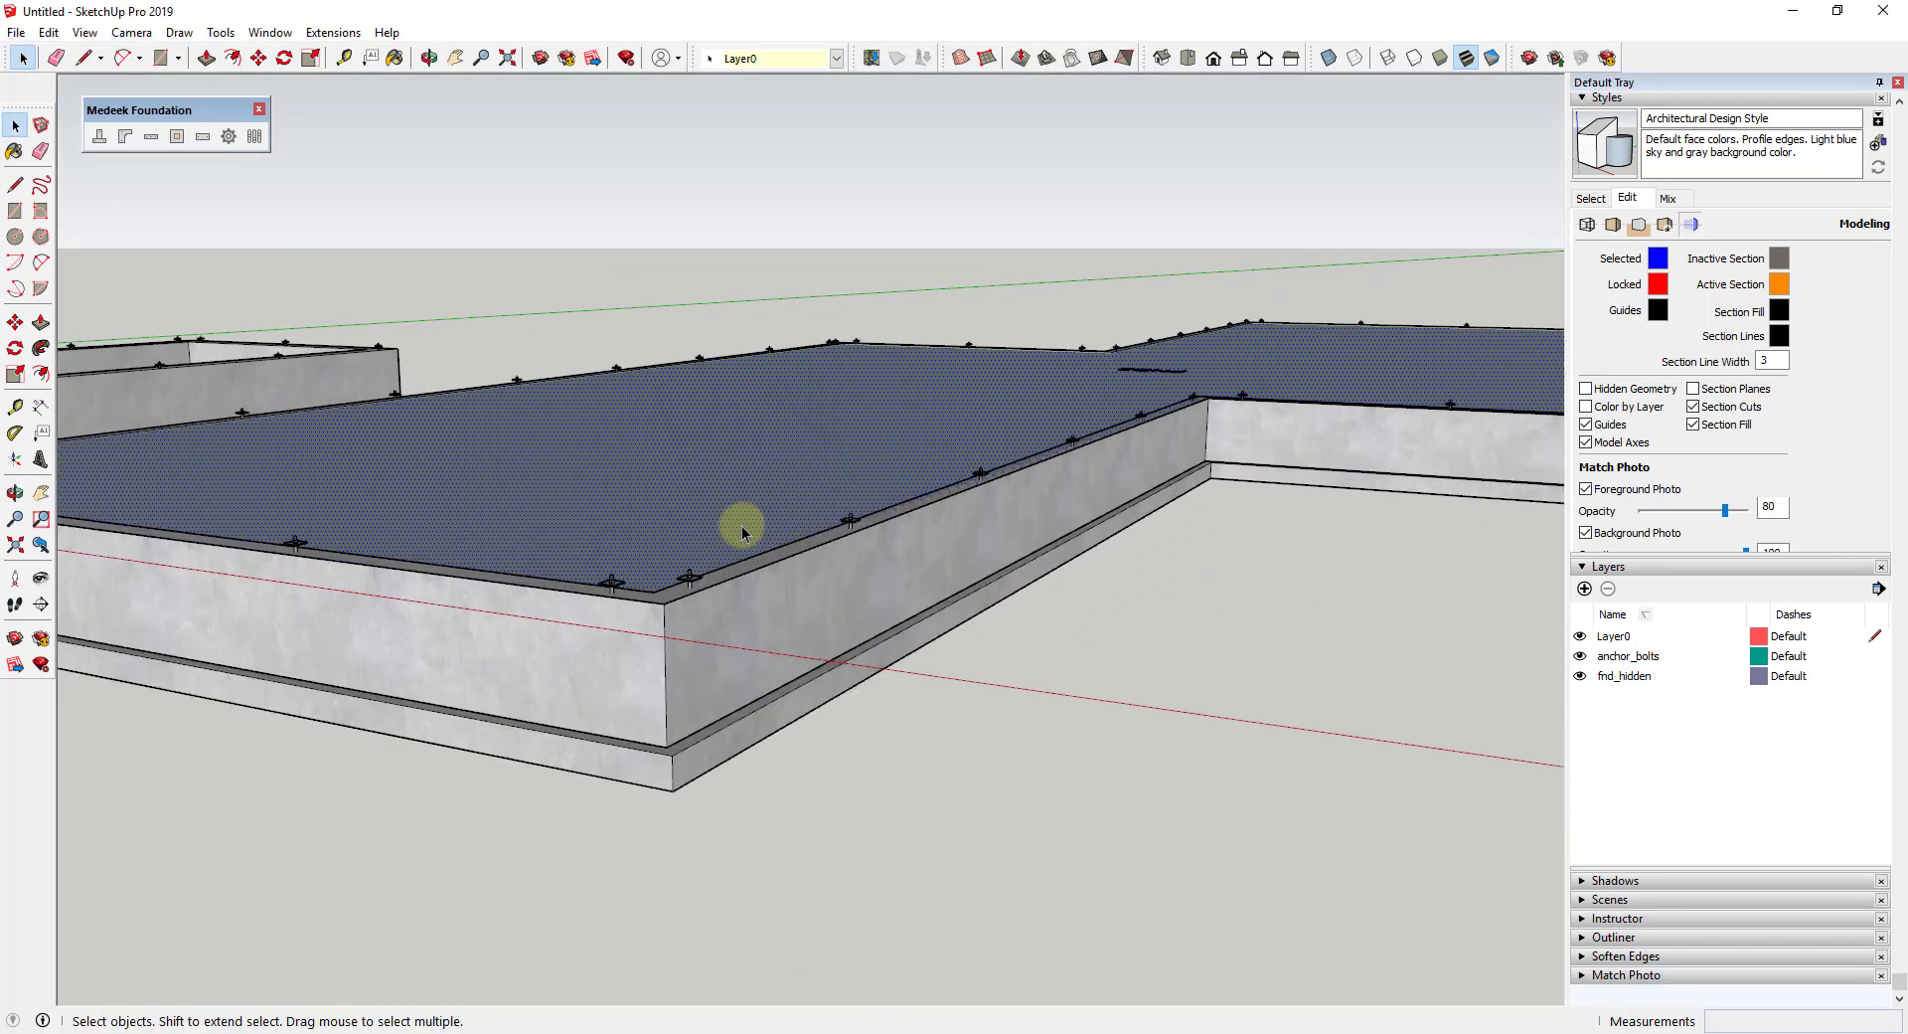
middle_drag(809, 515, 1070, 602)
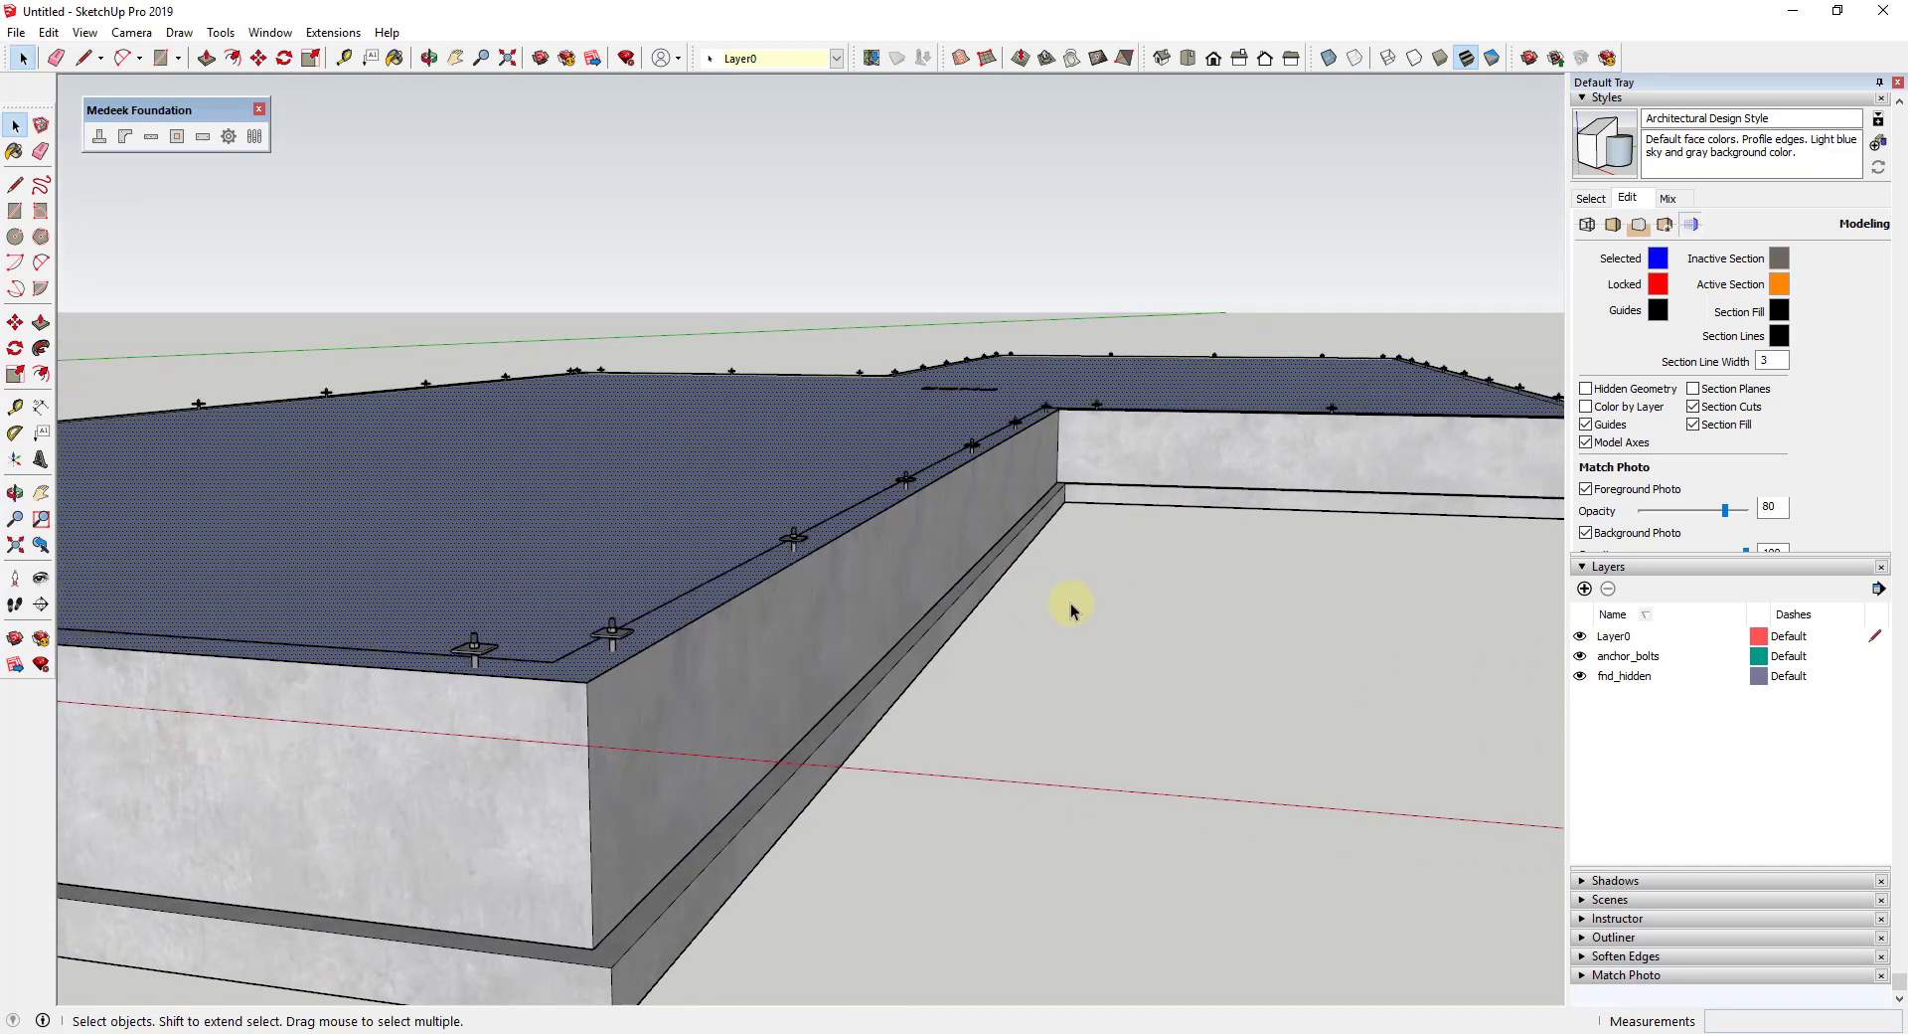
scroll(994, 596, down, 5)
scroll(894, 584, up, 3)
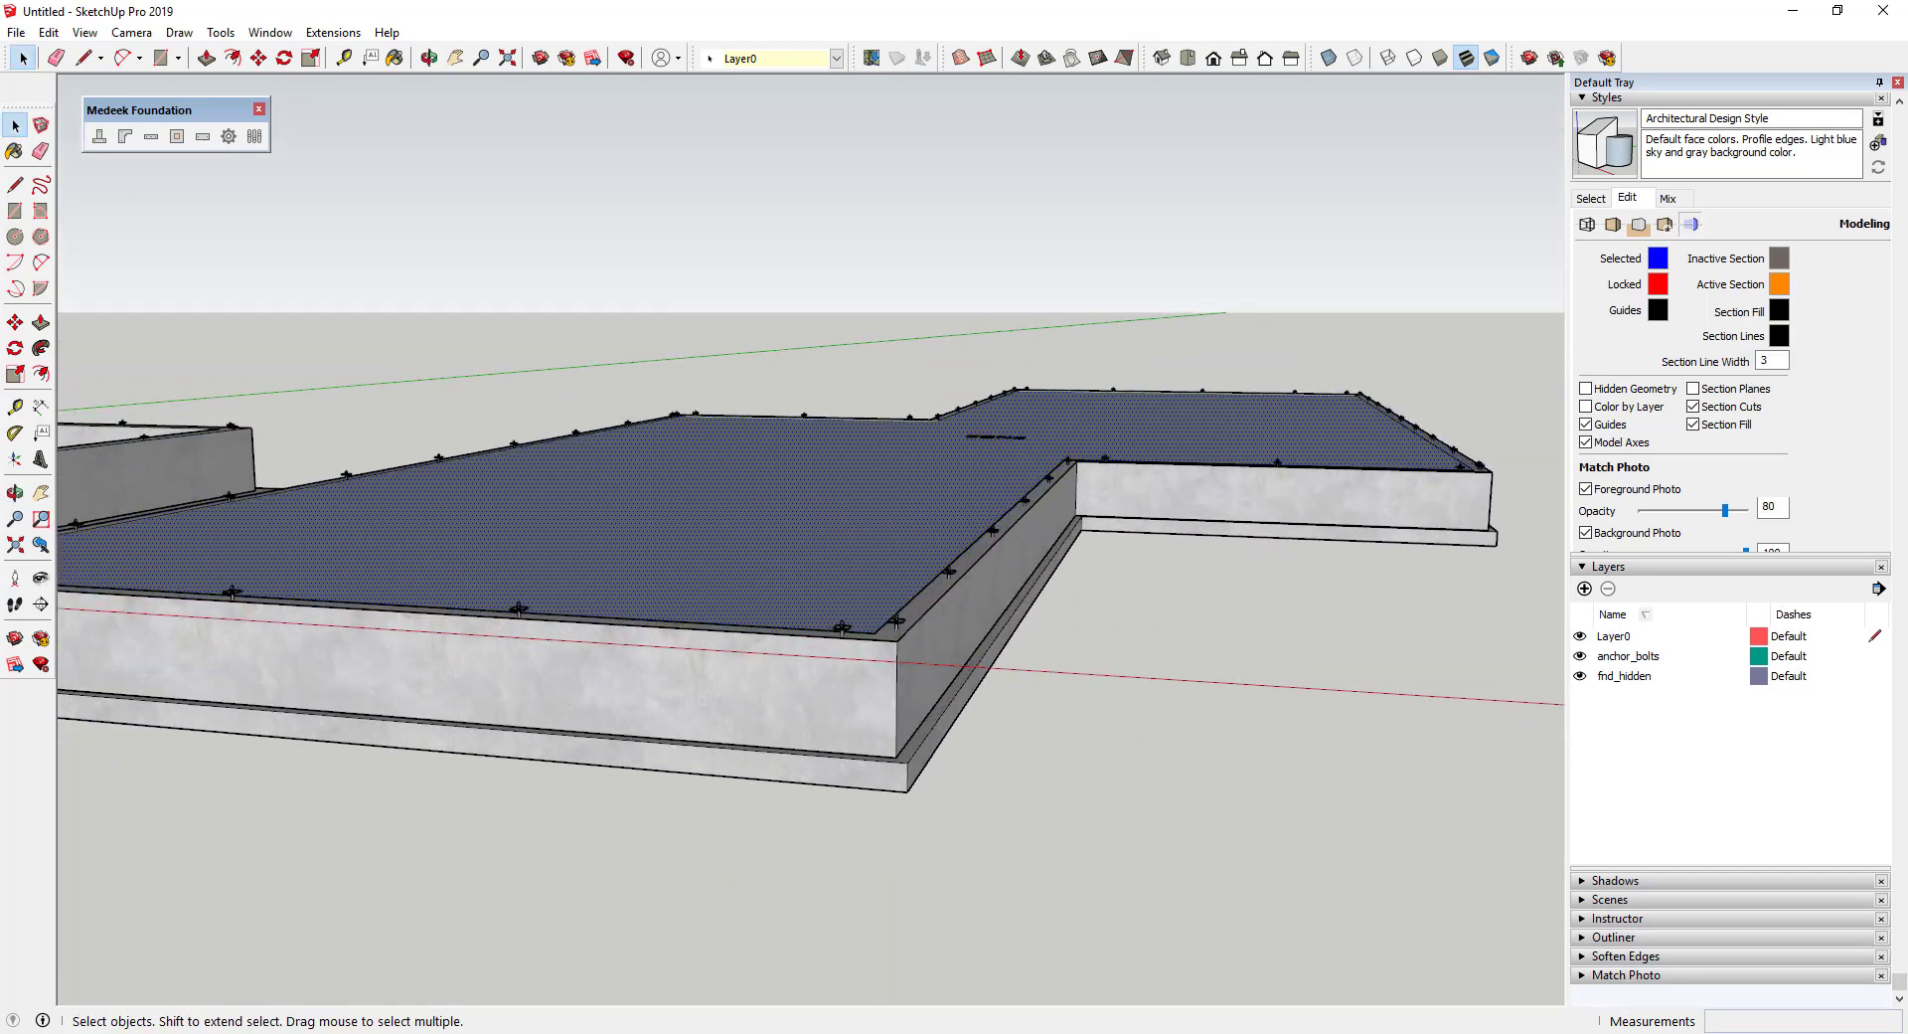
Step: Place a section plane perpendicular to the green axis, cutting through the front part of the irregular foundation
click(41, 603)
key(Up)
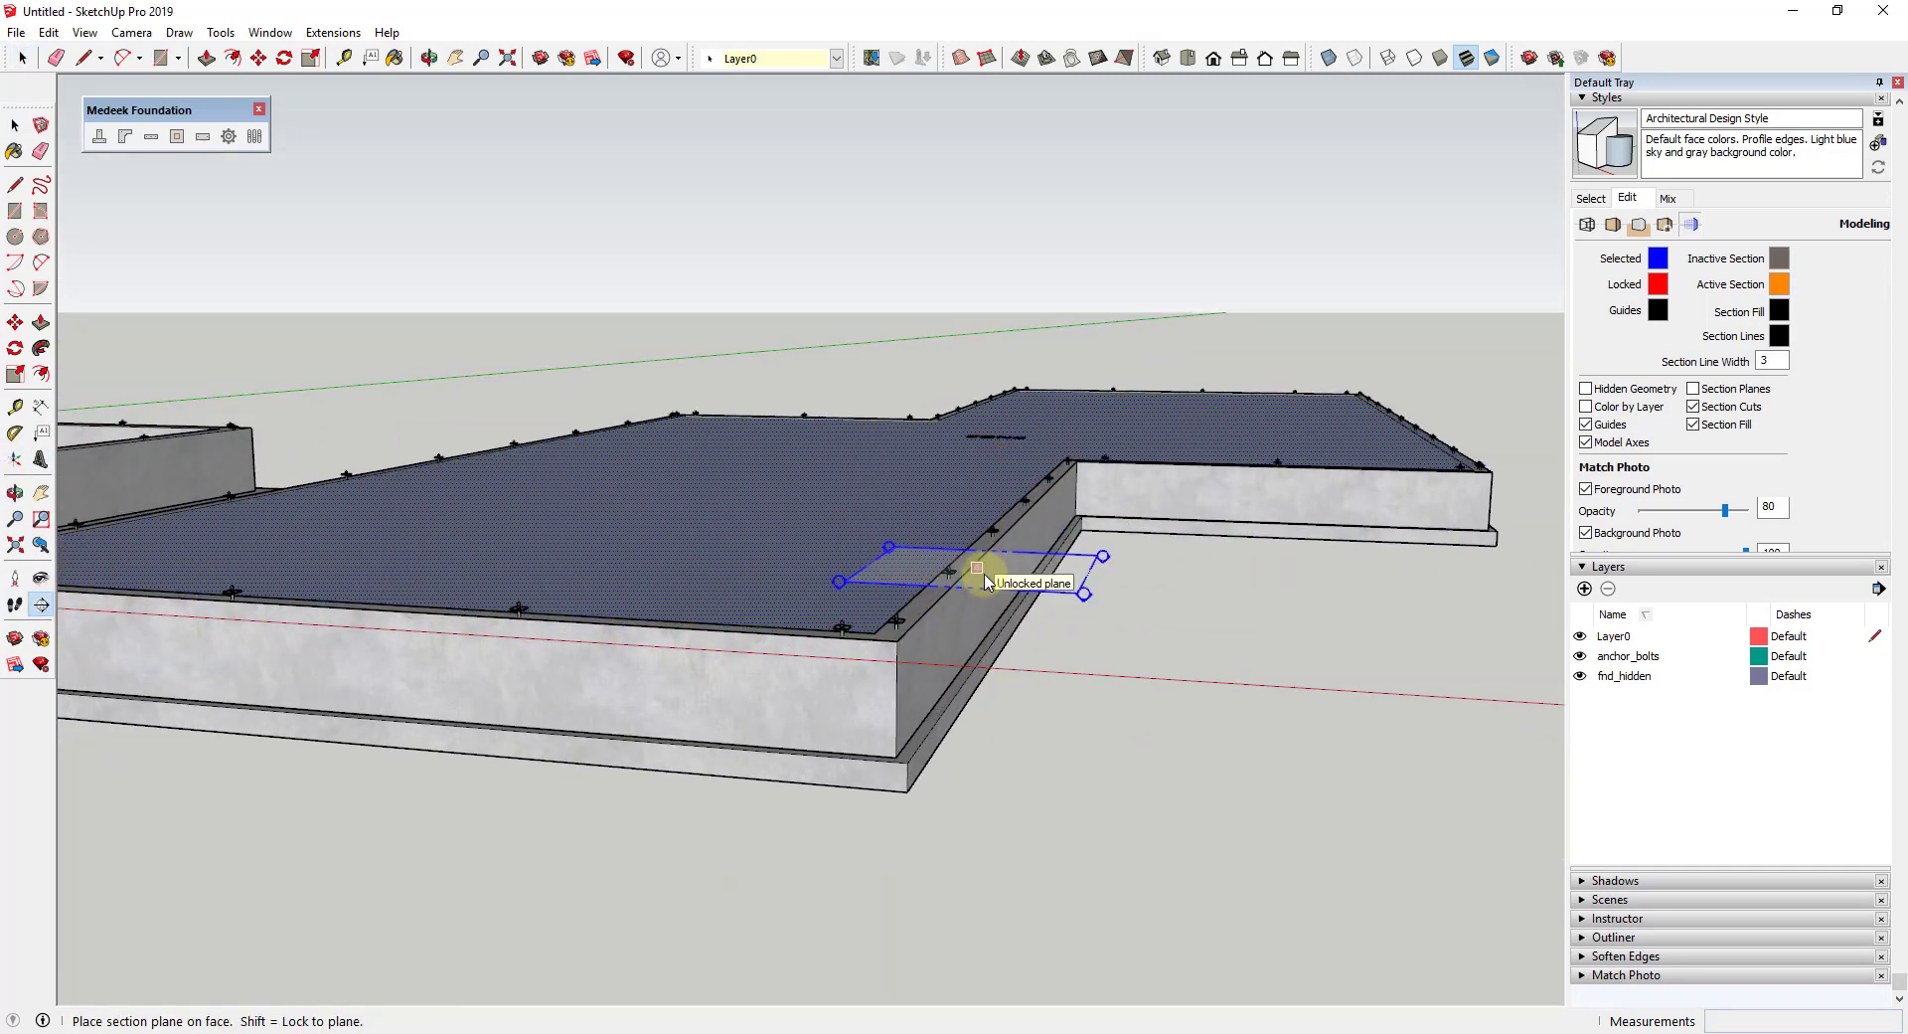
key(Left)
click(986, 576)
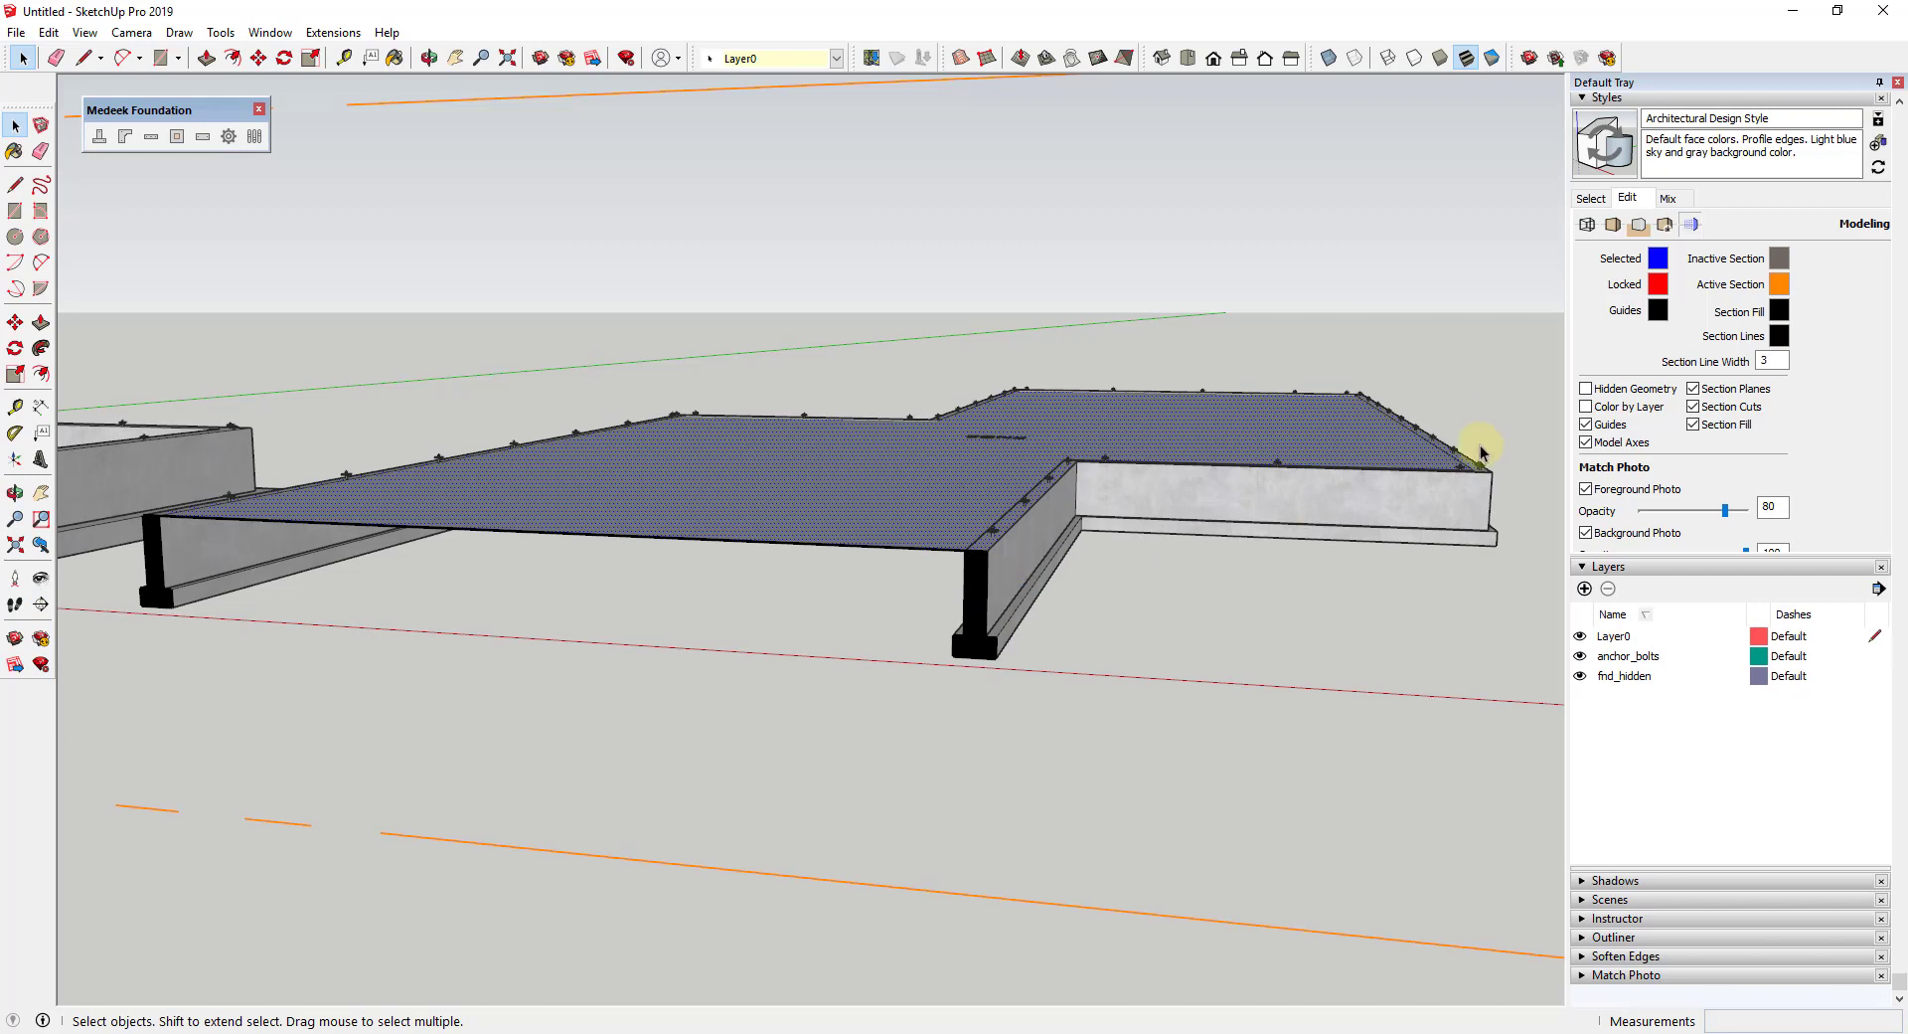
Step: Turn off section fill and inspect the rebar and anchor bolts inside the cut stemwall
click(1694, 424)
middle_drag(1448, 468, 1077, 489)
scroll(1133, 524, up, 6)
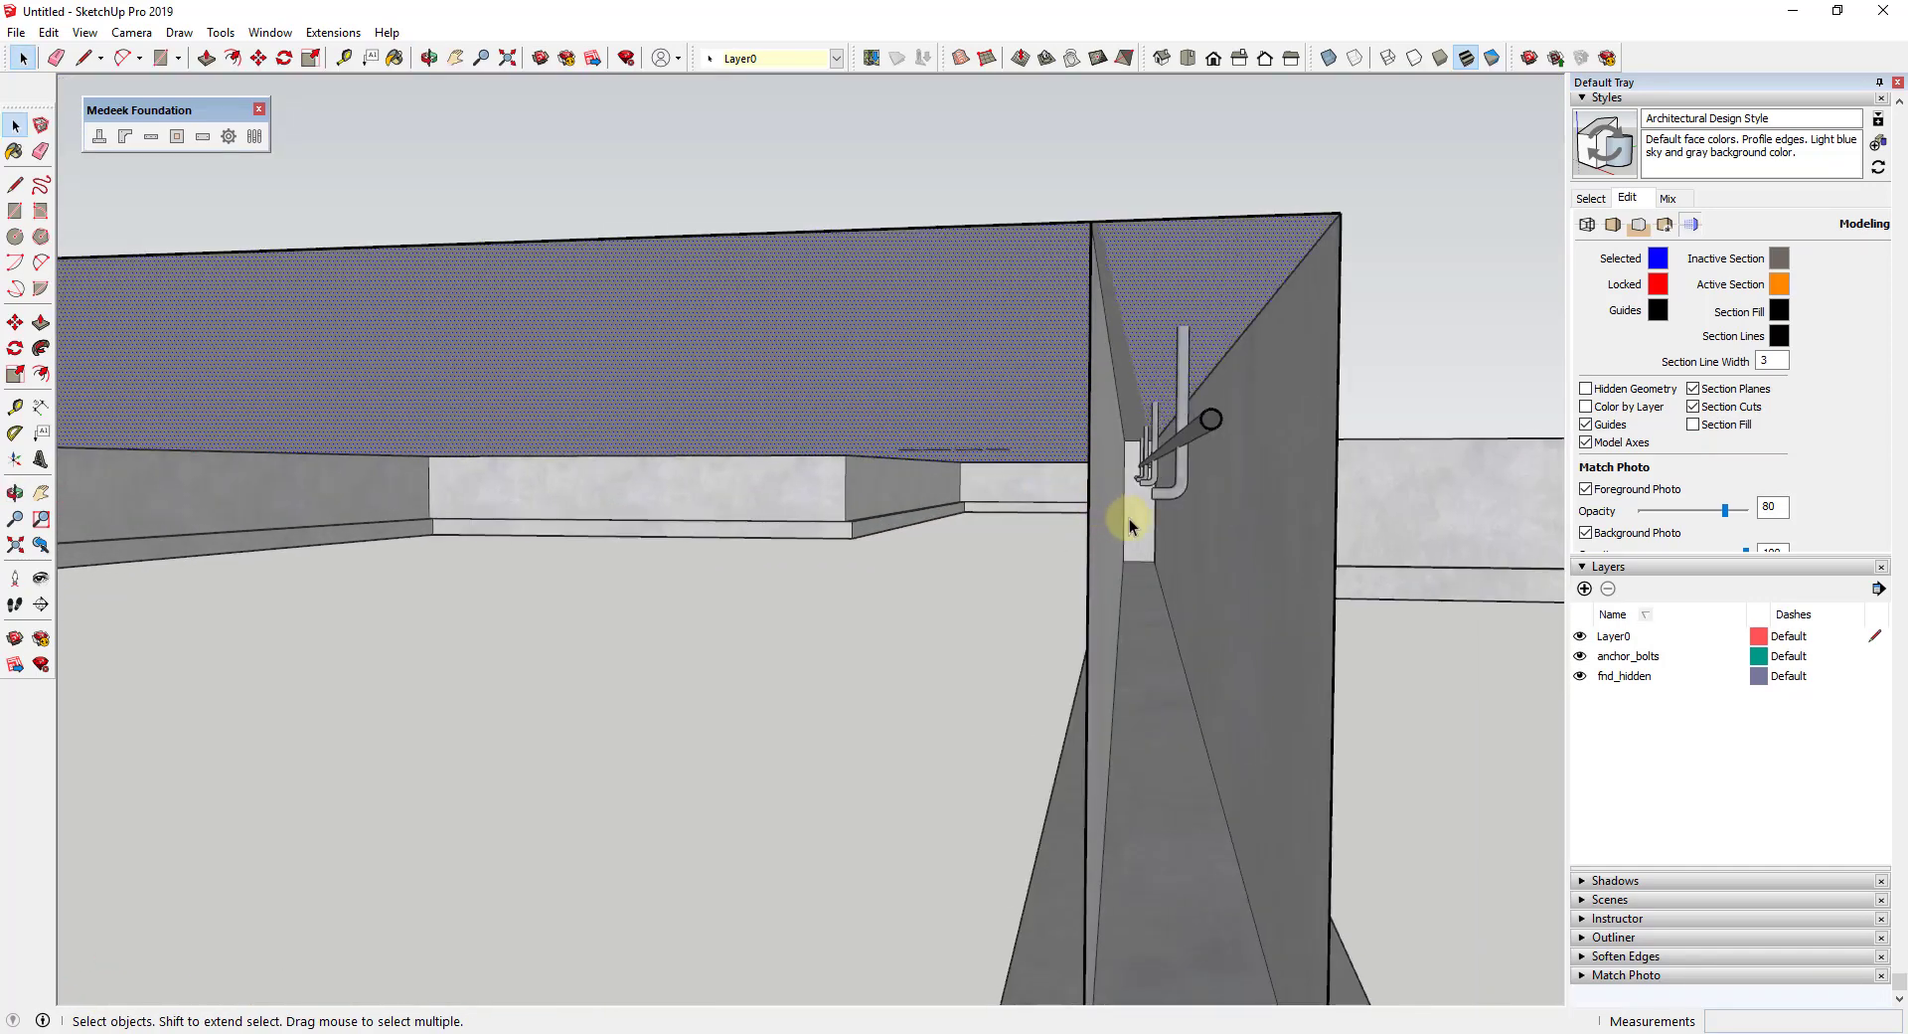
scroll(1188, 455, down, 5)
middle_drag(1184, 444, 1202, 556)
scroll(1198, 527, down, 10)
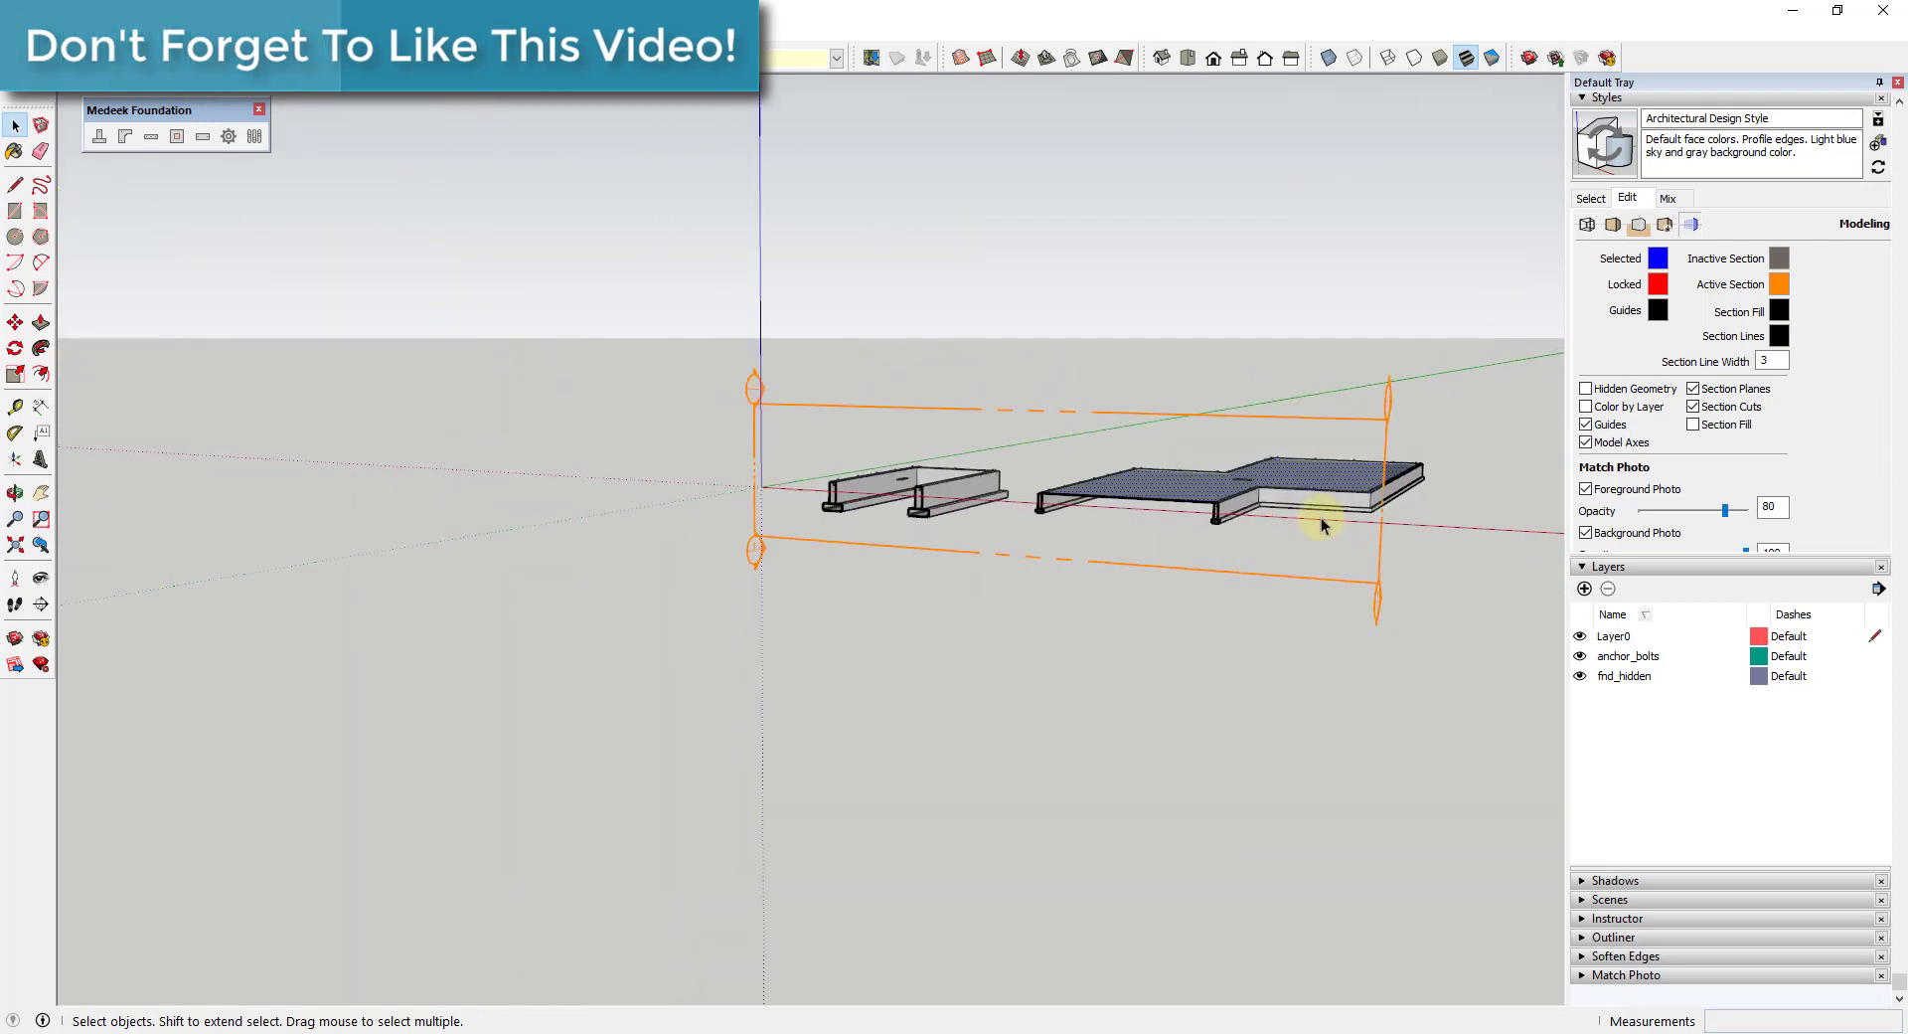
Step: Delete the section plane that cuts through the stemwall foundations
click(1270, 422)
key(Delete)
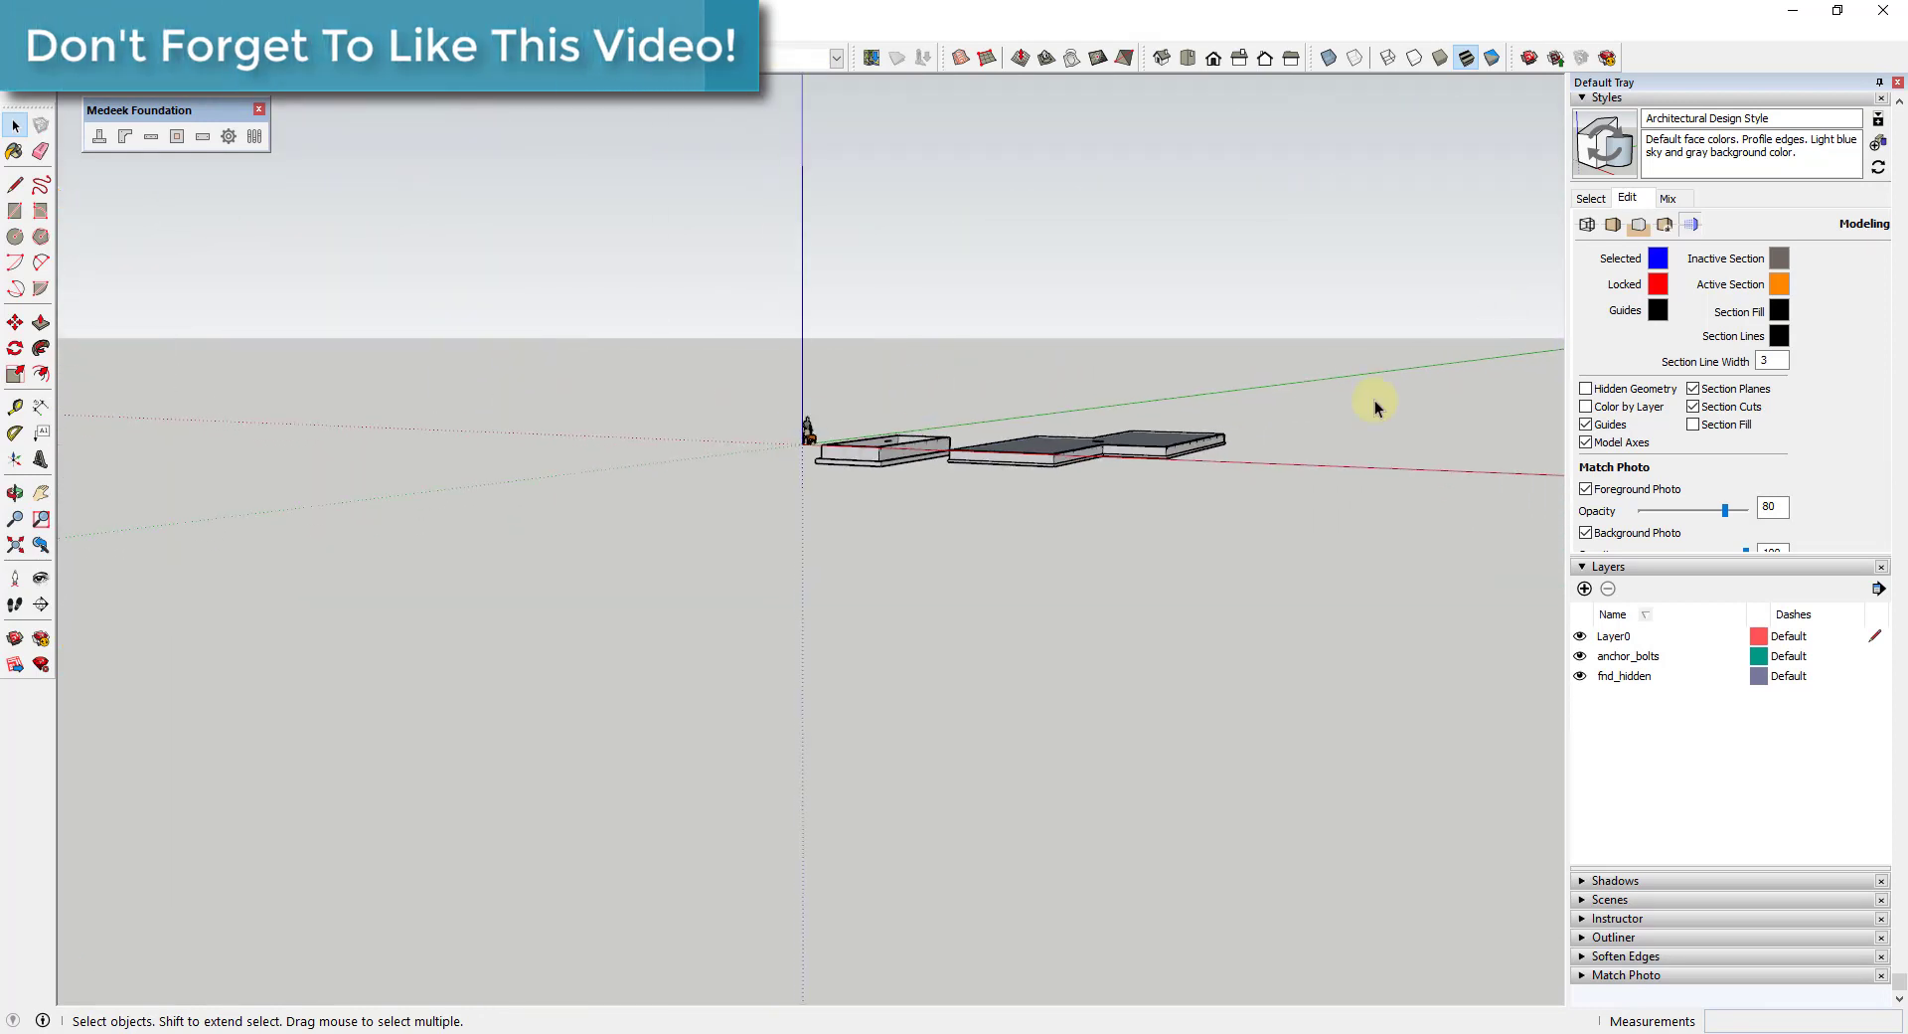
middle_drag(1297, 445, 1028, 516)
scroll(682, 486, up, 5)
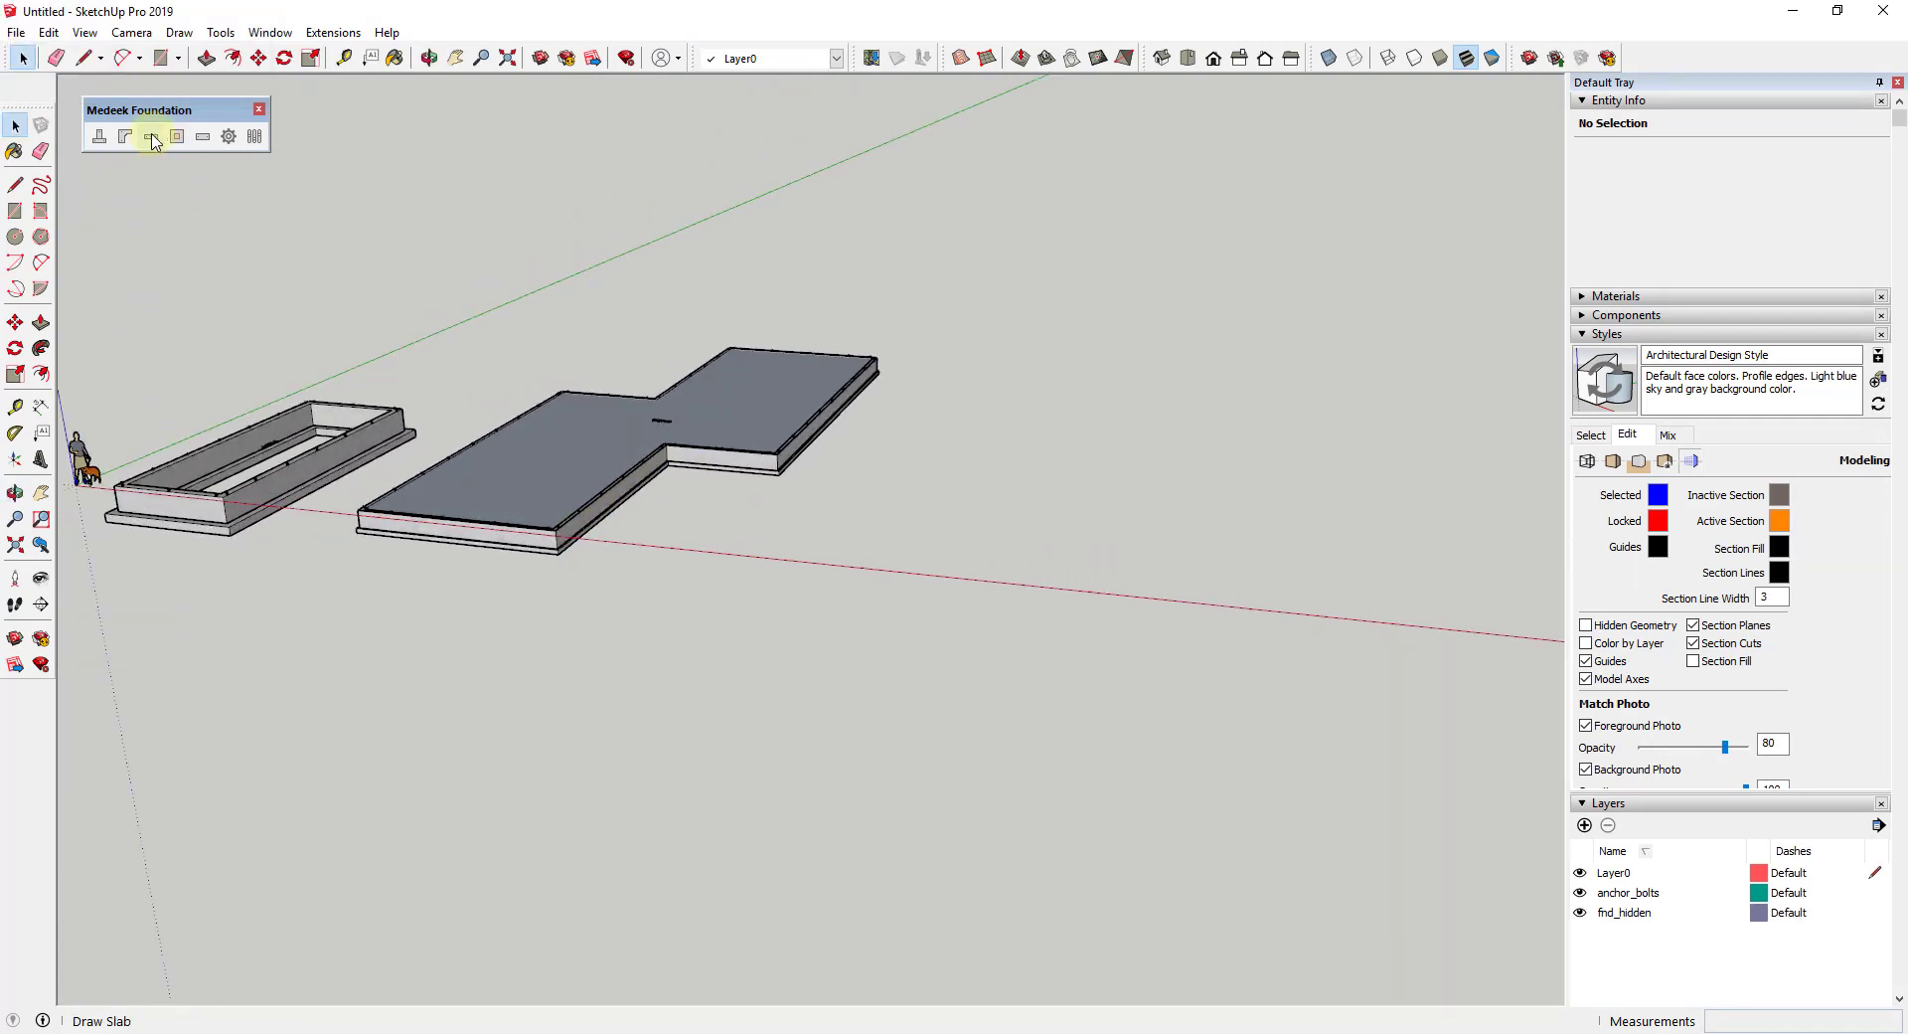
Step: Start a Slab on Grade foundation with a Rectangle outline and draw its footprint about 58.8 ft wide and 29.7 ft long
click(126, 137)
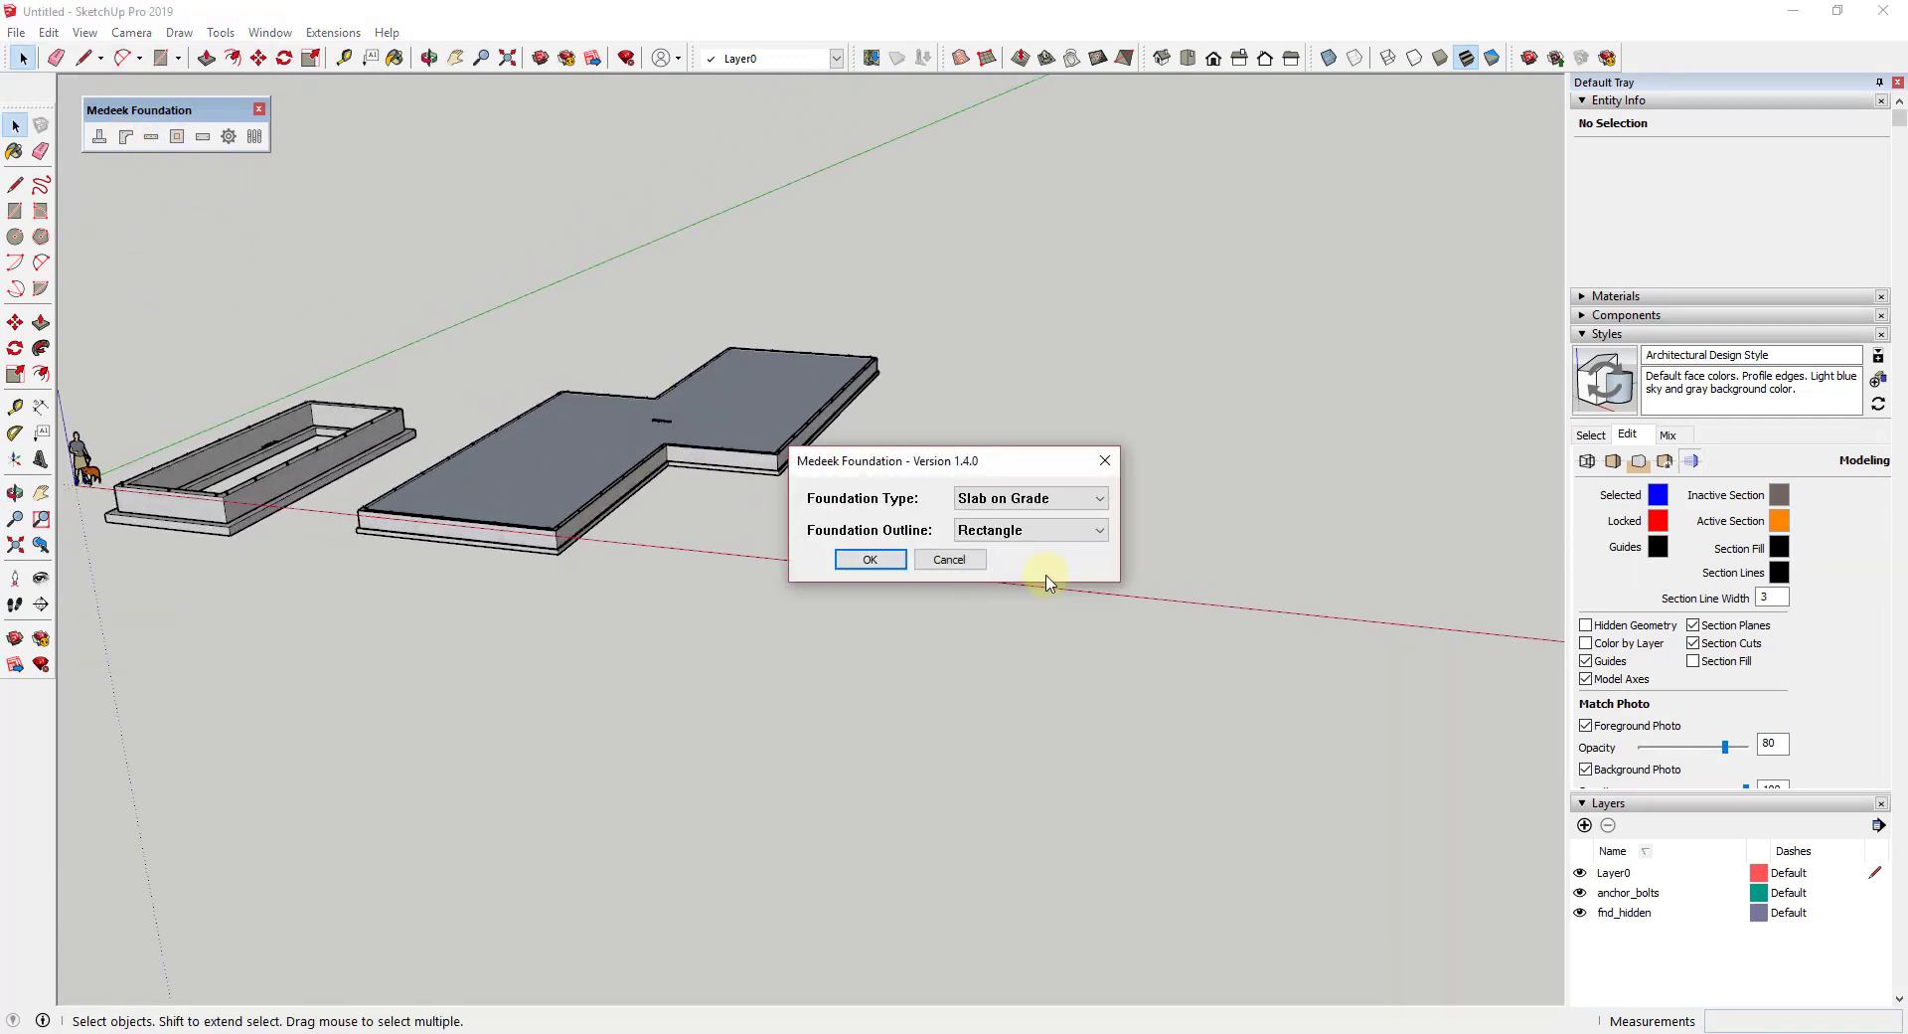
click(865, 560)
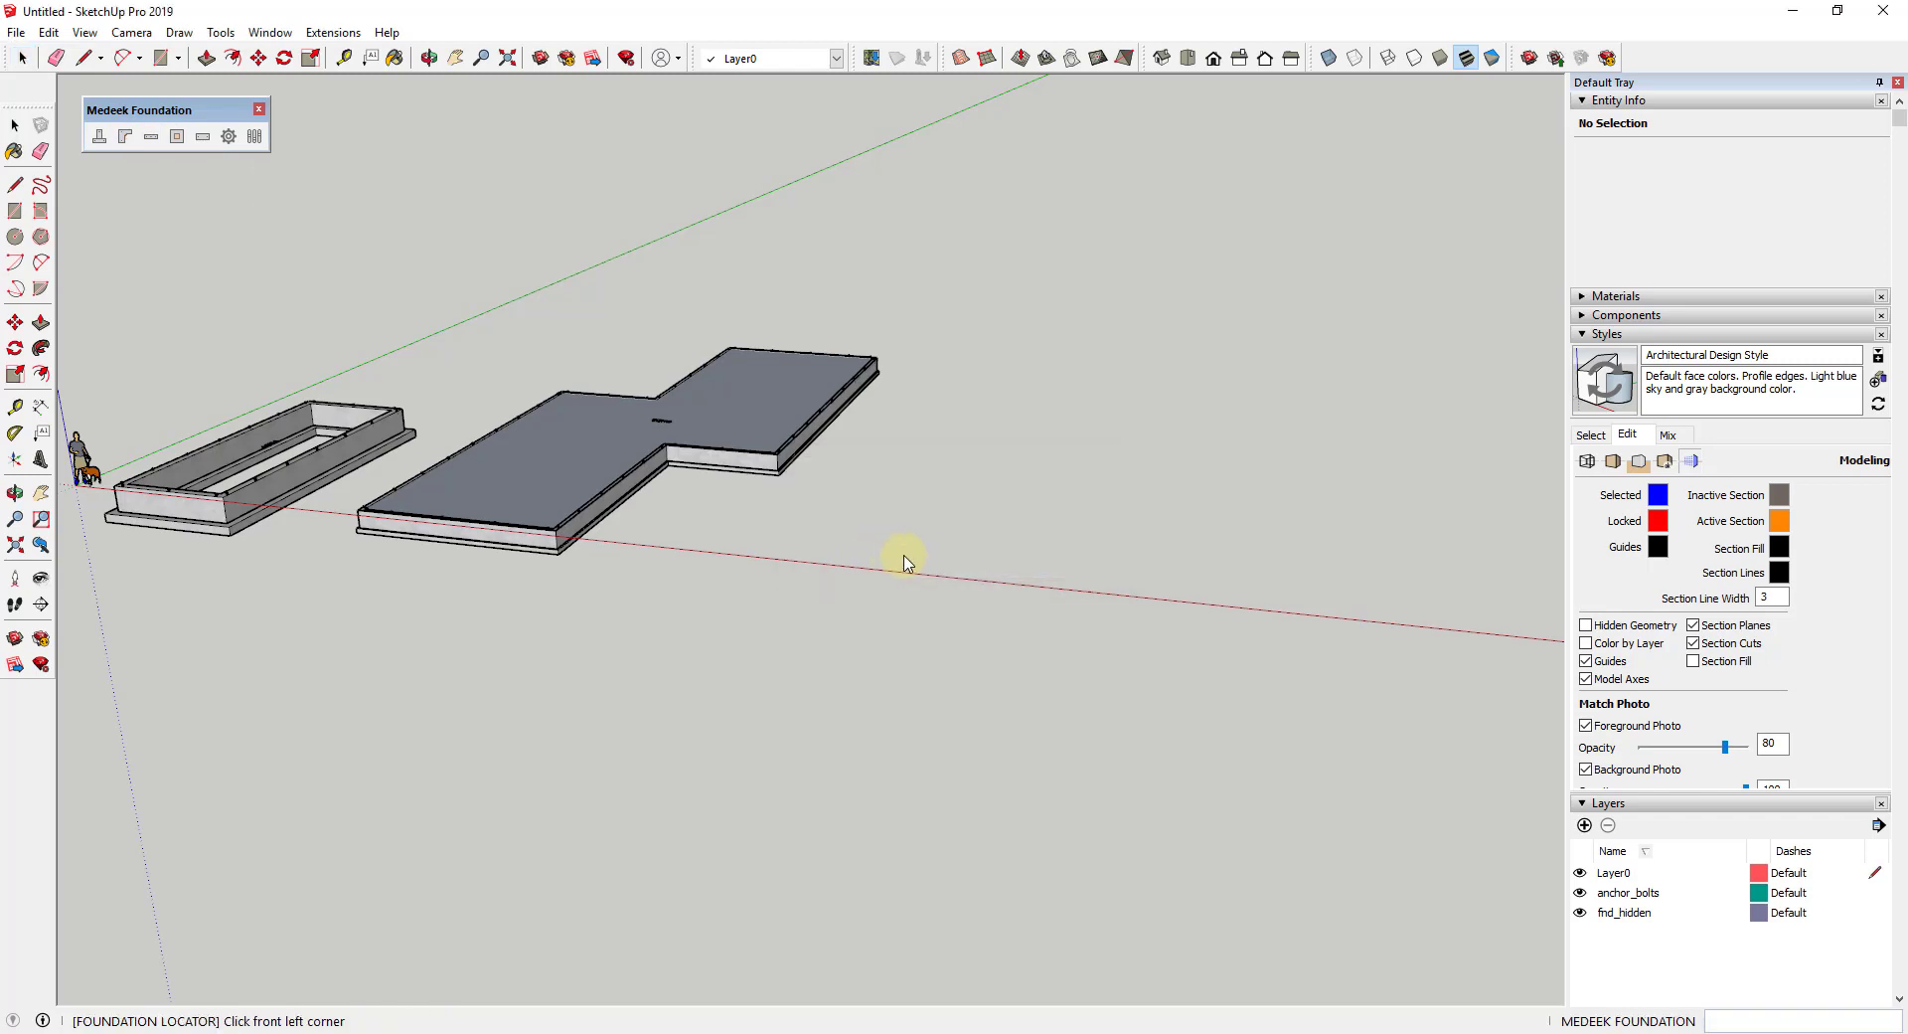
click(913, 552)
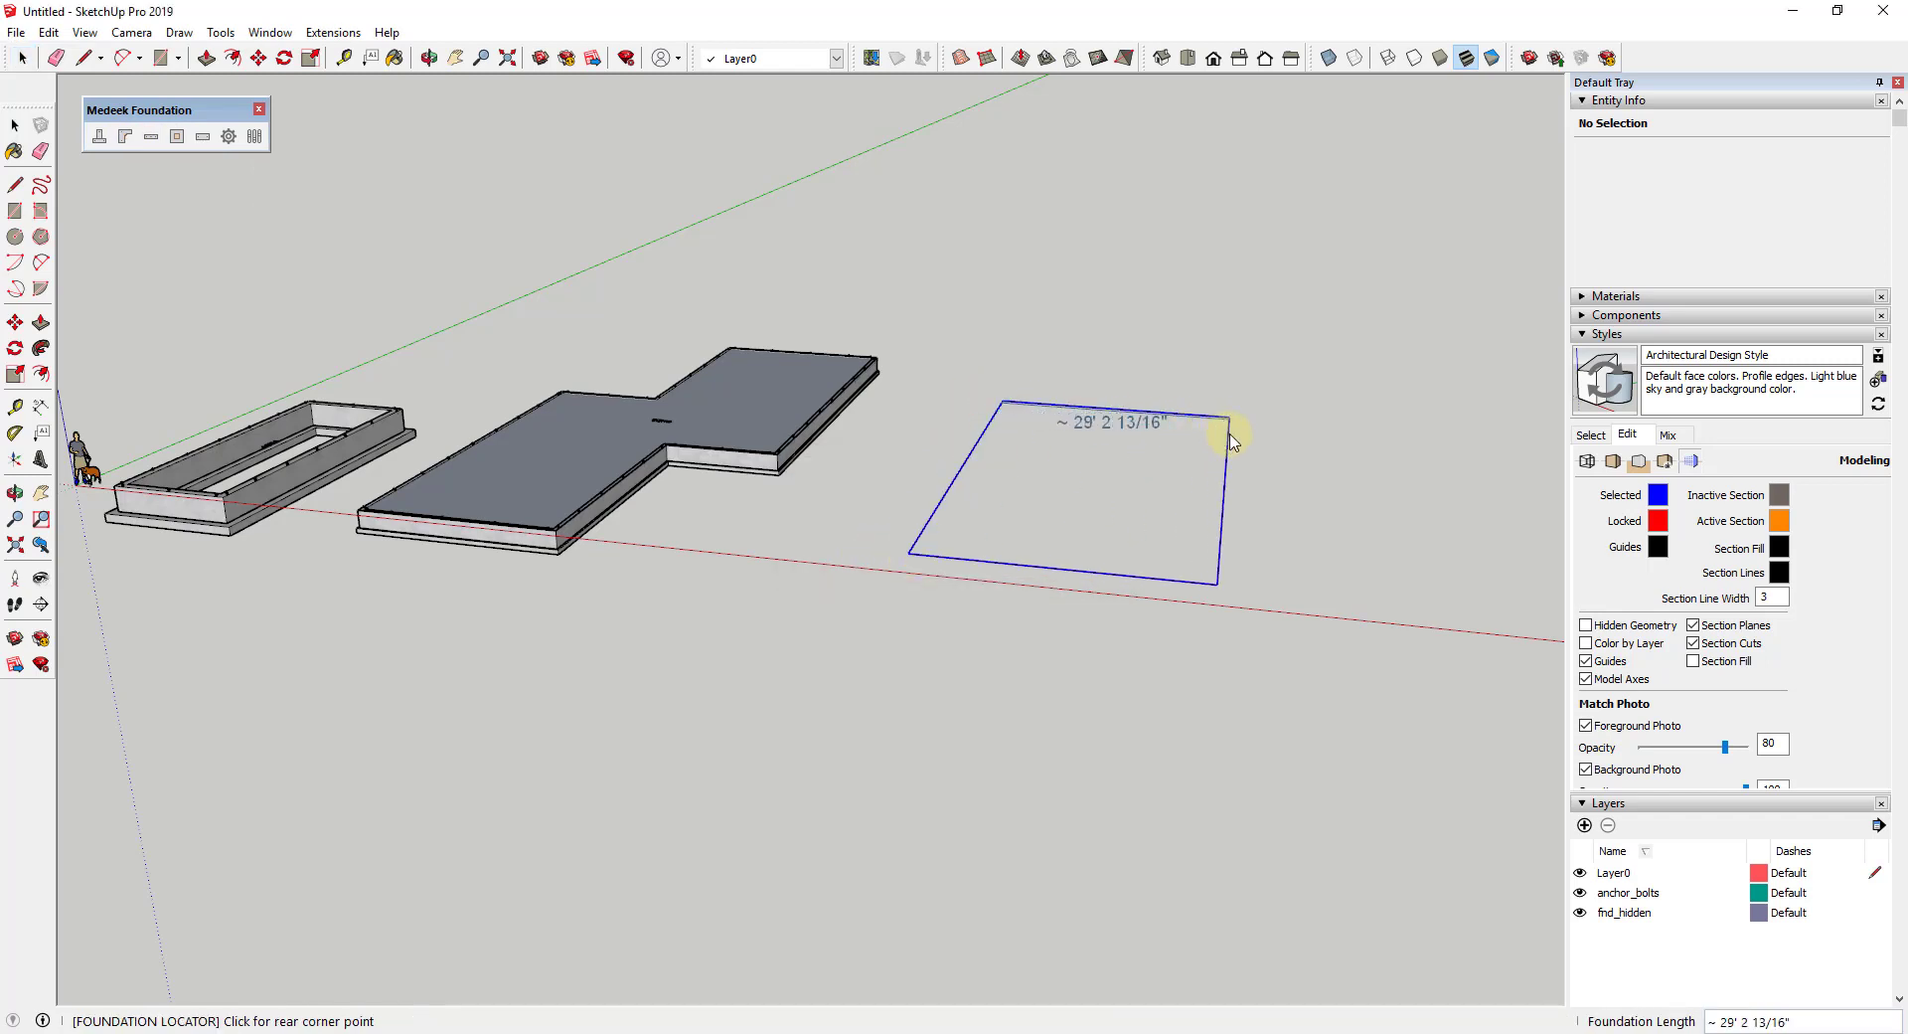
click(1232, 420)
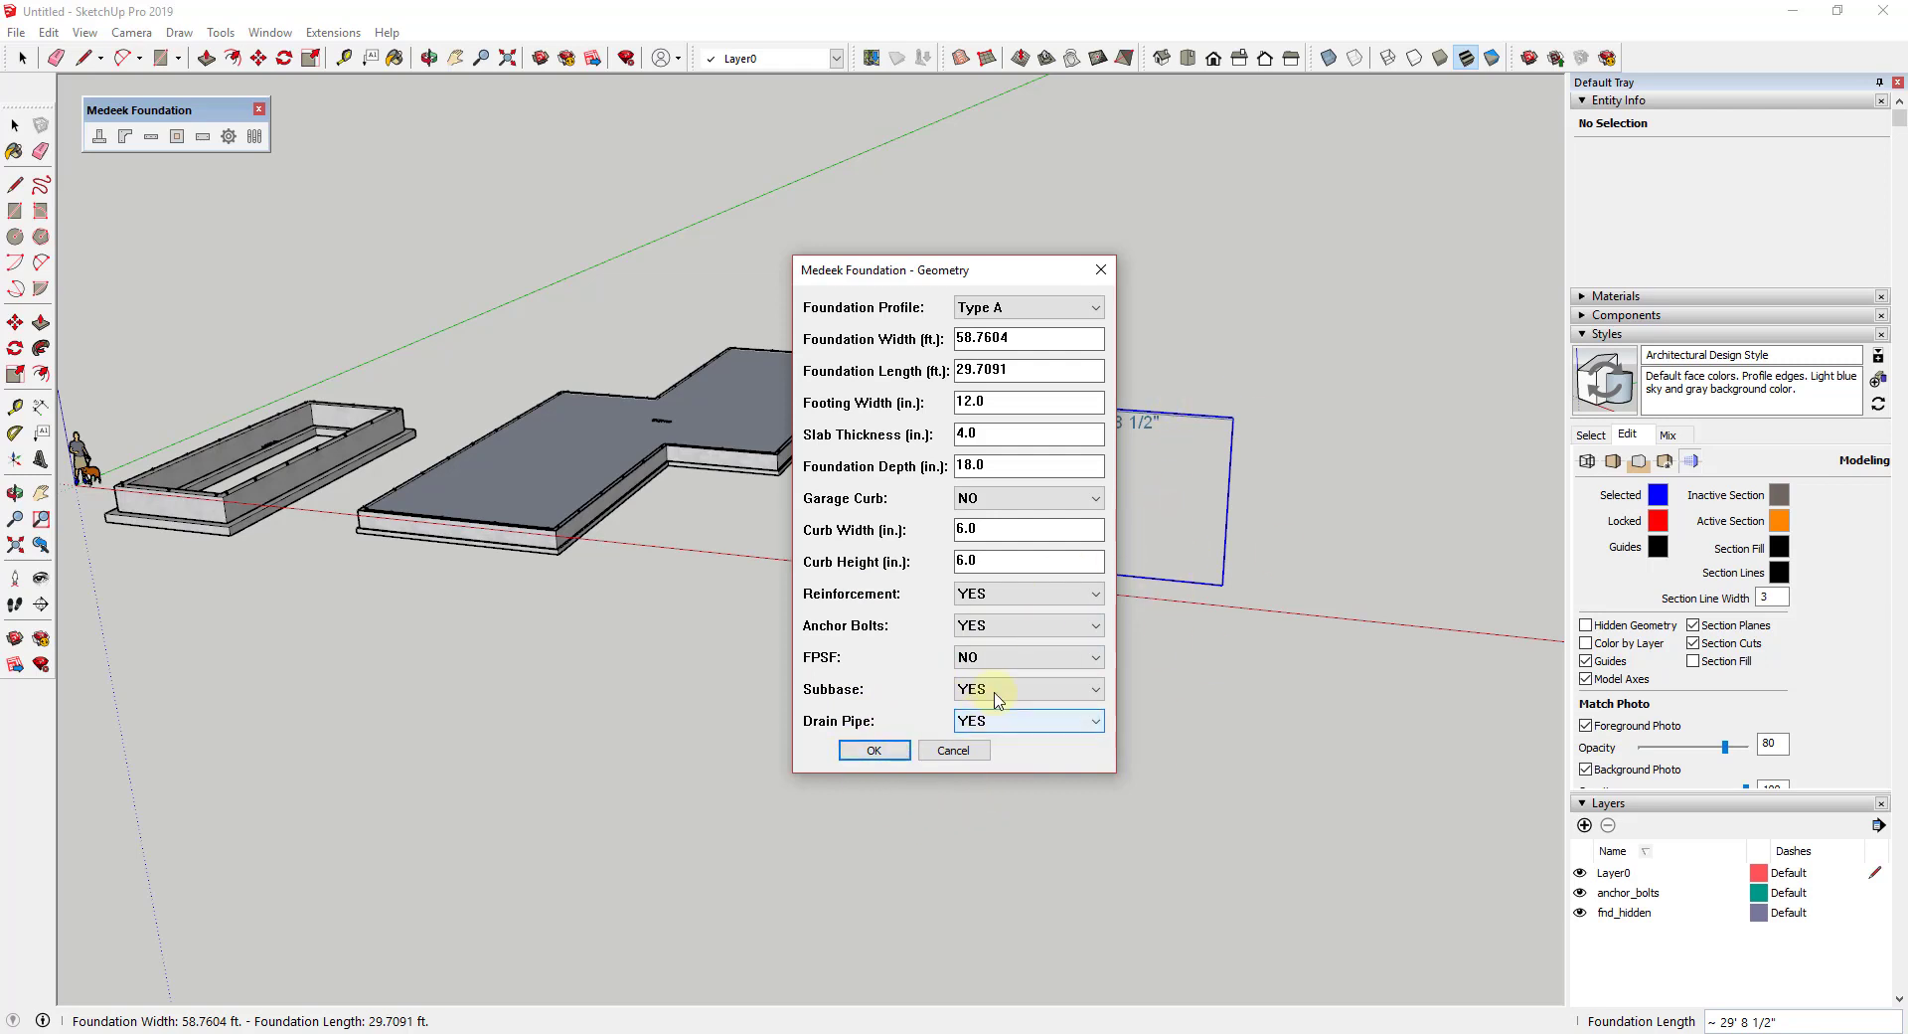
Step: Generate the Type A slab 4 in. thick and 18 in. deep, with 12 in. footing, reinforcement, anchor bolts, 4 in. subbase and drain pipe
click(875, 749)
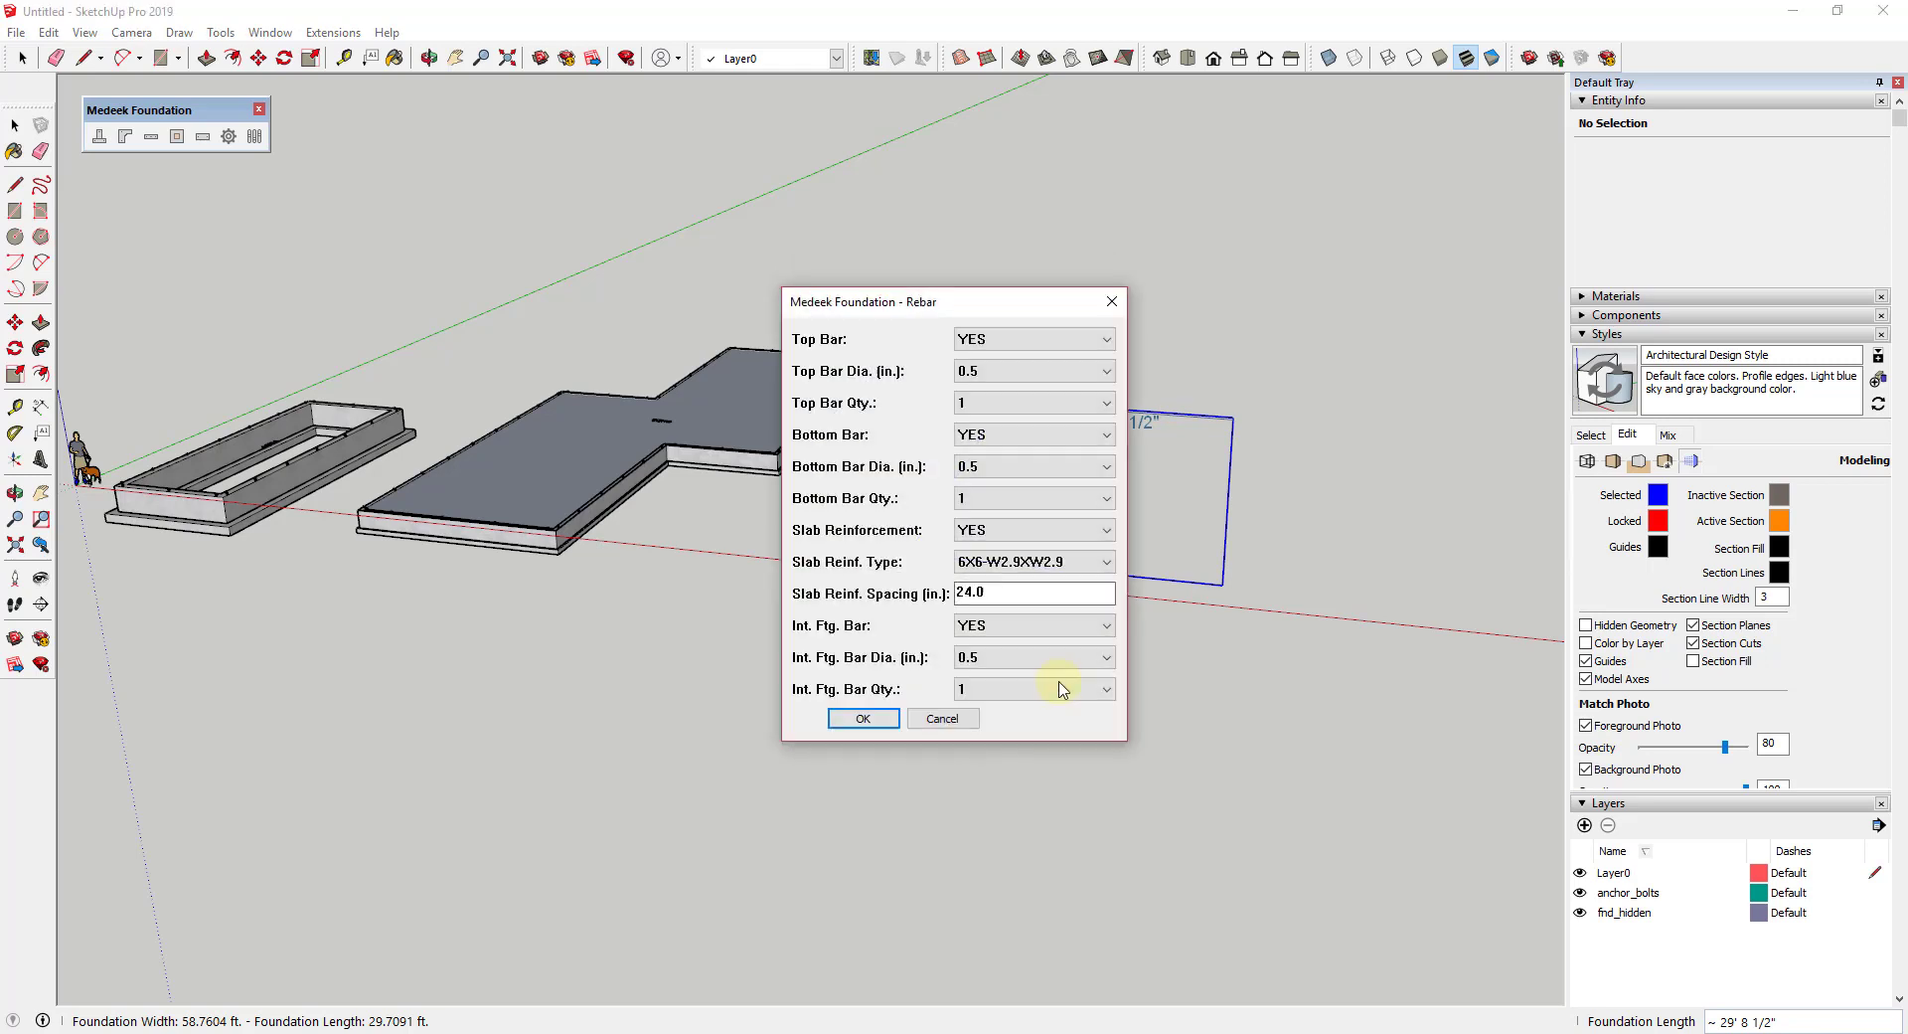
click(860, 718)
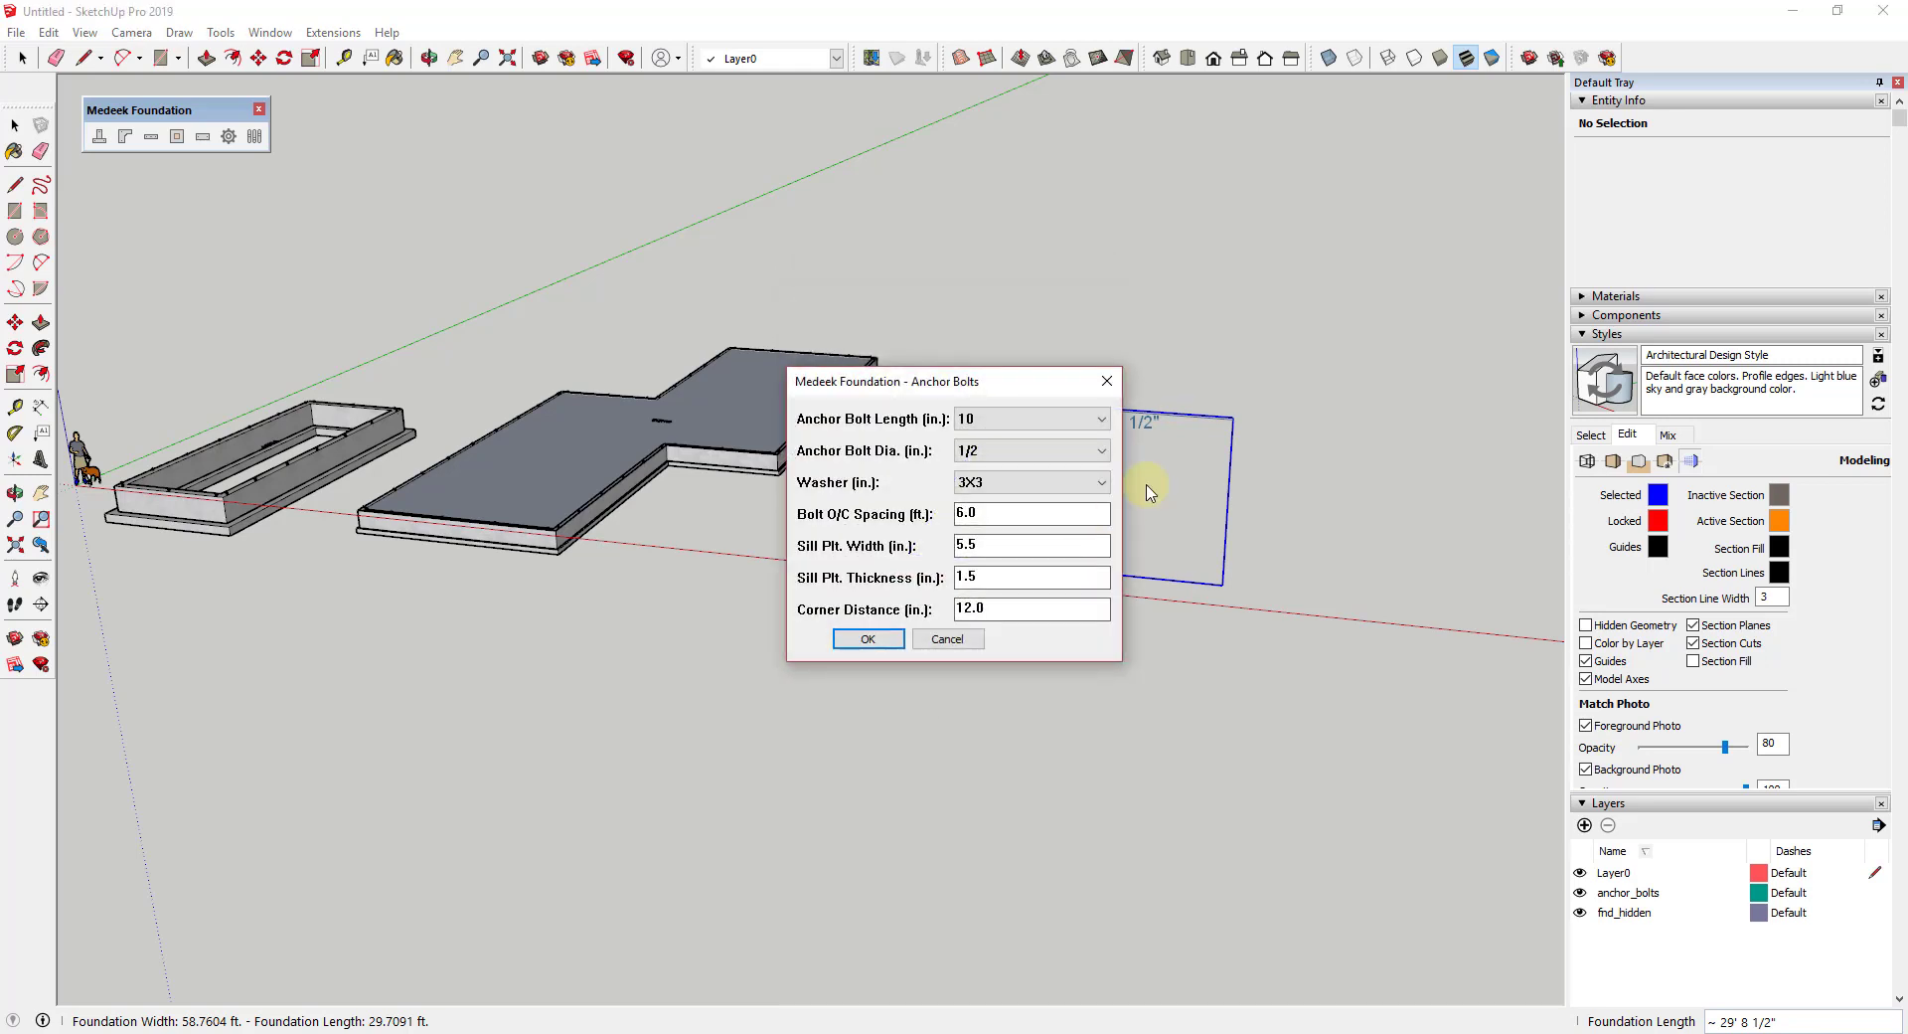
click(869, 639)
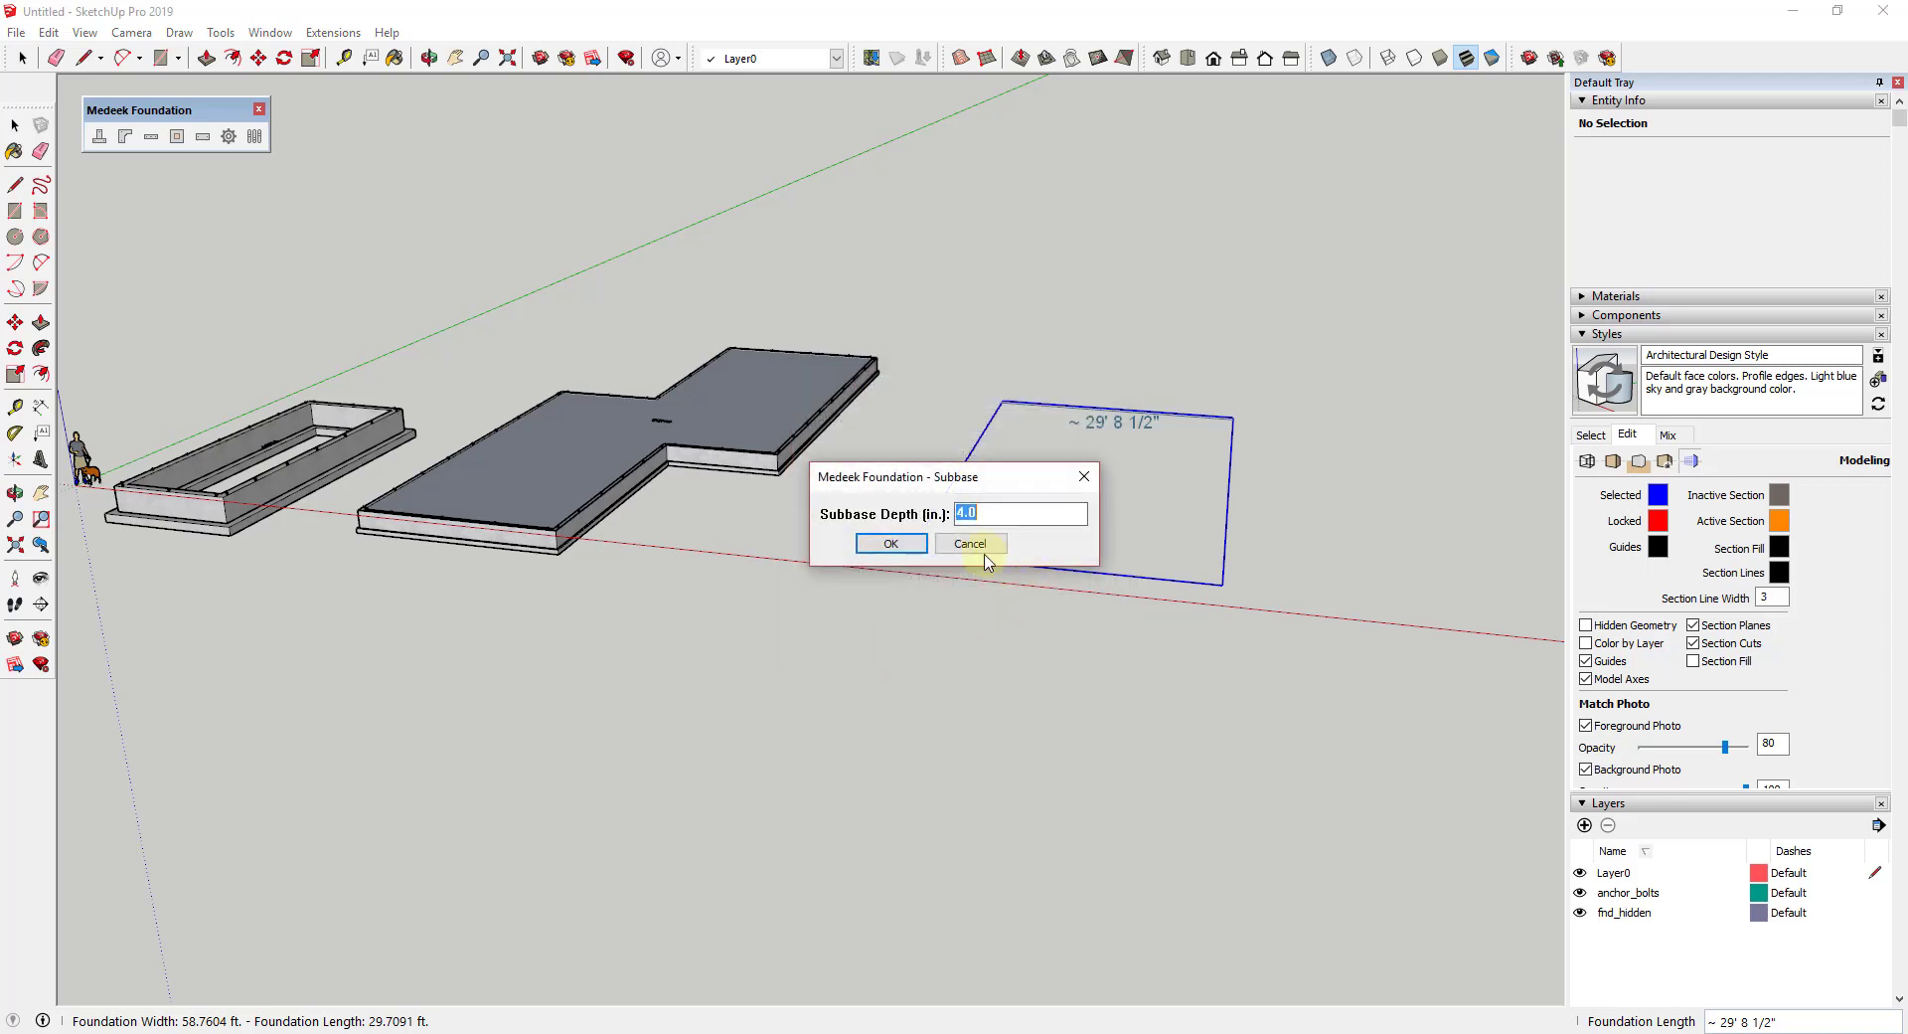
click(883, 547)
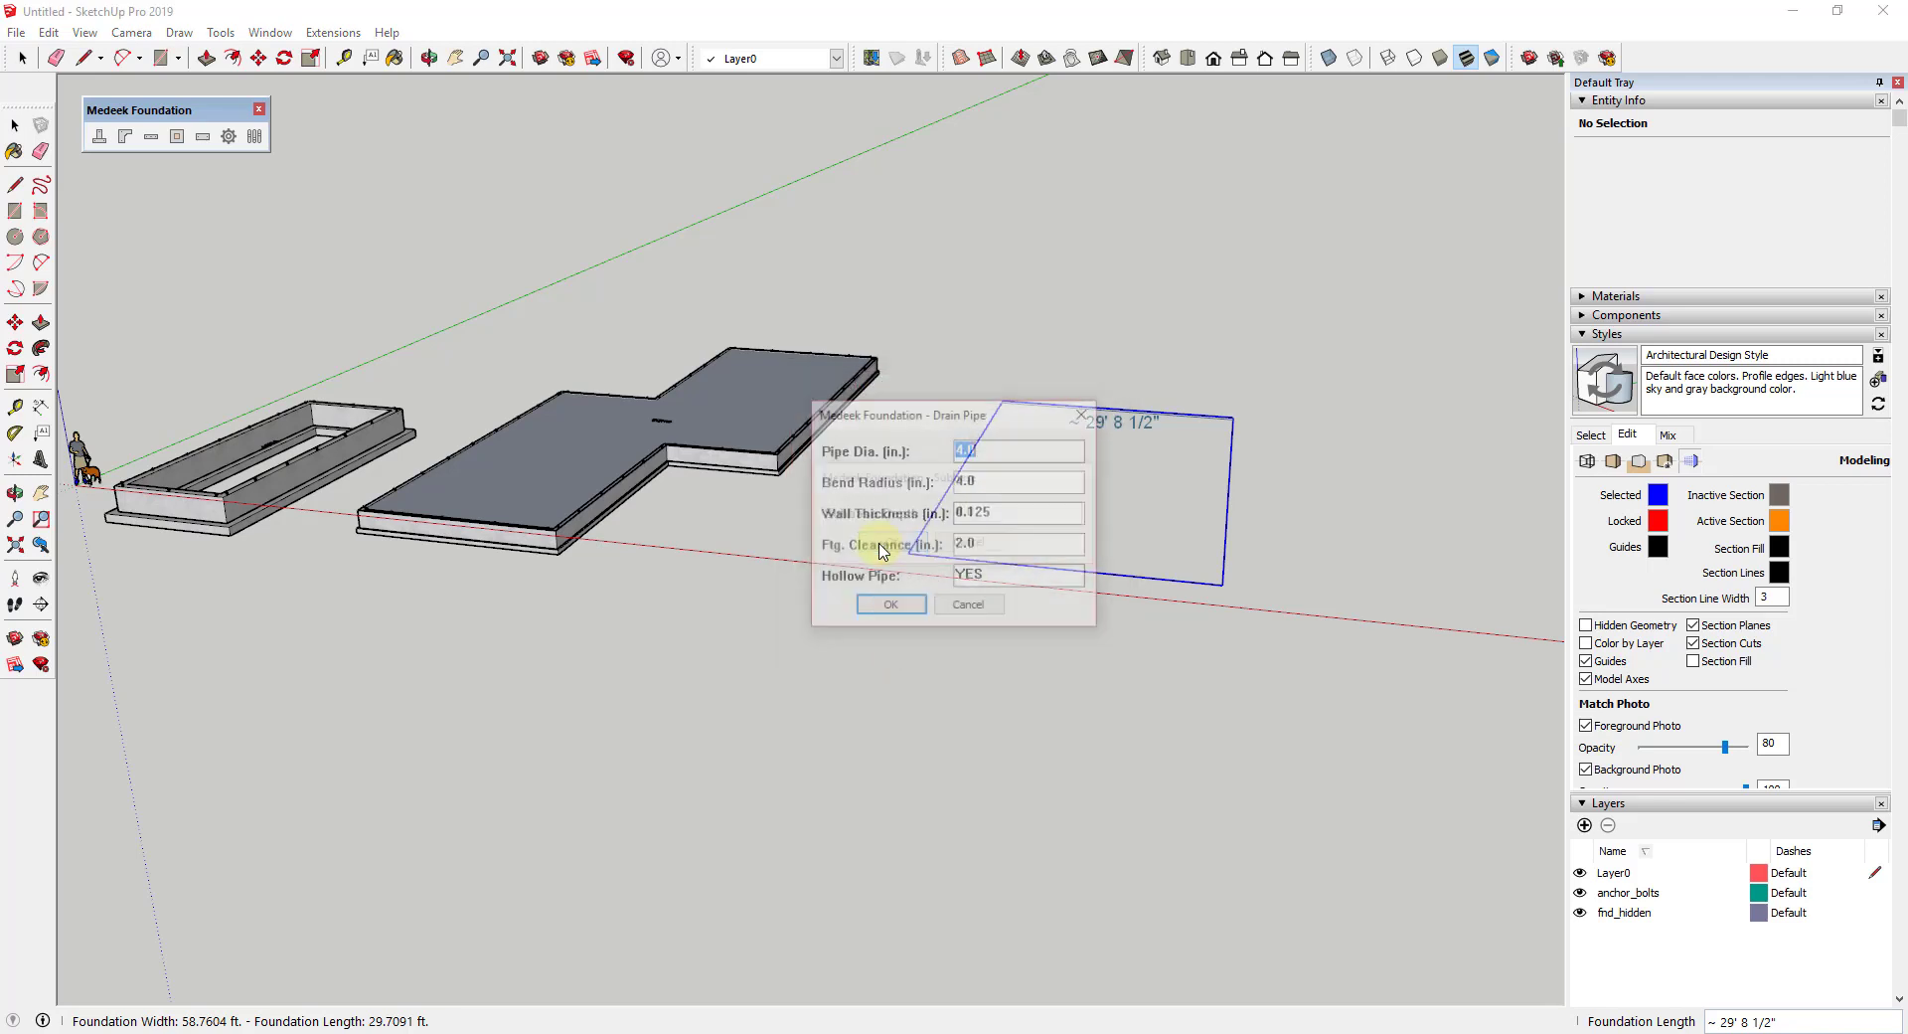
click(889, 608)
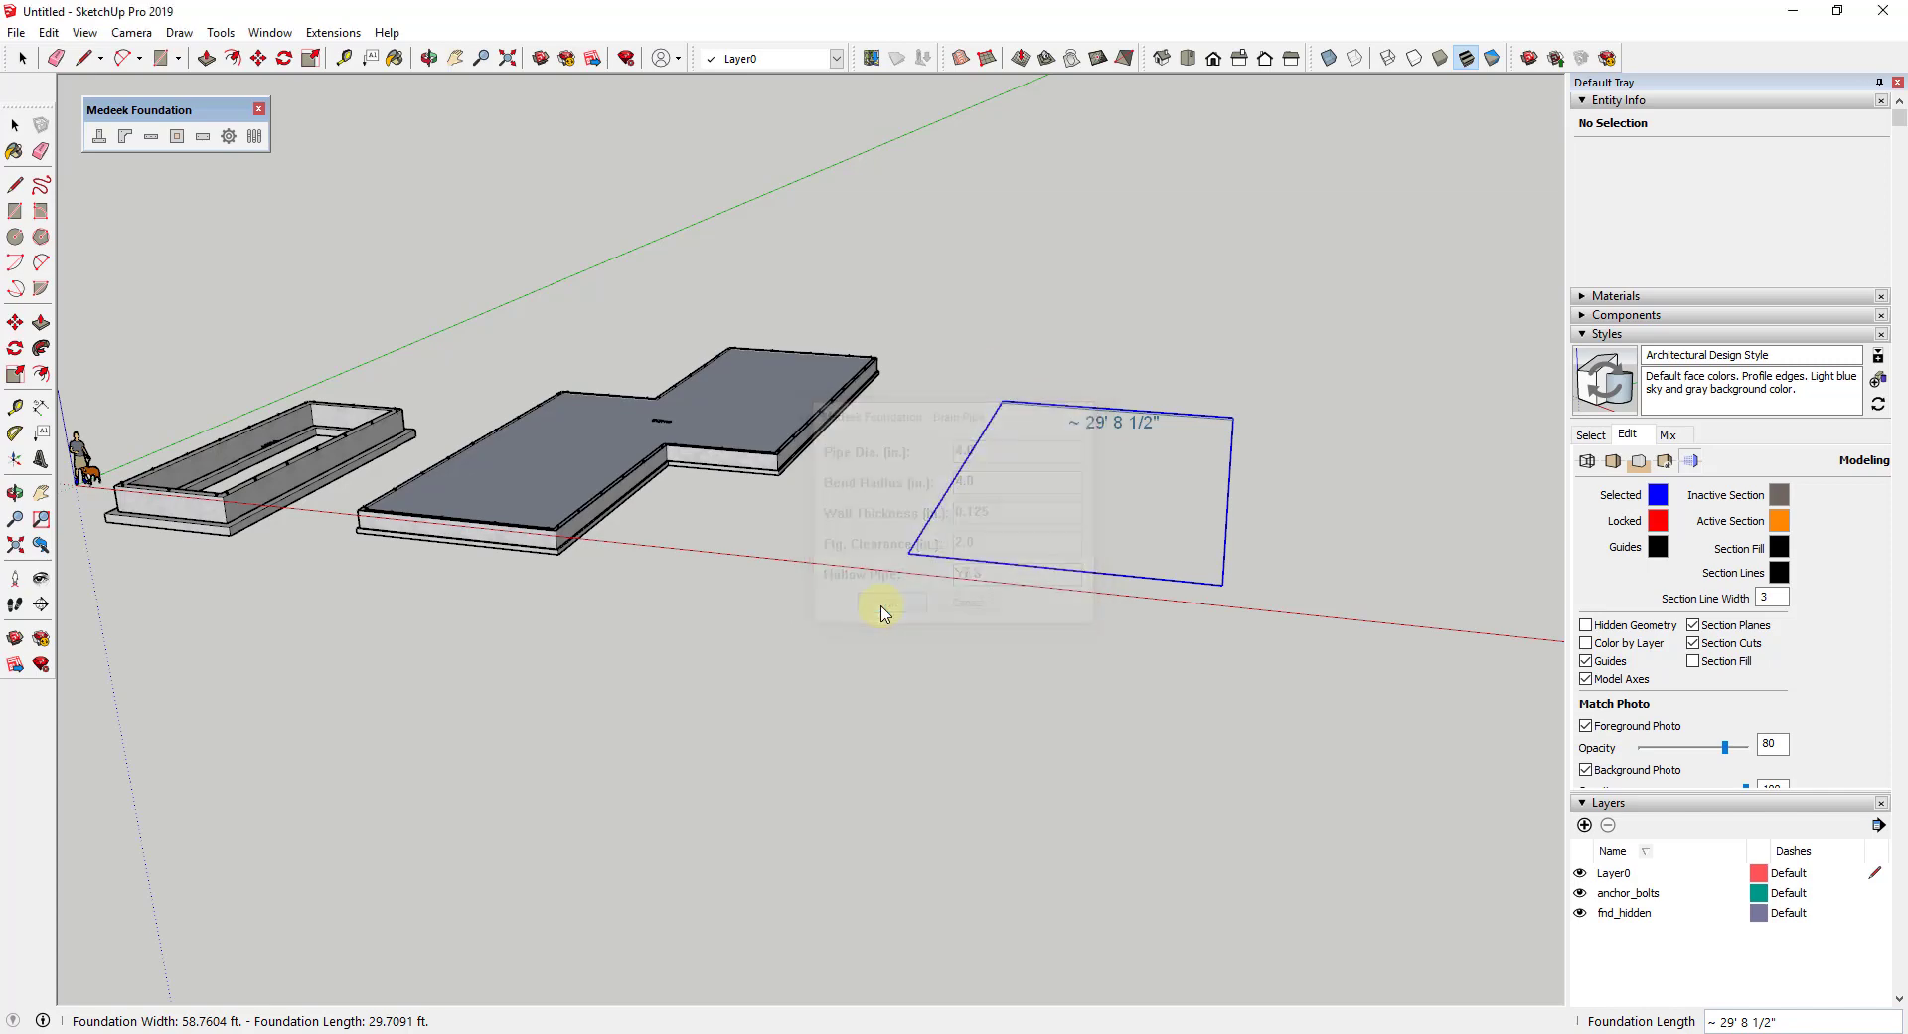
Step: Place a section plane perpendicular to the green axis, cutting through the front part of the slab foundation
scroll(1354, 531, up, 5)
middle_drag(1129, 531, 1073, 204)
key(space)
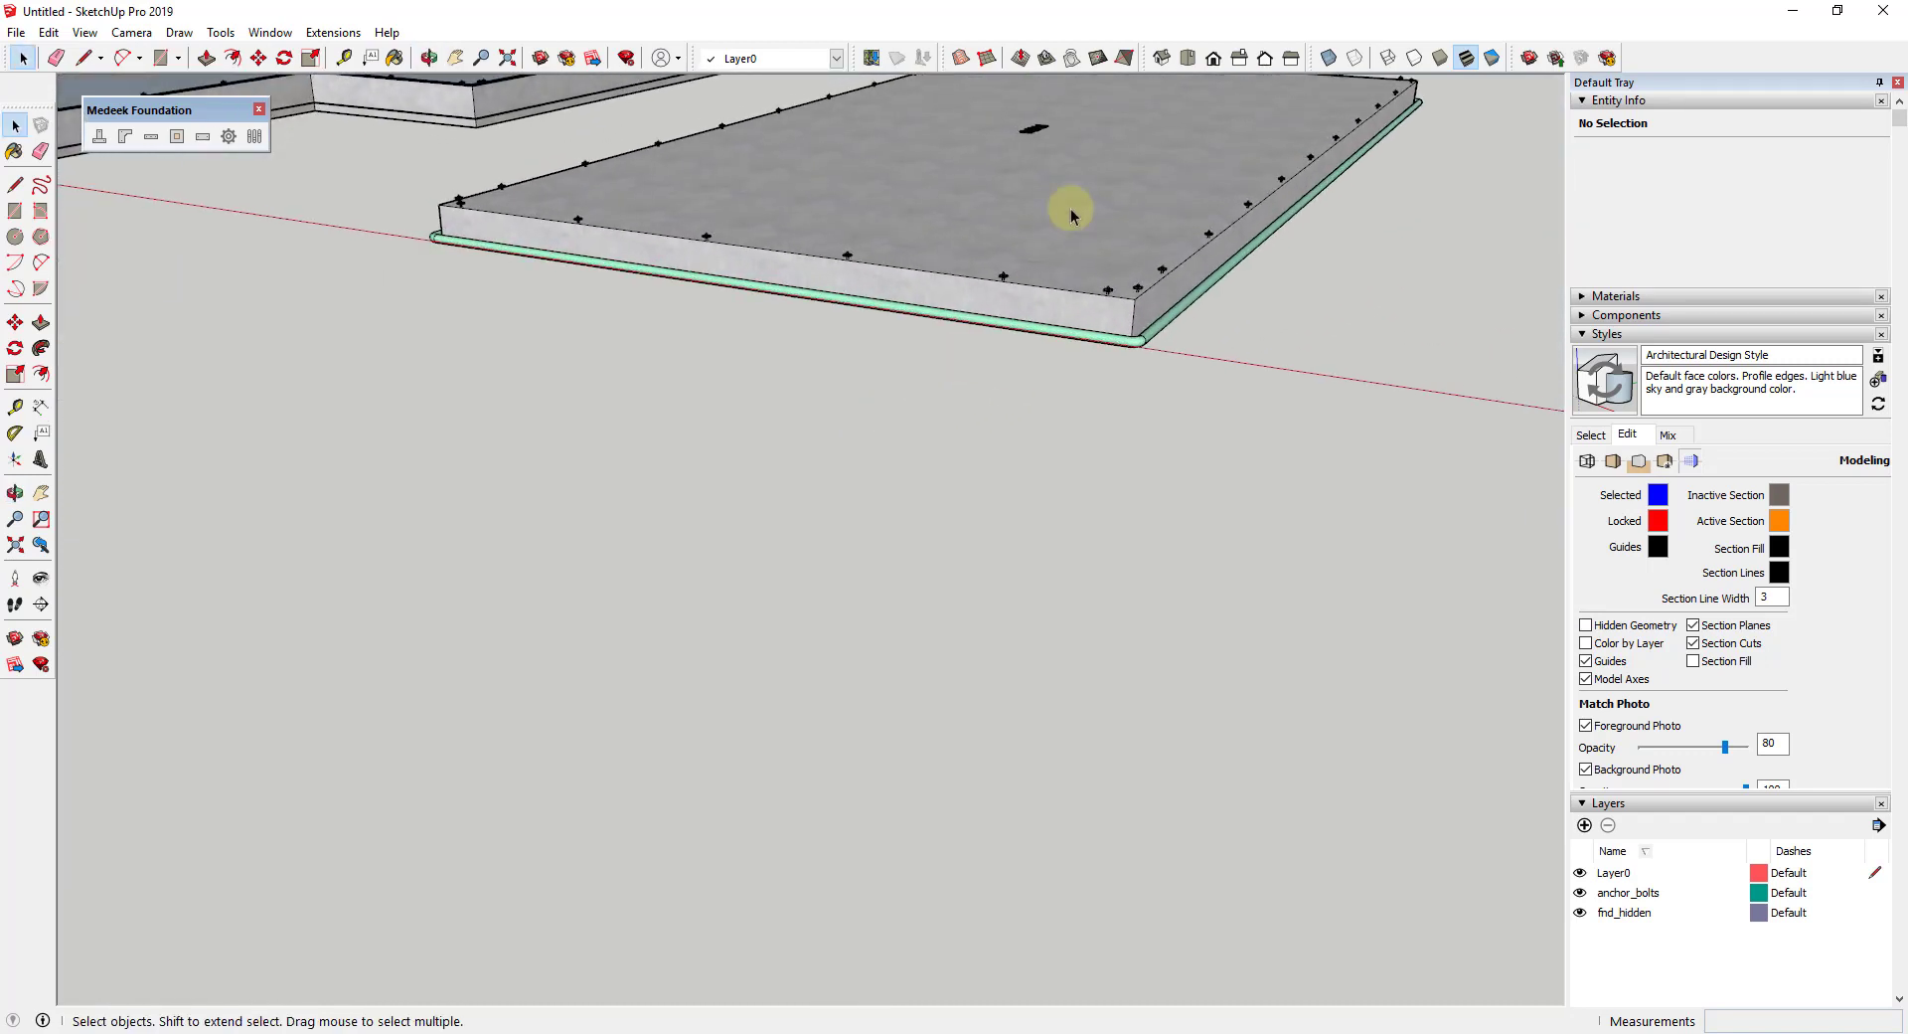
scroll(1124, 149, down, 2)
scroll(1134, 149, up, 2)
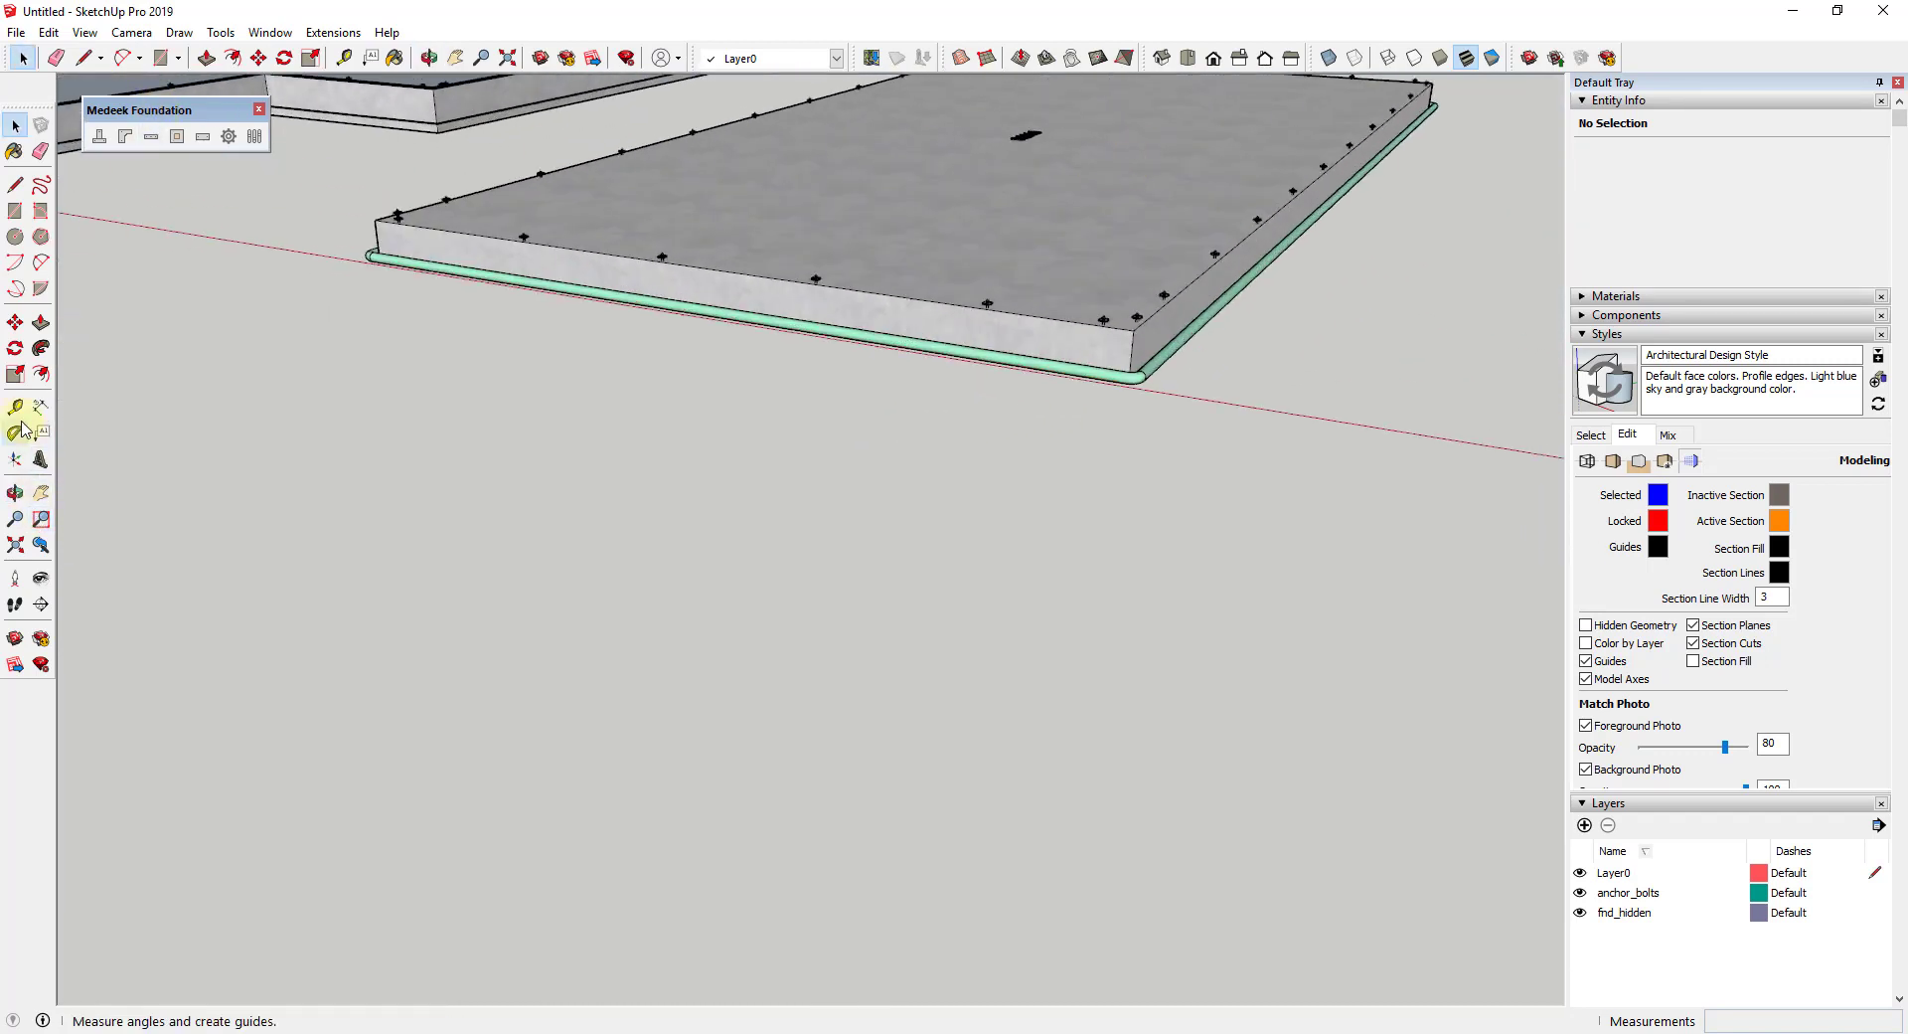
click(40, 605)
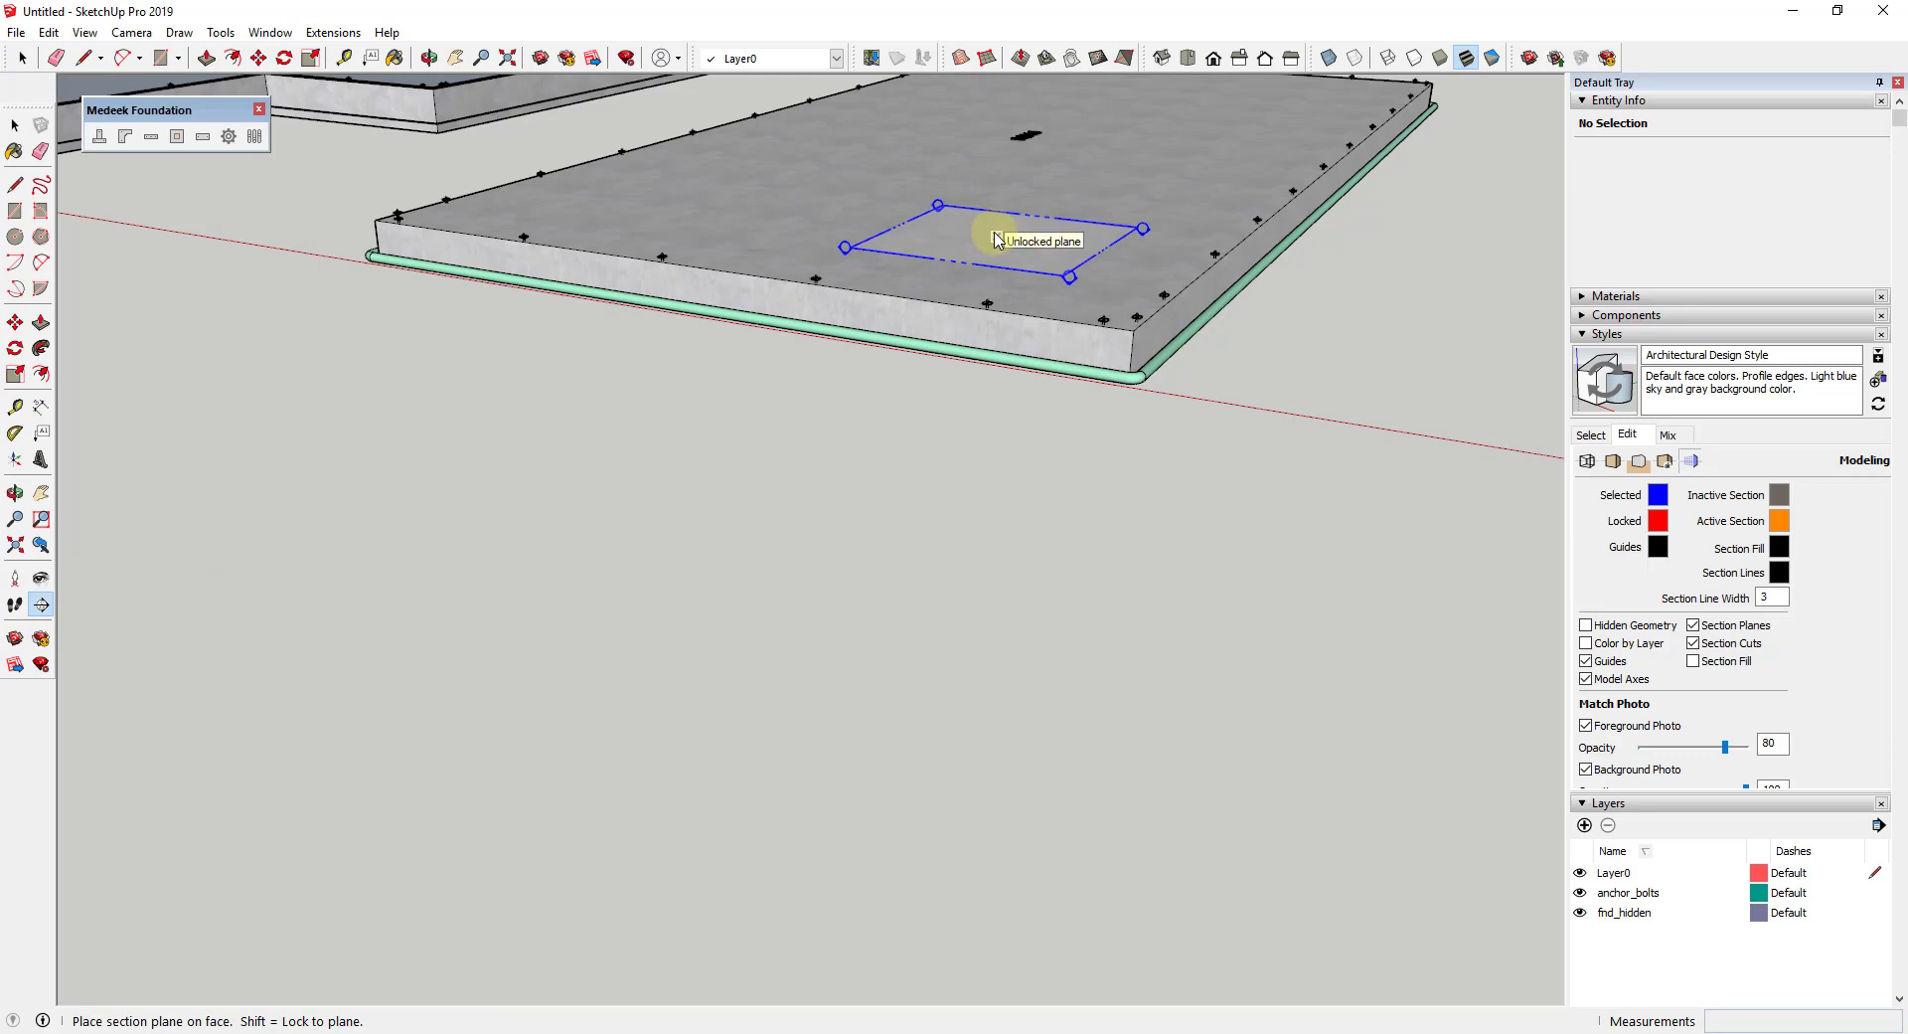
click(994, 236)
Step: Inspect the cut slab edge, and switch to the front view in parallel projection
mouse_move(1091, 205)
middle_down()
mouse_move(1057, 272)
mouse_move(1112, 199)
middle_up()
scroll(1183, 288, up, 3)
middle_drag(1252, 375, 1499, 375)
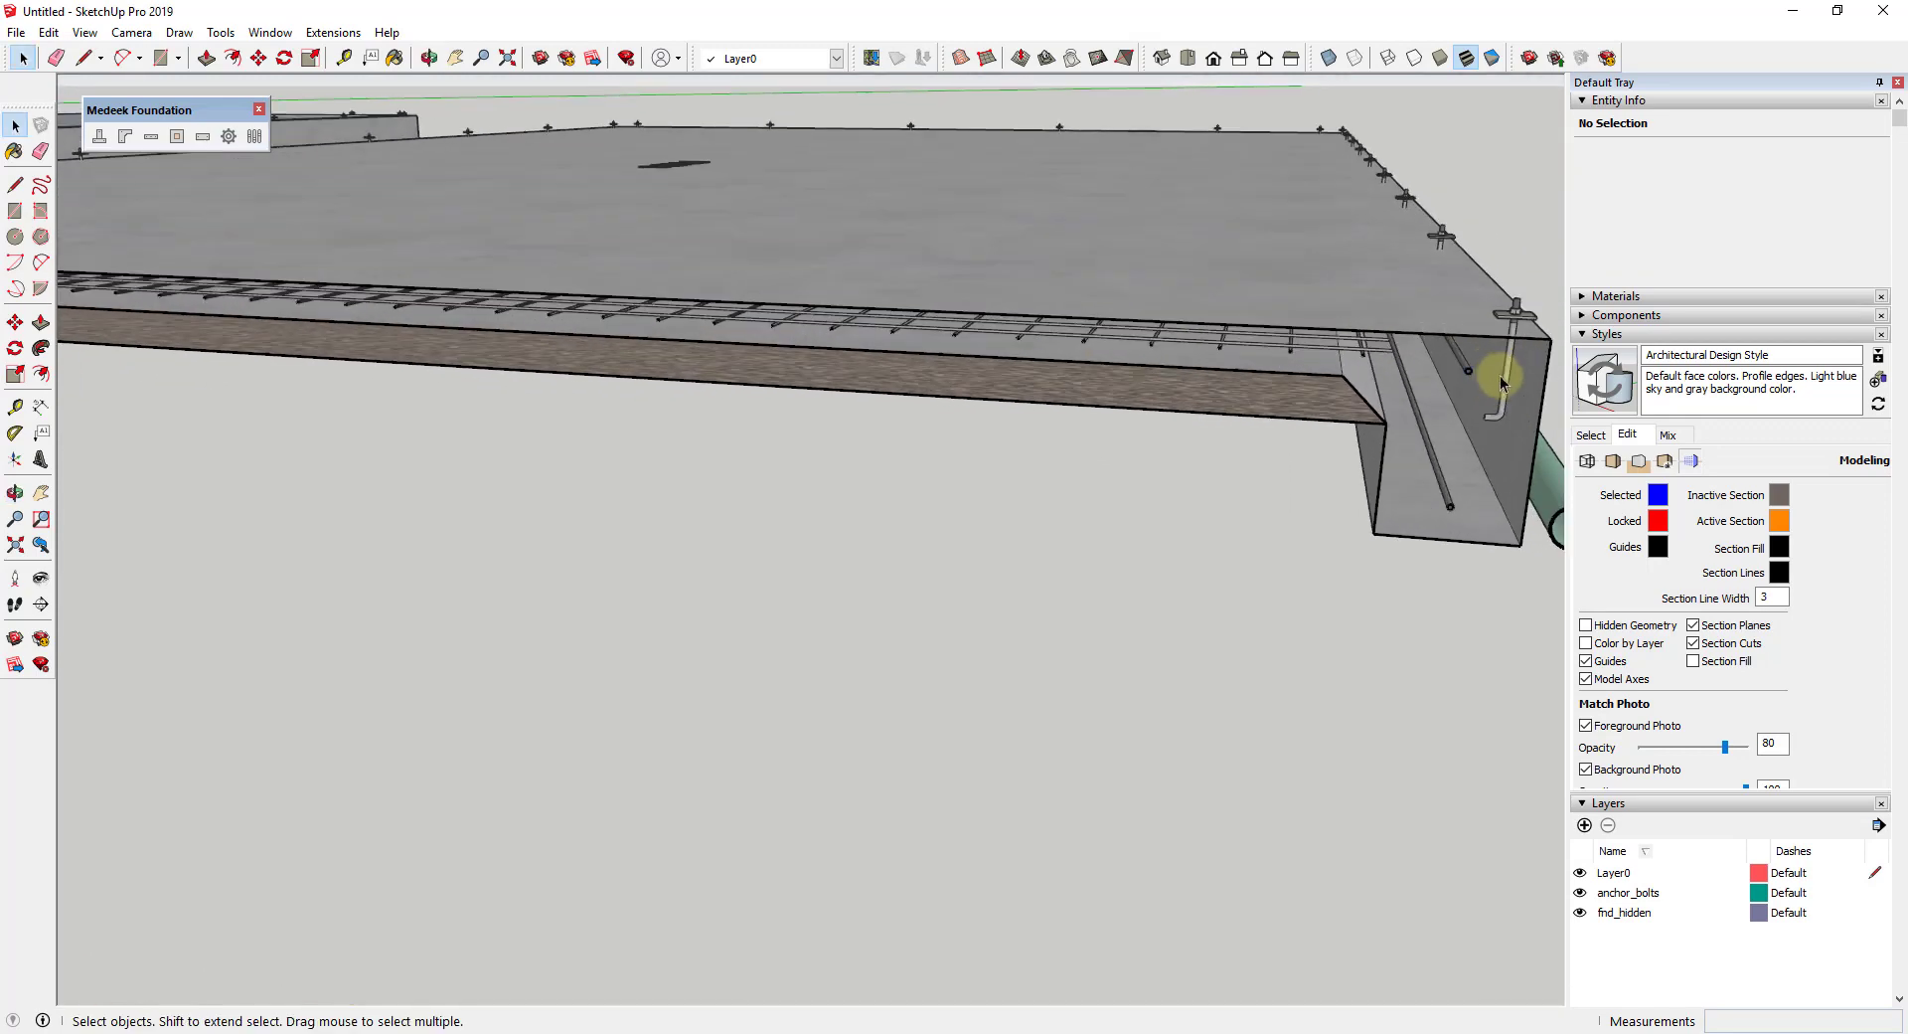
middle_drag(1410, 443, 1066, 454)
scroll(1116, 405, down, 2)
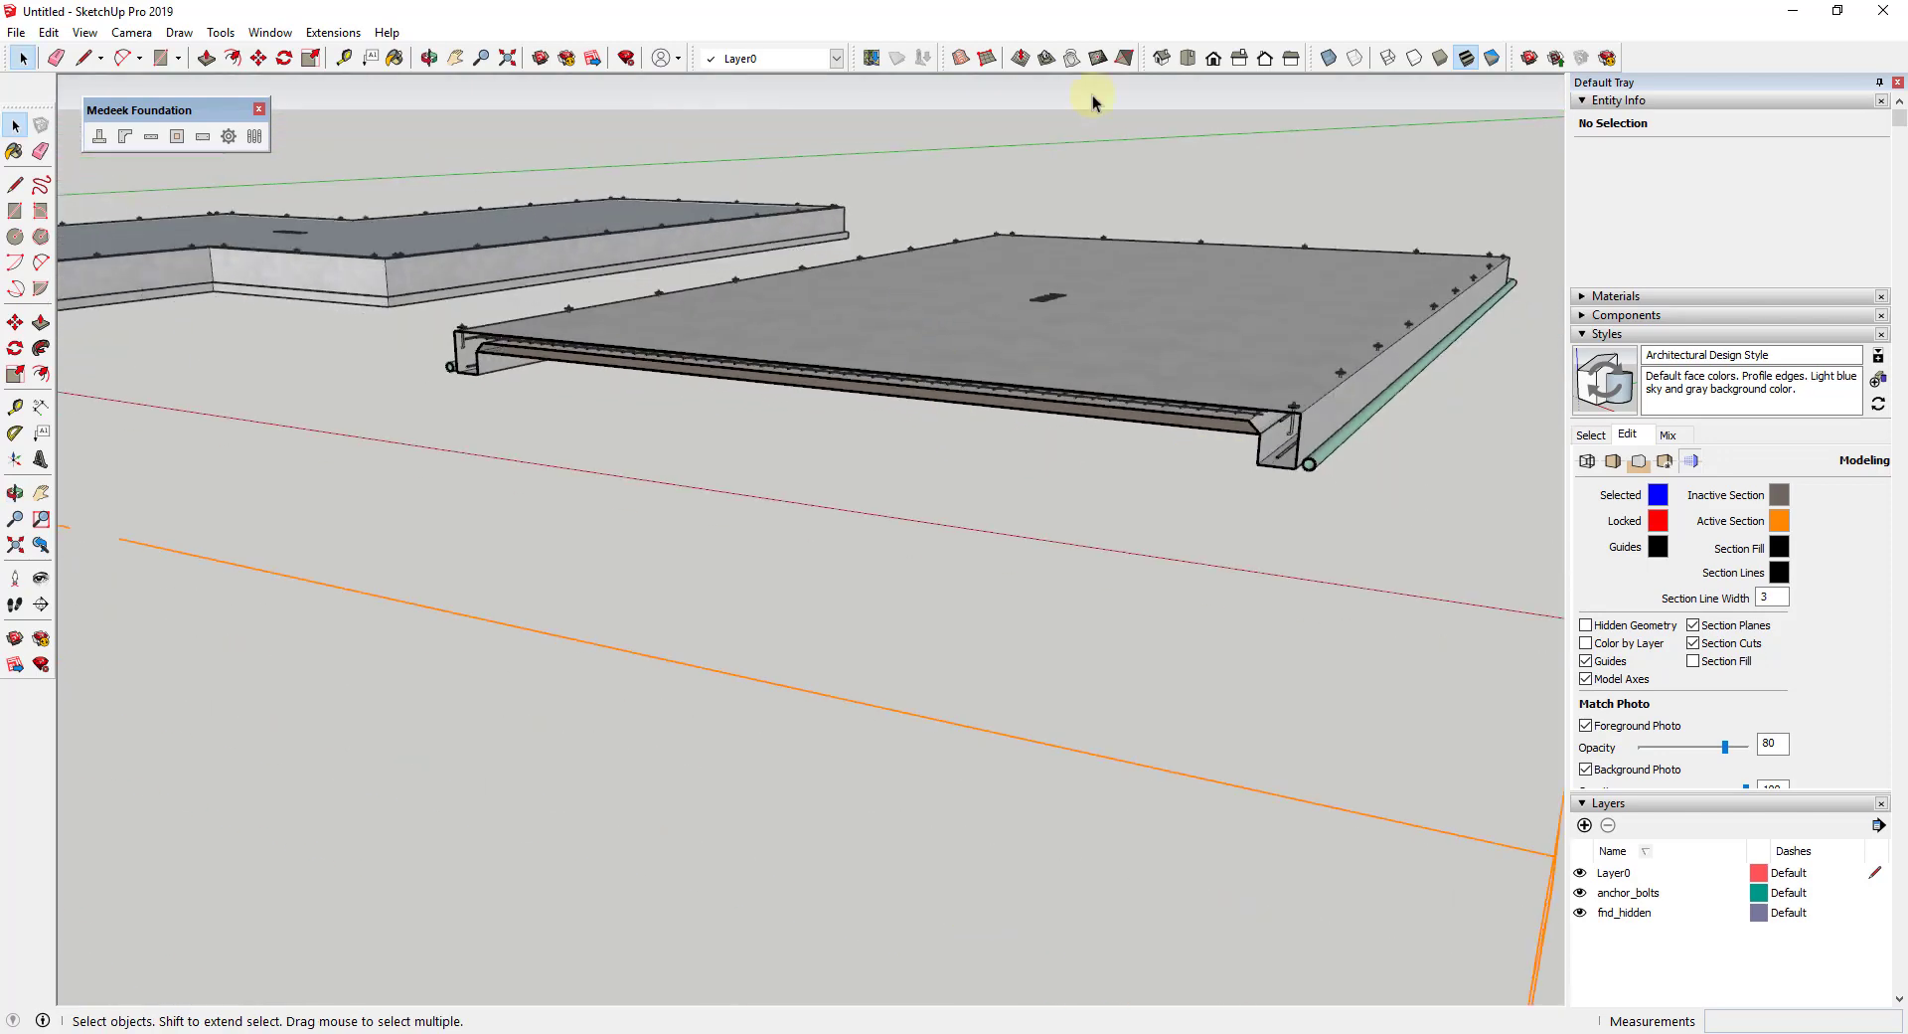
click(1213, 58)
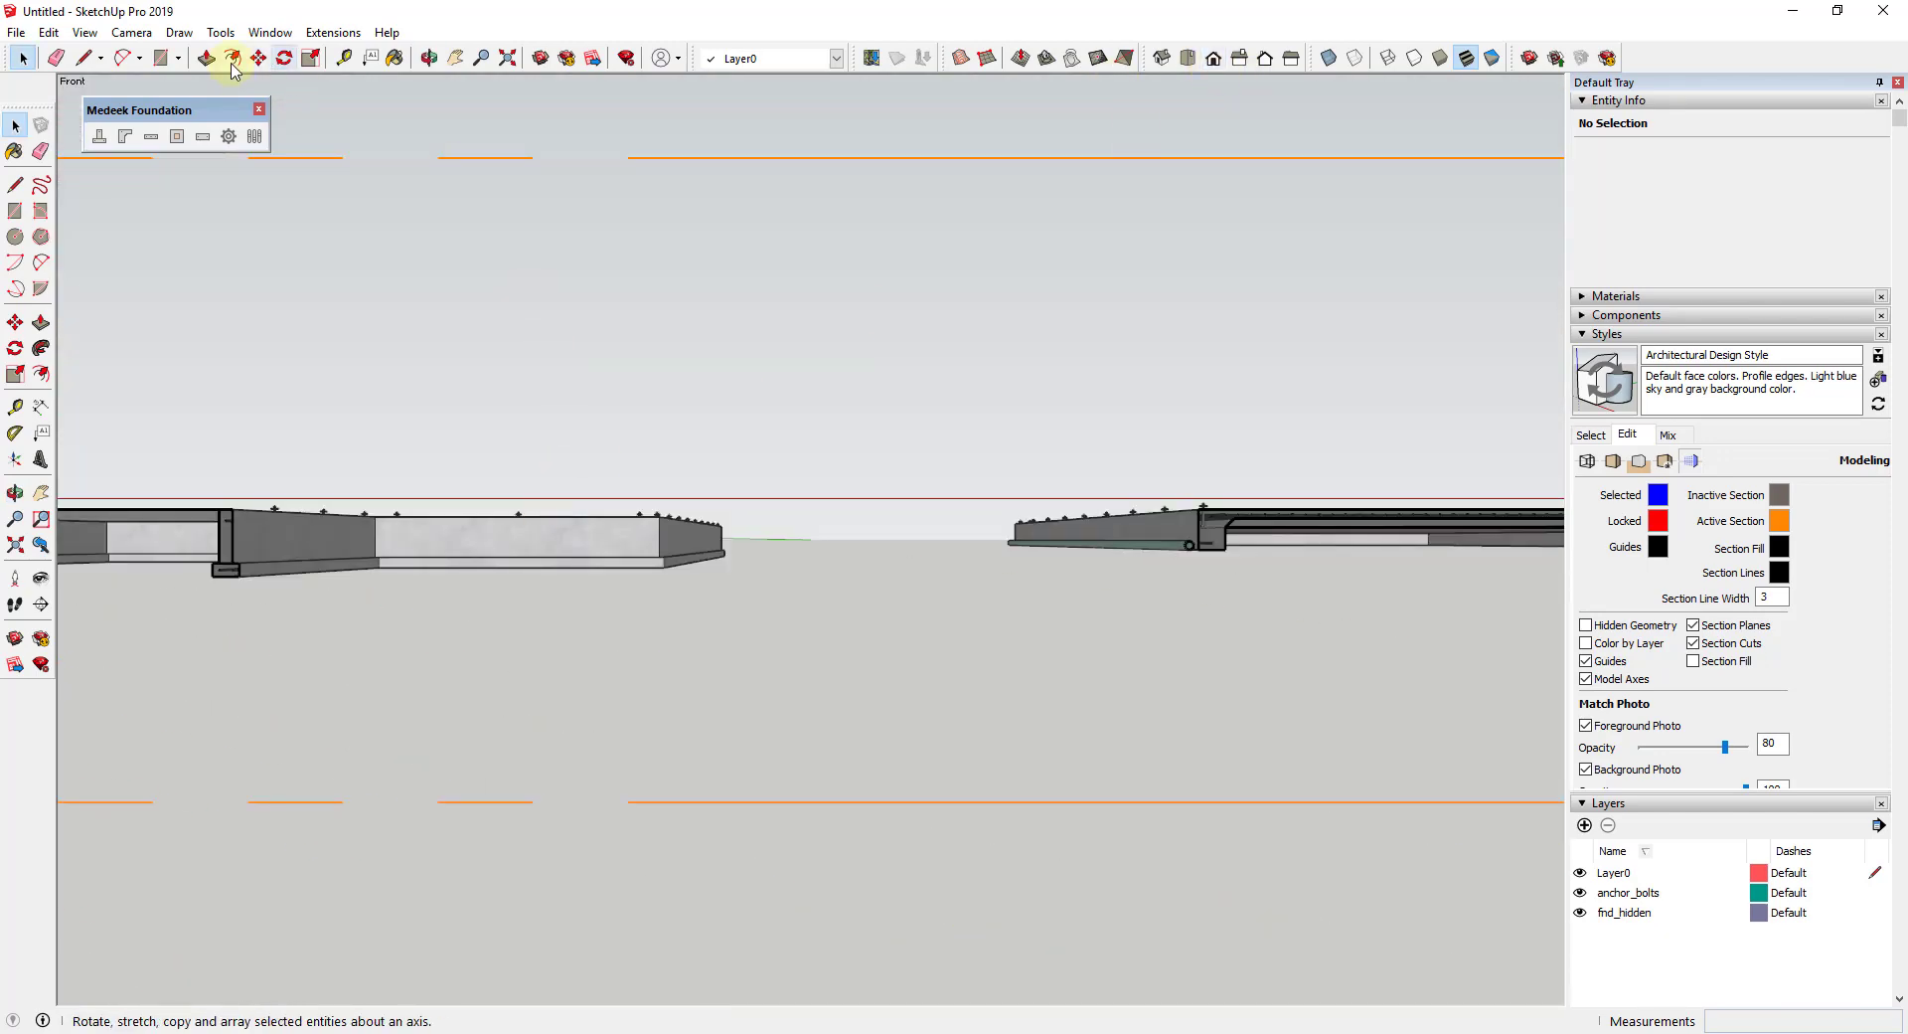
click(132, 32)
click(174, 125)
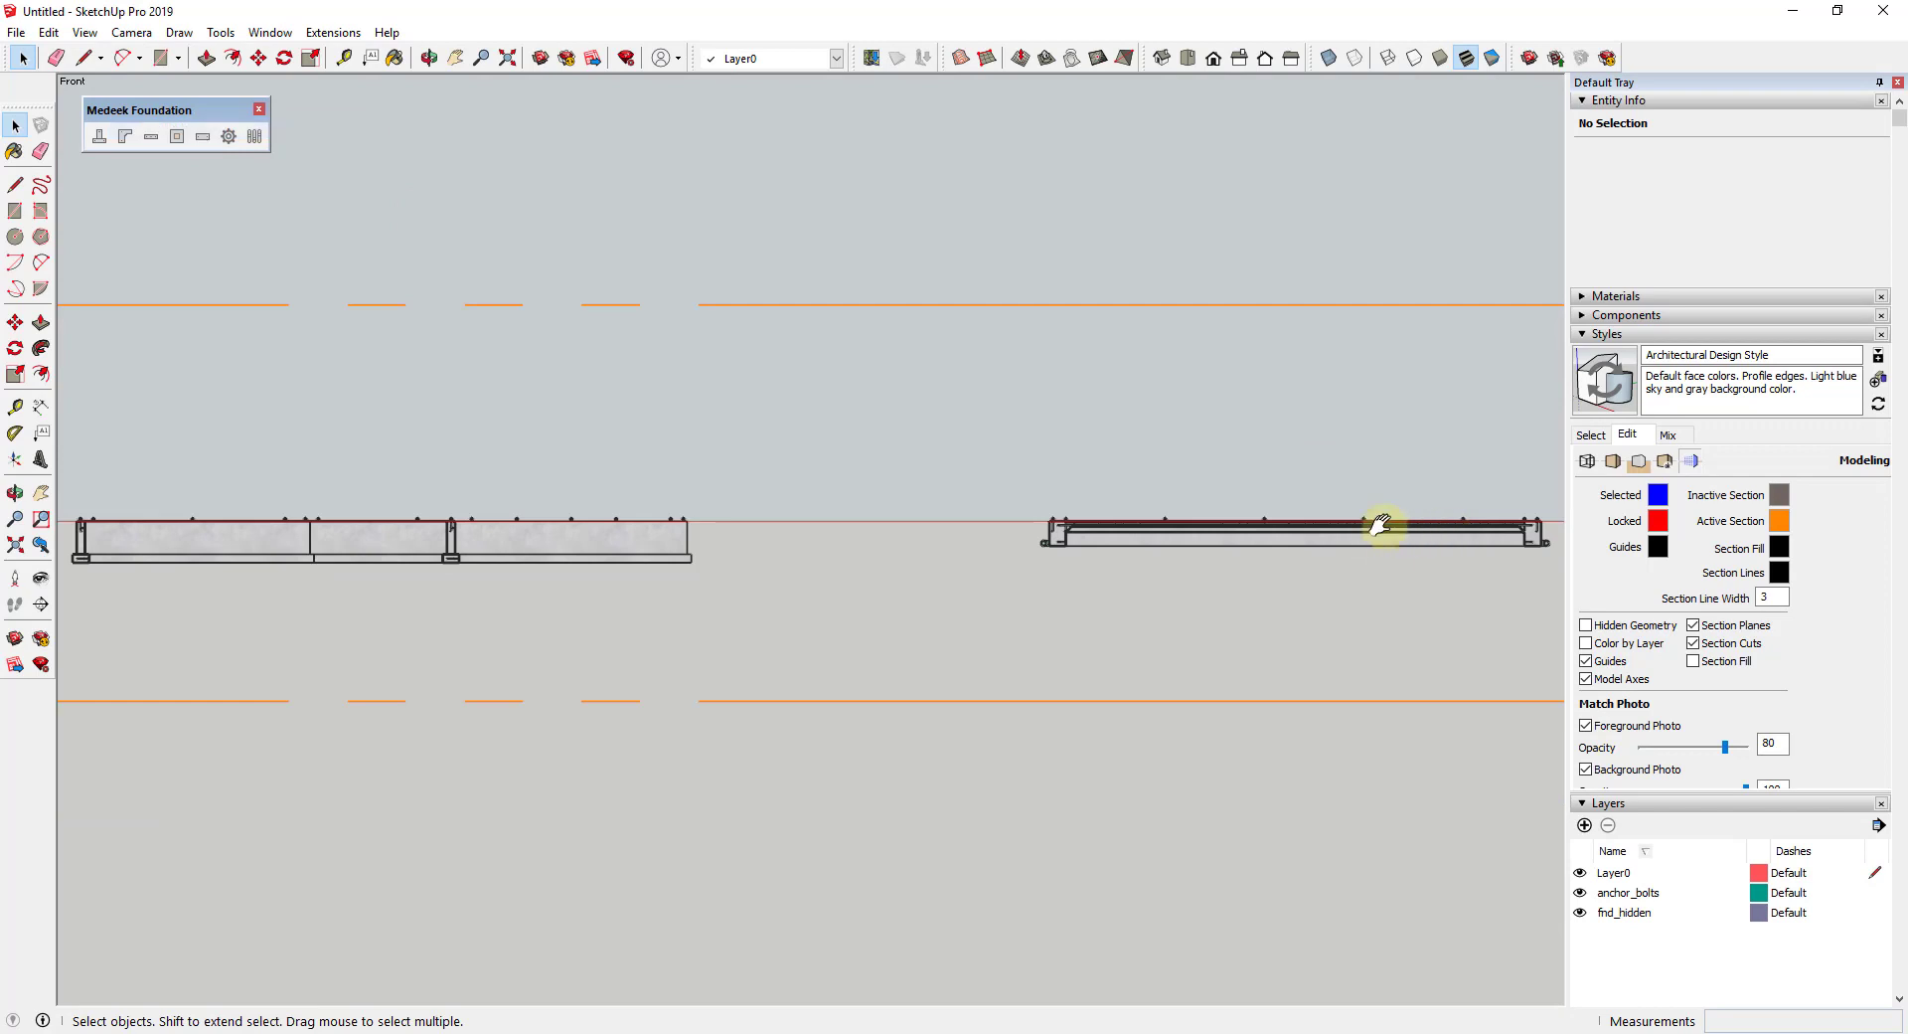
Step: Examine the slab's cross-section along its full width, including the thickened edges, rebar, anchor bolts and drain pipe
shift+middle_drag(1385, 528, 1044, 533)
scroll(1086, 537, up, 3)
scroll(1327, 531, down, 1)
scroll(641, 552, up, 2)
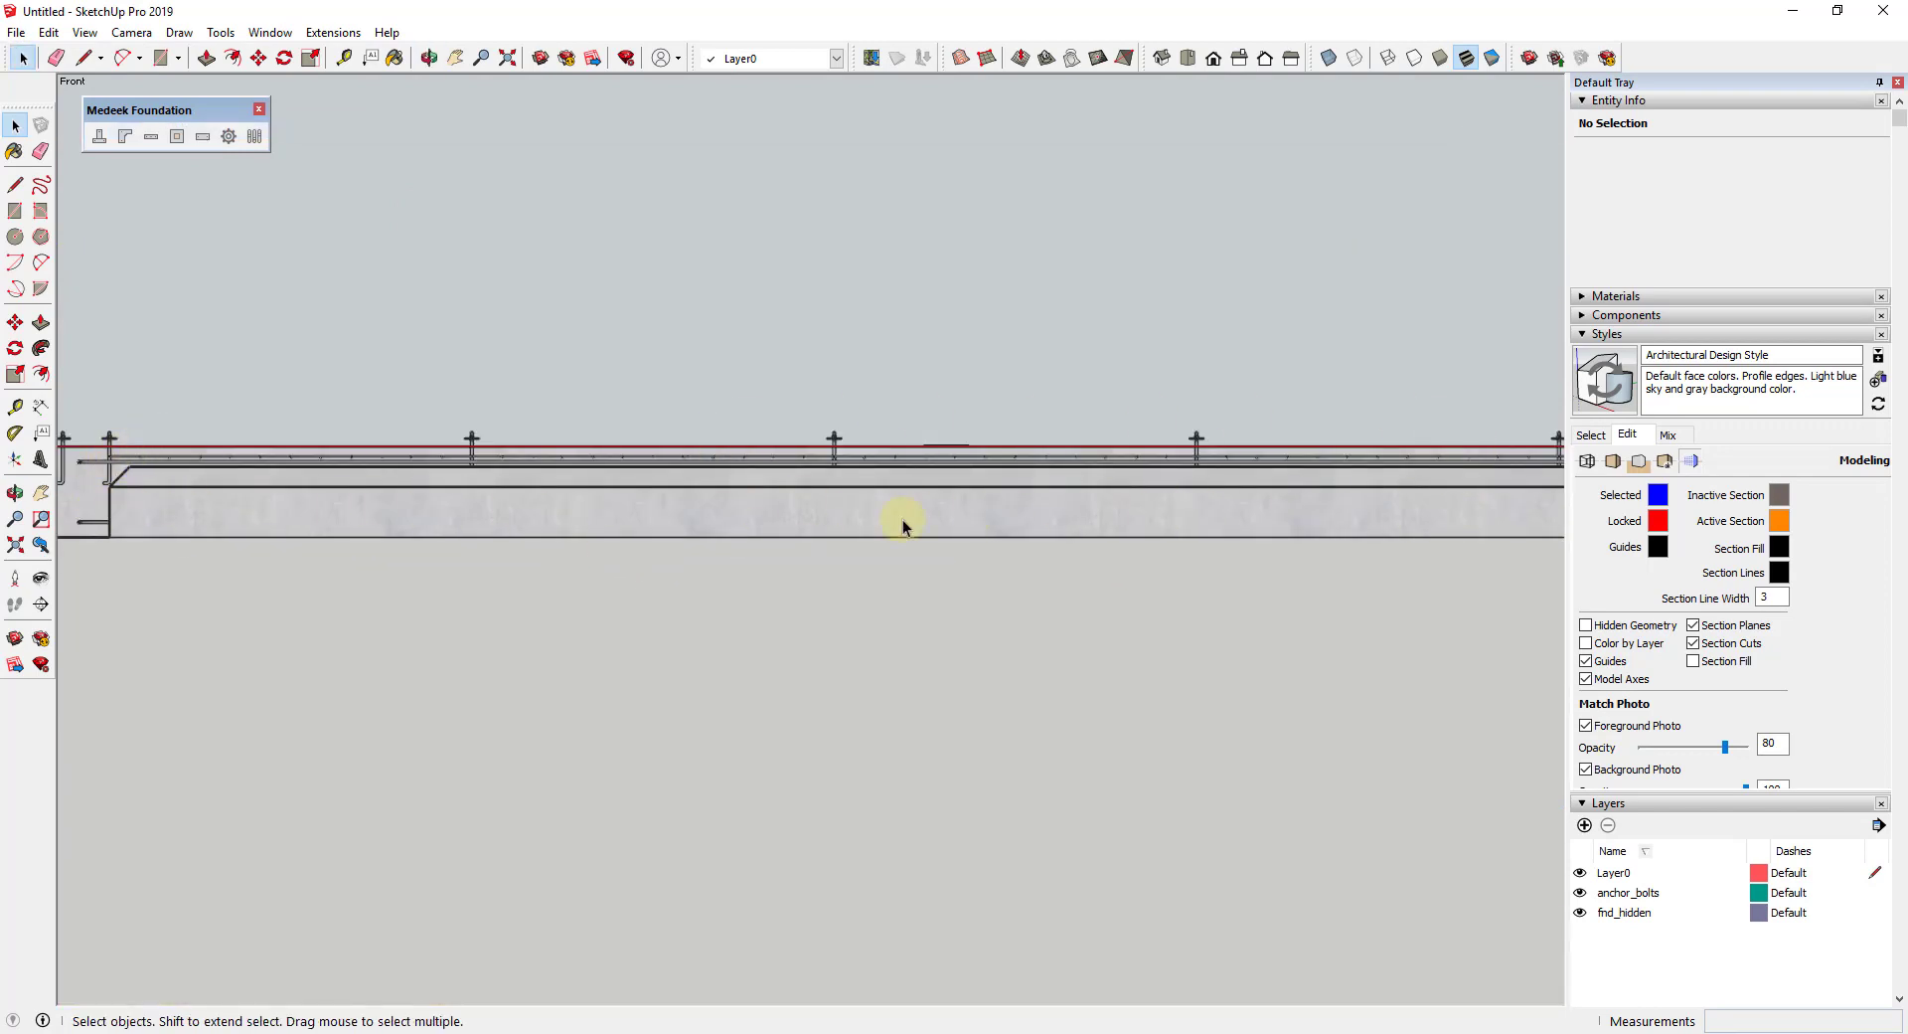
scroll(1165, 499, down, 1)
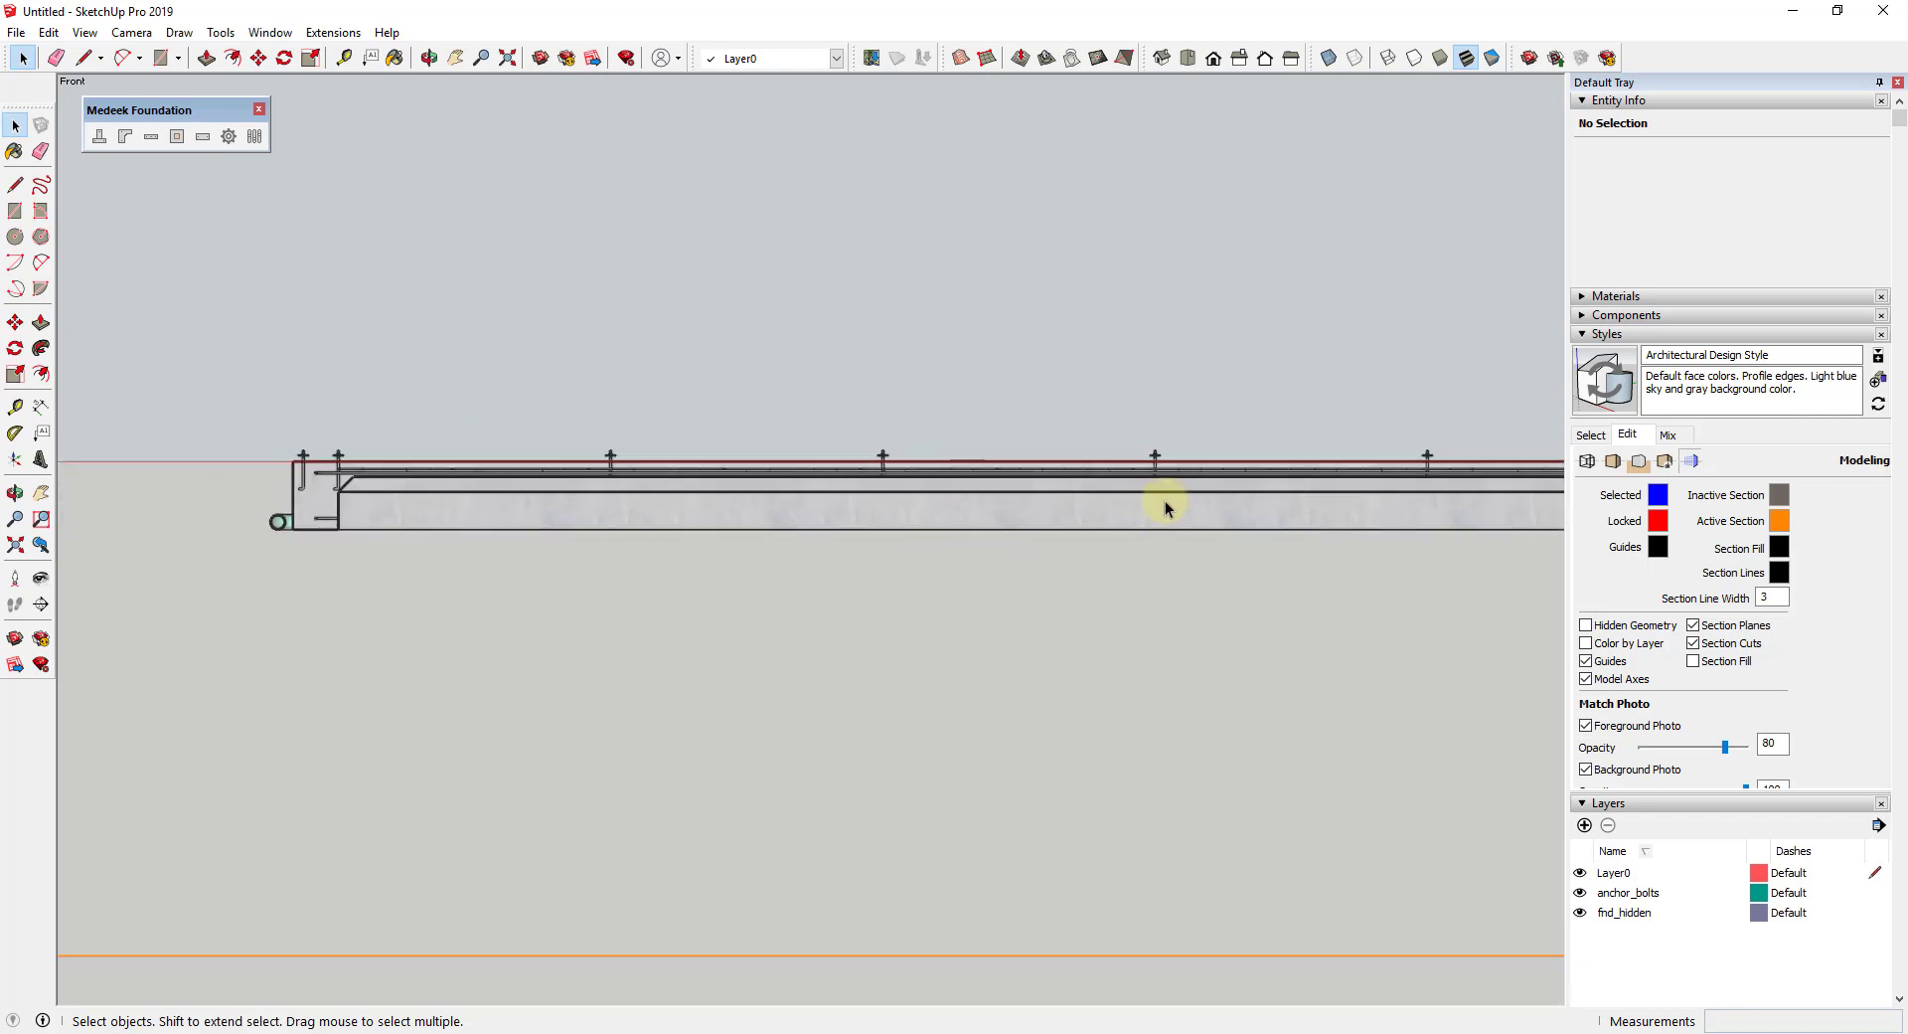
scroll(1094, 469, up, 2)
scroll(1073, 484, down, 2)
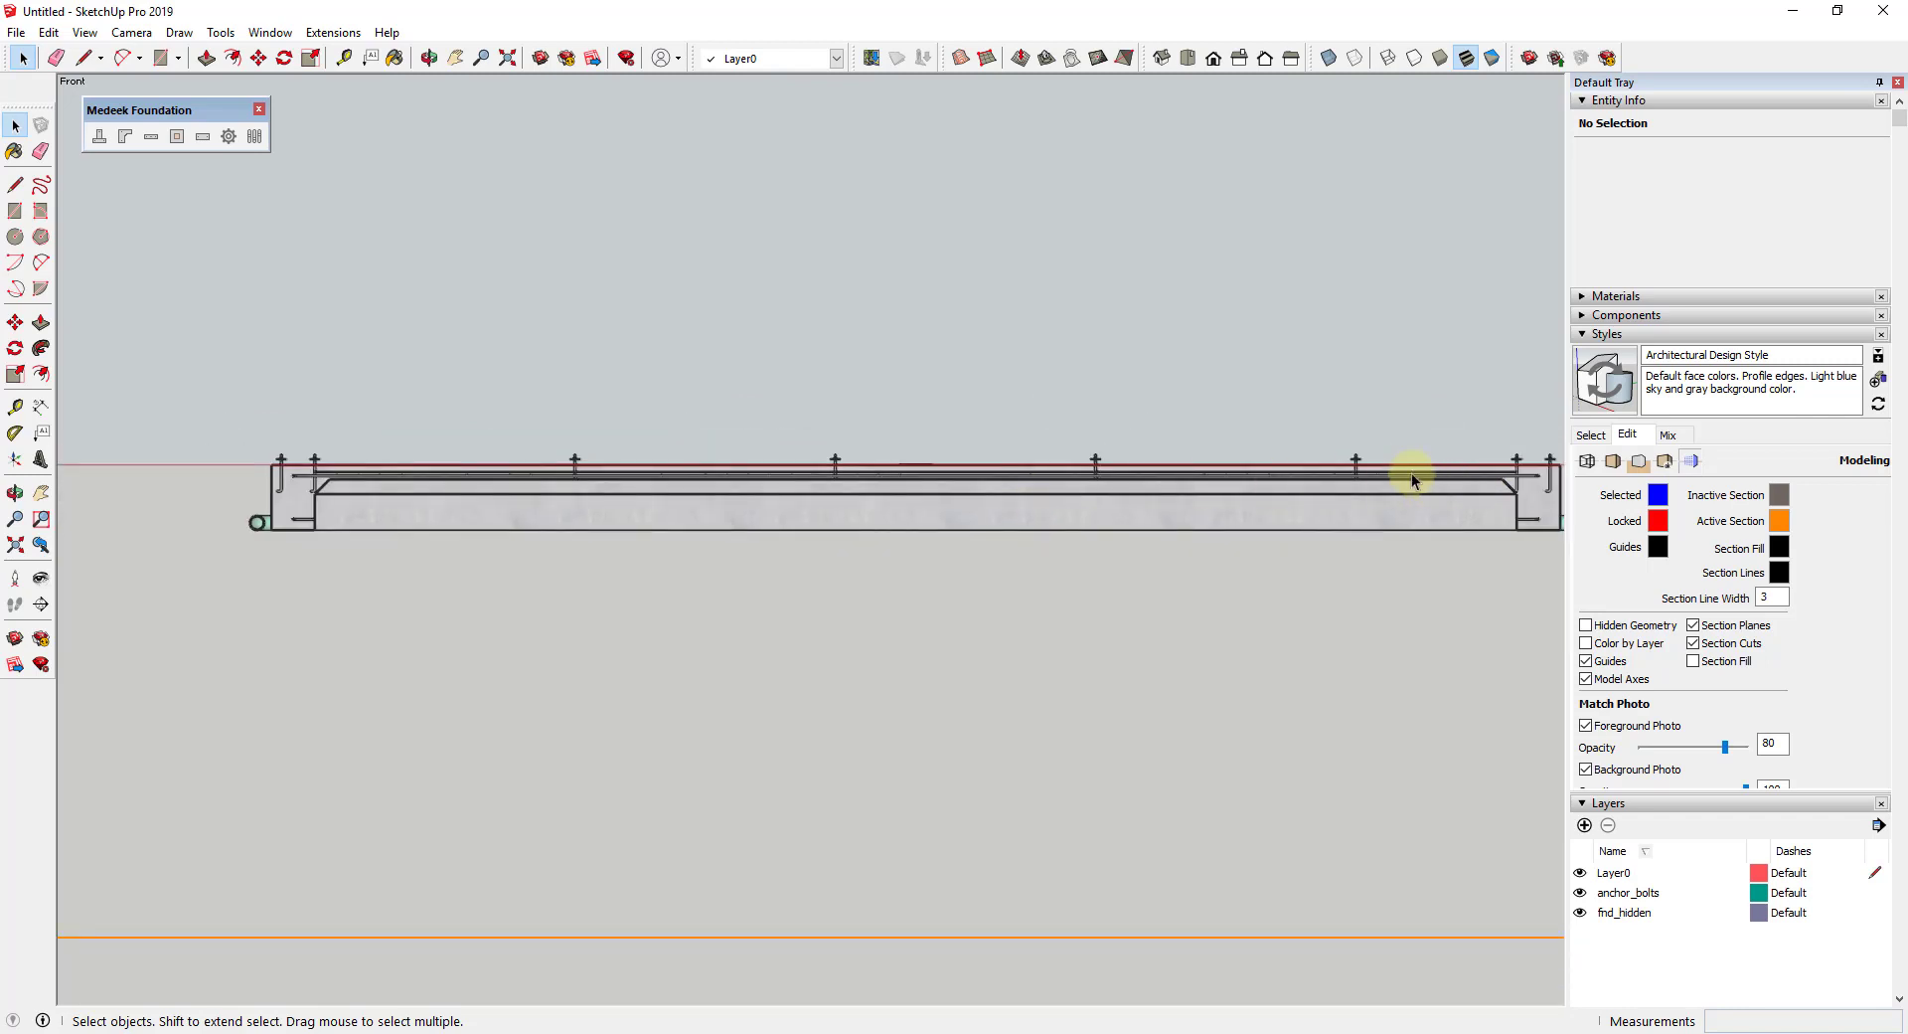
scroll(1412, 475, down, 1)
scroll(1459, 461, up, 2)
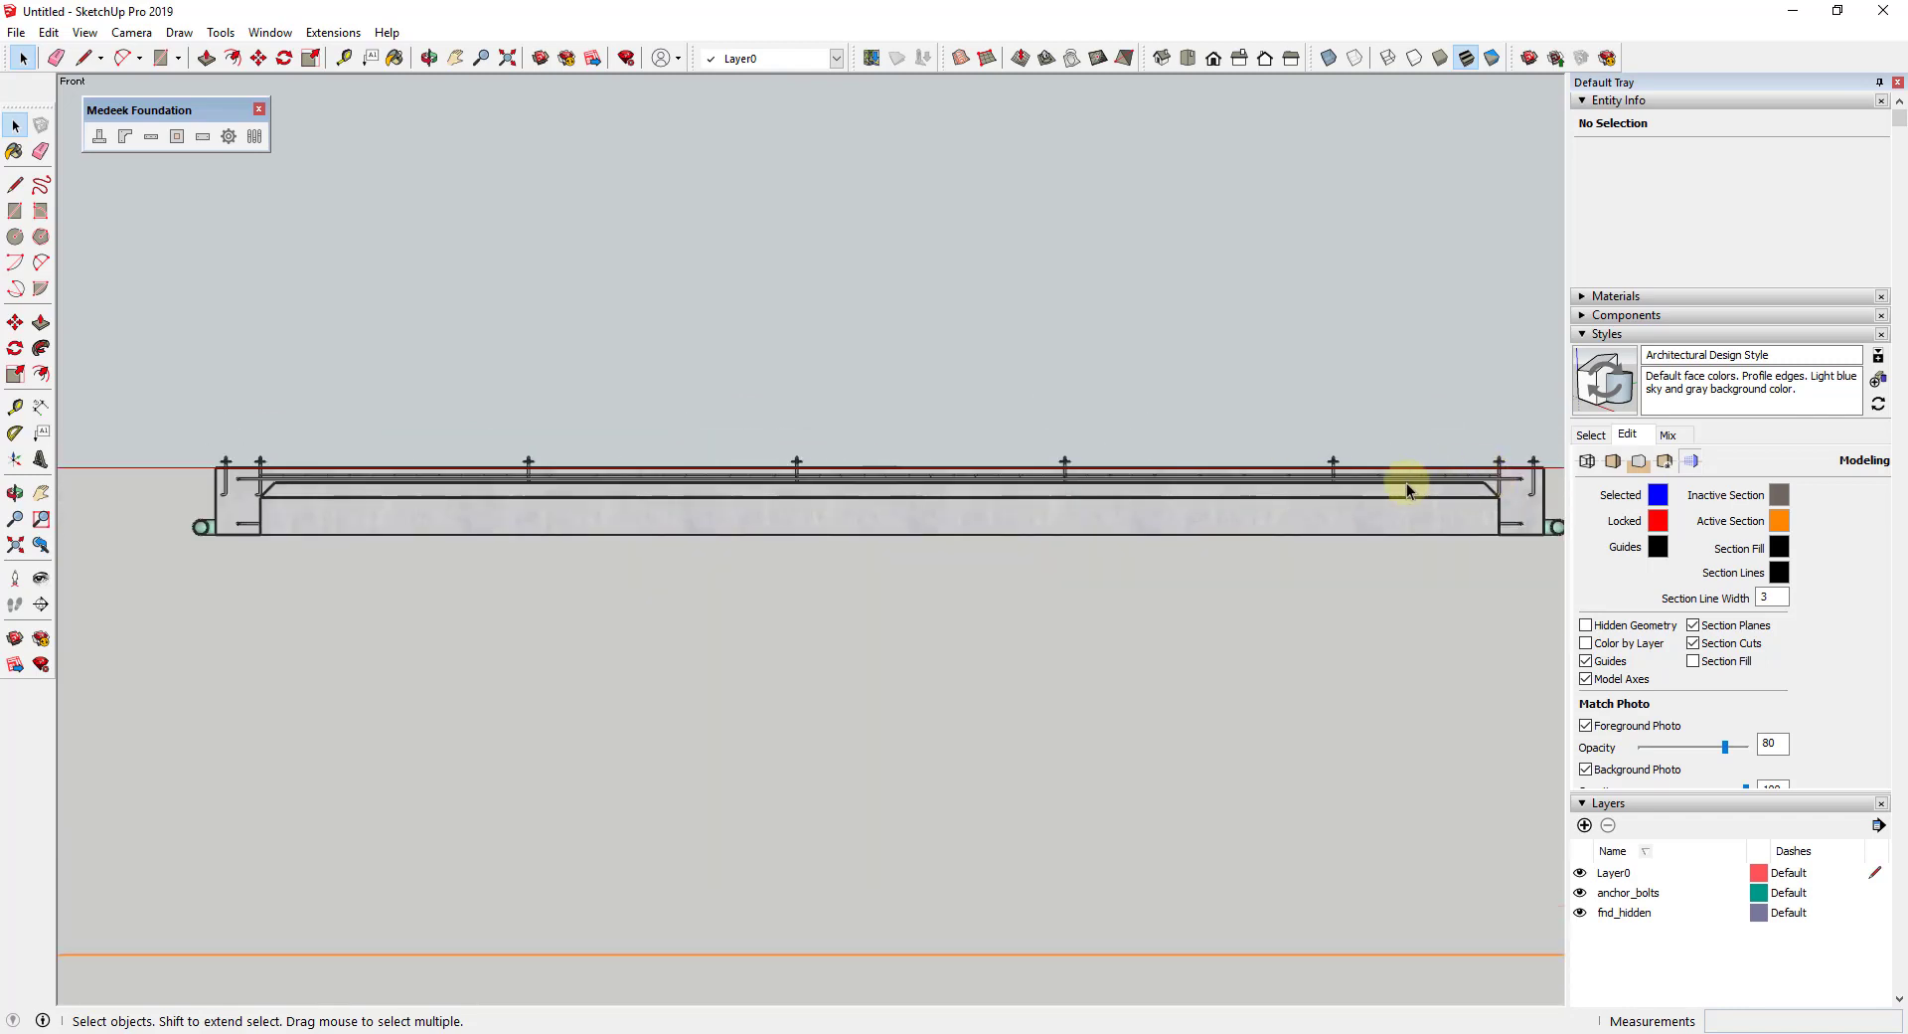
Step: Create another rectangular Slab on Grade foundation 20 ft wide and 25 ft long beside the irregular stemwall foundation
scroll(1094, 507, down, 2)
middle_drag(1094, 511, 813, 546)
key(space)
click(815, 545)
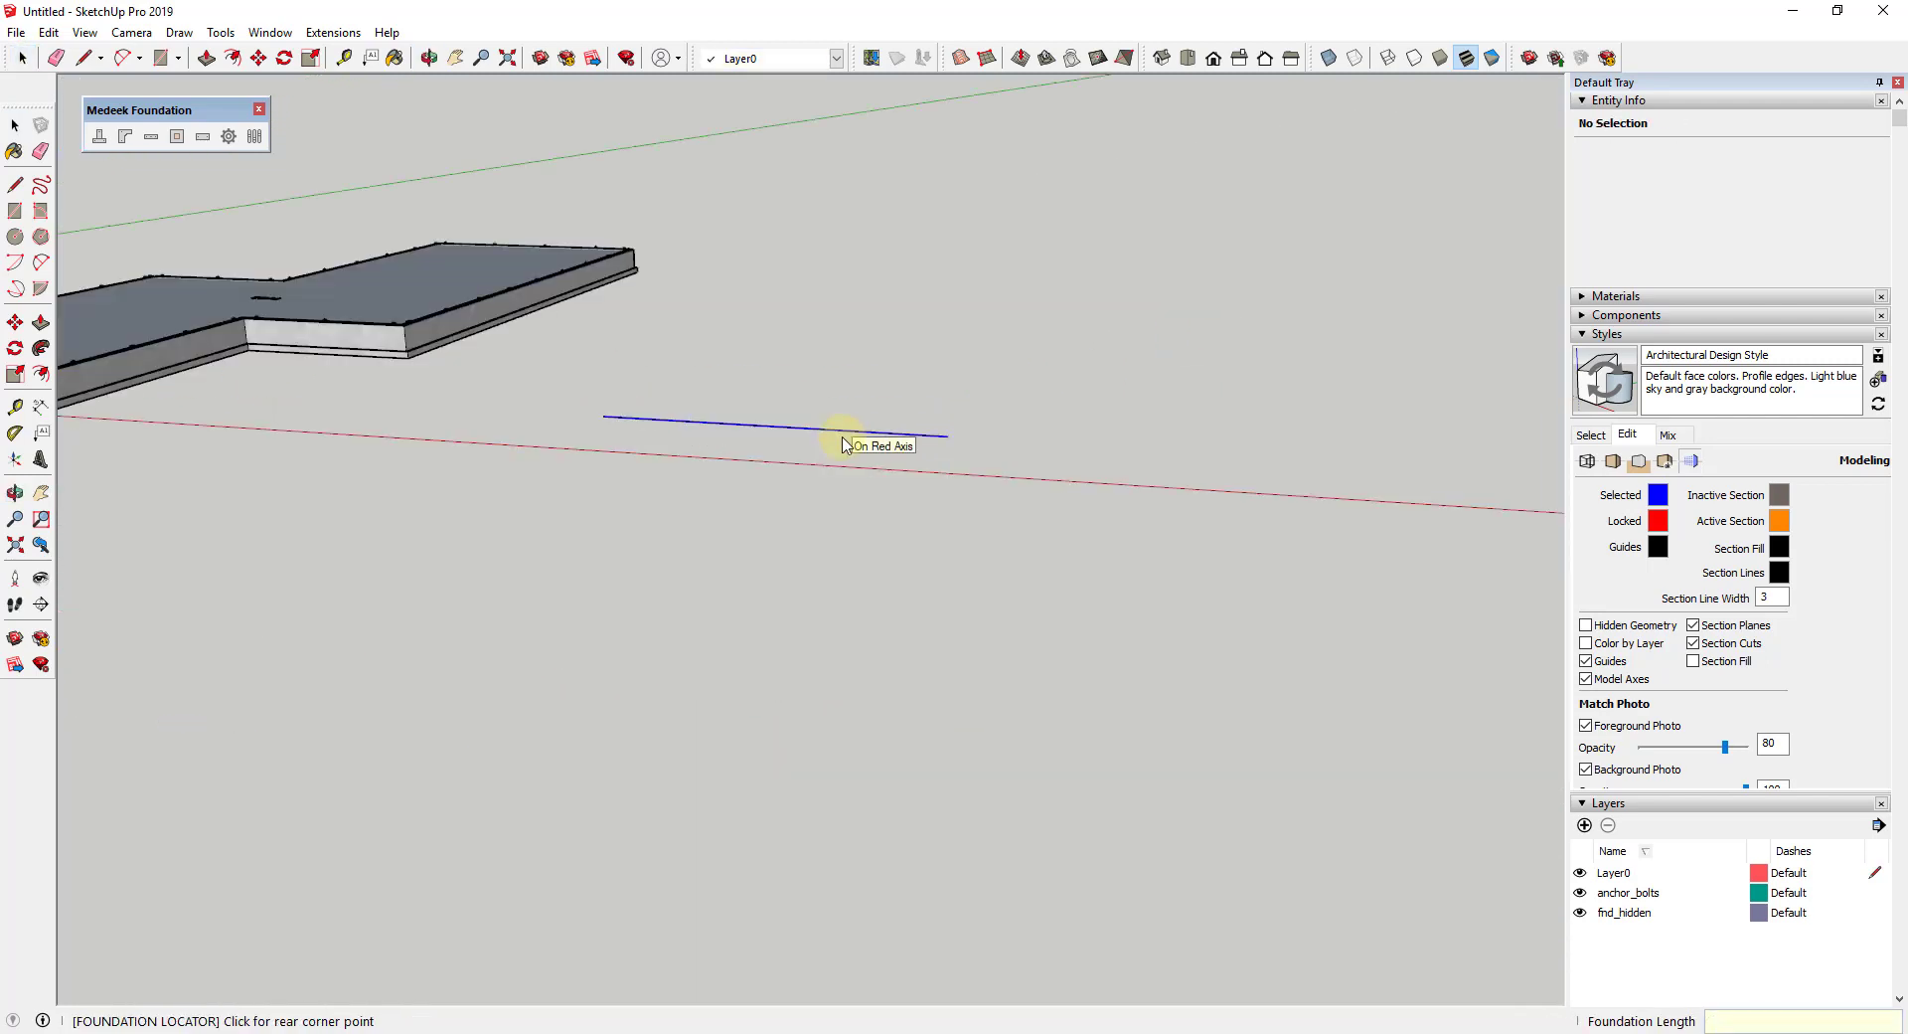
click(853, 437)
click(857, 720)
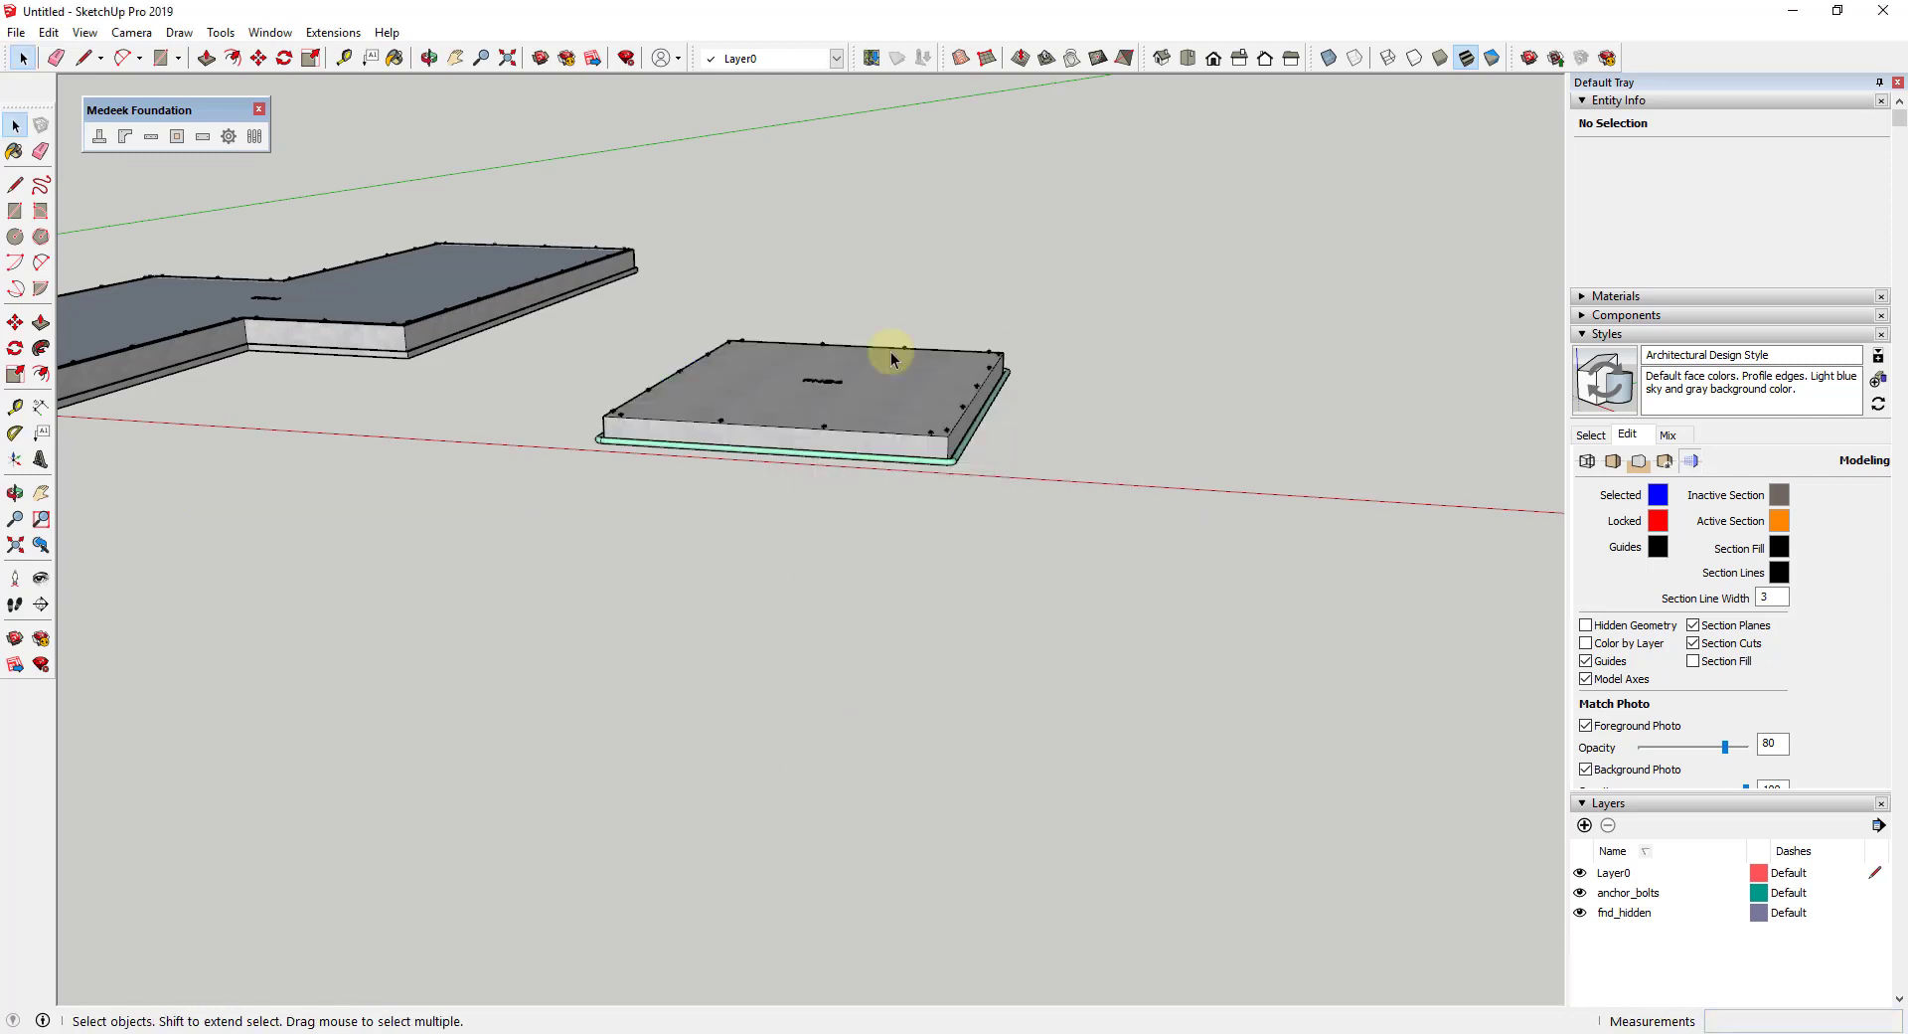
Step: Open the new slab foundation's parameters for editing and review its reinforcement, anchor bolt, subbase and drain pipe options
scroll(891, 358, up, 3)
right_click(817, 447)
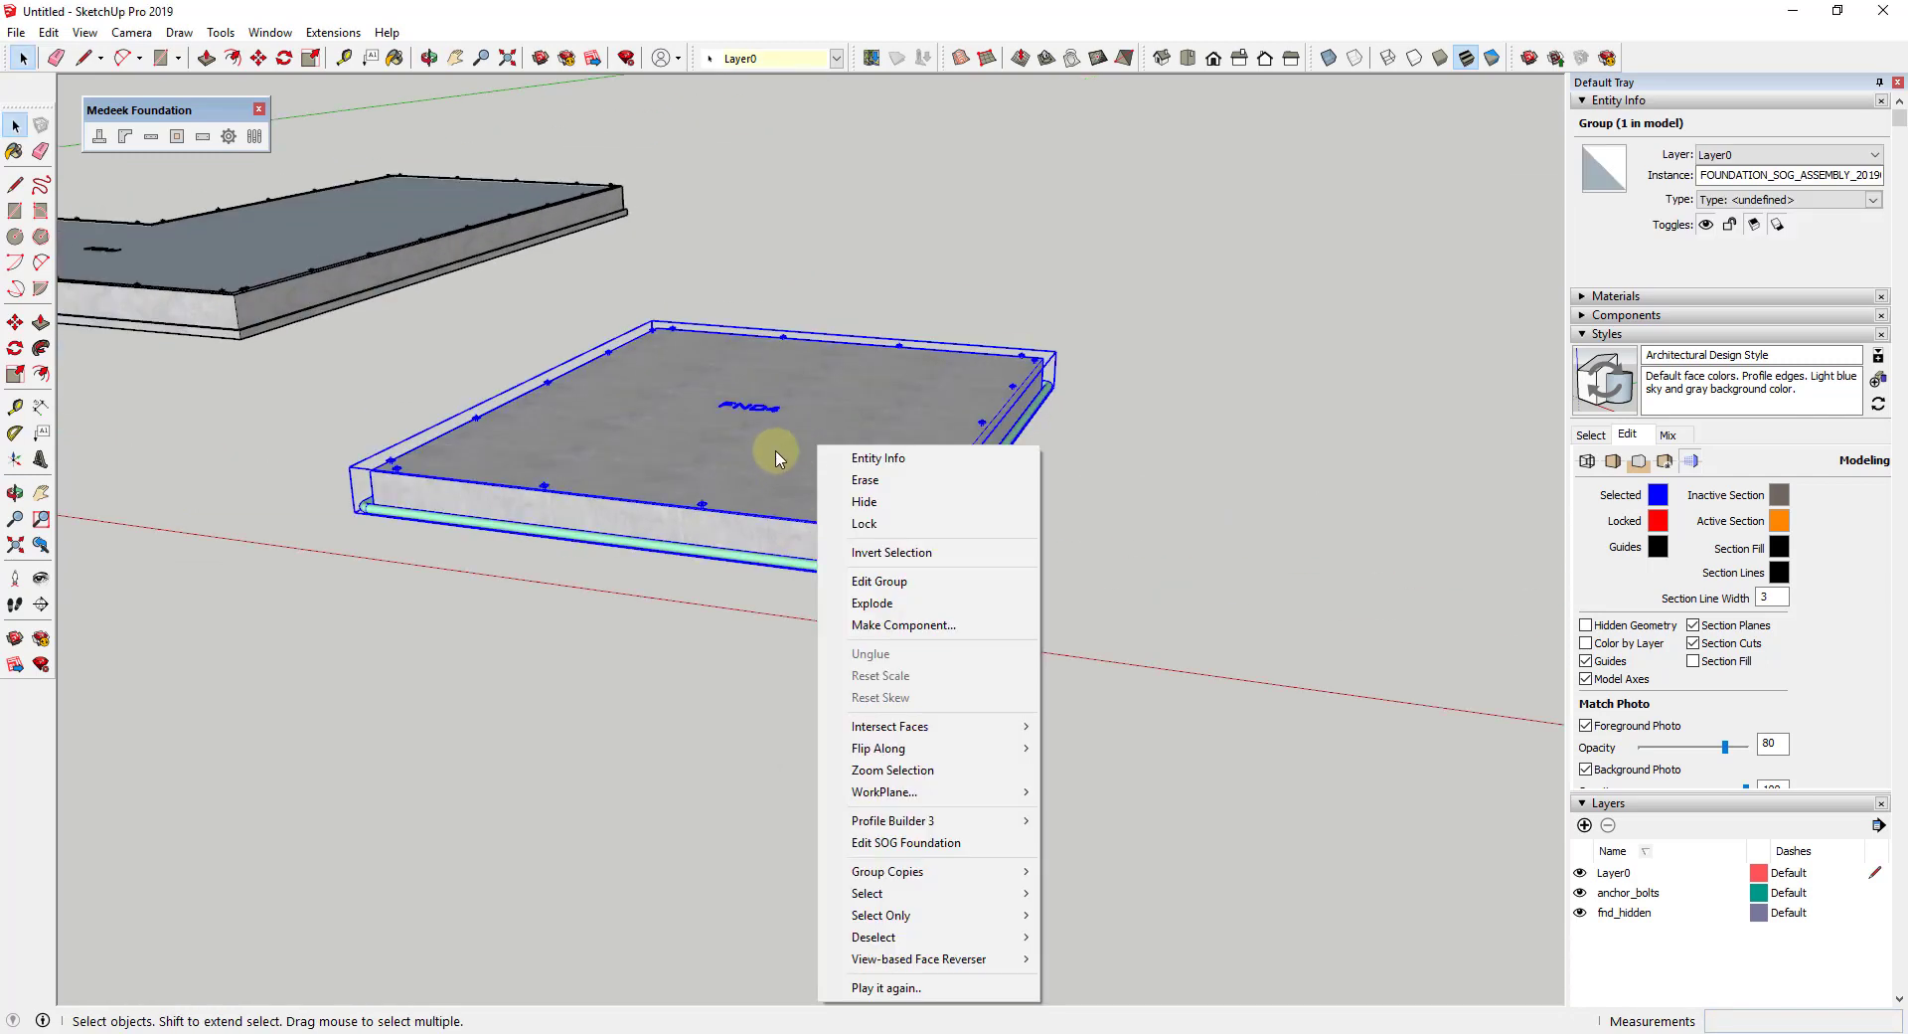
click(881, 843)
scroll(1441, 638, down, 5)
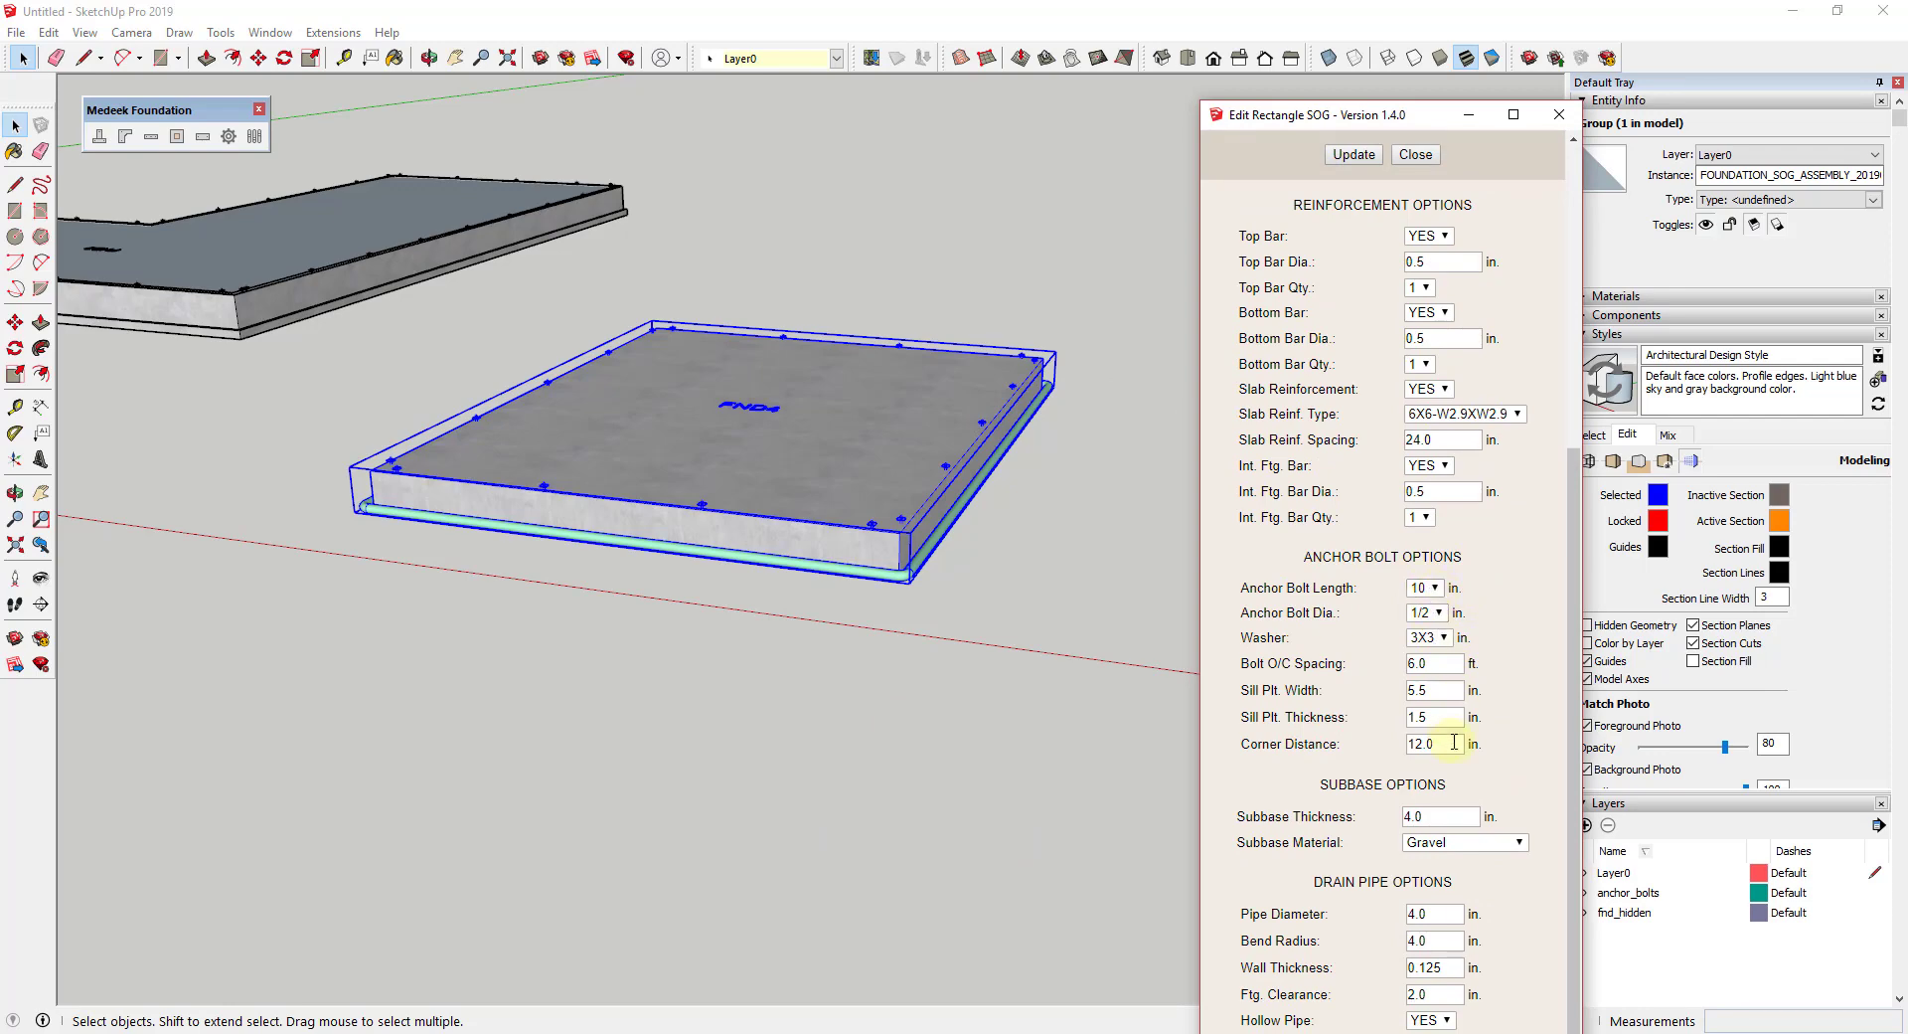
scroll(1437, 553, up, 5)
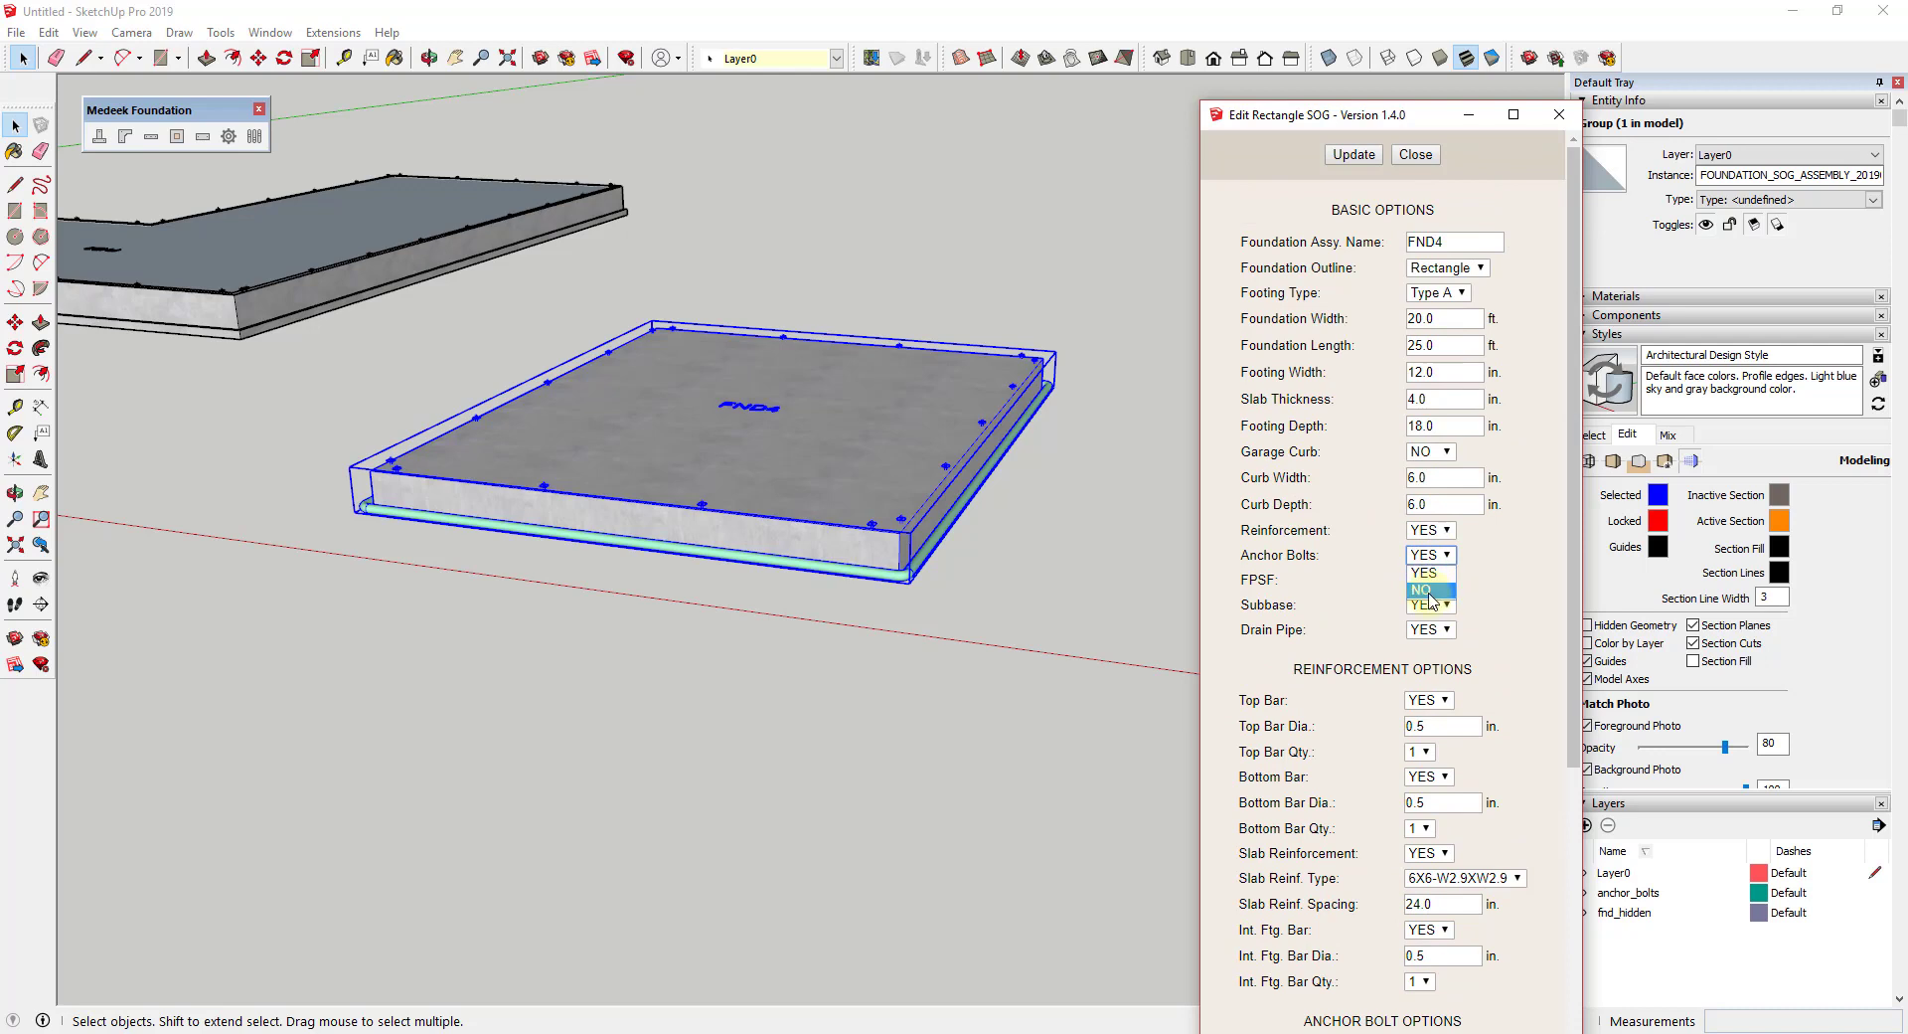
Step: Turn off the rectangular slab's anchor bolts and add a garage curb, then regenerate the foundation
click(1428, 580)
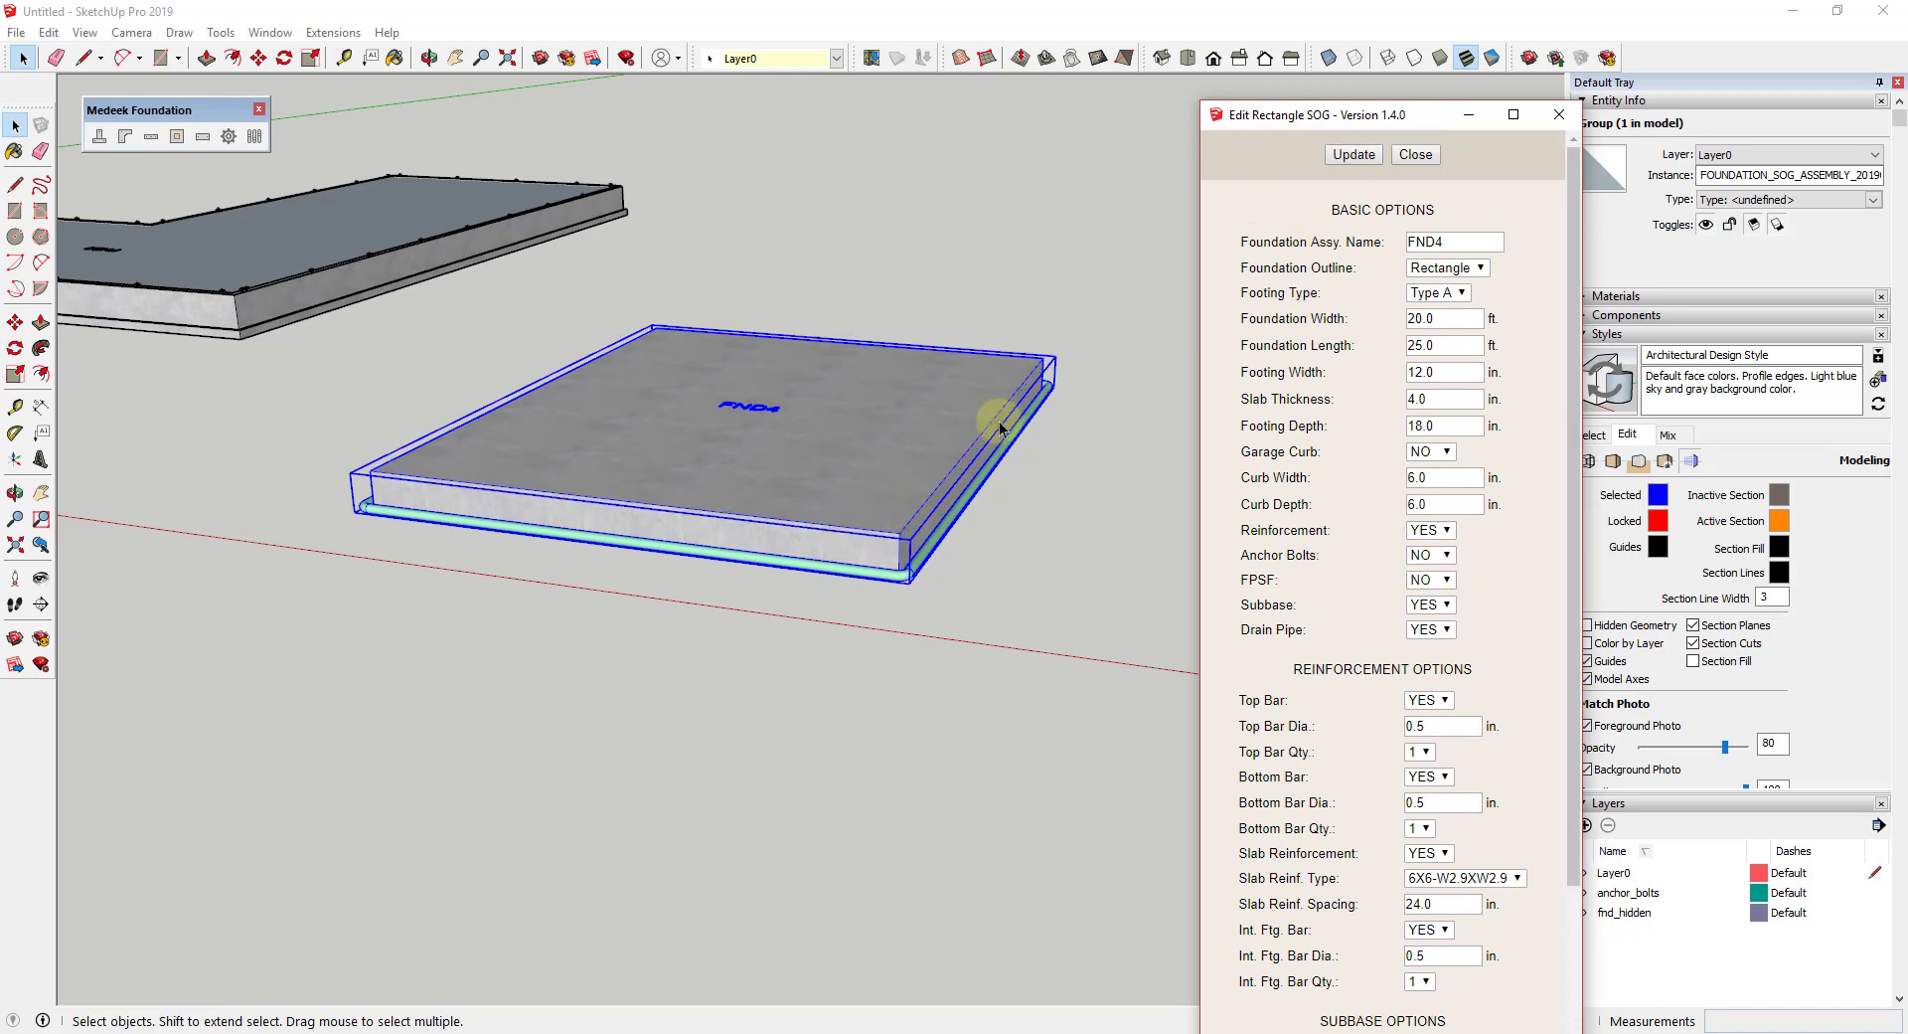
click(1433, 455)
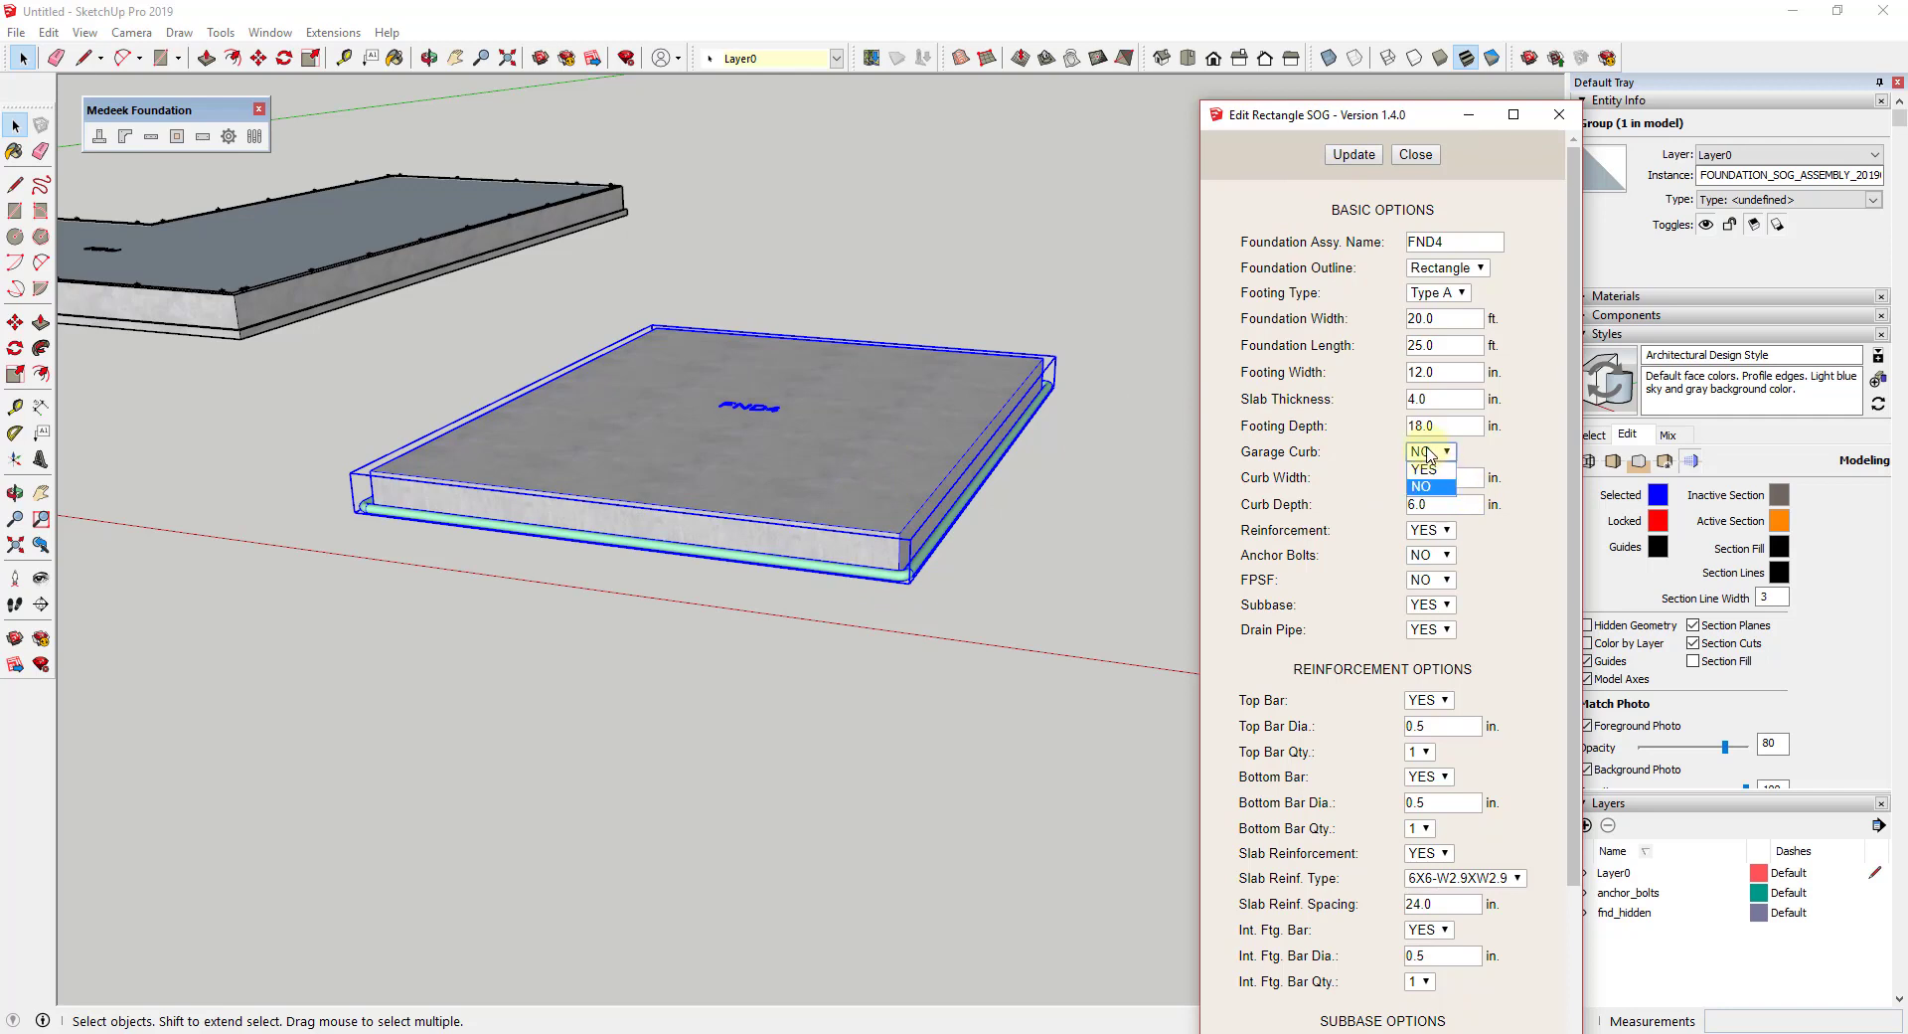
click(1428, 468)
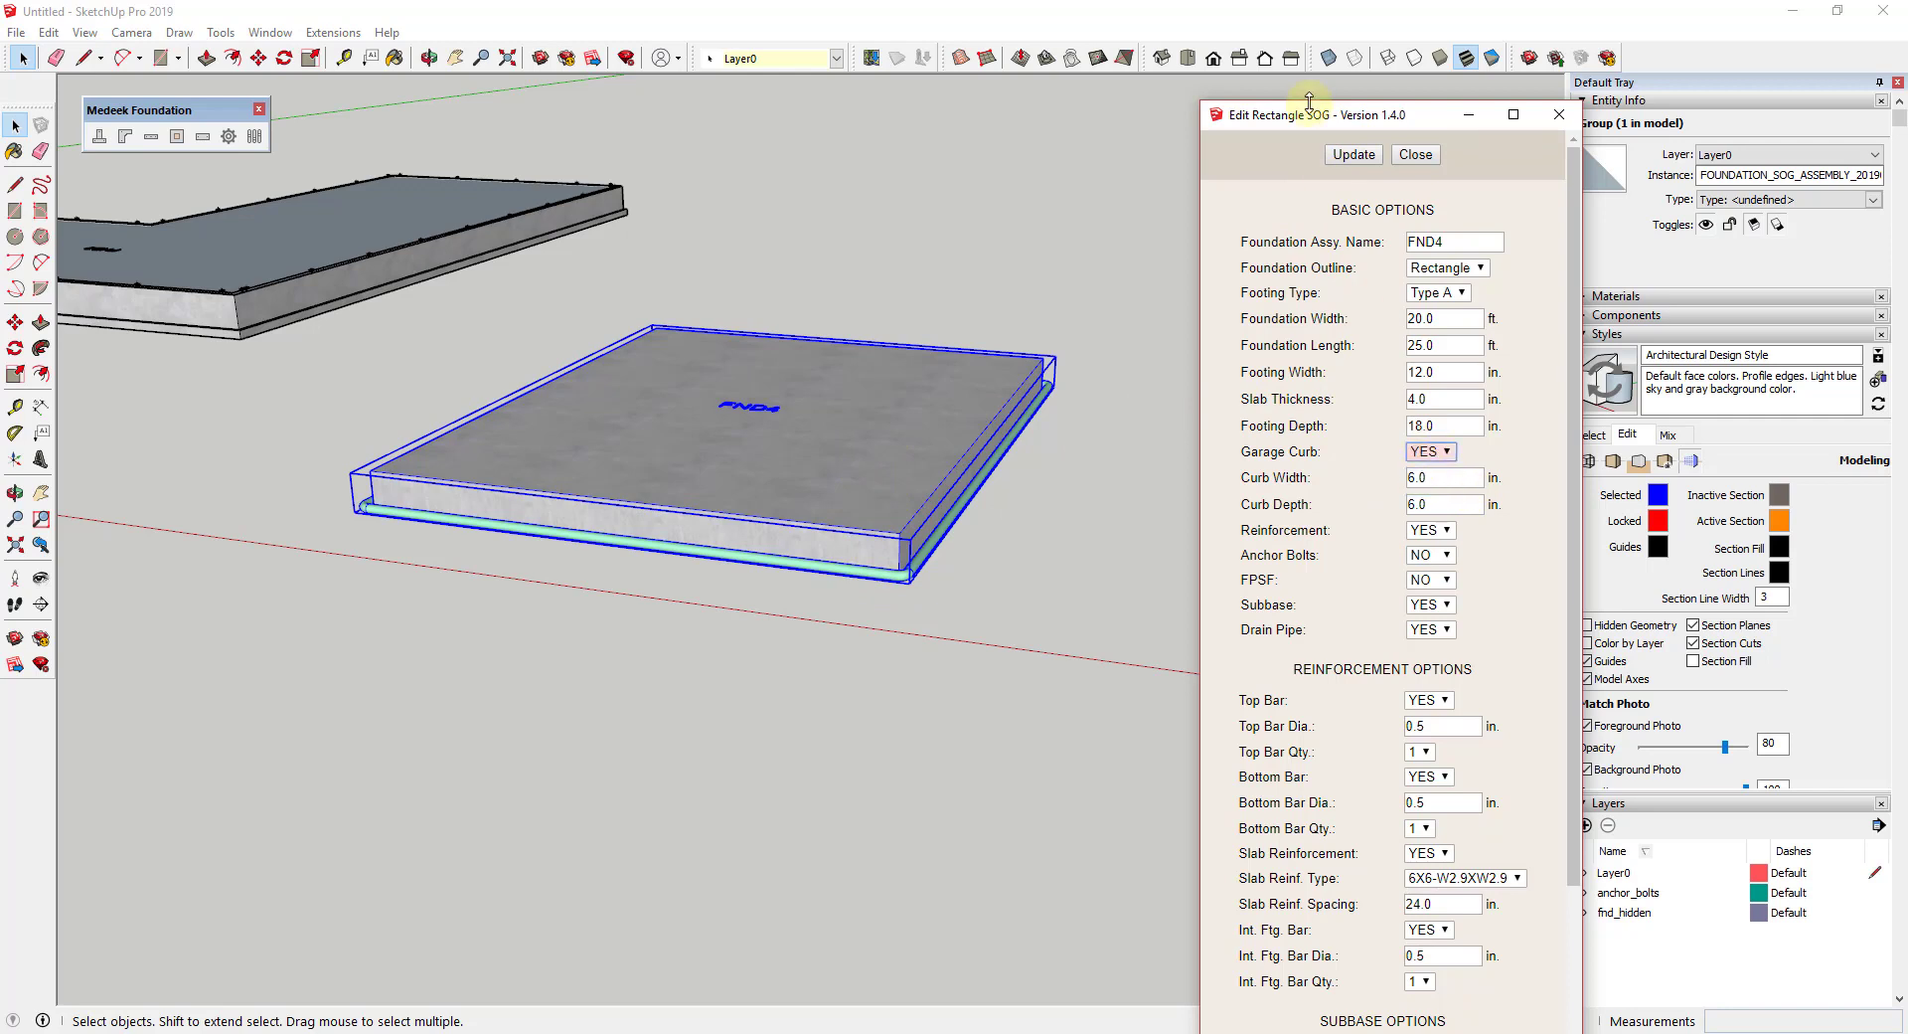
click(1369, 158)
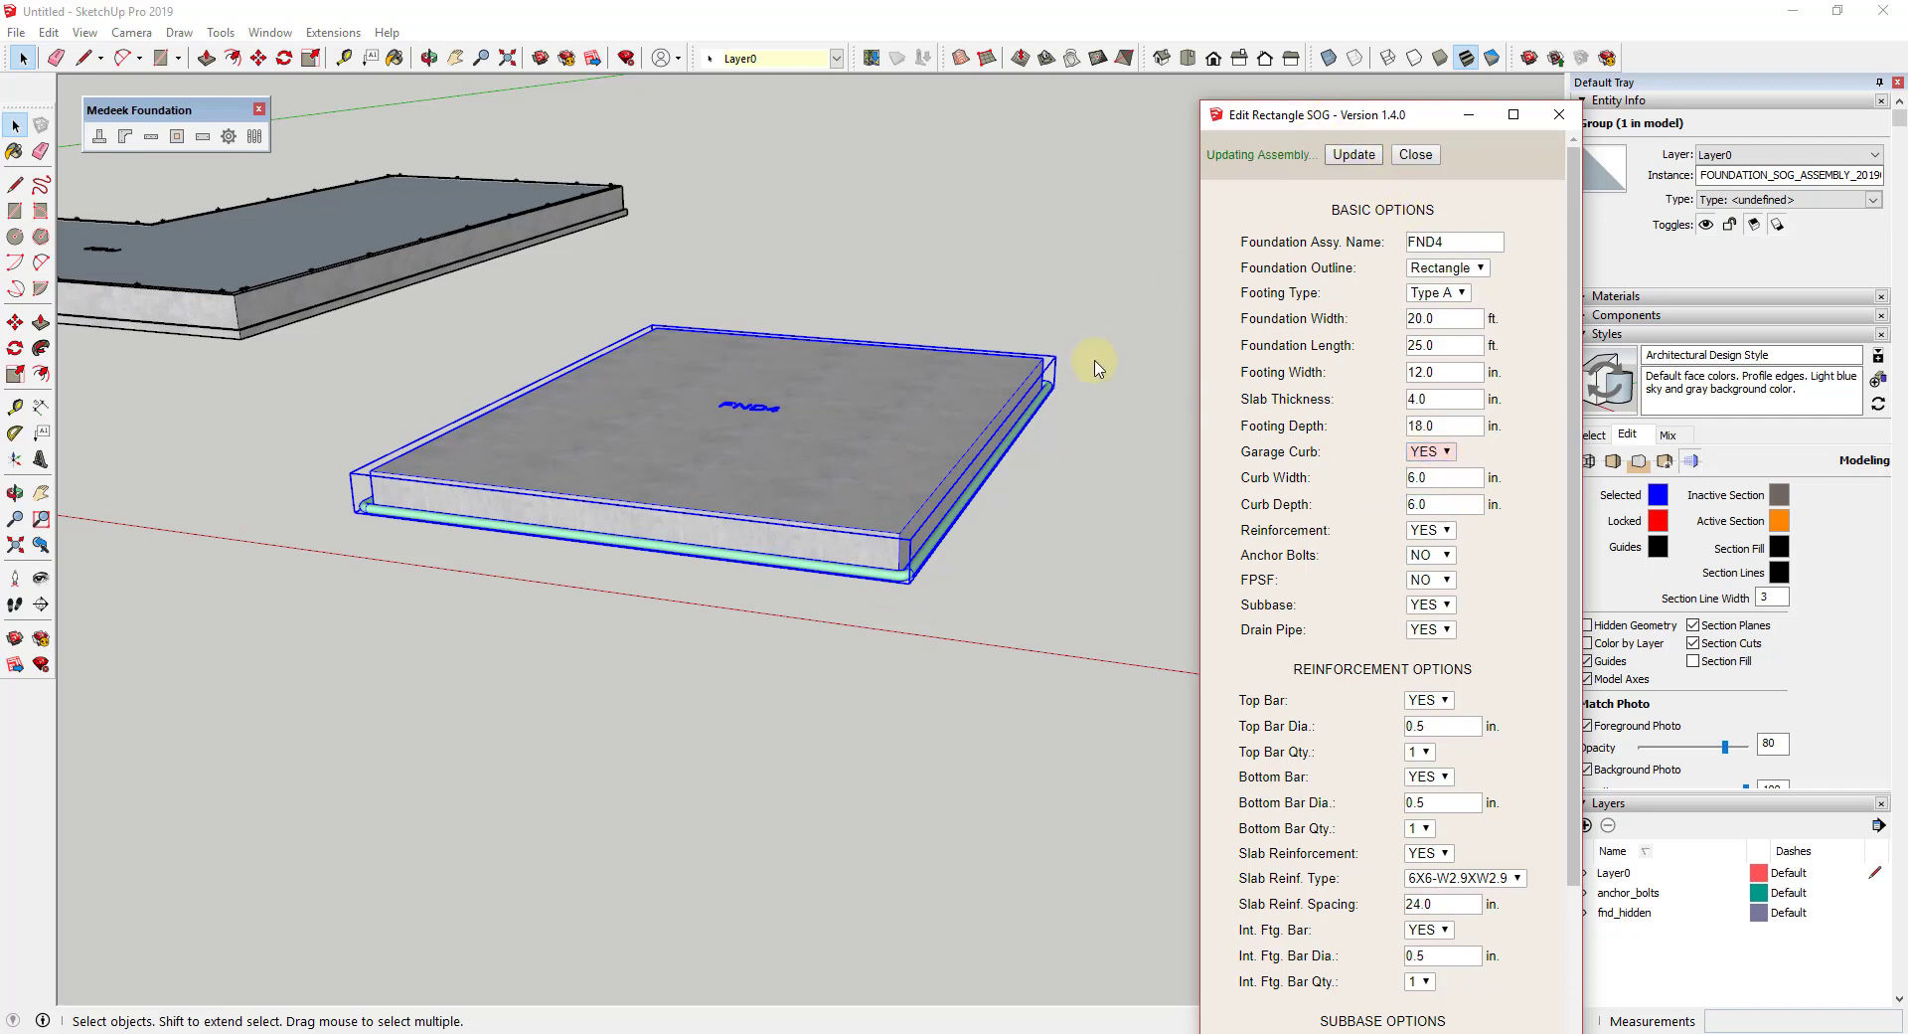
scroll(730, 465, up, 2)
middle_drag(739, 471, 757, 478)
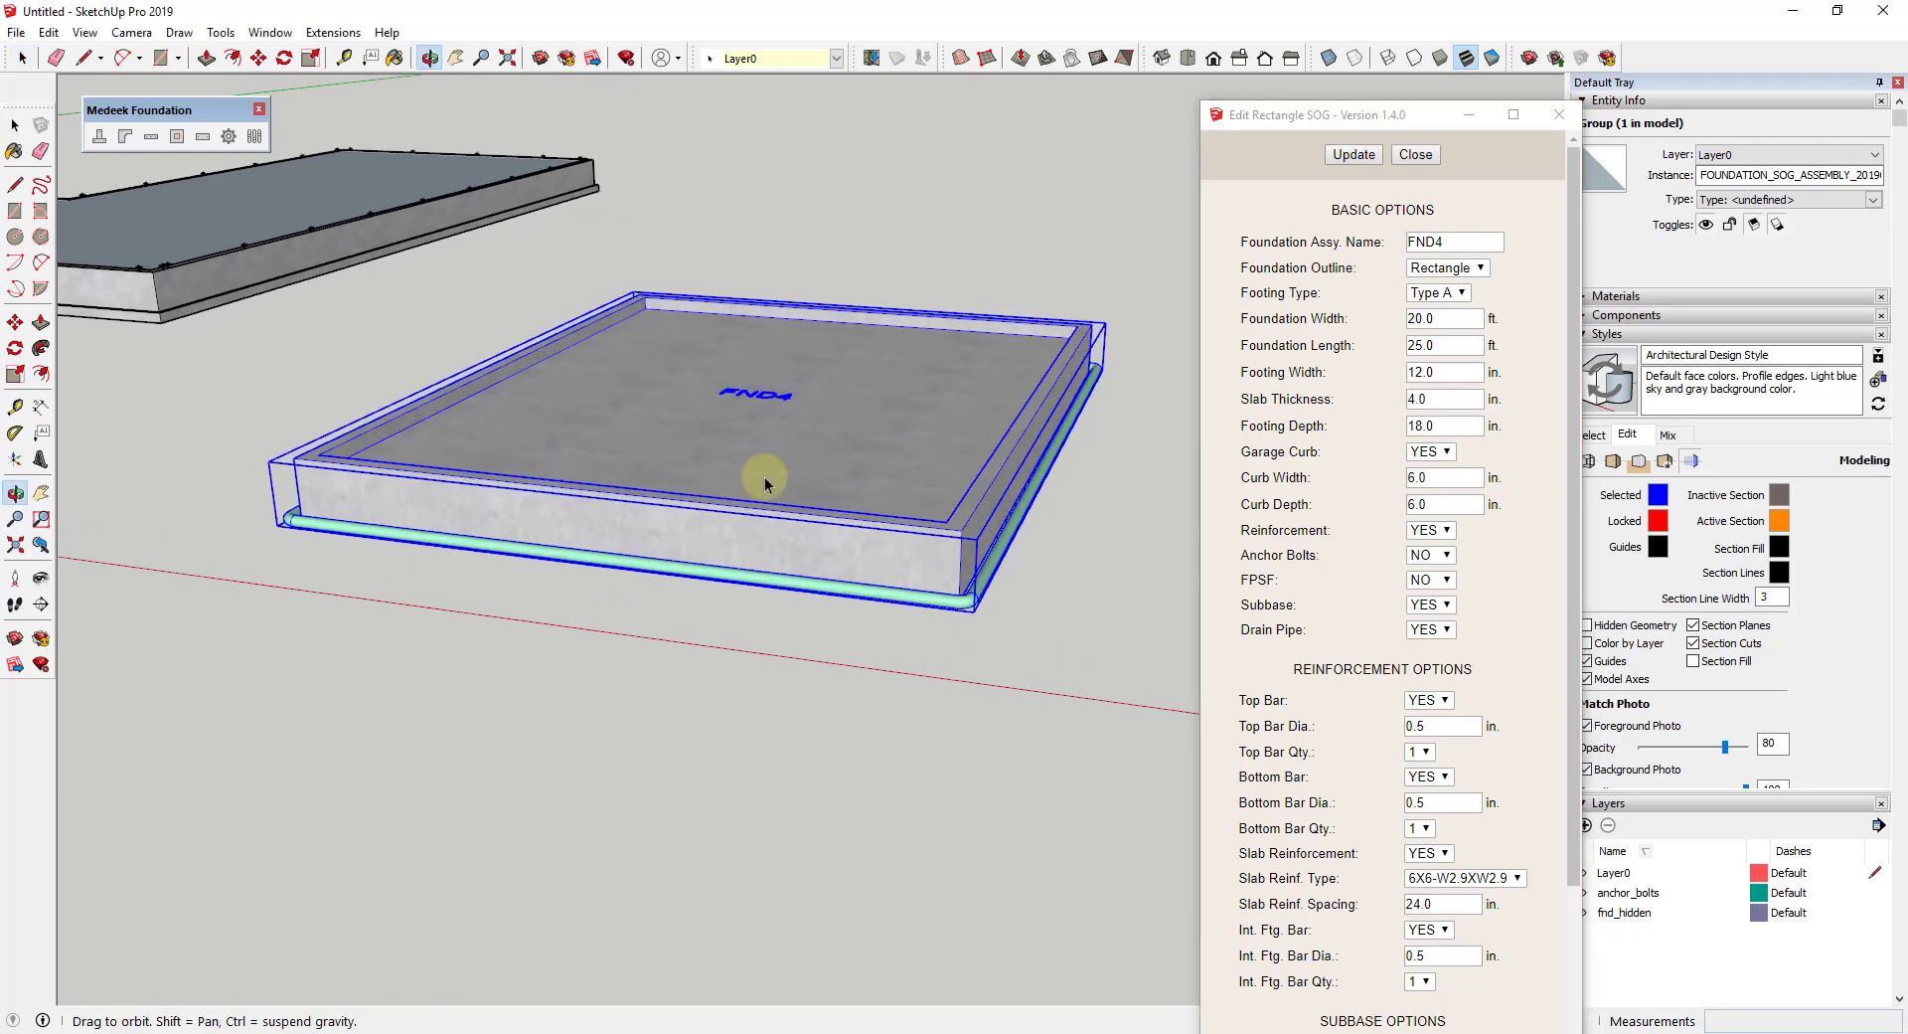
Step: Remove the garage curb from the rectangular slab and finish editing its parameters
click(1433, 453)
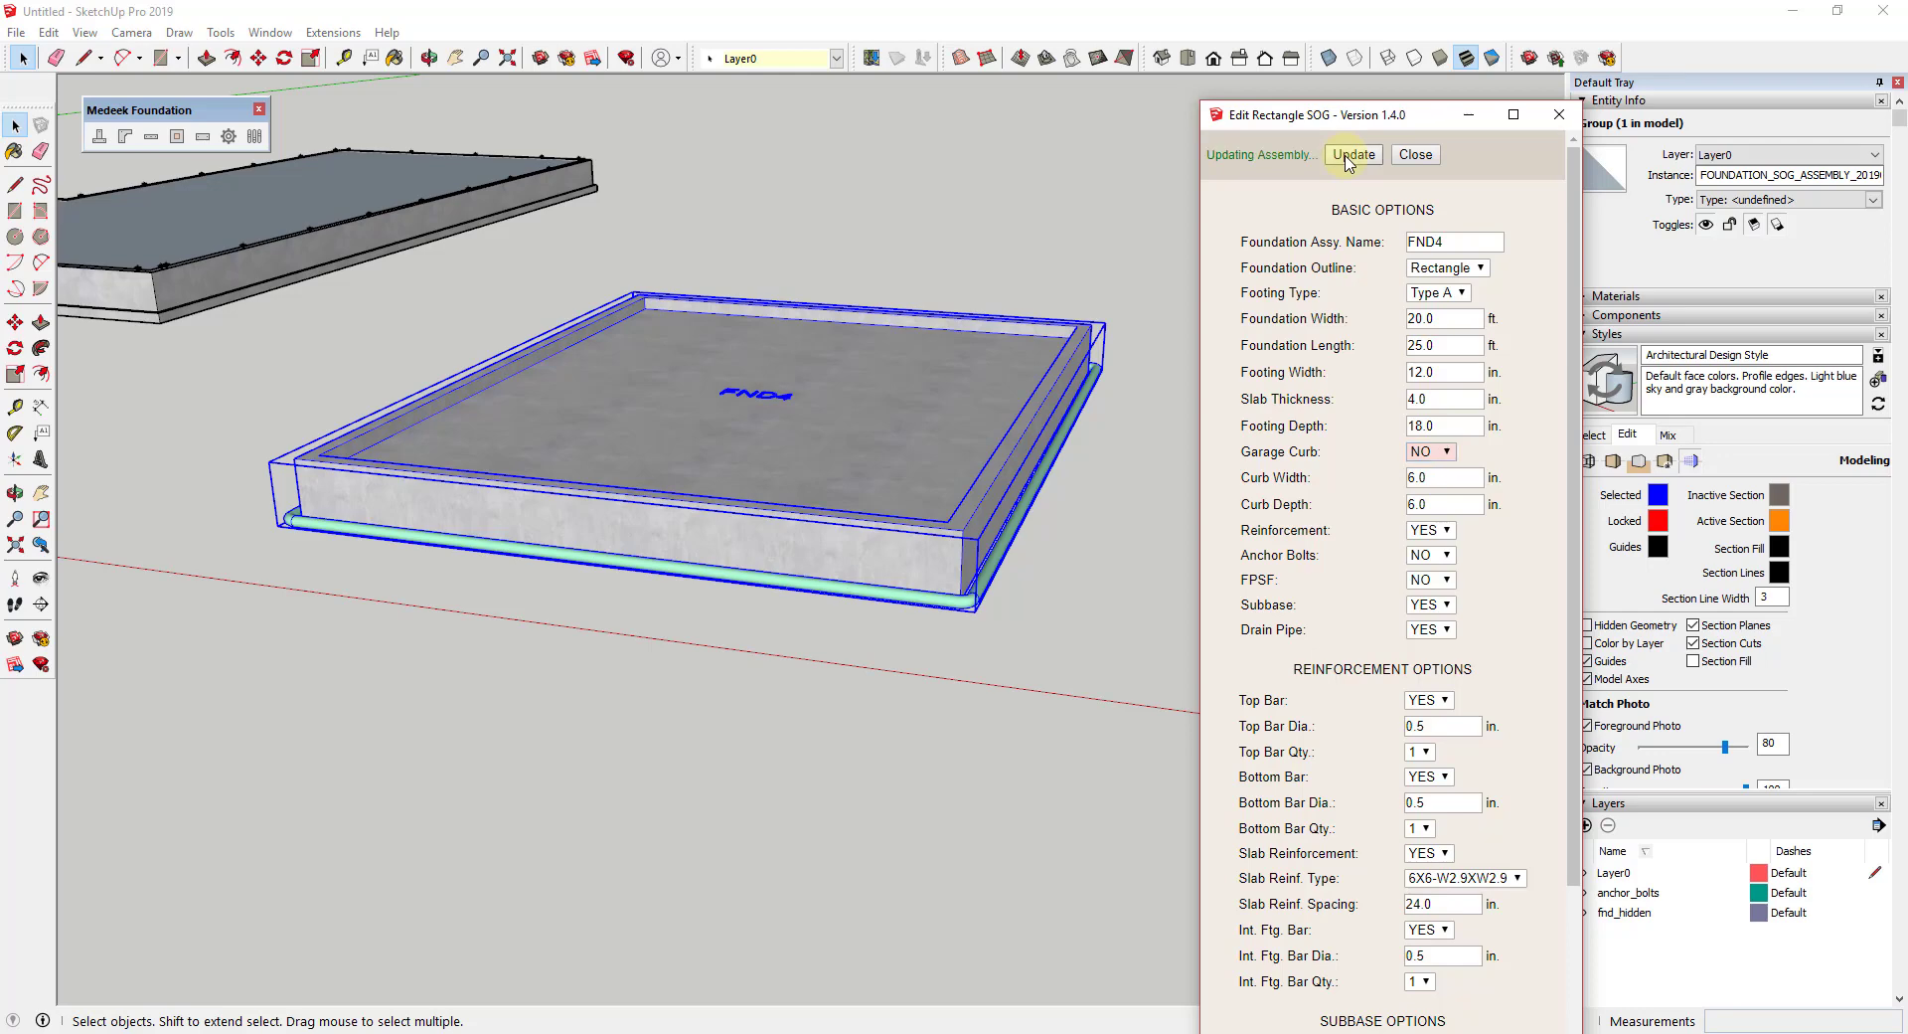
middle_drag(869, 430, 822, 474)
click(1558, 114)
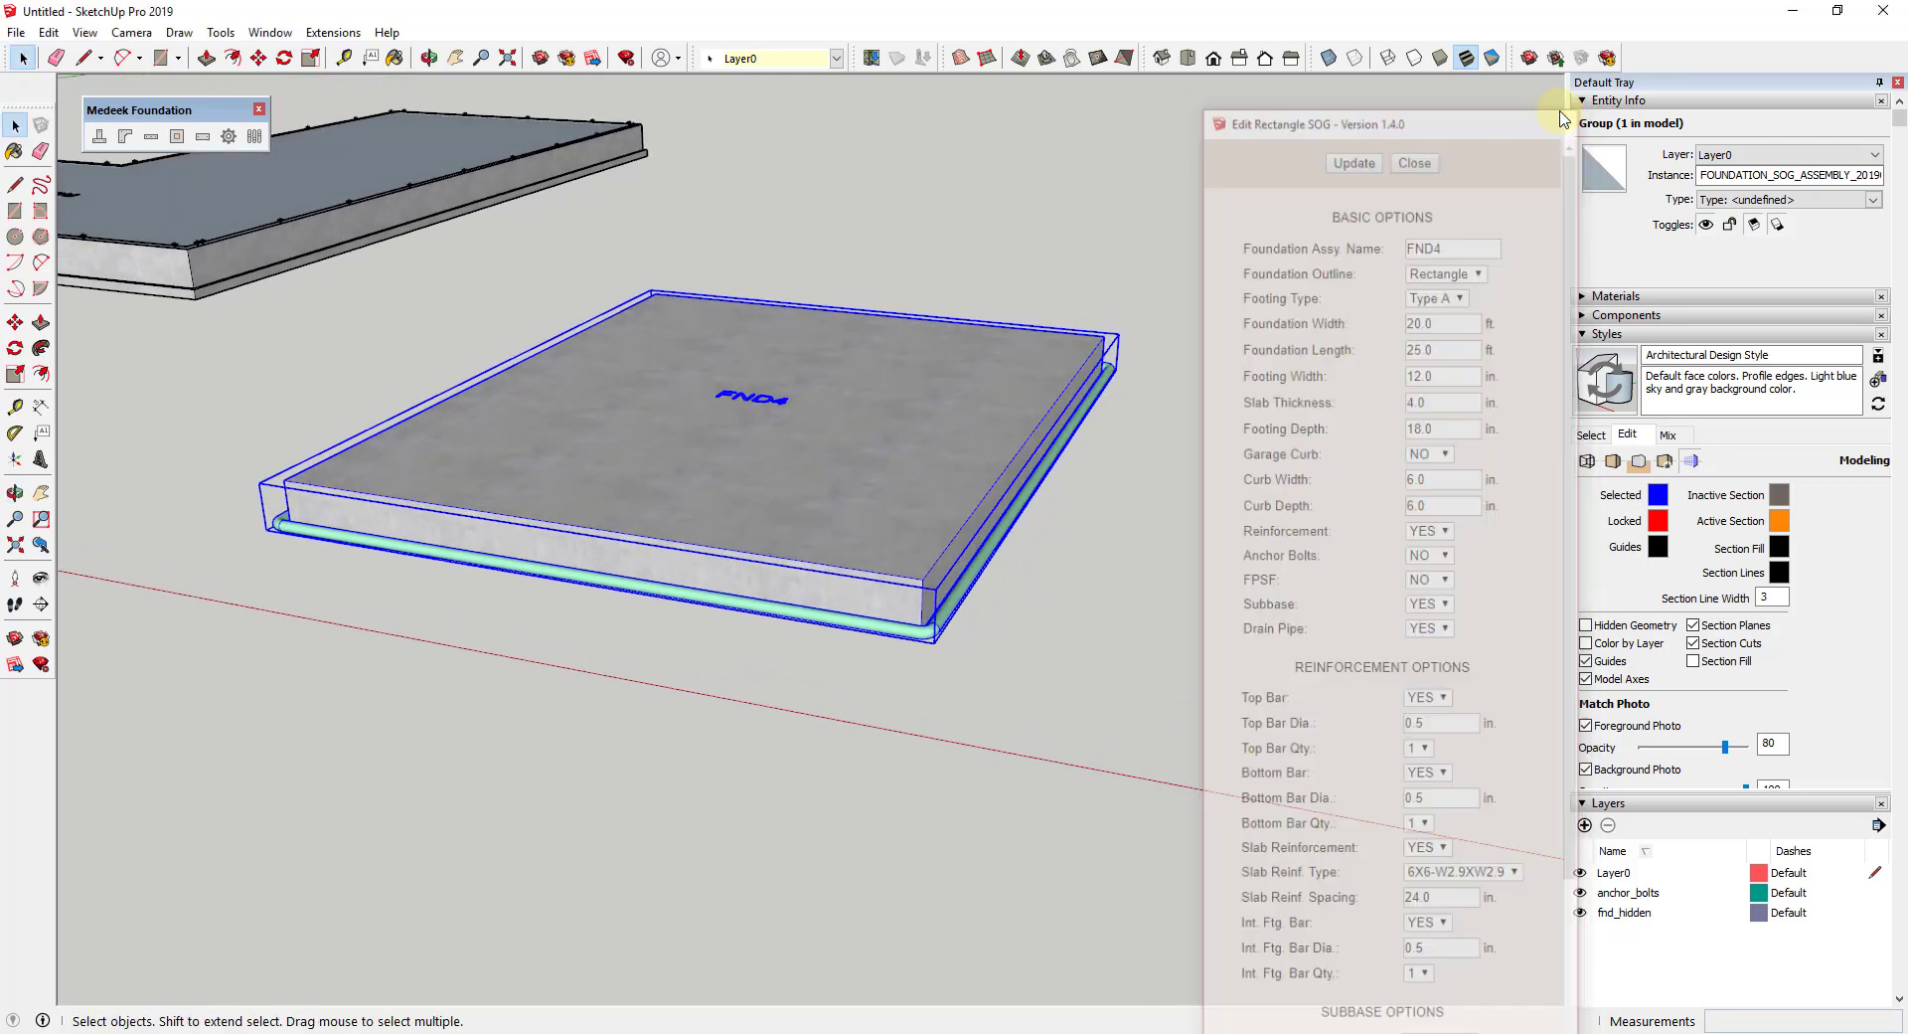
Step: Hide the Medeek Foundation toolbar and display the Medeek Wall toolbar in its place
middle_drag(904, 408, 263, 127)
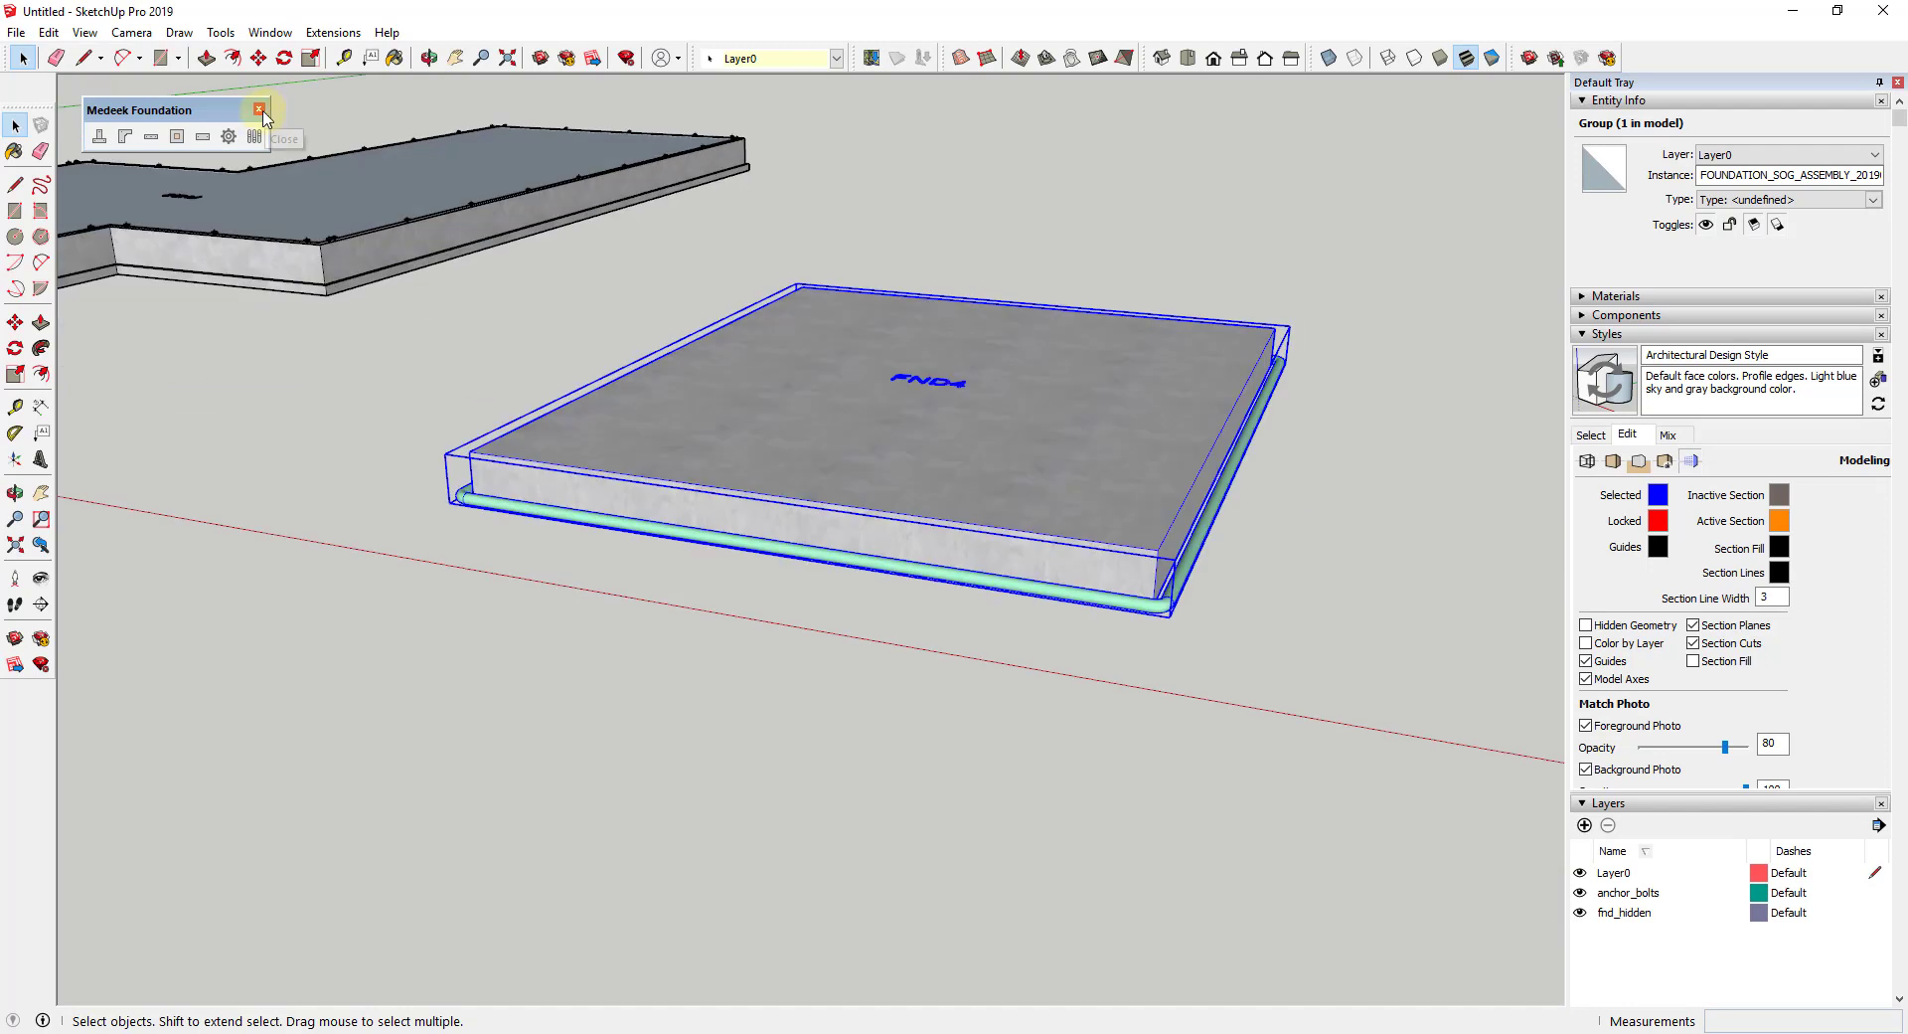
click(260, 109)
right_click(1690, 65)
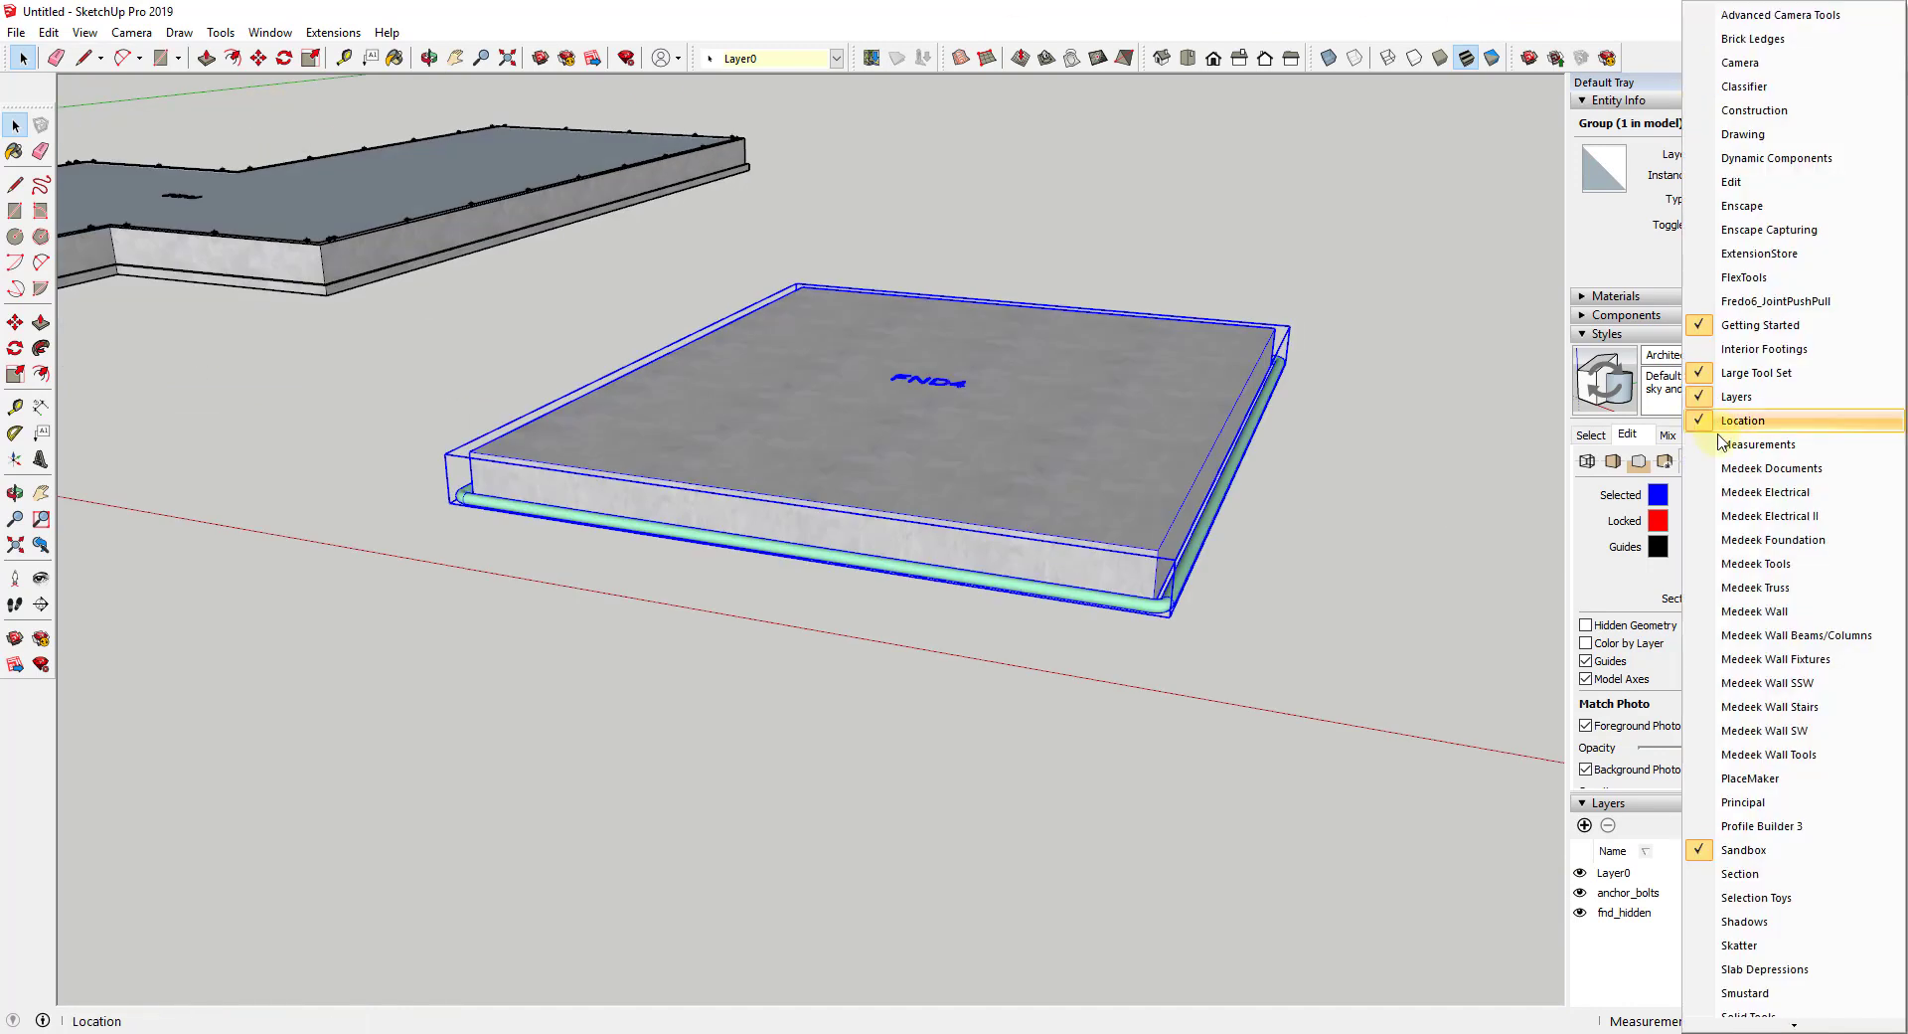
click(1754, 612)
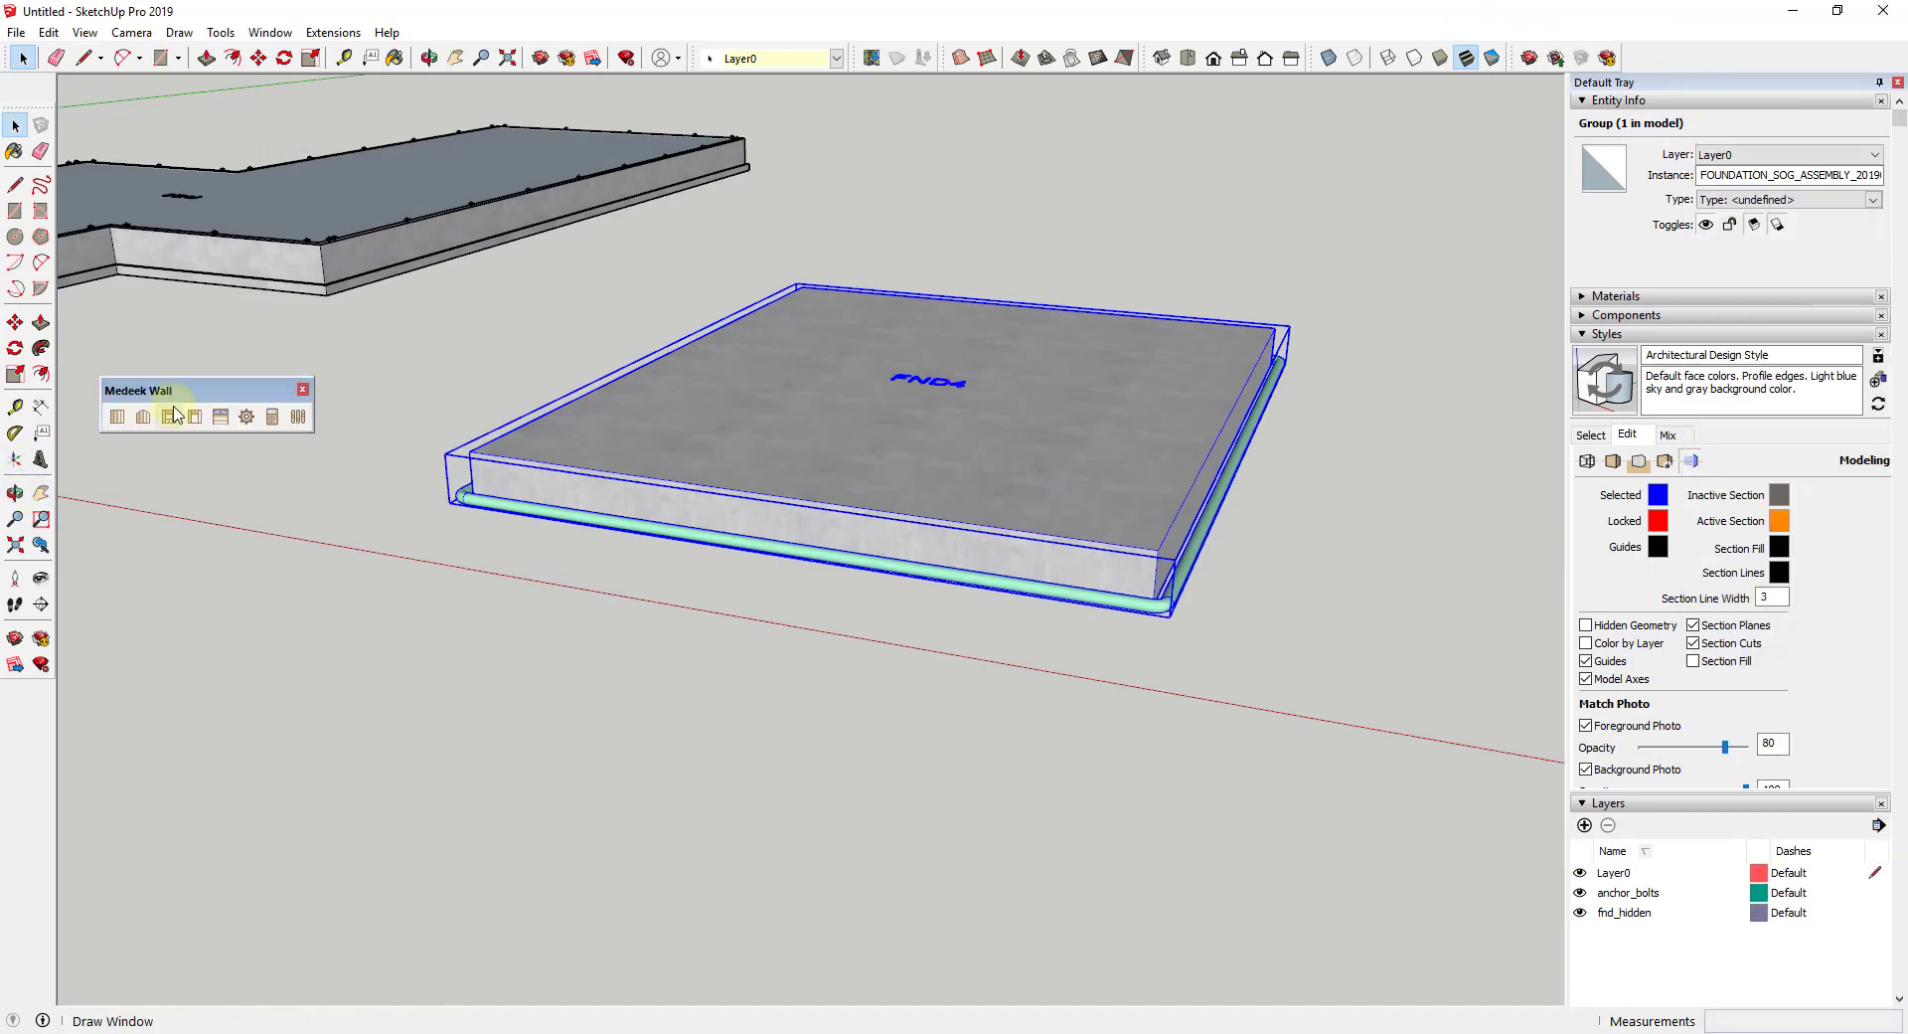
drag(171, 388, 204, 114)
Step: Display the Medeek Wall Stairs and Medeek Wall Beams/Columns toolbars and arrange them below the Medeek Wall toolbar
right_click(1689, 66)
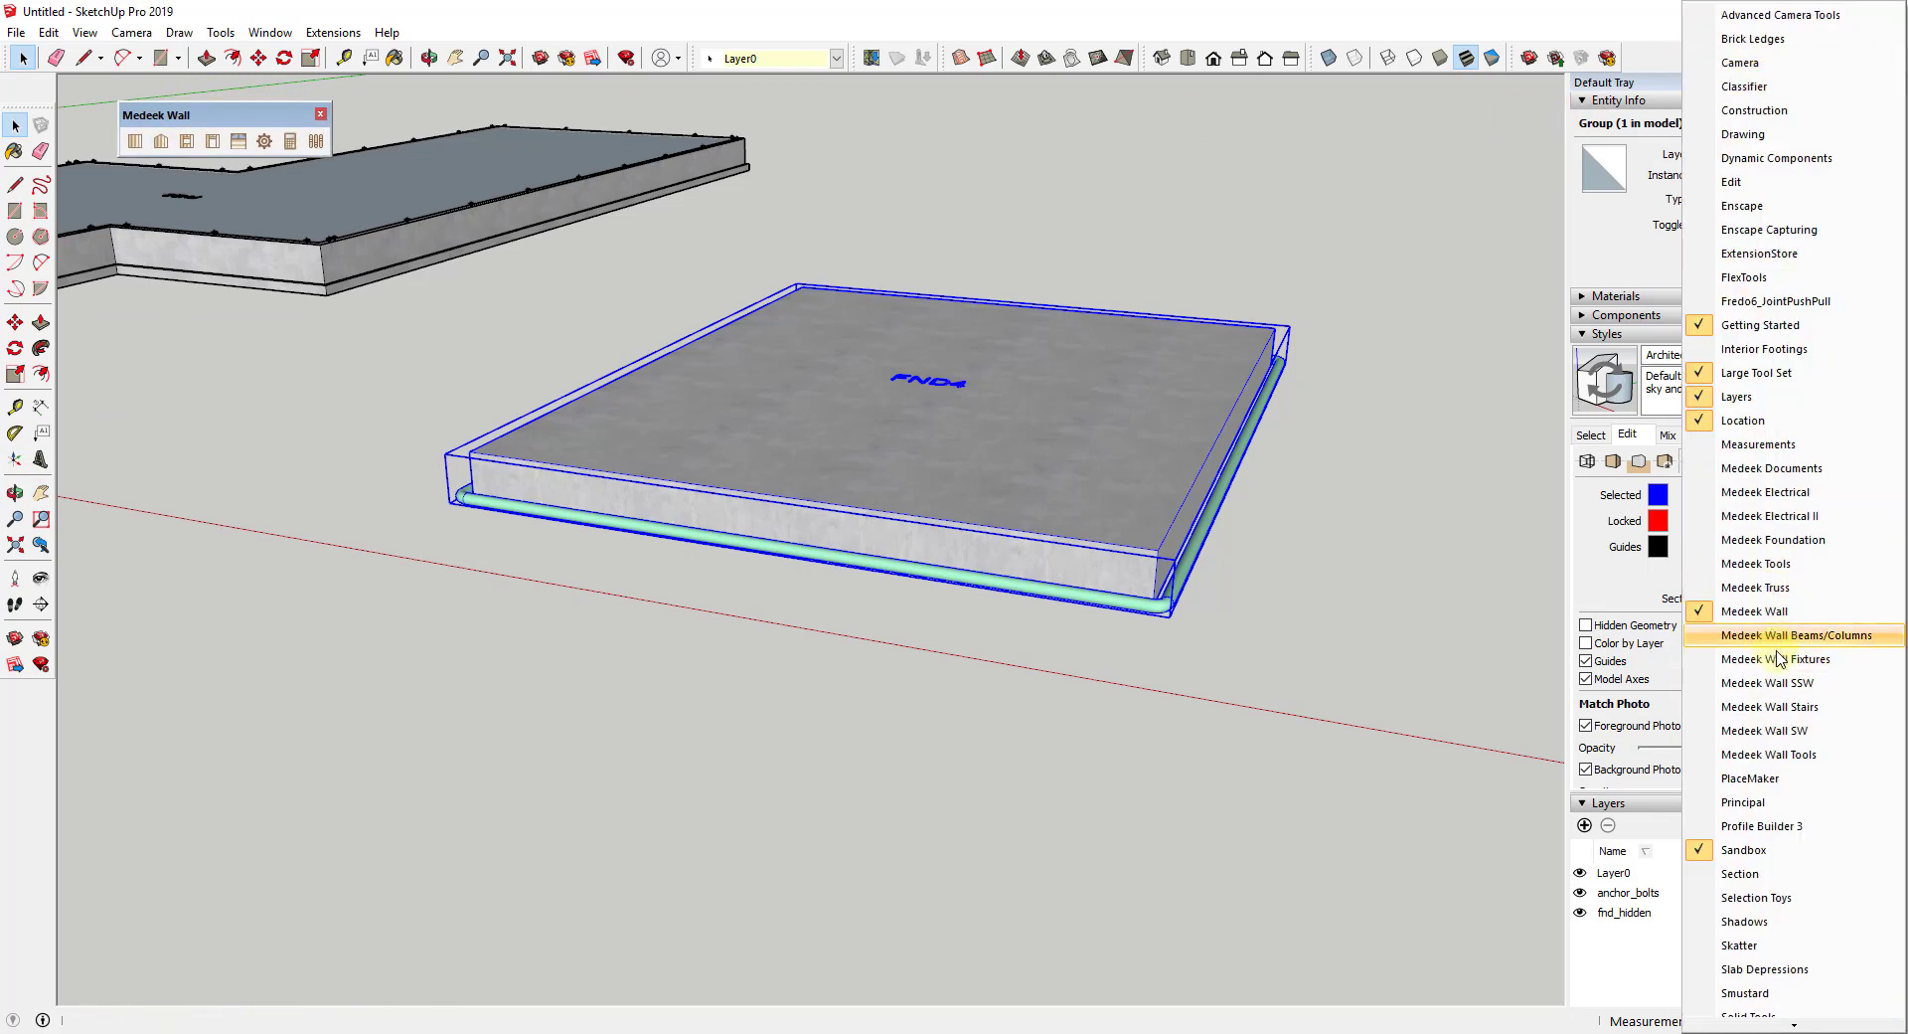
click(1777, 712)
drag(420, 246, 138, 196)
right_click(1686, 69)
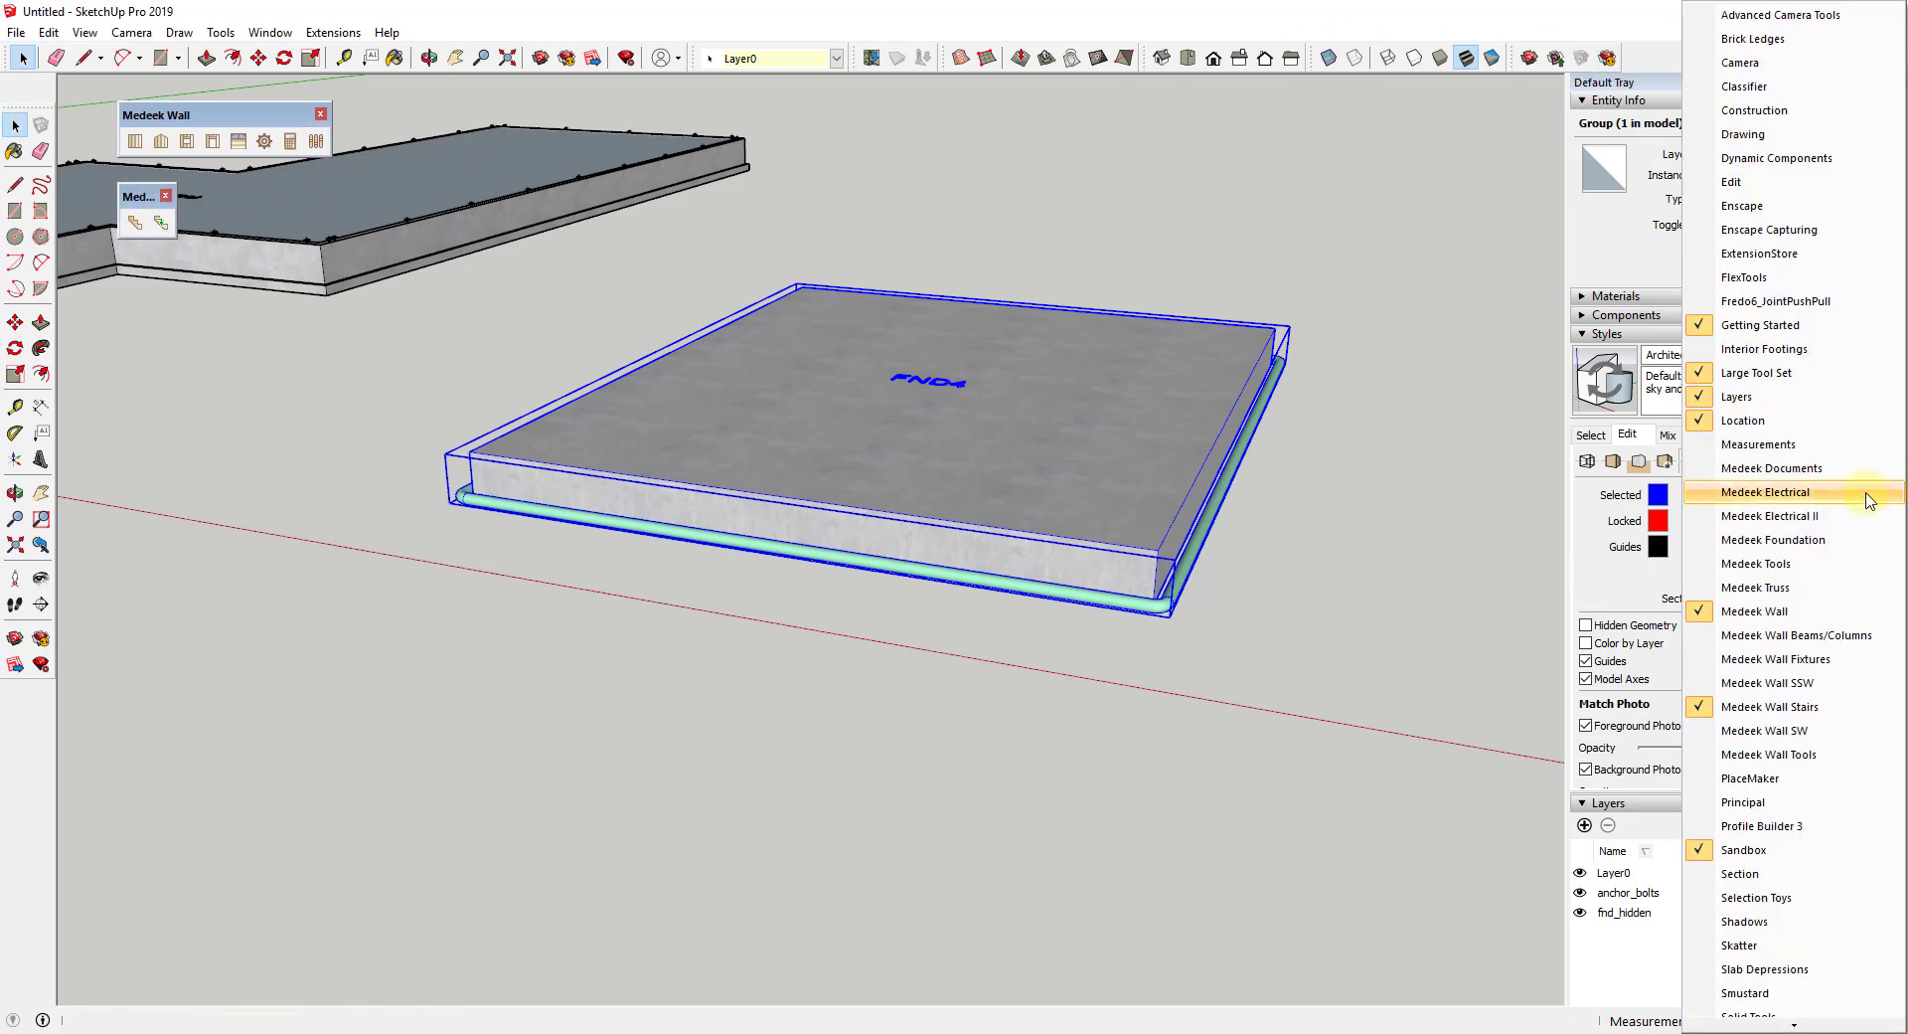
click(1796, 634)
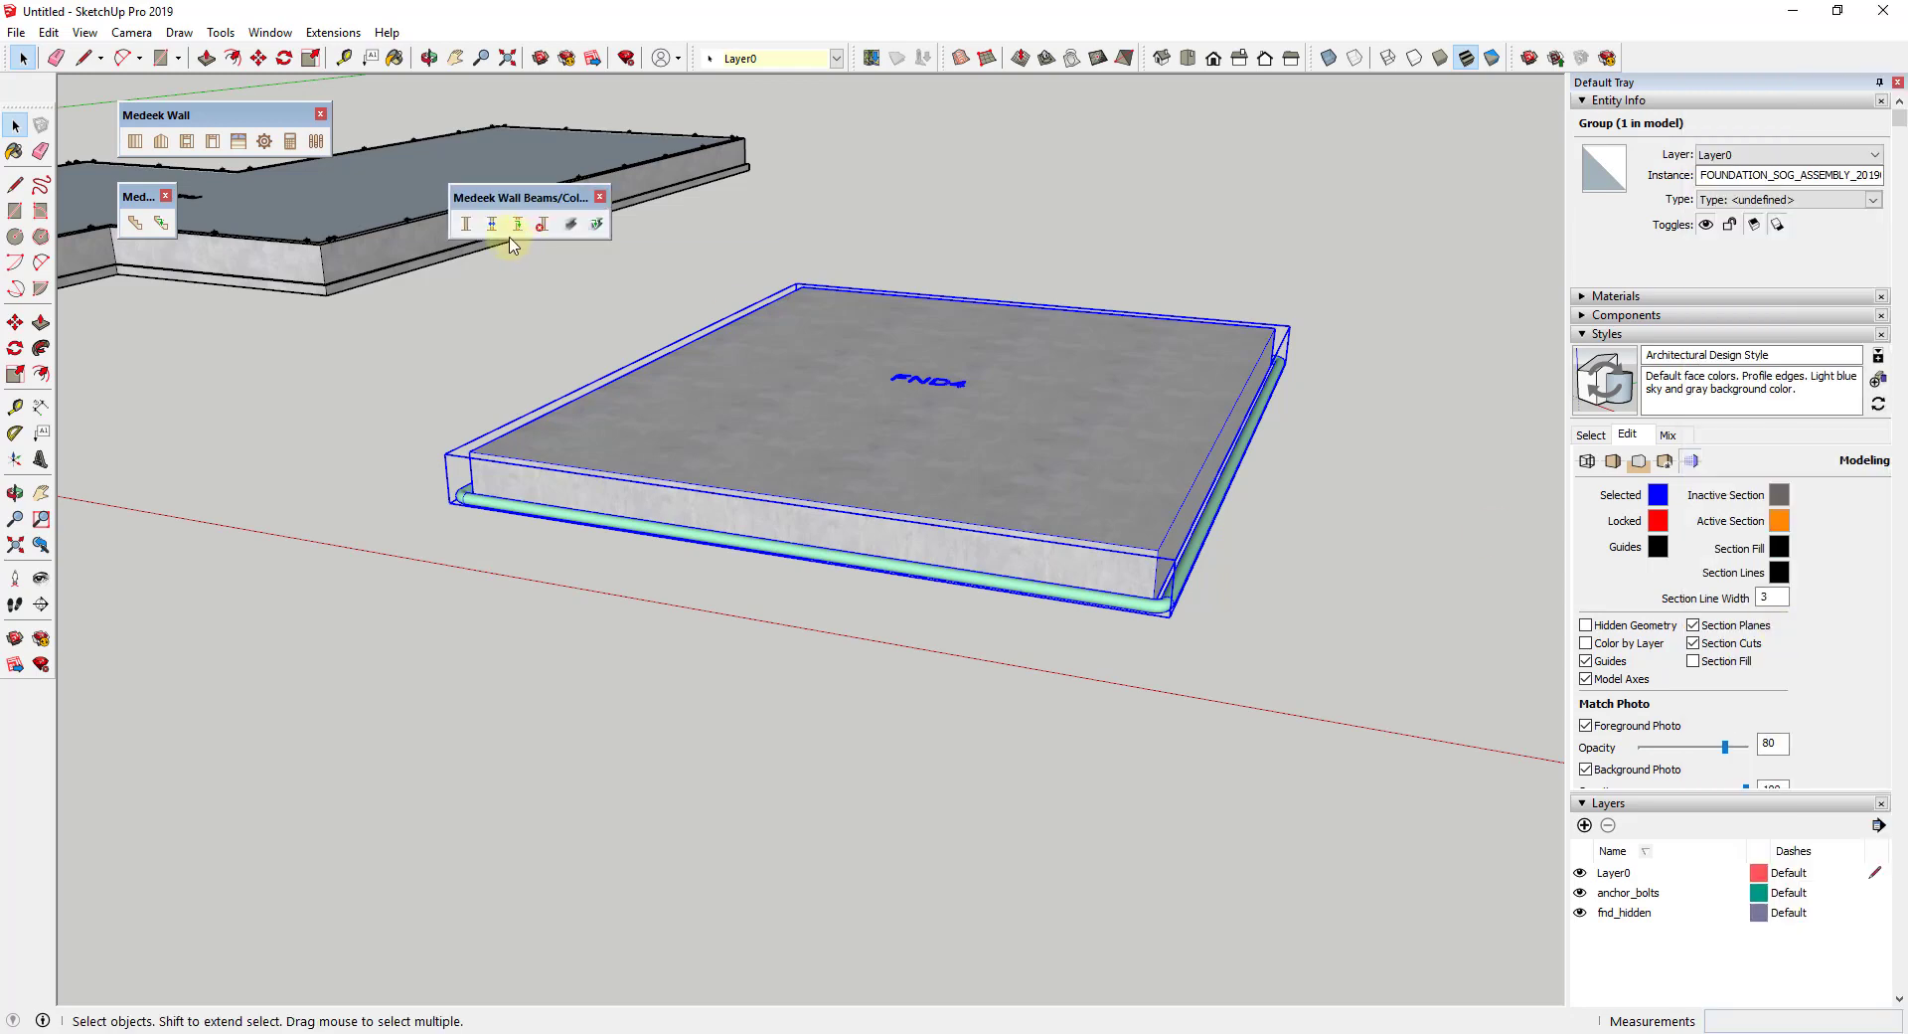
mouse_move(502, 192)
mouse_down()
mouse_move(161, 313)
mouse_move(156, 286)
mouse_up()
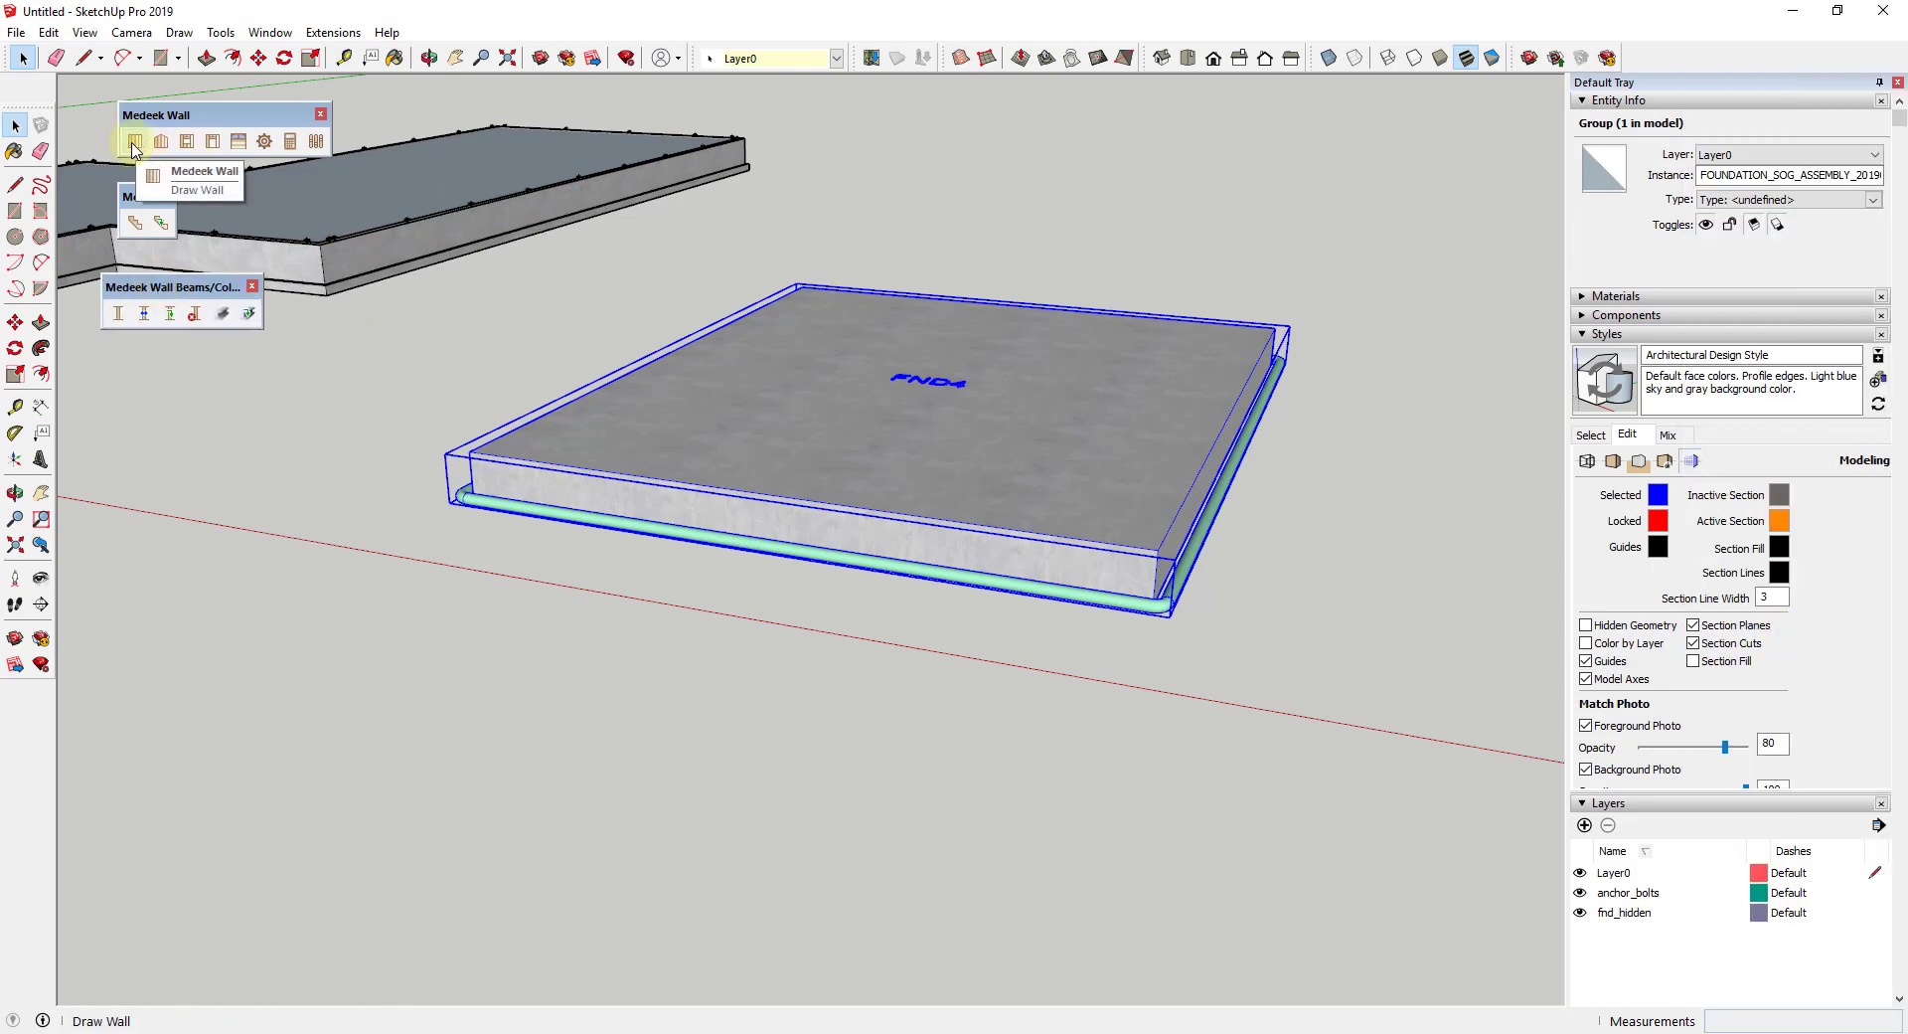
Step: Draw rectangular wall assemblies along one 25 ft side and the adjoining 20 ft side of the slab
click(135, 144)
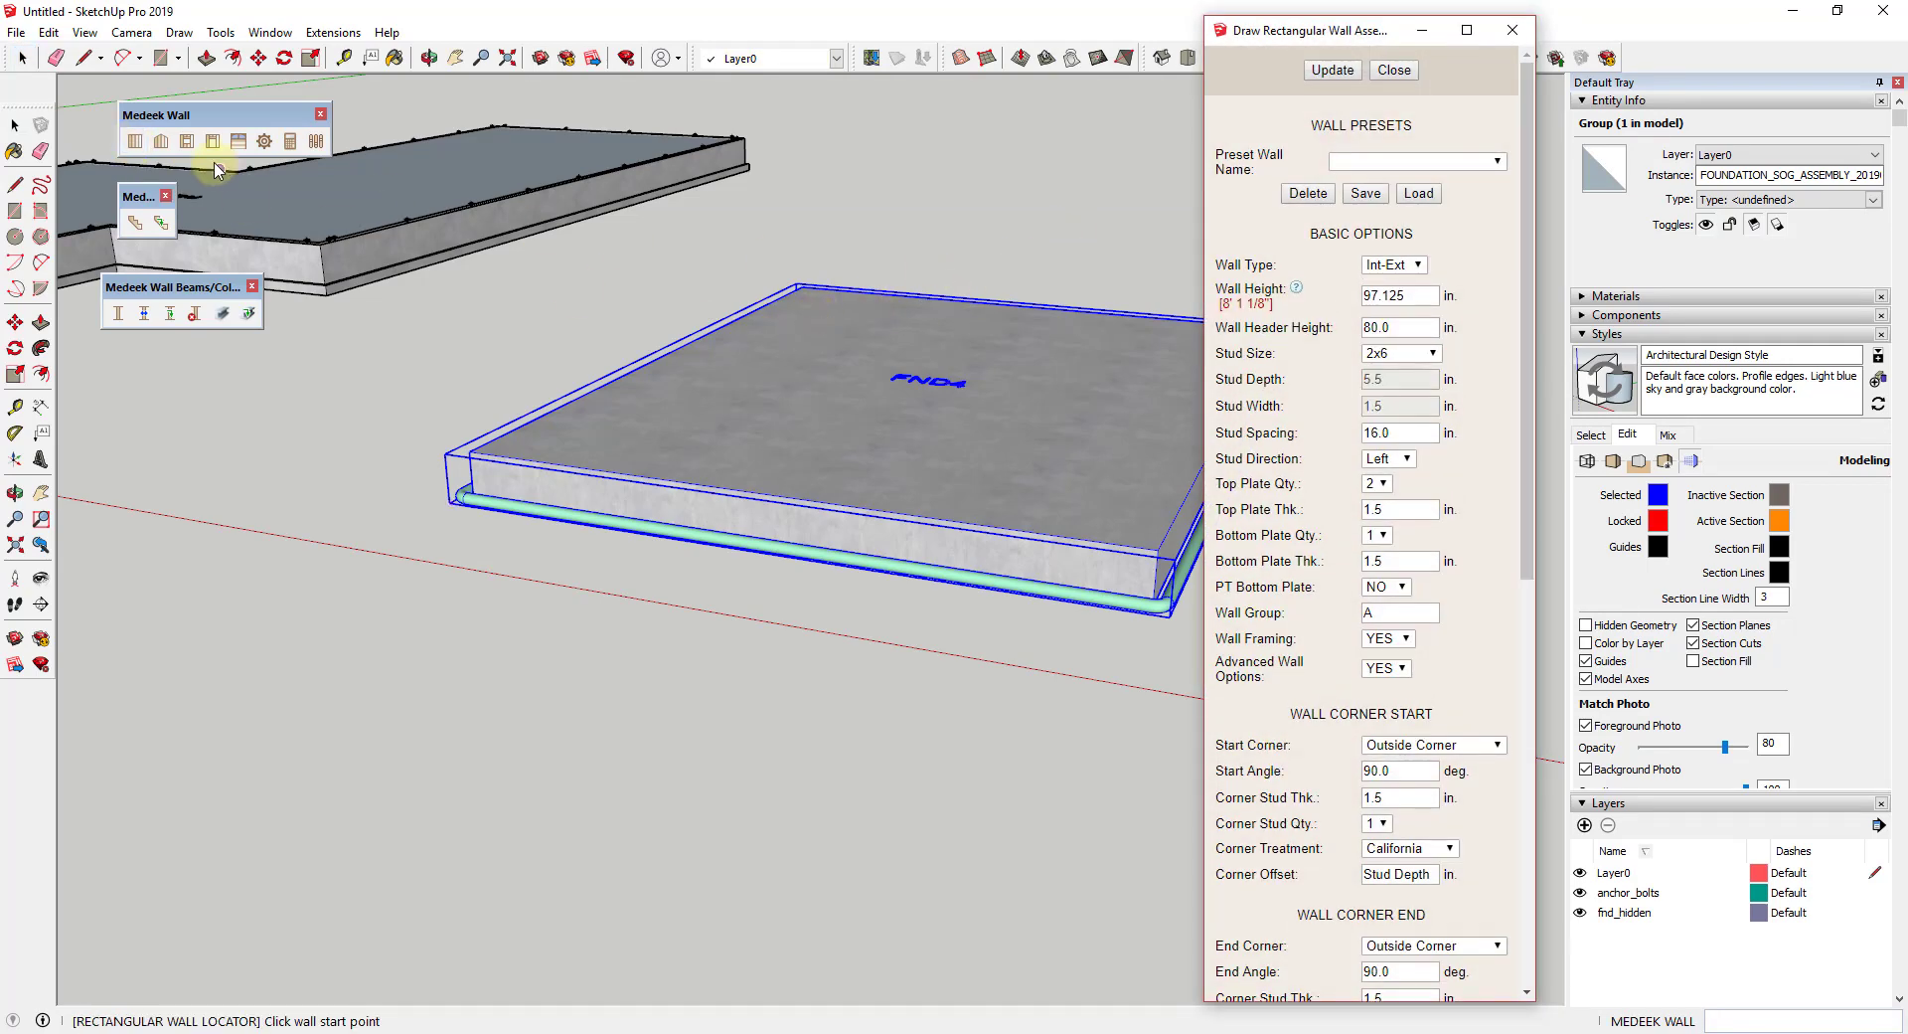
middle_drag(899, 408, 776, 290)
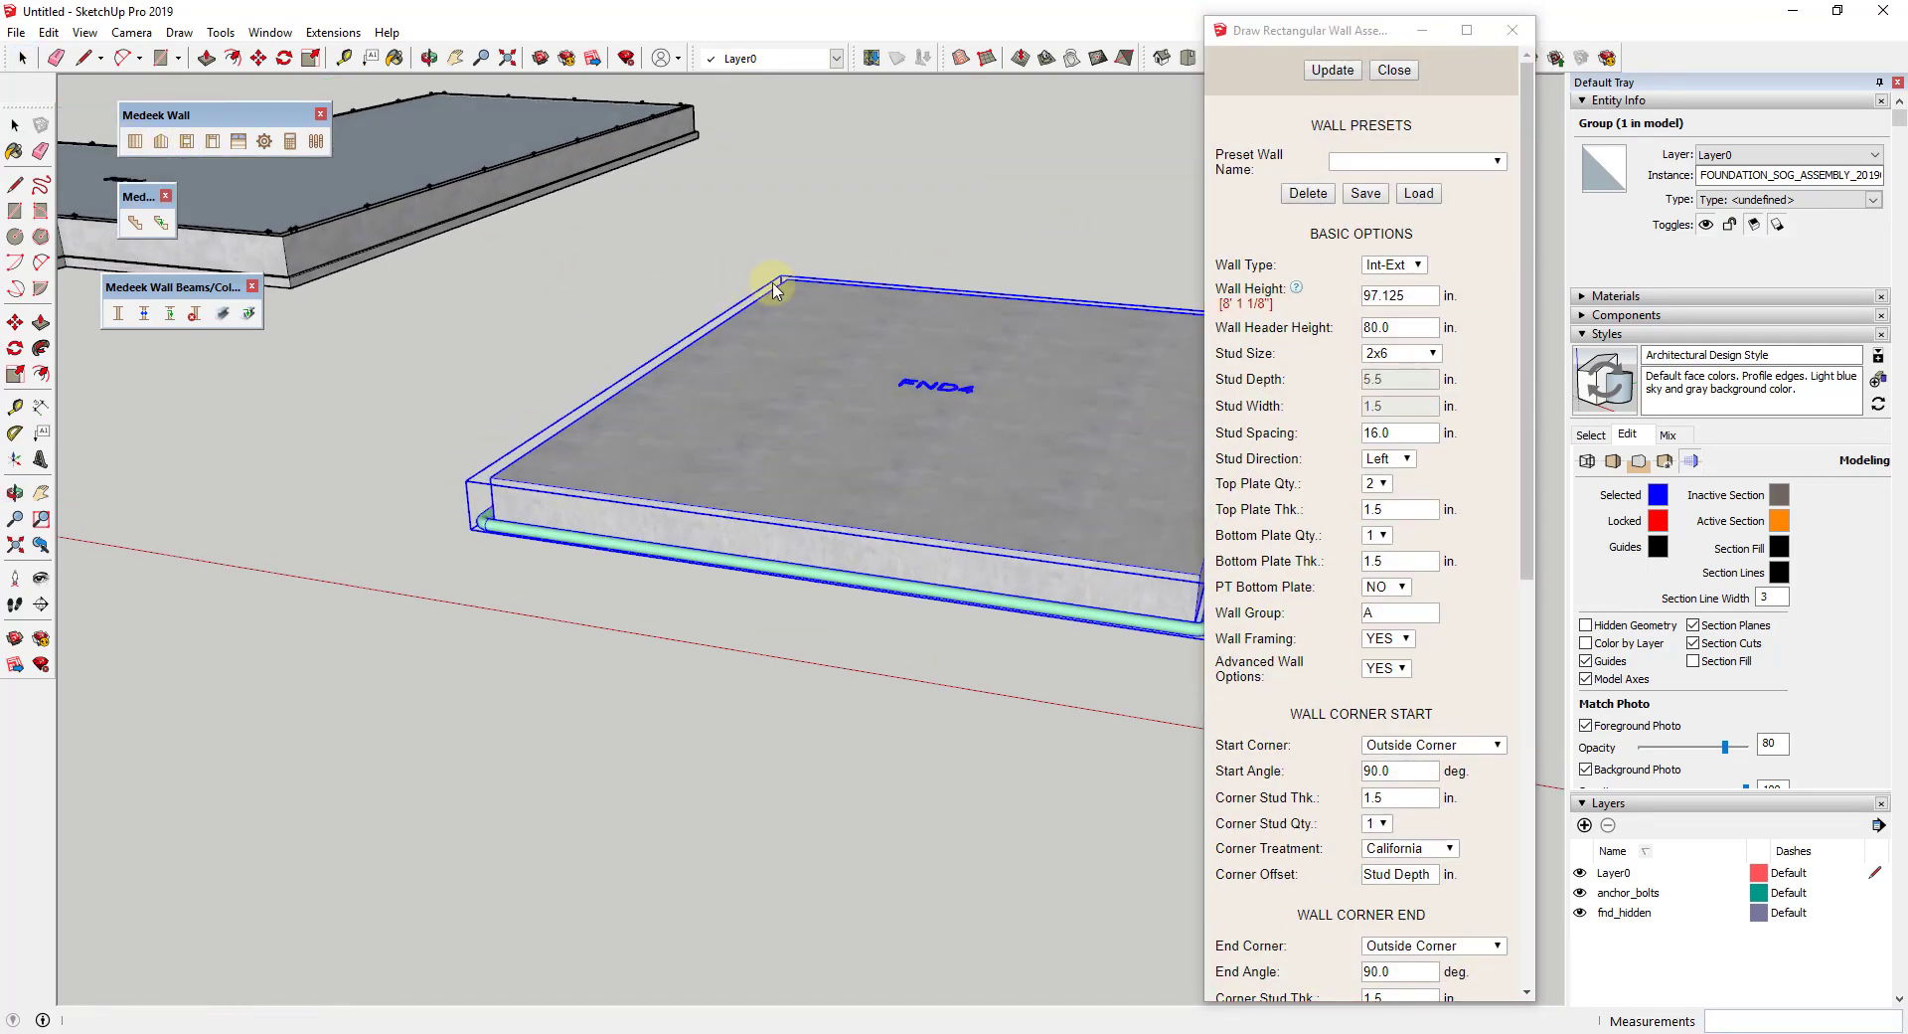
click(788, 281)
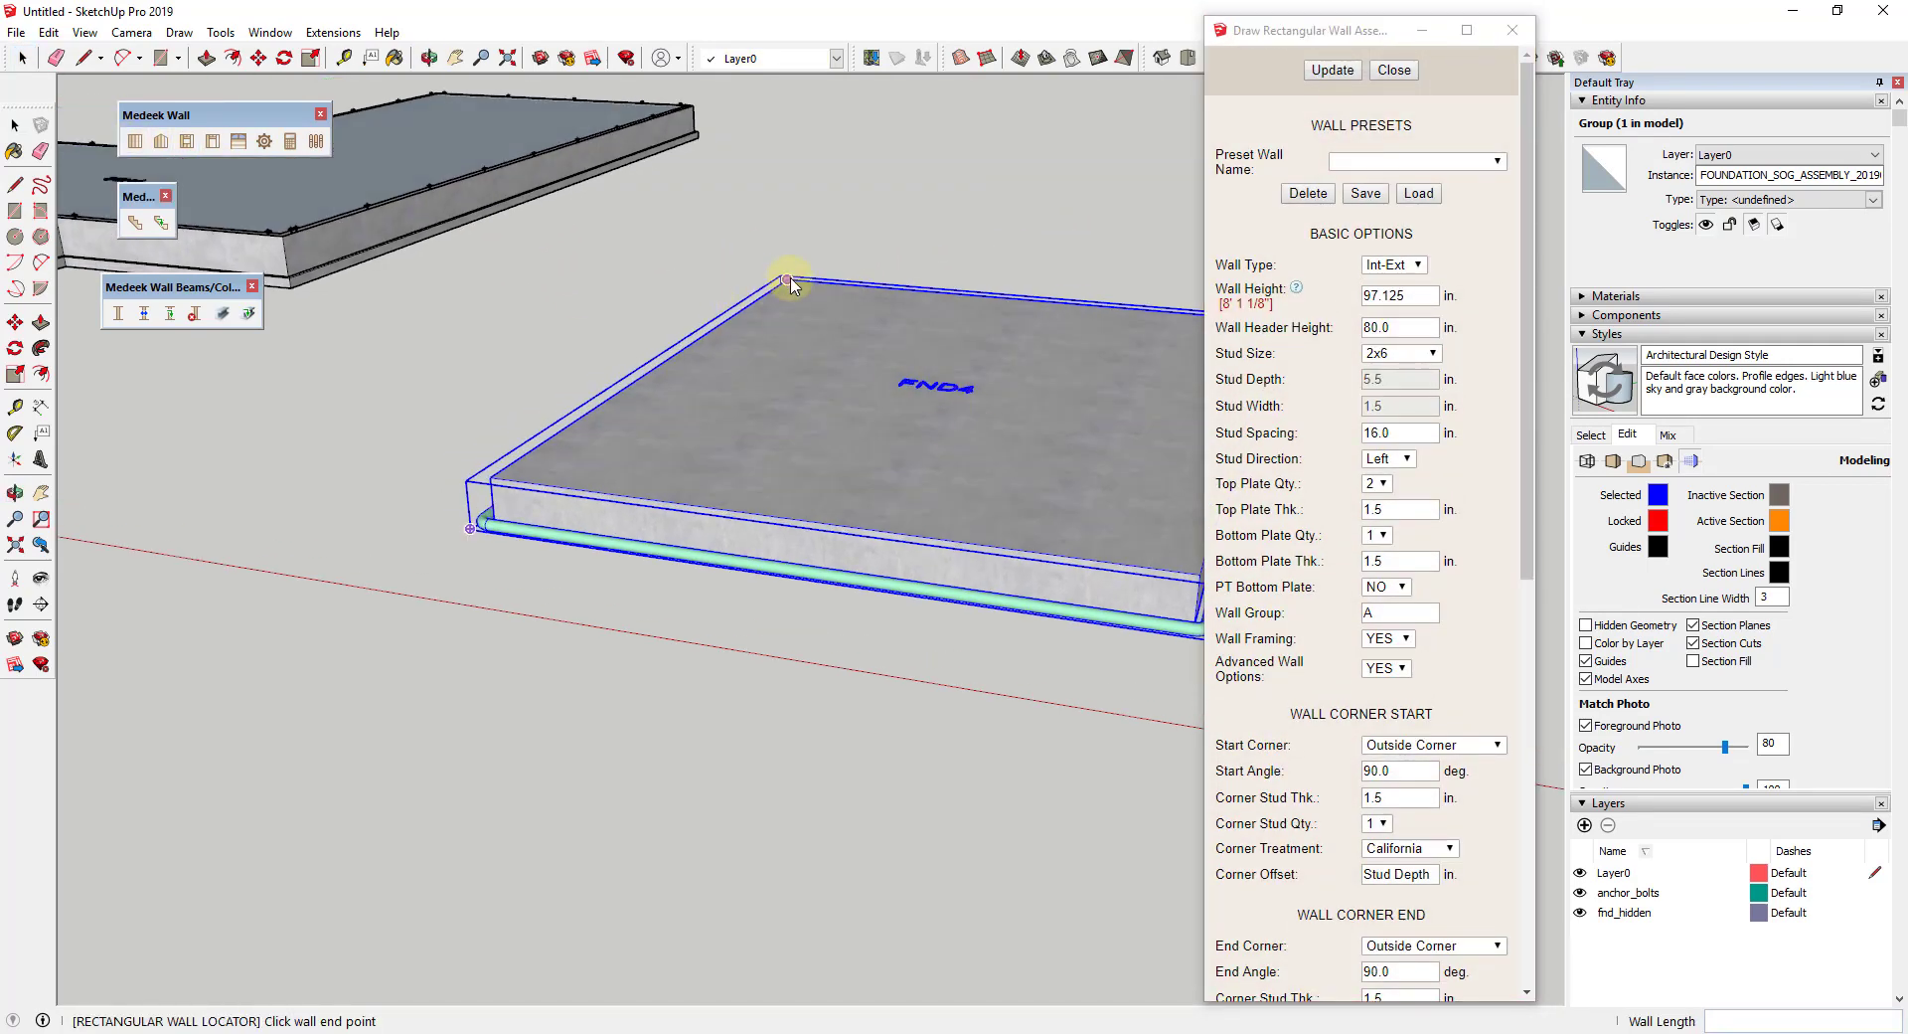
click(494, 487)
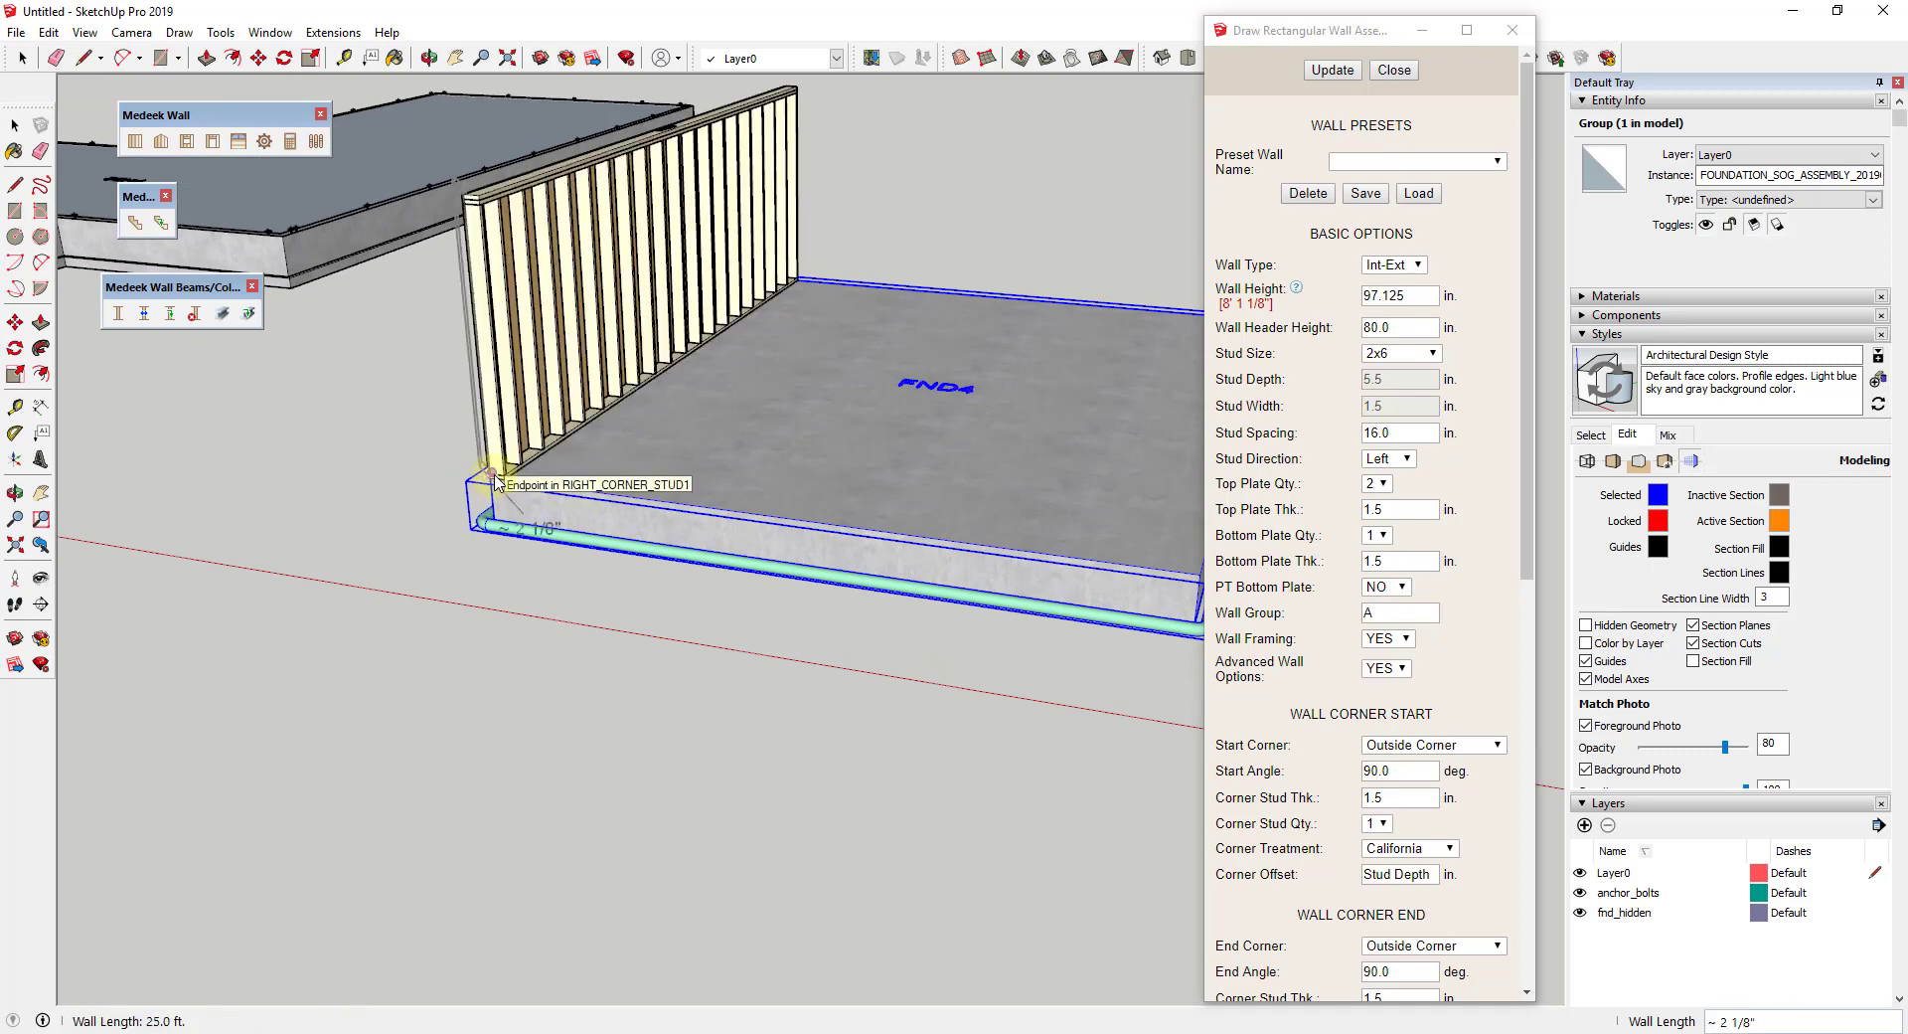
scroll(487, 485, down, 2)
click(915, 535)
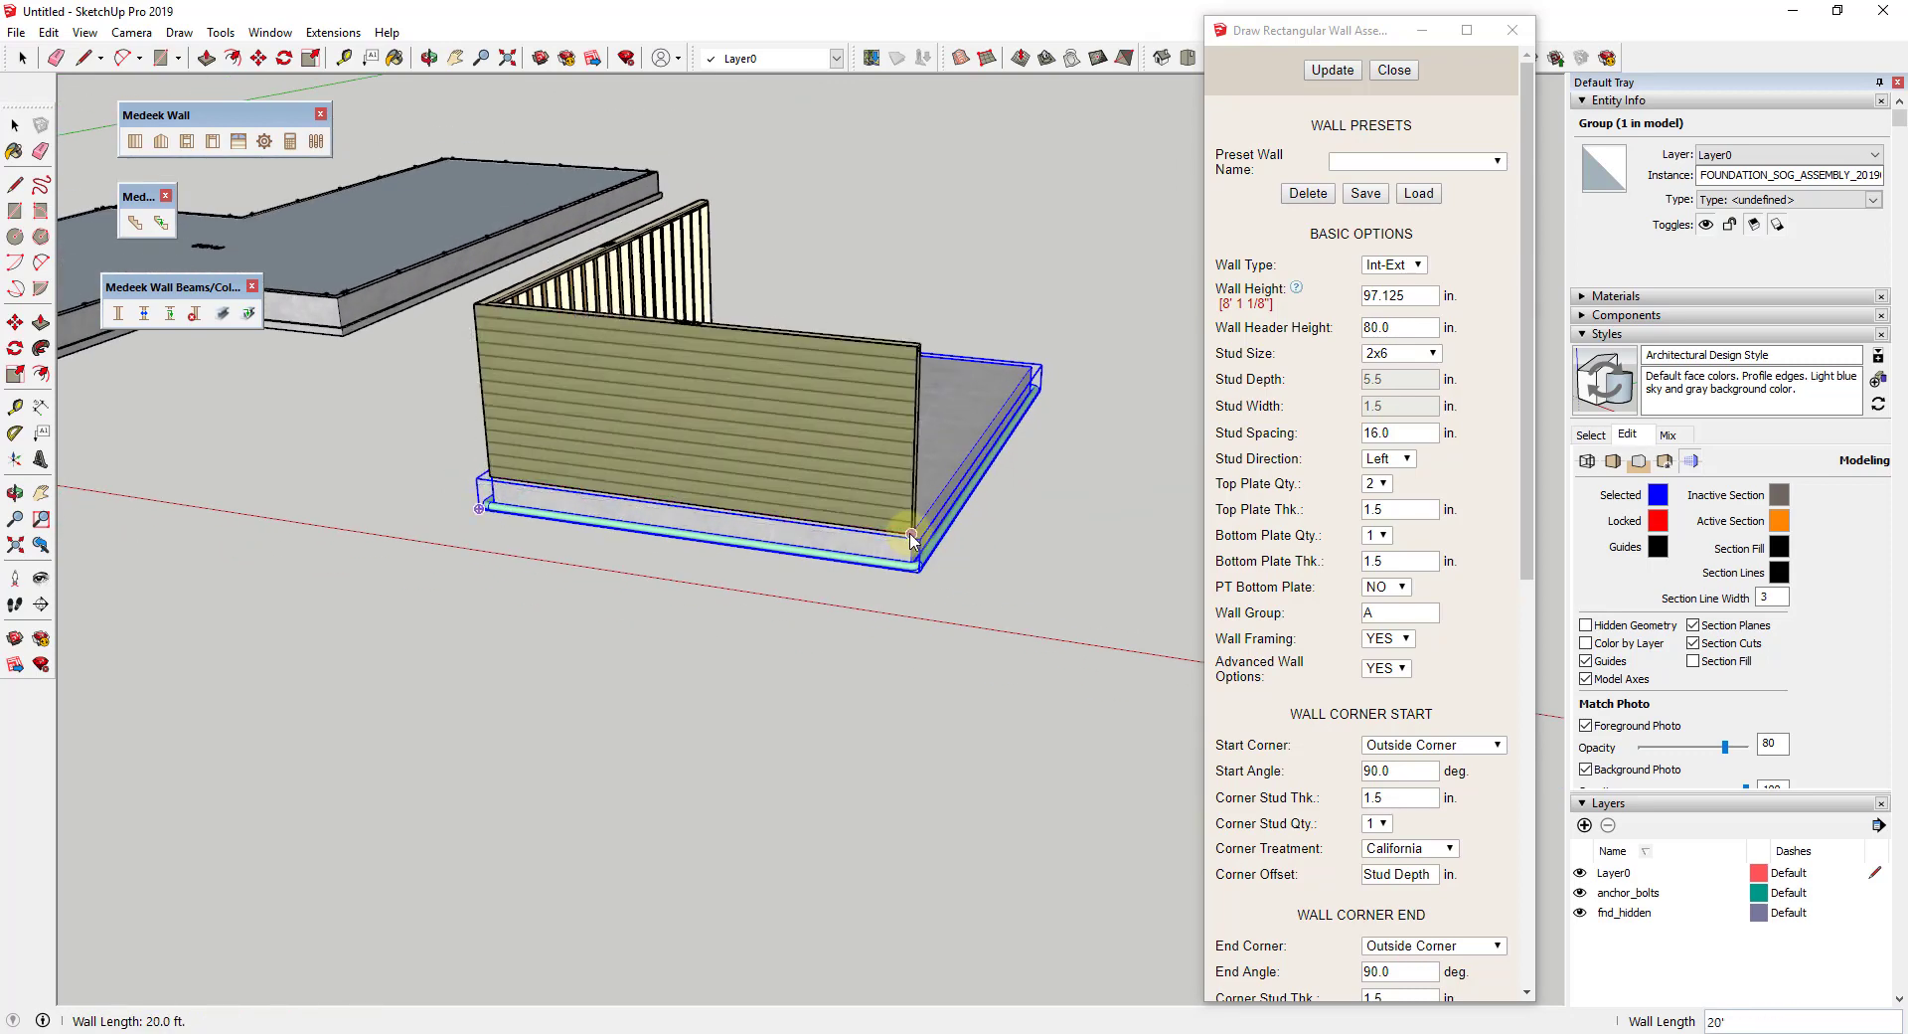
Step: Draw walls along the slab's remaining 25 ft and 20 ft sides to close the rectangular enclosure
click(1036, 373)
middle_drag(1073, 361, 676, 448)
scroll(1138, 425, up, 5)
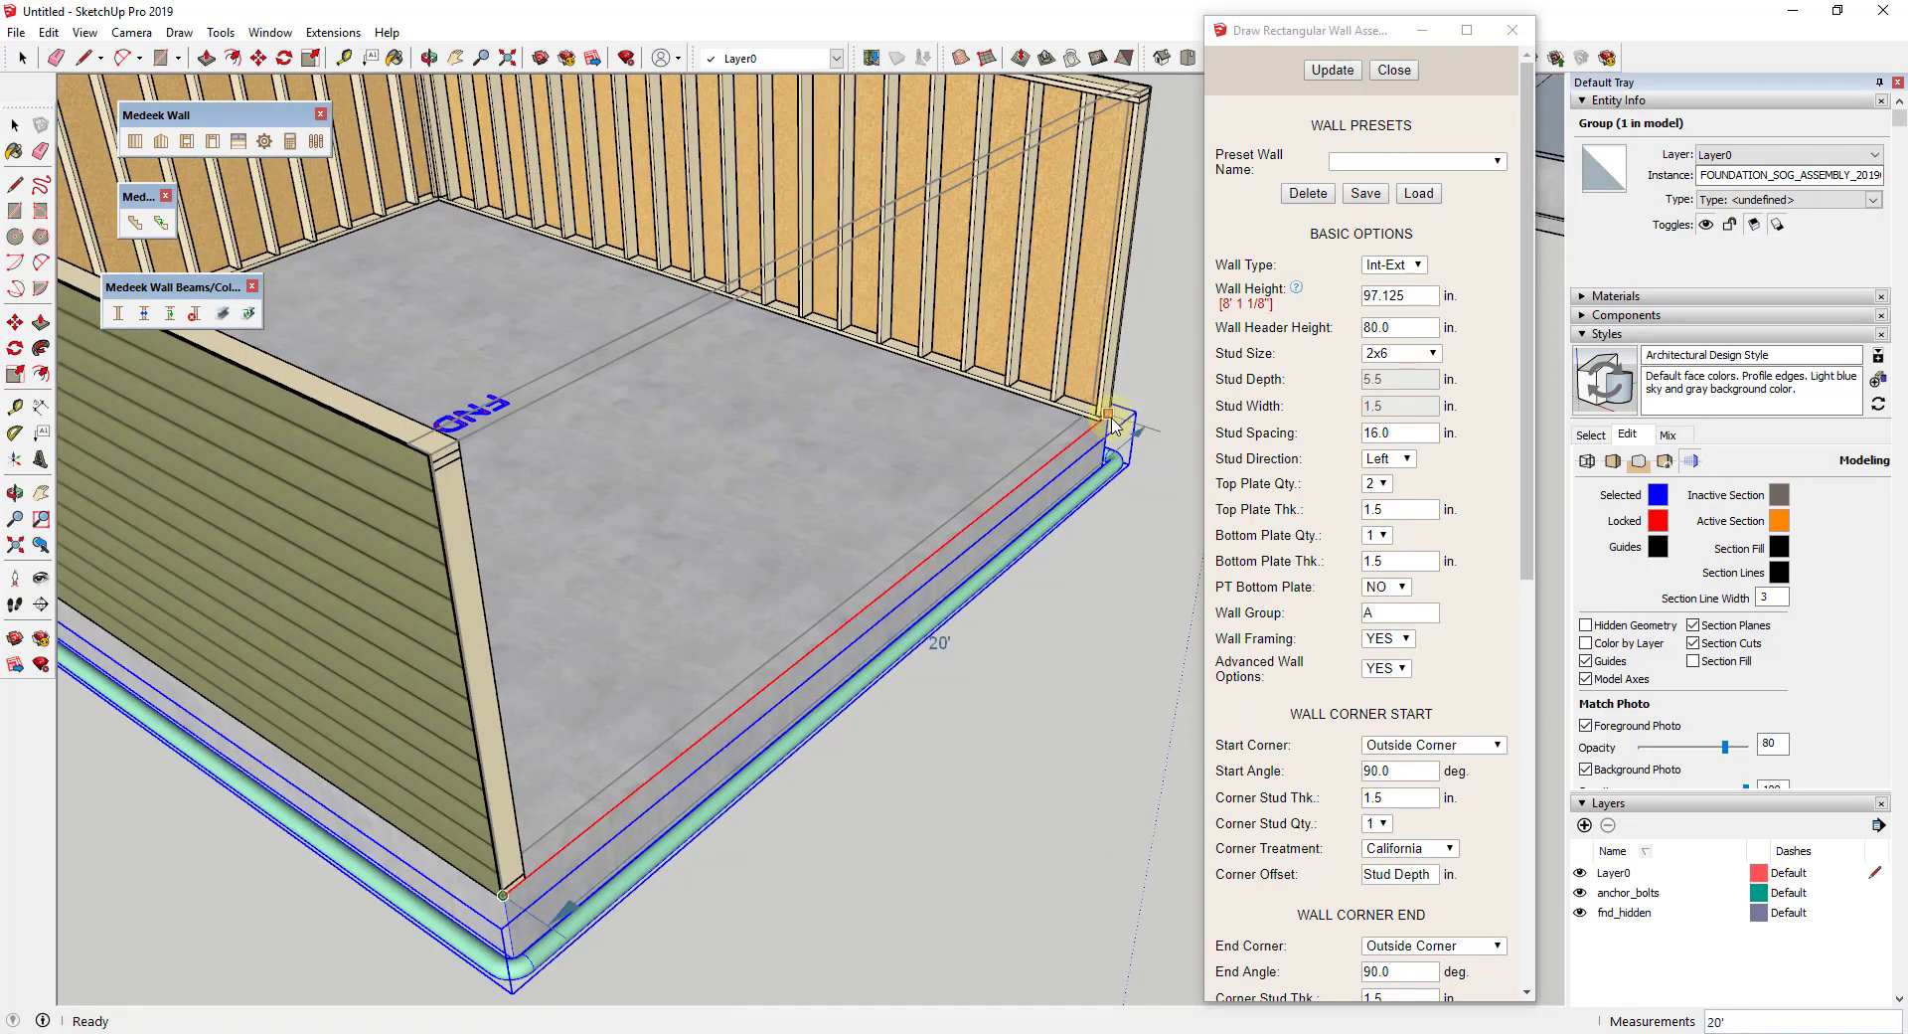
scroll(1113, 422, up, 3)
scroll(1115, 418, up, 4)
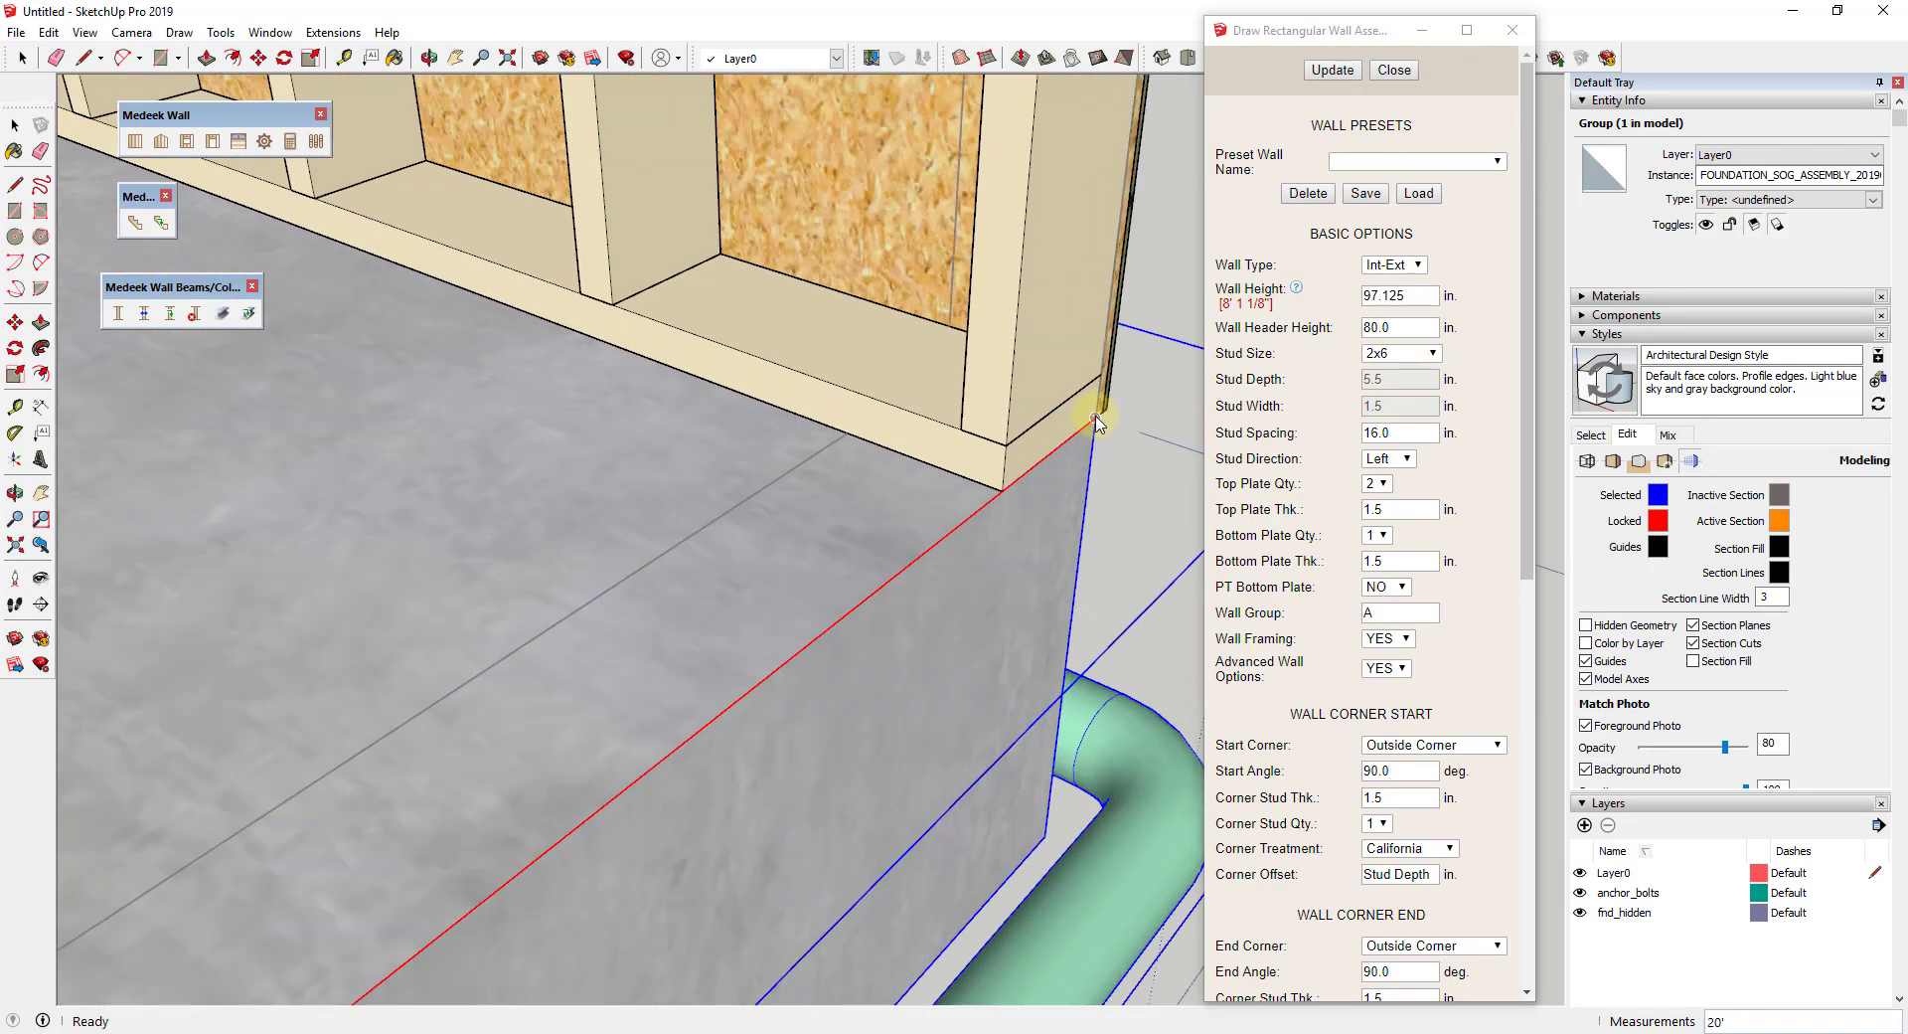
click(1098, 422)
scroll(1098, 422, down, 10)
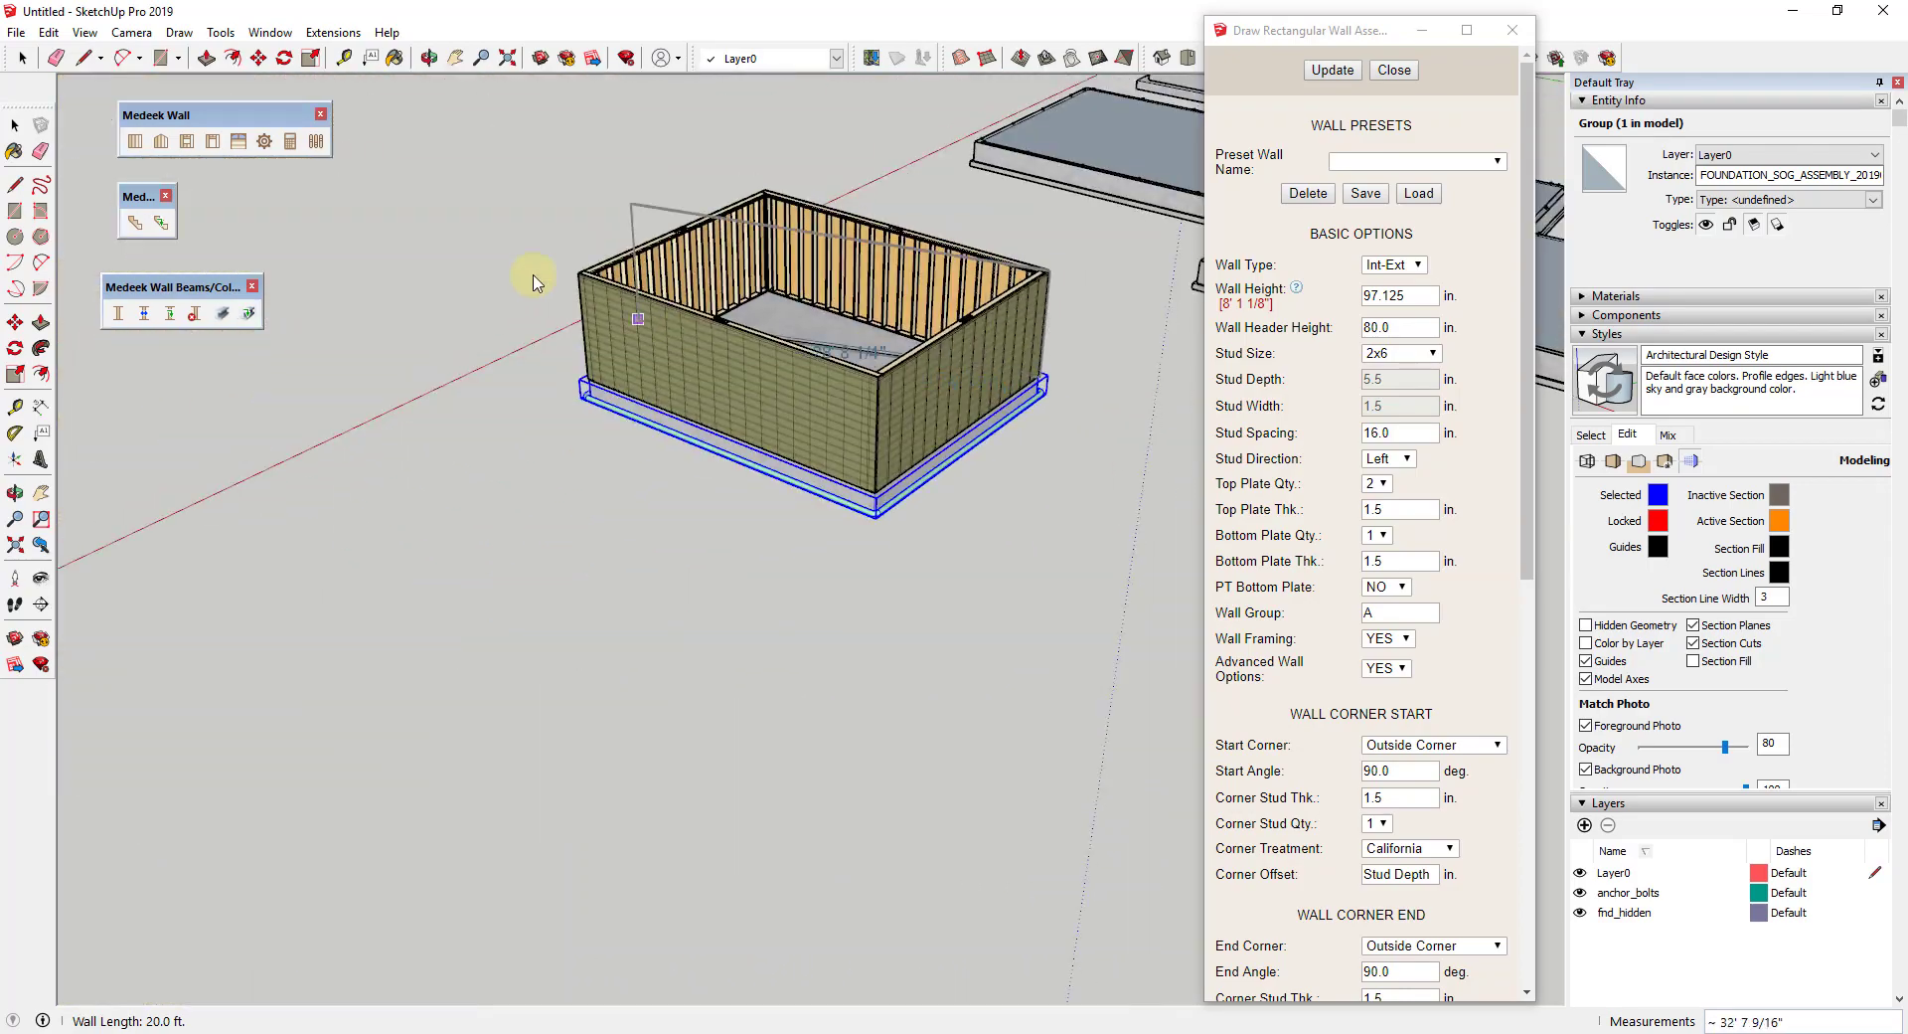
key(space)
Step: Examine the wall enclosure's corner, top plates, sheathing and siding layers, and how the walls sit on the slab
middle_drag(845, 285, 1405, 238)
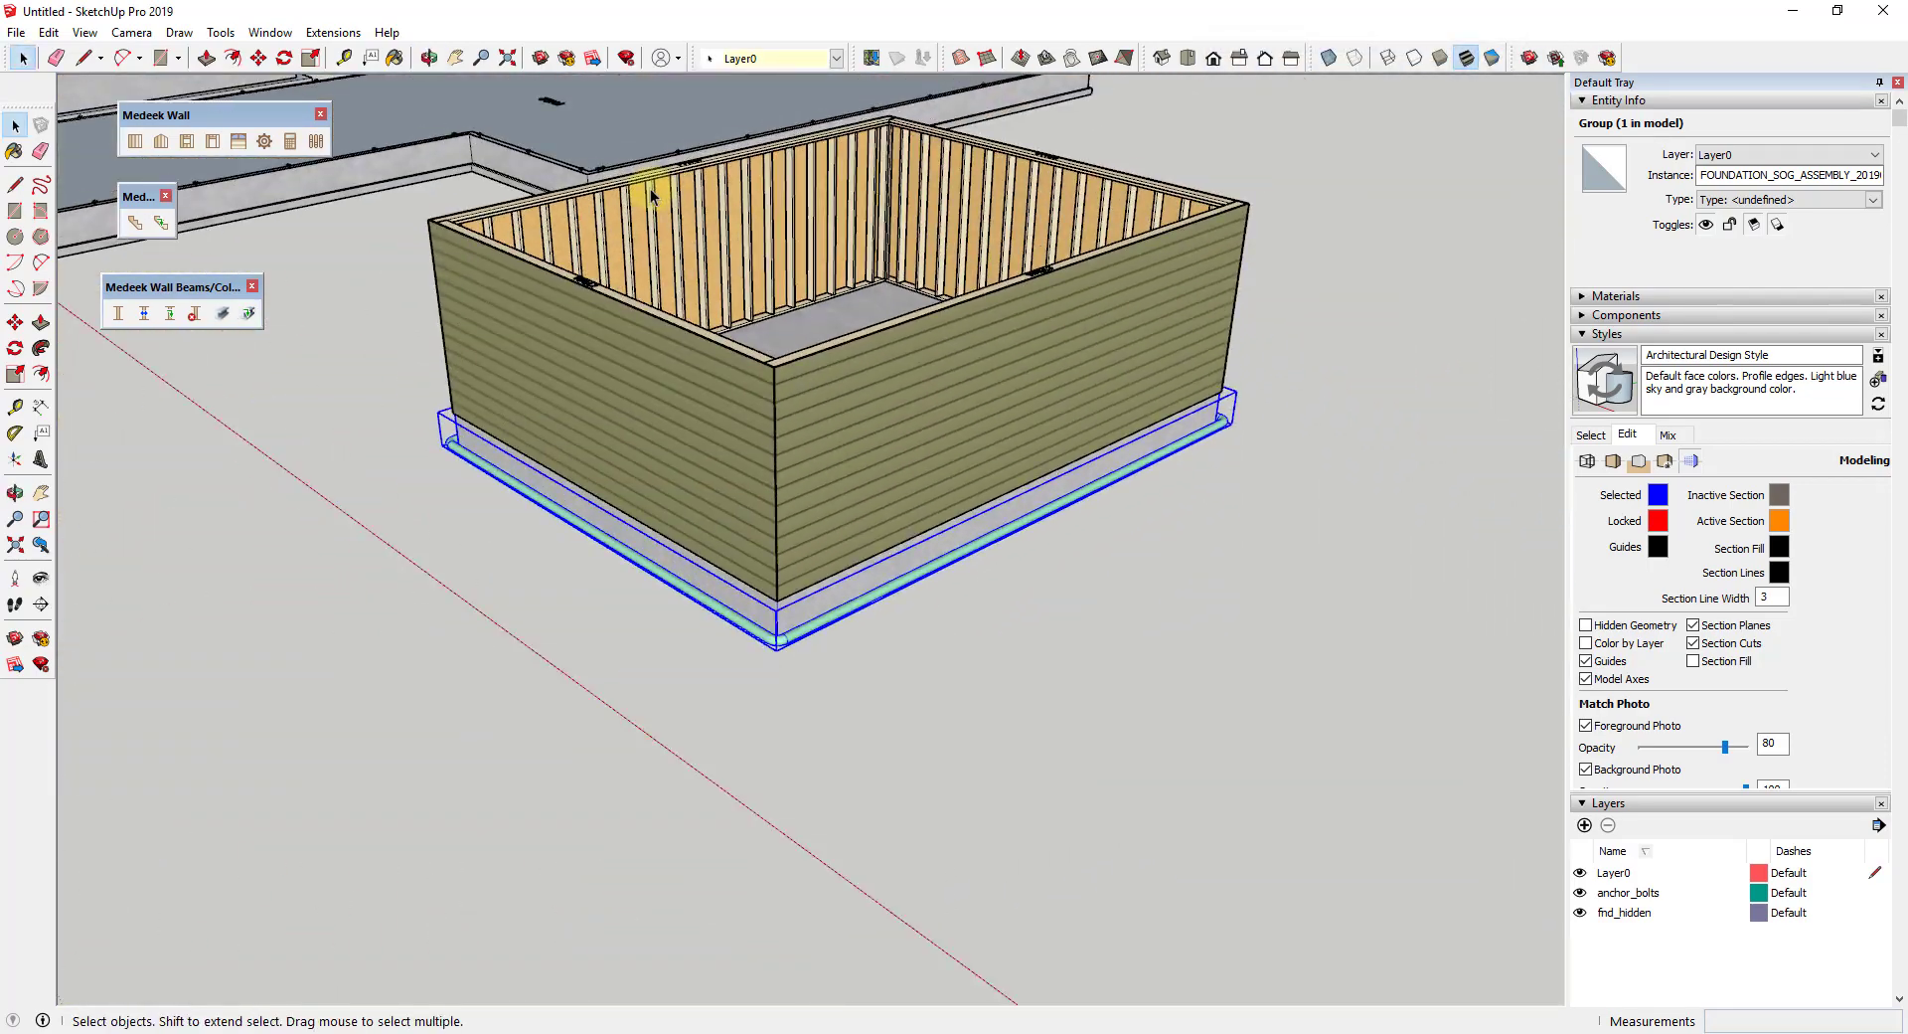
scroll(778, 248, up, 8)
scroll(884, 320, down, 5)
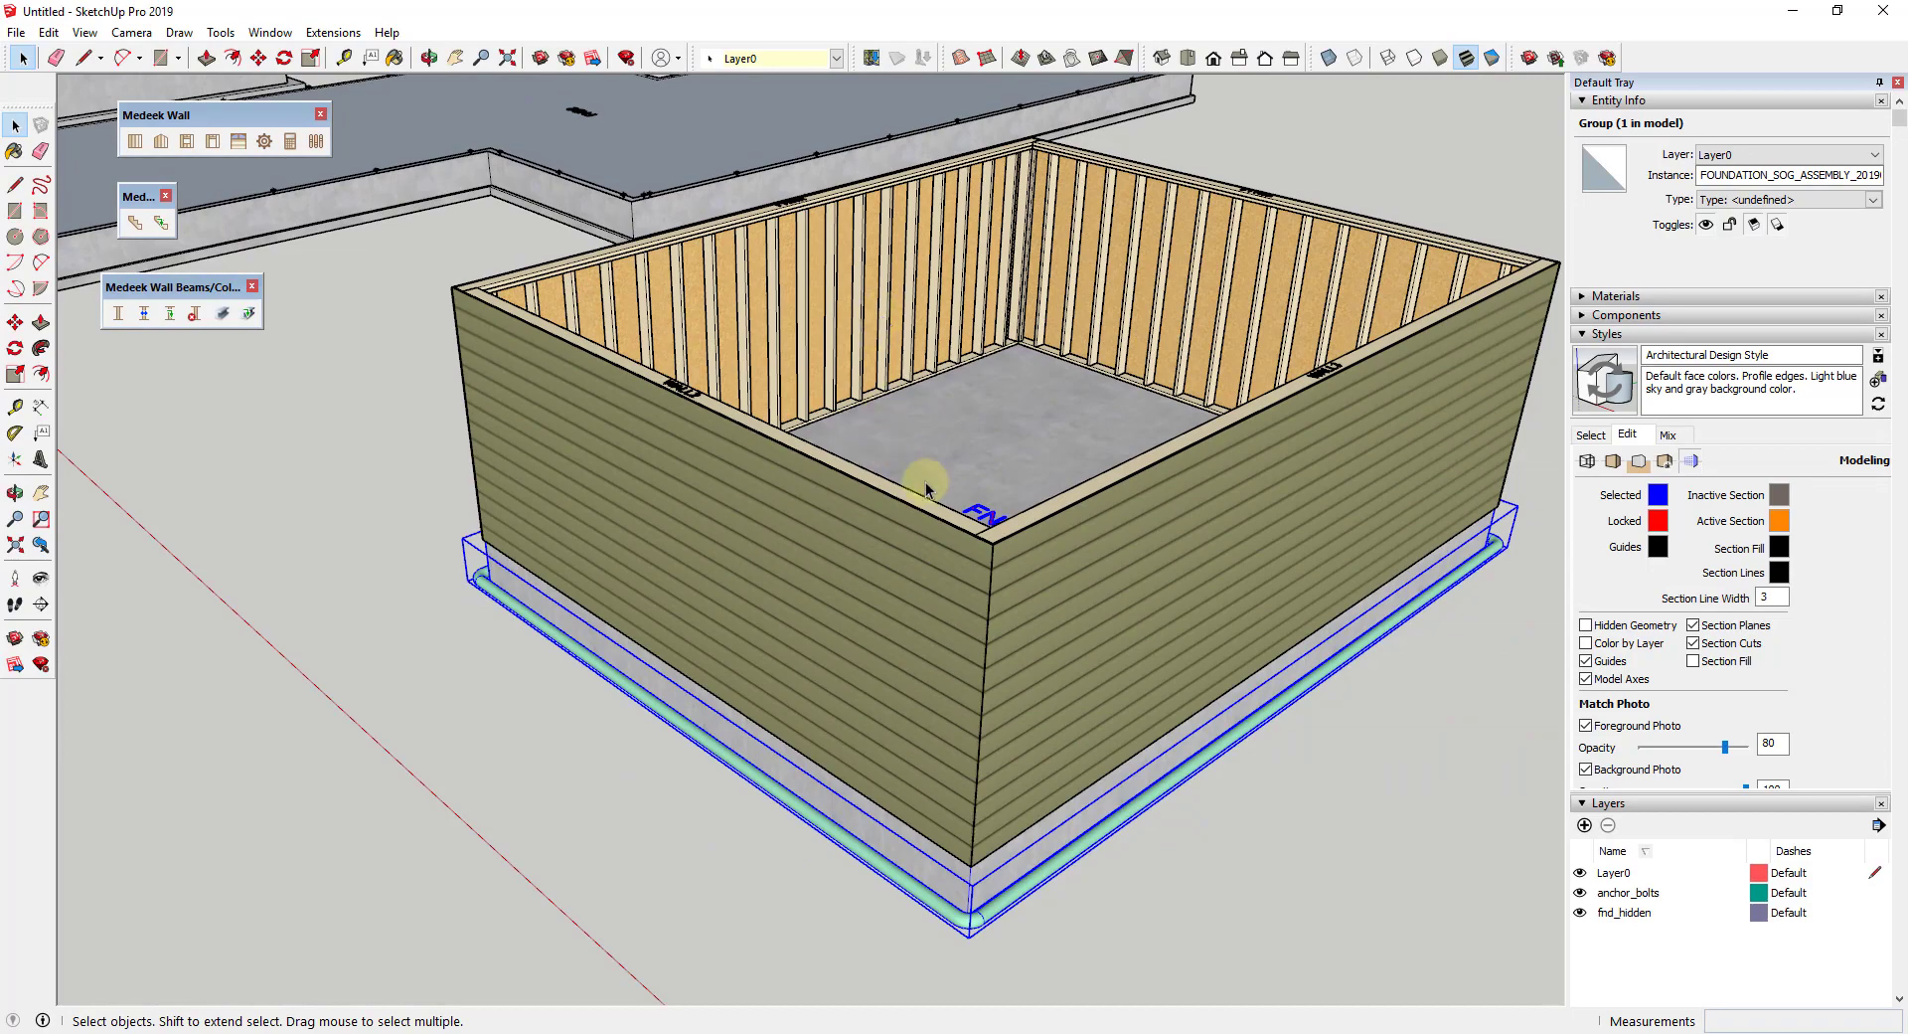
scroll(975, 519, up, 3)
middle_drag(975, 520, 688, 580)
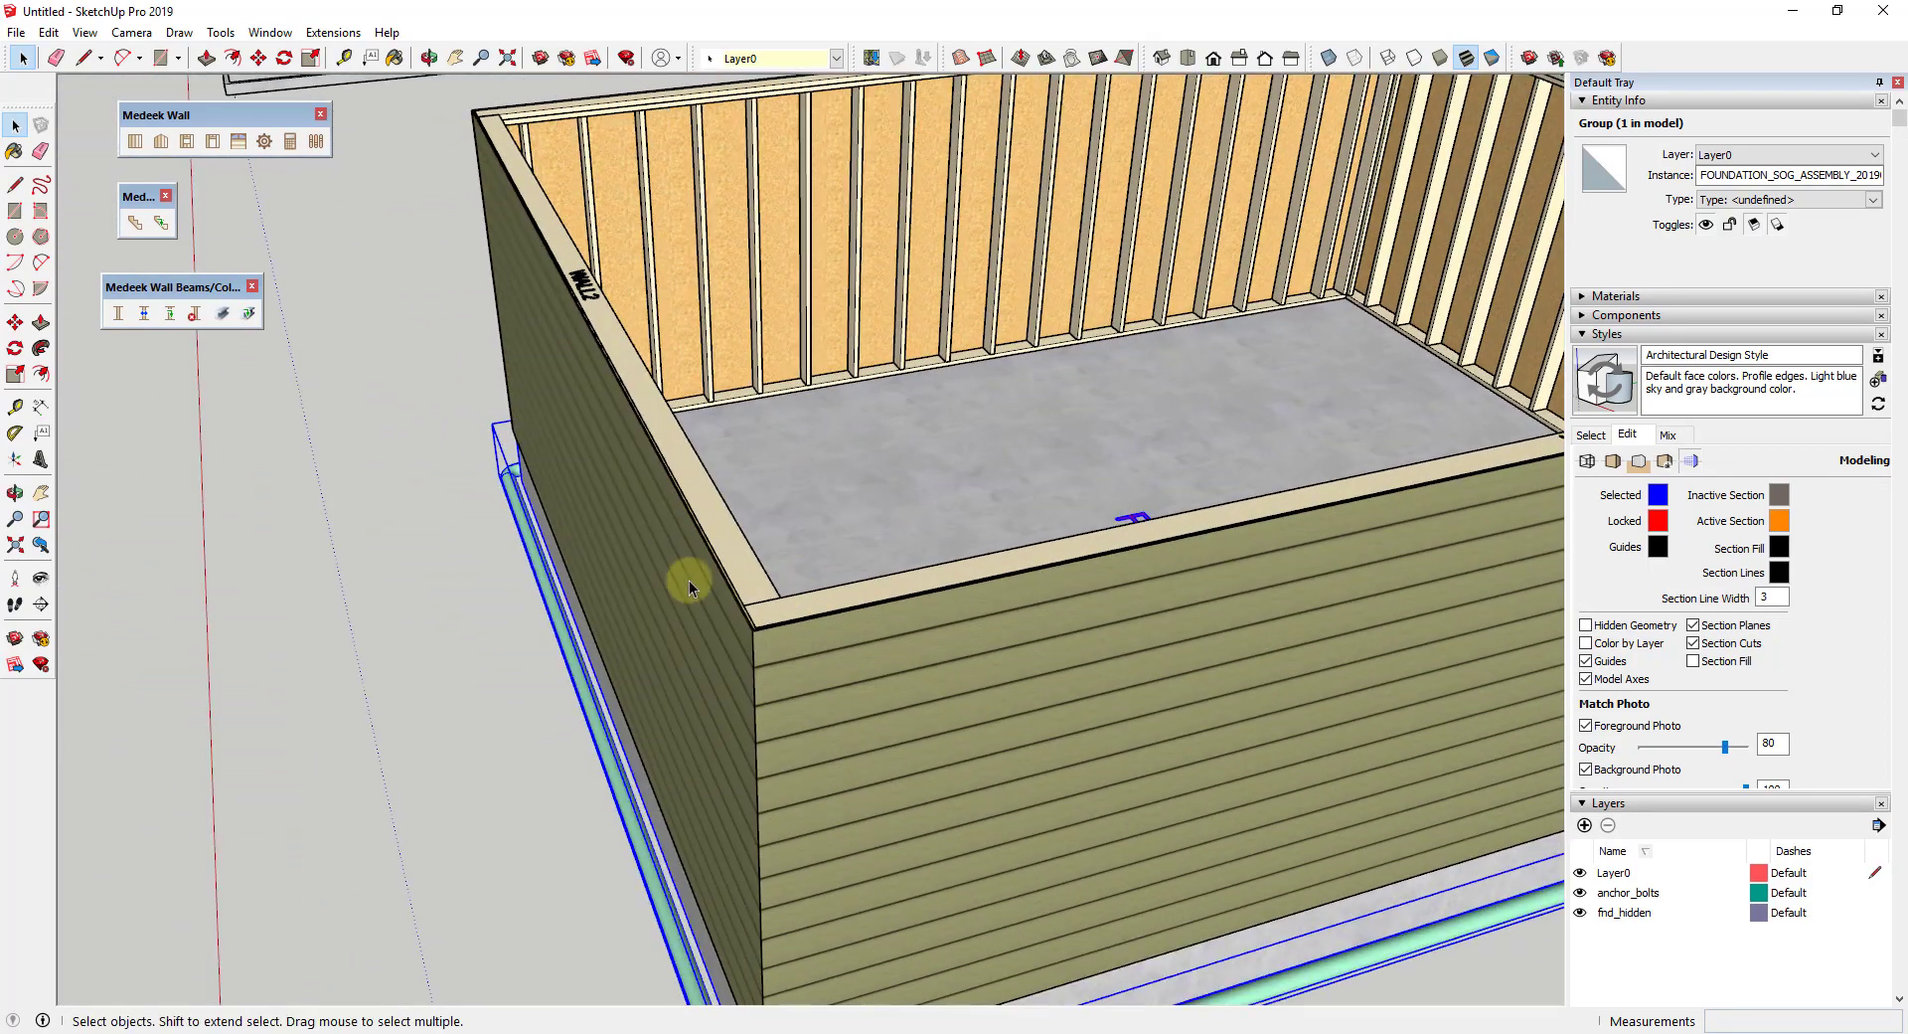
scroll(746, 545, up, 5)
middle_drag(822, 623, 813, 572)
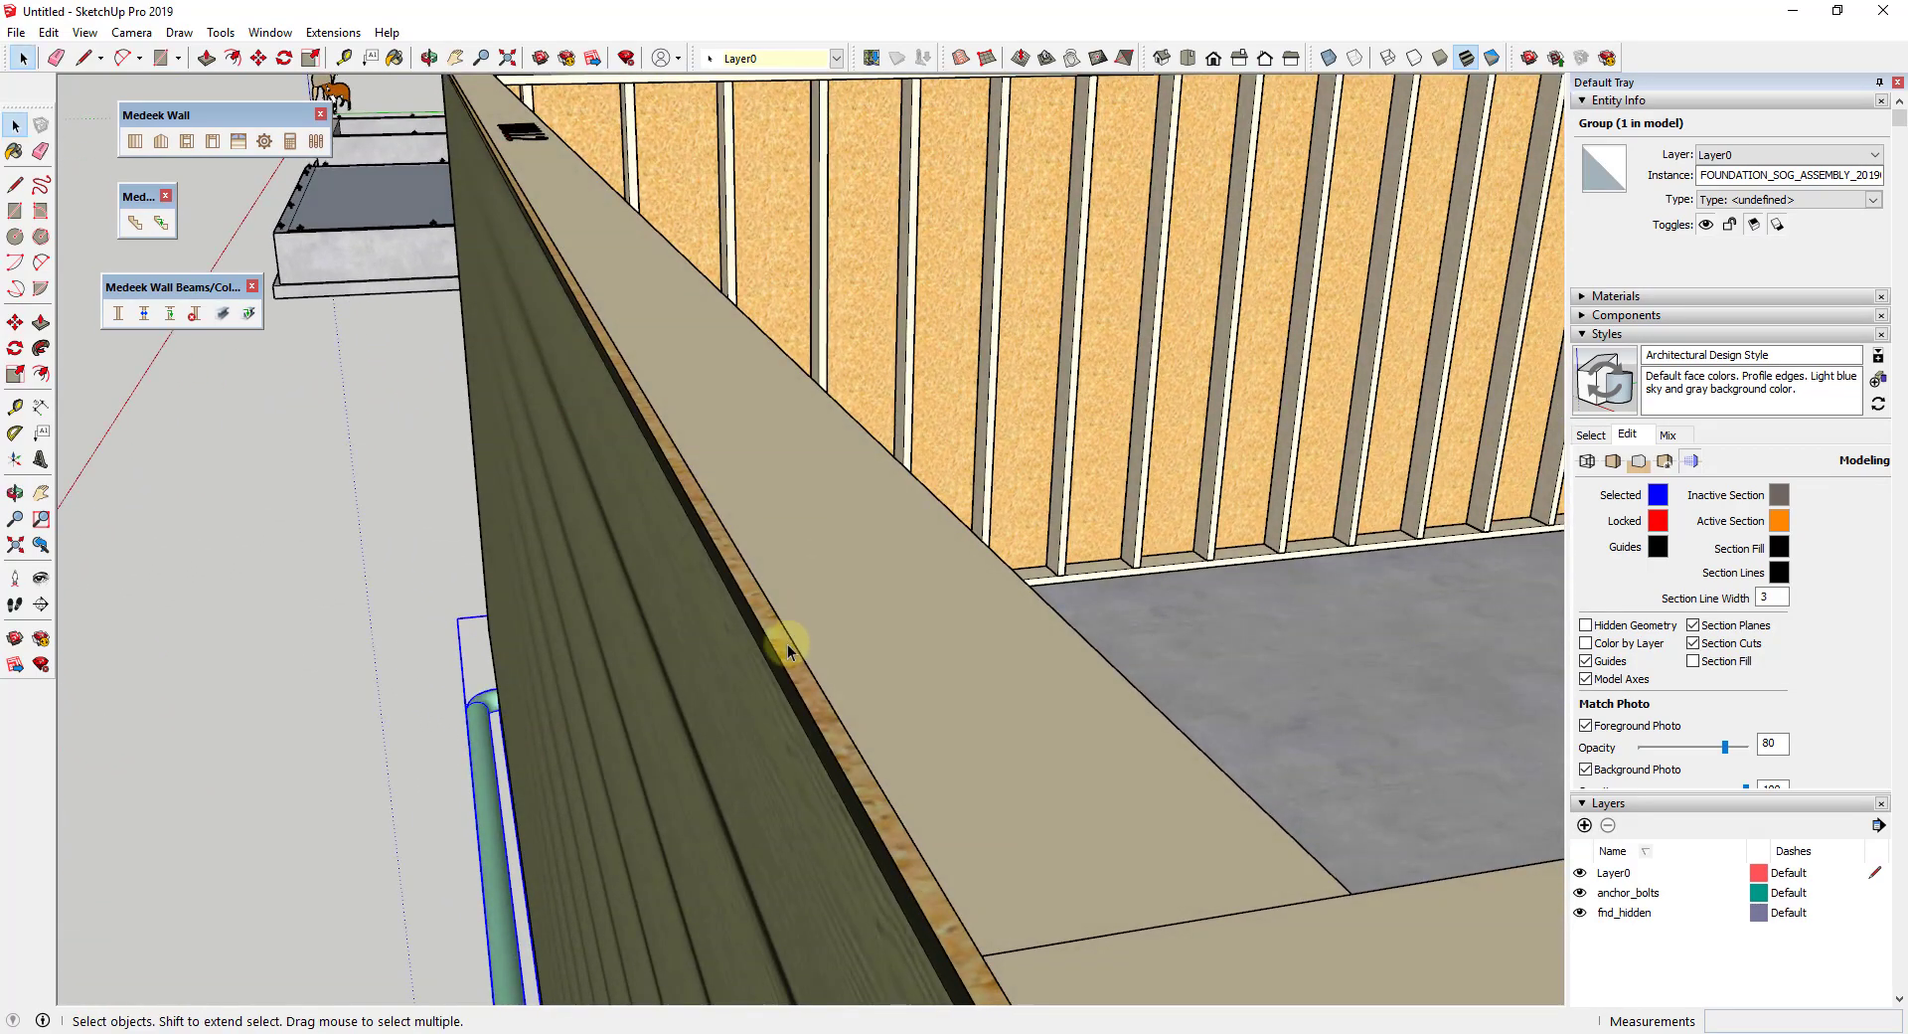
scroll(803, 705, down, 3)
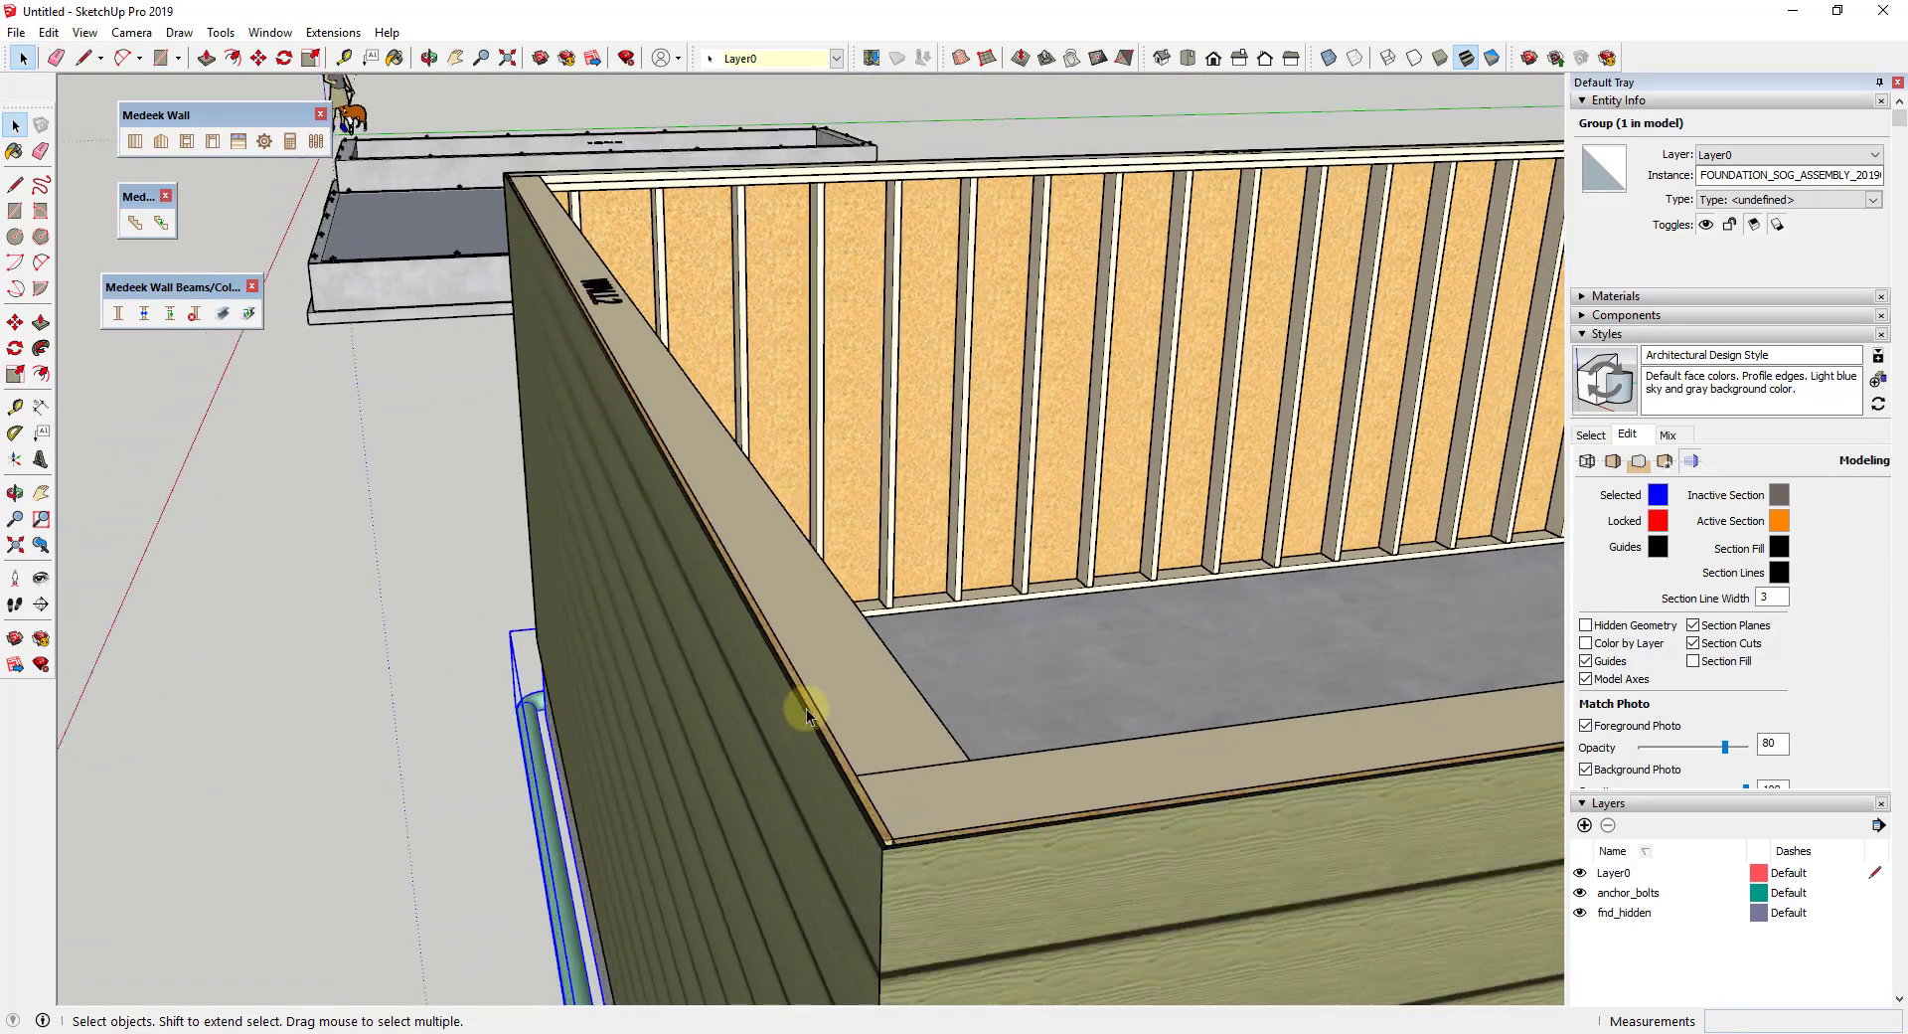
middle_drag(807, 707, 1256, 715)
scroll(1256, 634, down, 5)
scroll(1198, 564, down, 3)
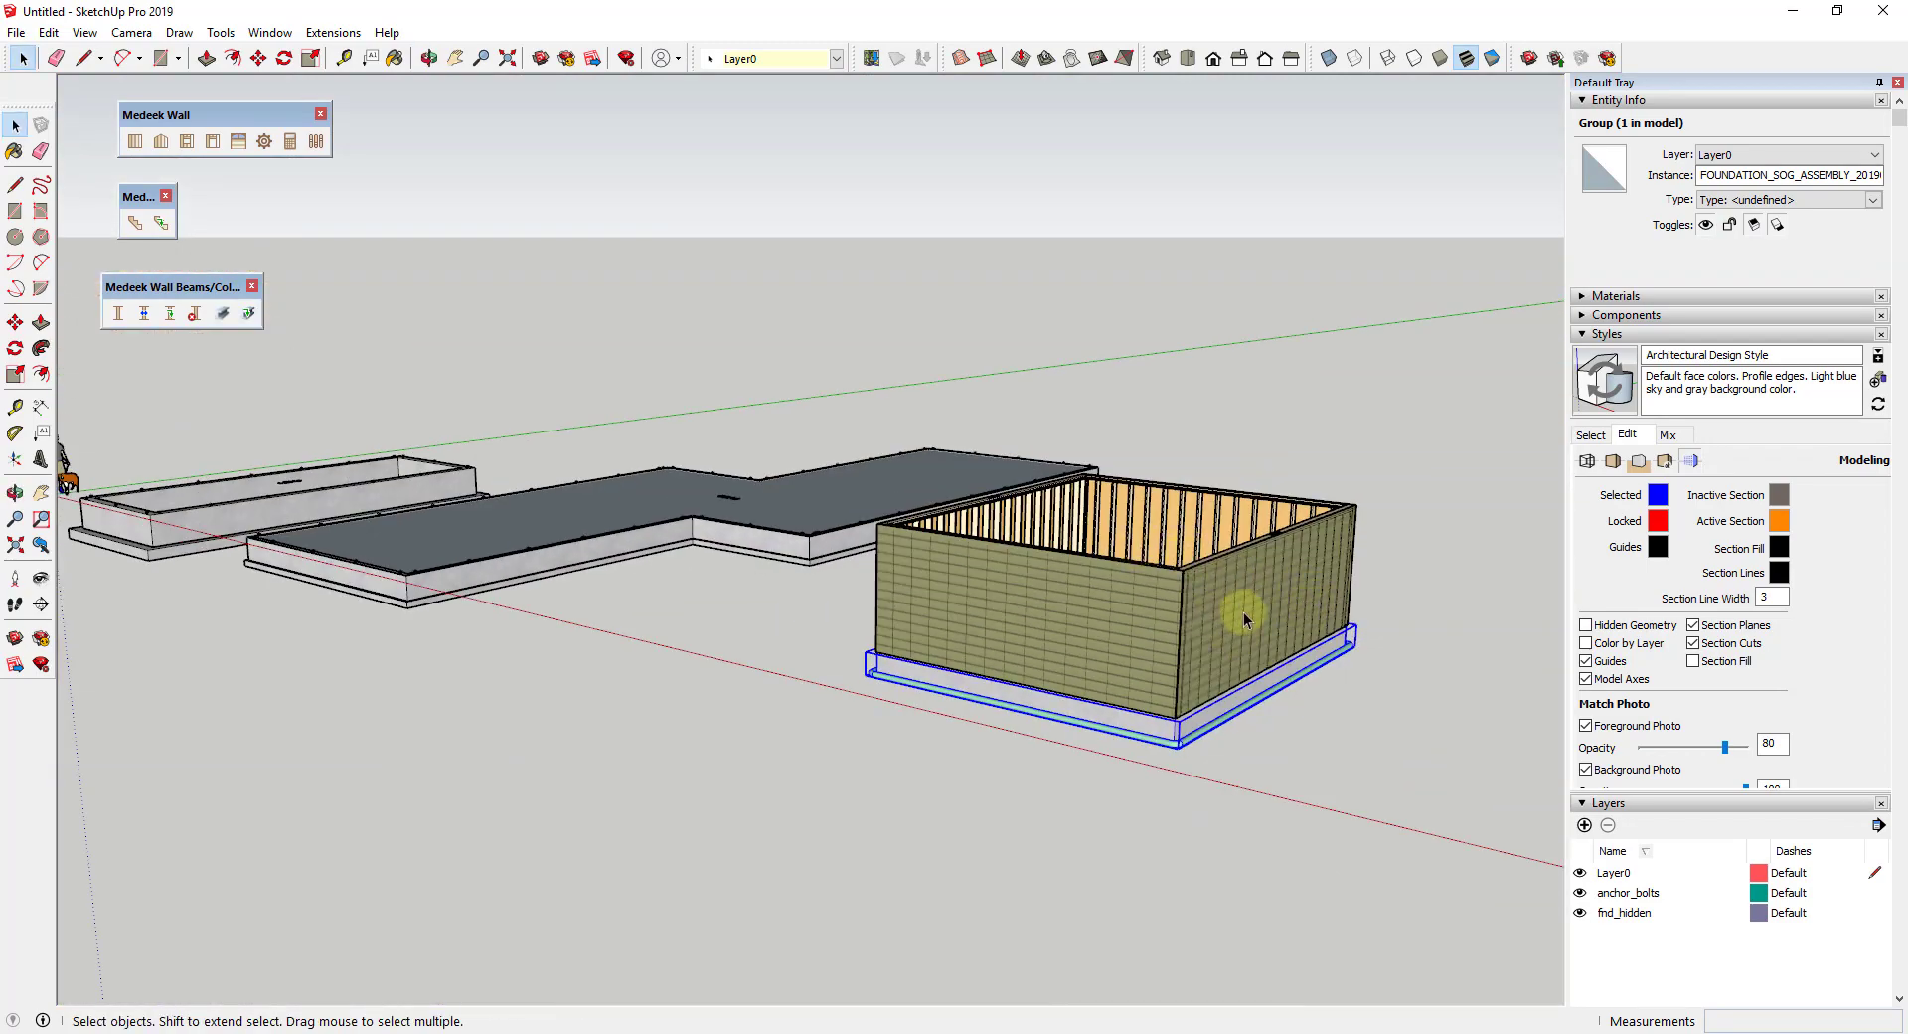
Step: Insert a rectangular 10' x 7' garage door with a 6X8 header near the middle of a 20 ft wall
scroll(1248, 621, up, 5)
scroll(873, 517, down, 3)
scroll(882, 537, up, 4)
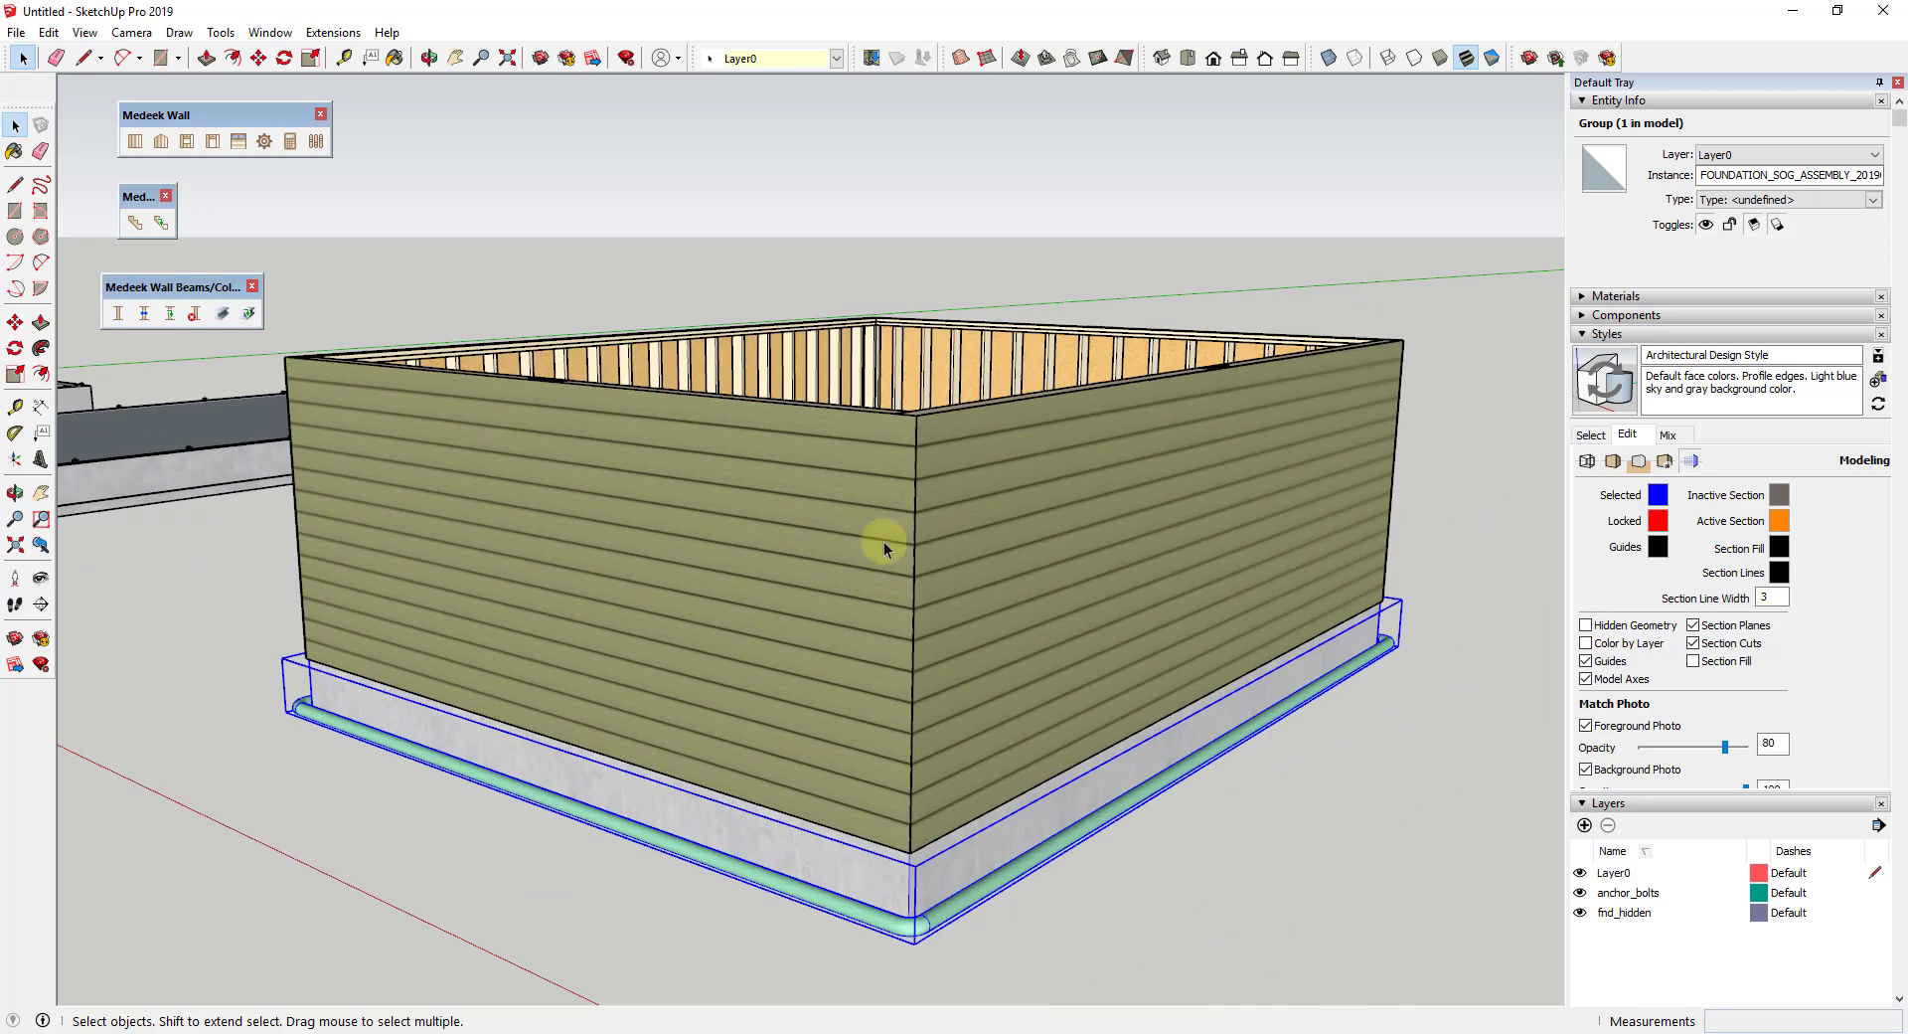
middle_drag(790, 444, 784, 465)
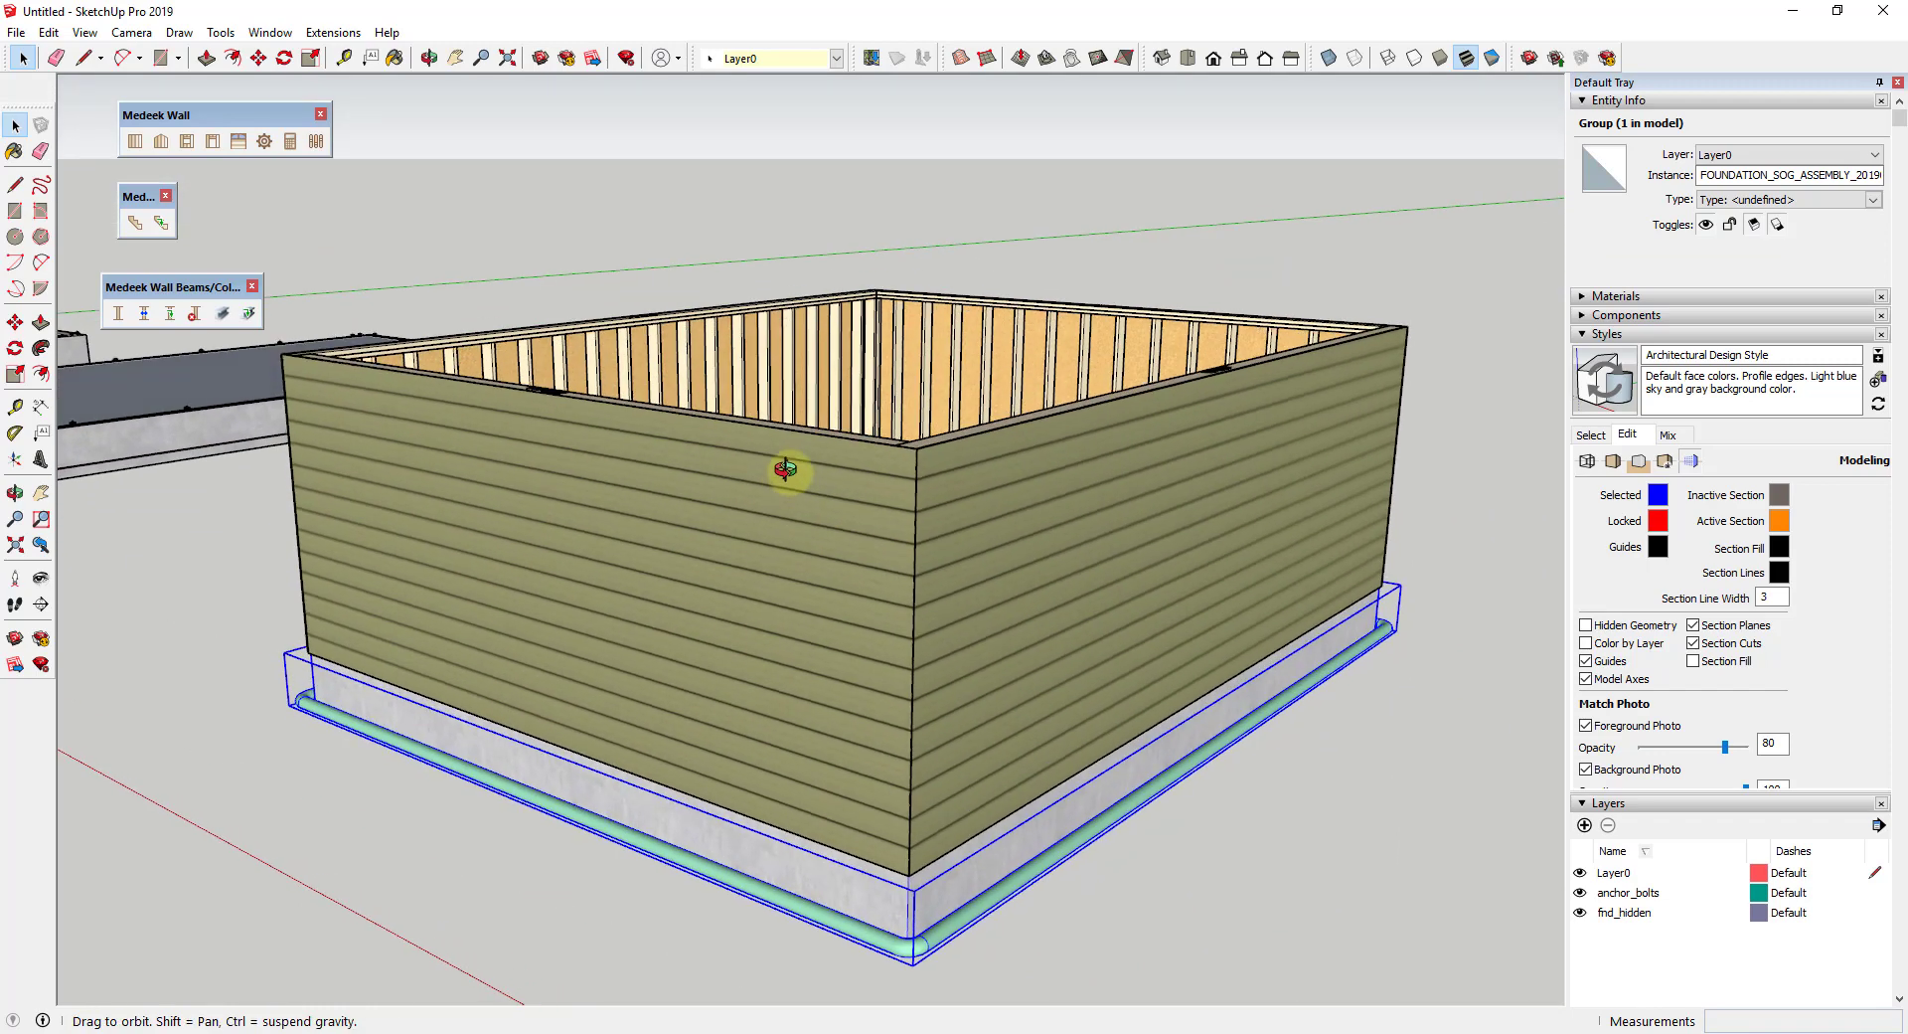
click(241, 143)
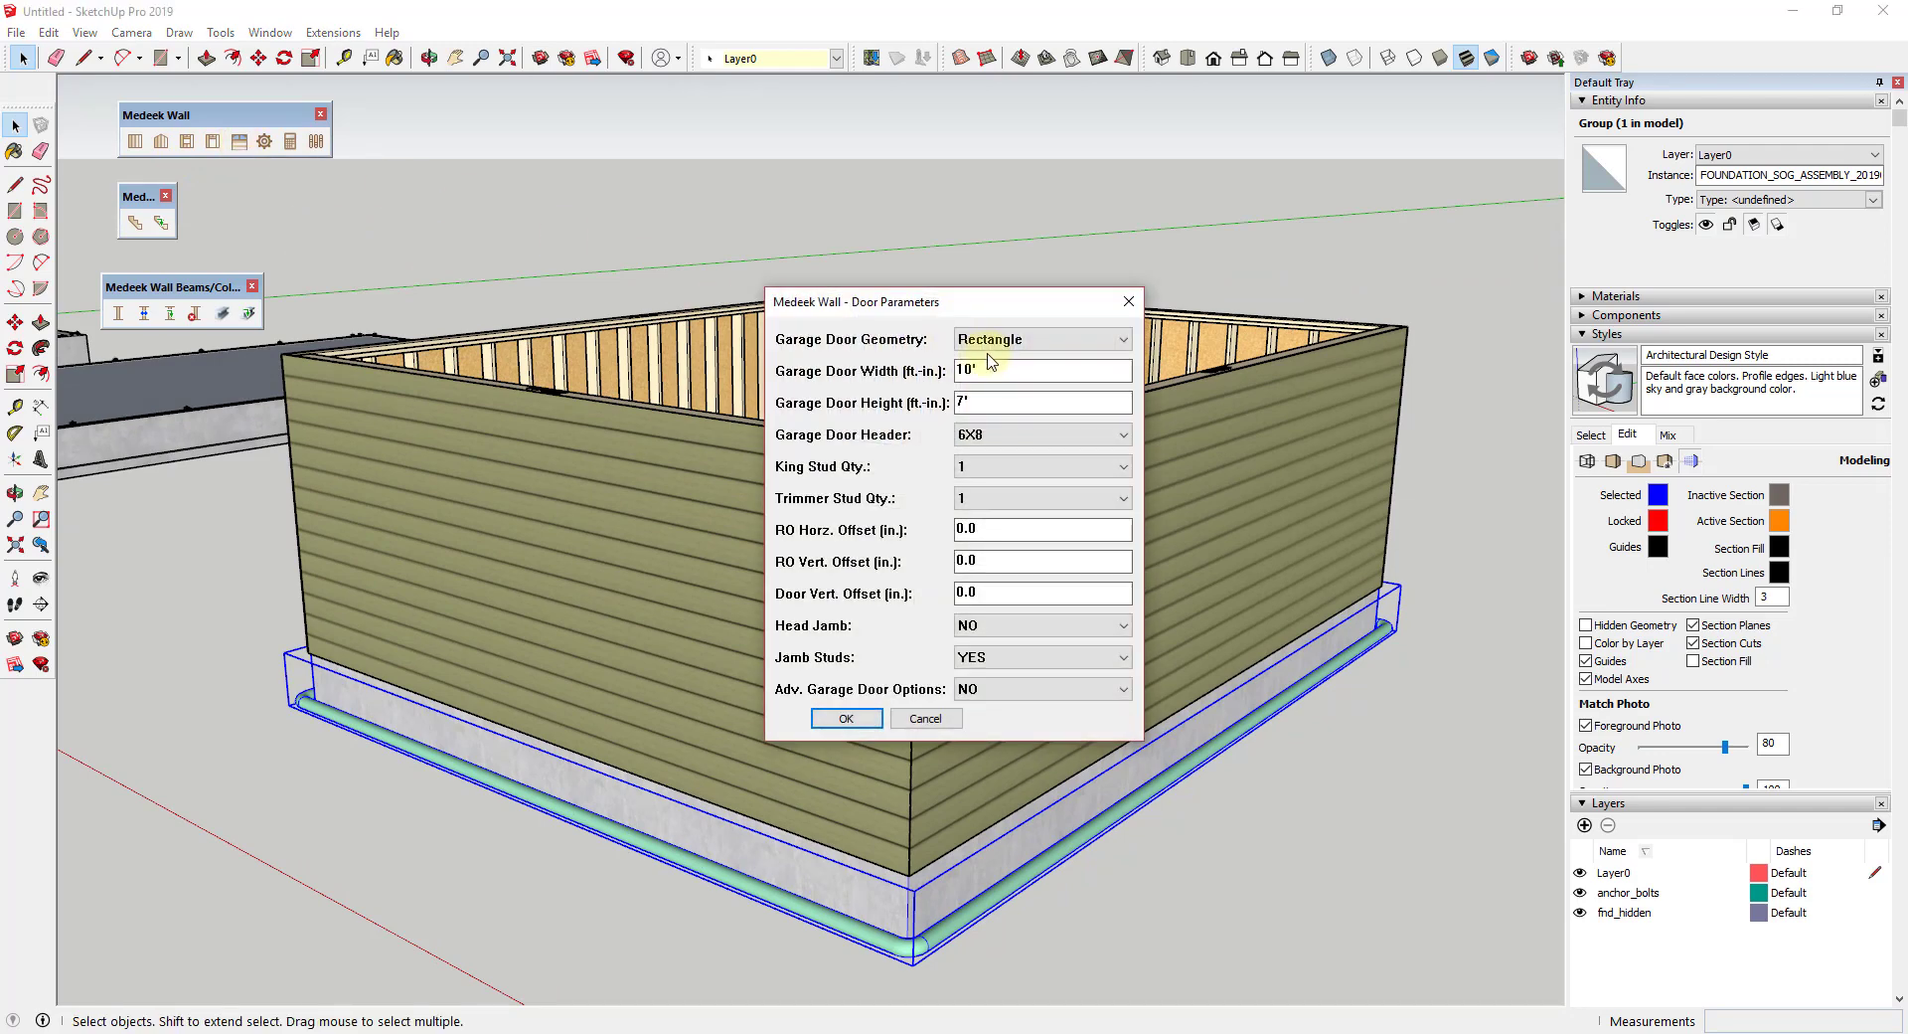
click(1023, 436)
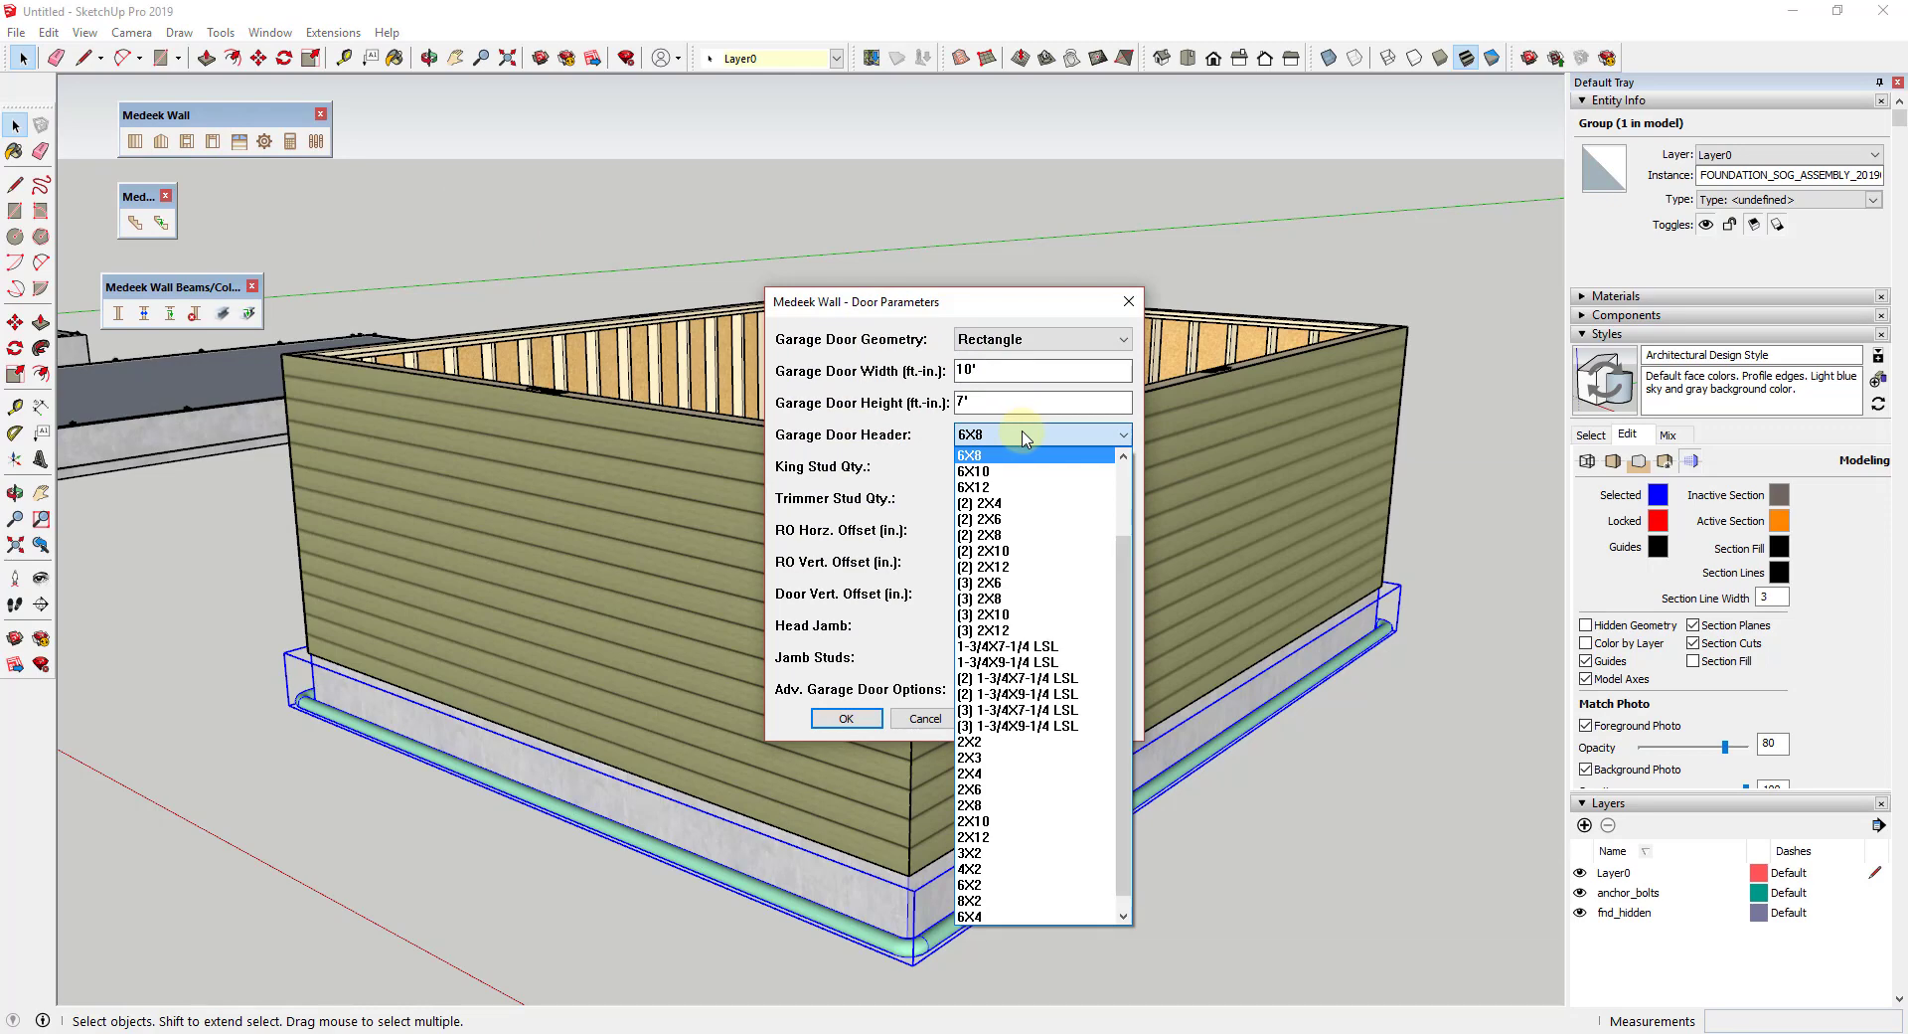
click(1024, 438)
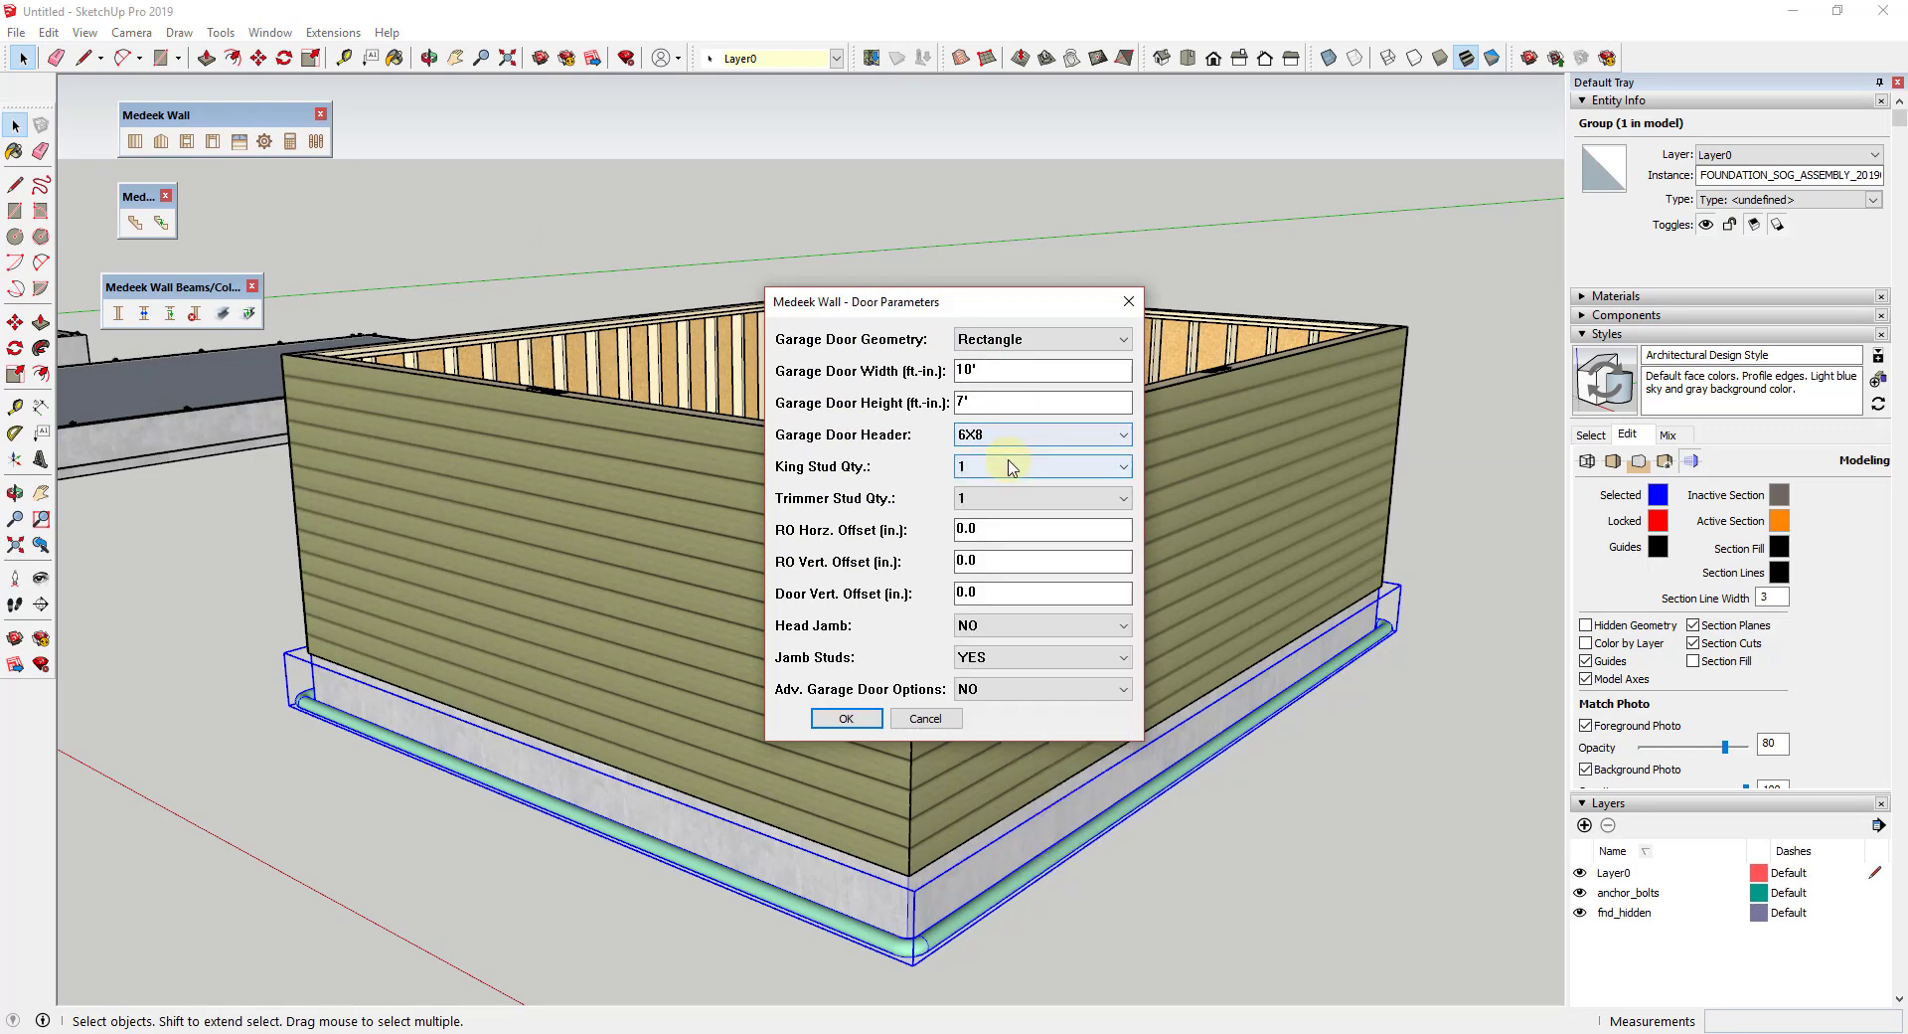
click(1005, 472)
click(1011, 478)
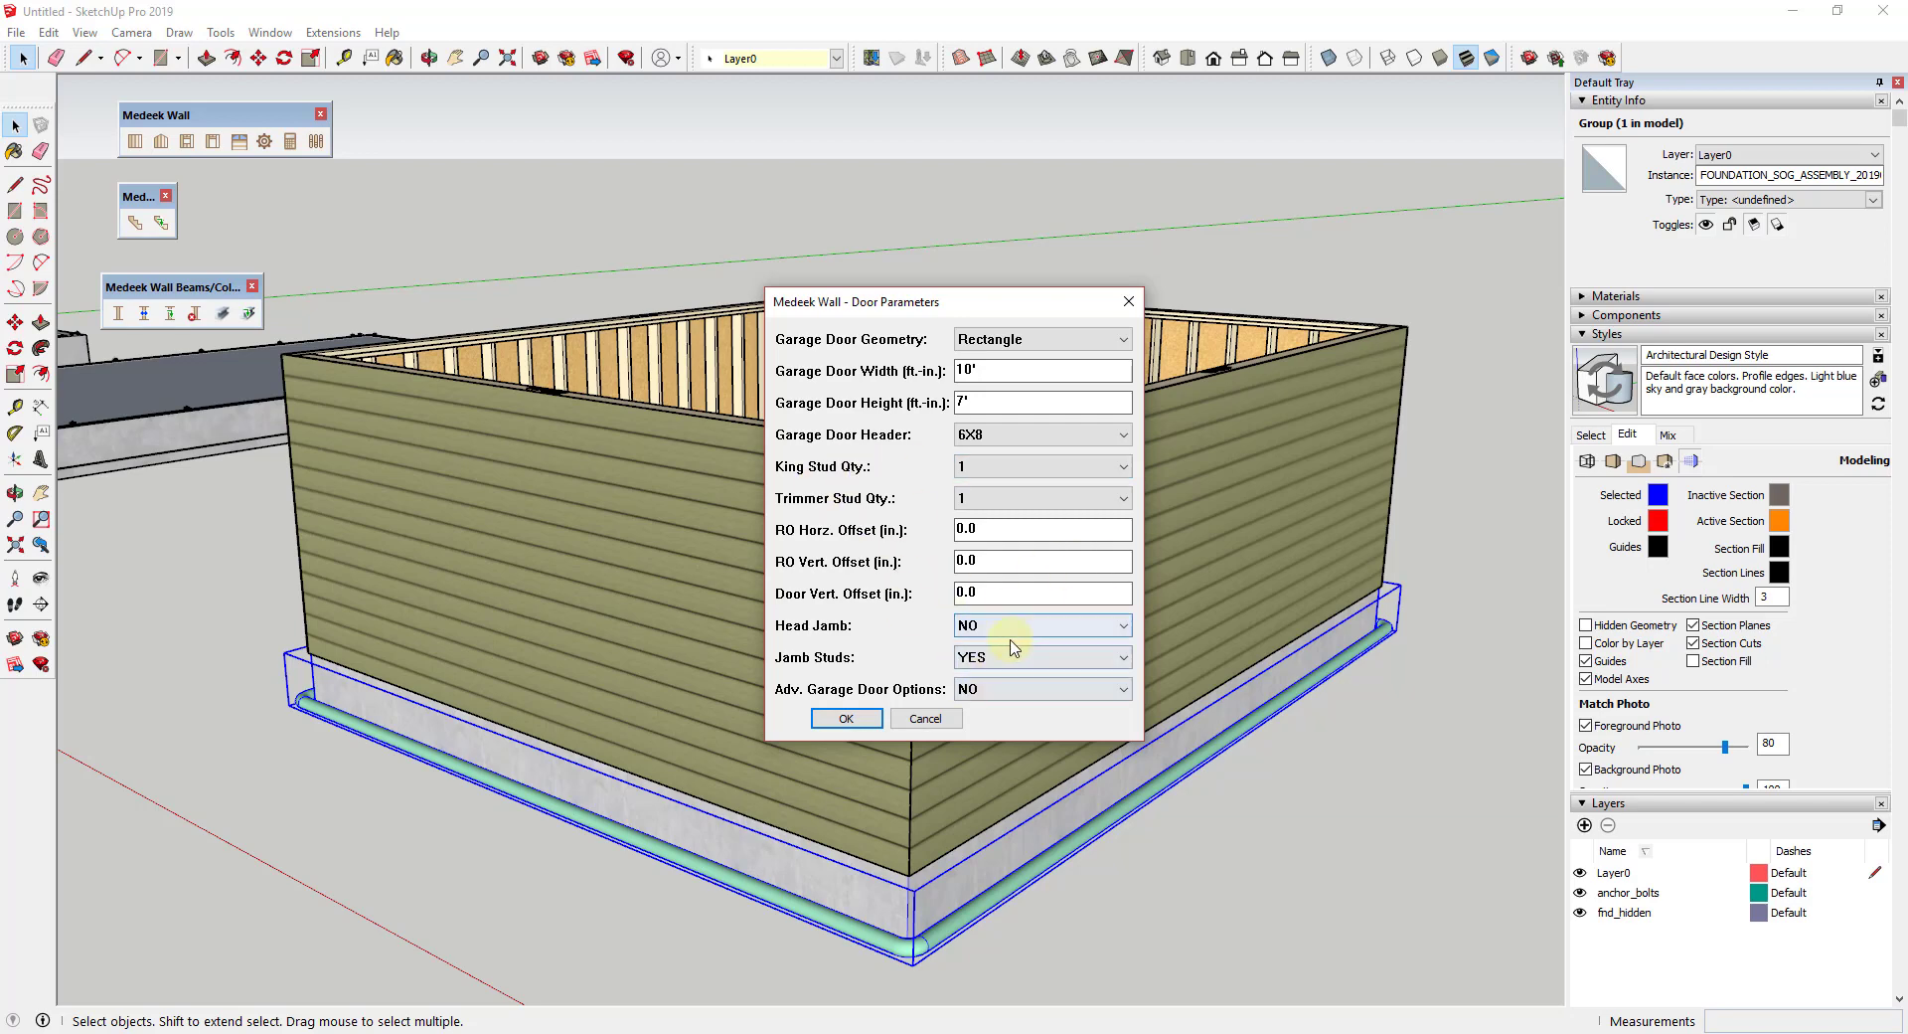
click(846, 719)
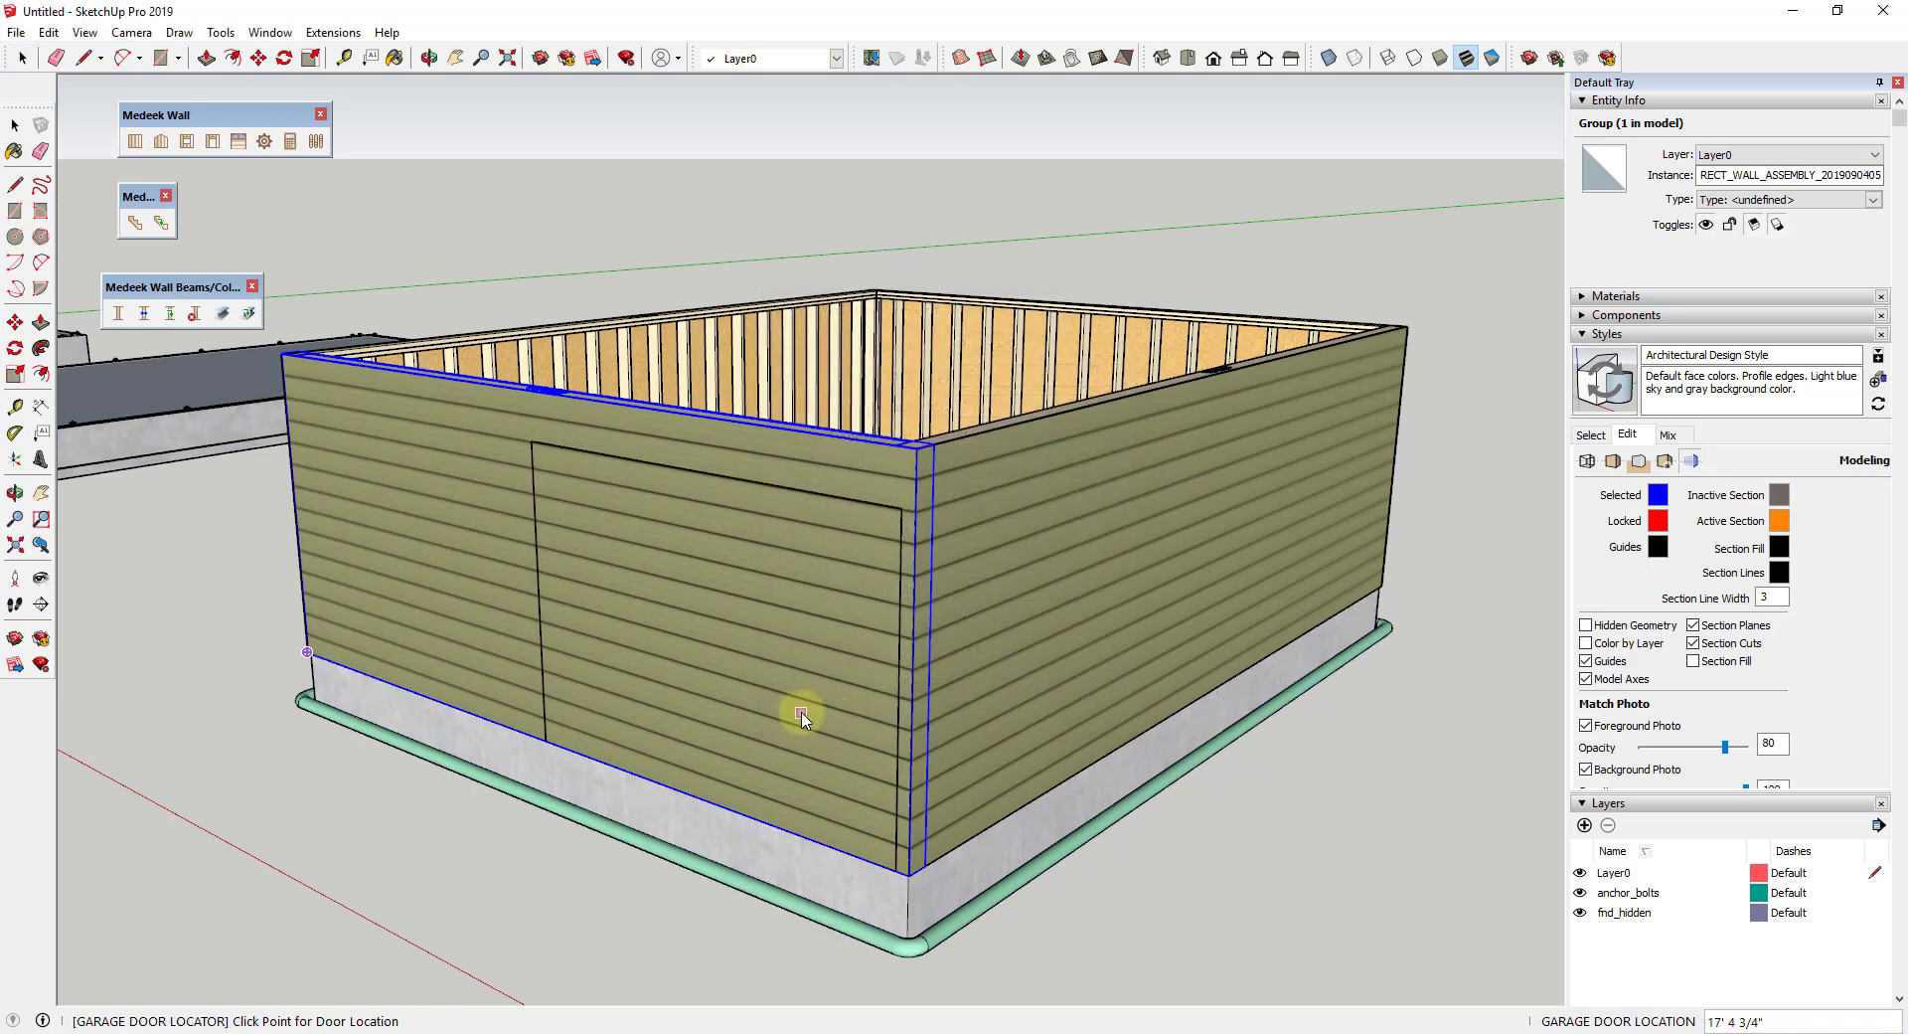
click(552, 753)
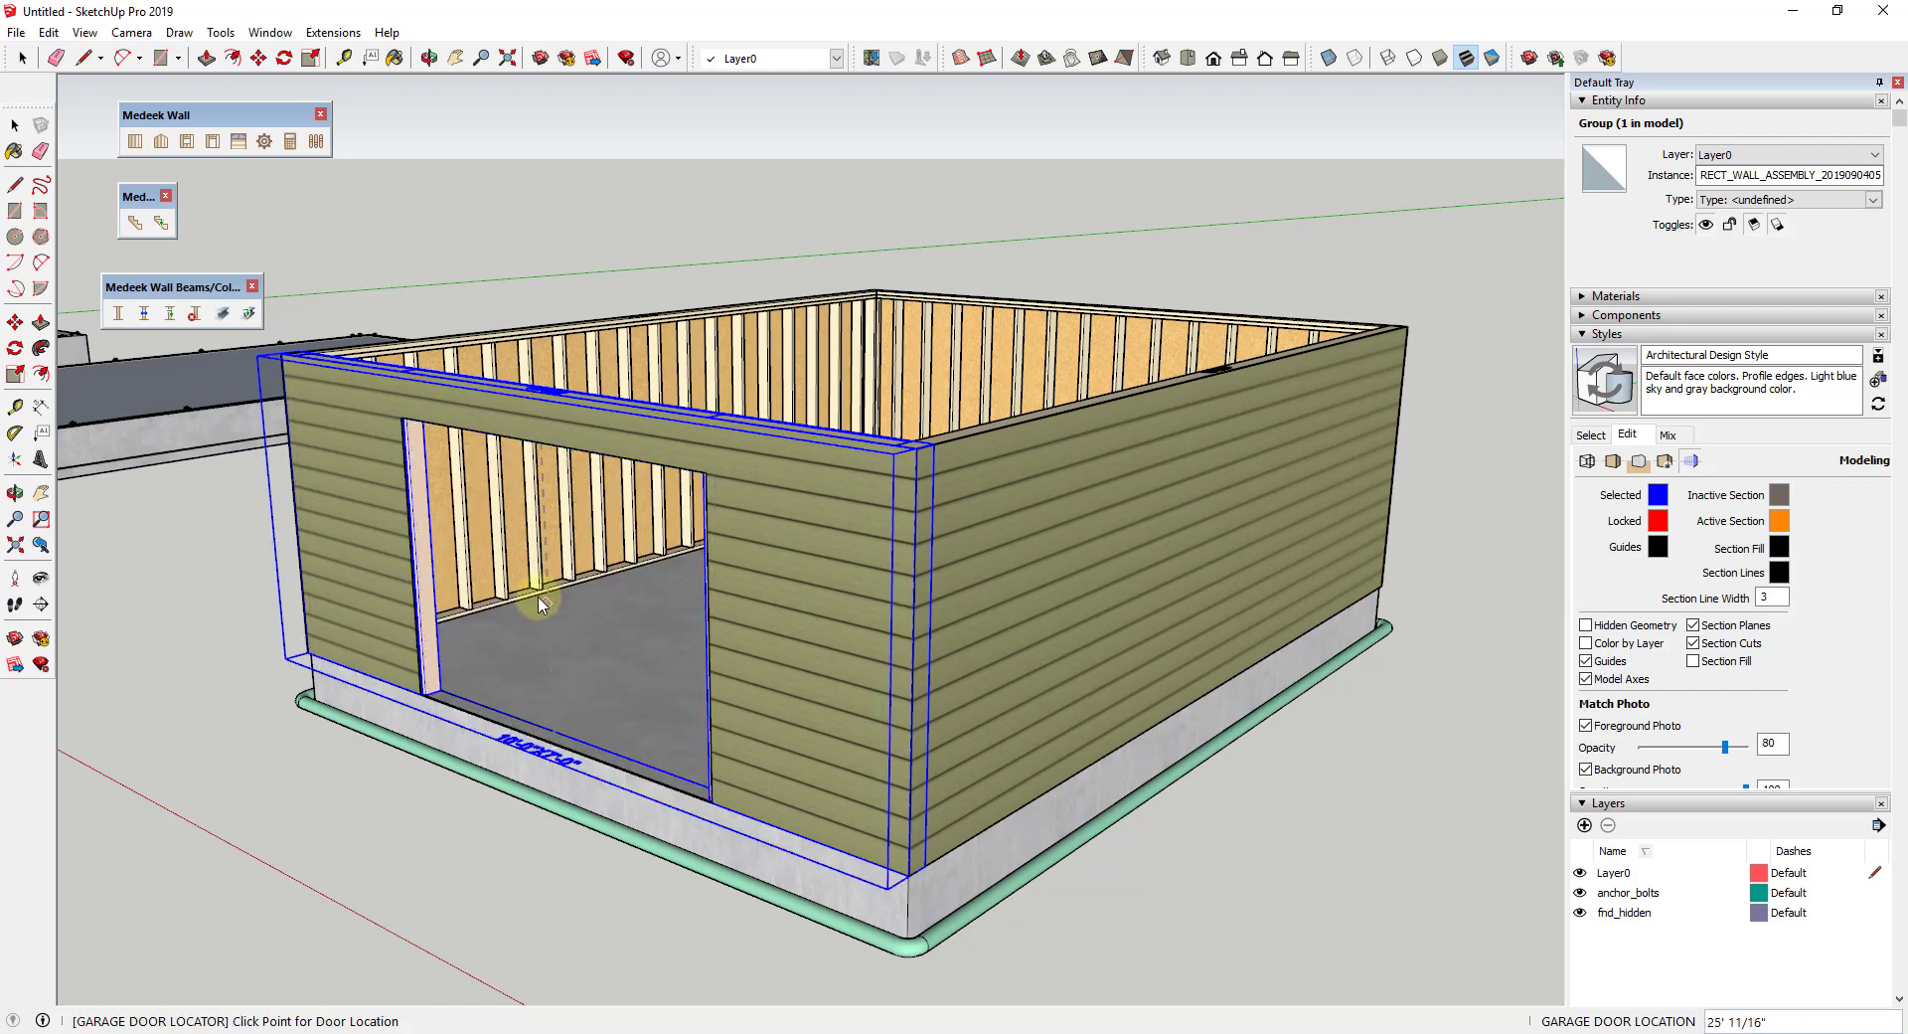
Step: Examine the garage door opening's header, trimmers, king studs and jambs from outside and inside the enclosure
middle_drag(553, 616, 468, 377)
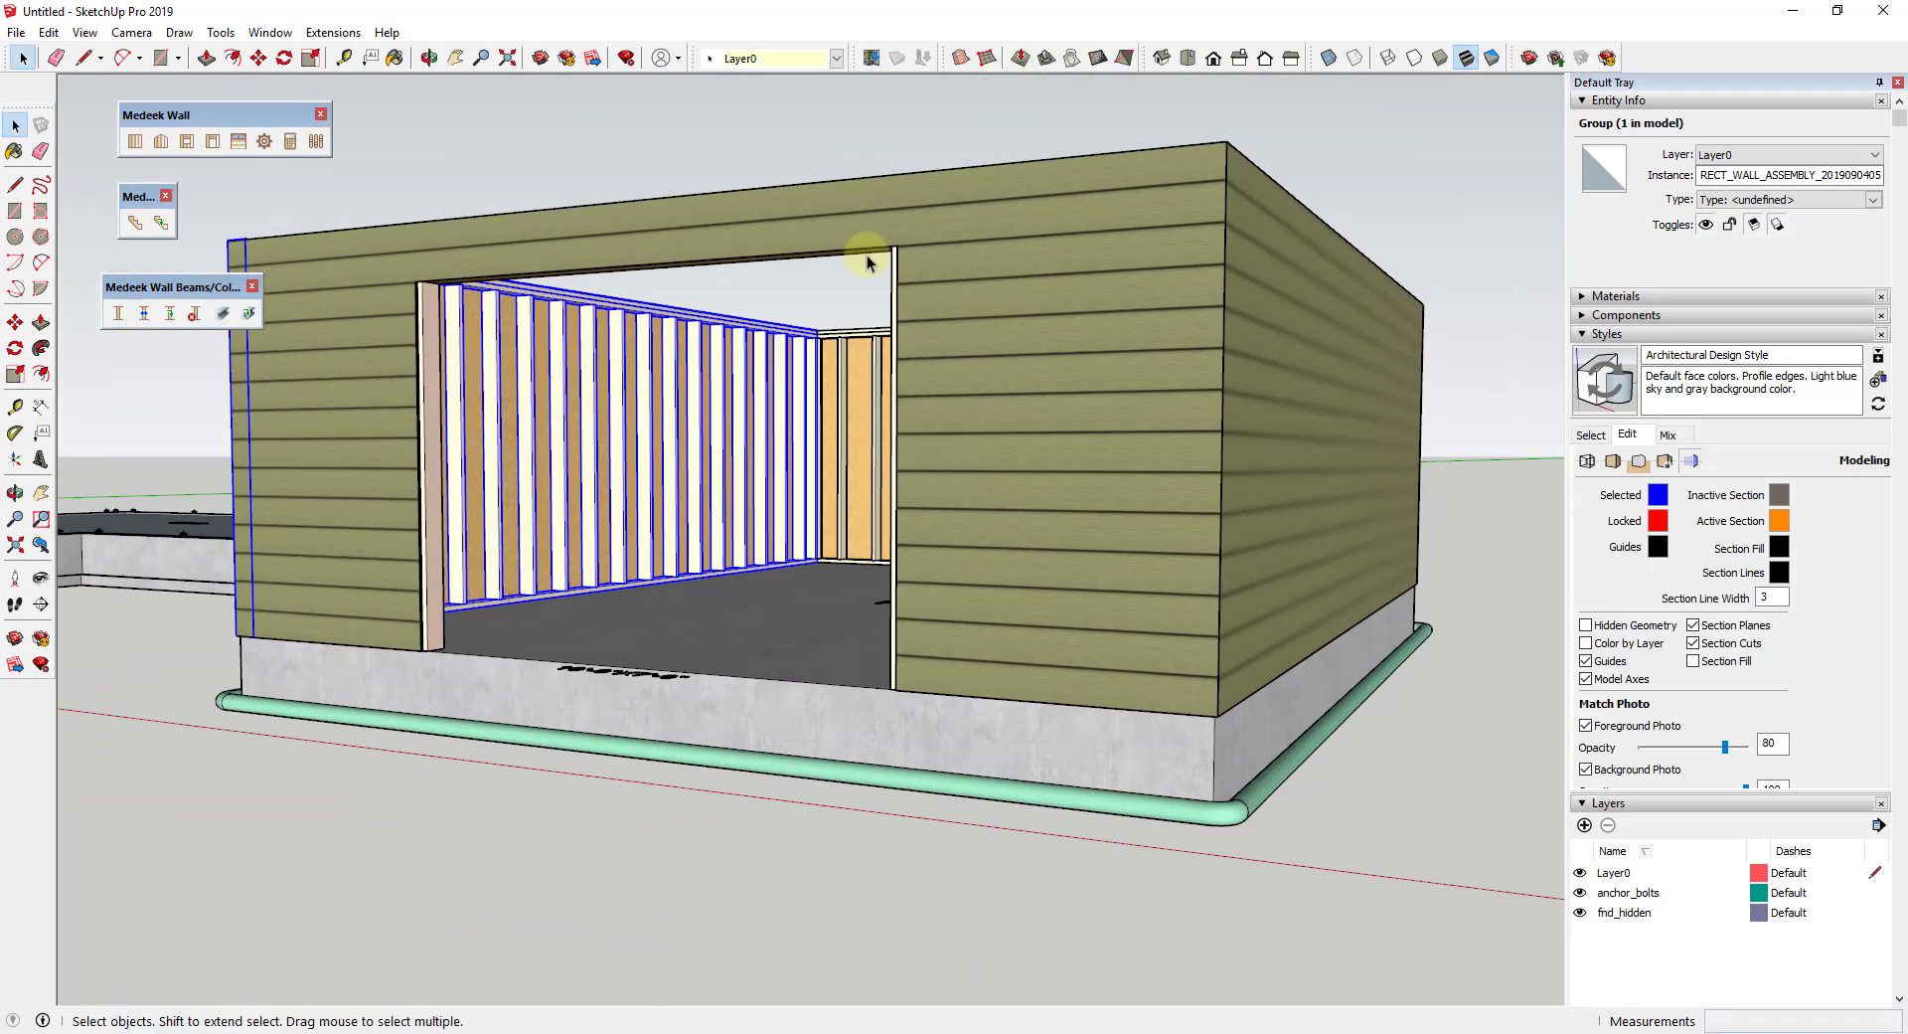
middle_drag(1225, 349, 1017, 311)
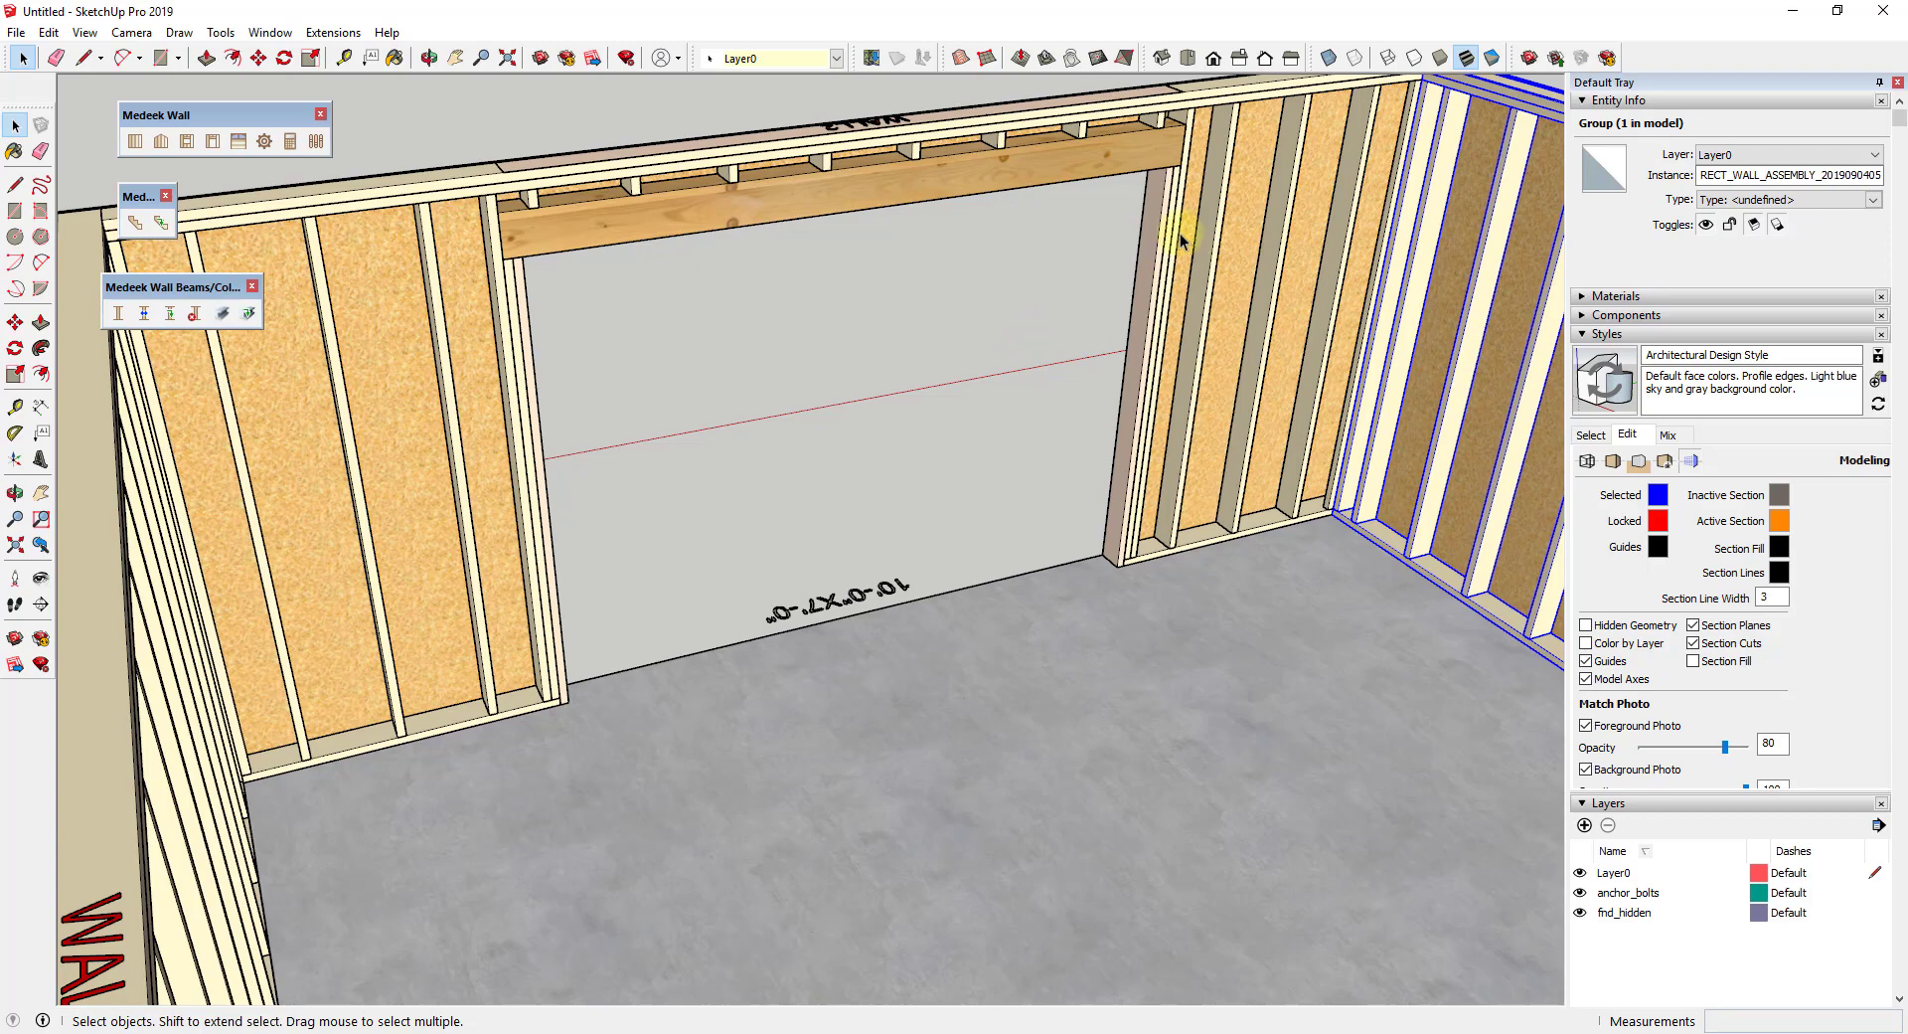
scroll(1153, 219, down, 4)
middle_drag(1103, 264, 944, 307)
scroll(1093, 348, up, 2)
scroll(992, 295, down, 2)
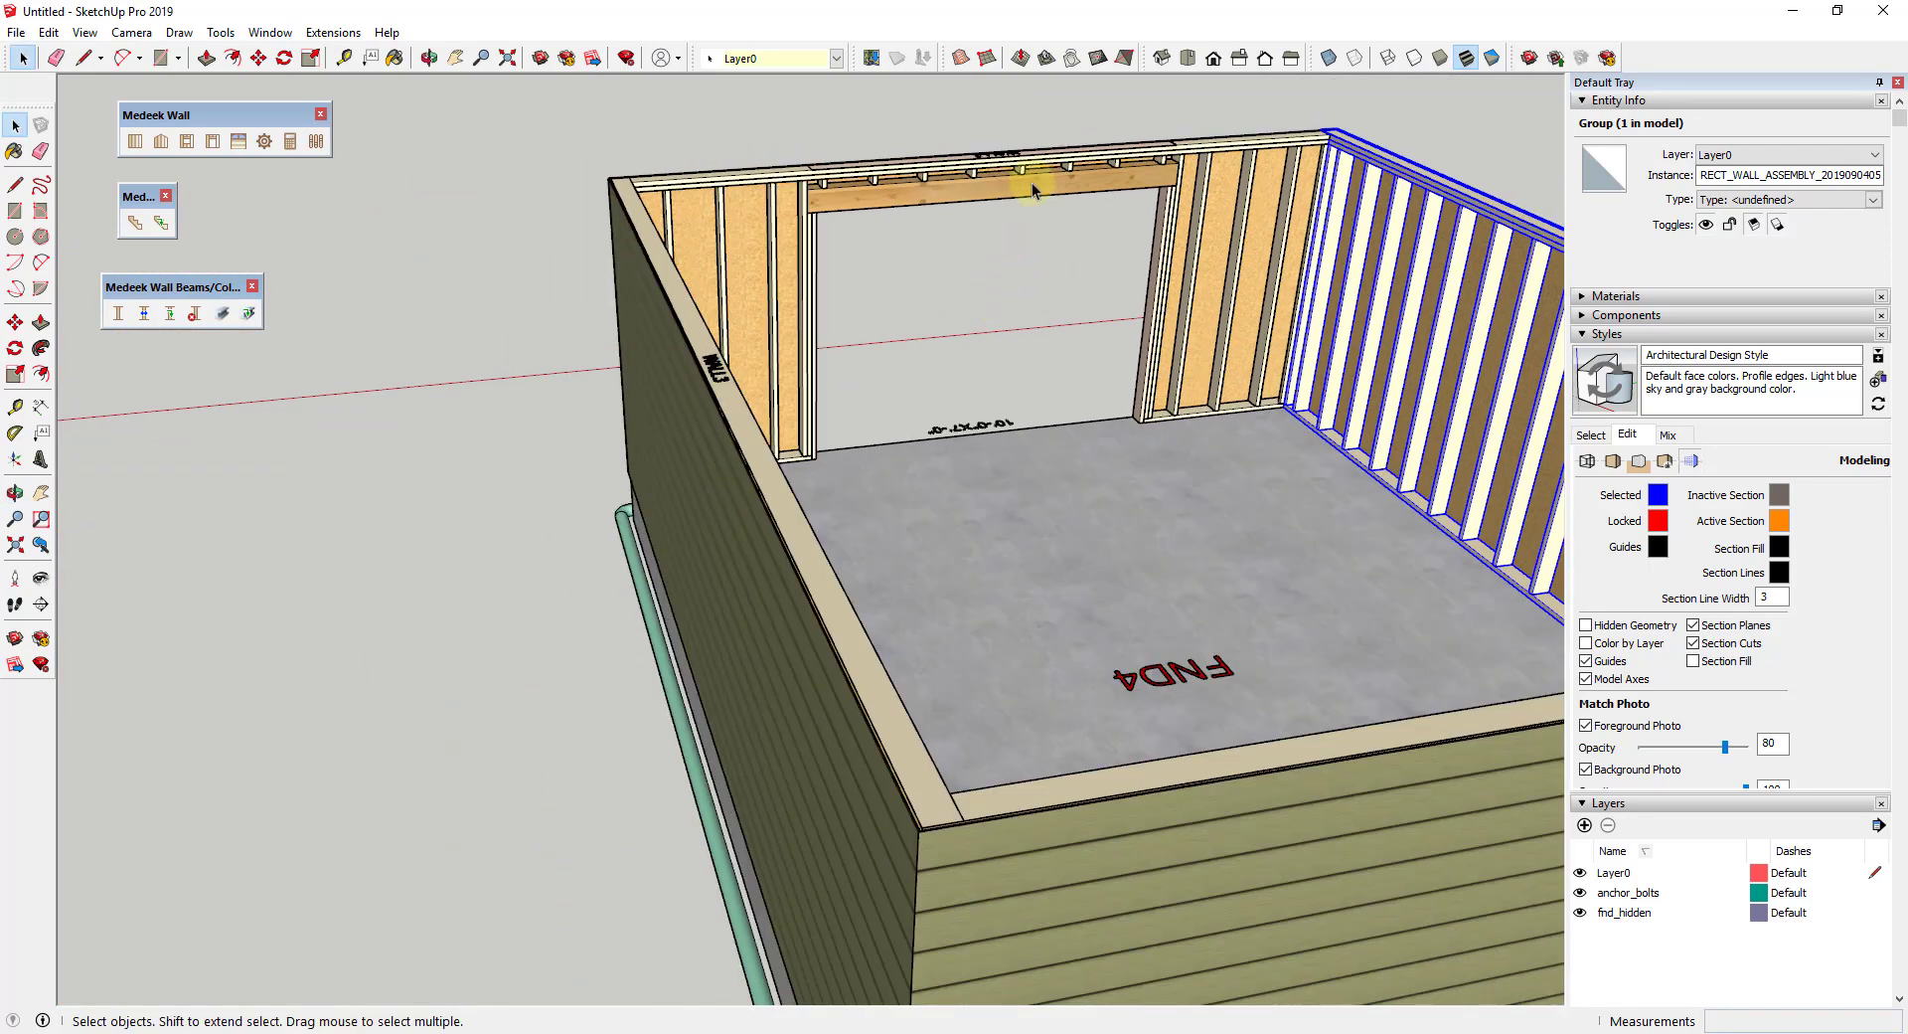
scroll(1033, 189, up, 3)
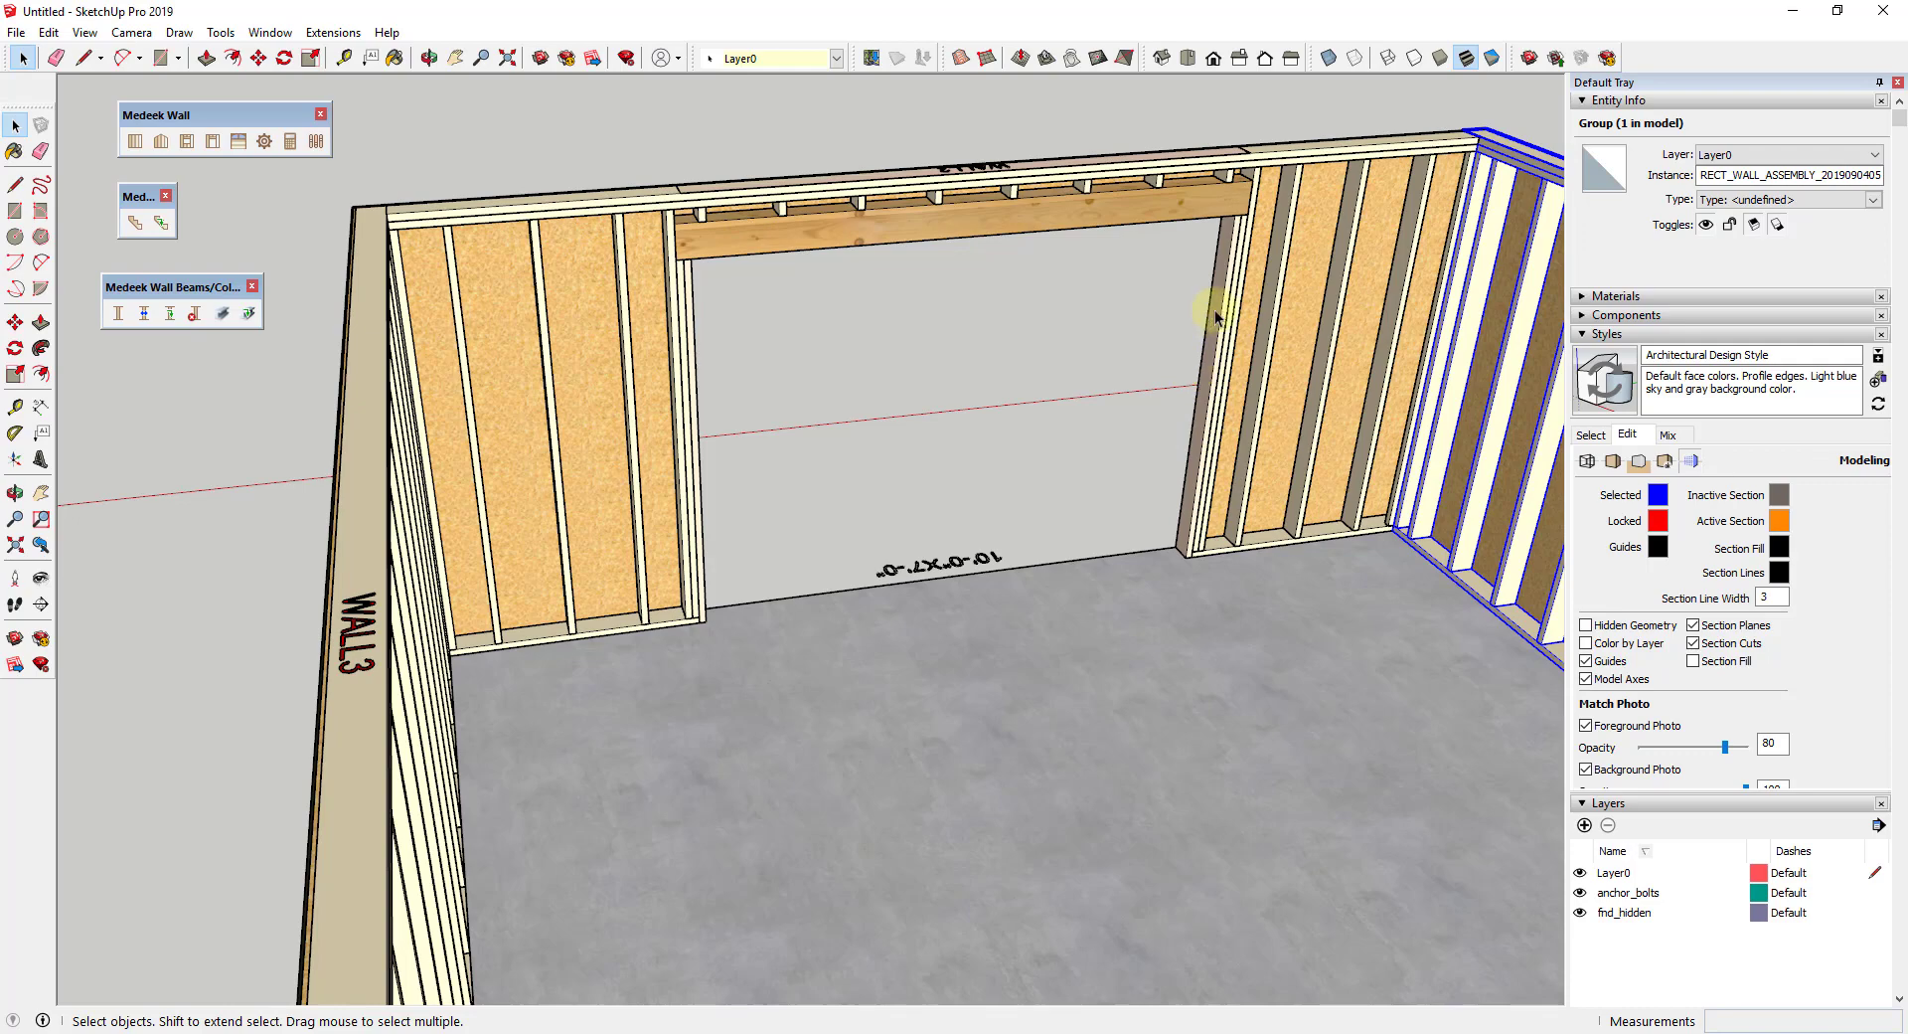
scroll(1218, 310, down, 5)
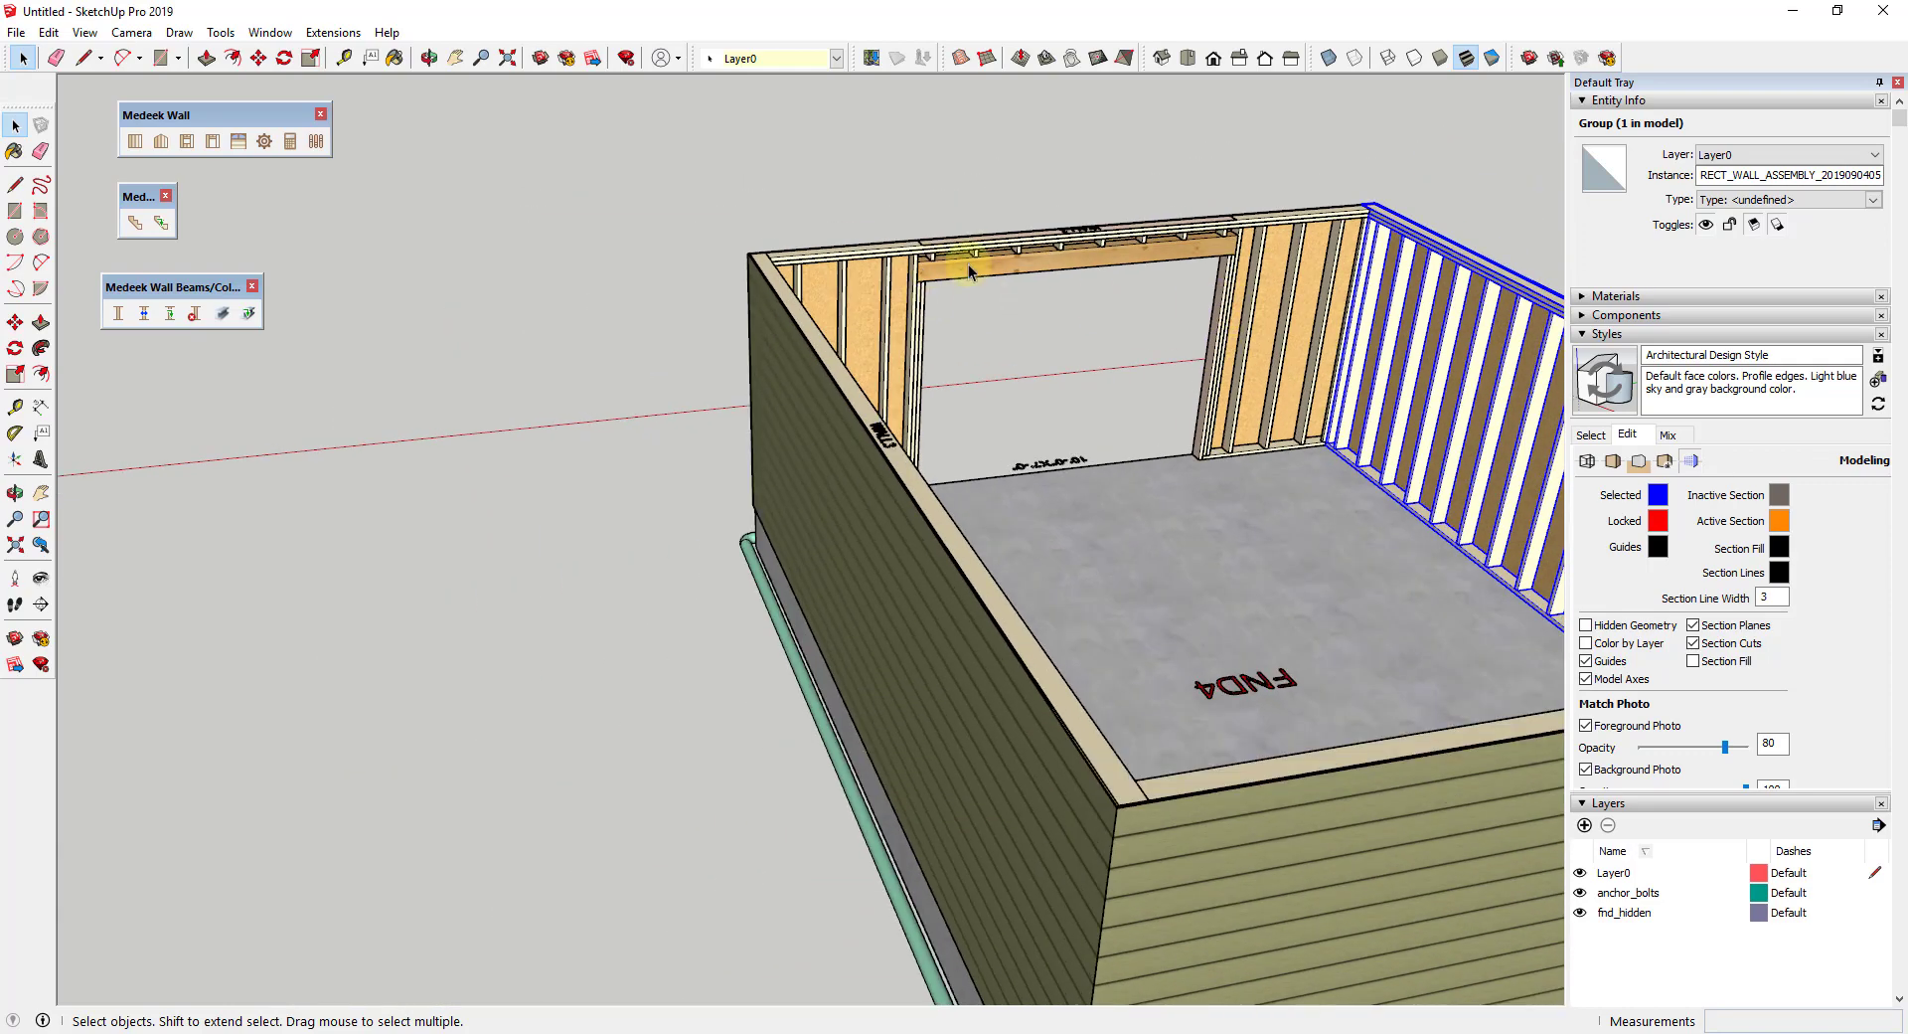
Step: Insert two rectangular 3' x 4' windows with 6X6 headers at 80 in. header height in one 25 ft side wall
middle_drag(1241, 267, 1196, 234)
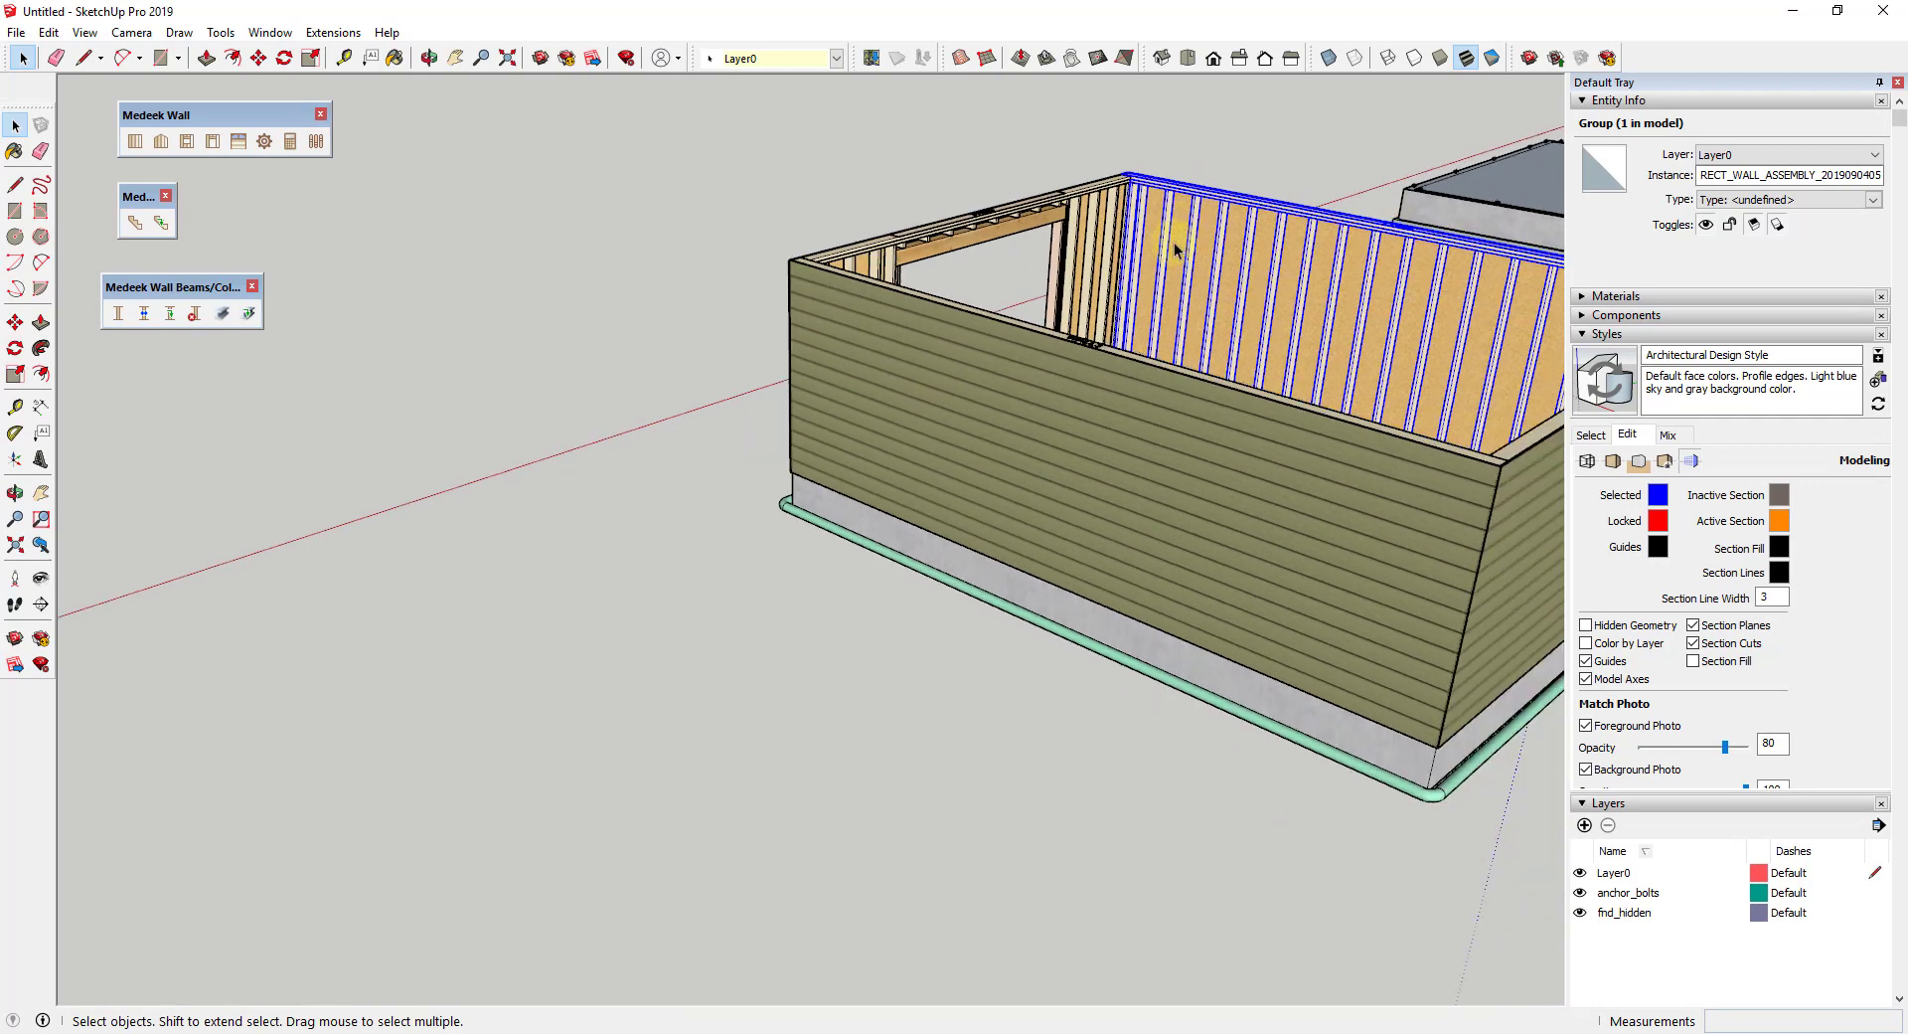
middle_drag(1143, 300, 1026, 248)
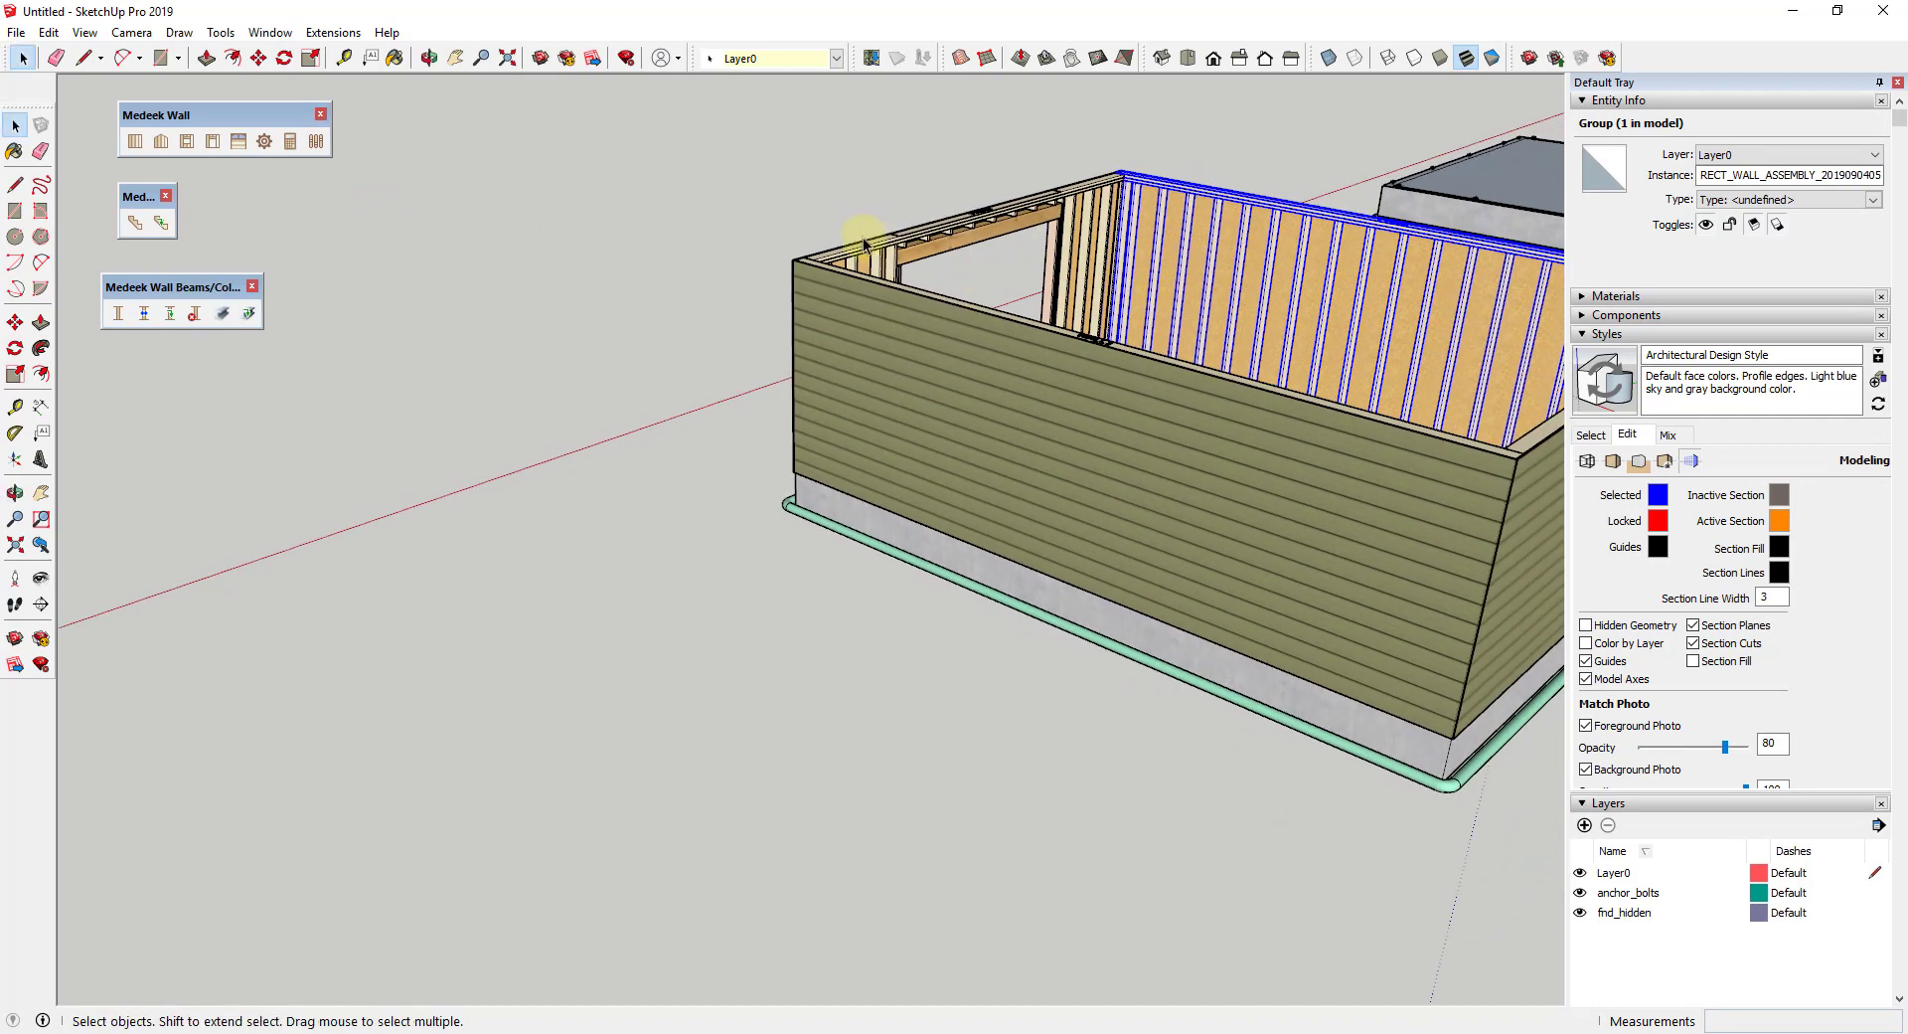
click(190, 141)
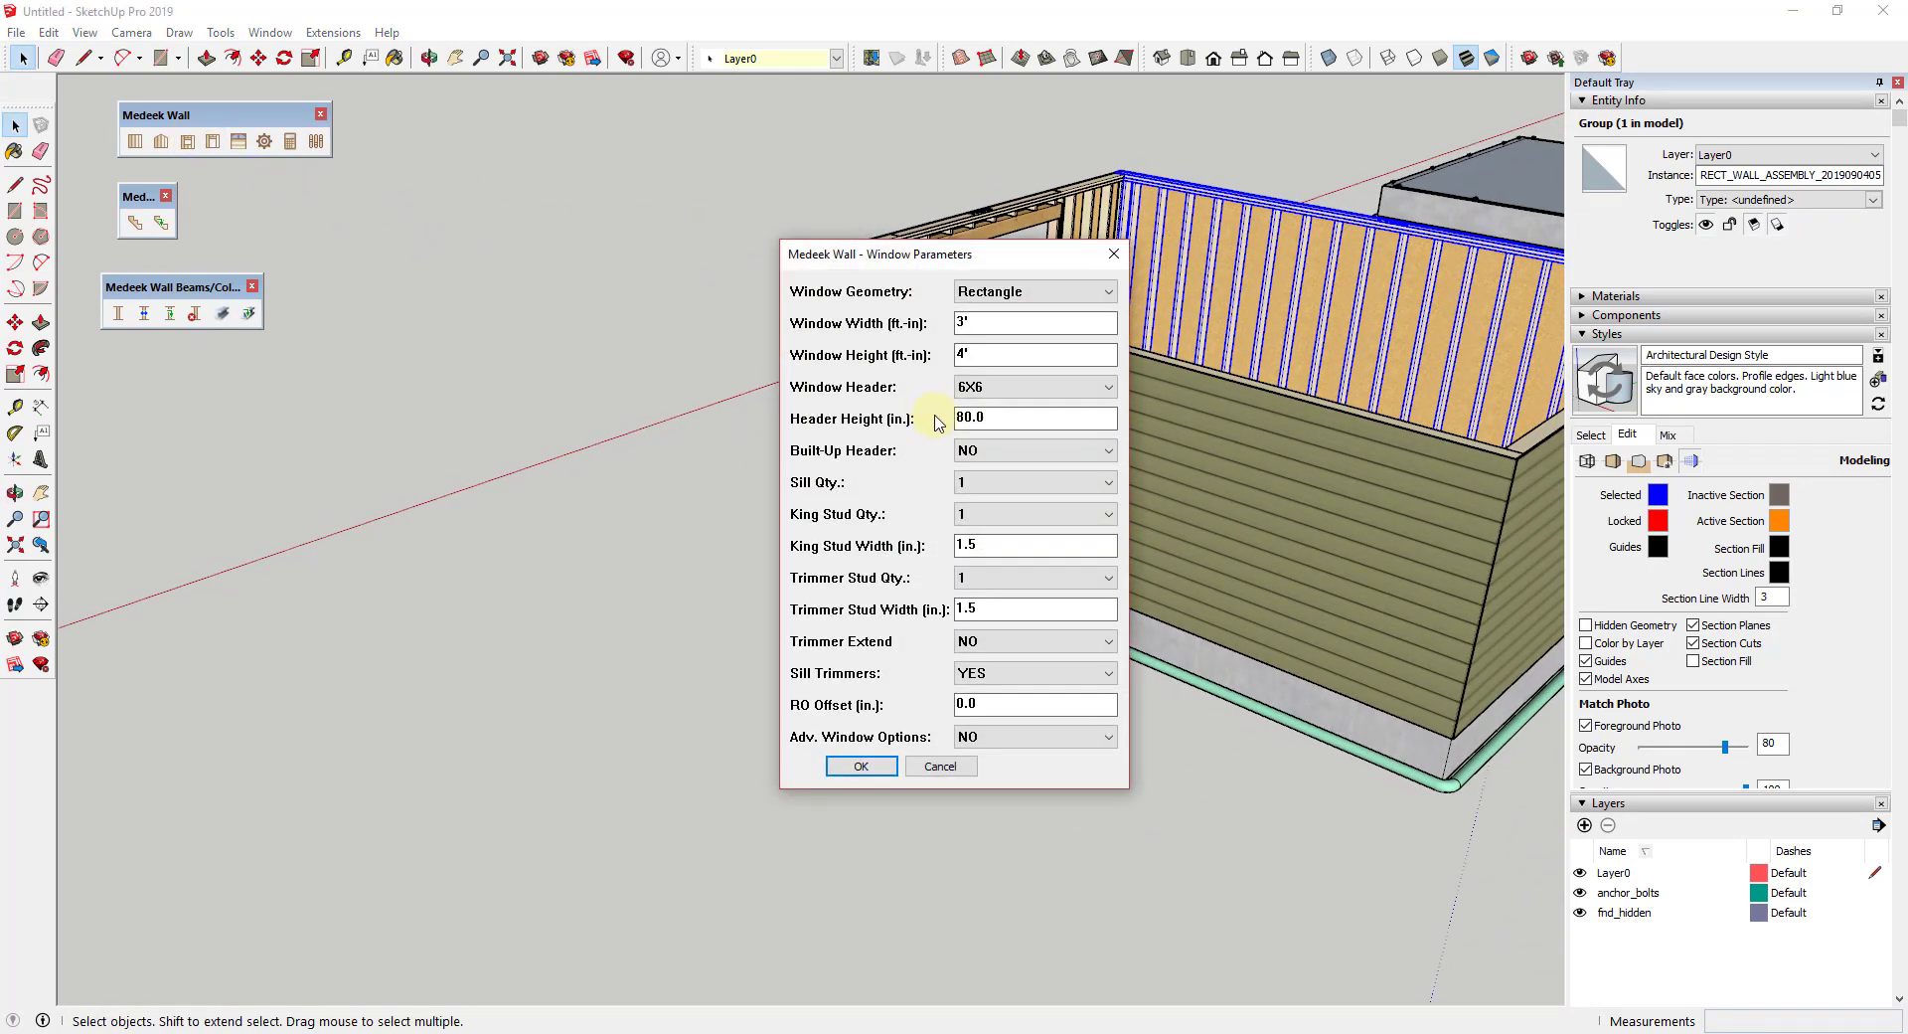
click(1023, 294)
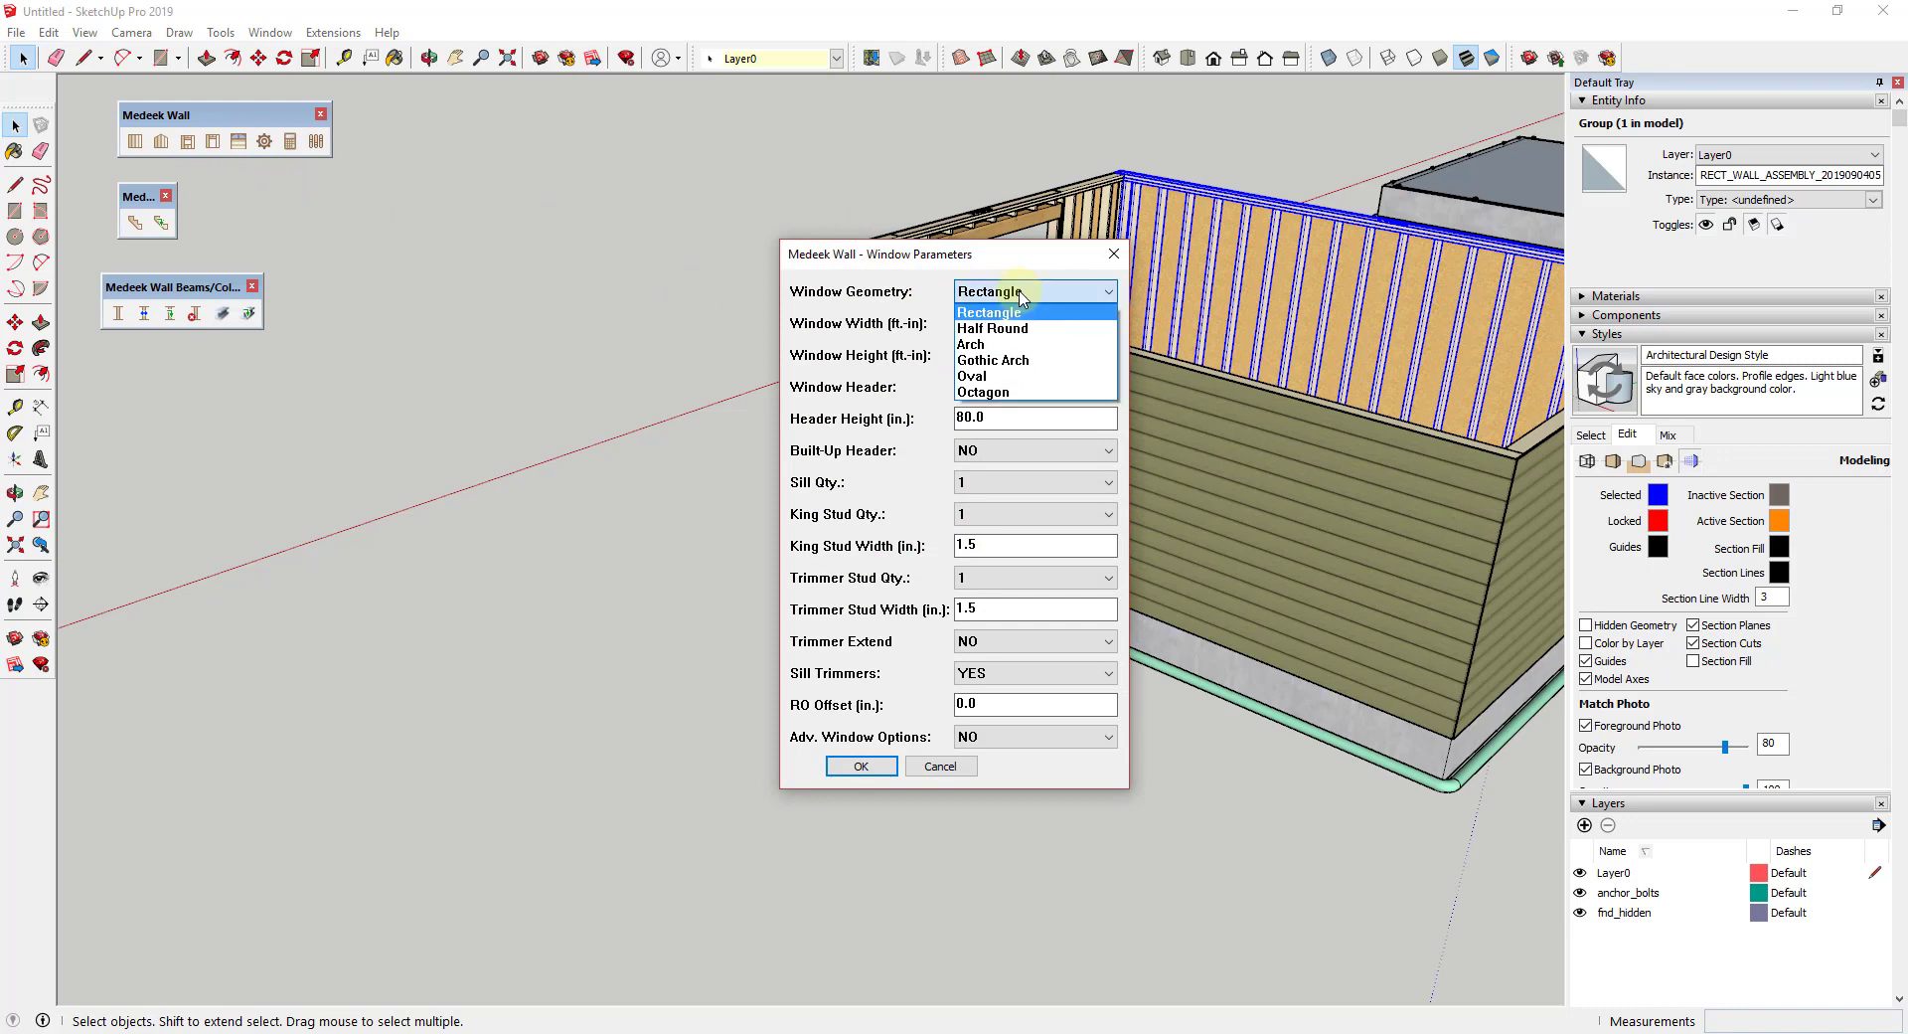
click(1023, 295)
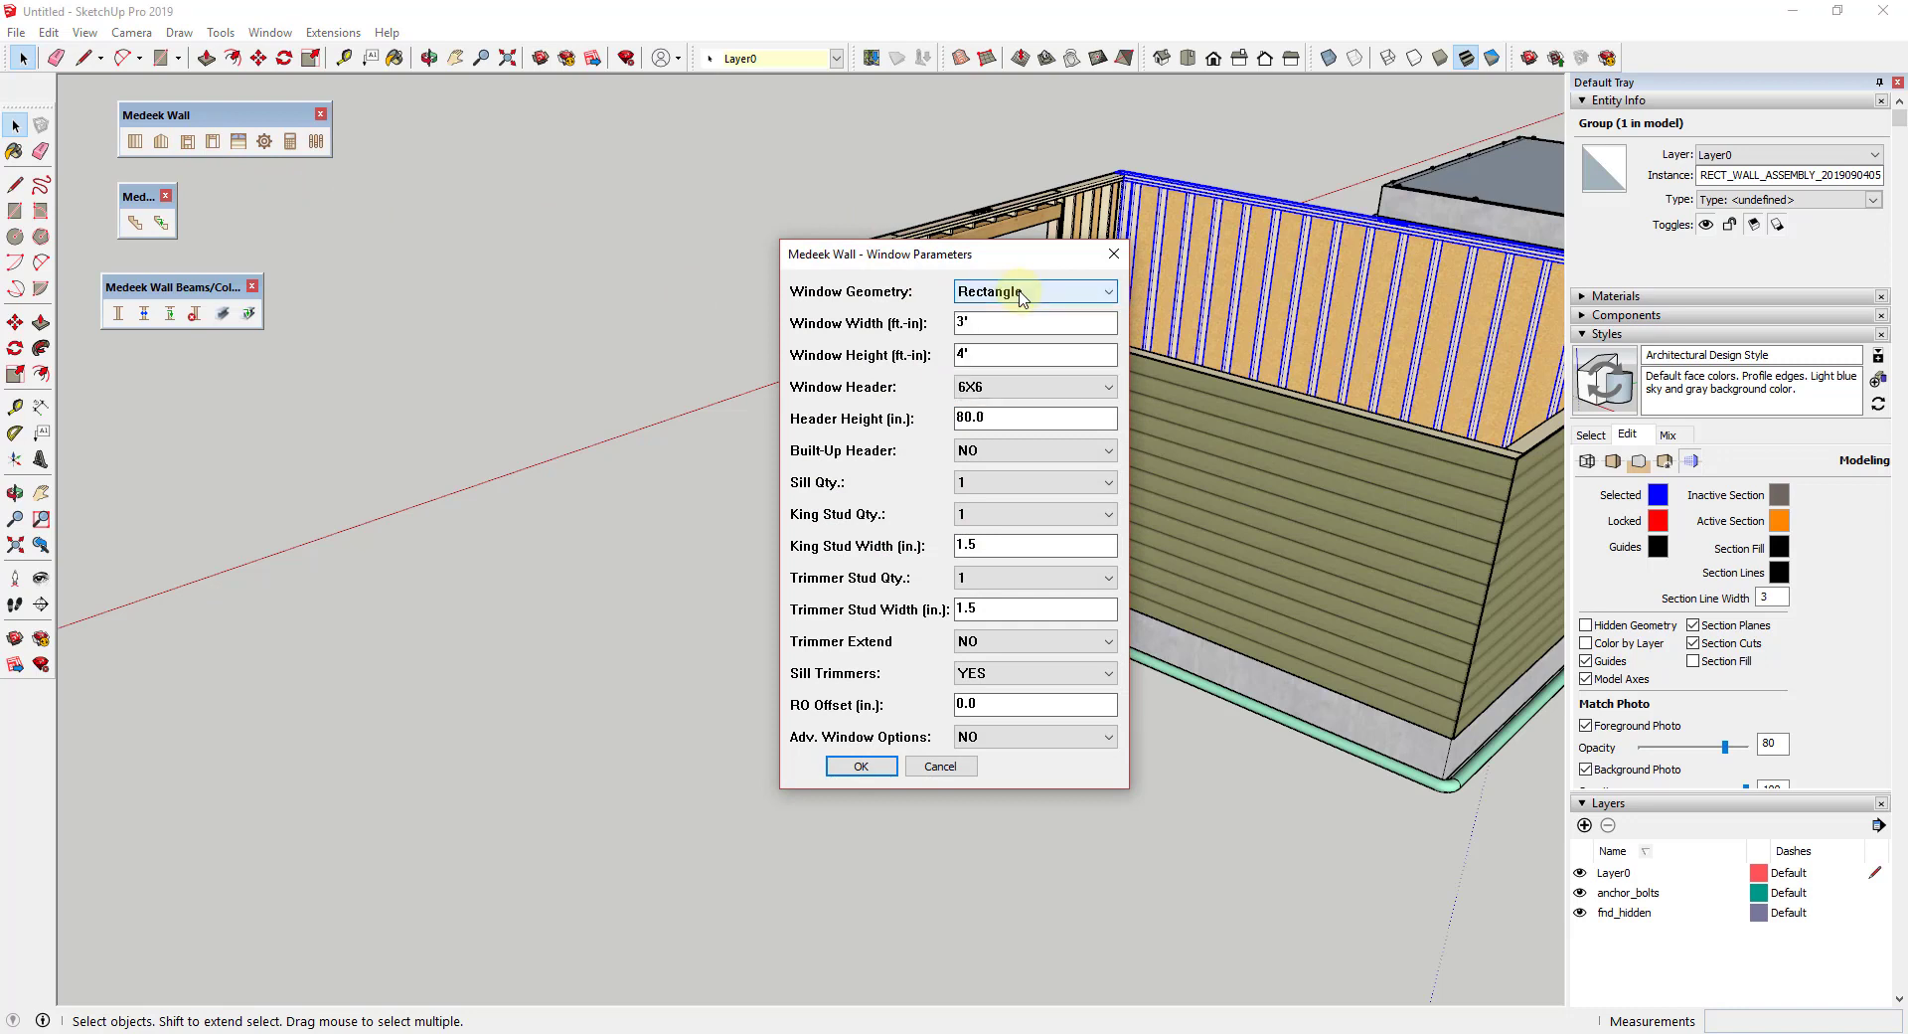
click(987, 455)
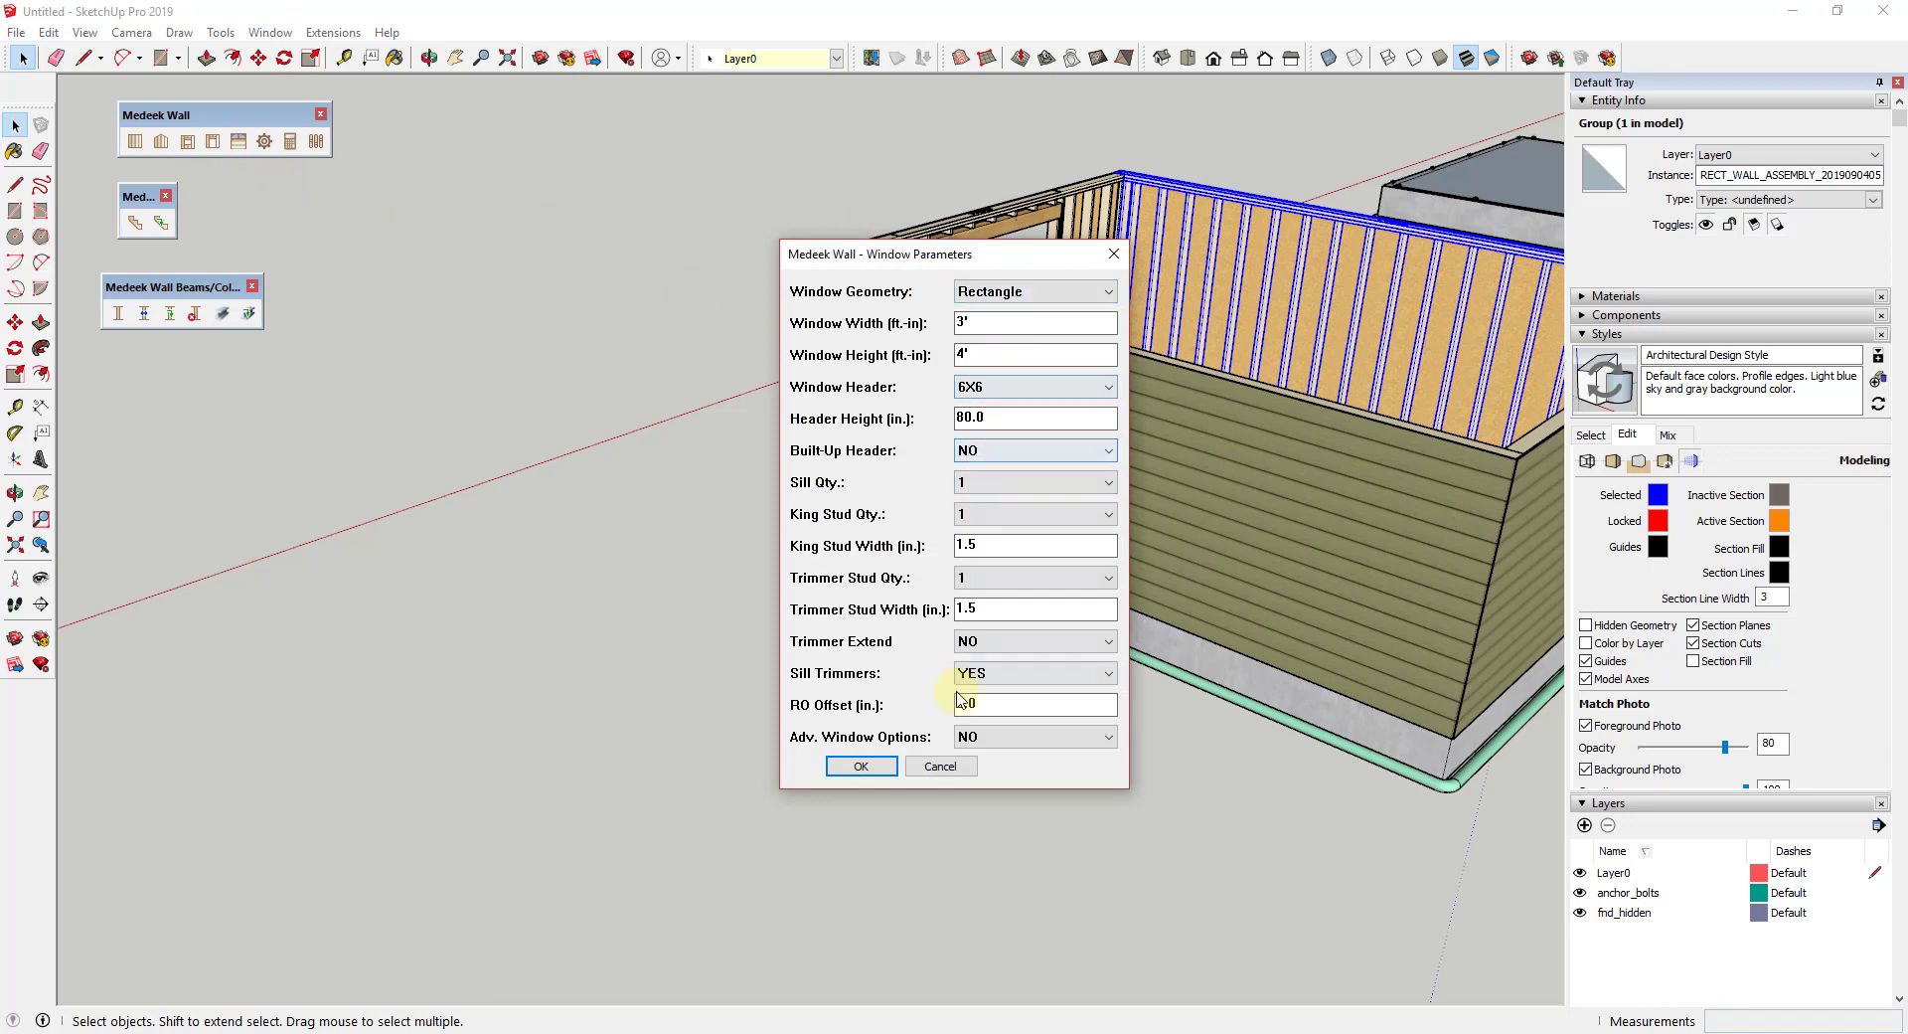
click(861, 767)
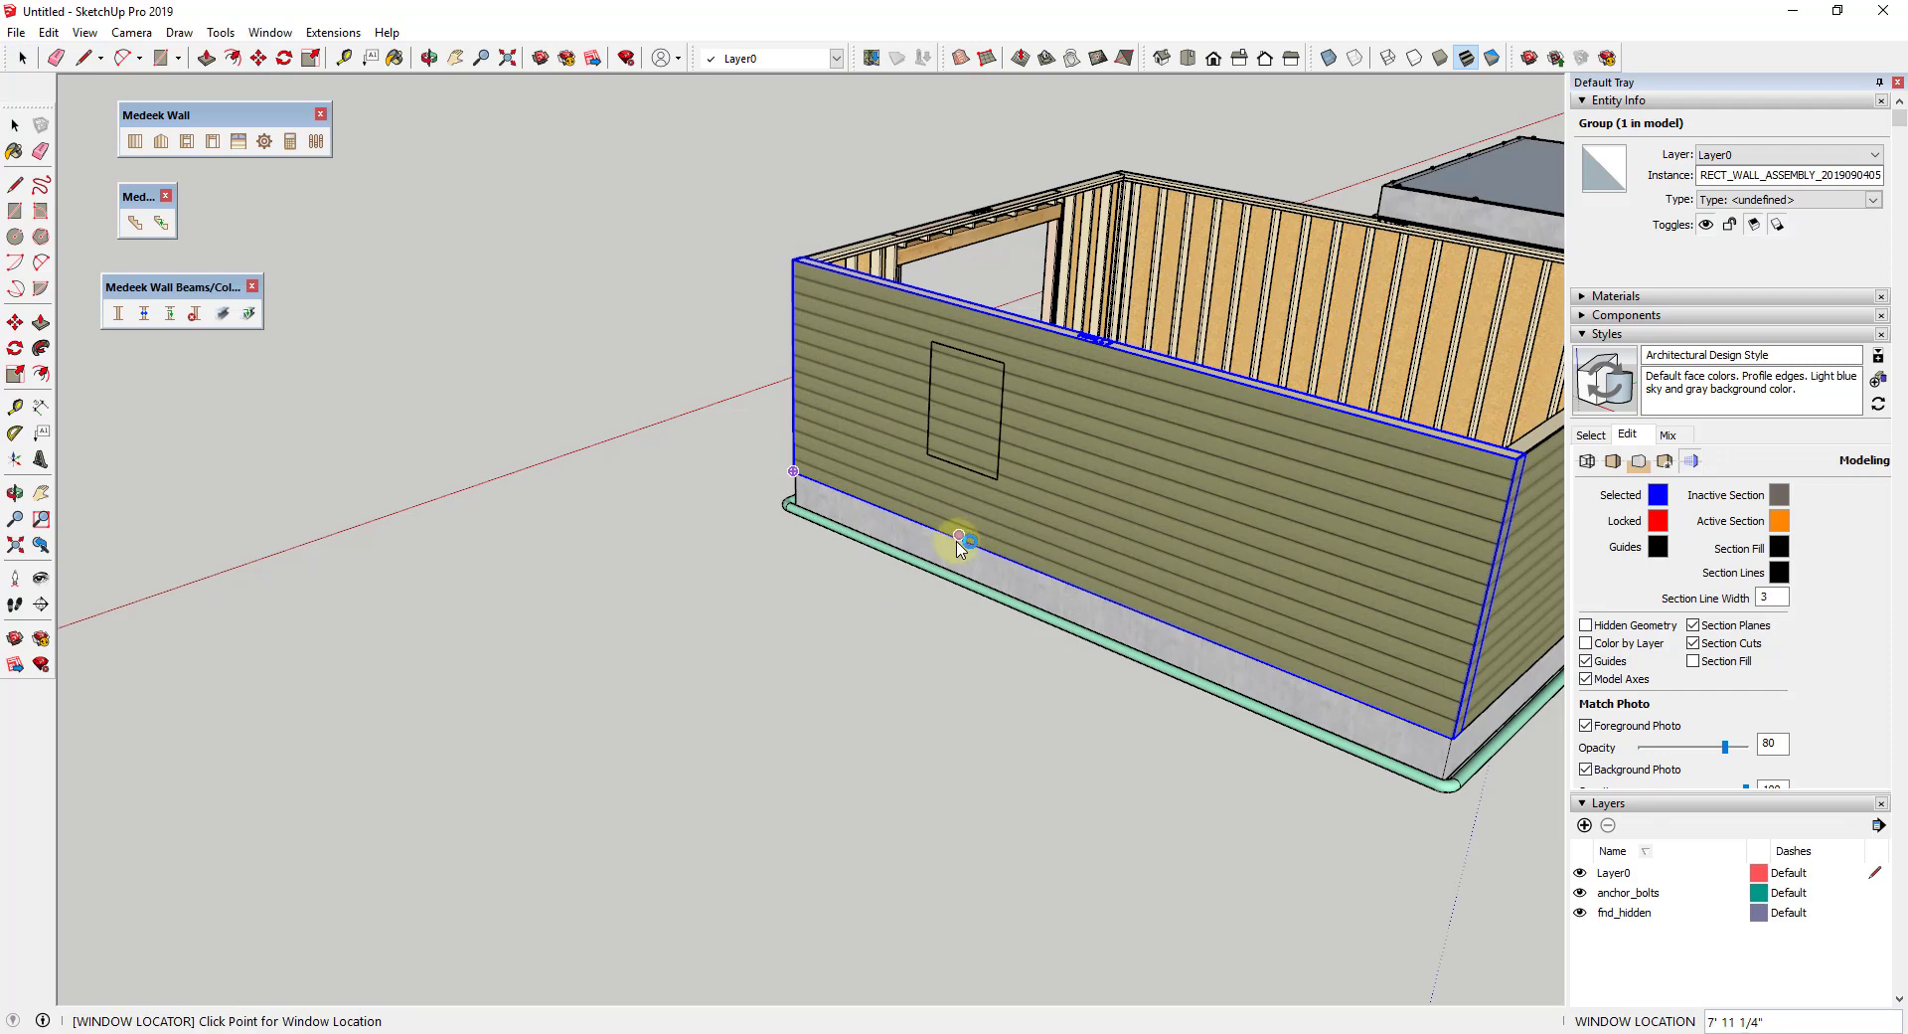
click(959, 542)
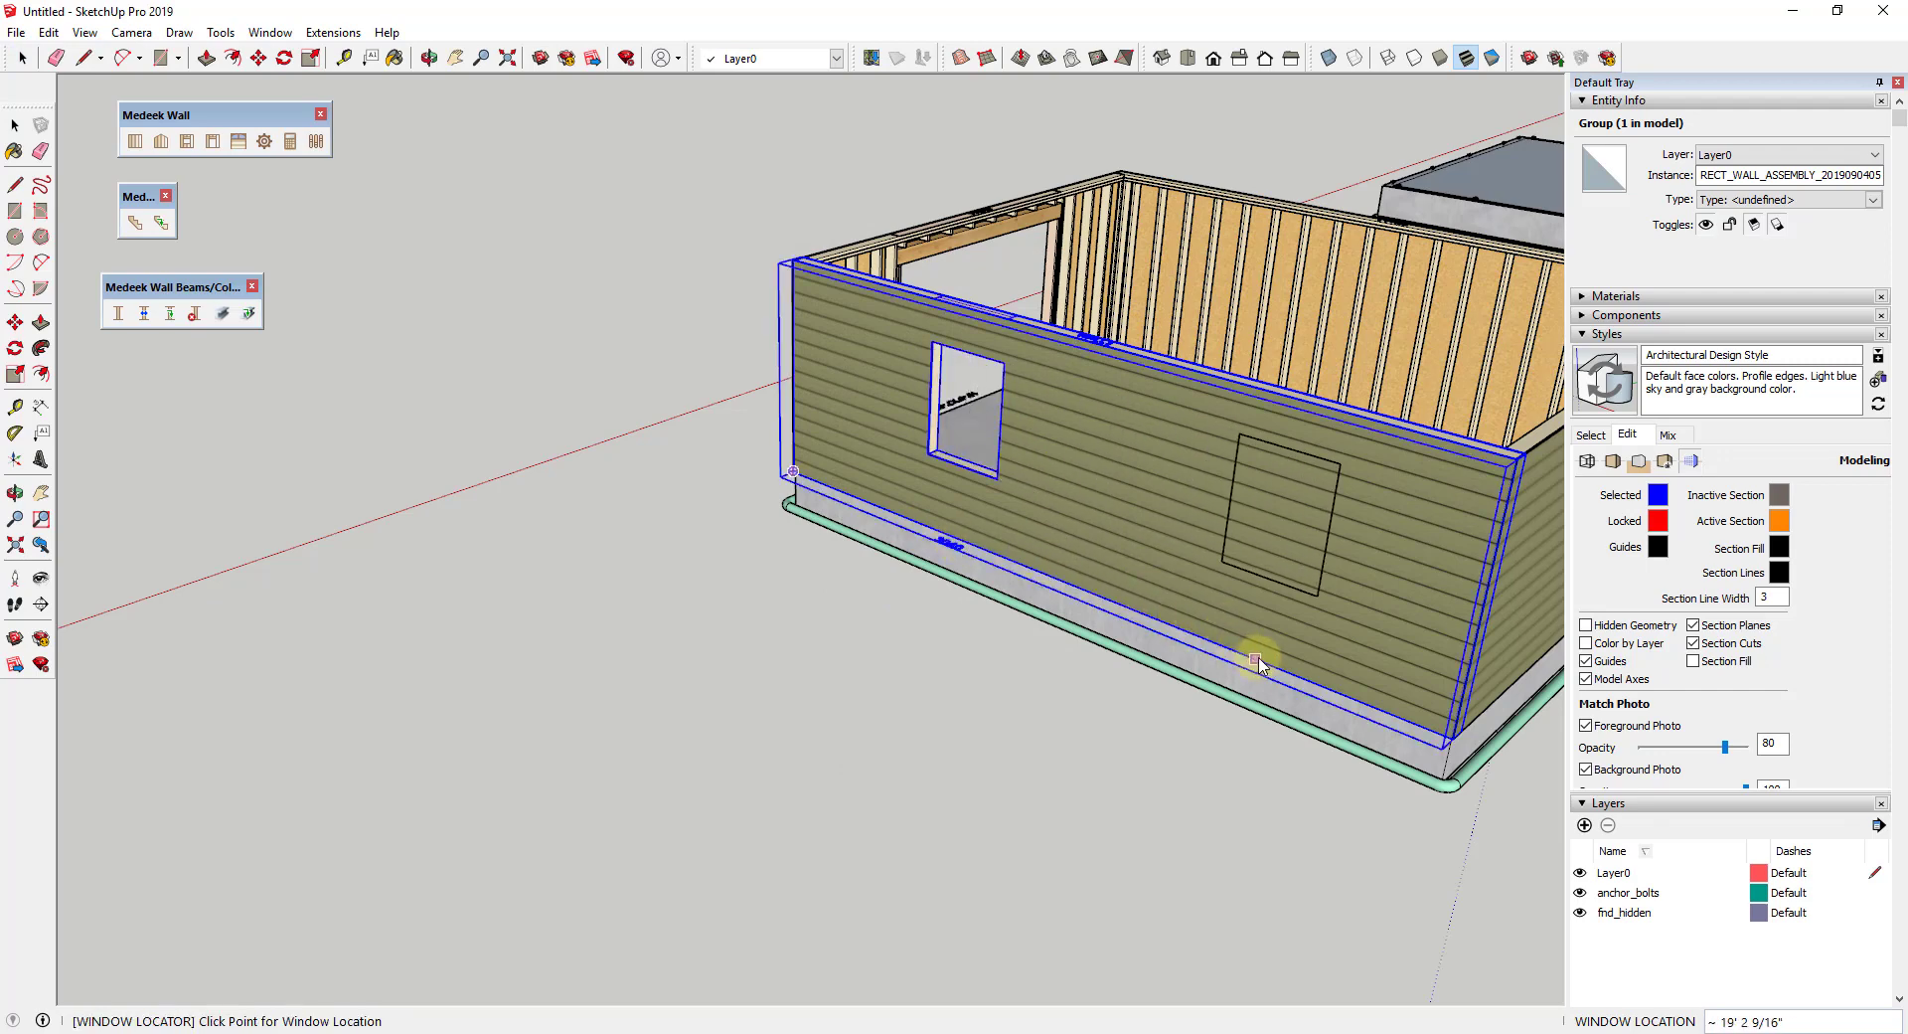
click(1215, 656)
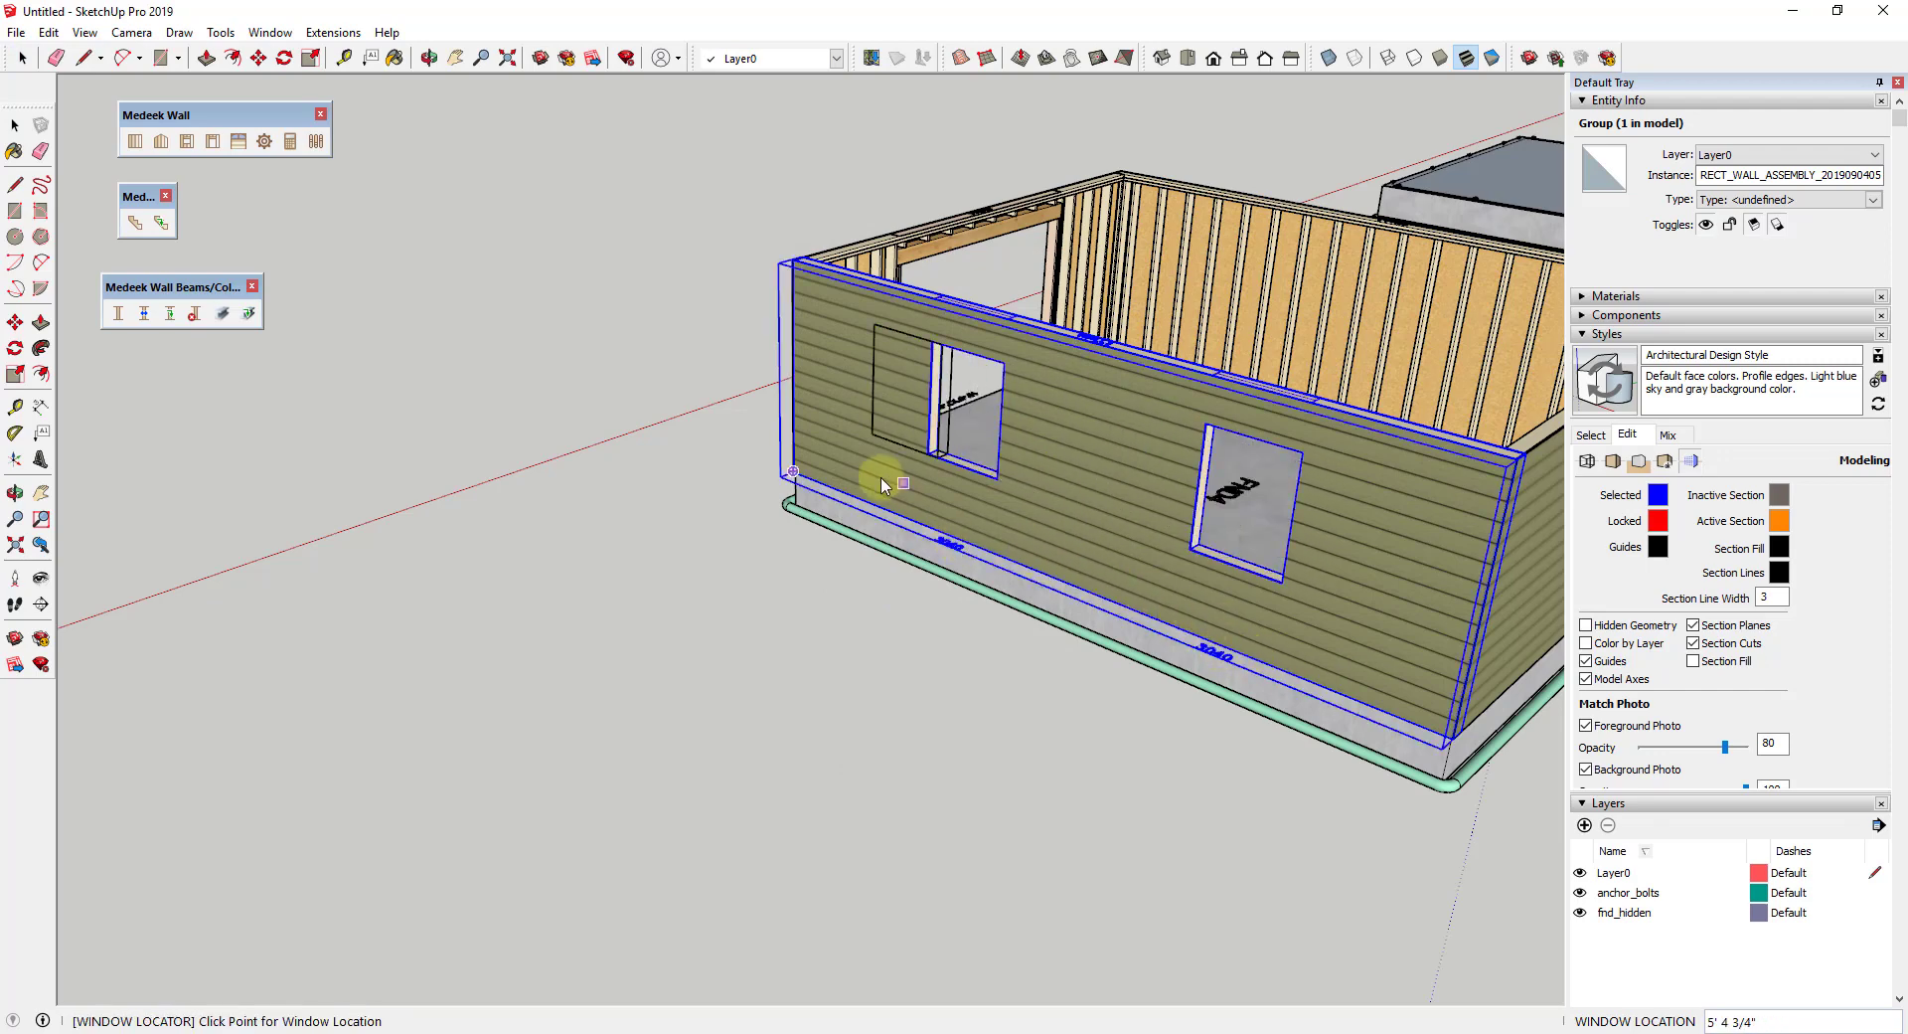
Step: Place two more 3' x 4' windows, spaced apart, in the opposite 25 ft side wall
scroll(864, 469, down, 3)
middle_drag(859, 467, 192, 460)
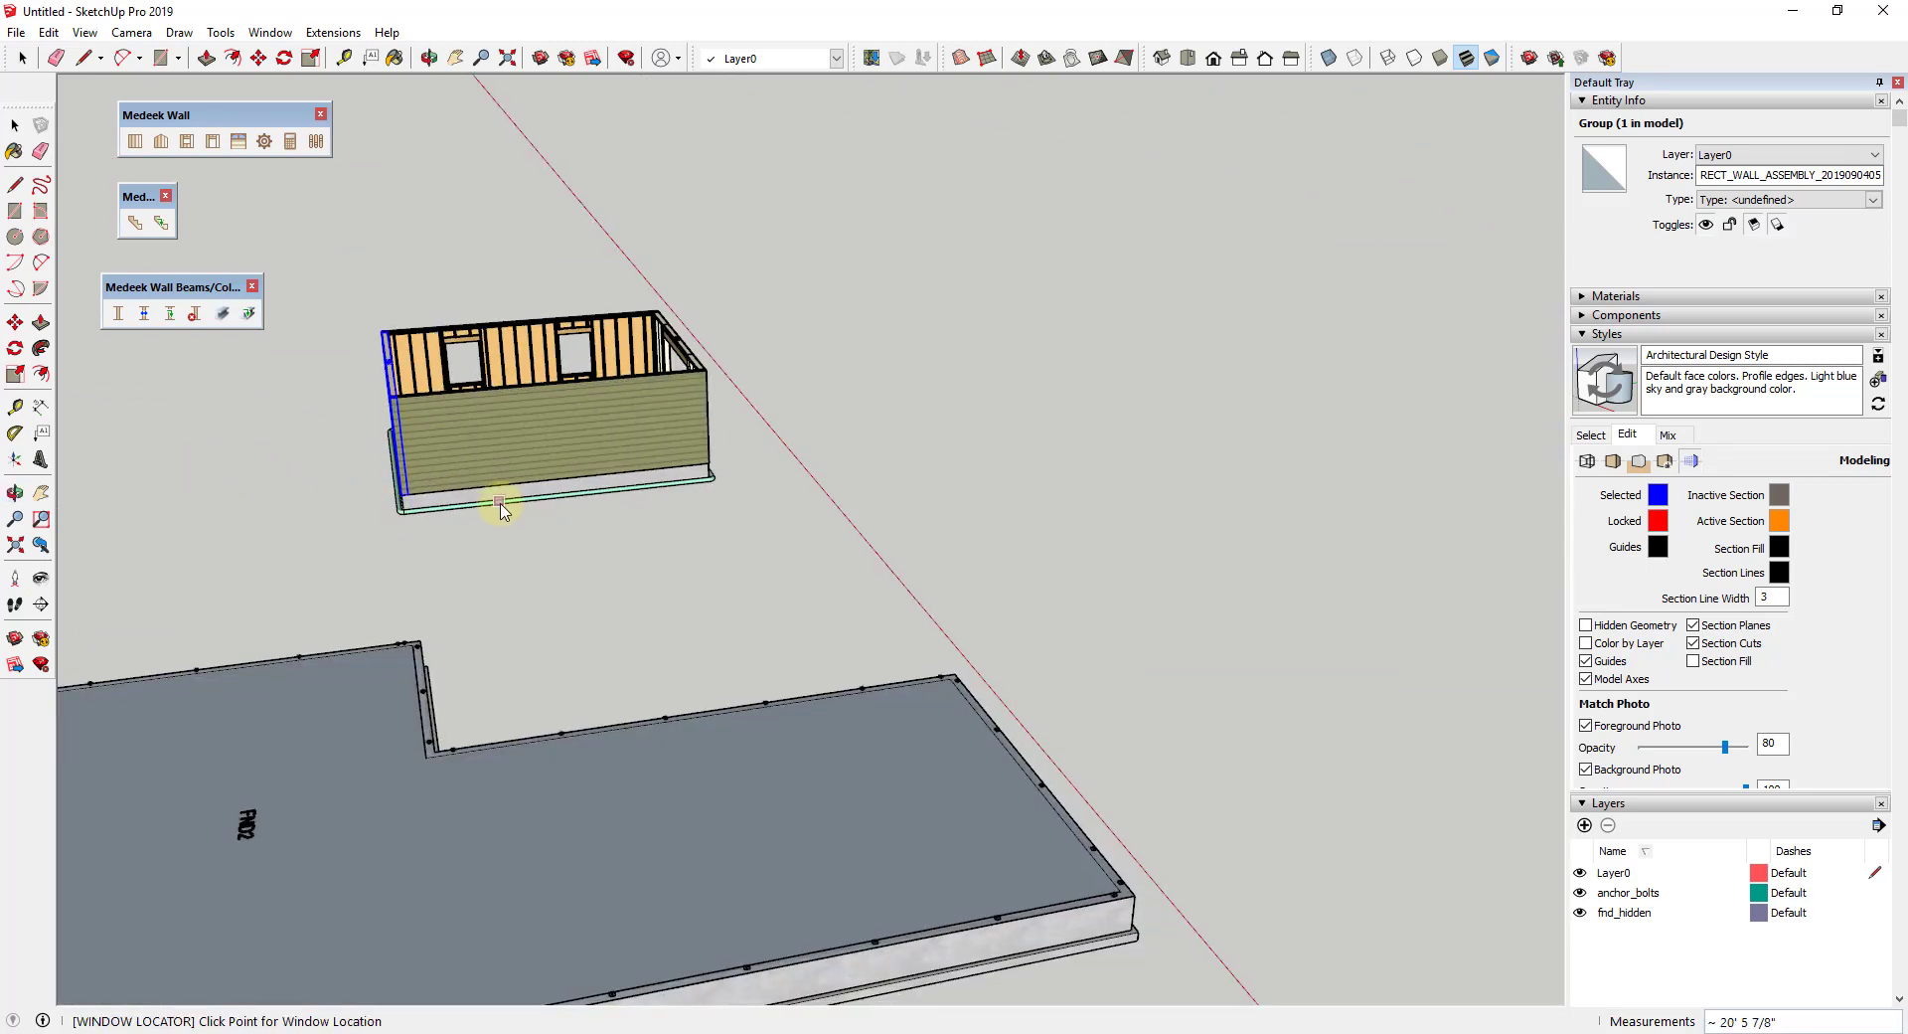
middle_drag(482, 494, 504, 331)
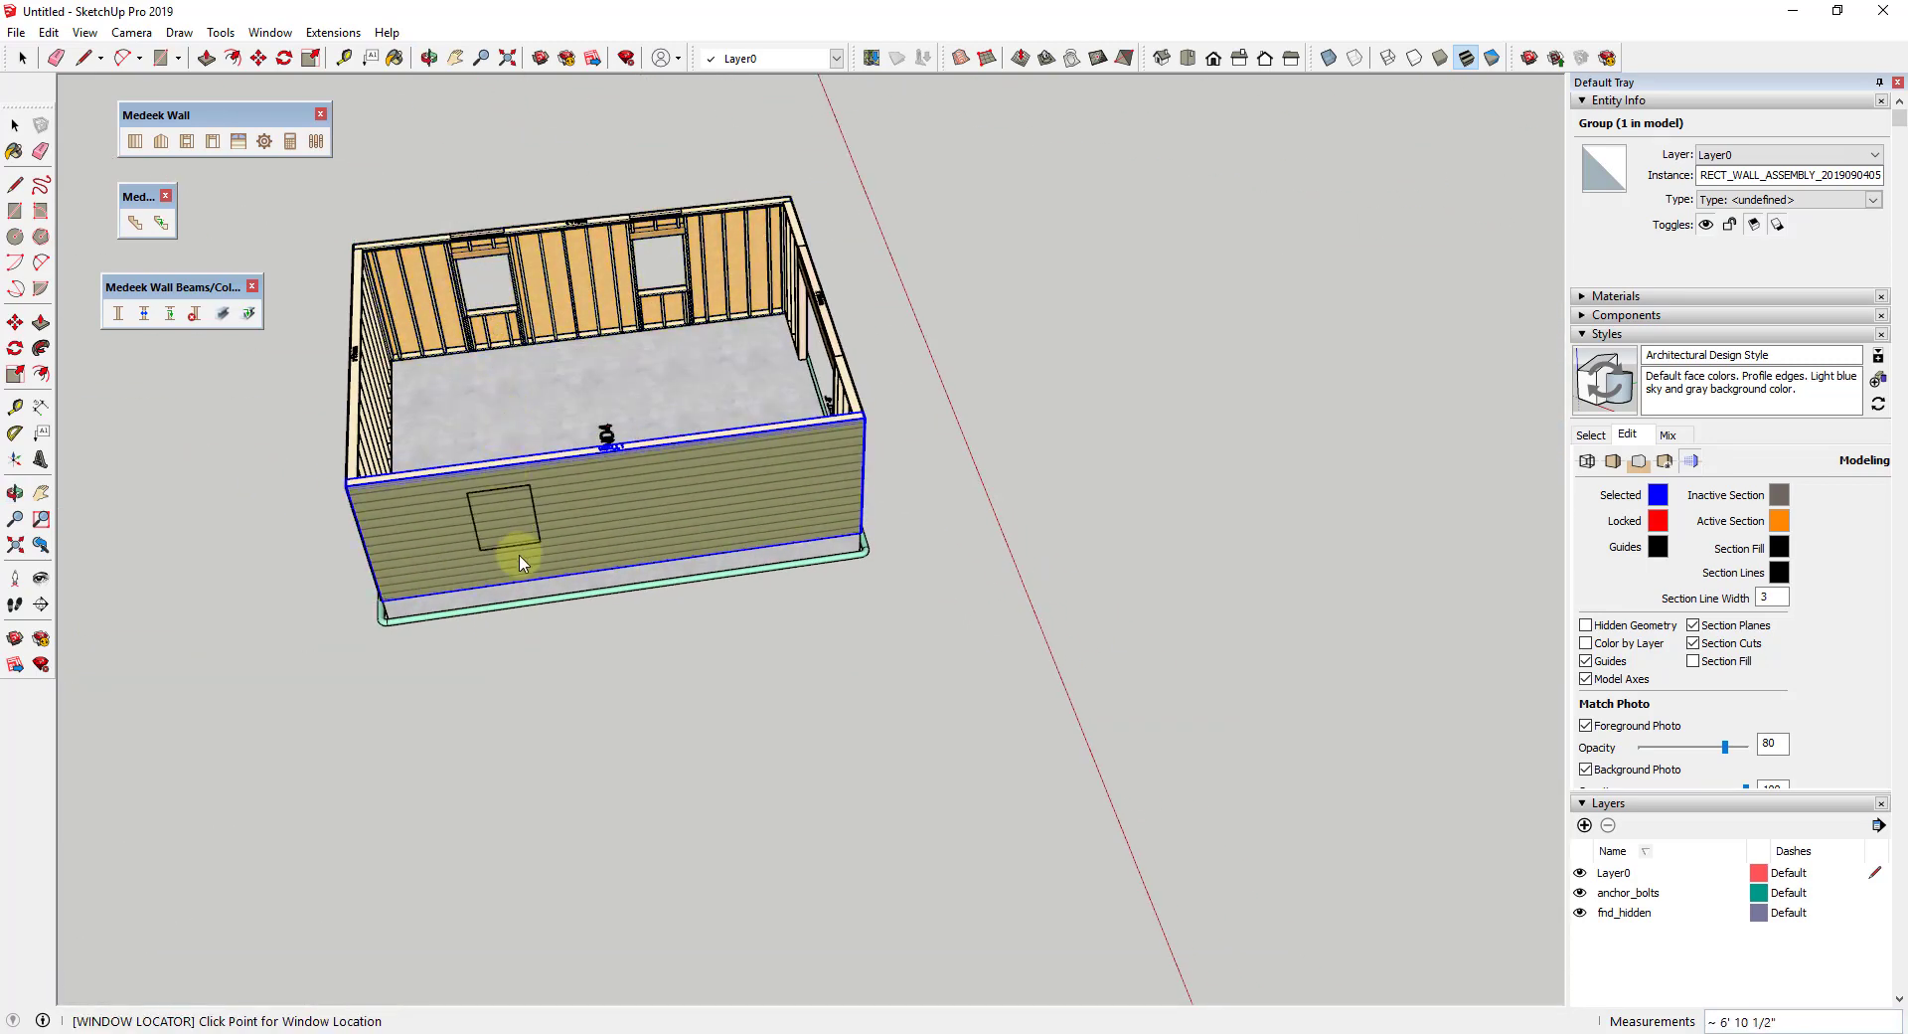
click(518, 586)
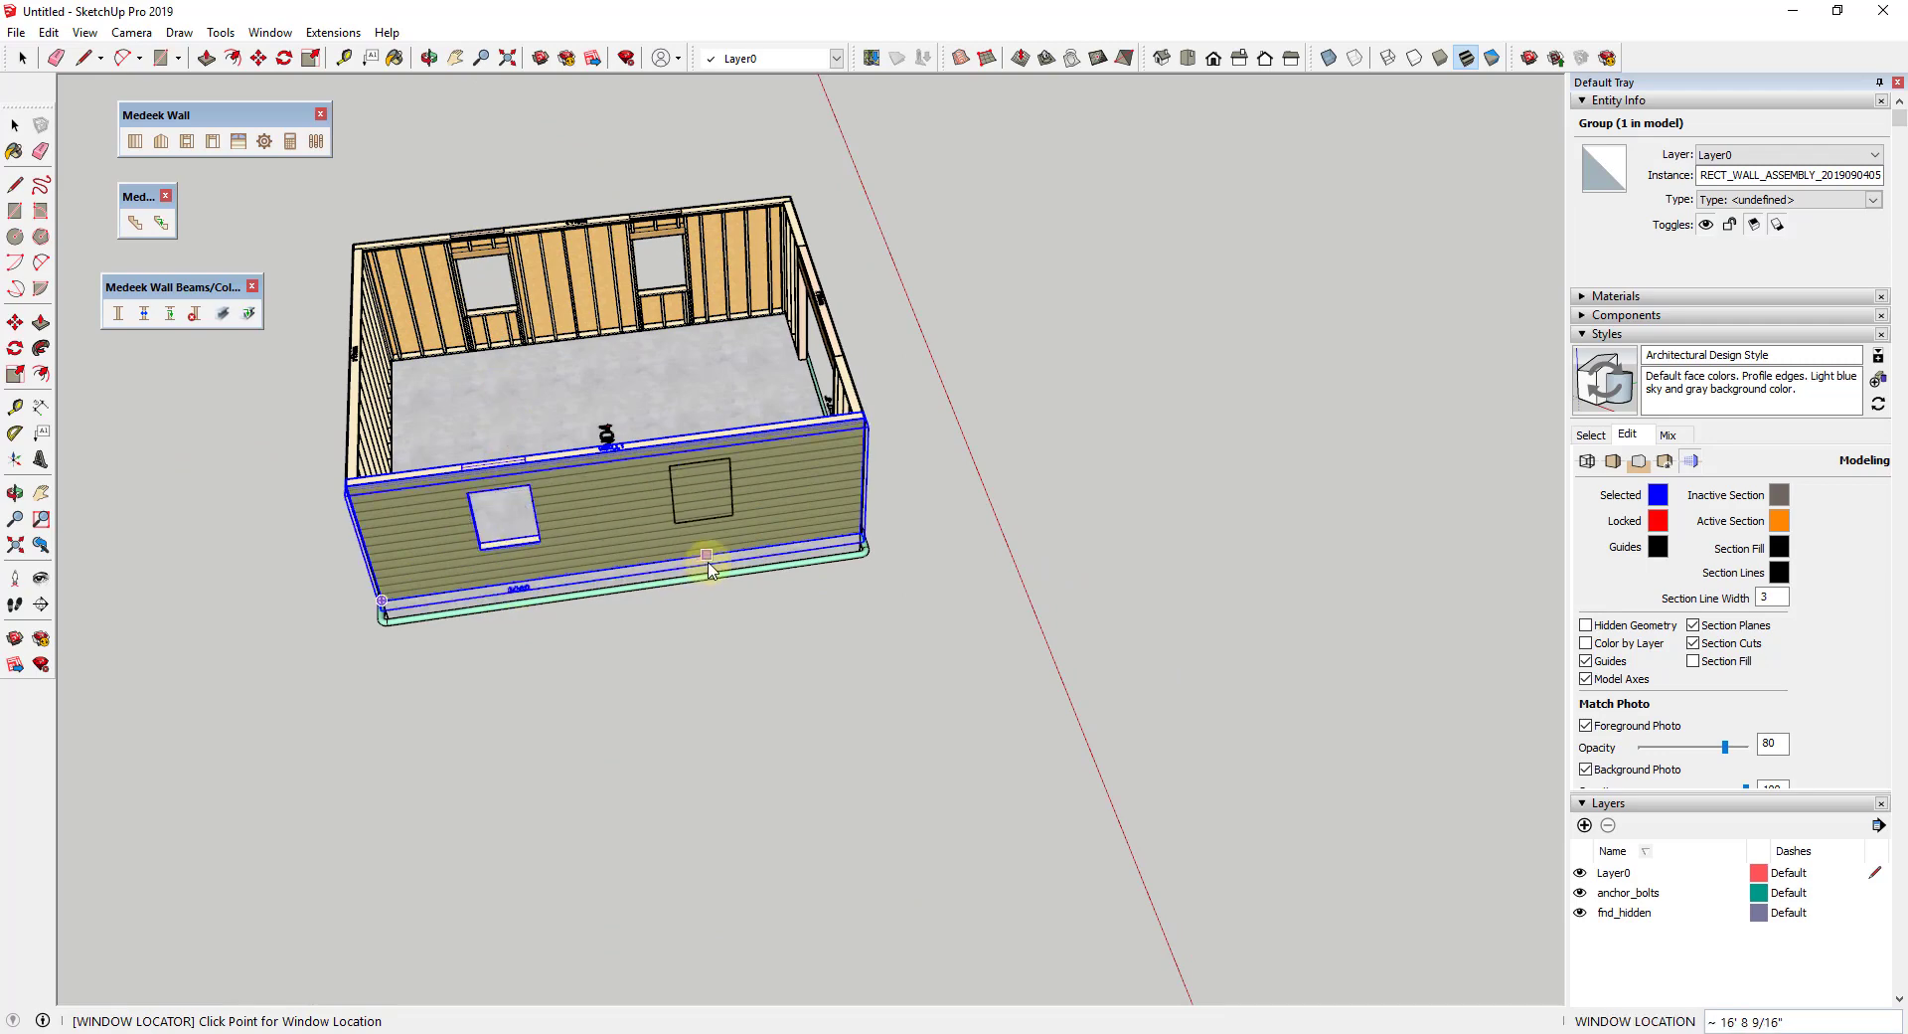
click(711, 562)
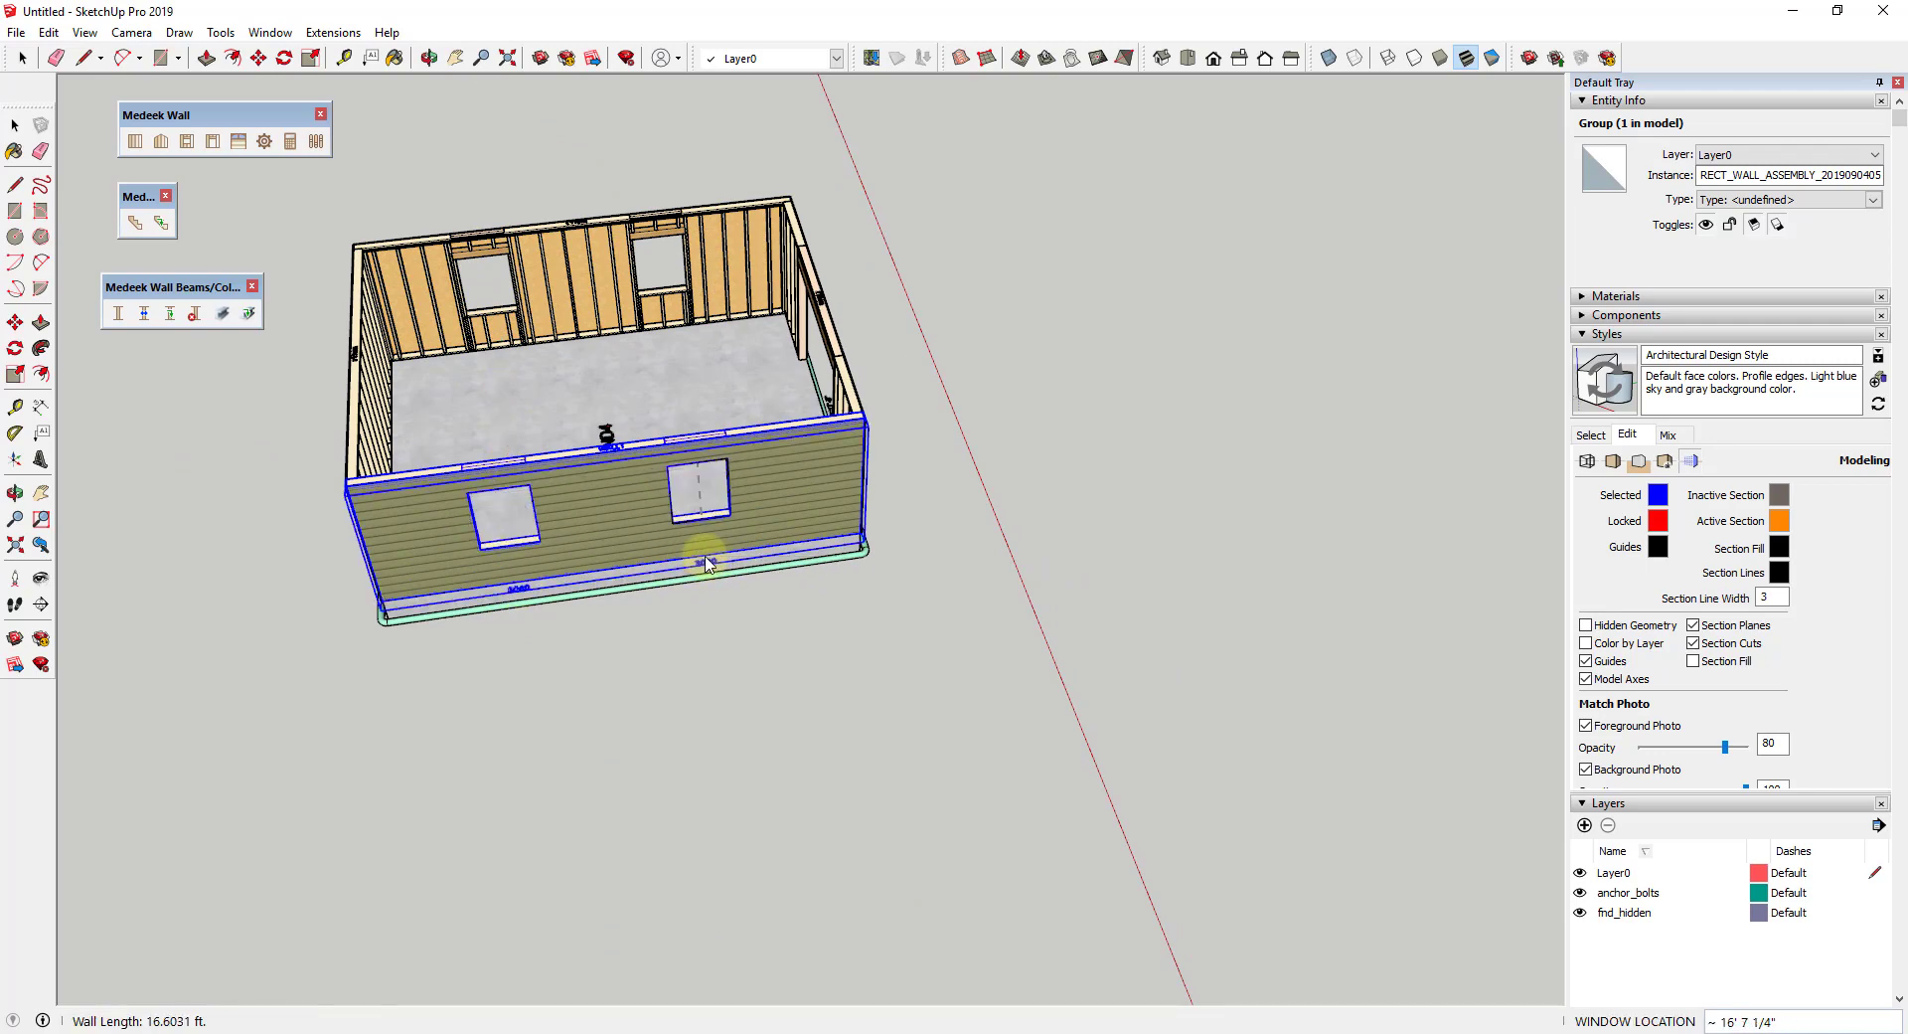
Step: Insert a rectangular 3' x 6' 8" door with a 6X6 header near one end of the wall opposite the garage door
middle_drag(703, 553, 324, 294)
click(210, 142)
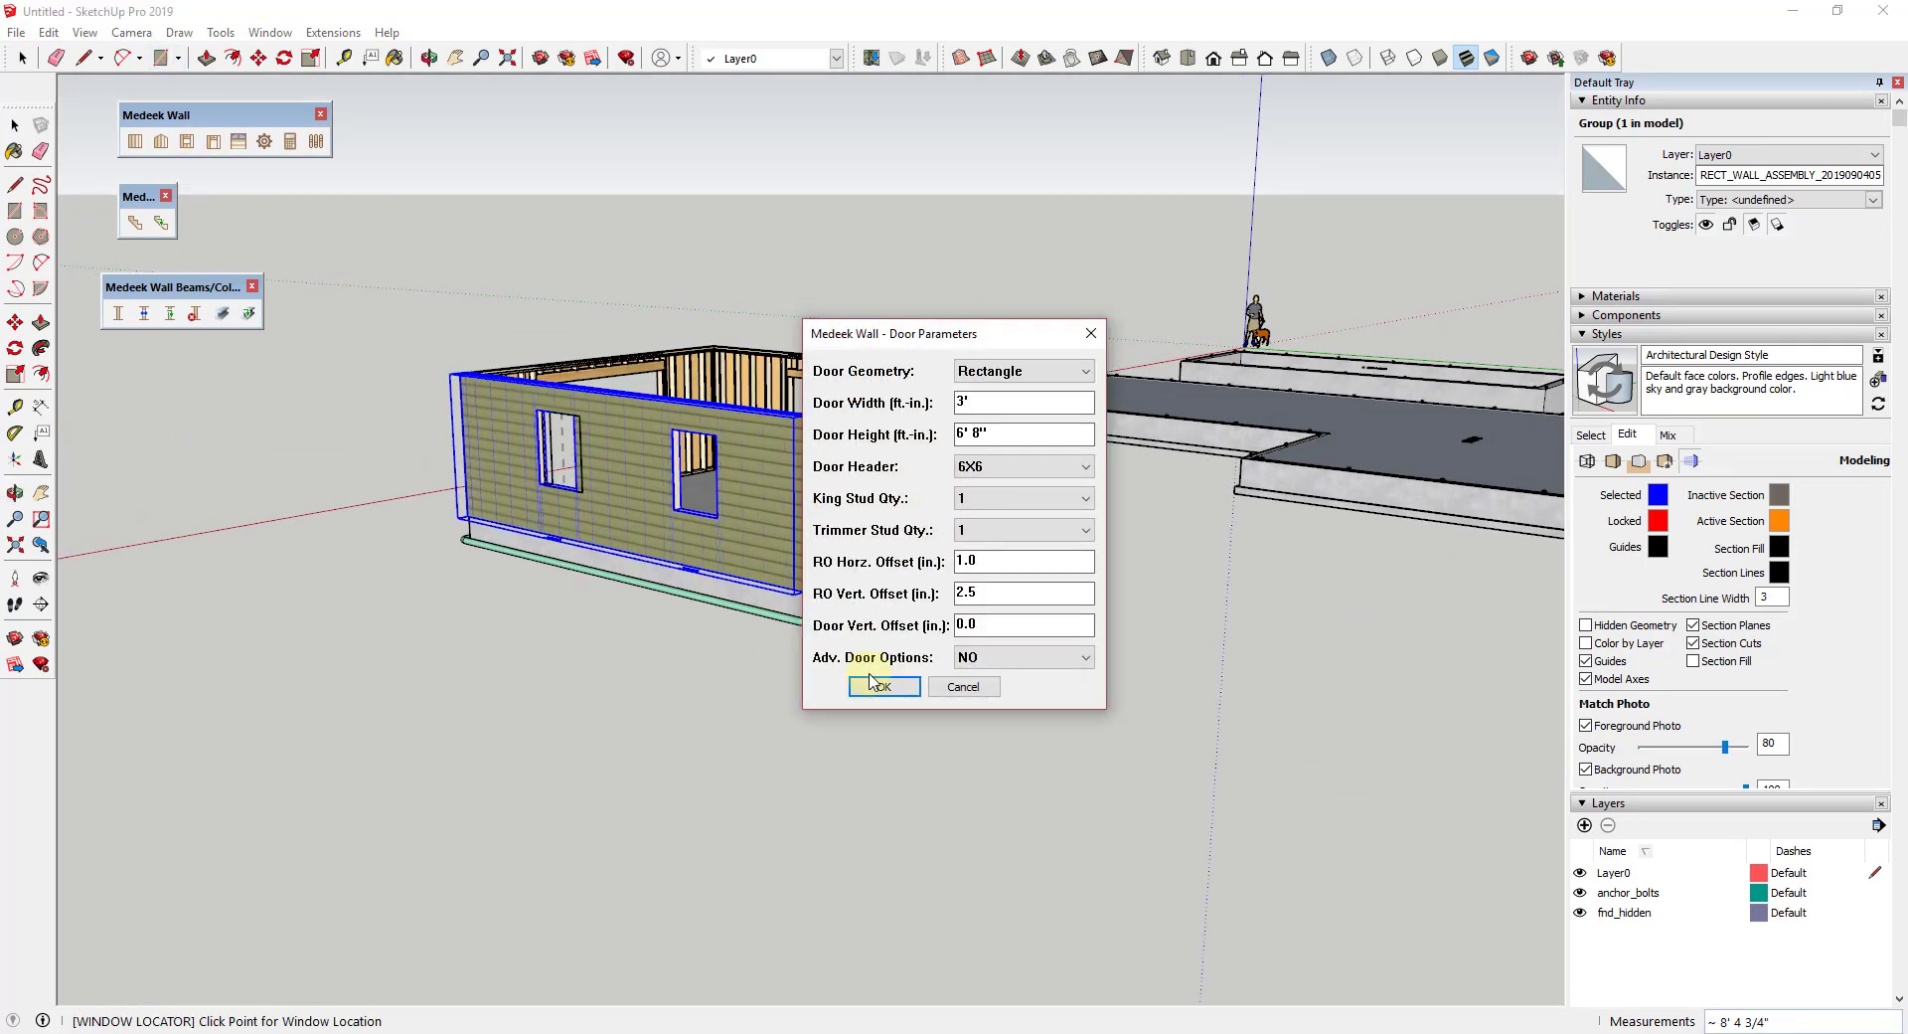
click(884, 687)
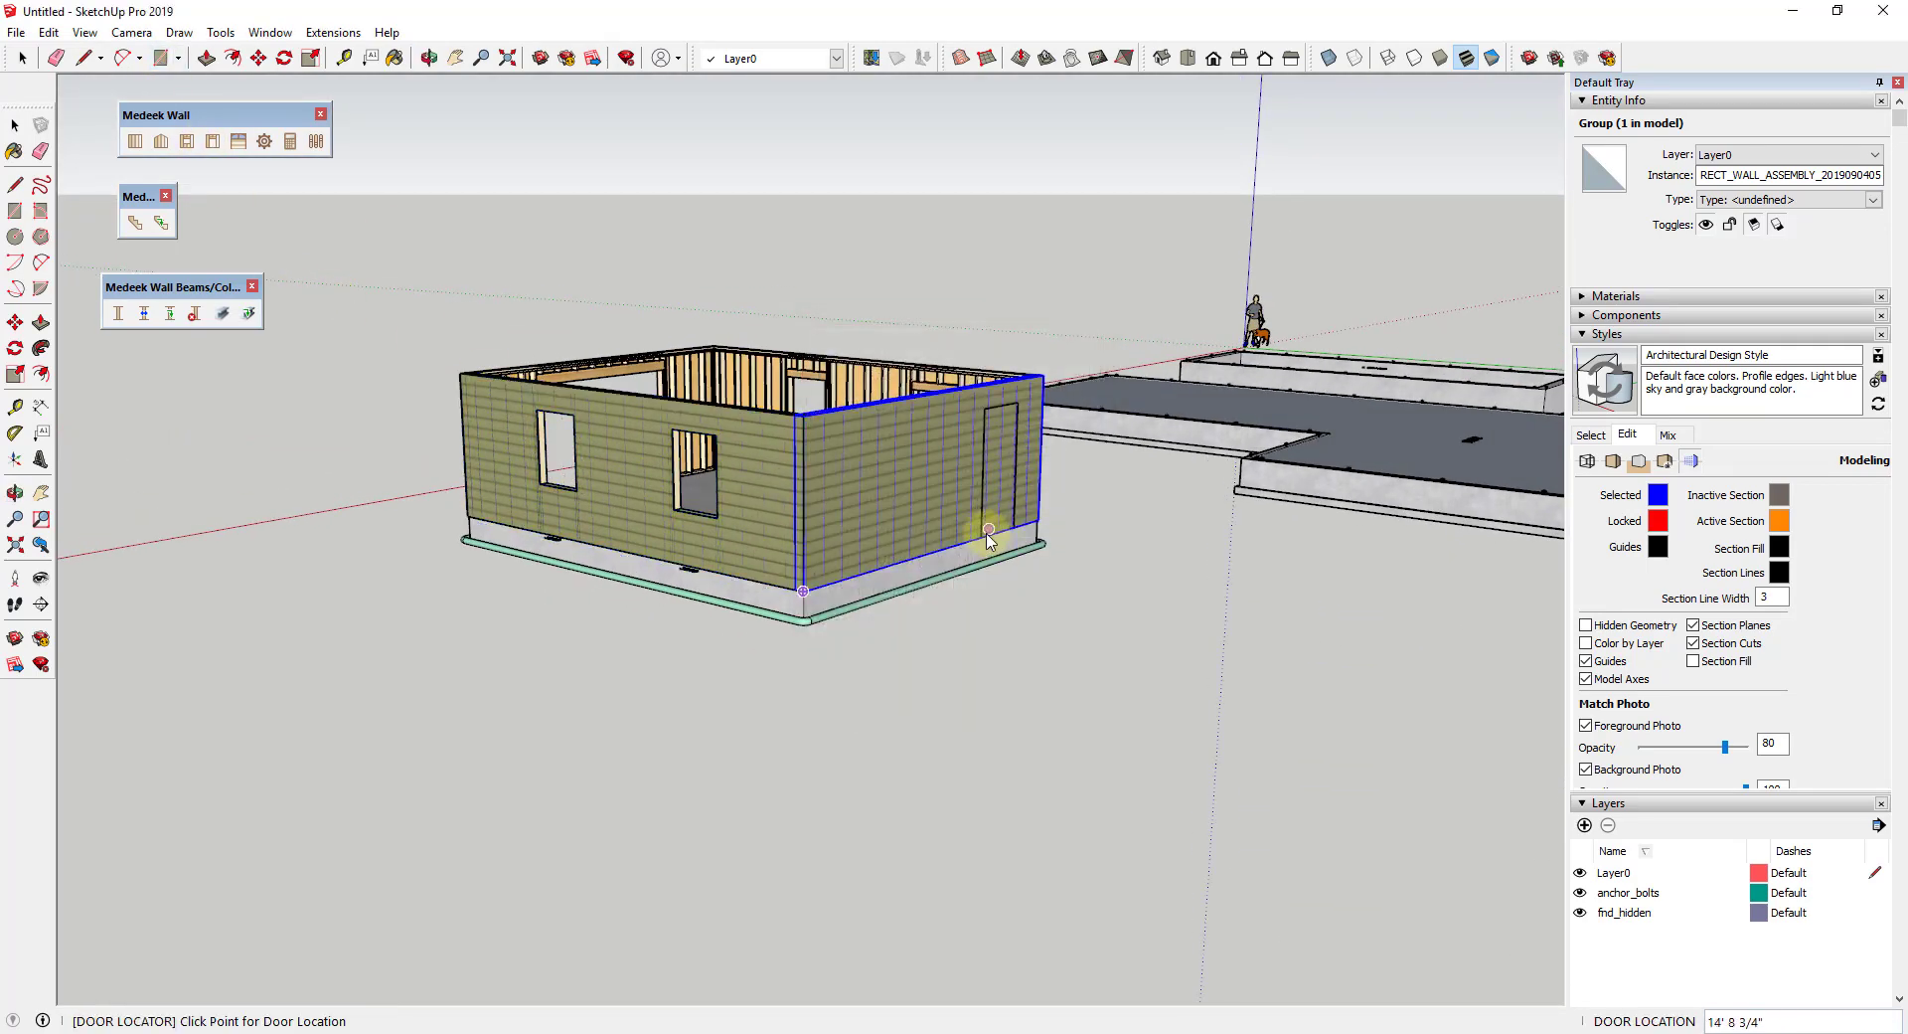
click(983, 542)
scroll(982, 542, up, 5)
middle_drag(994, 527, 934, 516)
key(space)
scroll(1016, 495, down, 5)
scroll(617, 497, down, 2)
middle_drag(617, 497, 1080, 454)
scroll(1000, 464, up, 5)
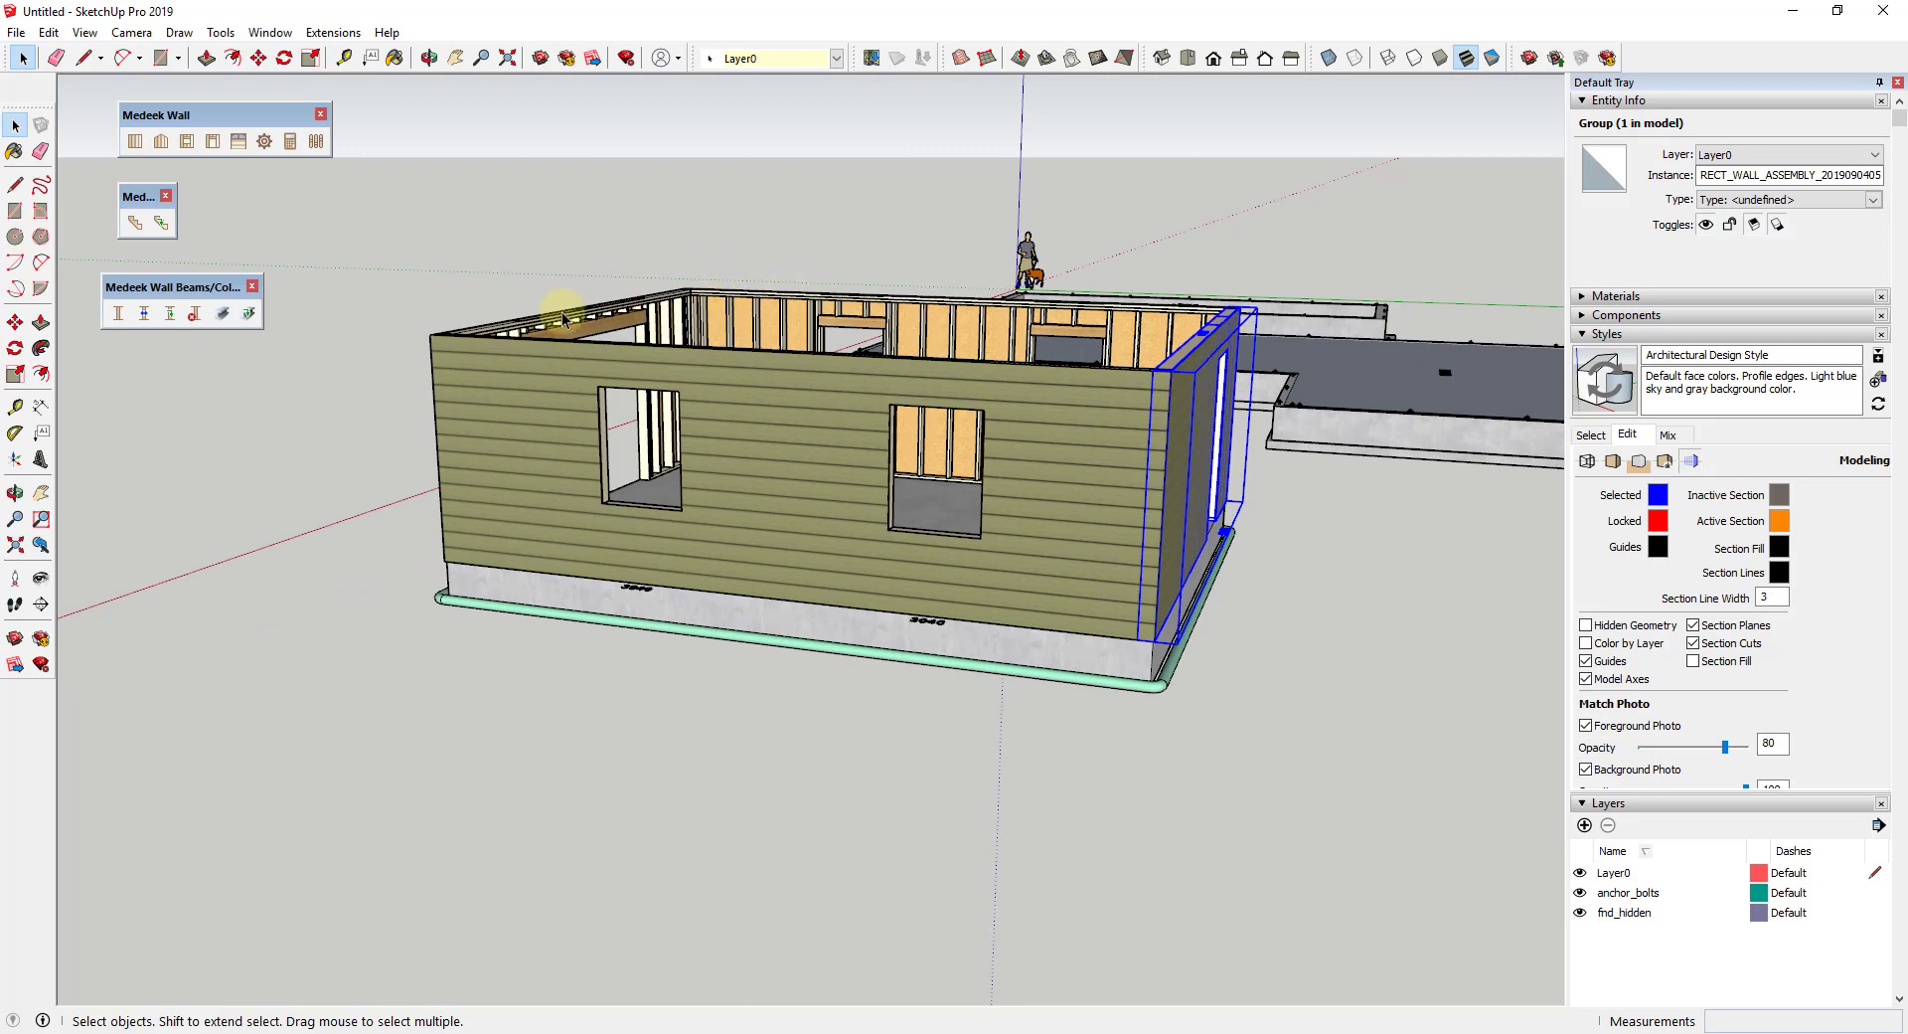
Step: Display the Medeek Wall Tools toolbar and move the Beams/Columns toolbar beside the Stairs toolbar
right_click(1681, 58)
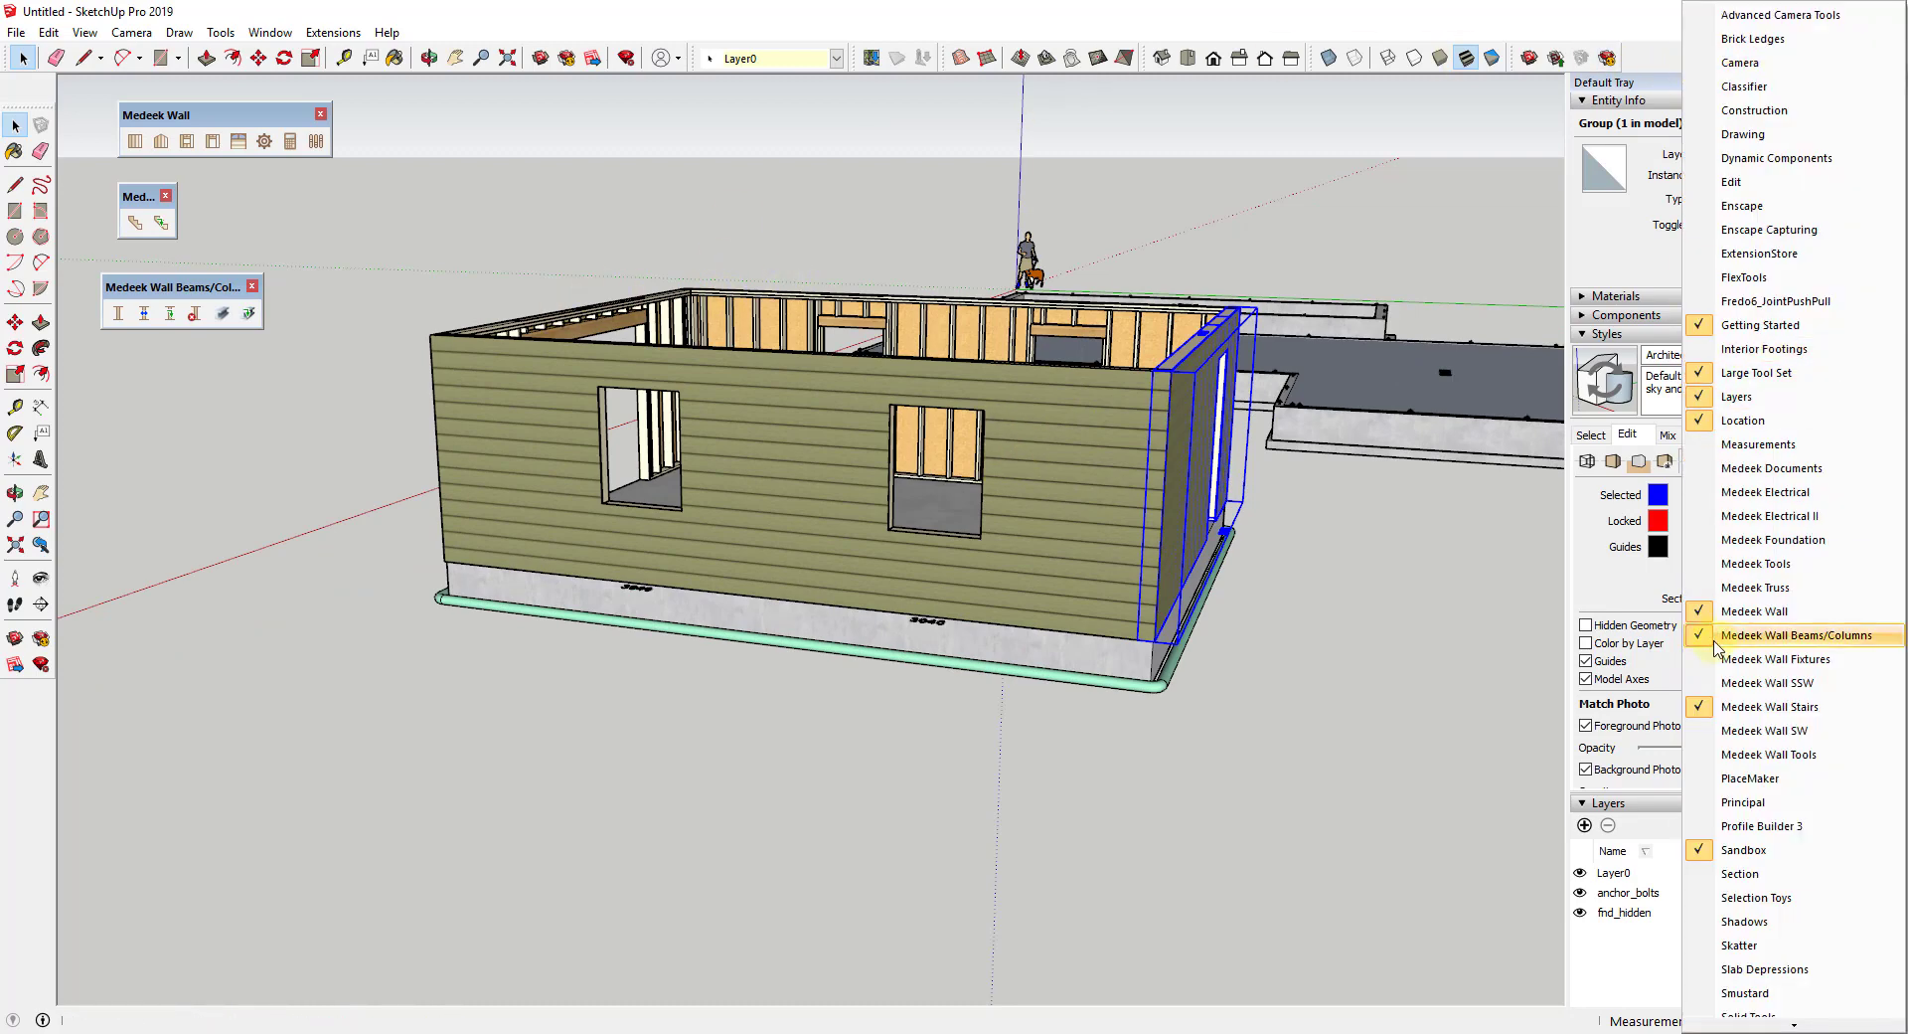
click(1729, 755)
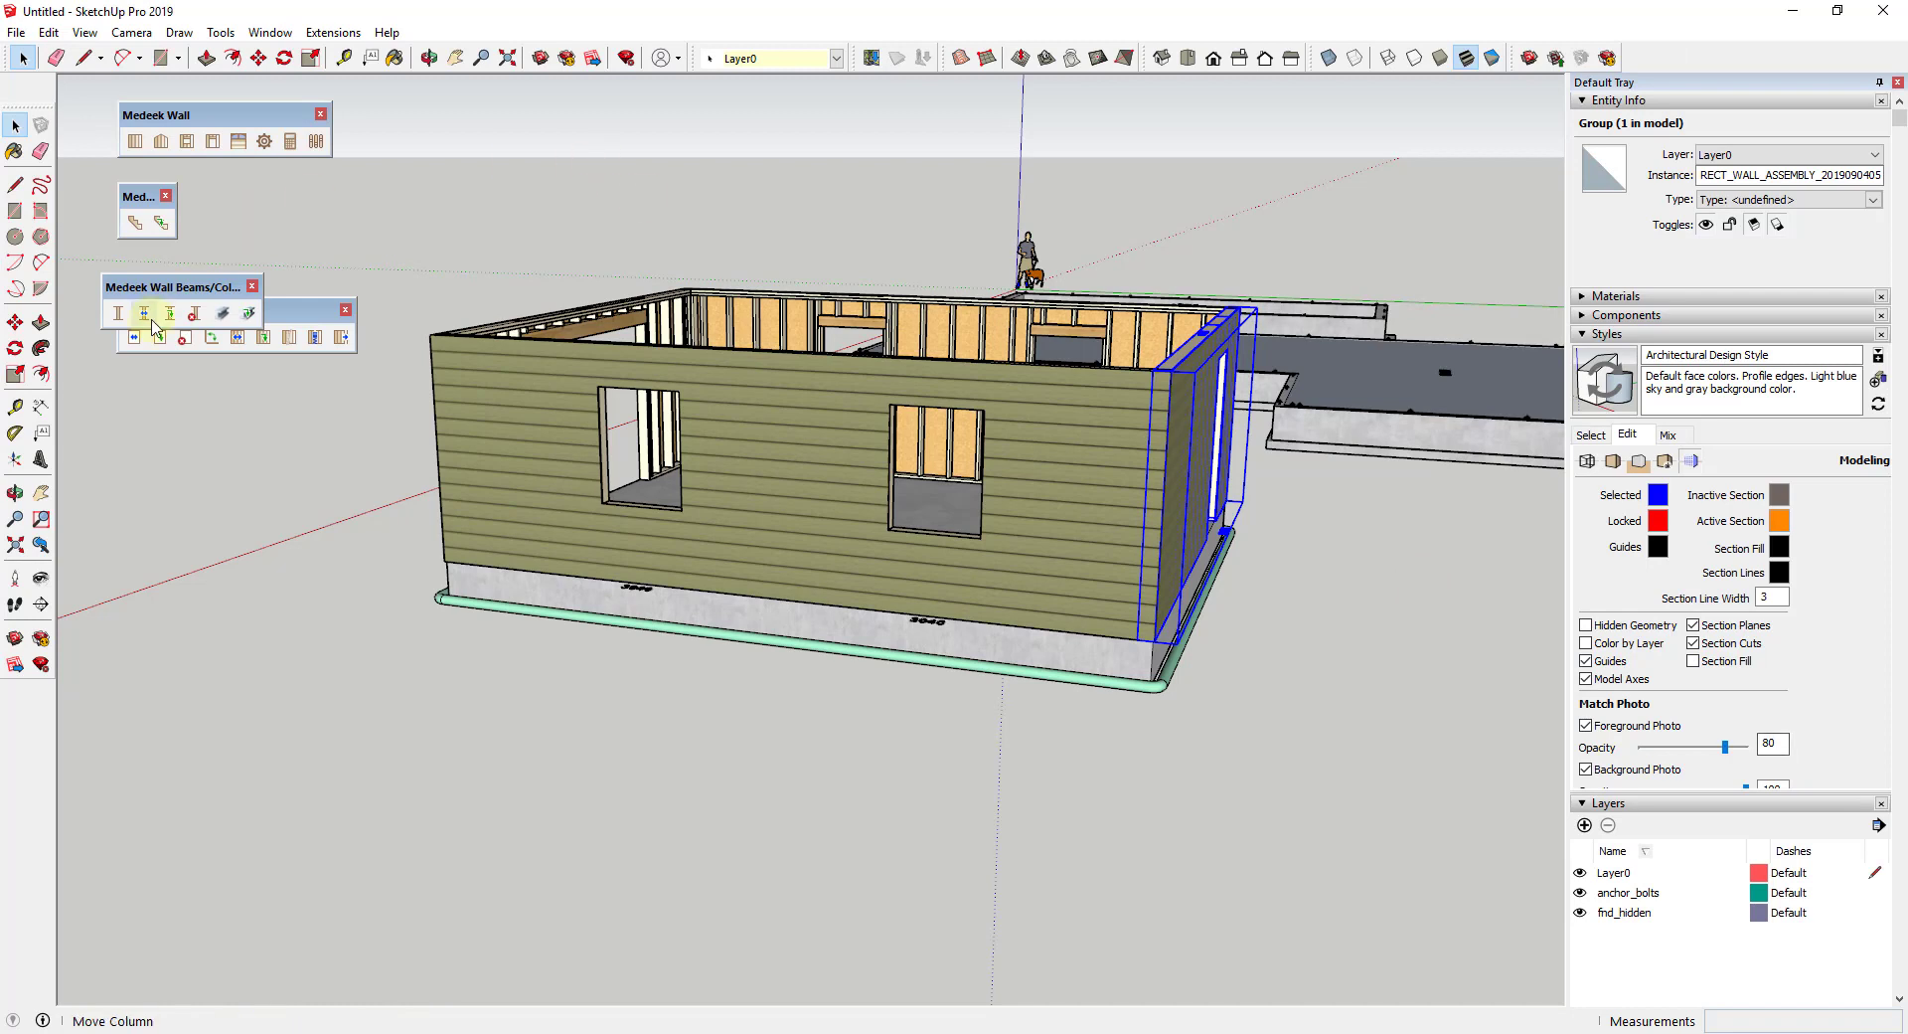
drag(159, 286, 236, 189)
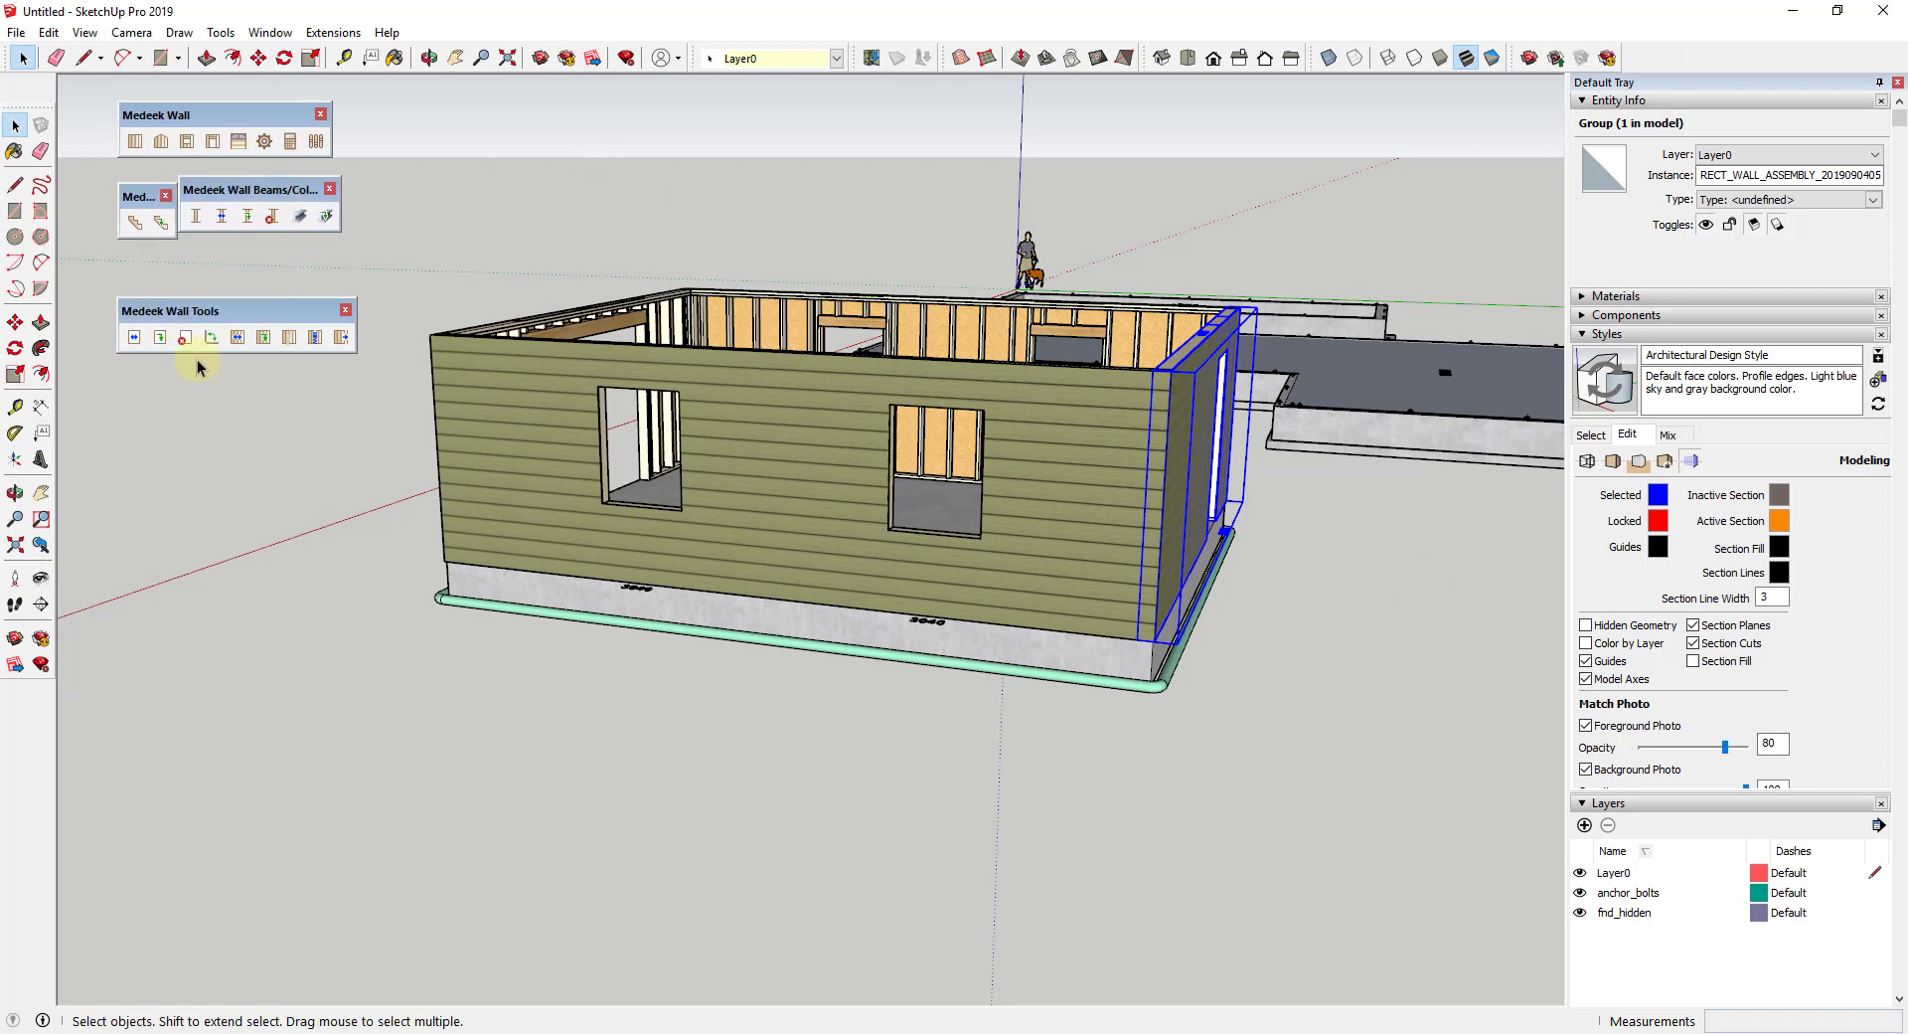
Step: Move the 3' door opening along its wall to near the wall's opposite end
click(135, 338)
middle_drag(1093, 481, 1142, 490)
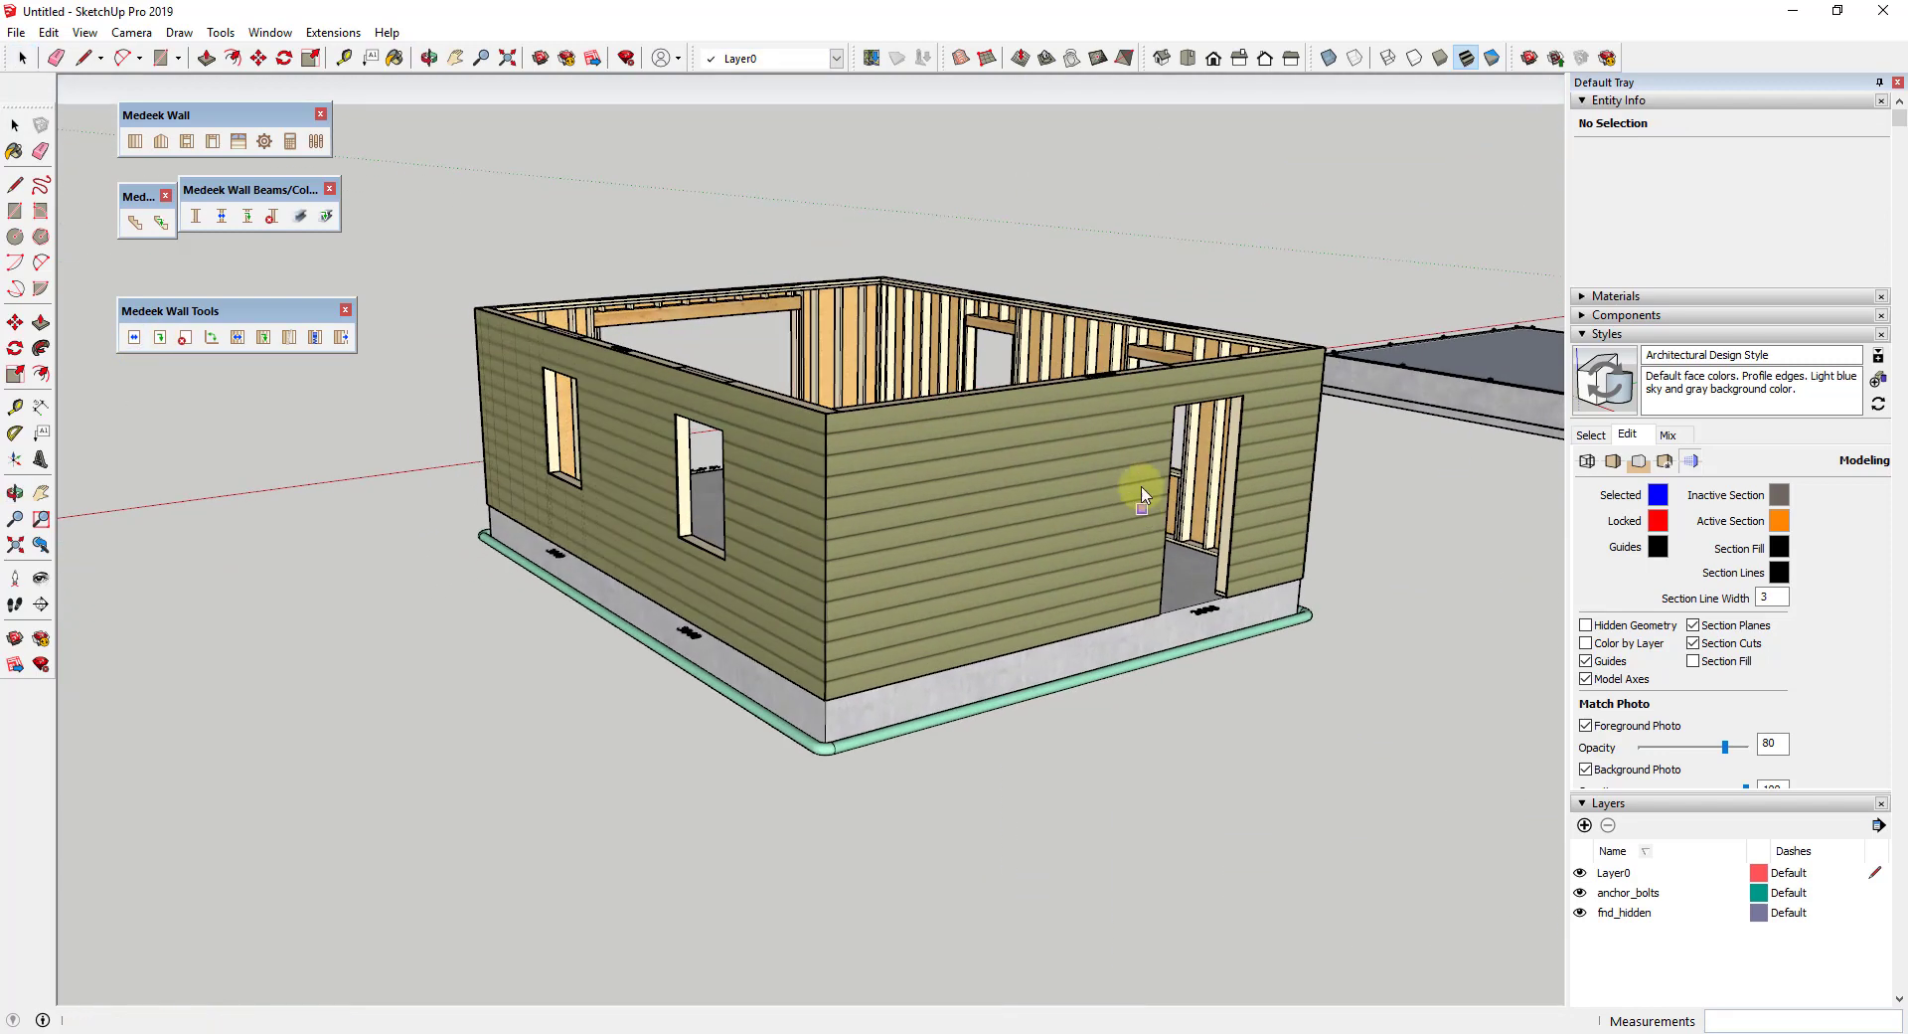
click(1183, 428)
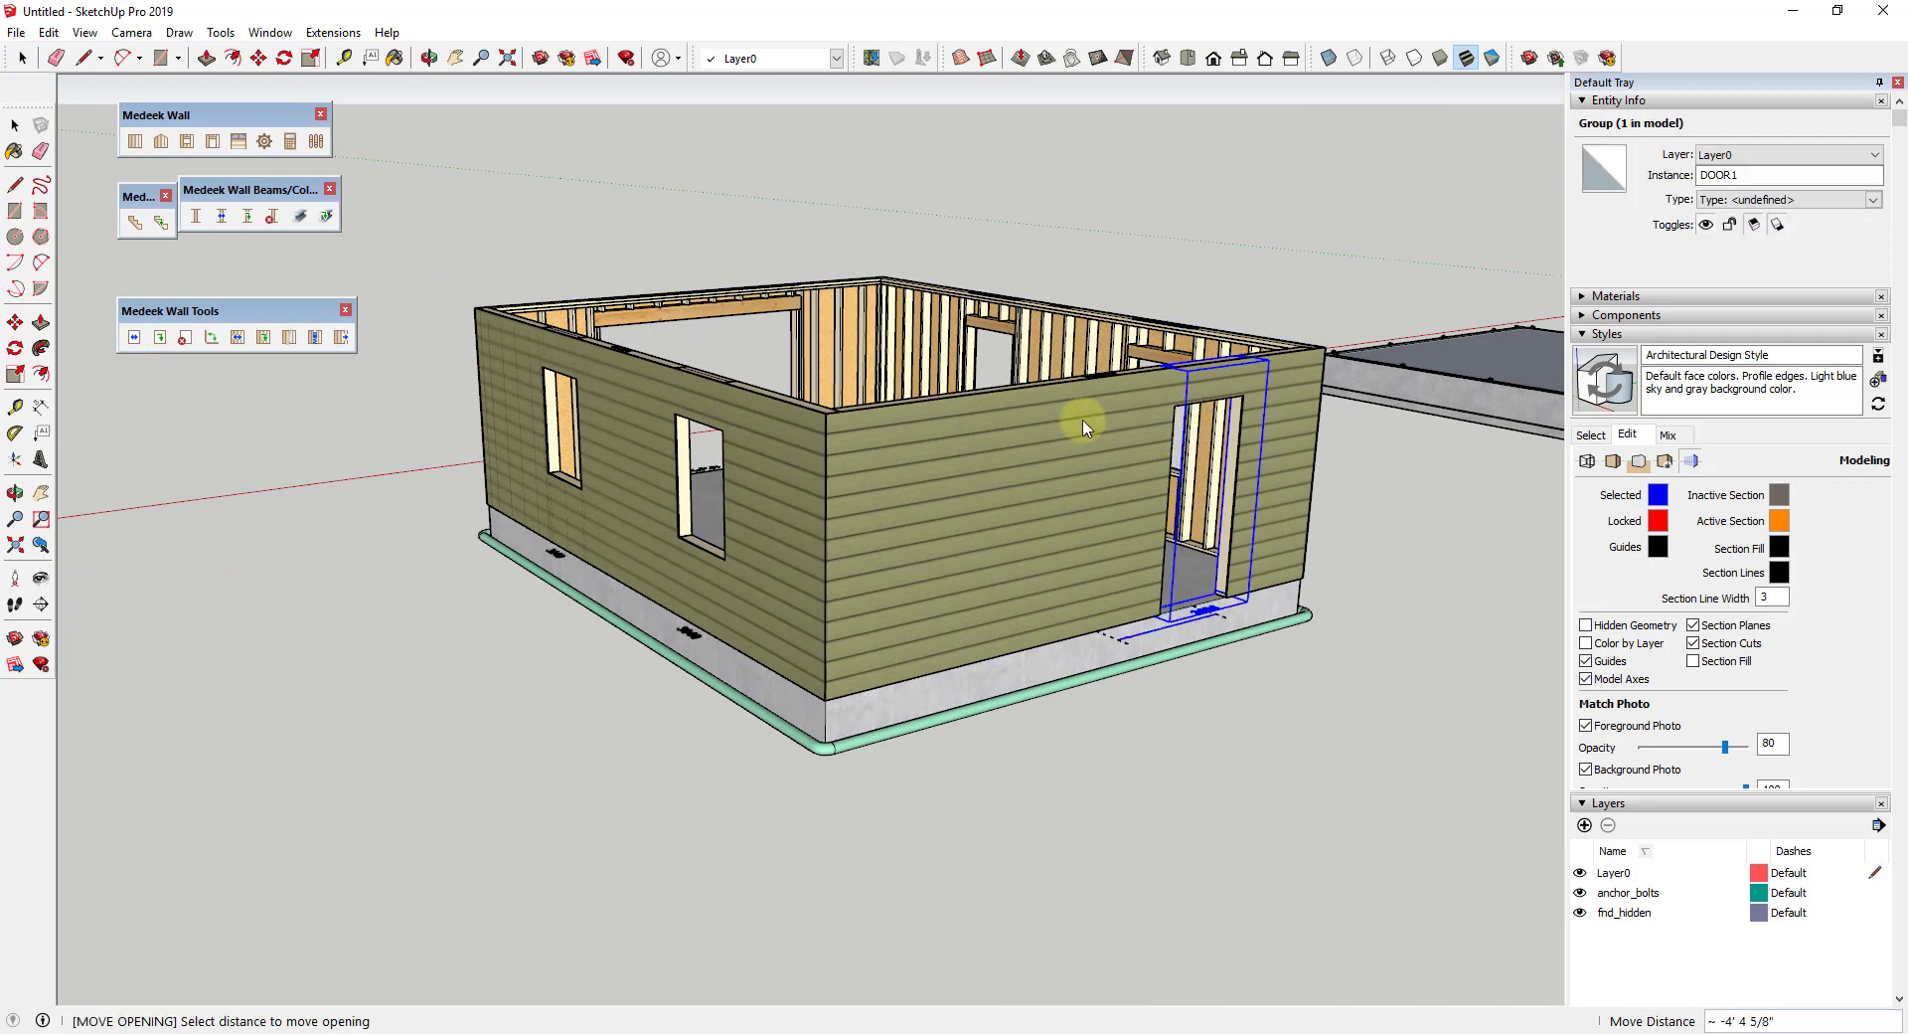
click(949, 438)
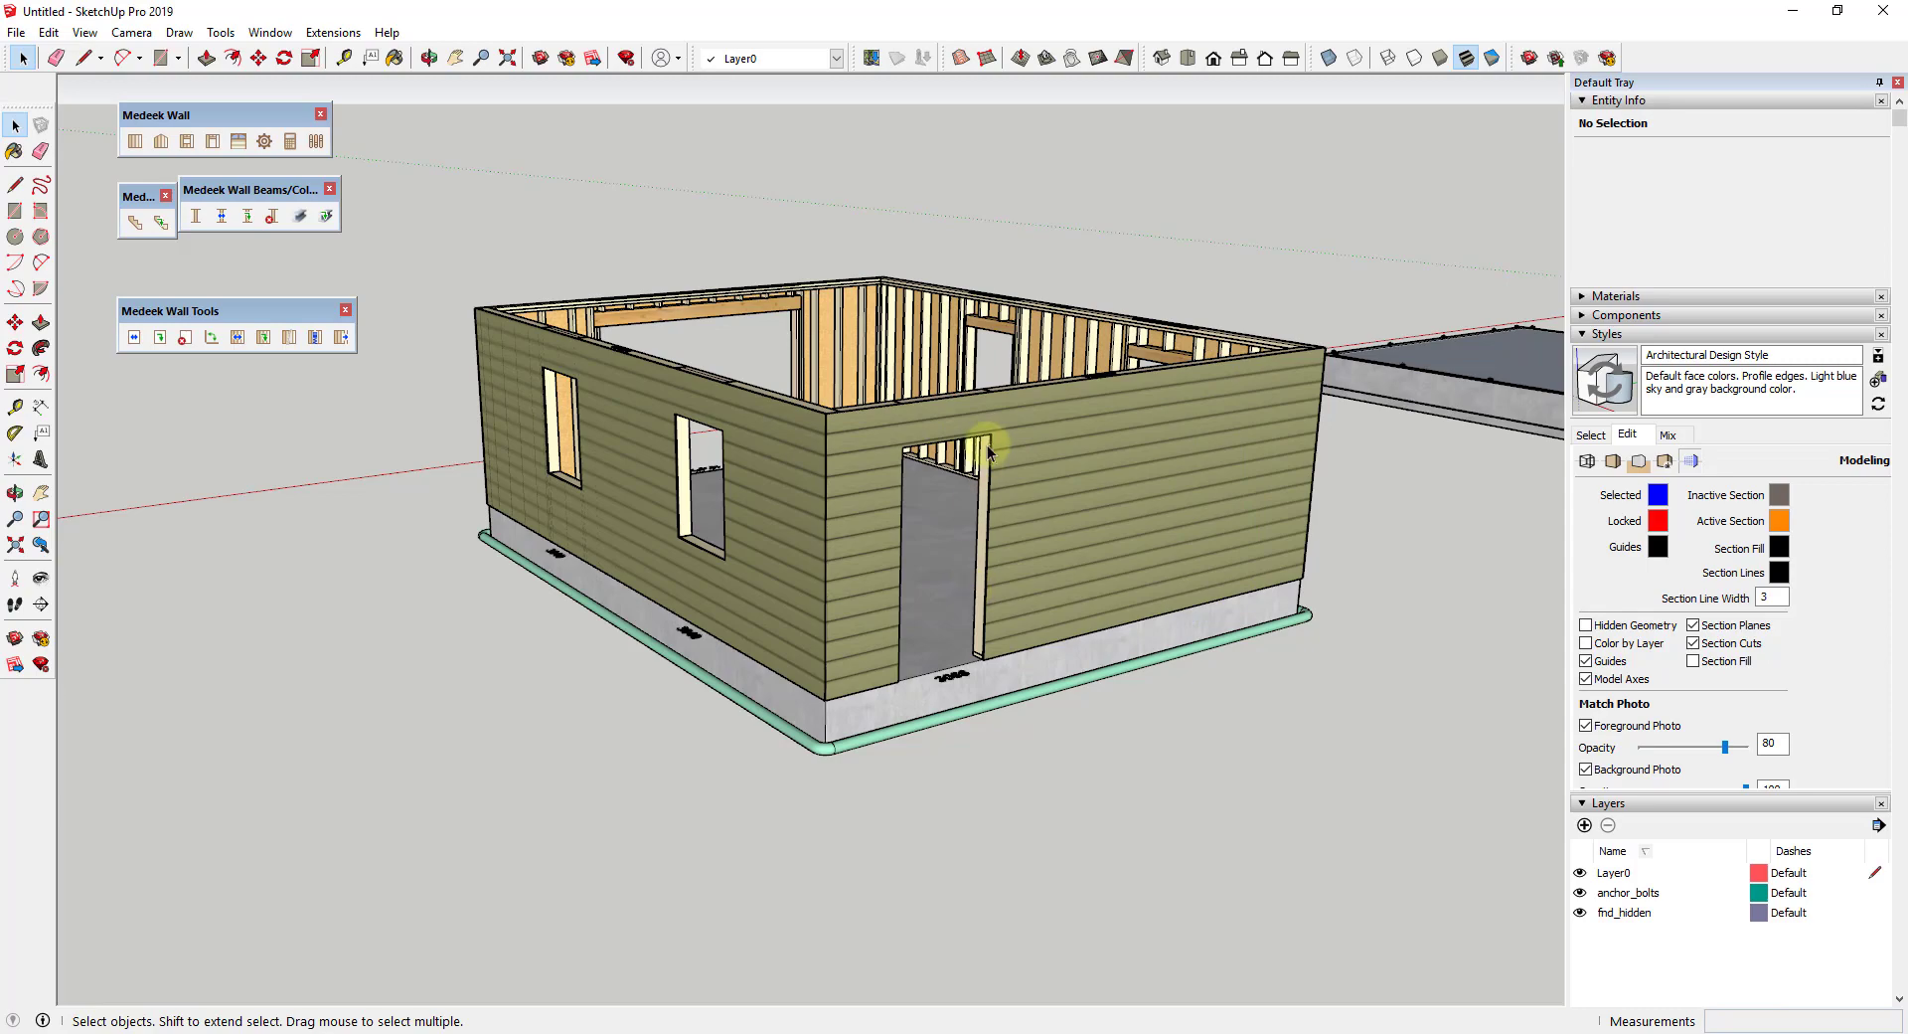
Step: Edit the 3' door opening near the wall's end and set its door width to 30 in
middle_drag(907, 413, 1018, 464)
scroll(1017, 464, up, 2)
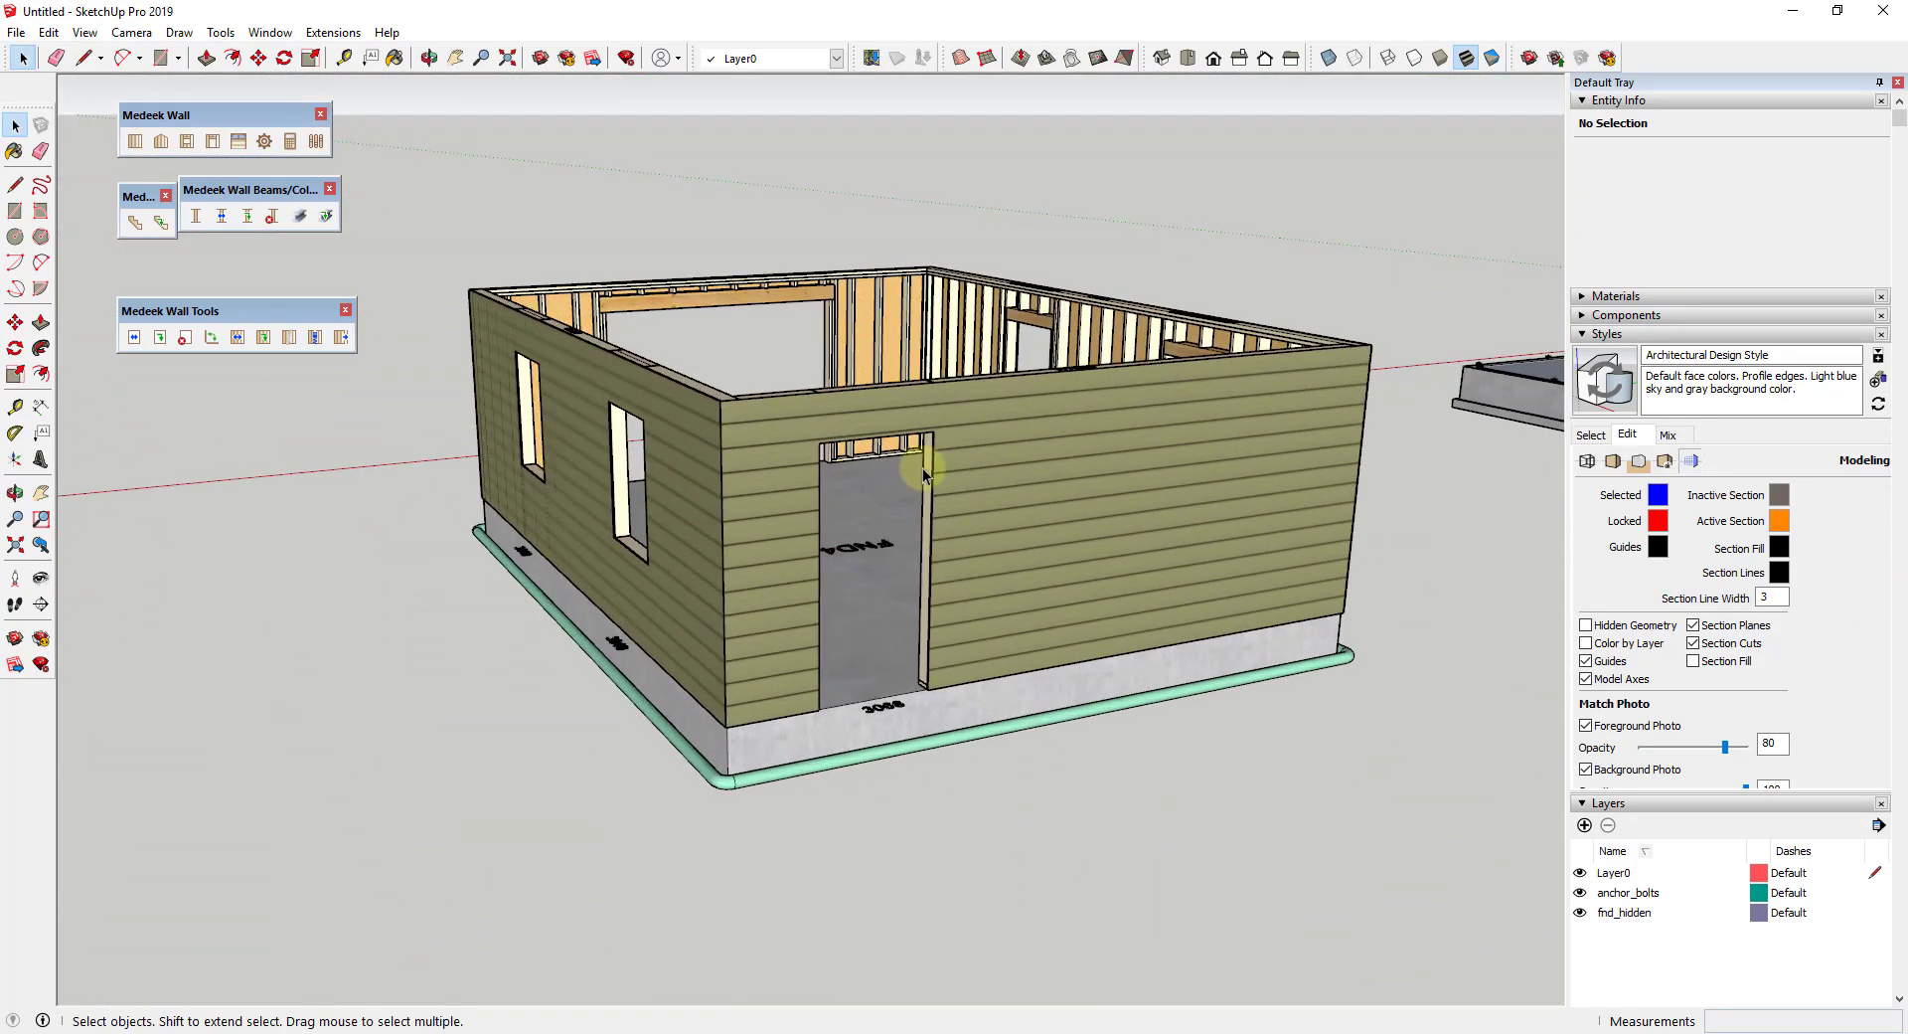
click(161, 342)
click(159, 339)
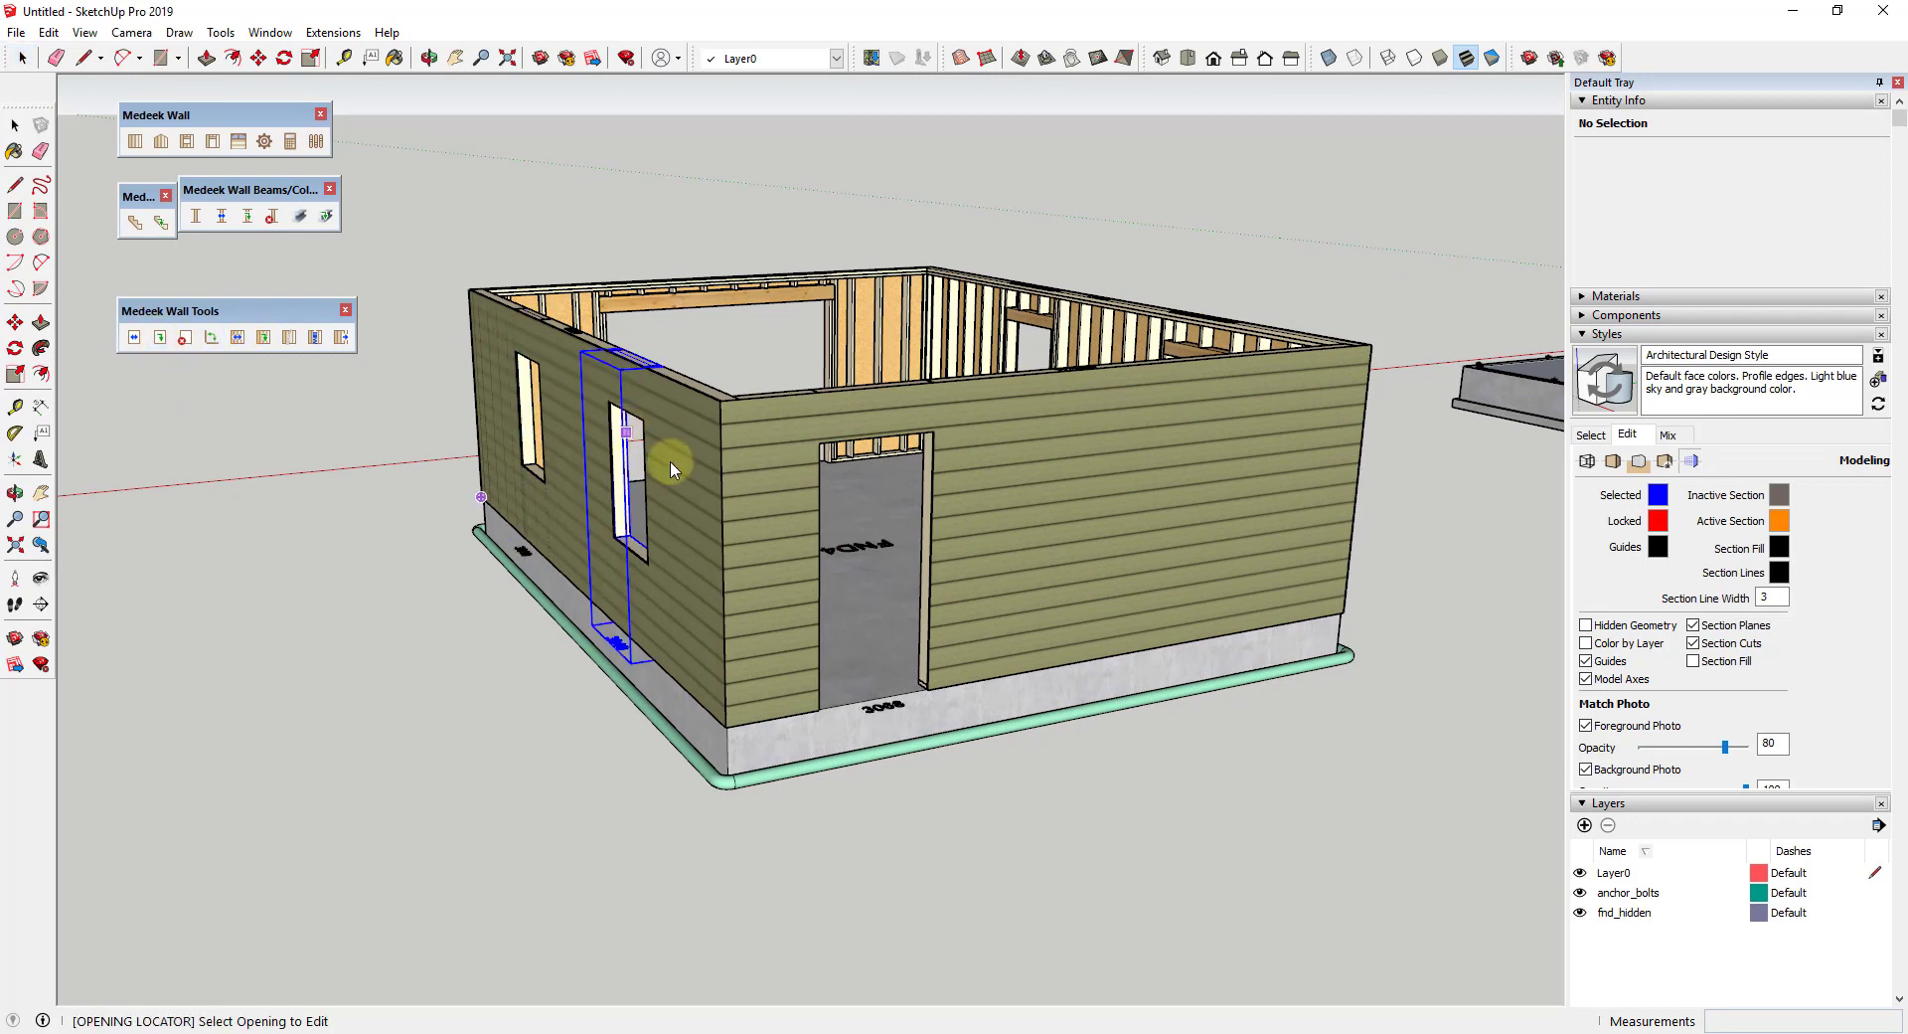
click(811, 525)
click(159, 335)
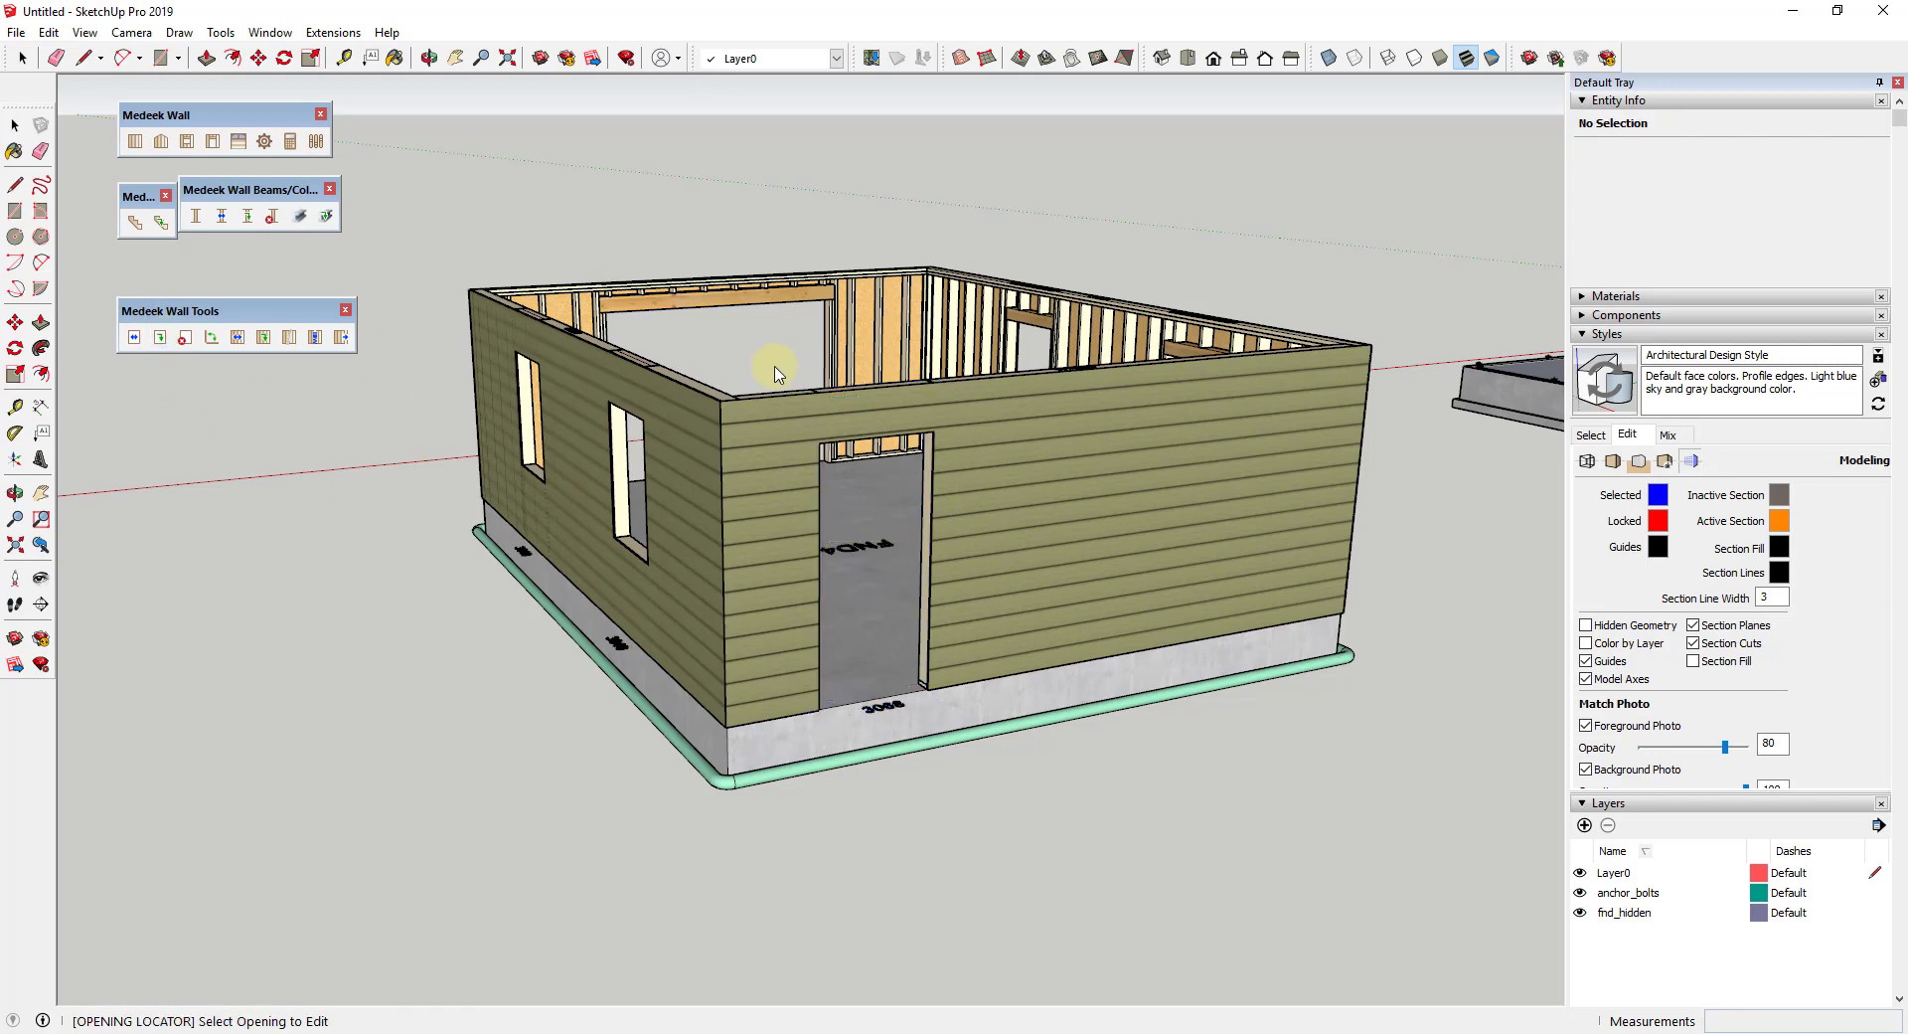
click(835, 450)
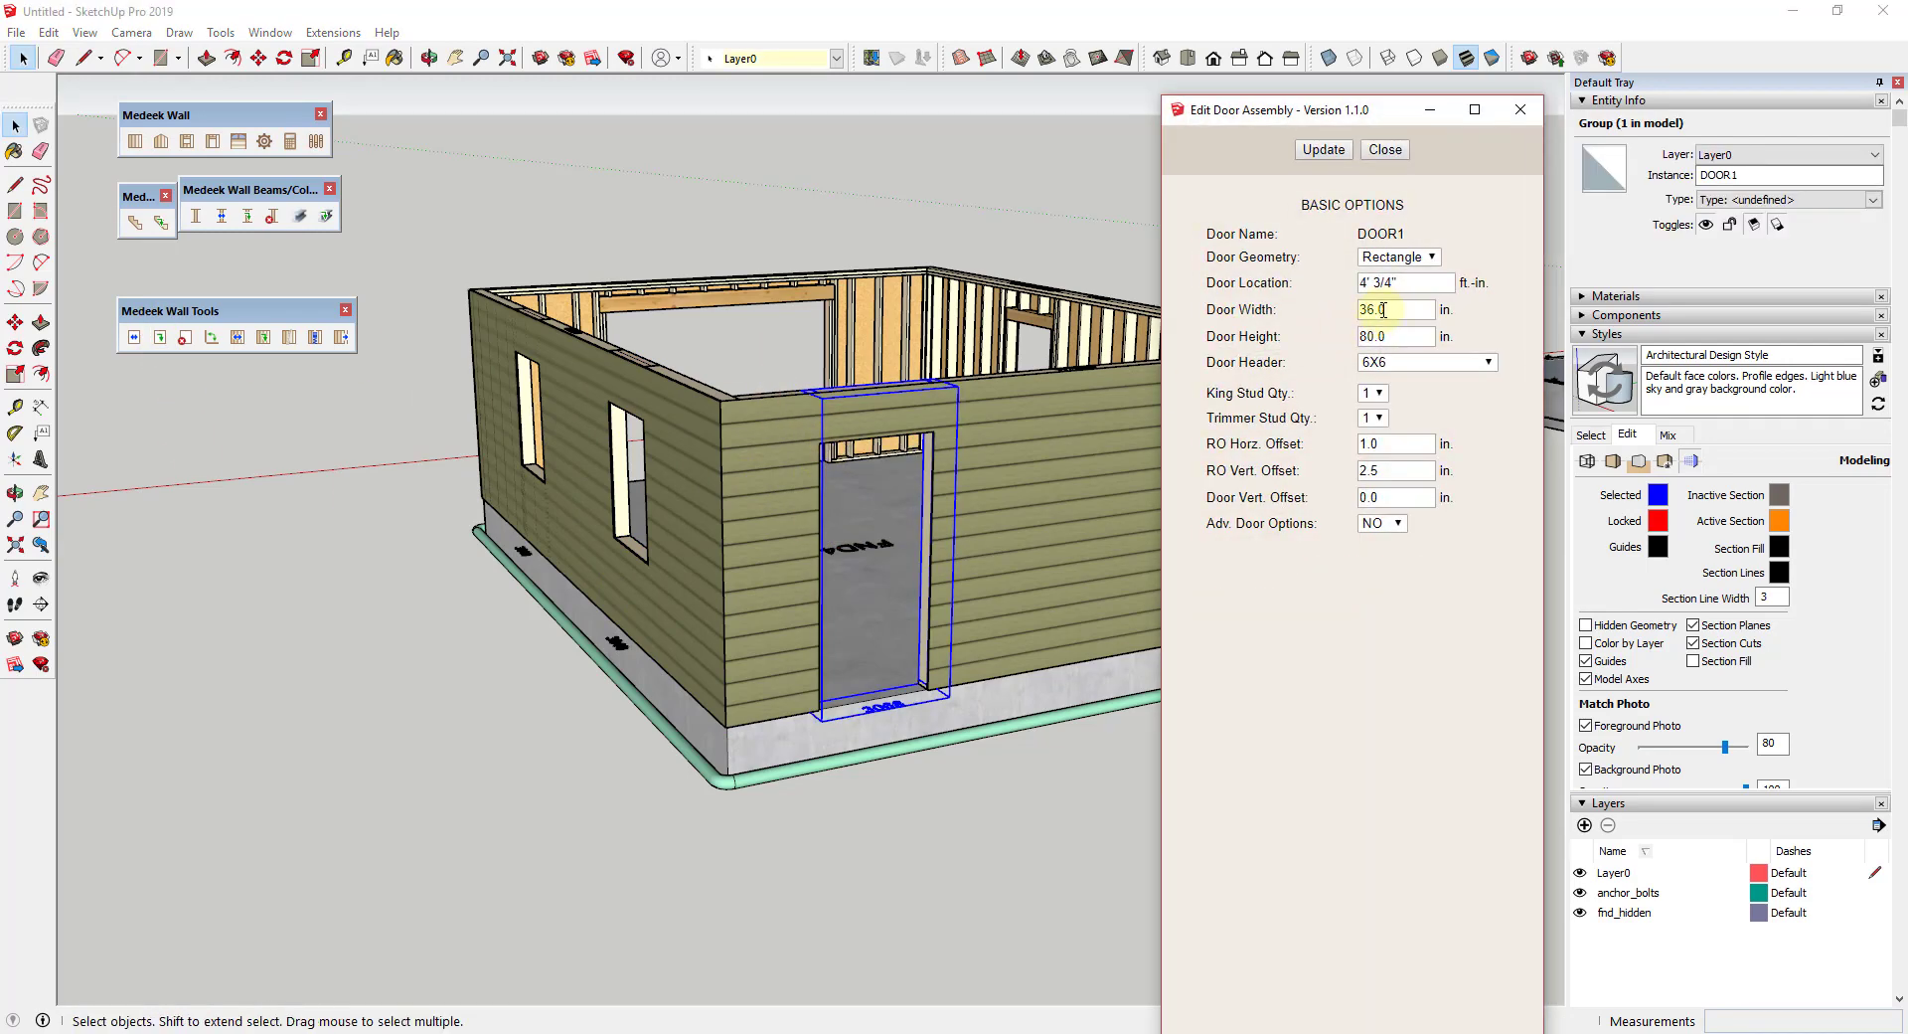
double_click(1417, 309)
click(1324, 149)
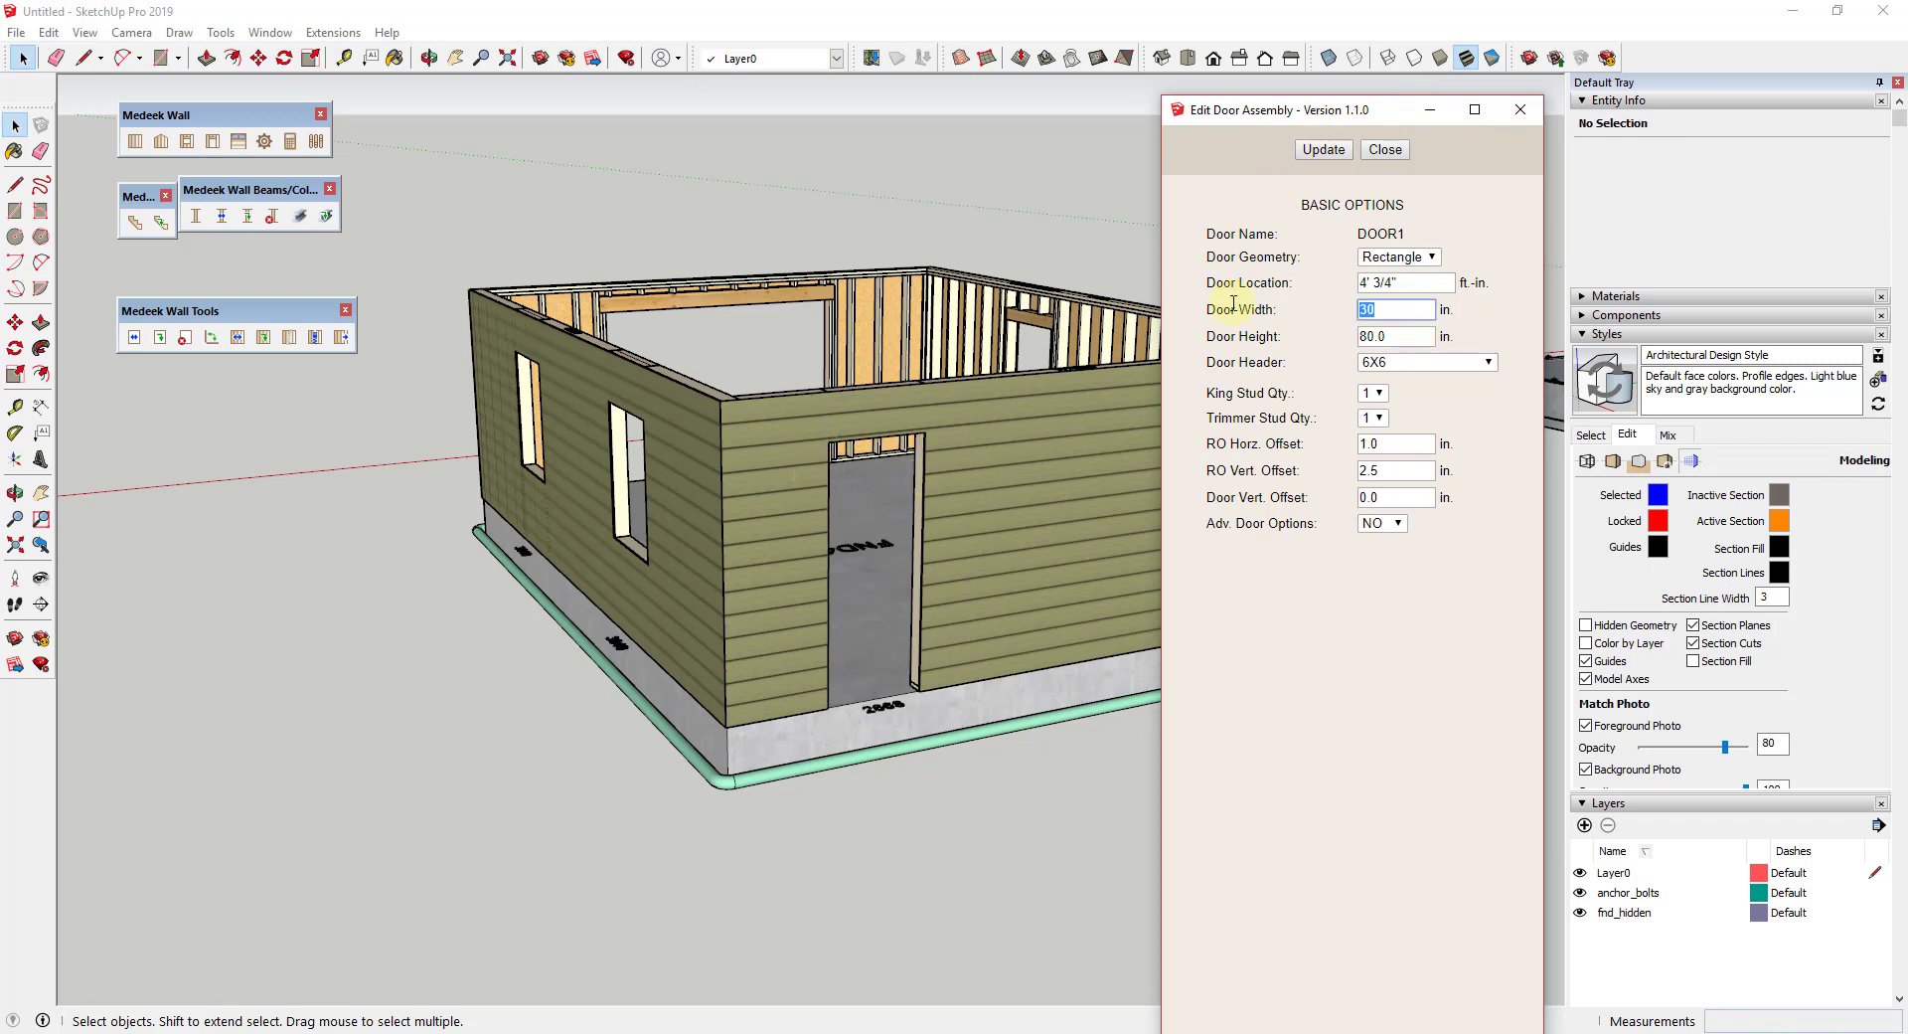
click(1324, 149)
click(1521, 109)
Step: Edit the garage door wall's assembly and set its wall cladding material to Red Brick
middle_drag(910, 499, 1147, 498)
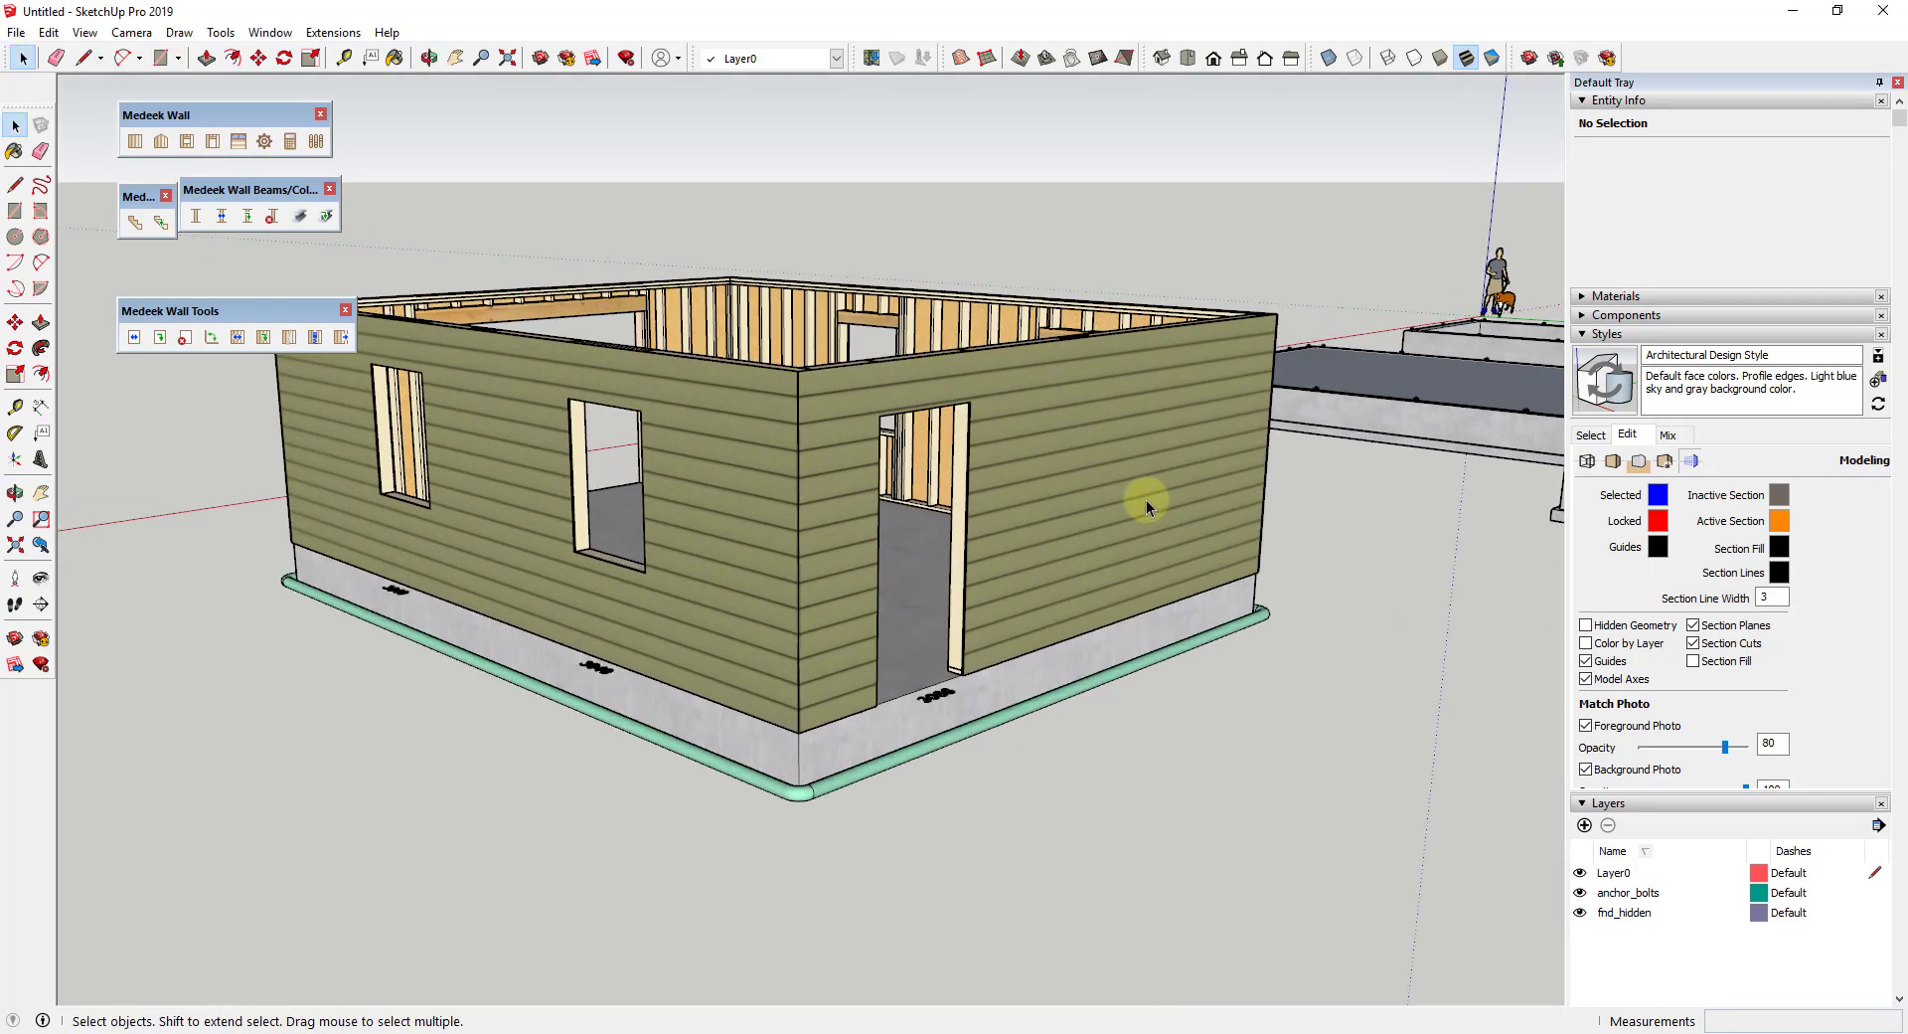
middle_drag(958, 438, 882, 477)
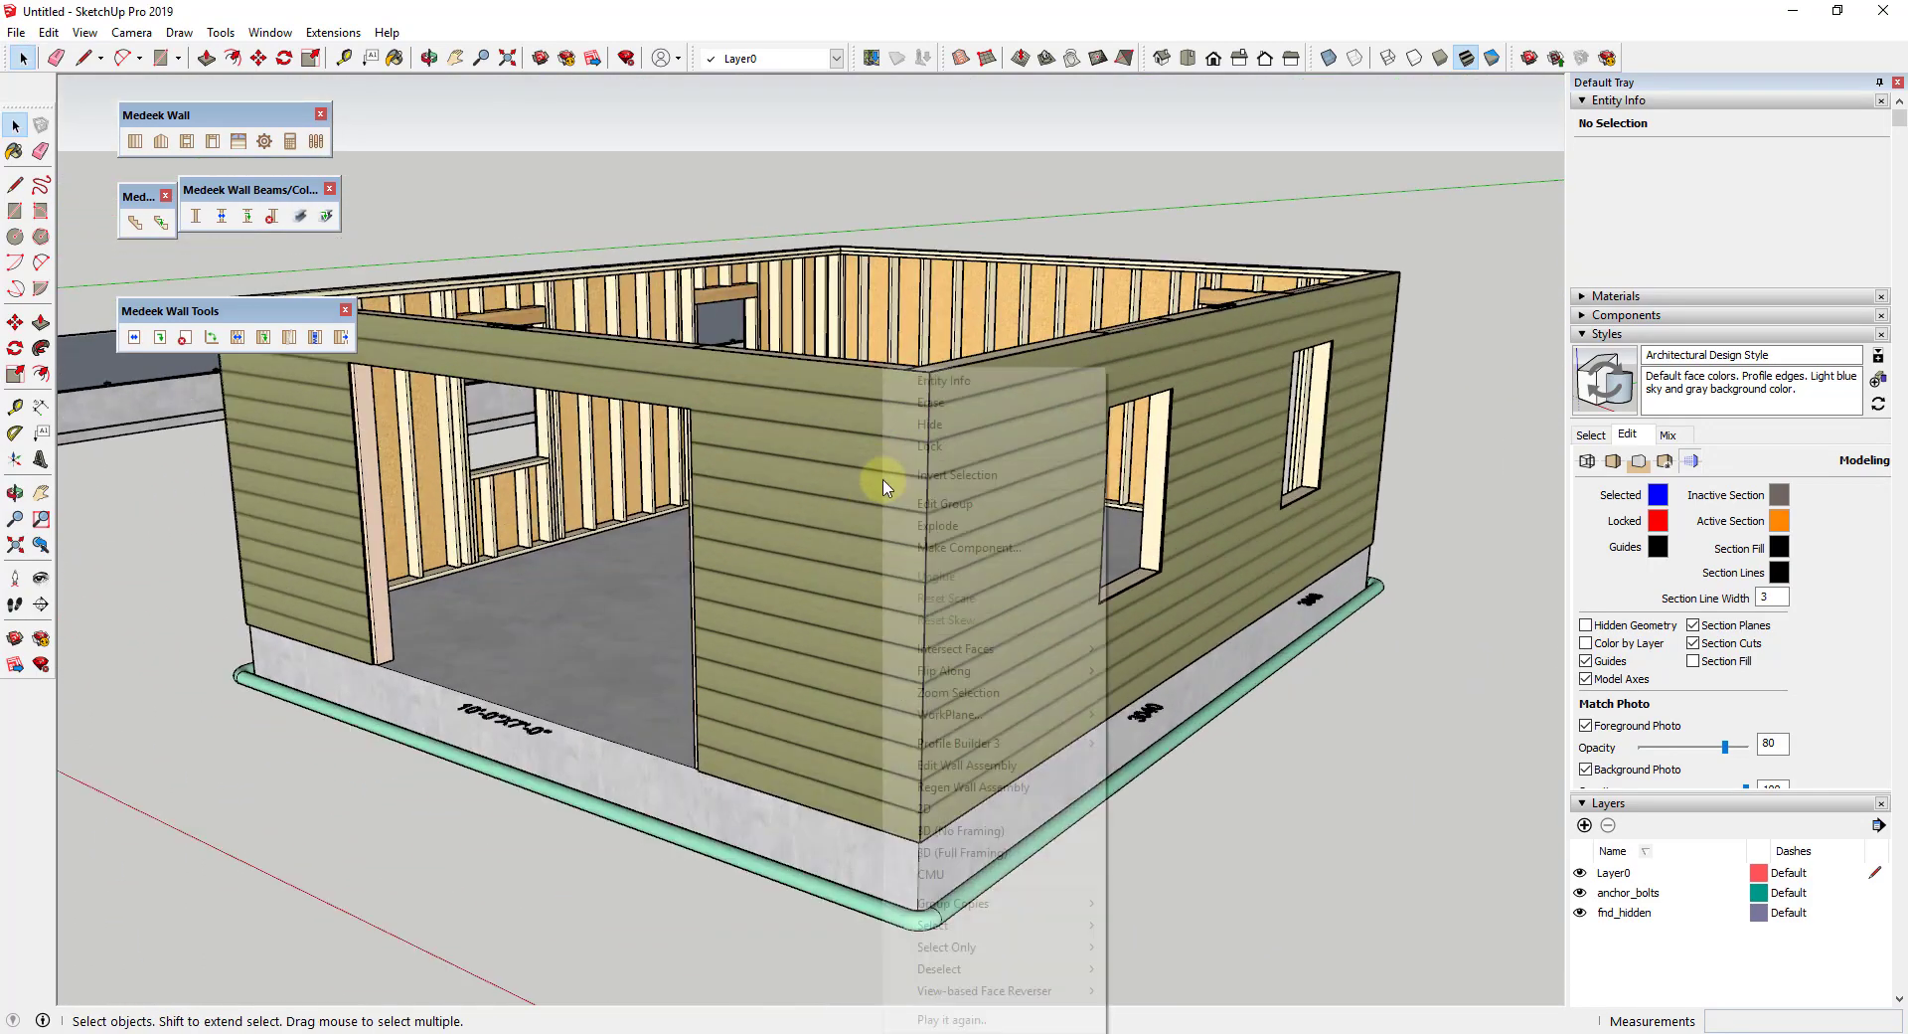
right_click(882, 477)
click(841, 487)
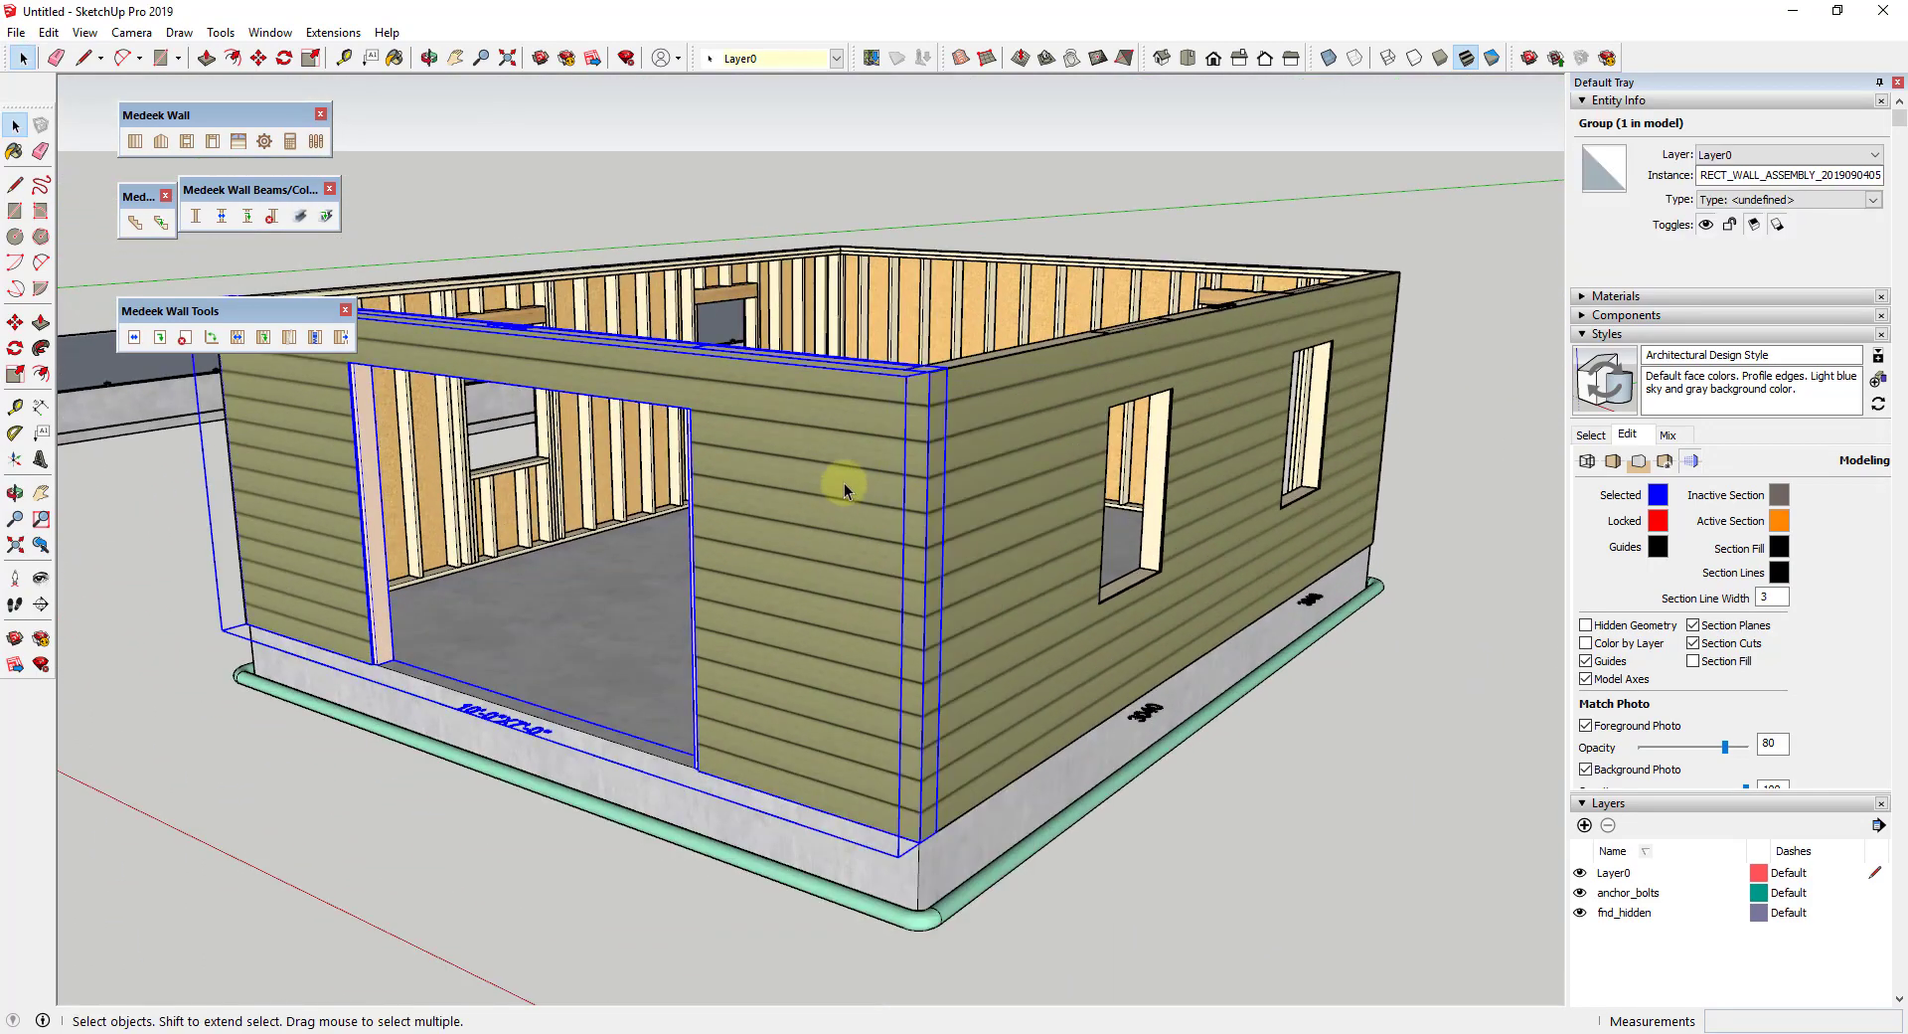
right_click(820, 467)
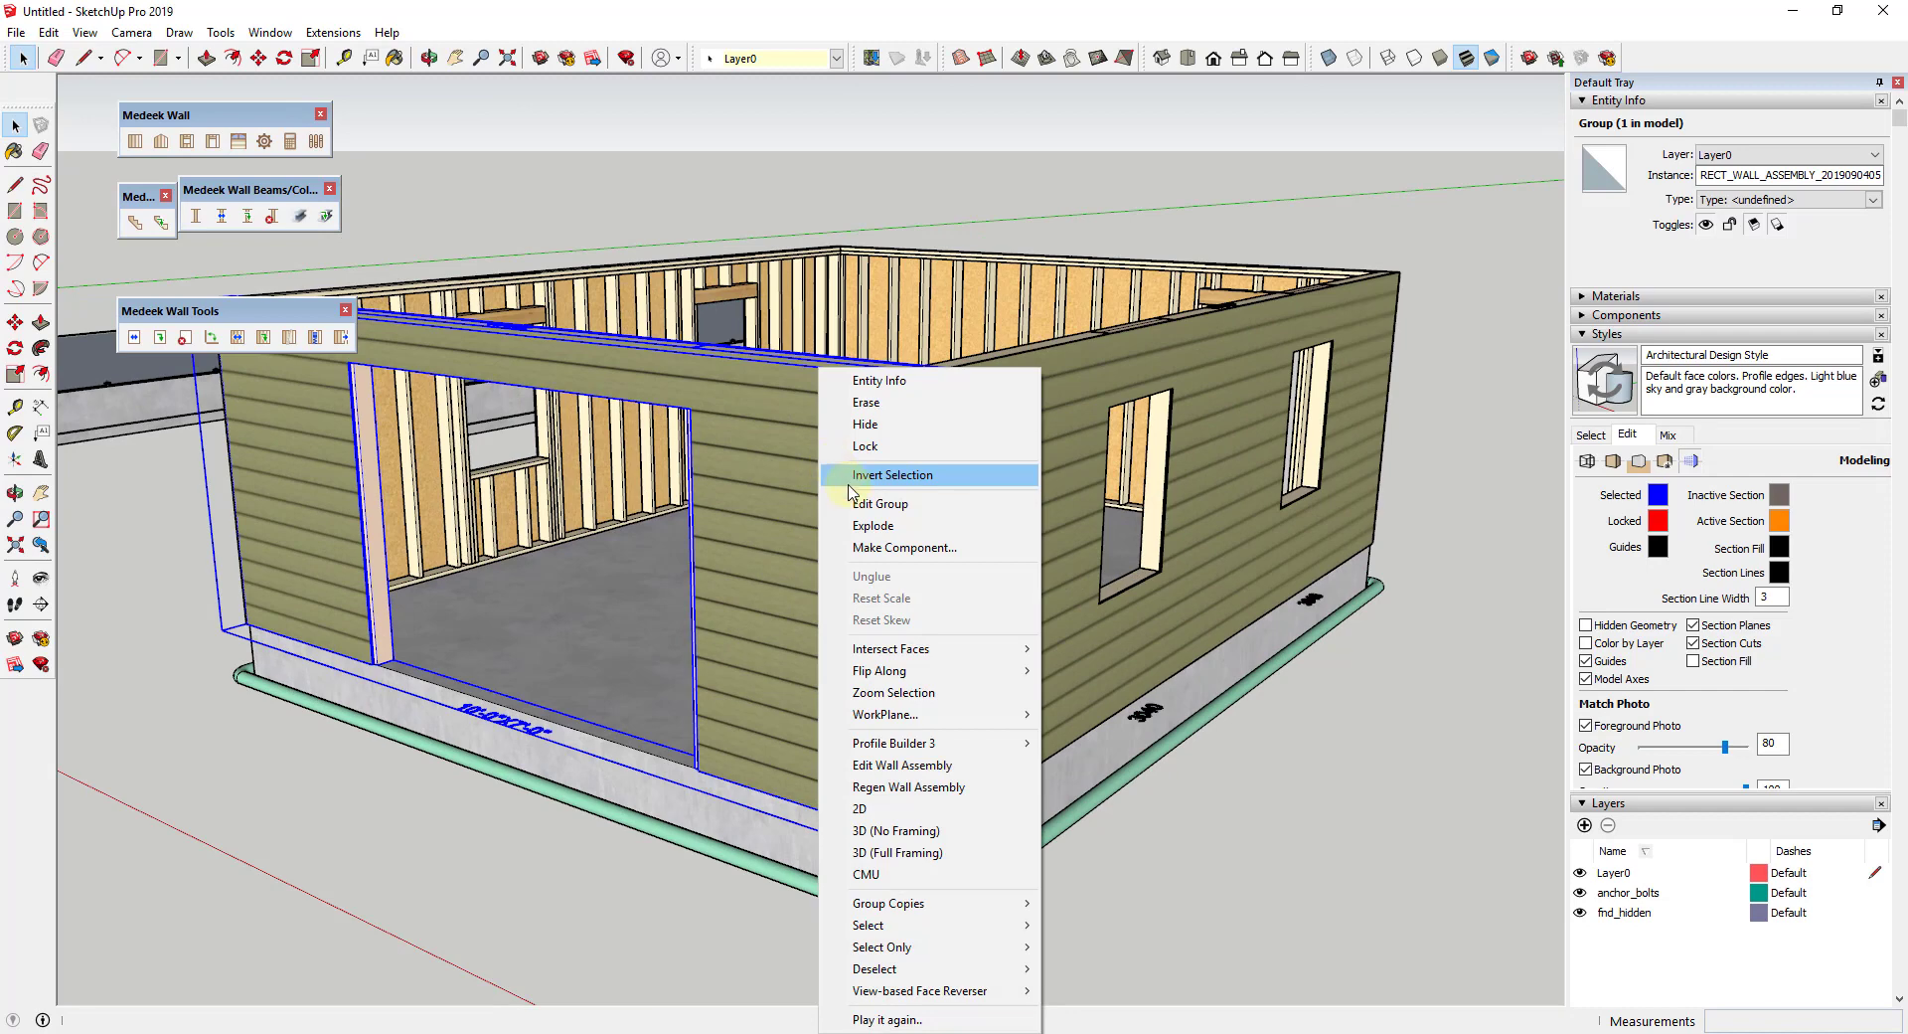
click(934, 766)
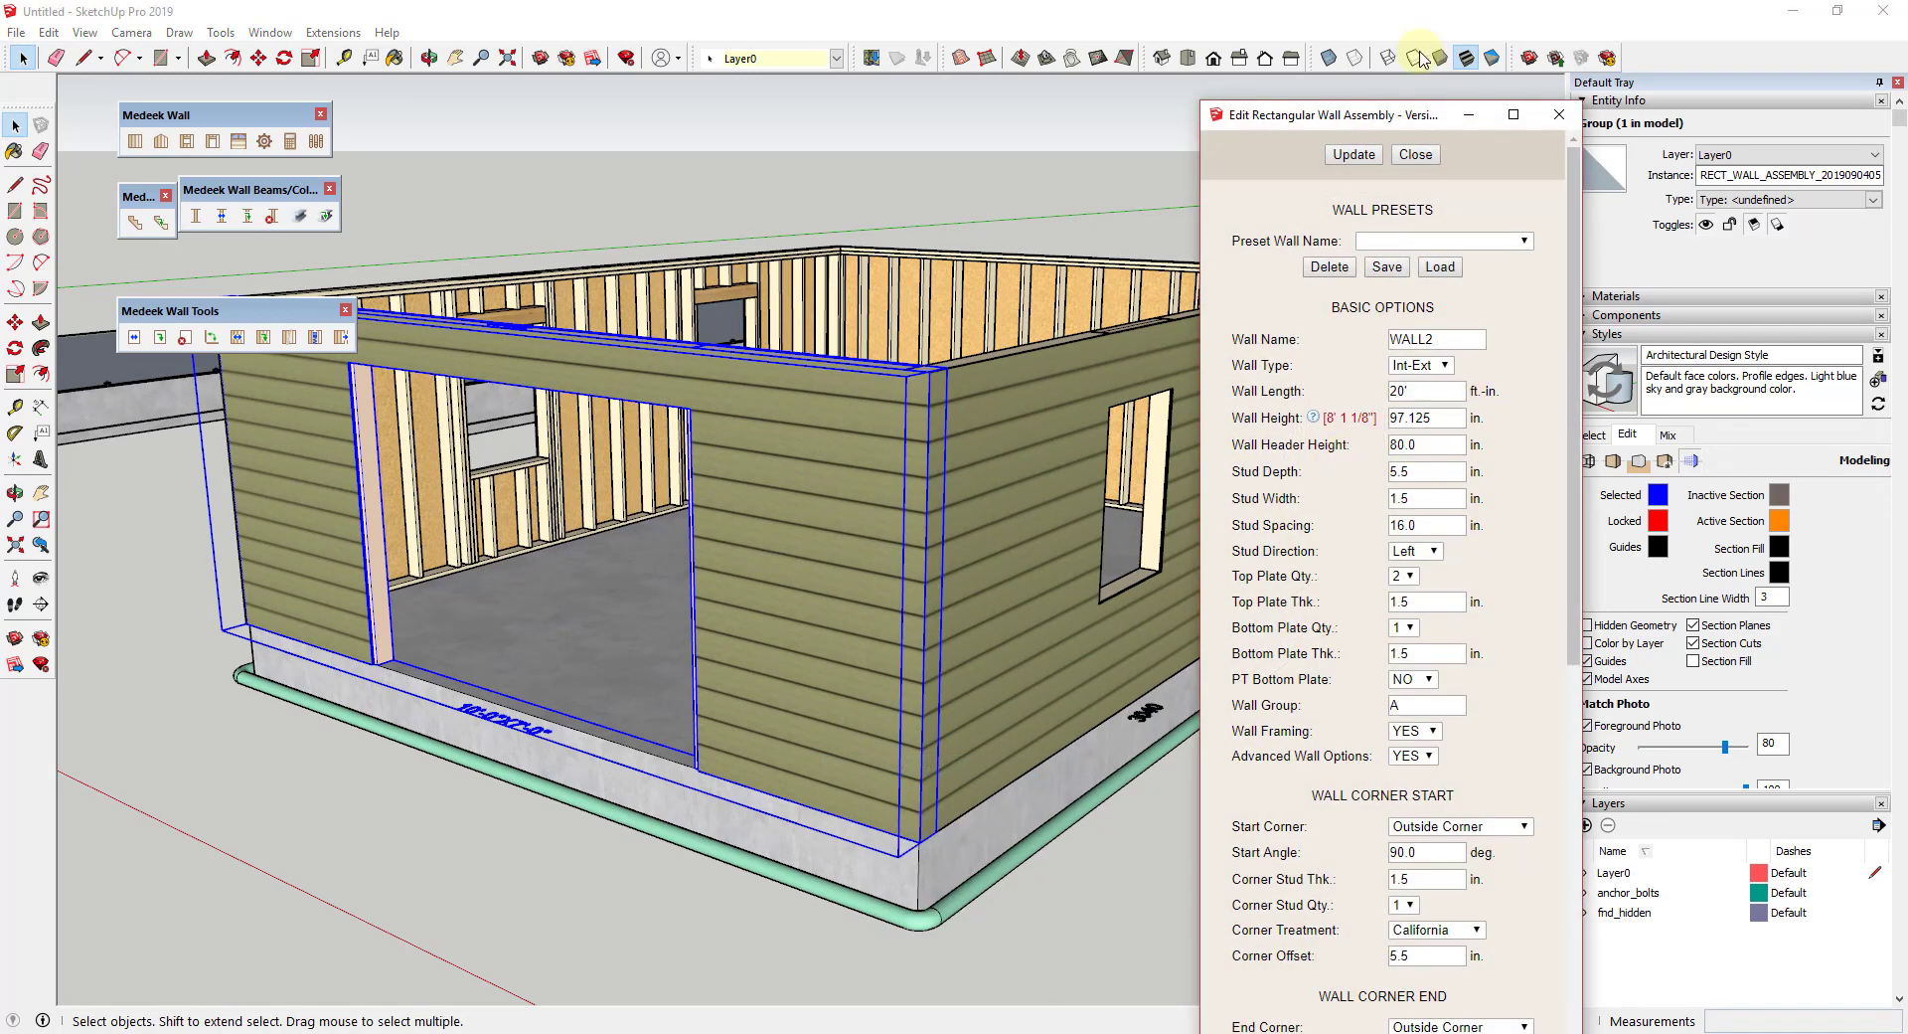
scroll(1374, 637, down, 8)
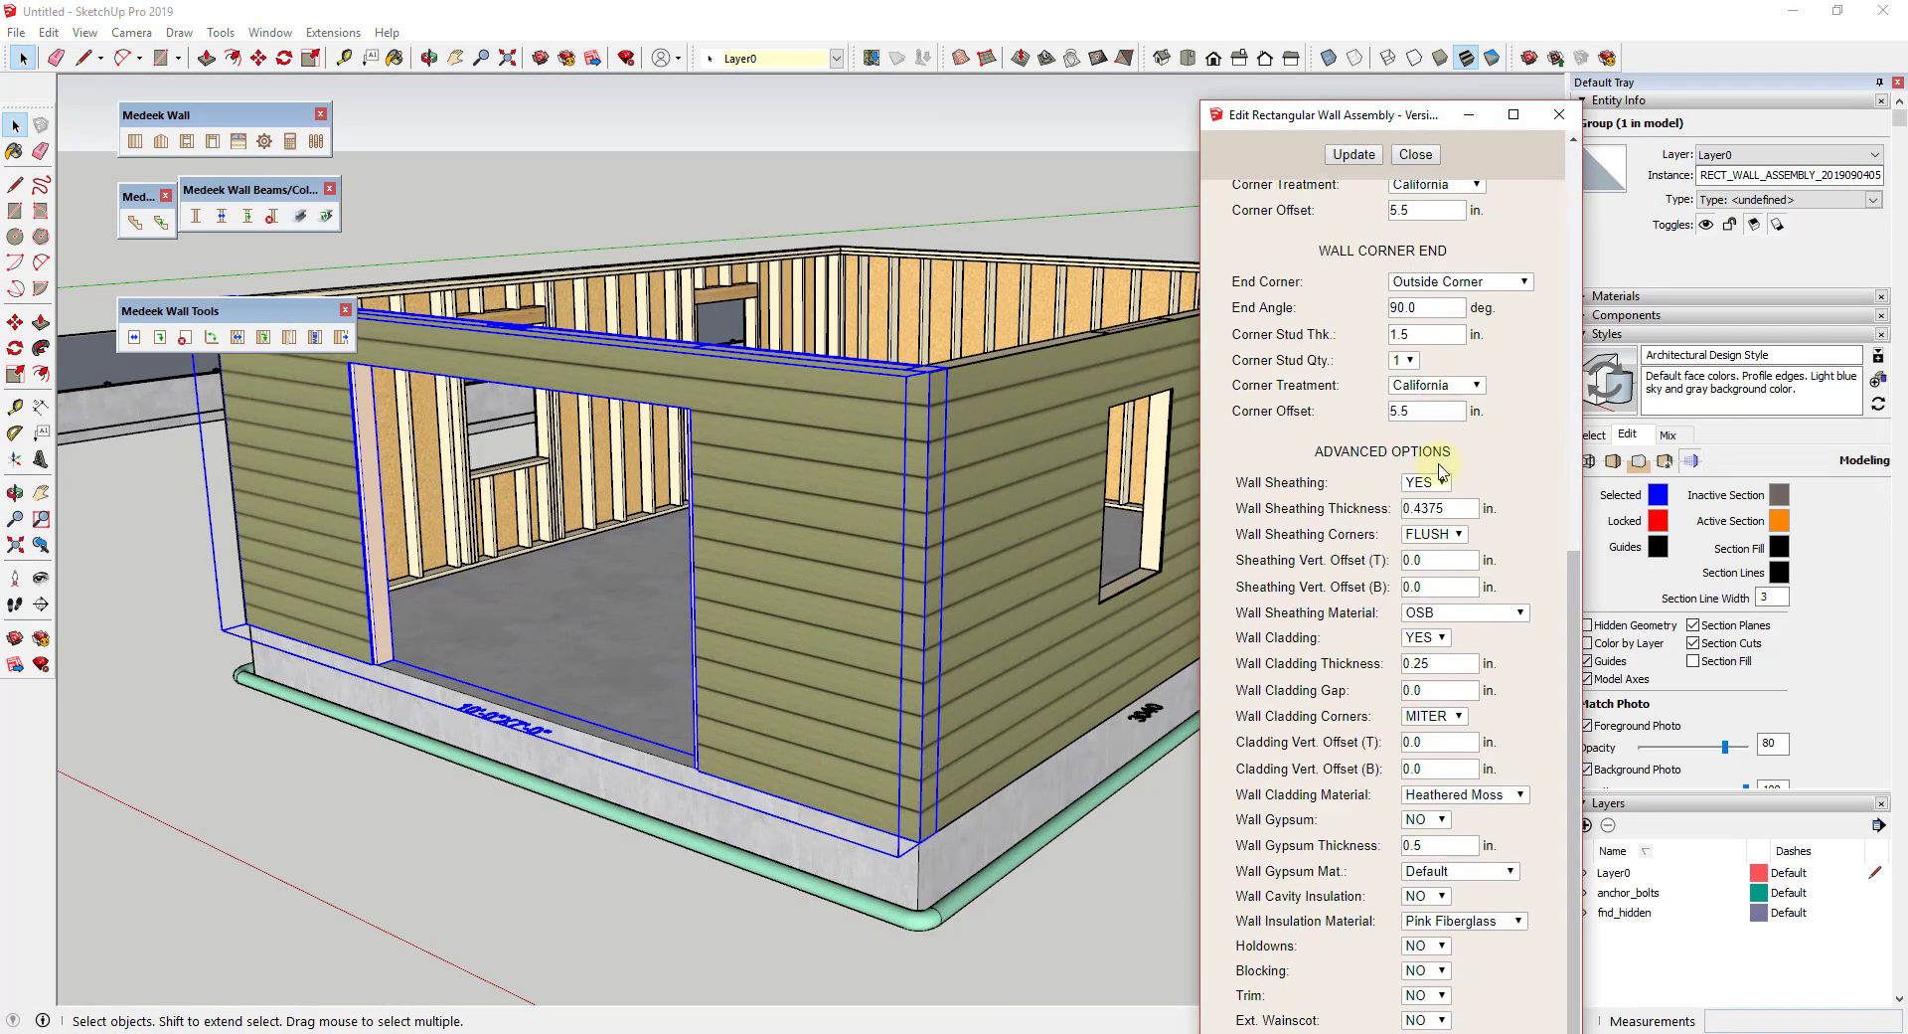
click(1462, 795)
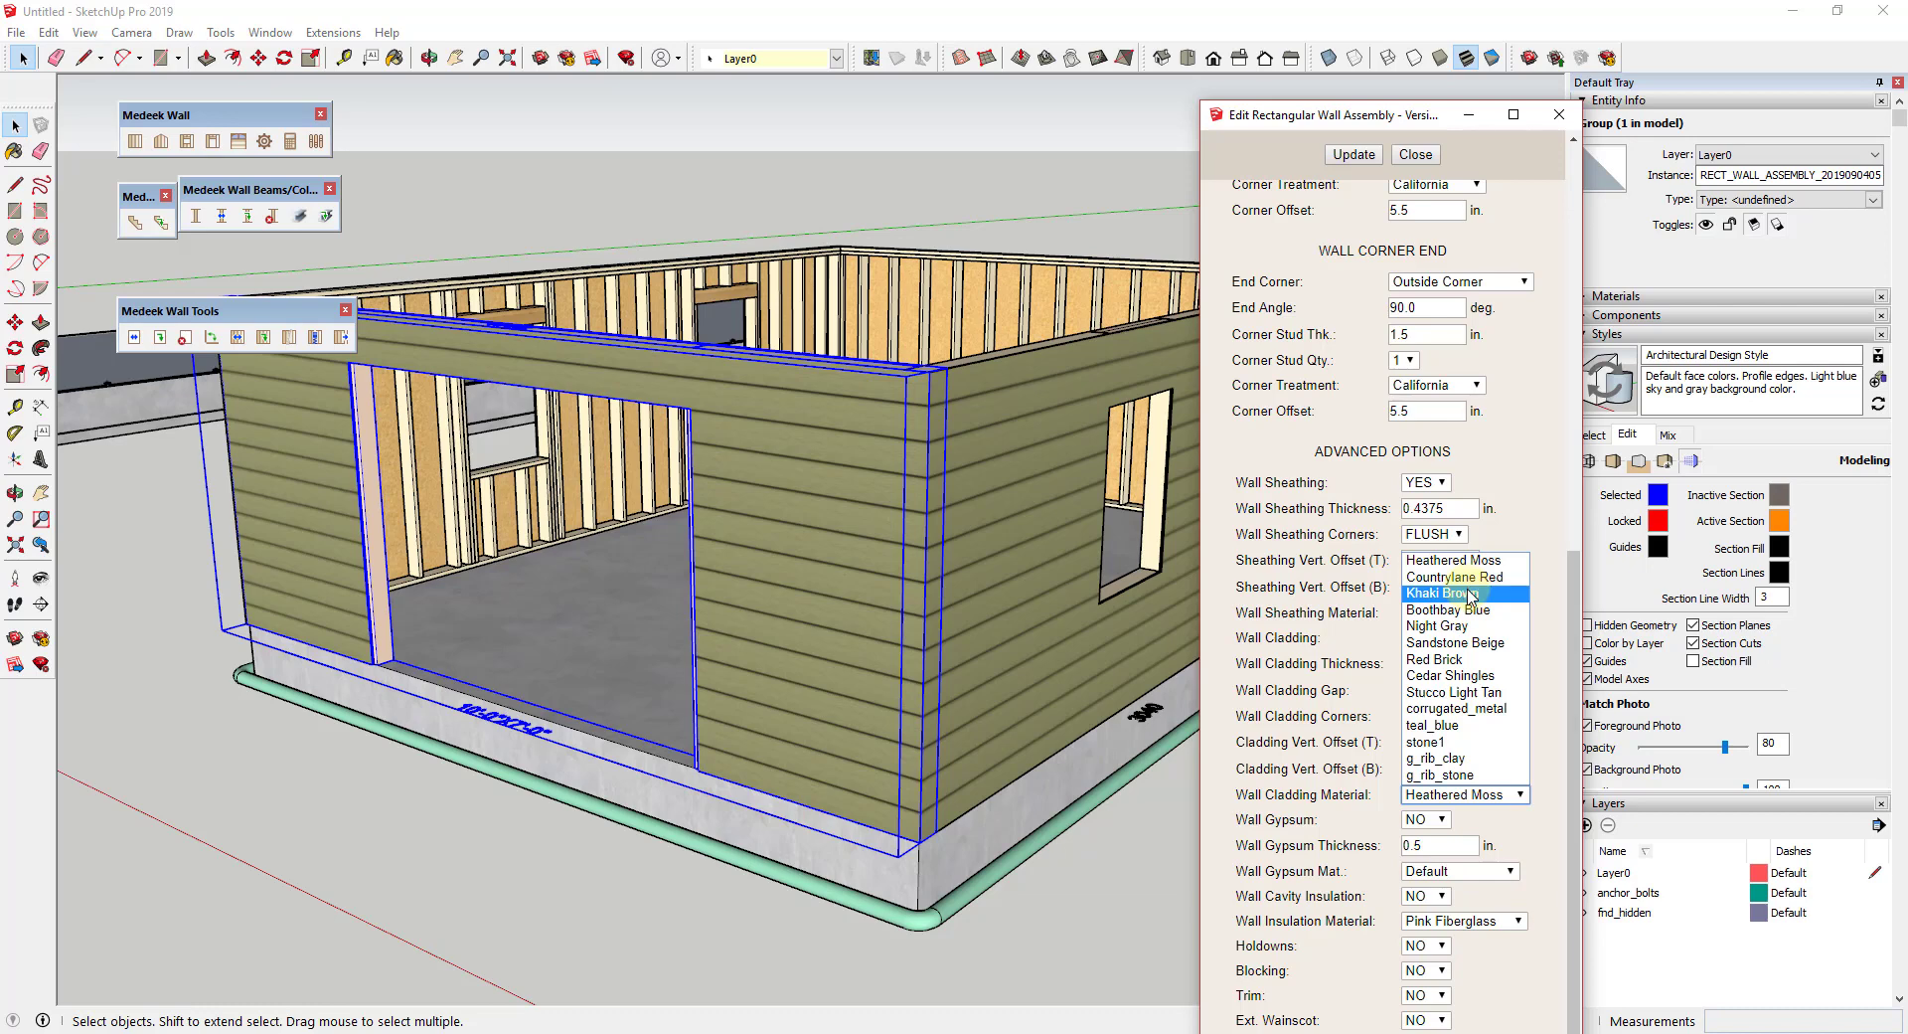
click(1456, 659)
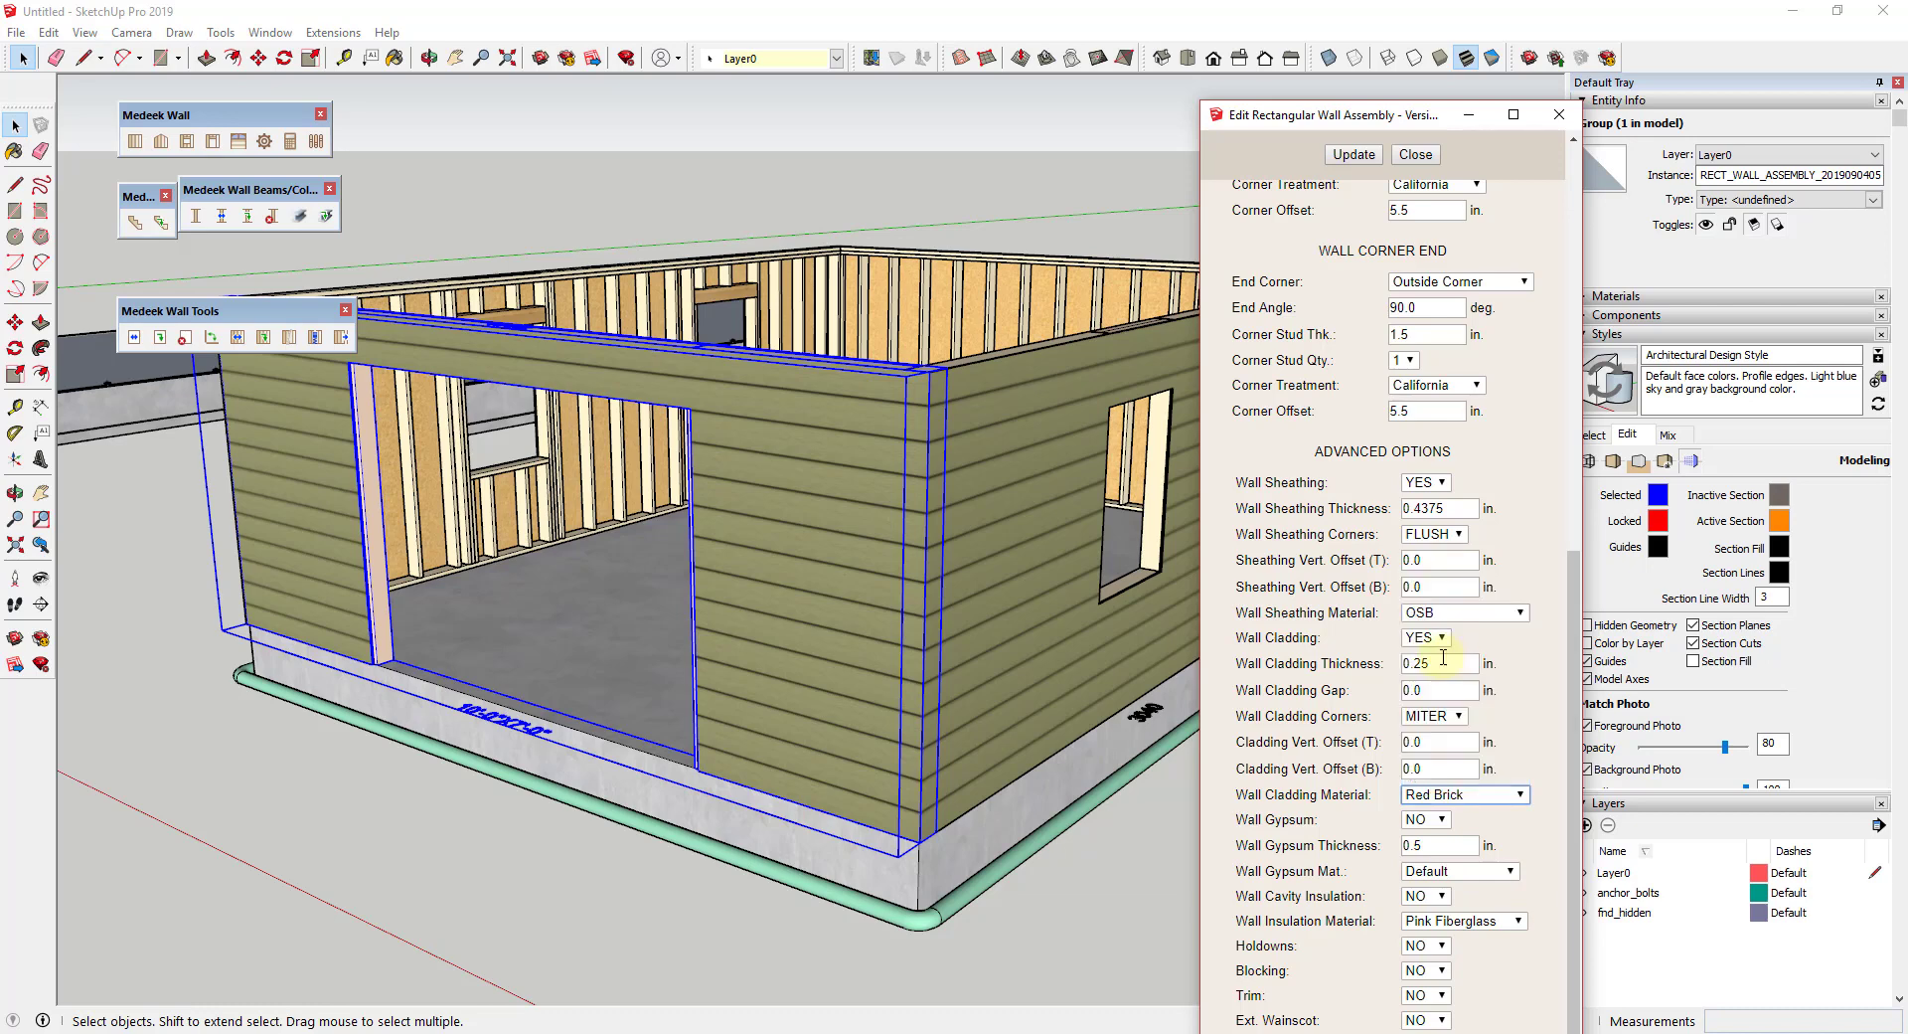
click(1342, 157)
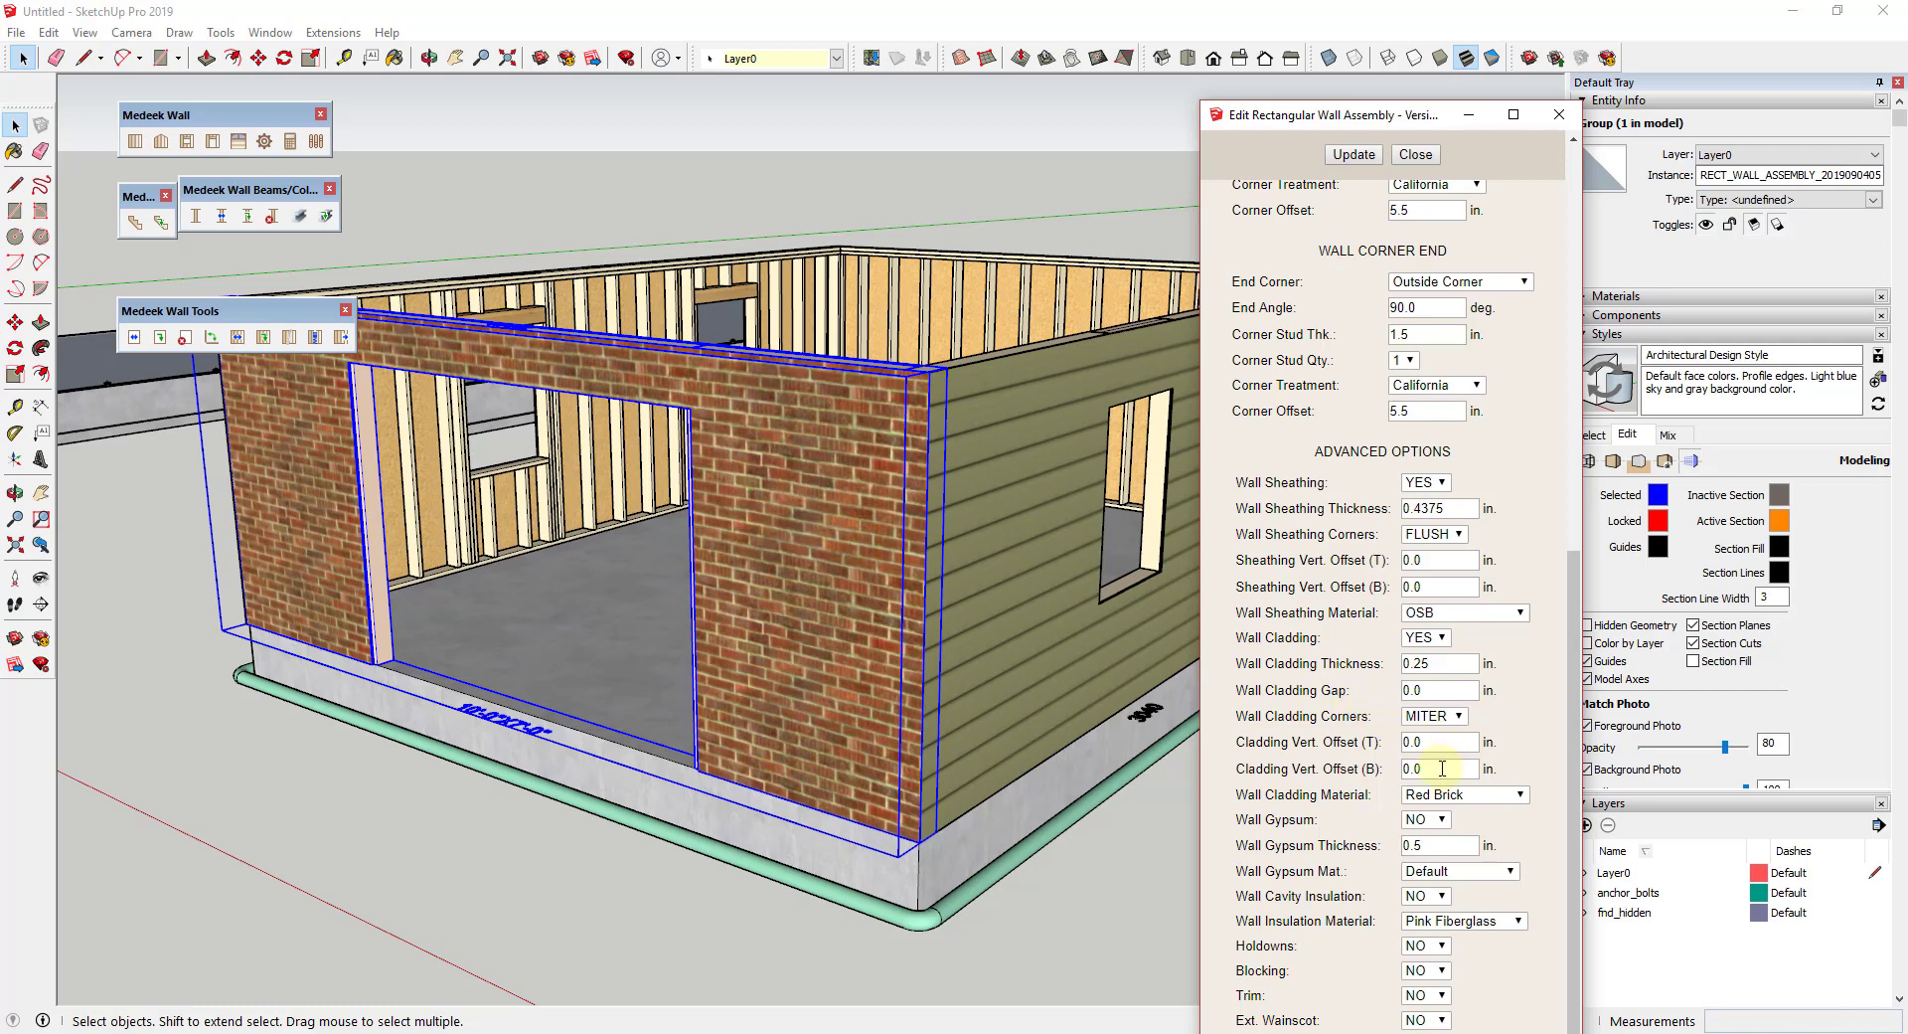
Step: Turn on Wall Gypsum for the garage door wall, update the assembly and inspect its interior face
click(1440, 801)
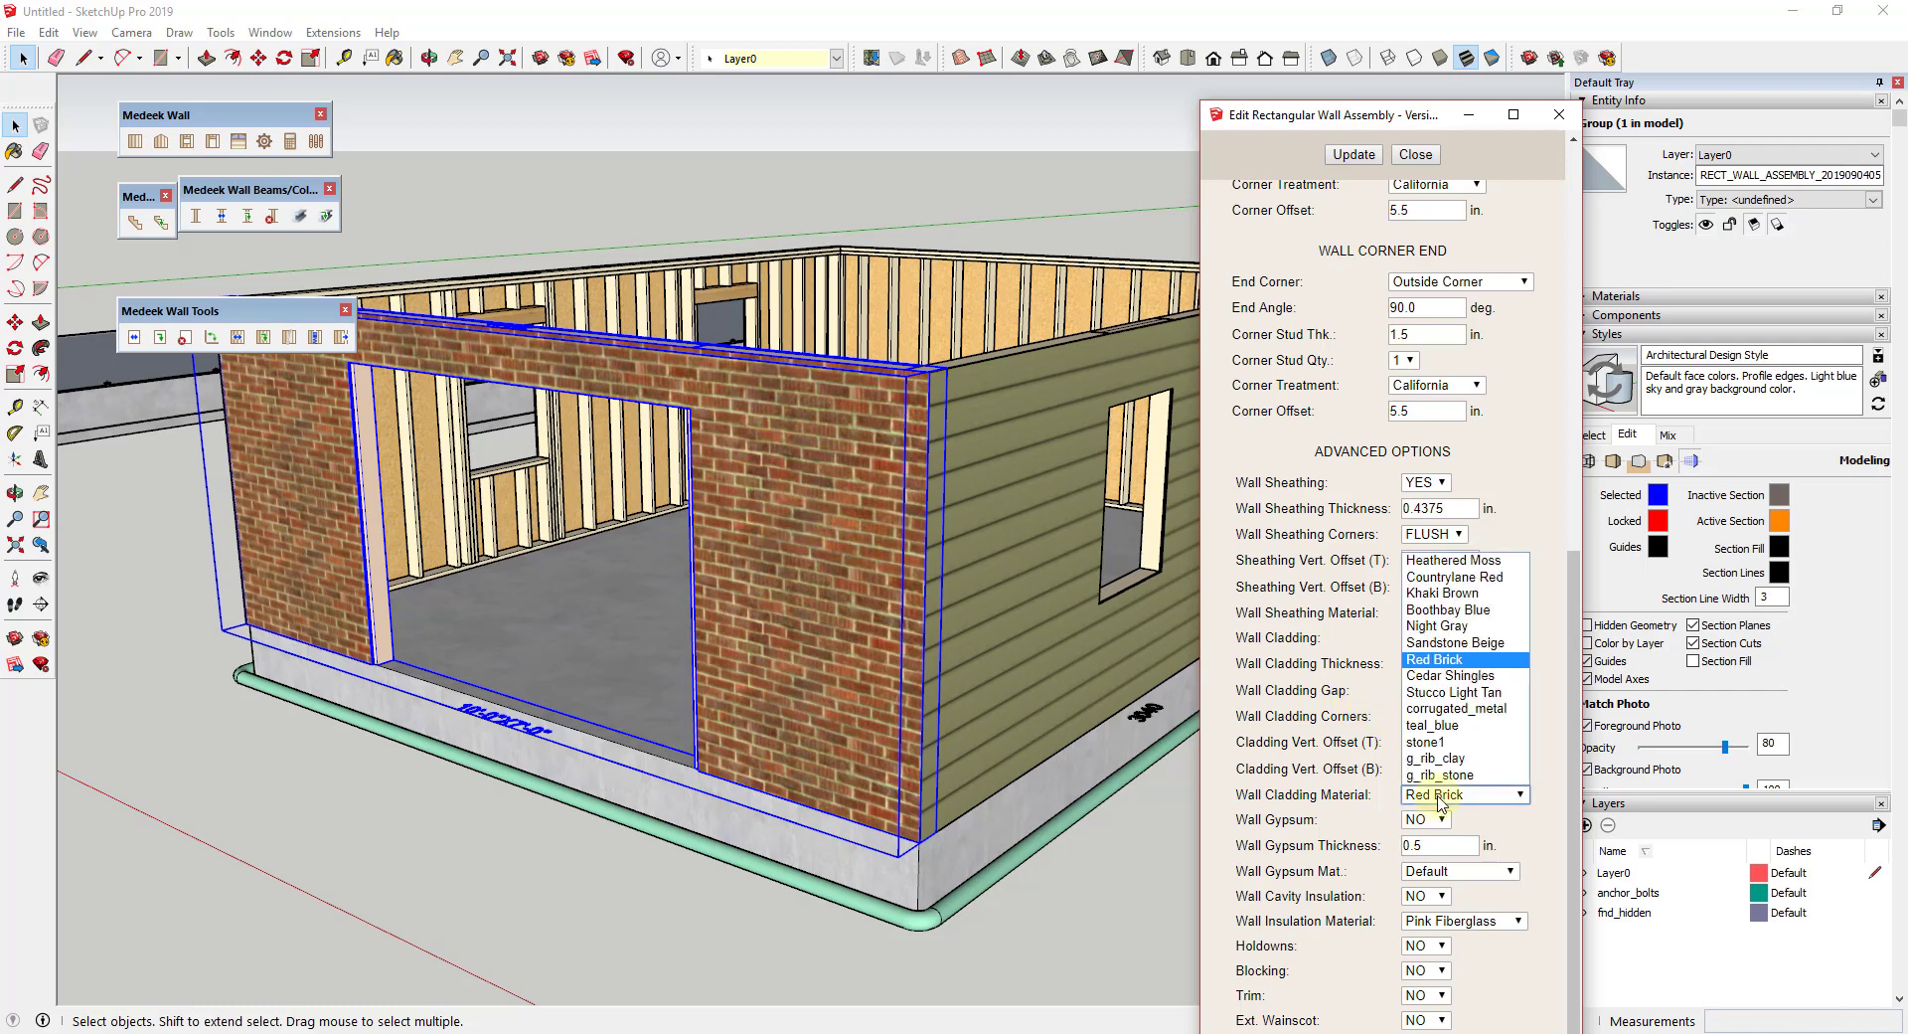
click(1441, 800)
click(1432, 820)
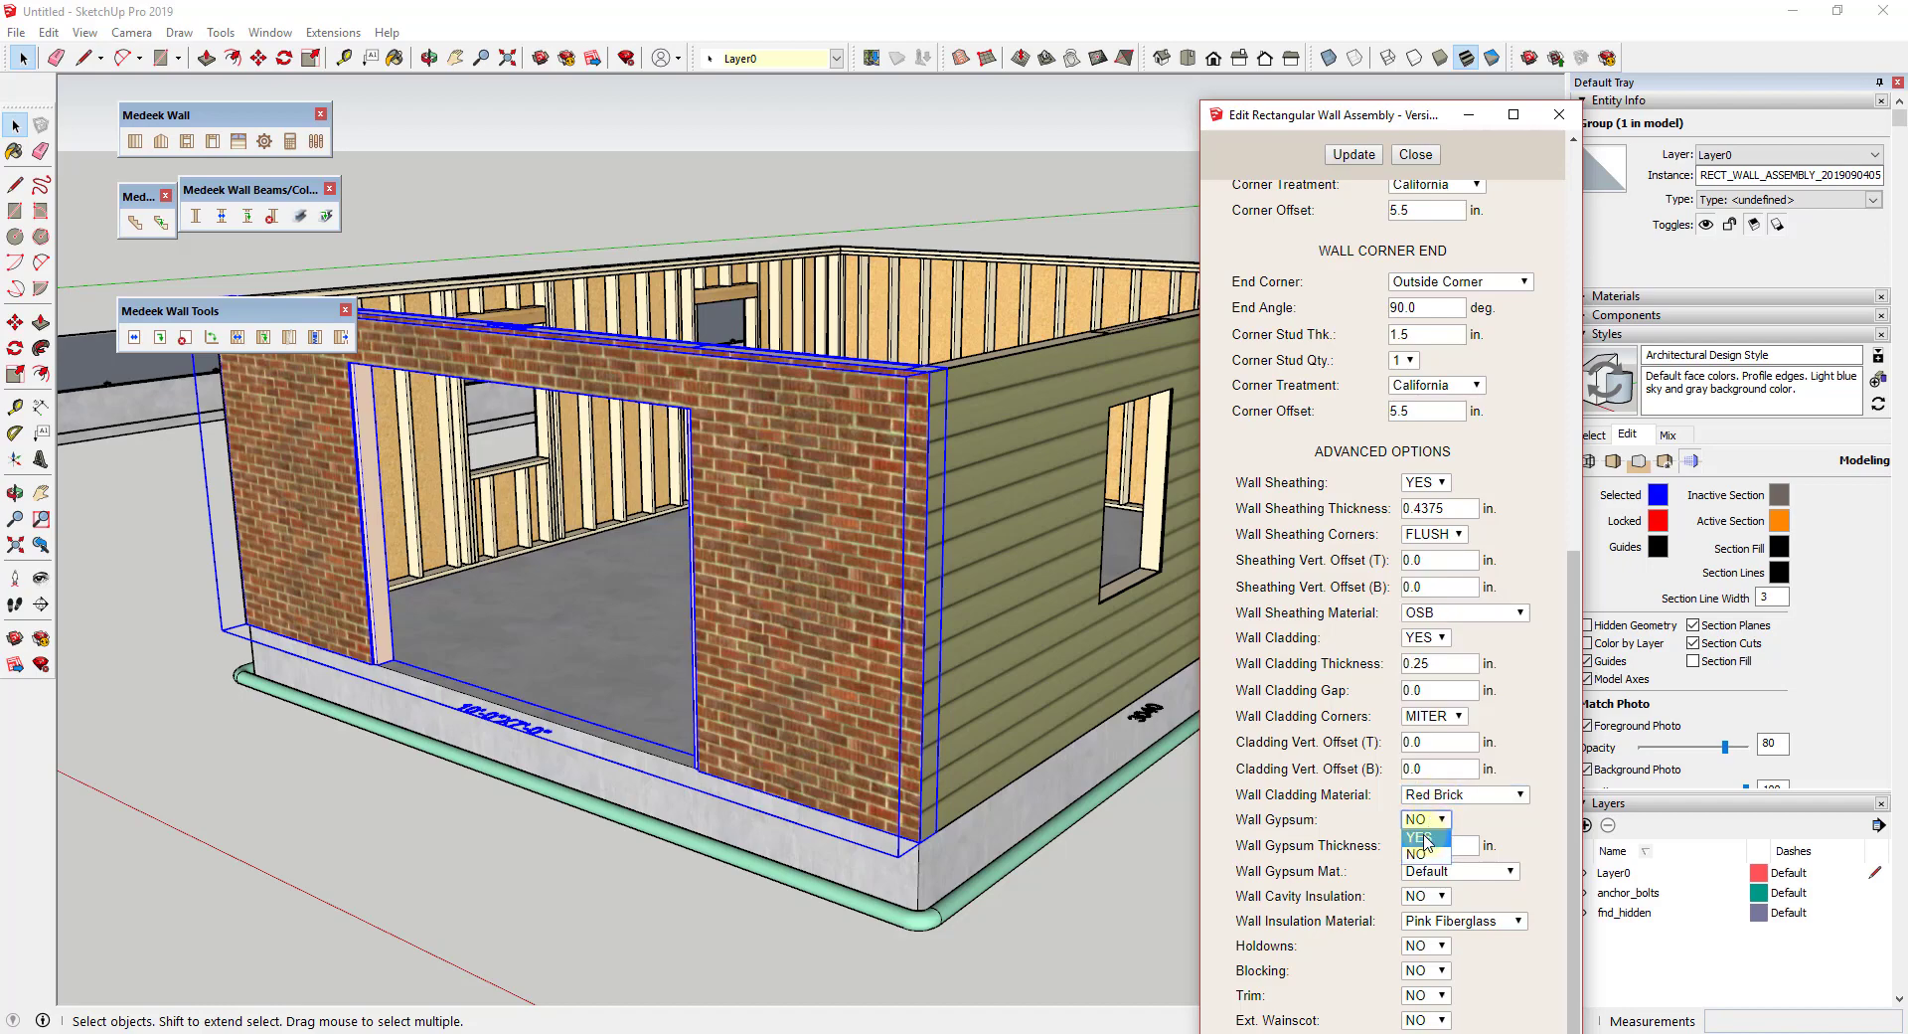
click(1428, 837)
click(1353, 155)
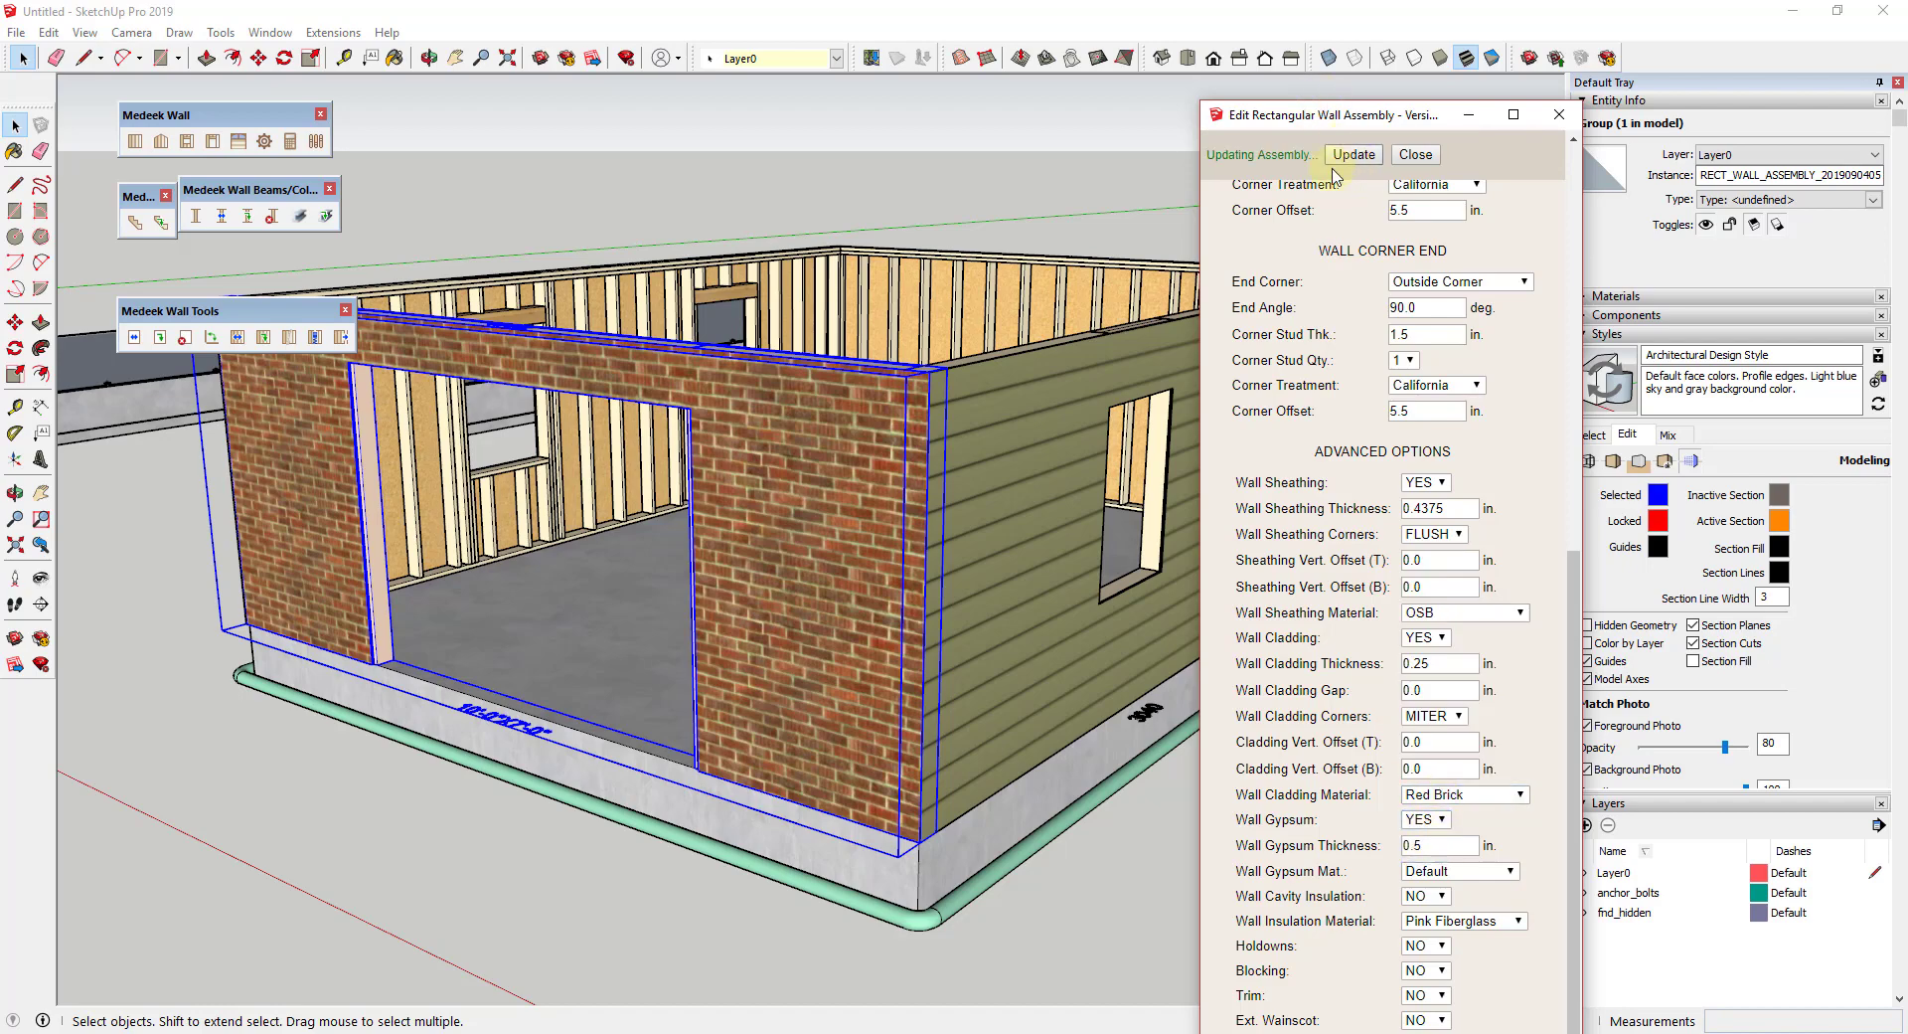
middle_drag(1042, 429, 77, 527)
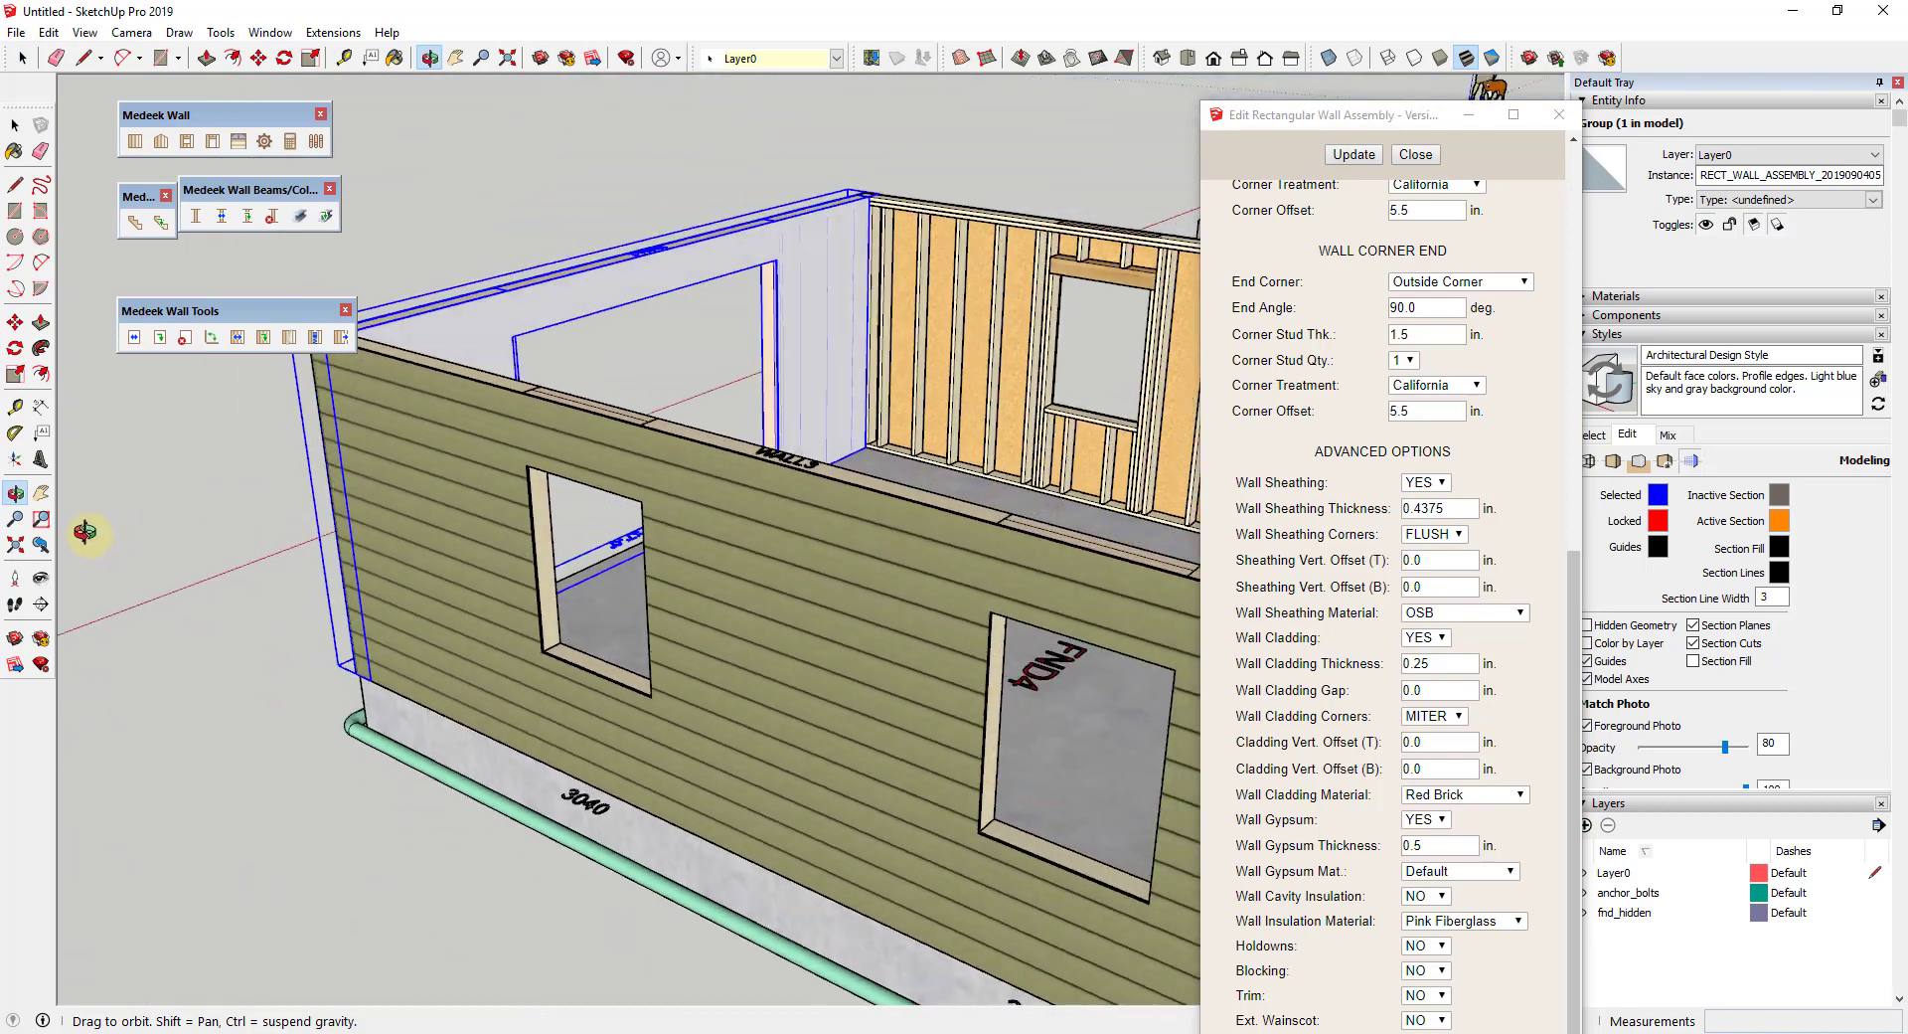
scroll(920, 318, up, 5)
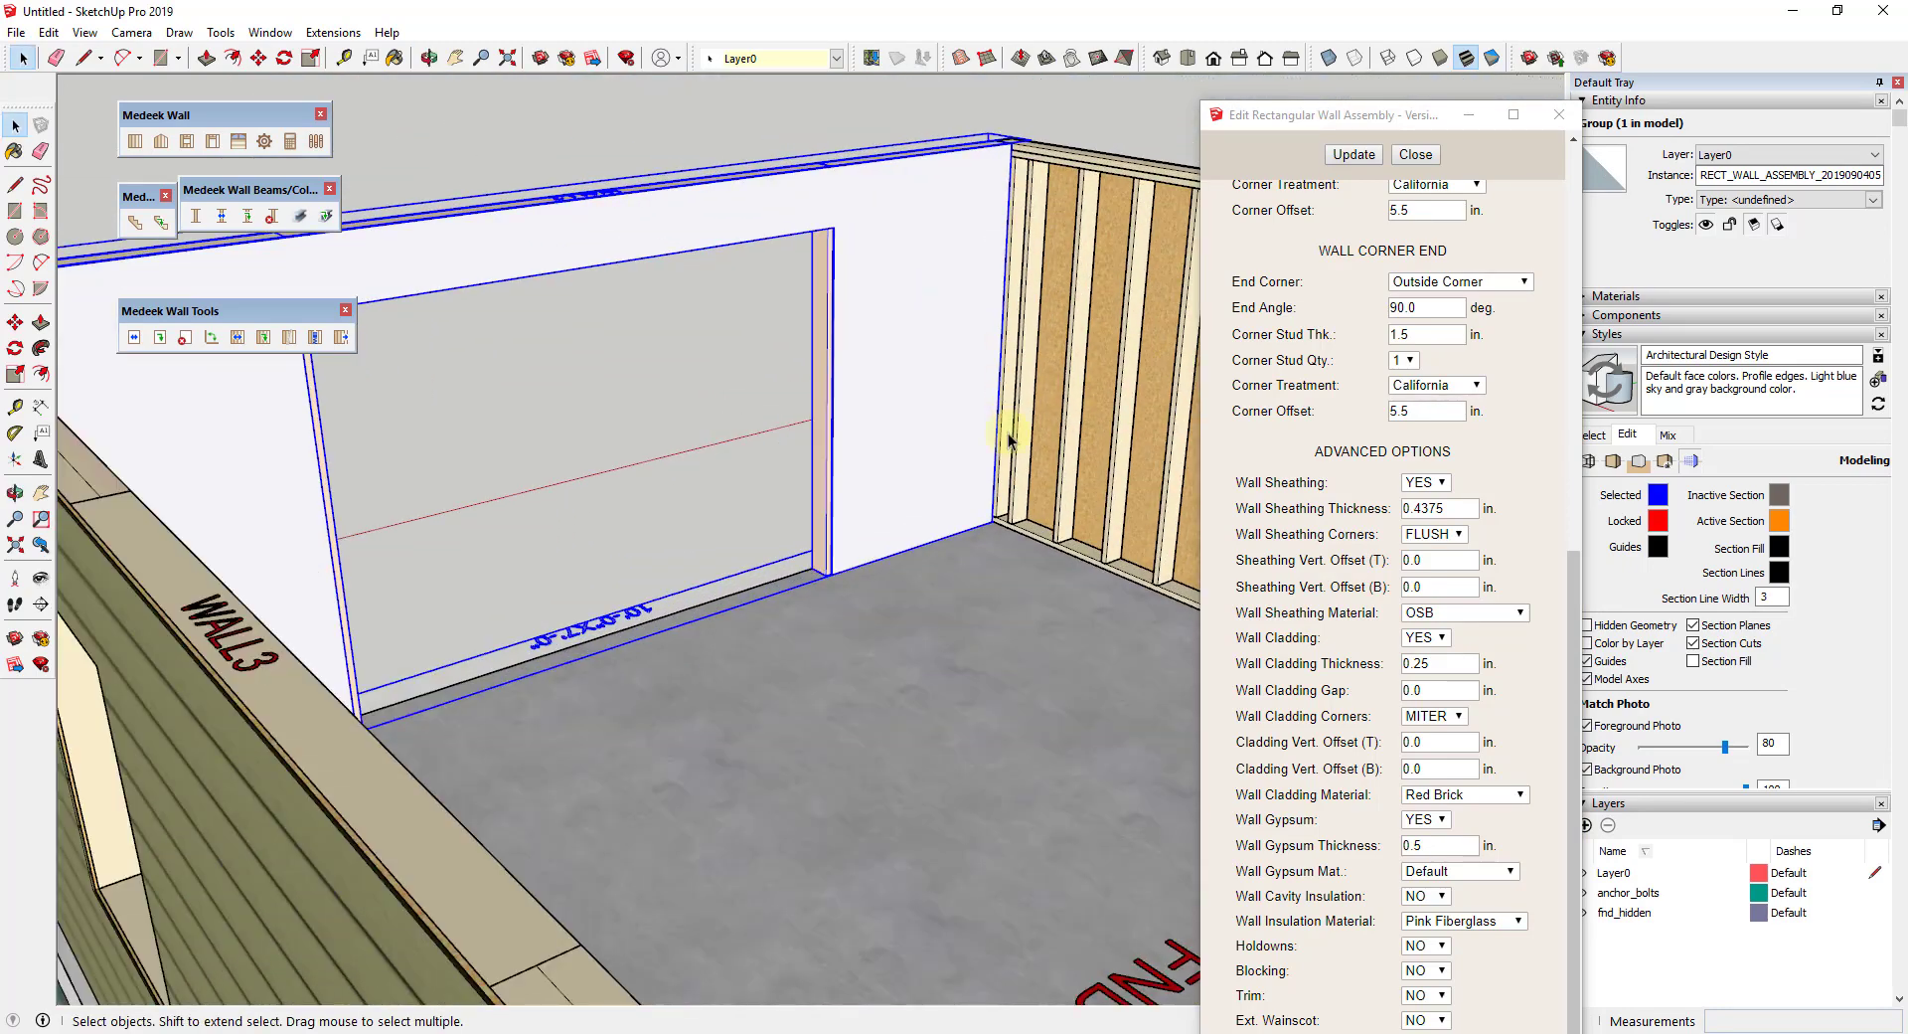
Step: Turn off Wall Gypsum for the garage door wall and update the assembly
click(1431, 821)
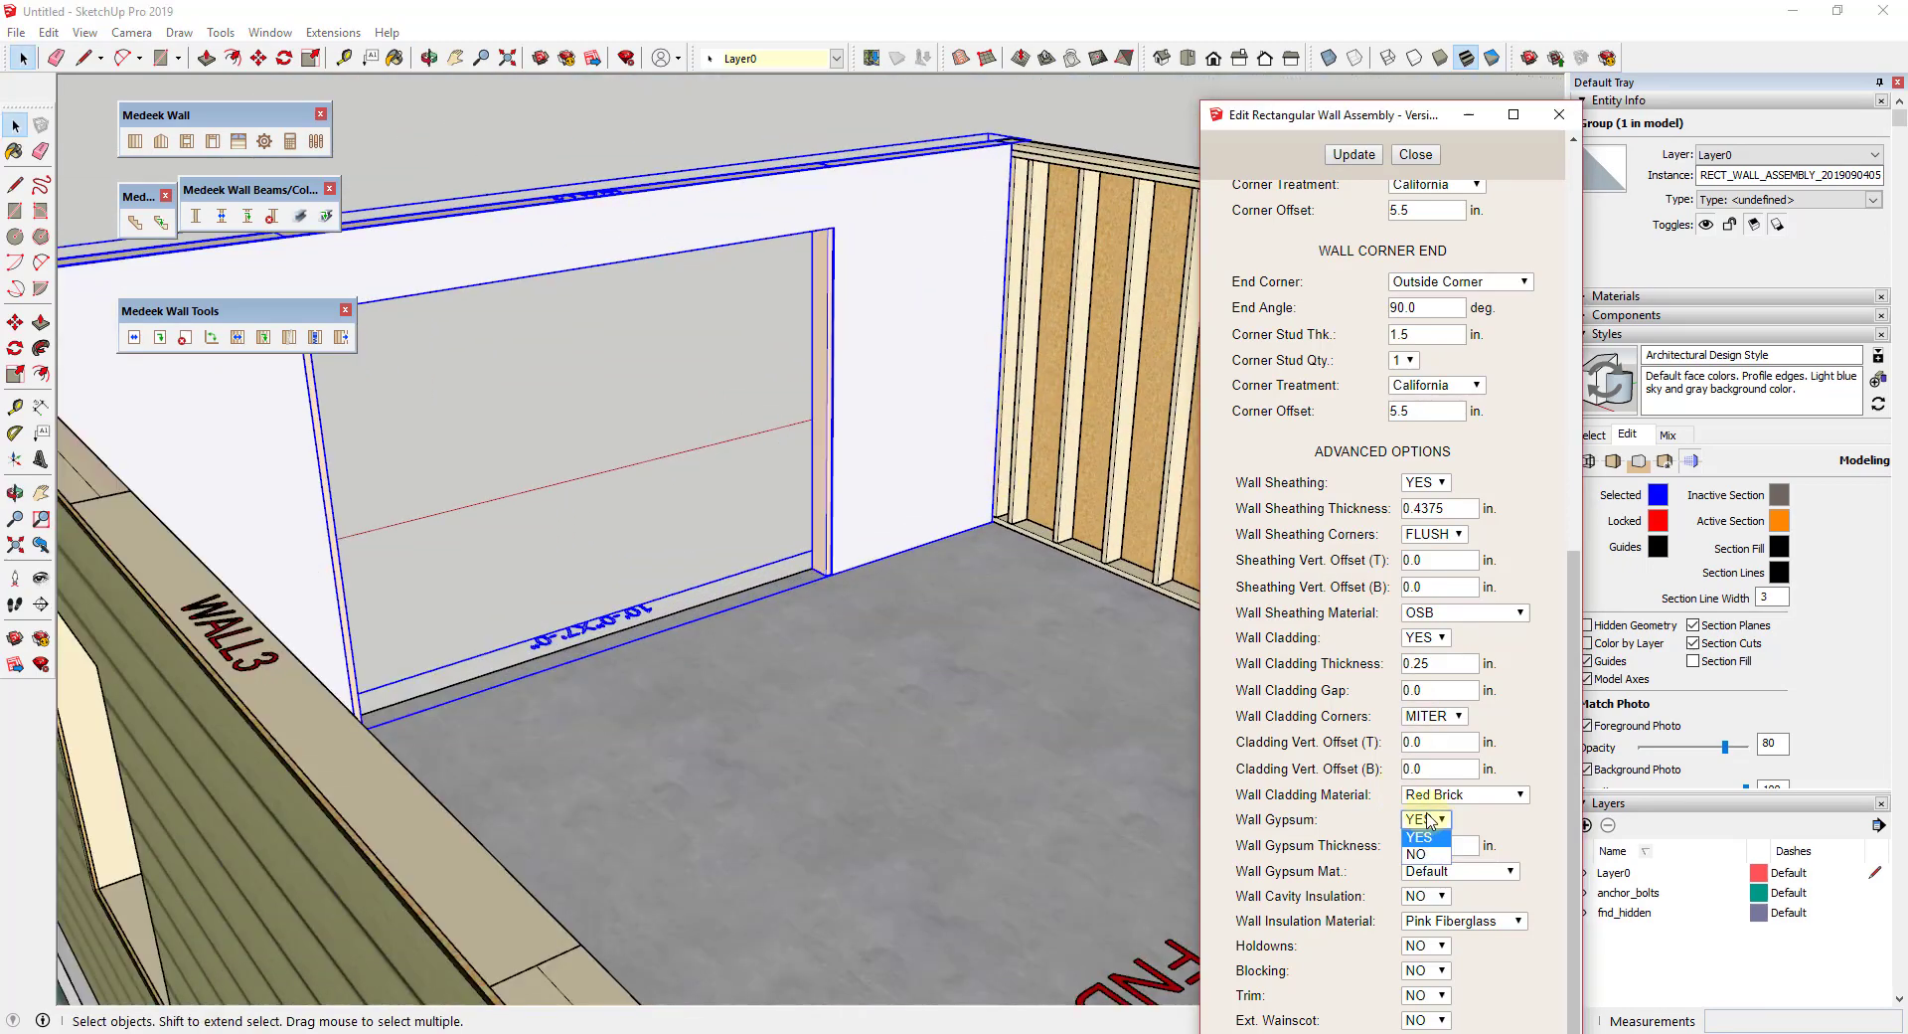
click(1427, 855)
click(1347, 157)
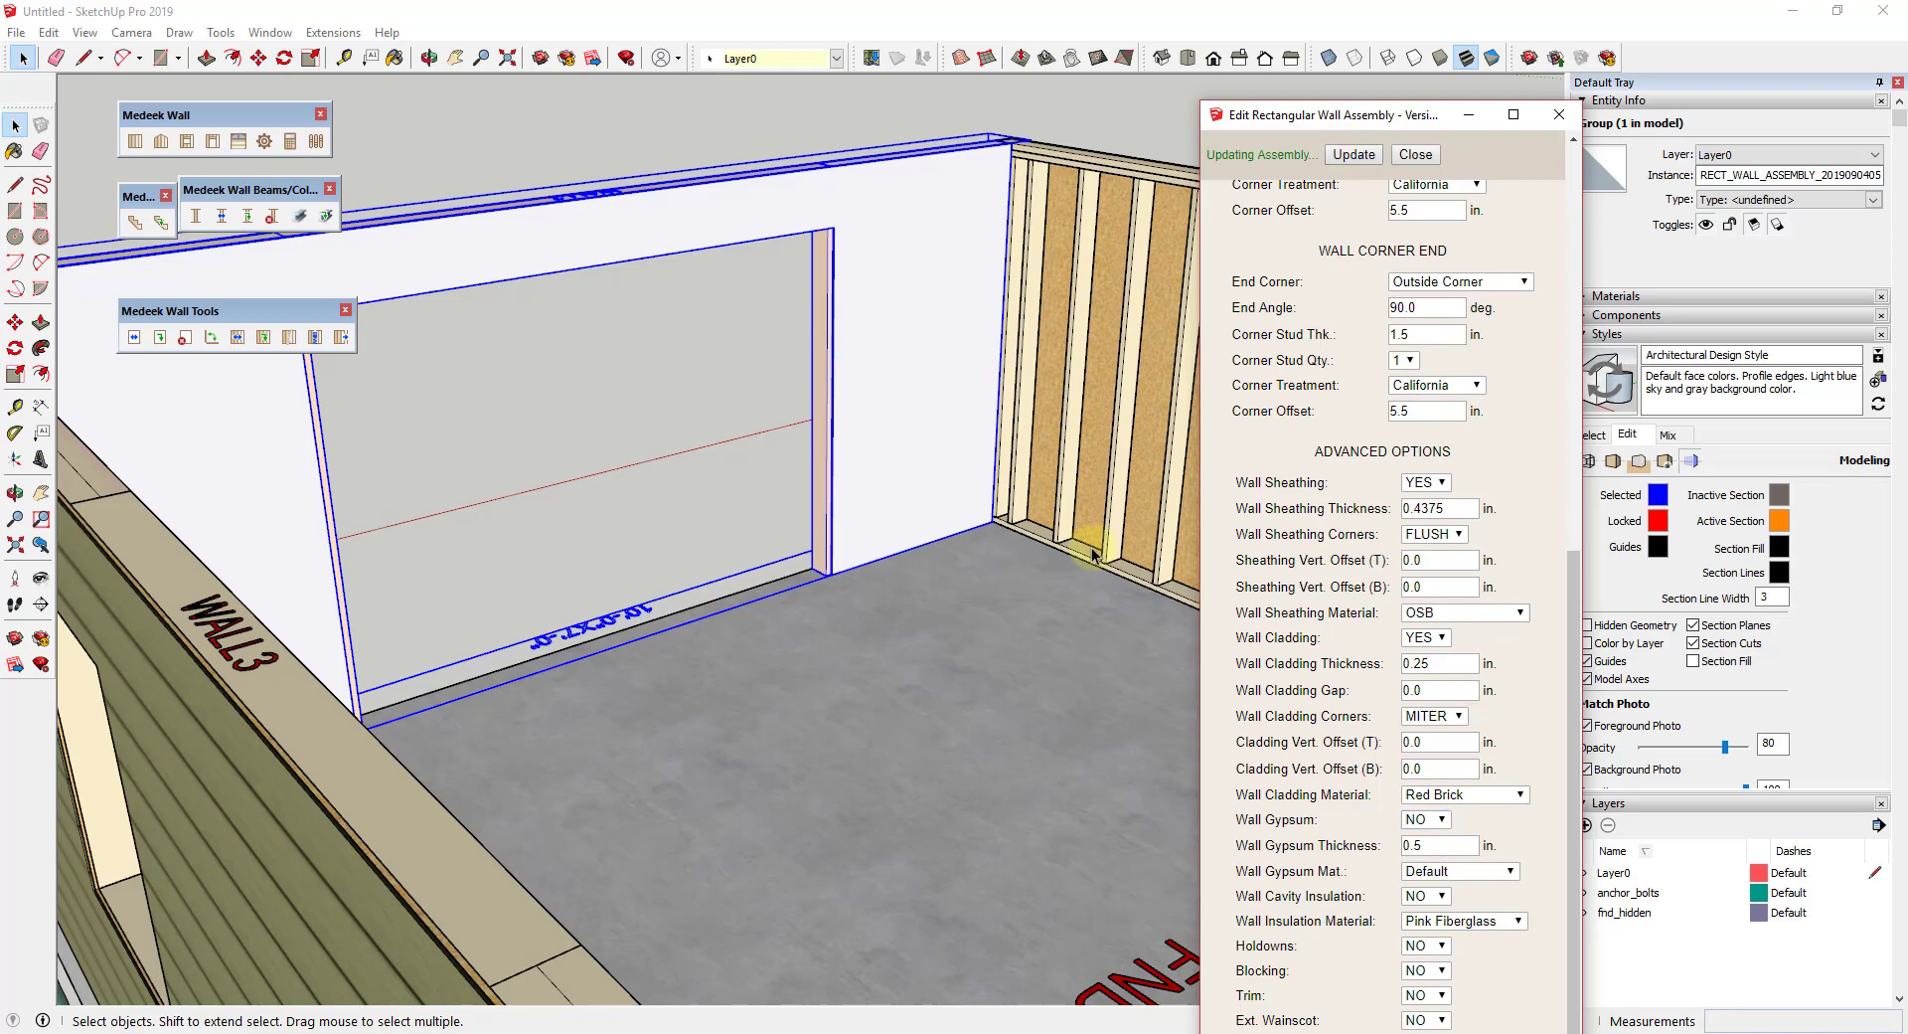
Step: Restore the garage door wall's cladding material to Heathered Moss and close its assembly options
scroll(848, 466, down, 2)
scroll(848, 466, down, 3)
middle_drag(809, 395, 958, 477)
scroll(1165, 468, up, 3)
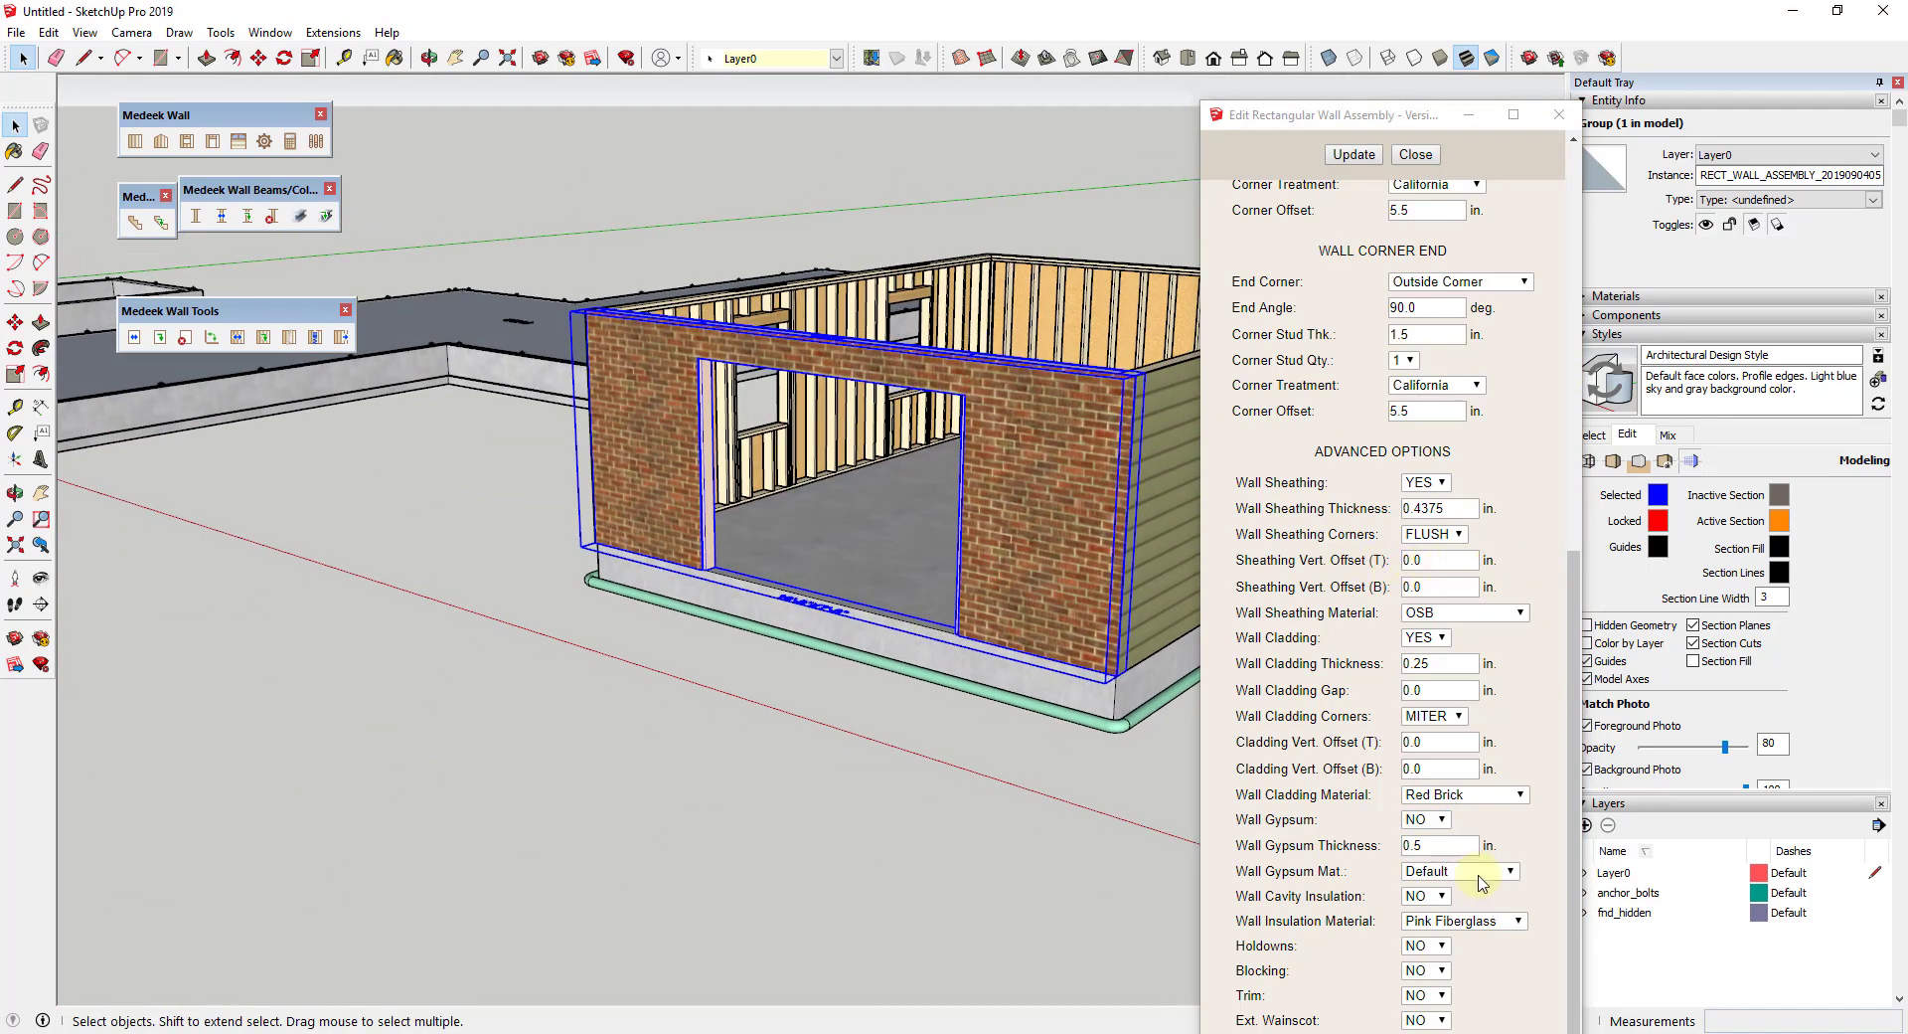
click(1461, 795)
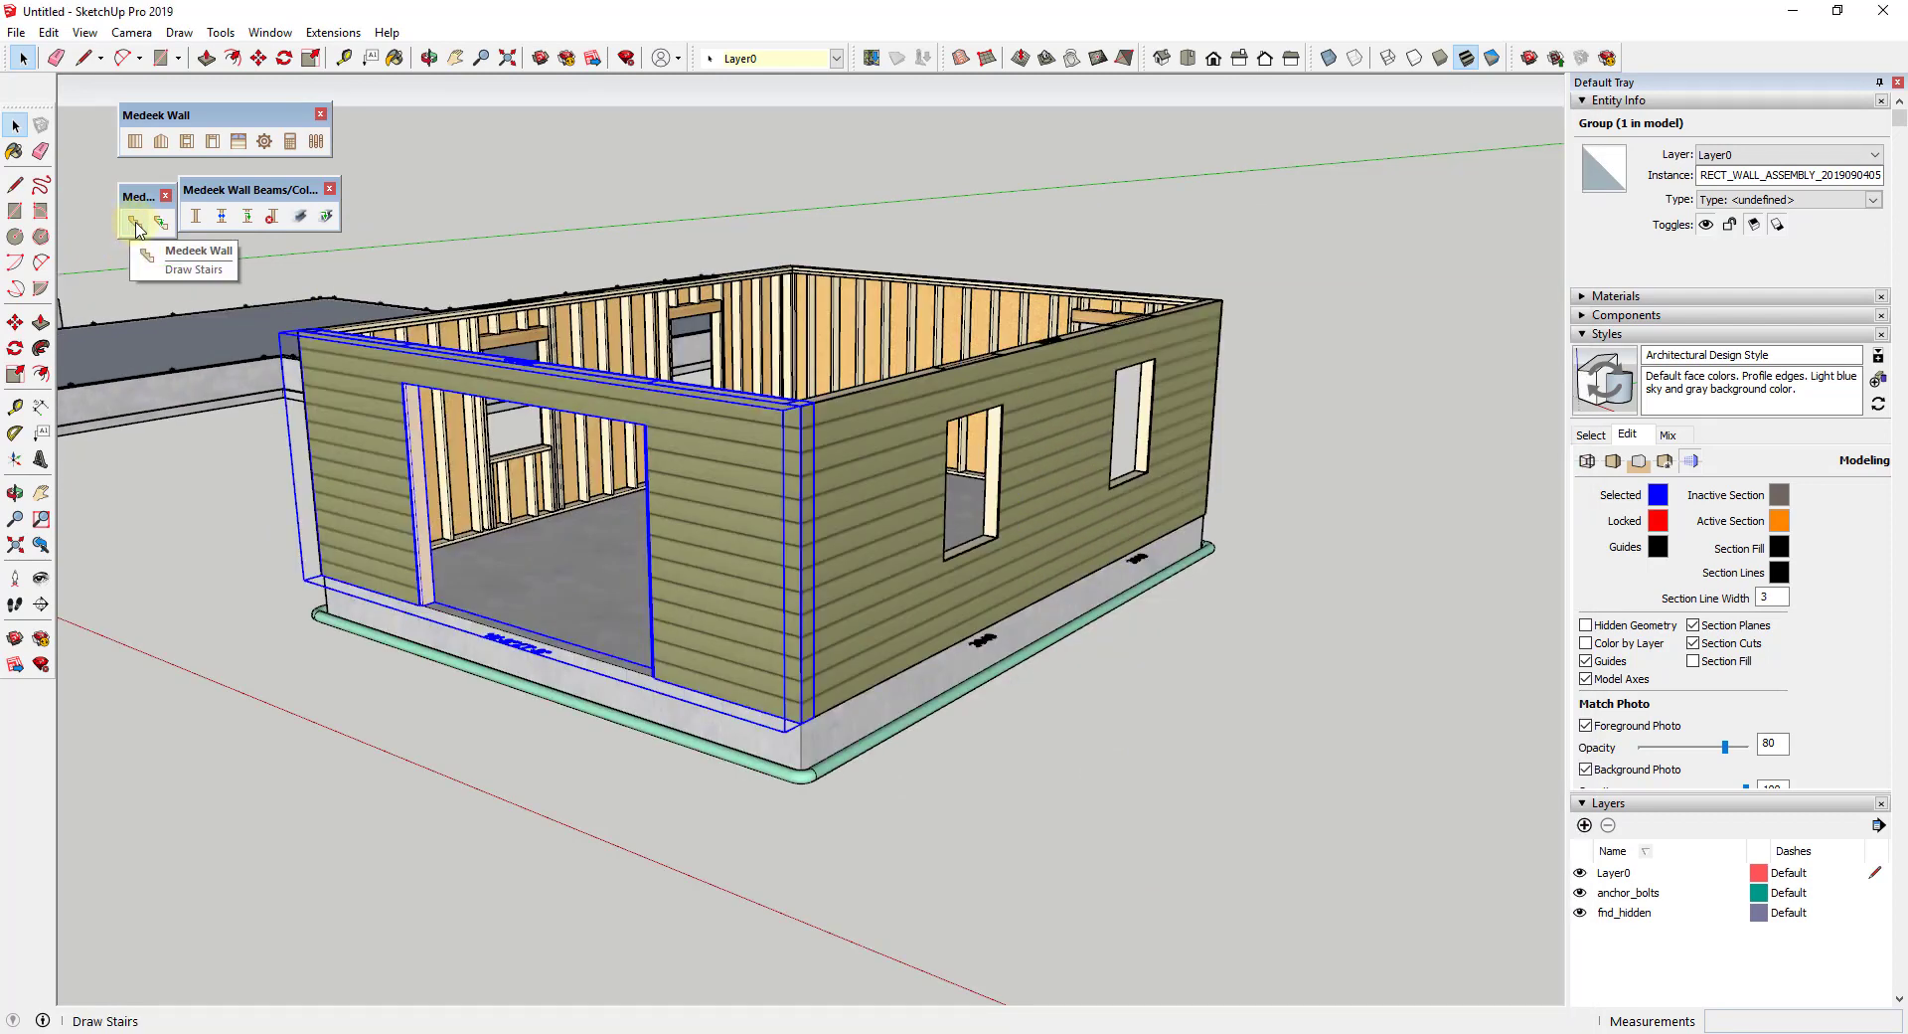
Step: Draw a straight stair 40 in. wide along the 25 ft side wall using the preset riser, tread and stringer options
click(135, 225)
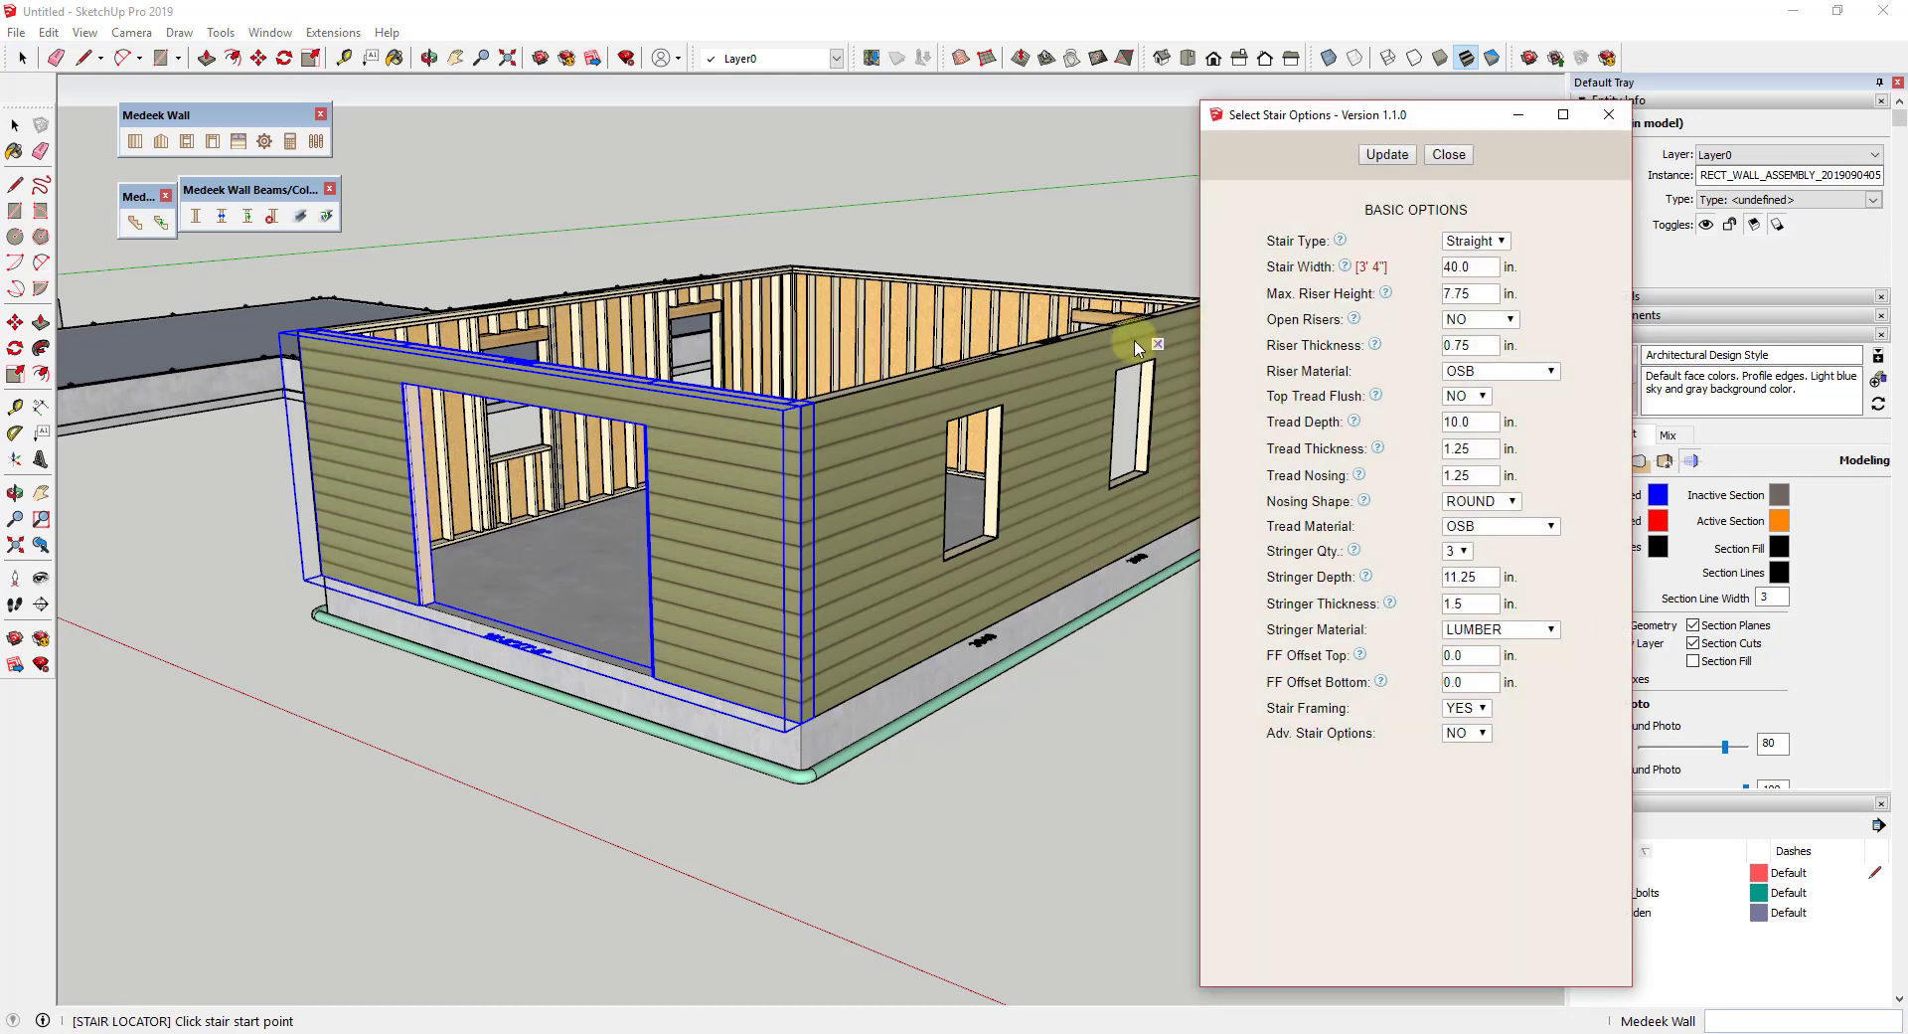
click(801, 726)
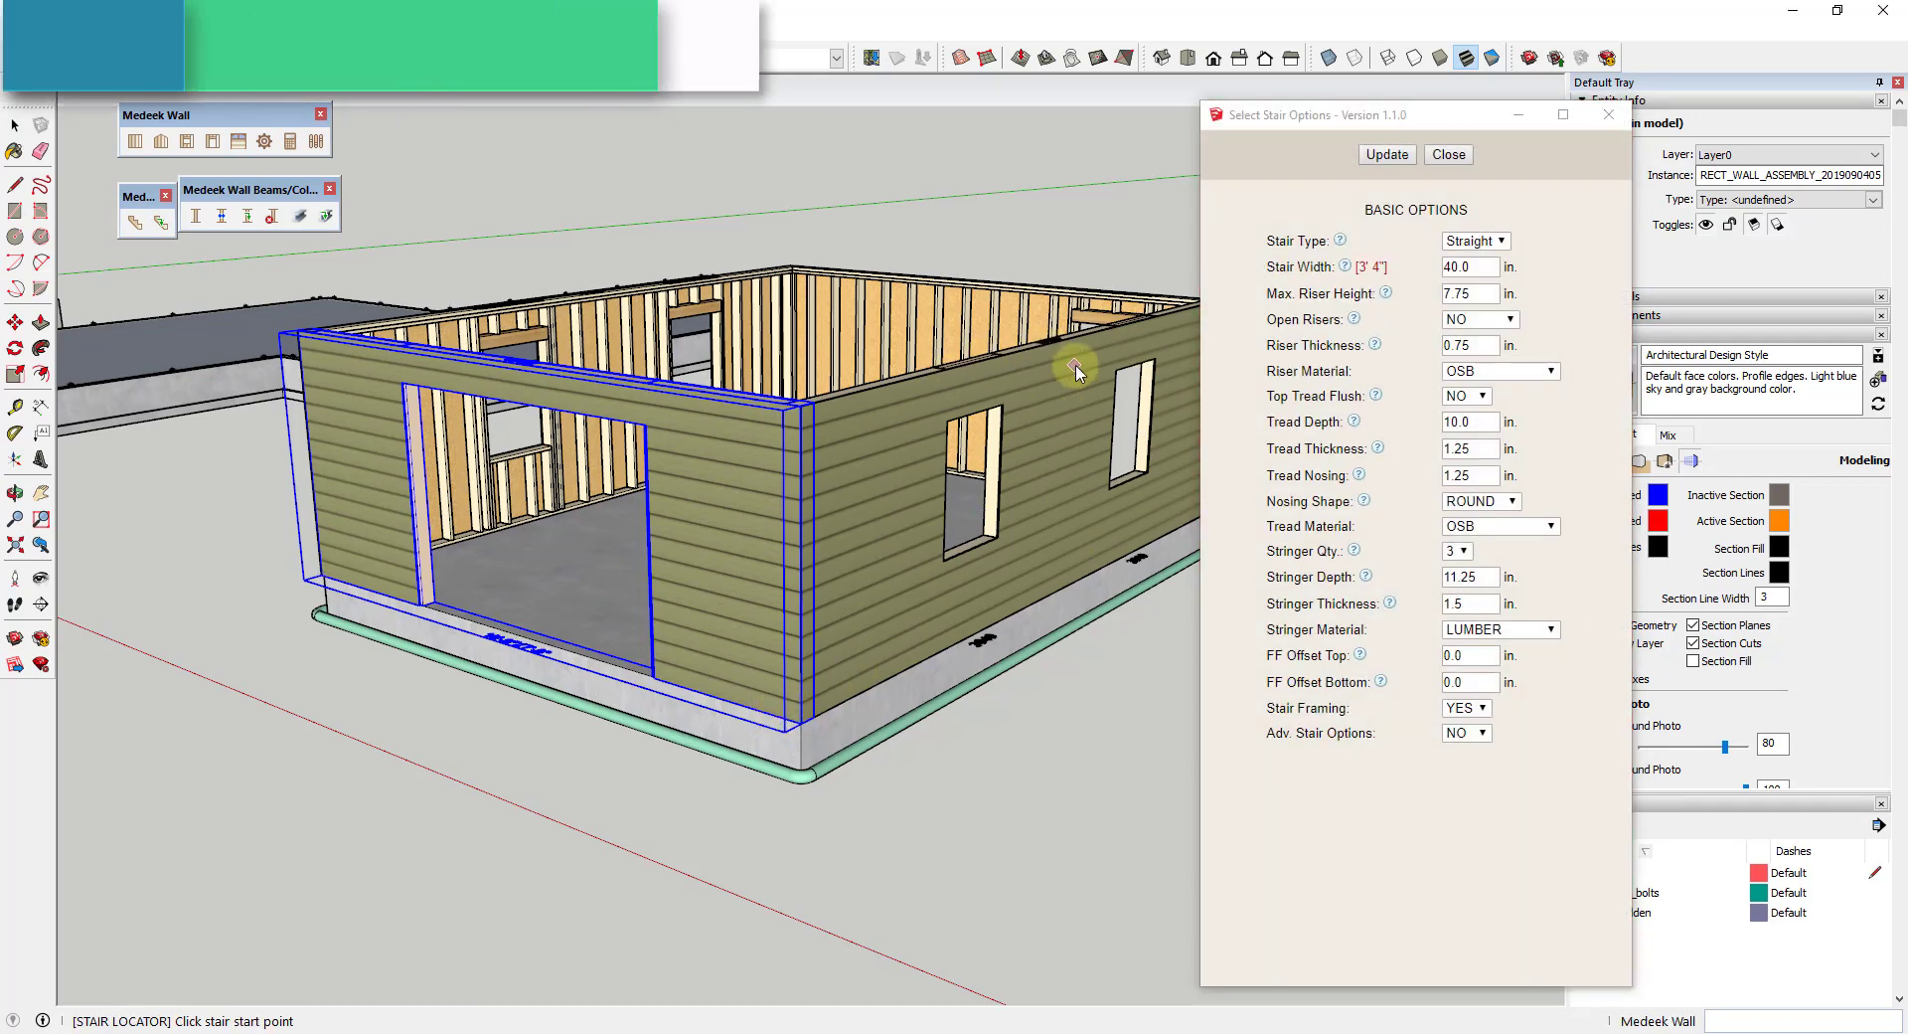
click(908, 652)
key(space)
click(1014, 516)
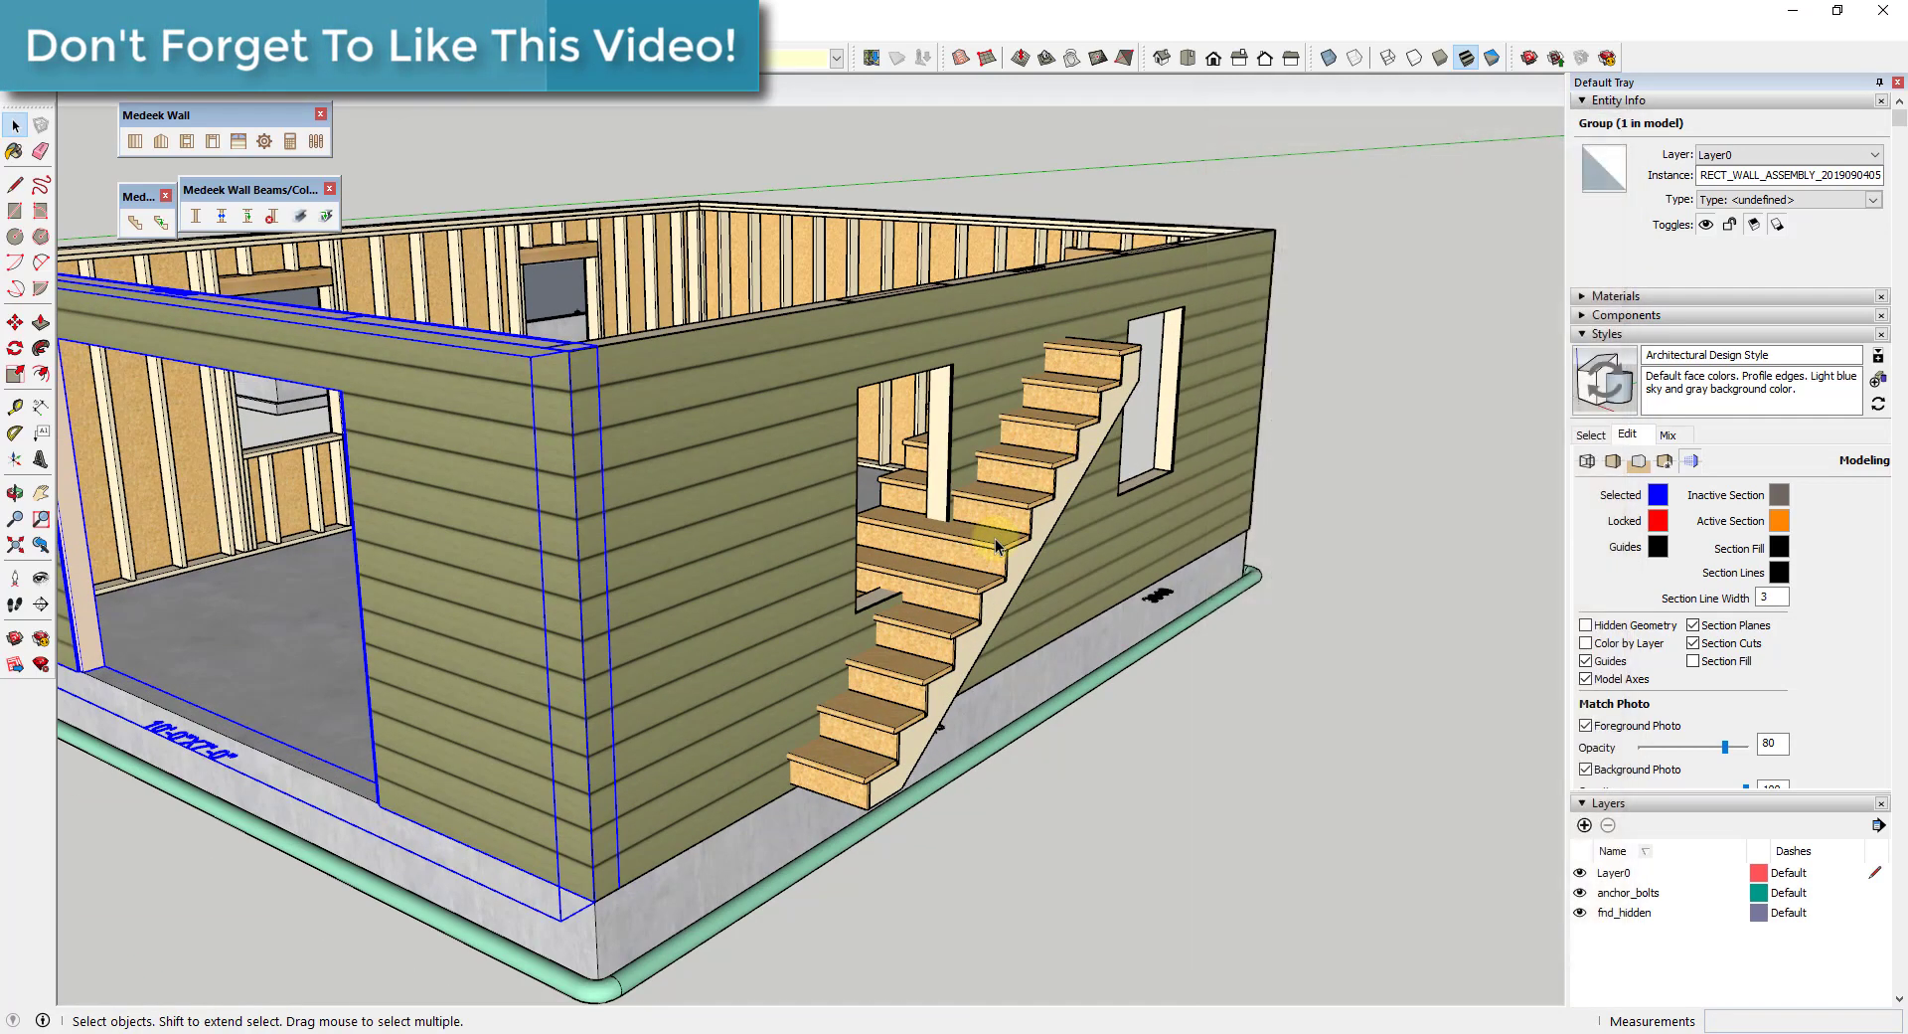
Step: Move the stair assembly outward from the side wall so it stands clear outside the building
scroll(1005, 562, down, 5)
key(m)
click(1005, 562)
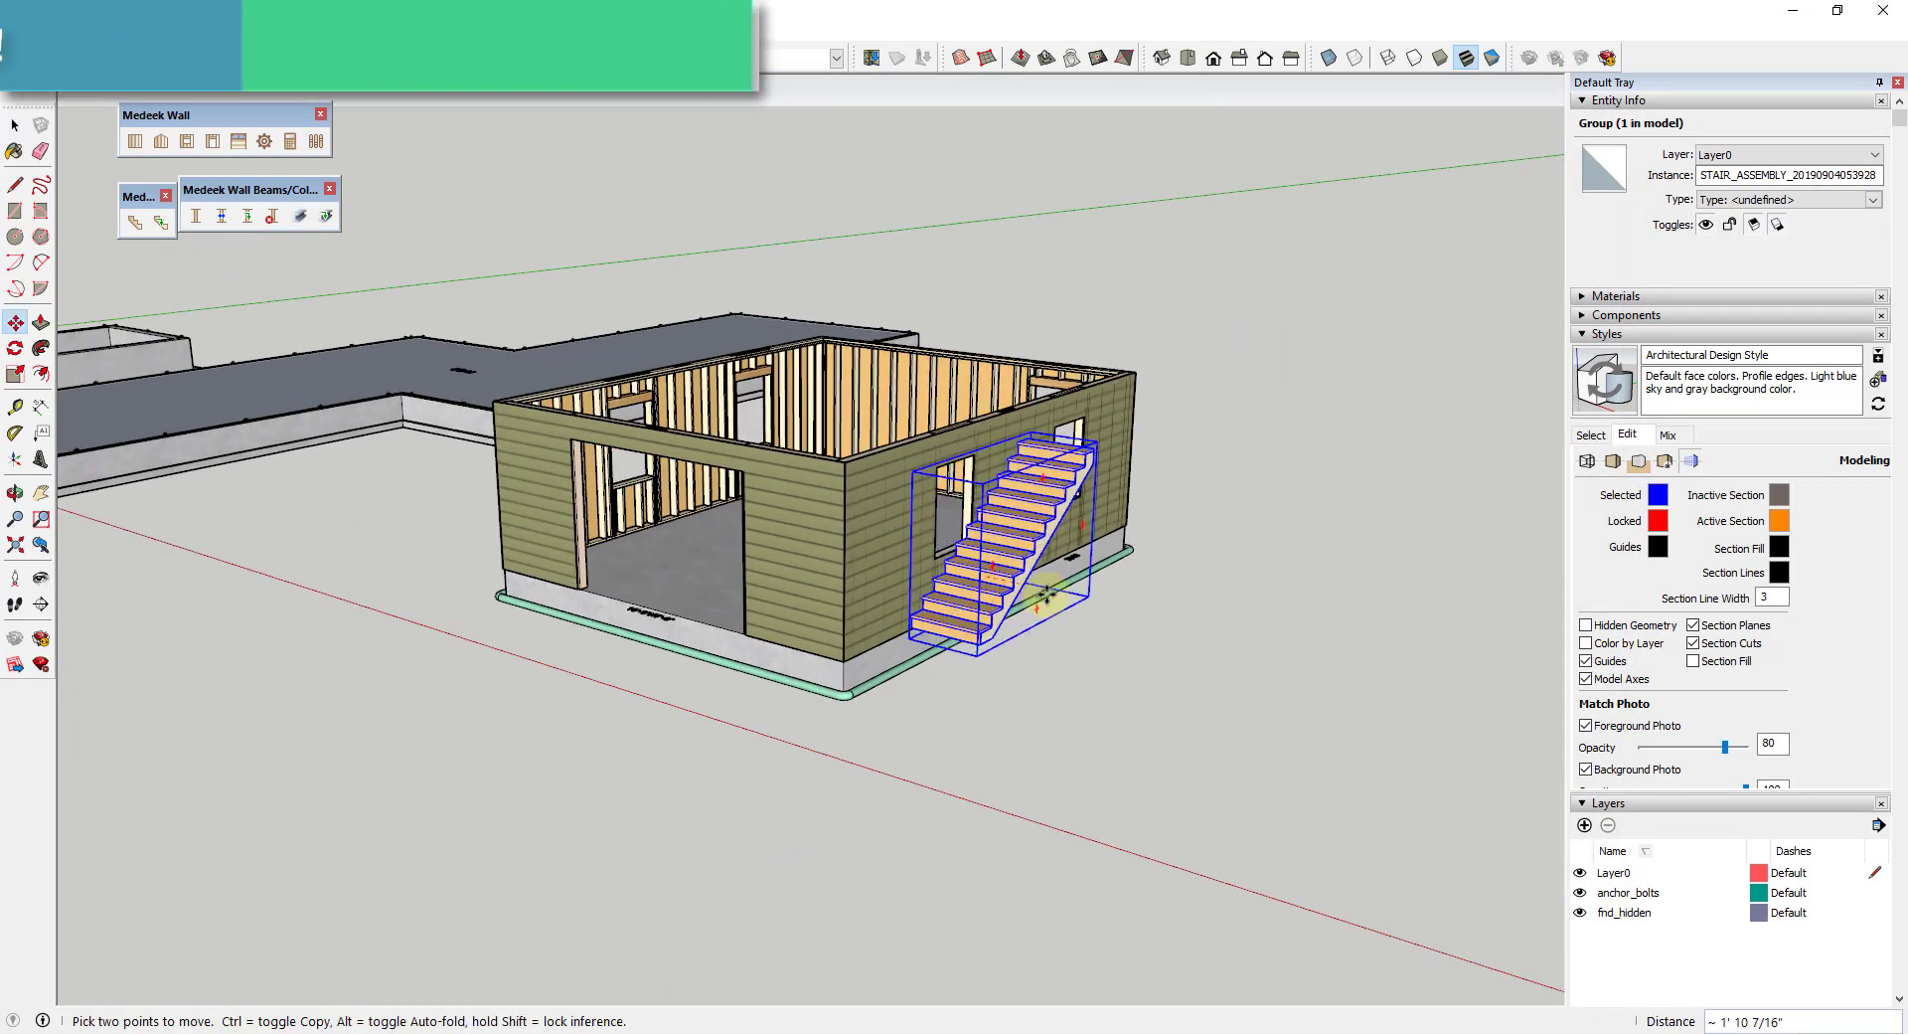
Step: Edit the stair assembly and set its riser material to LUMBER
scroll(1123, 433, up, 5)
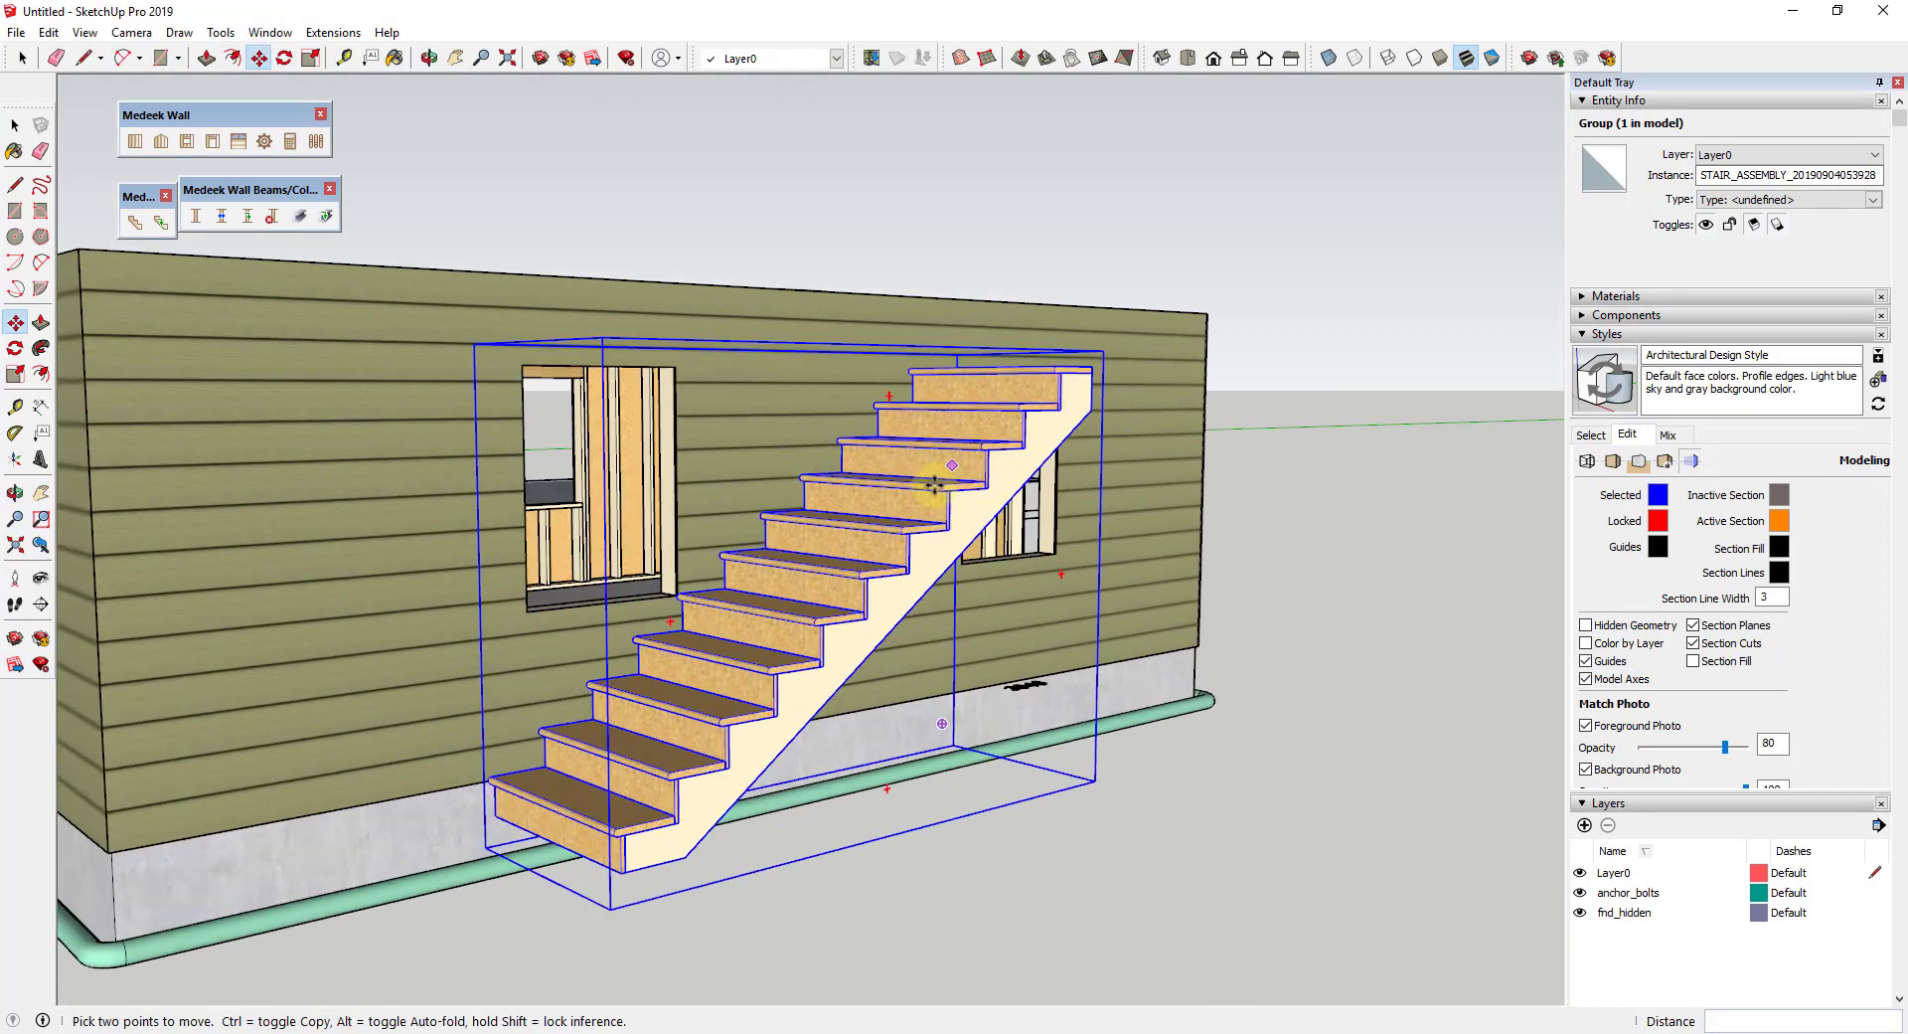
scroll(1039, 486, up, 4)
scroll(1257, 289, up, 3)
scroll(1223, 242, down, 3)
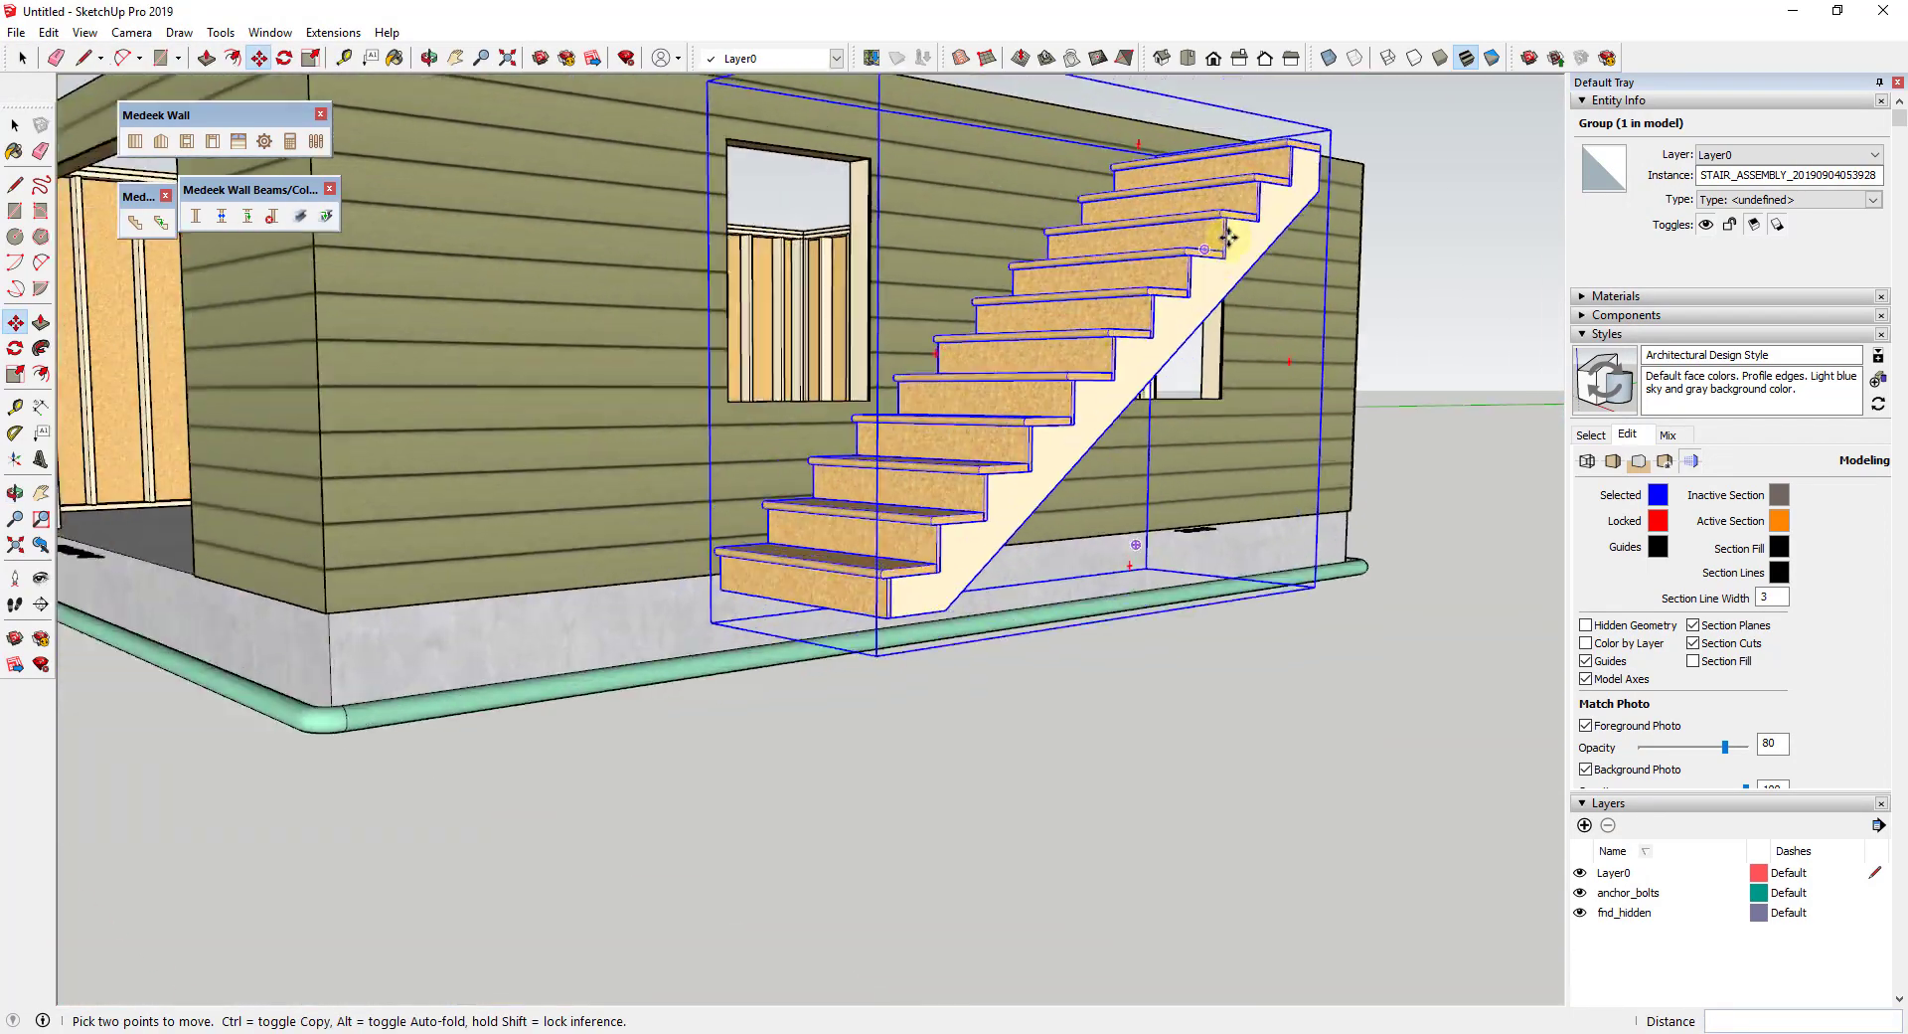
scroll(1262, 248, up, 3)
shift+middle_drag(1262, 249, 1093, 367)
right_click(1092, 367)
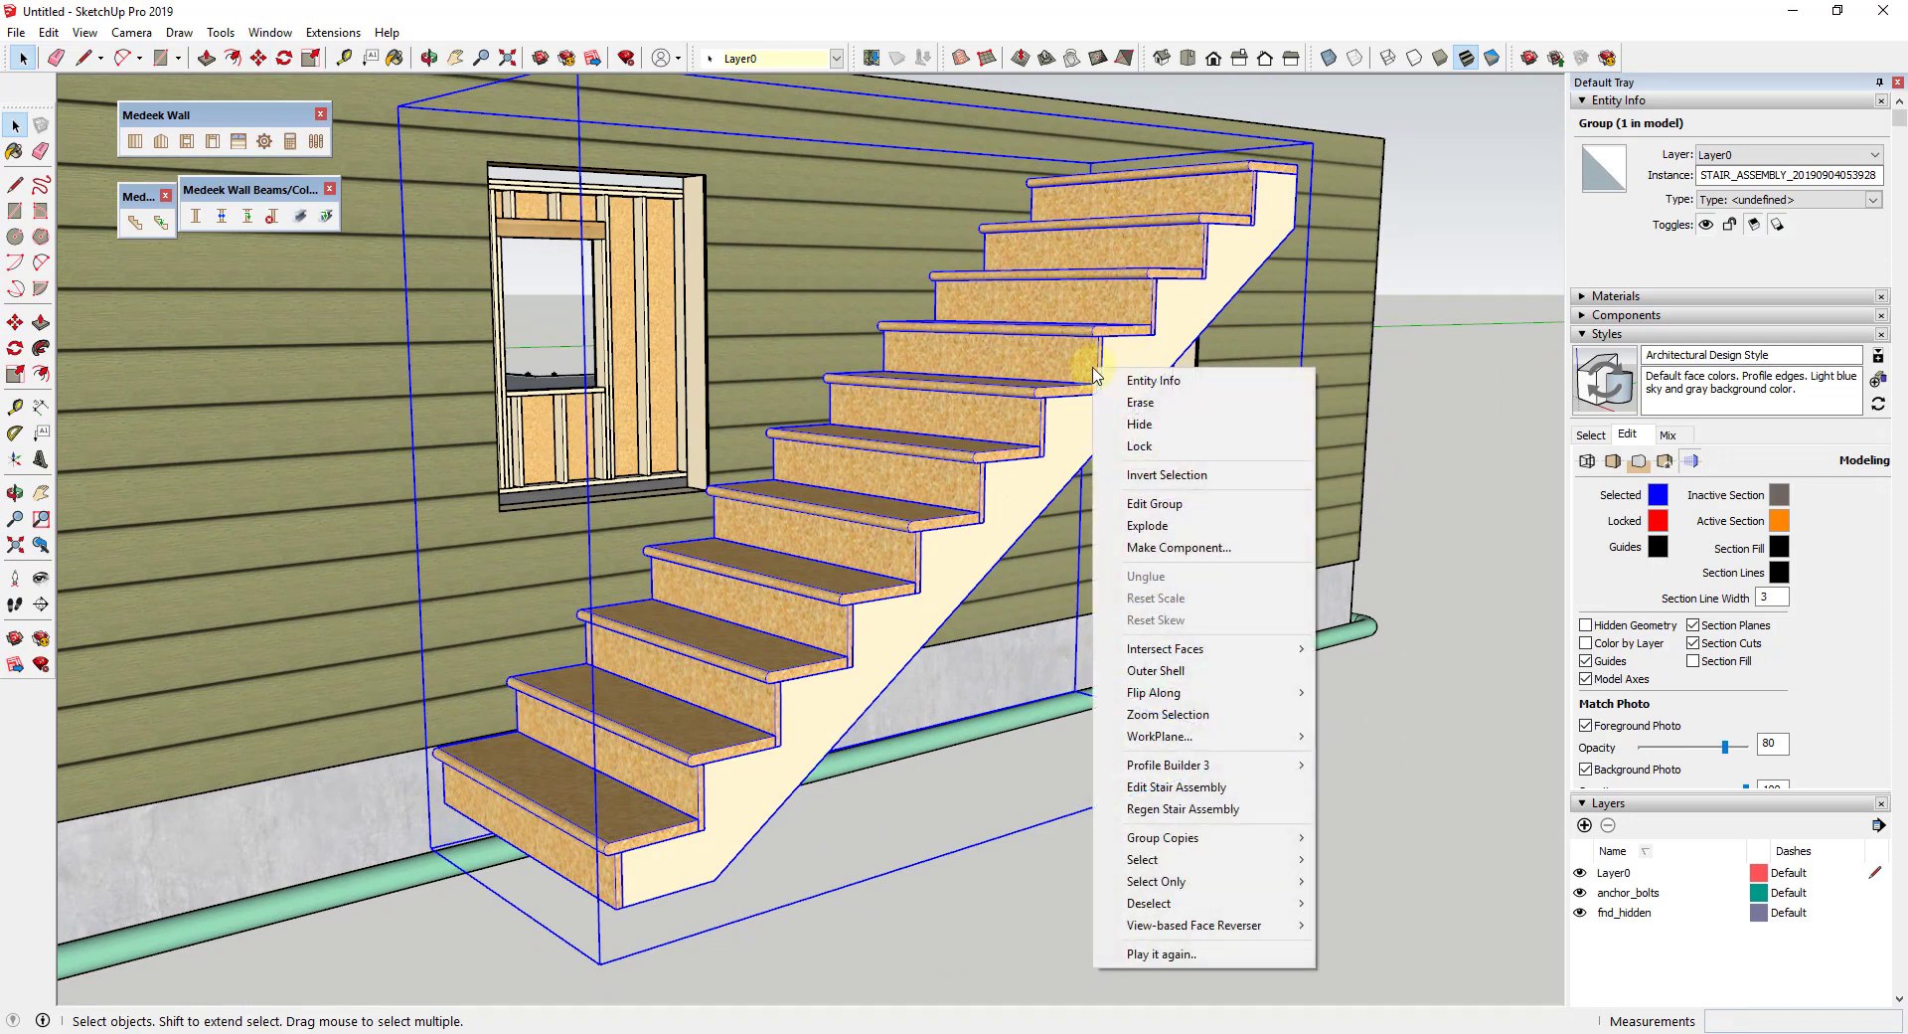
click(1204, 788)
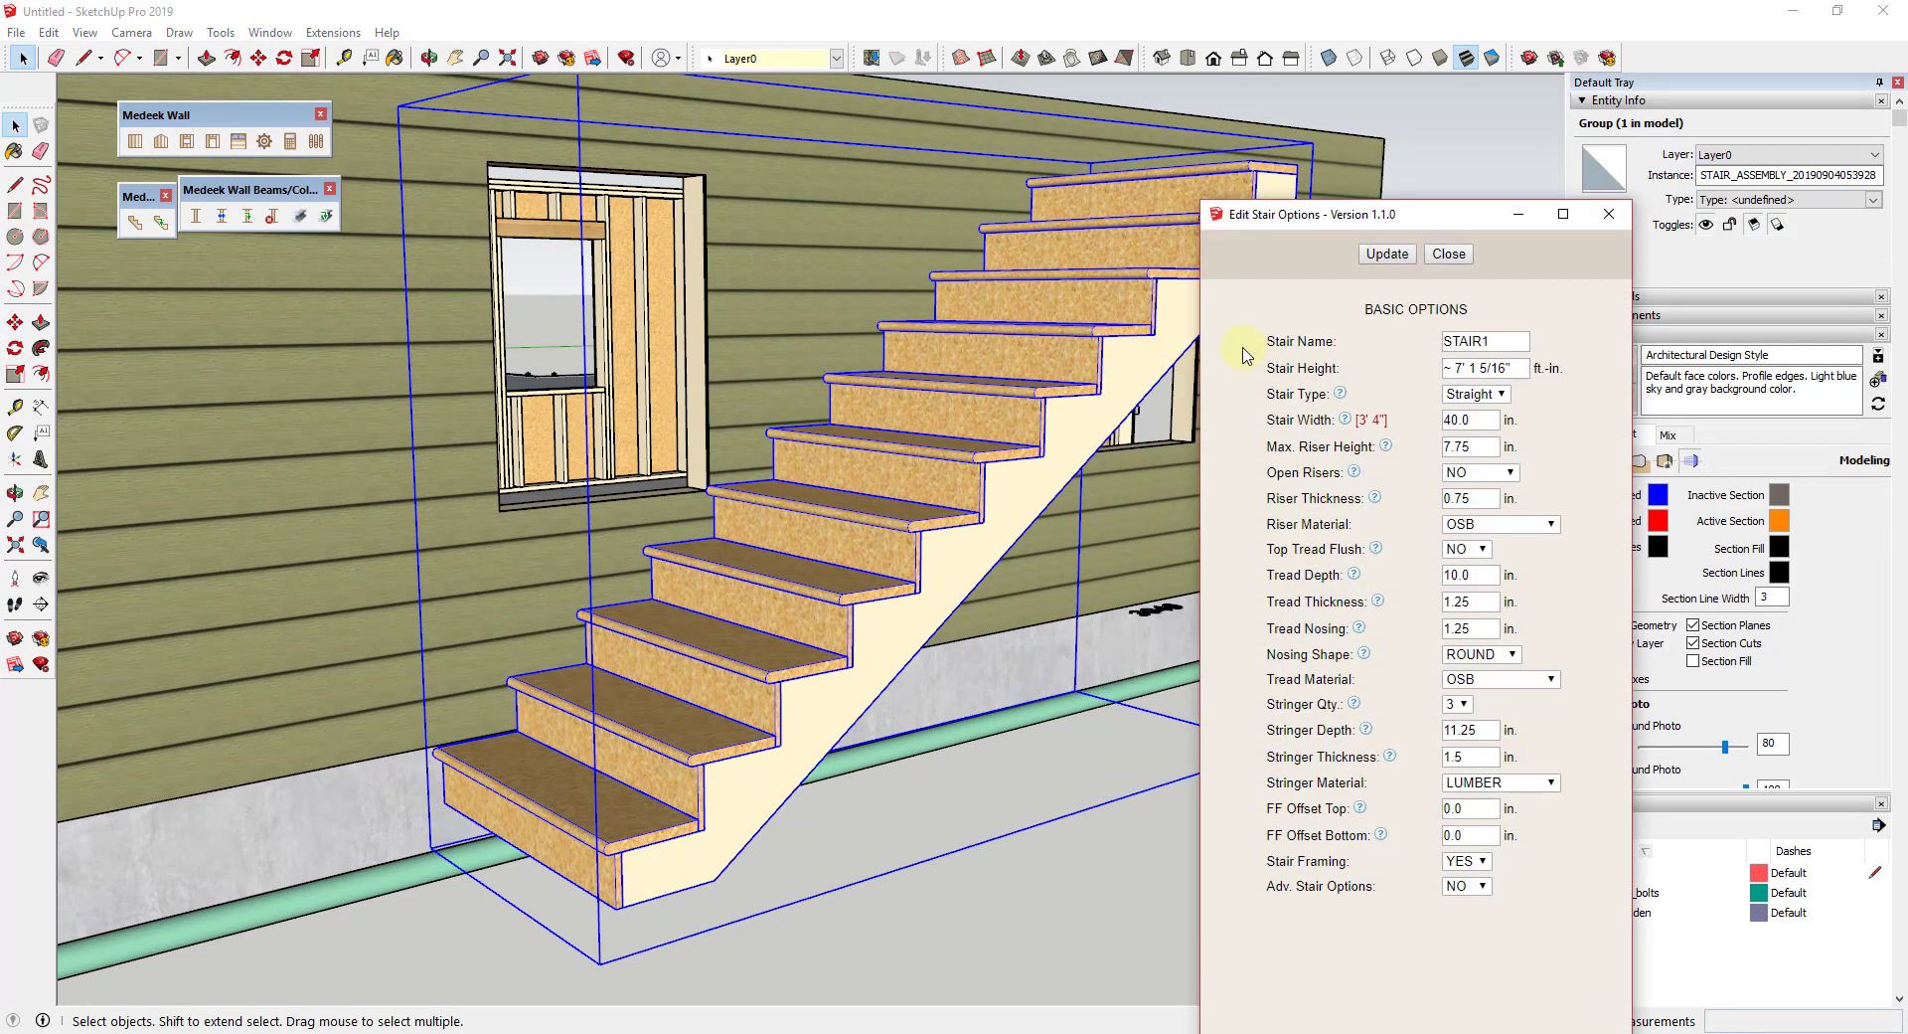
click(1488, 532)
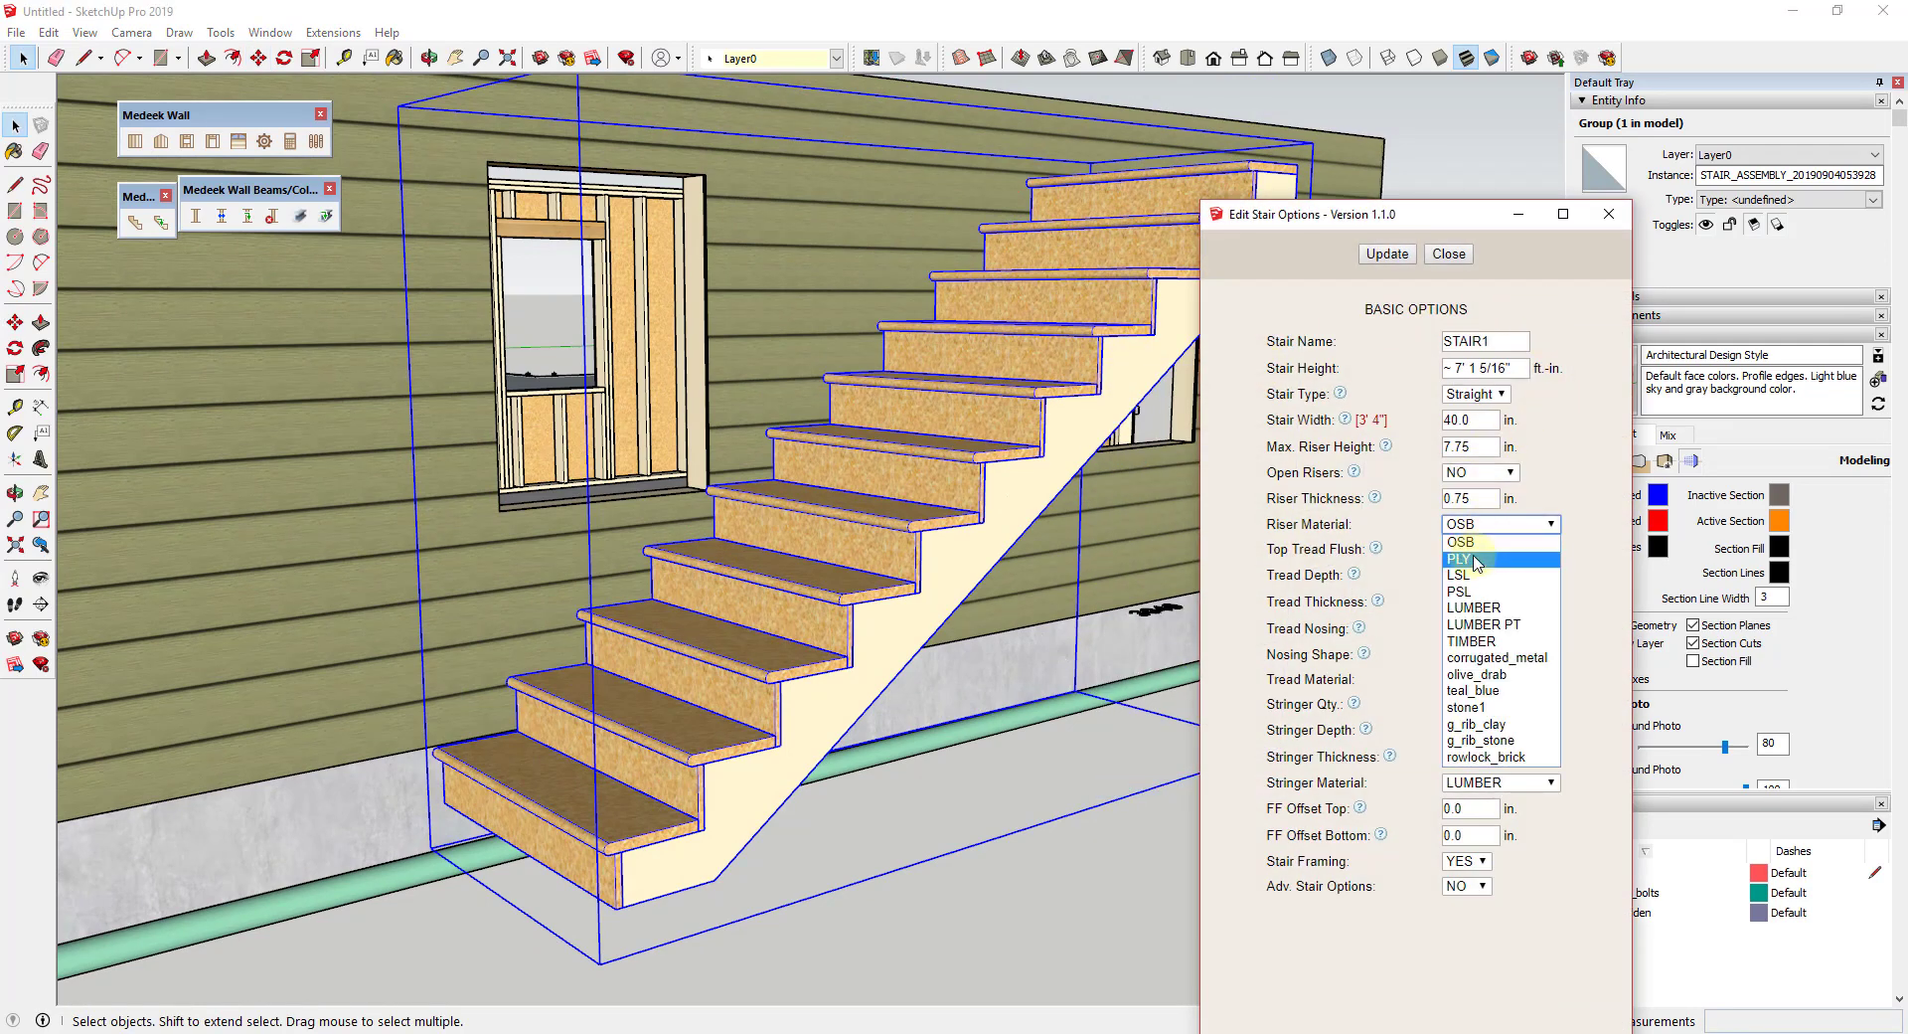
click(1478, 564)
click(1476, 529)
click(1471, 602)
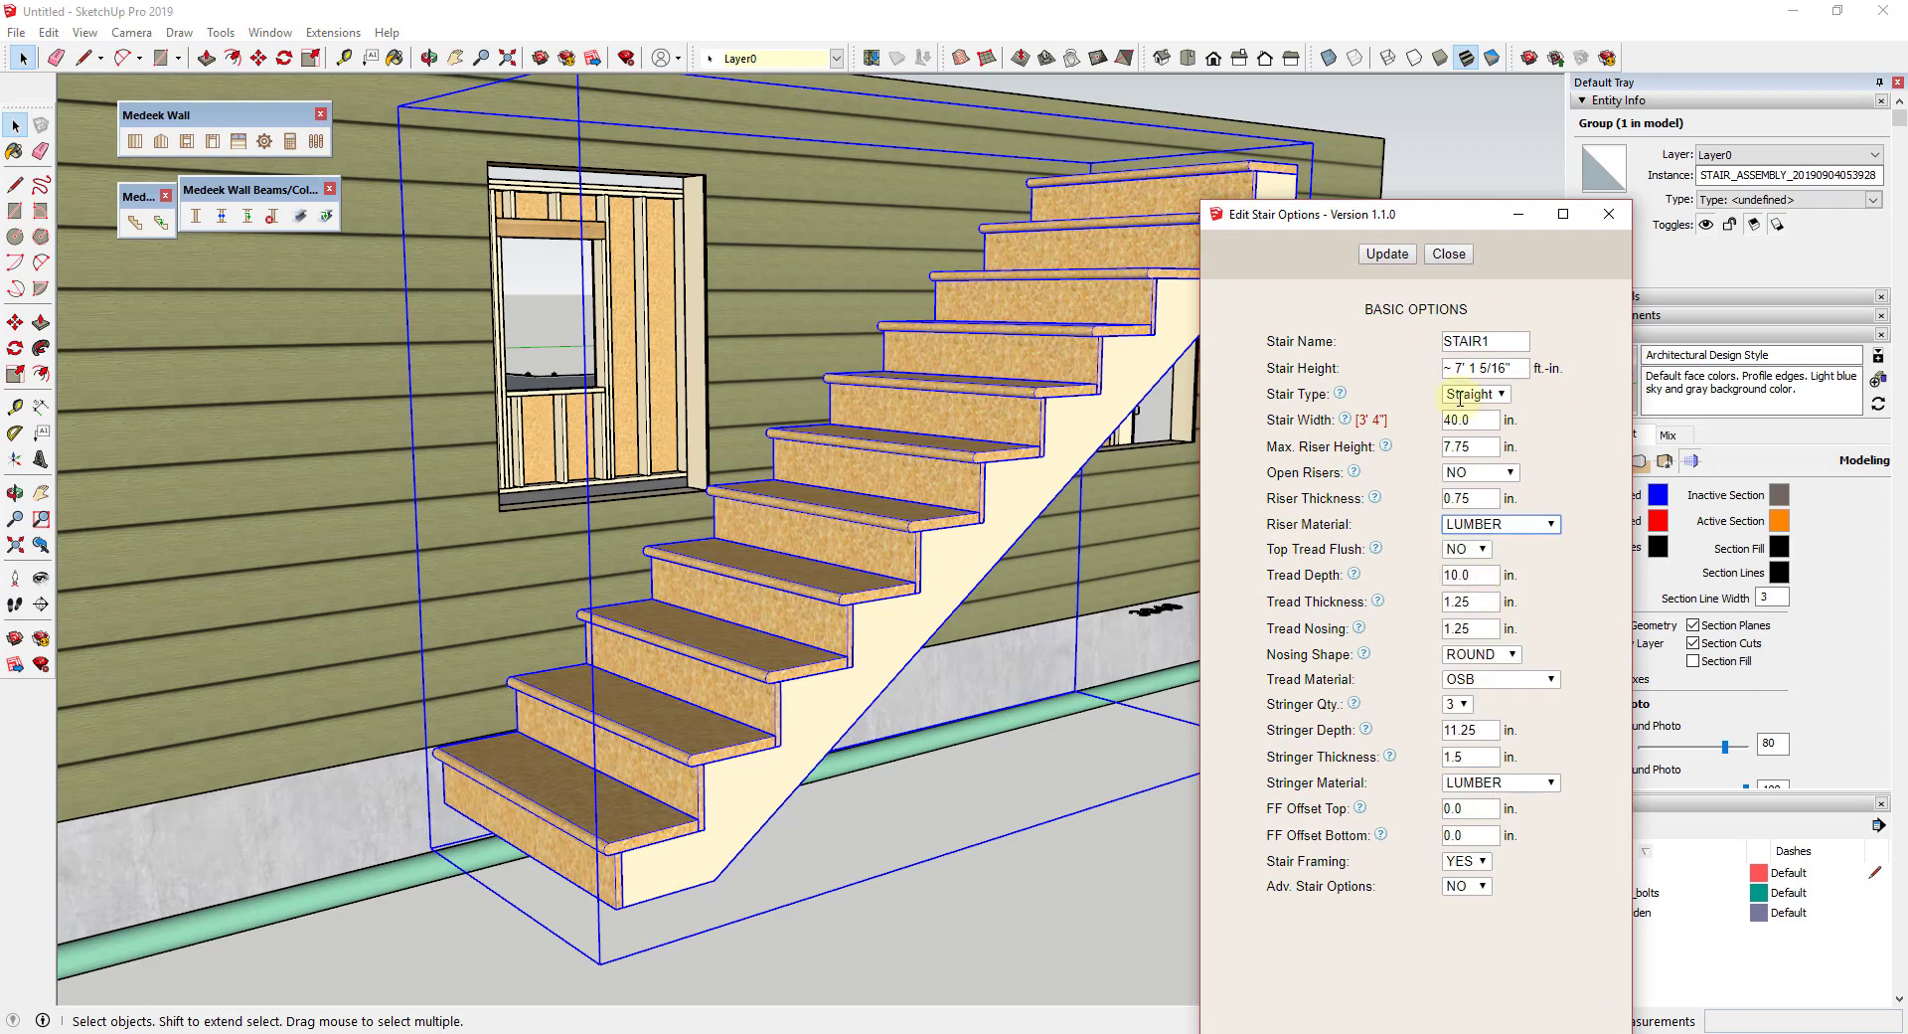
click(1372, 256)
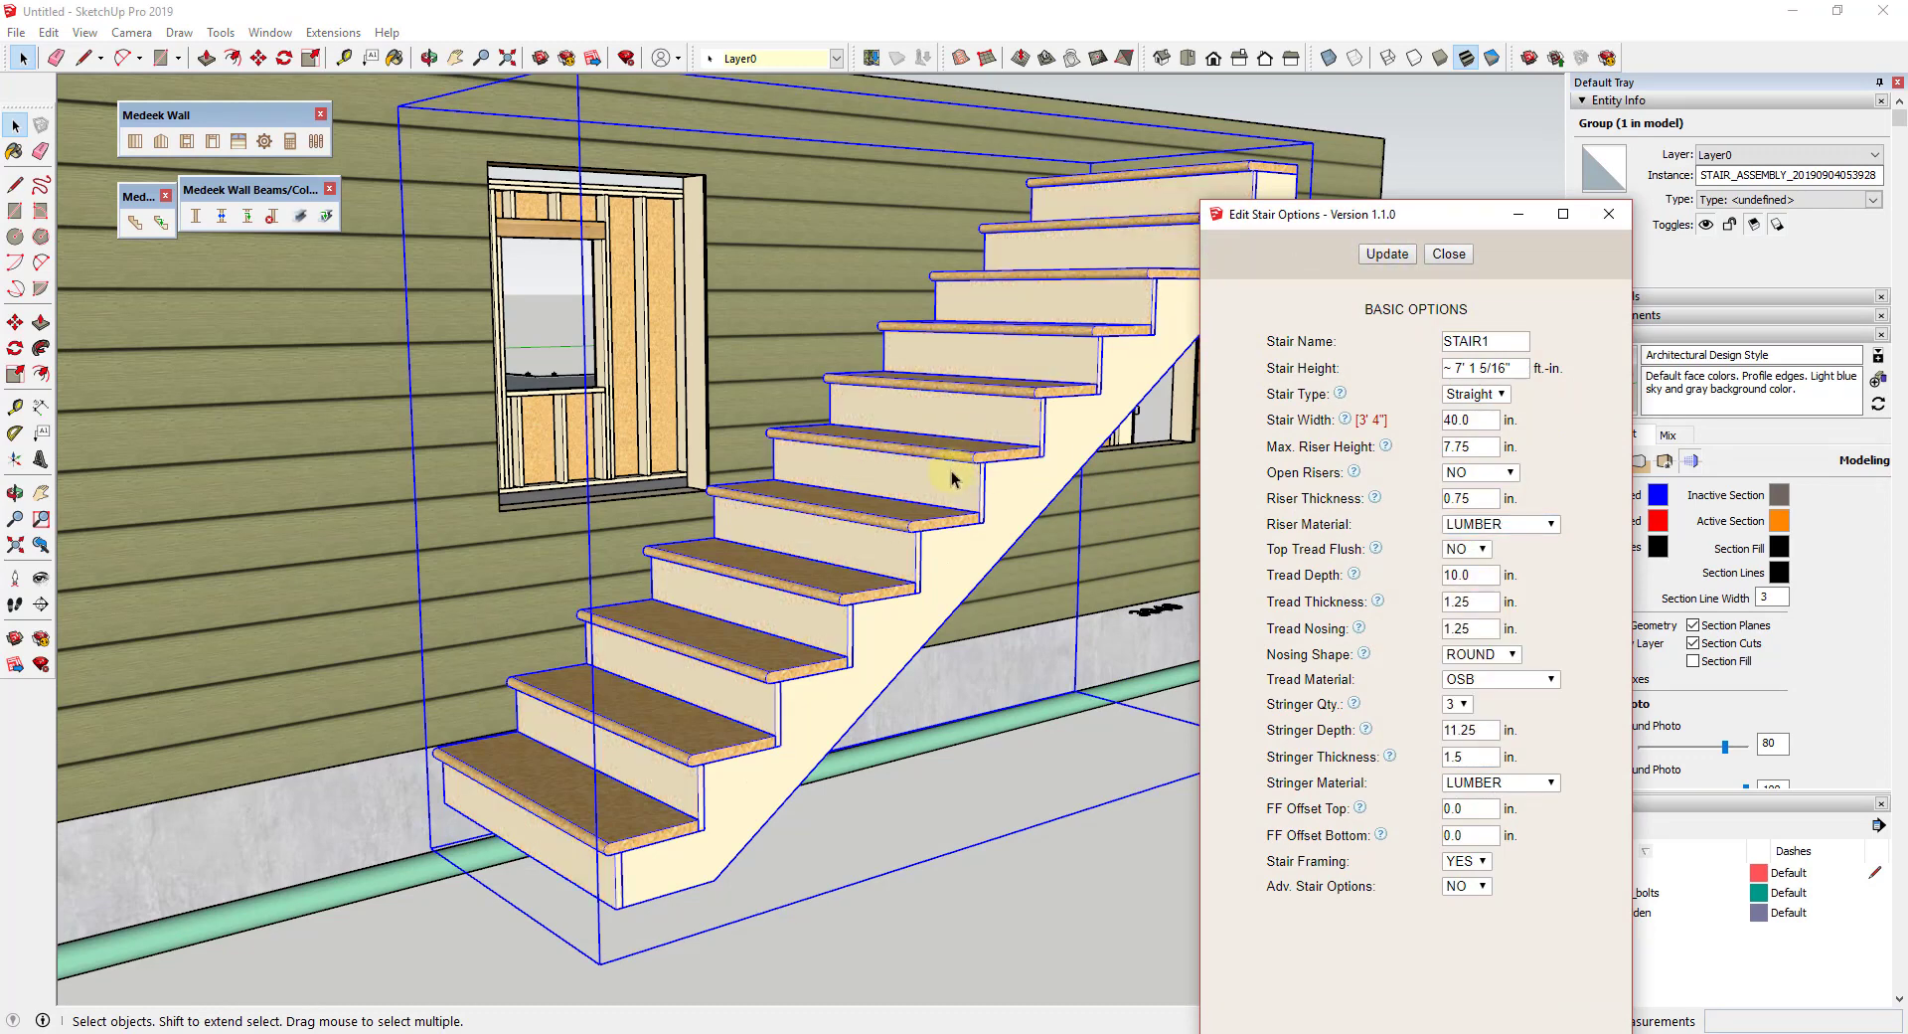
middle_drag(951, 479, 1006, 533)
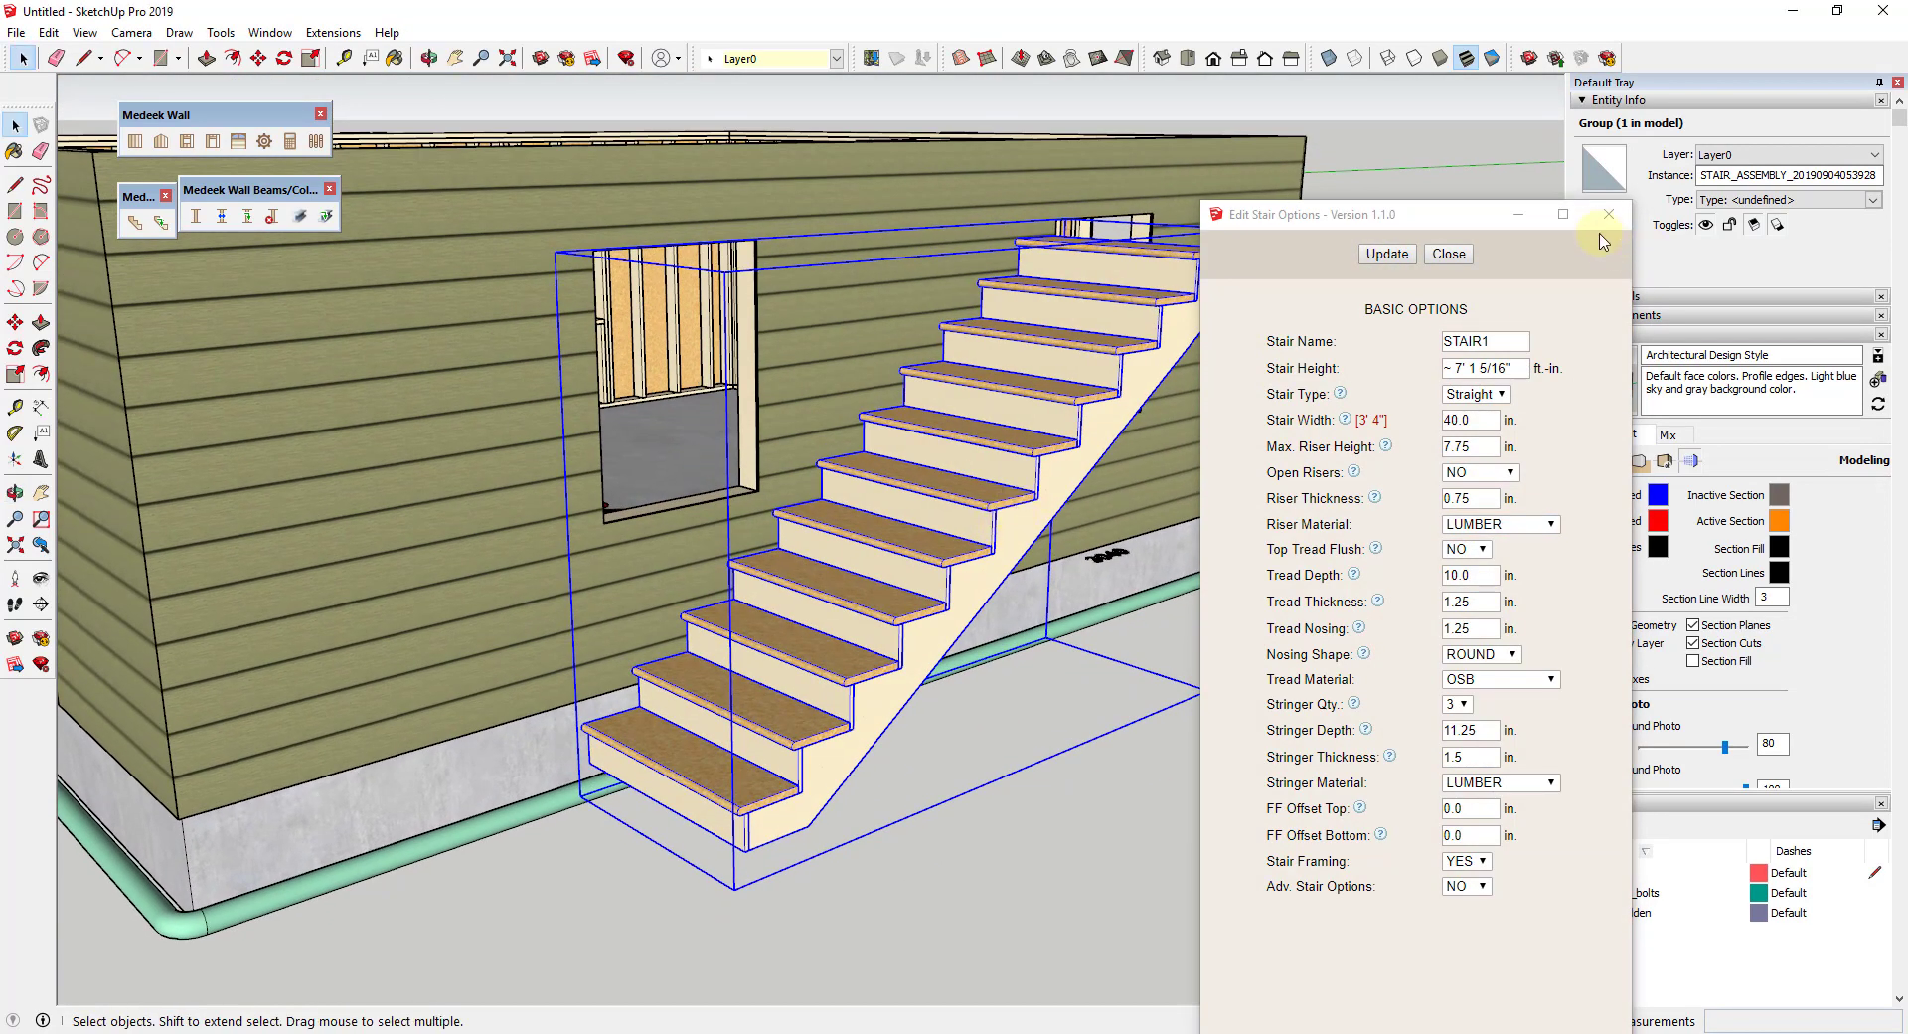
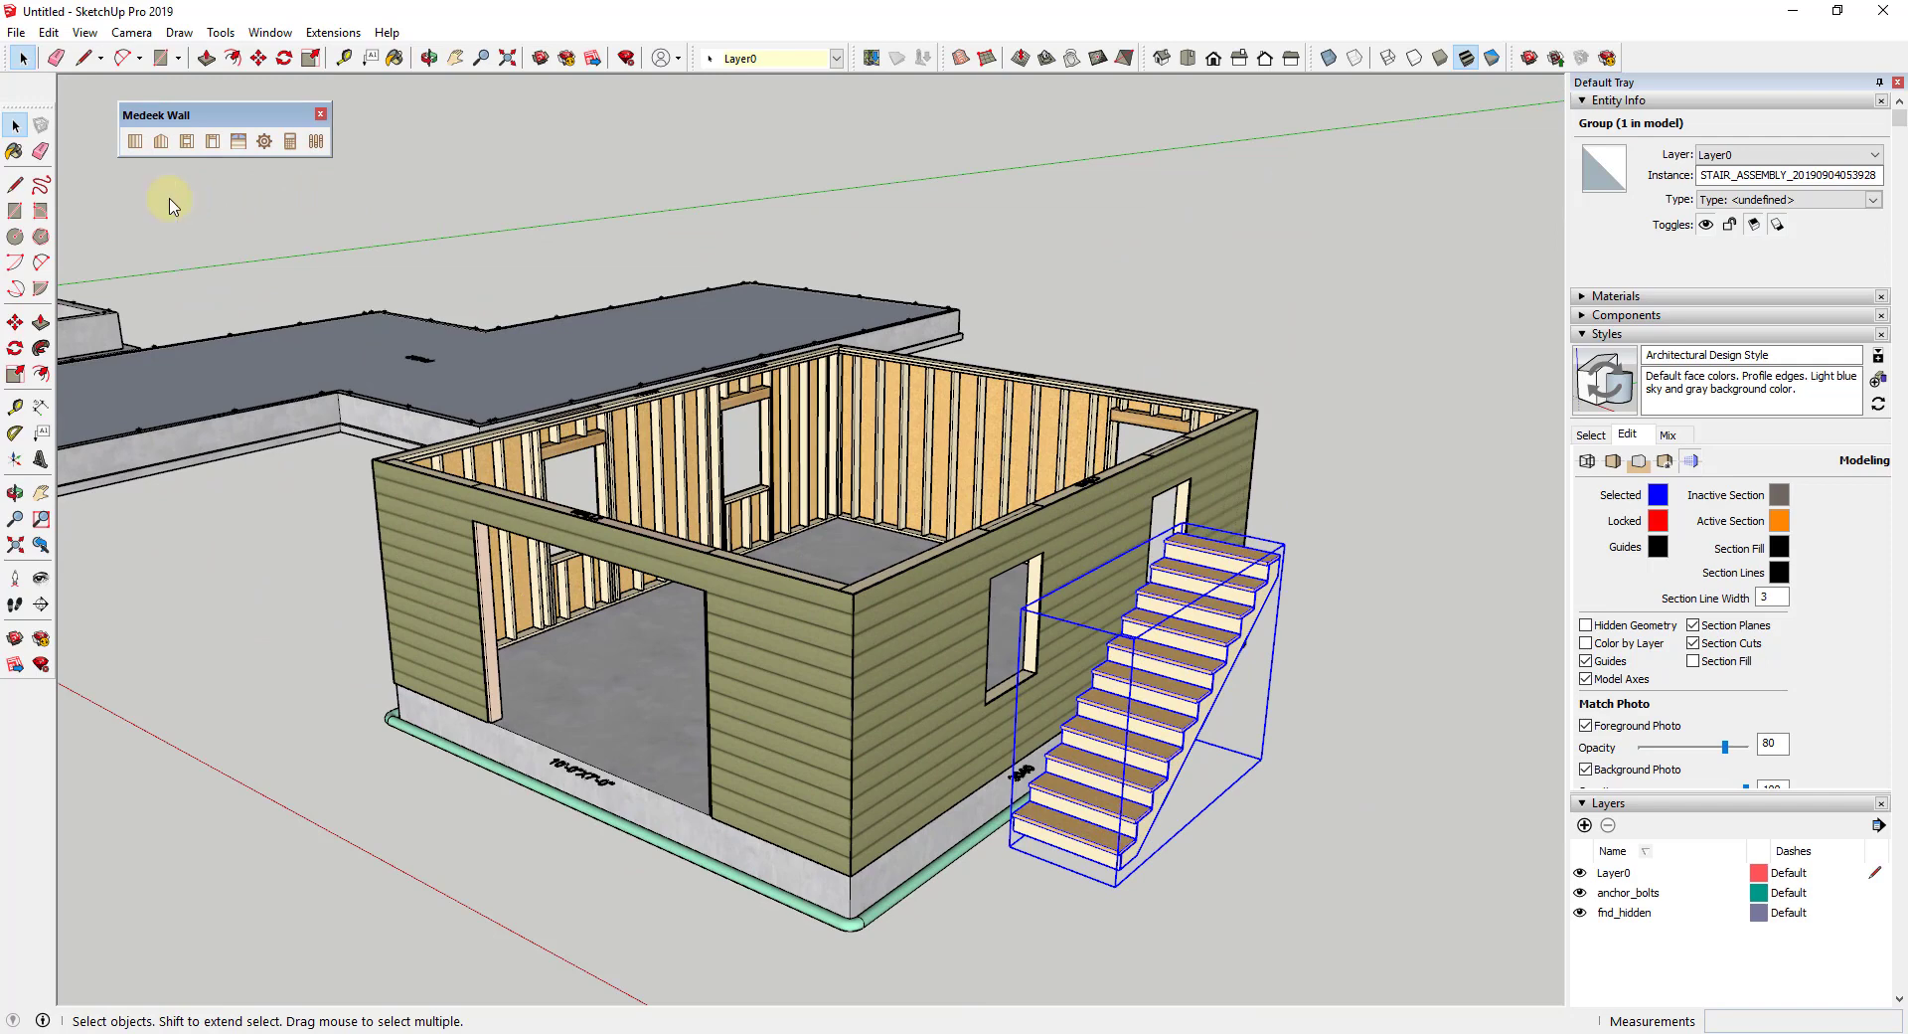
Step: Close the Medeek Wall toolbar and display the Medeek Truss toolbar
click(320, 114)
right_click(1679, 61)
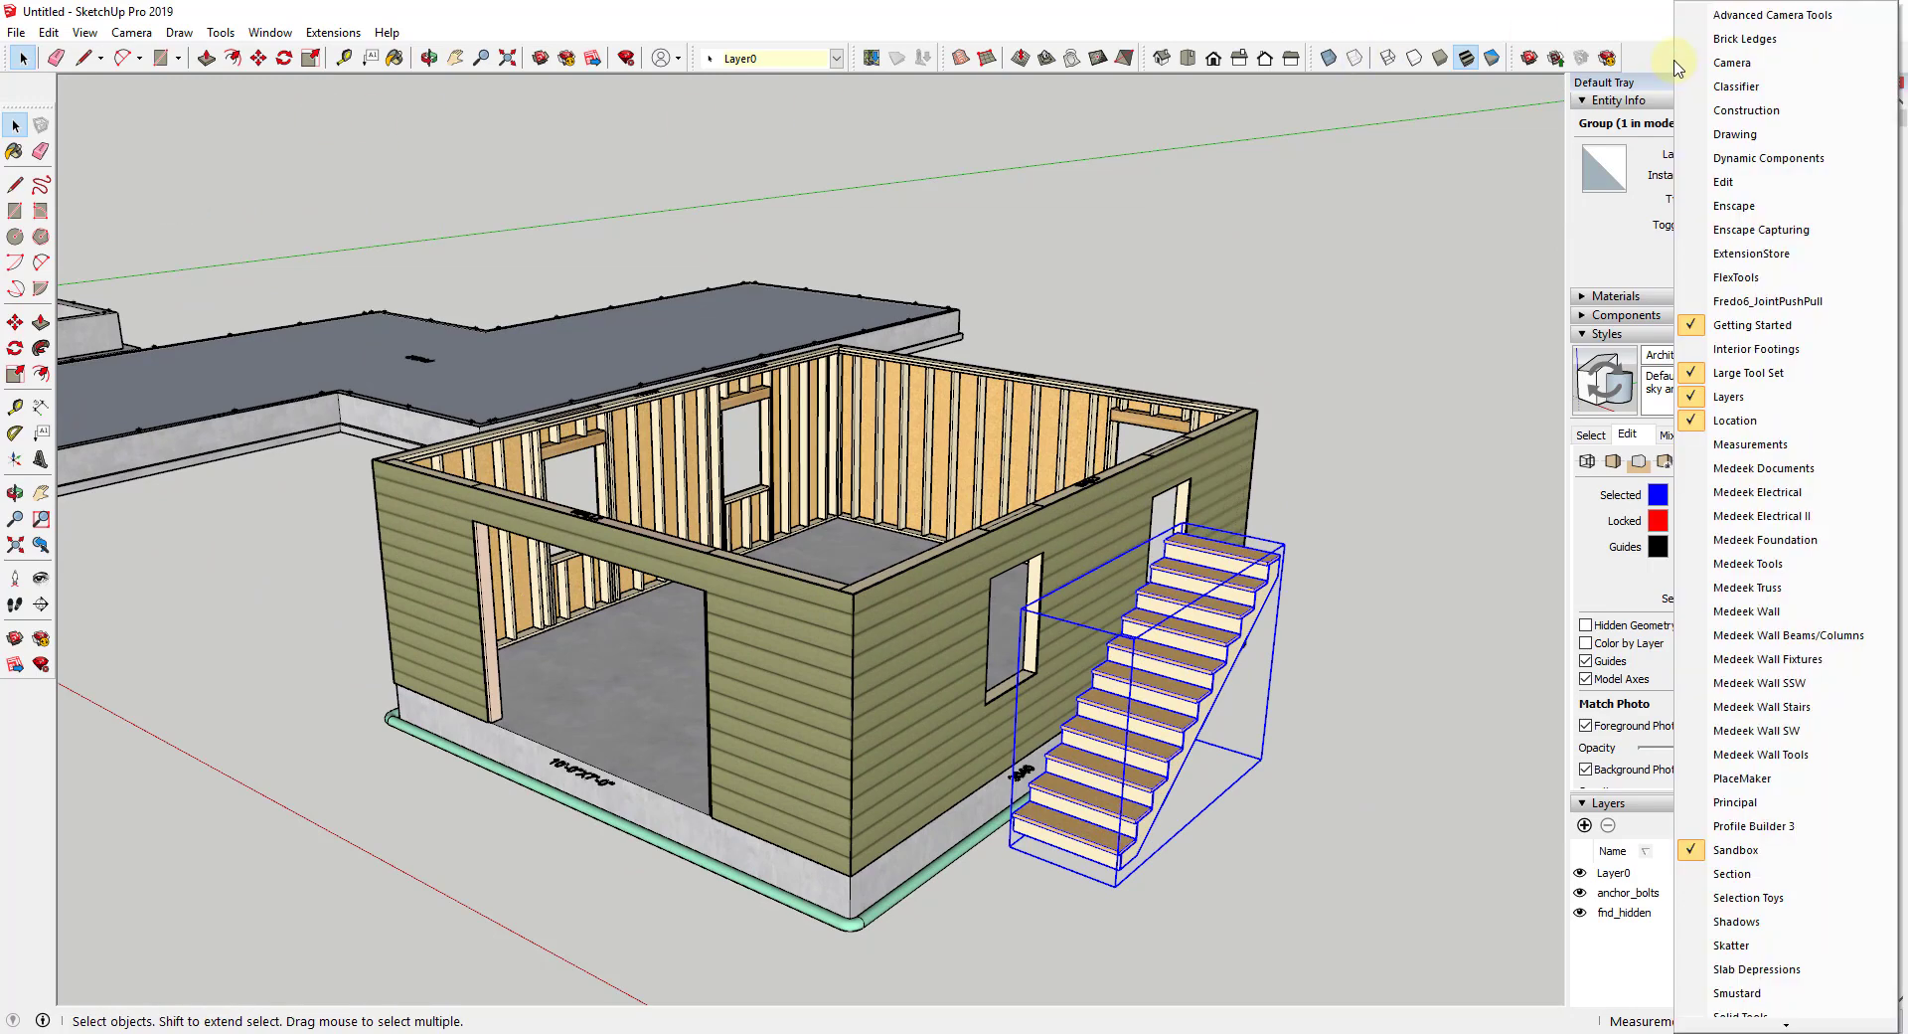
click(1754, 587)
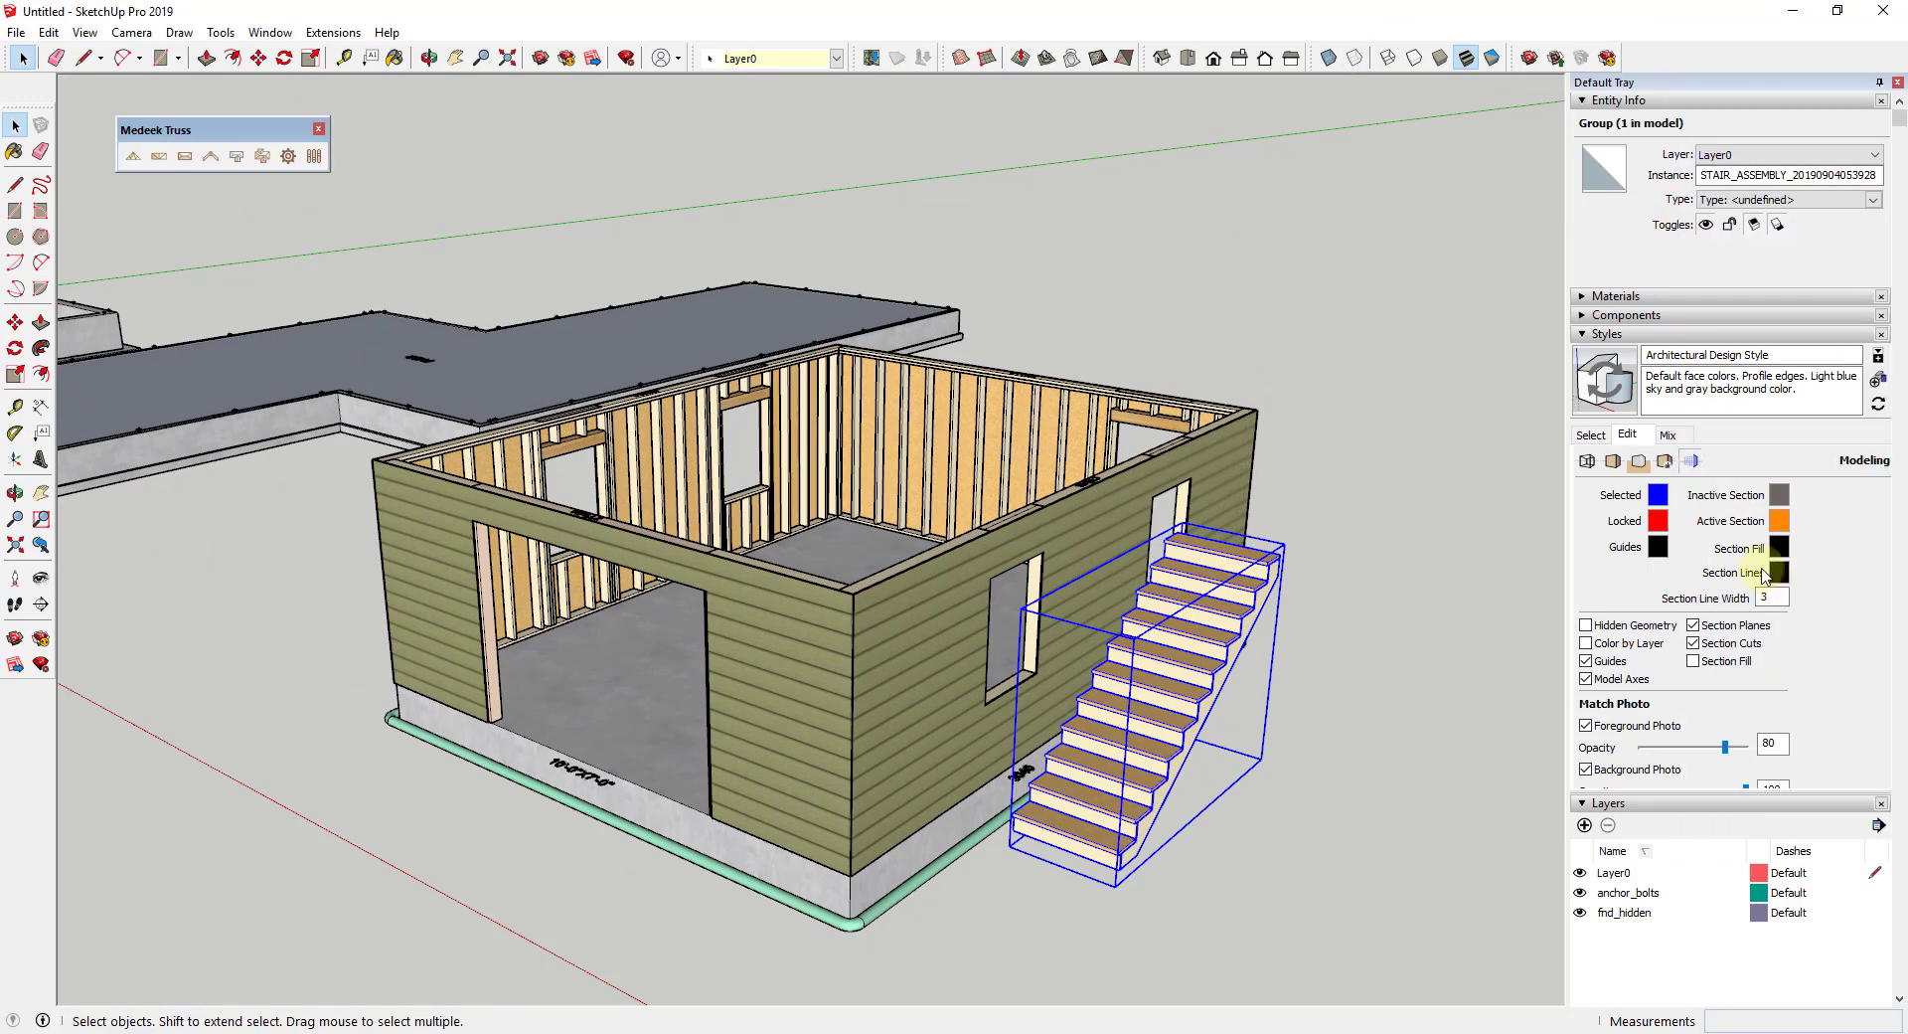
Step: Start a Common roof truss and place its first front corner at the garage door wall's outer top corner farthest from the stair
middle_drag(1067, 412, 1231, 414)
scroll(1203, 422, up, 5)
scroll(1203, 422, up, 2)
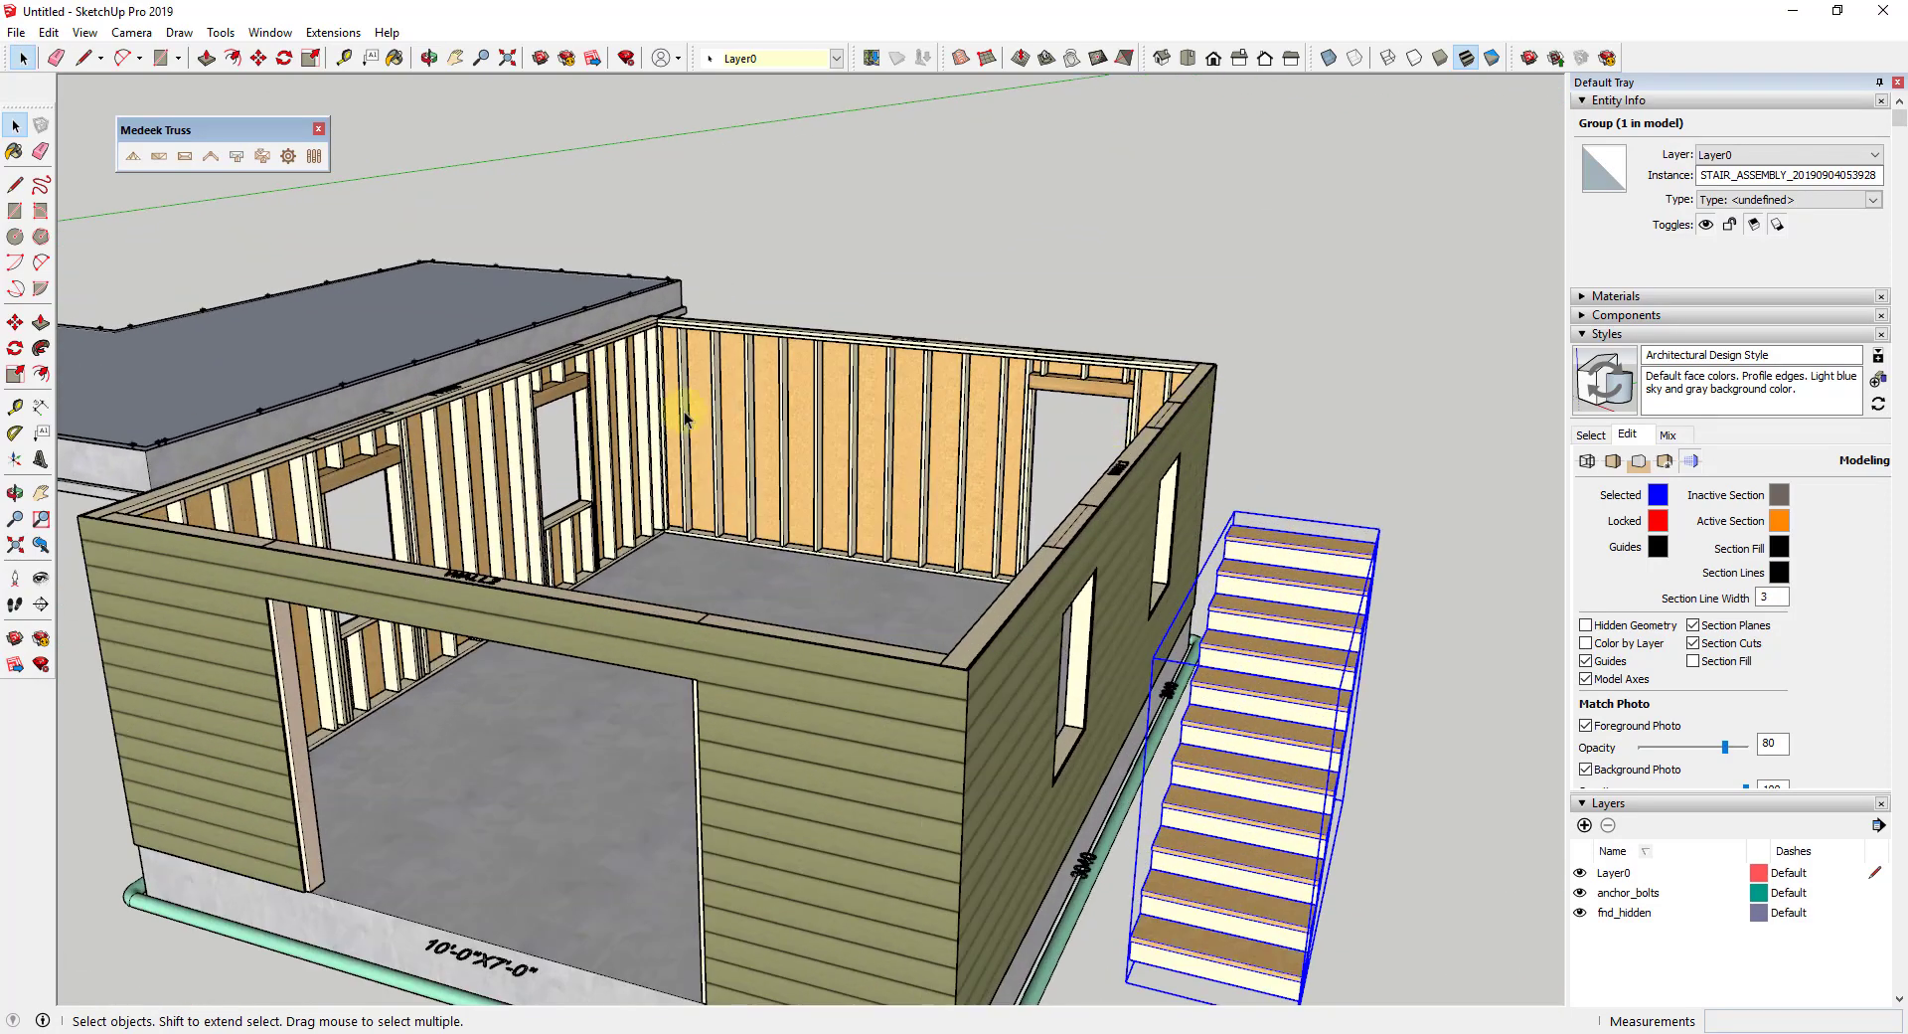
click(133, 159)
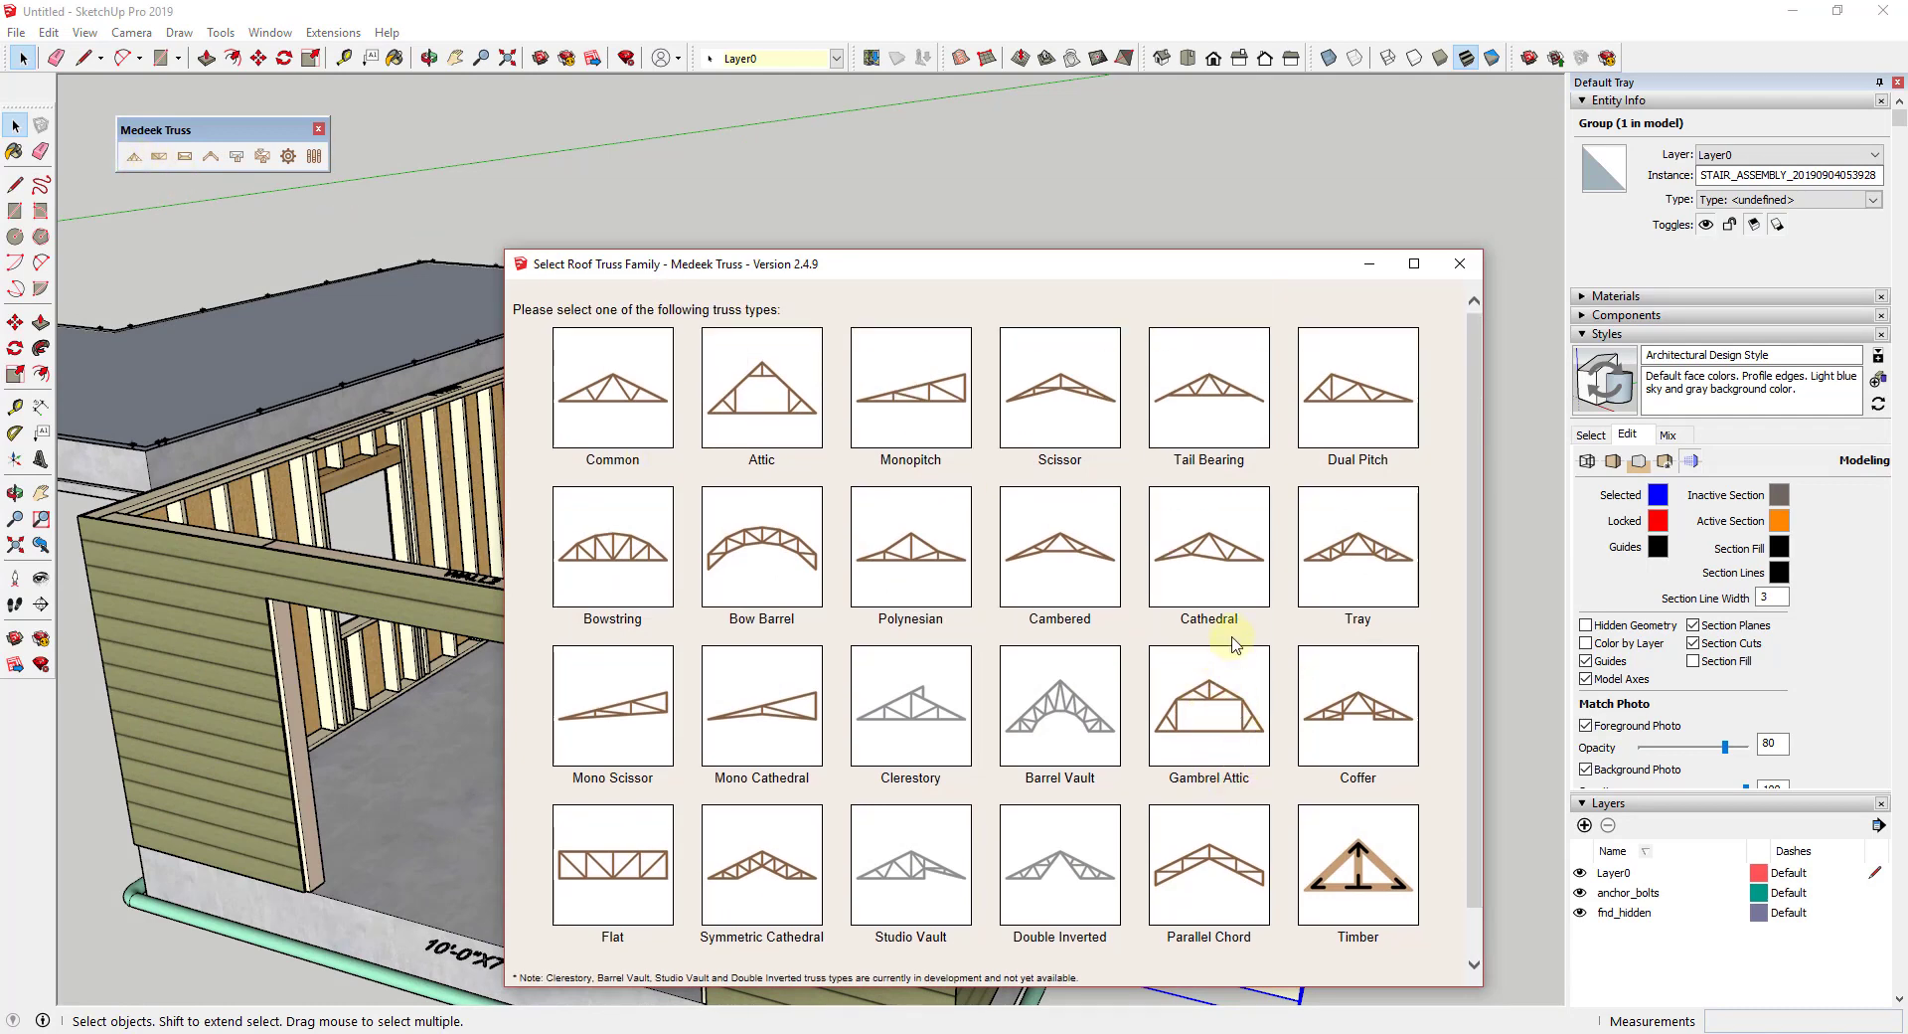
click(629, 413)
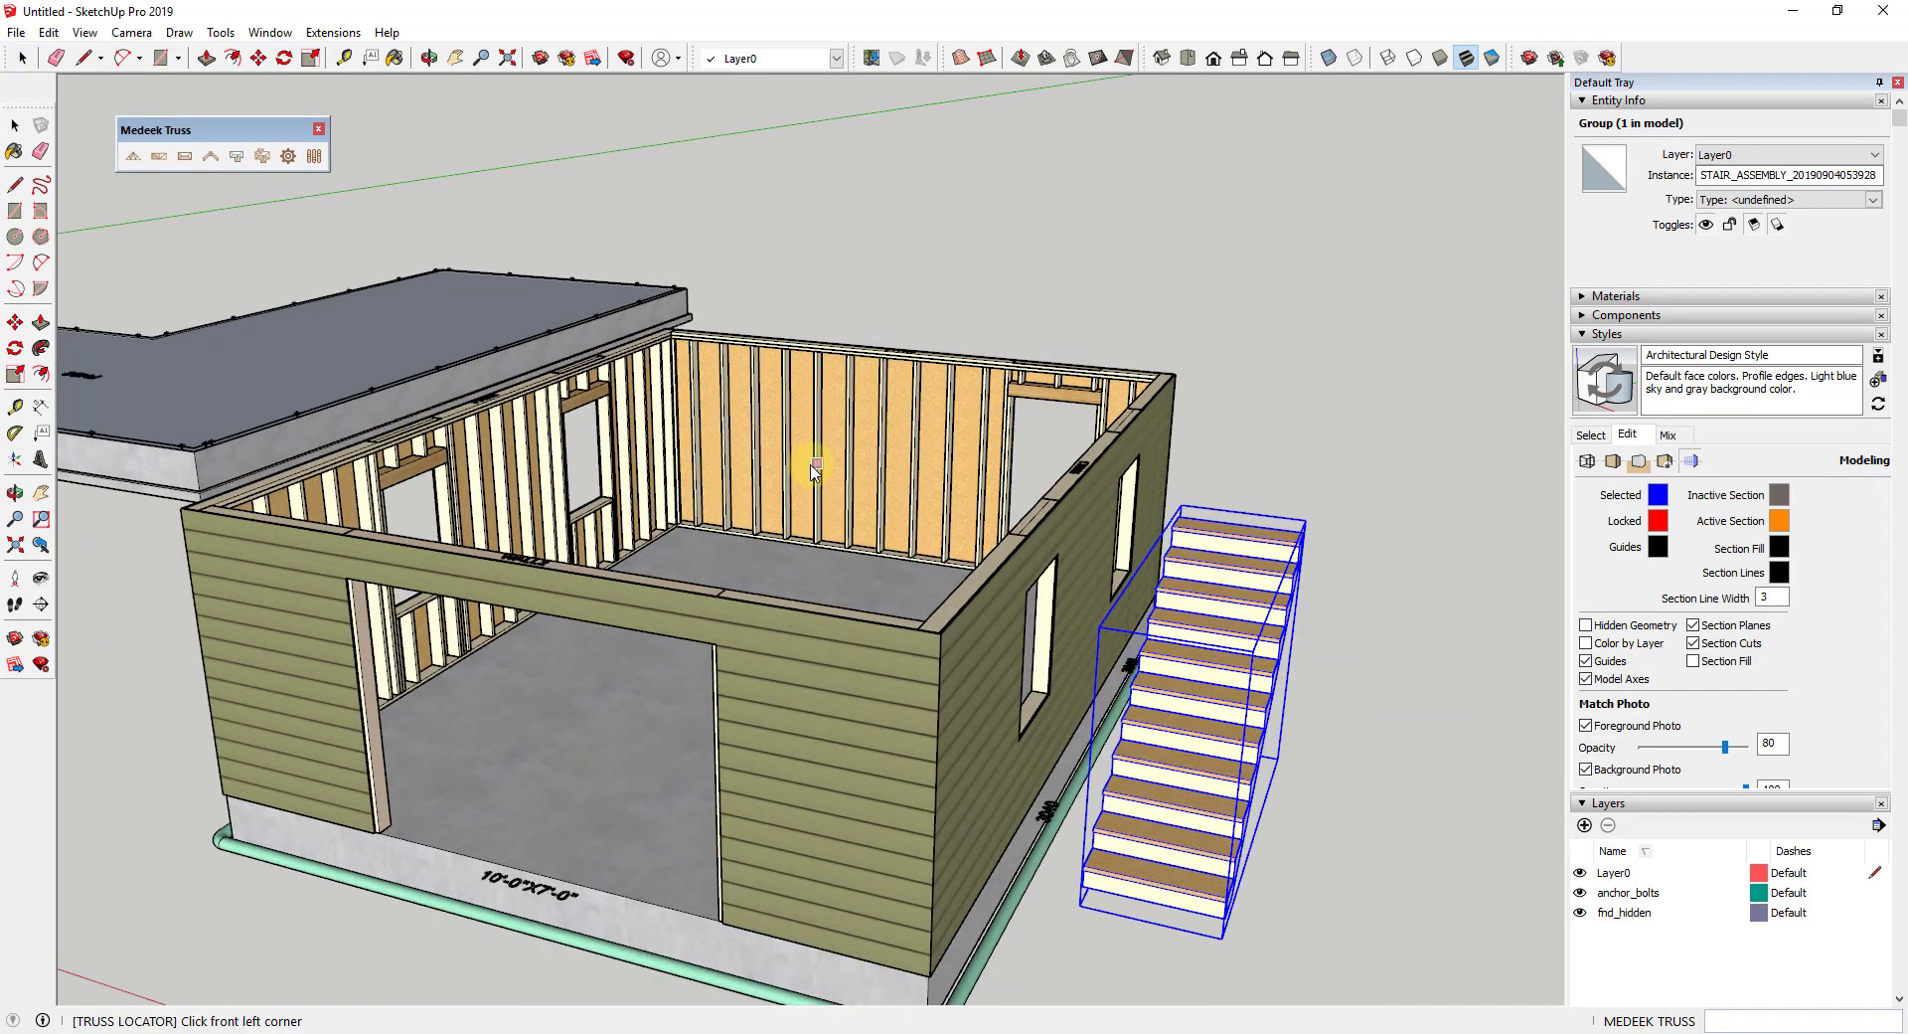
scroll(815, 472, down, 2)
scroll(532, 472, up, 3)
scroll(423, 492, up, 5)
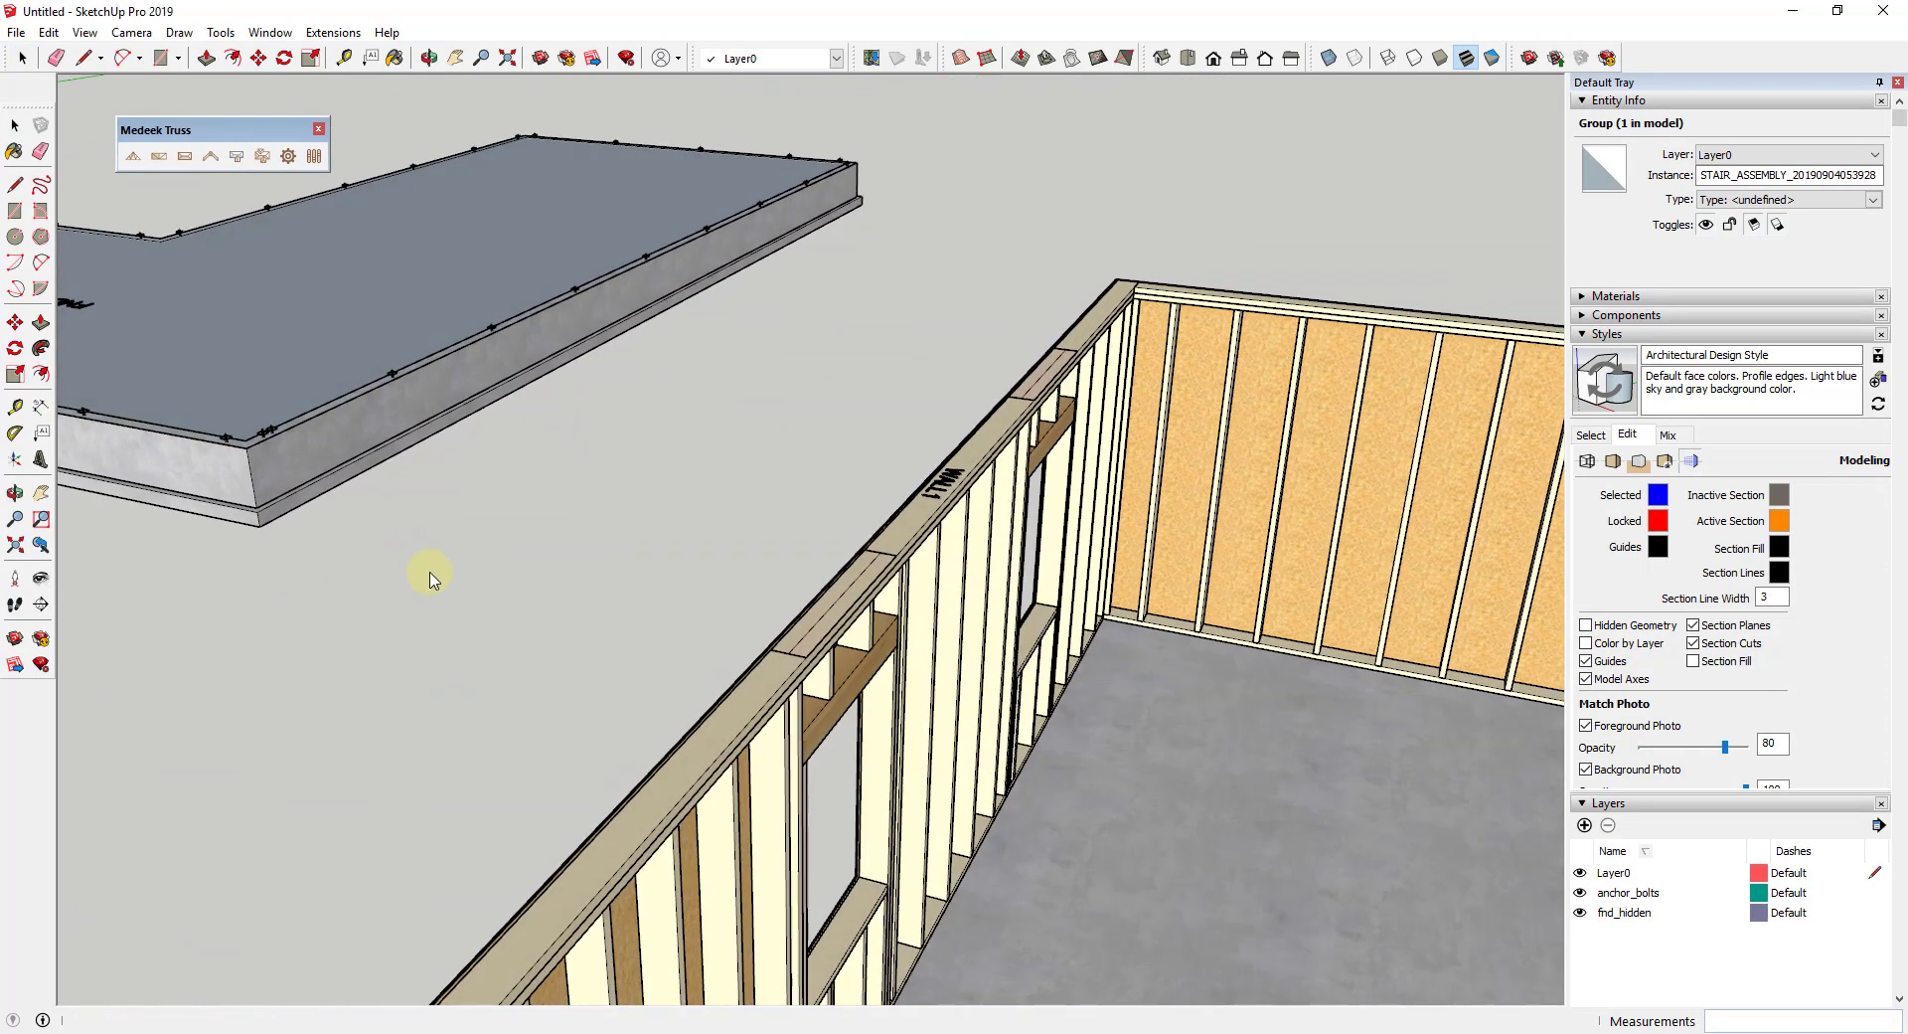
scroll(511, 368, down, 3)
scroll(554, 459, up, 7)
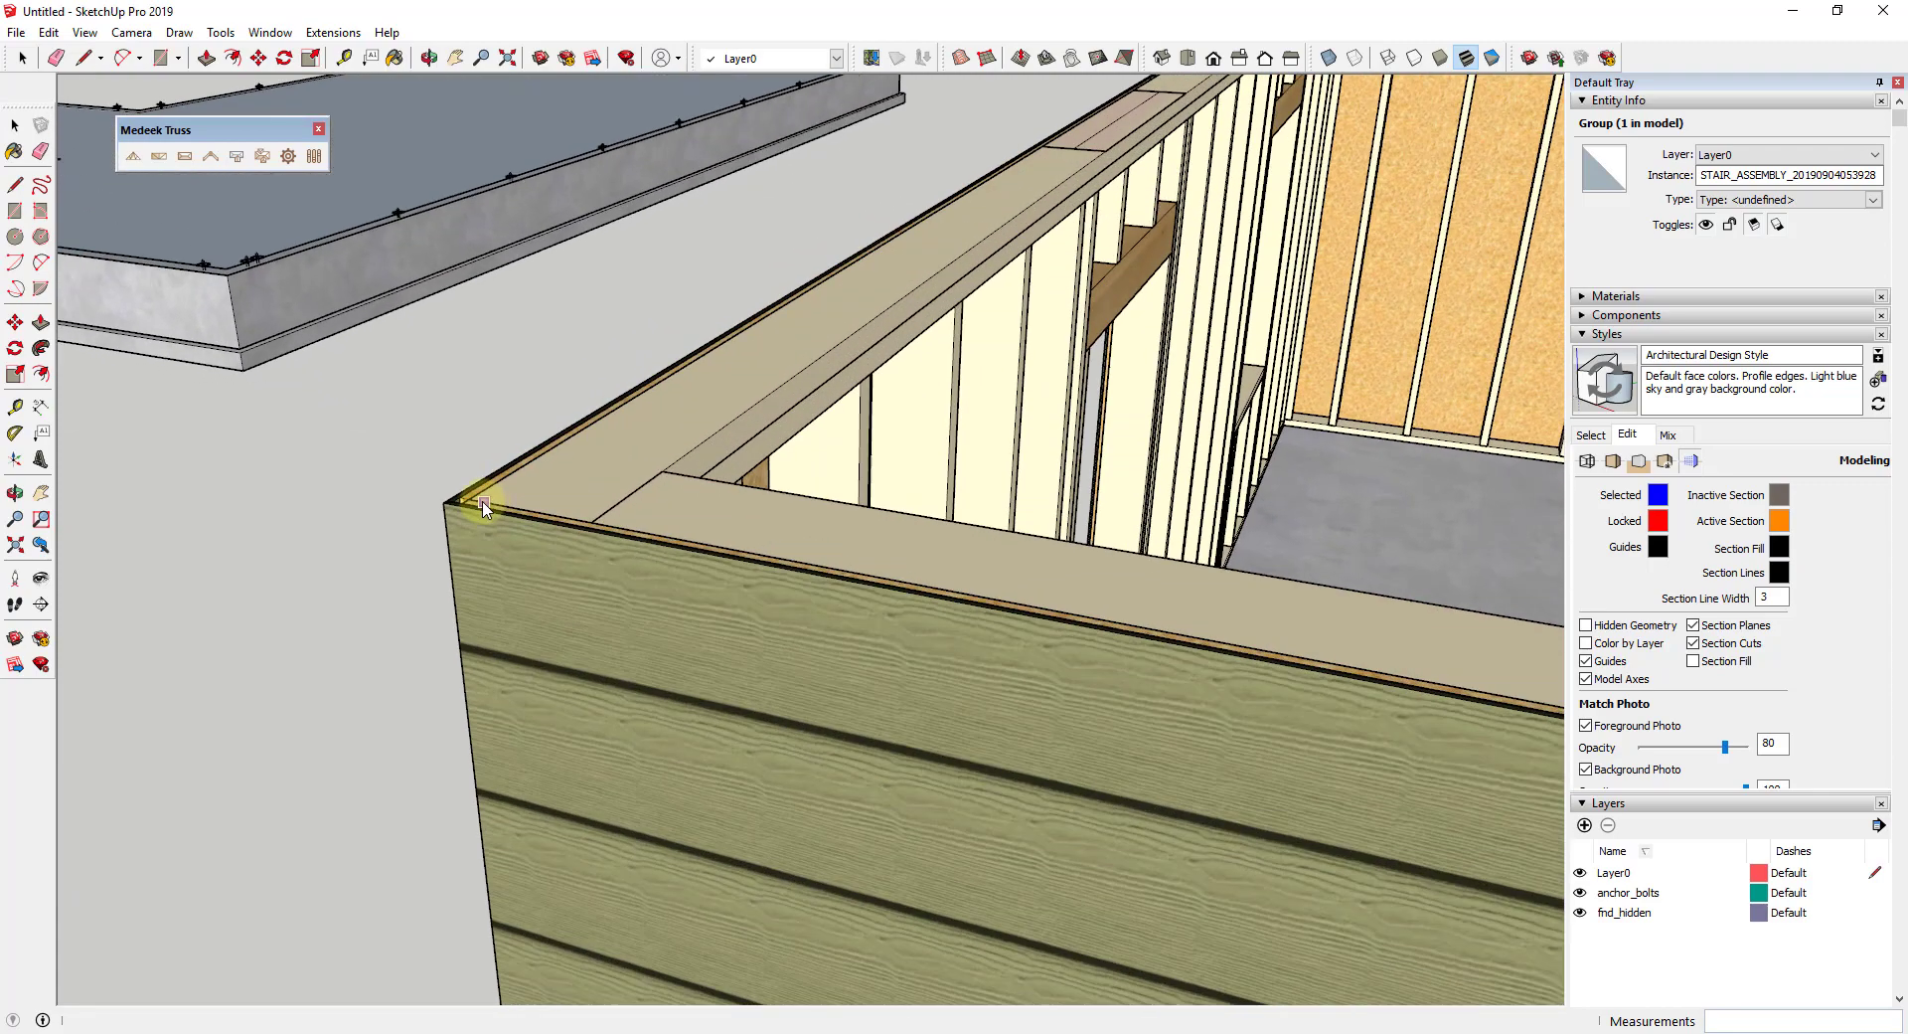
scroll(482, 502, up, 2)
click(452, 495)
Step: Define the 20 ft span to the garage door wall's opposite top corner and the 25 ft building length to the stair-side rear corner
scroll(457, 491, down, 2)
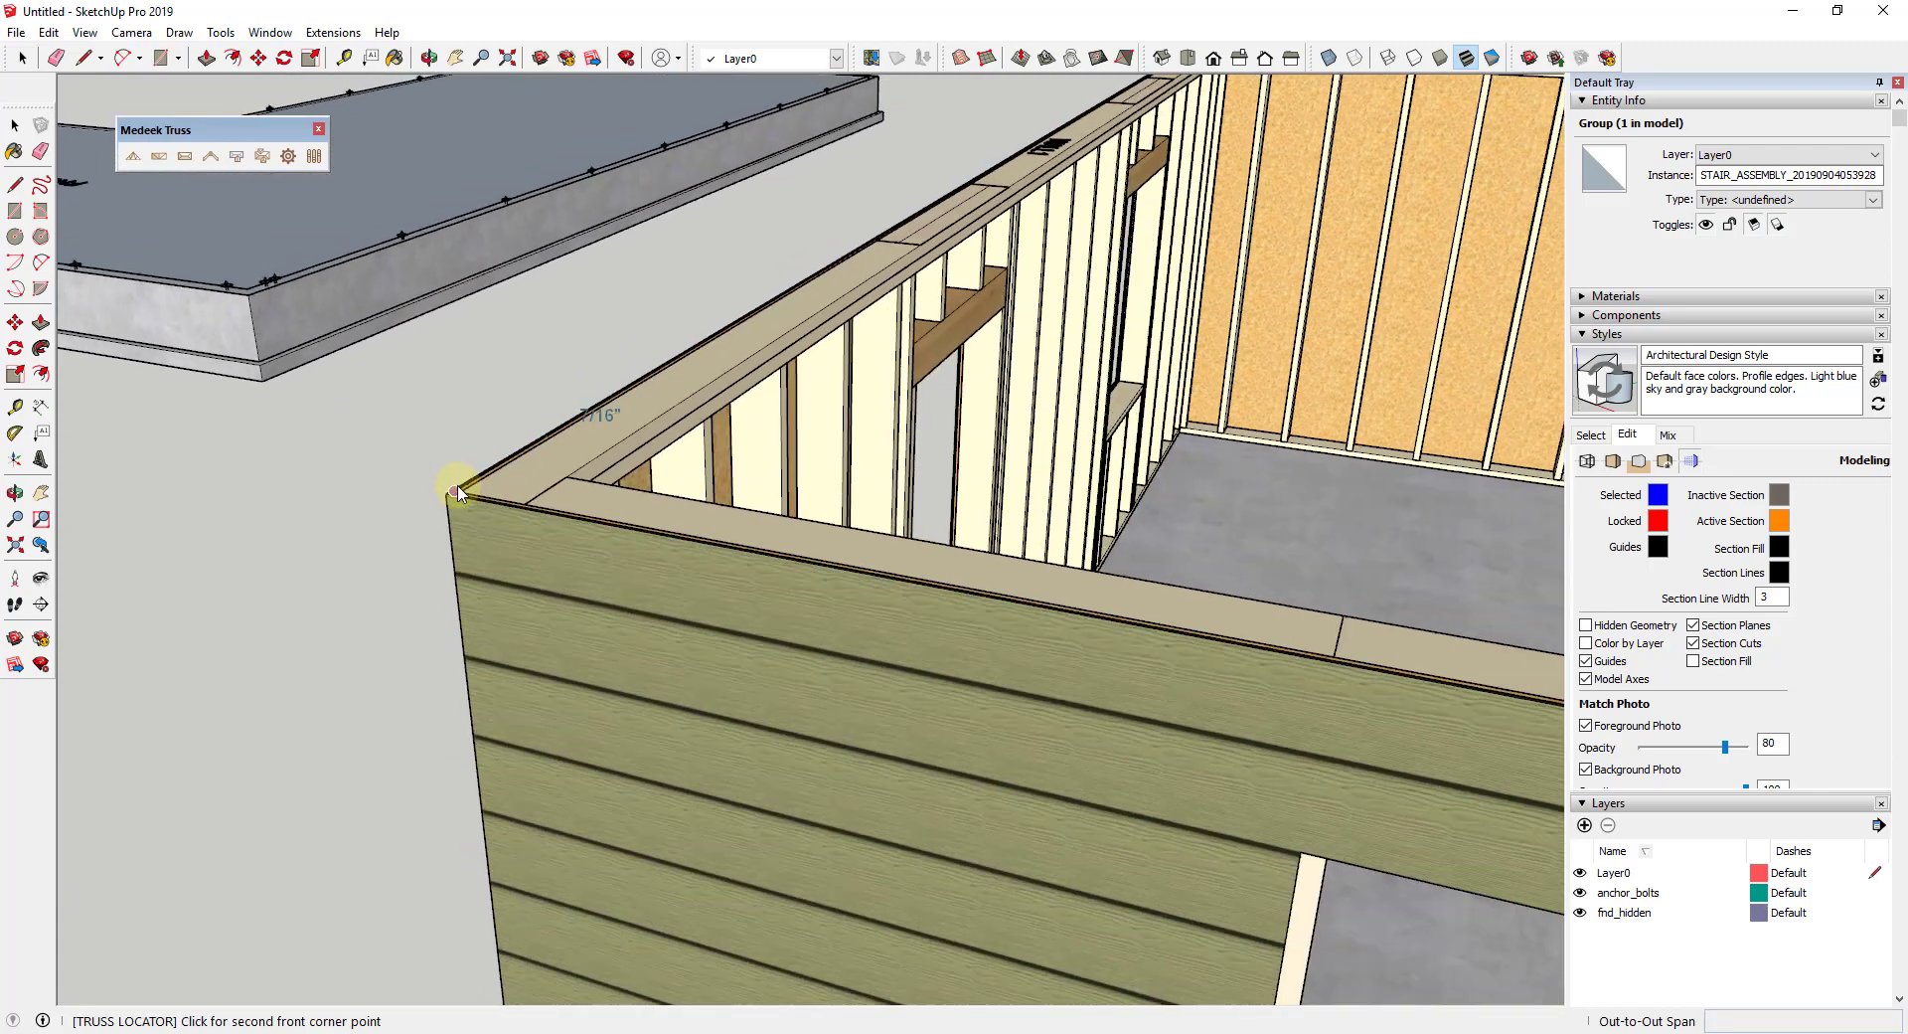
scroll(457, 492, down, 4)
scroll(1141, 639, up, 5)
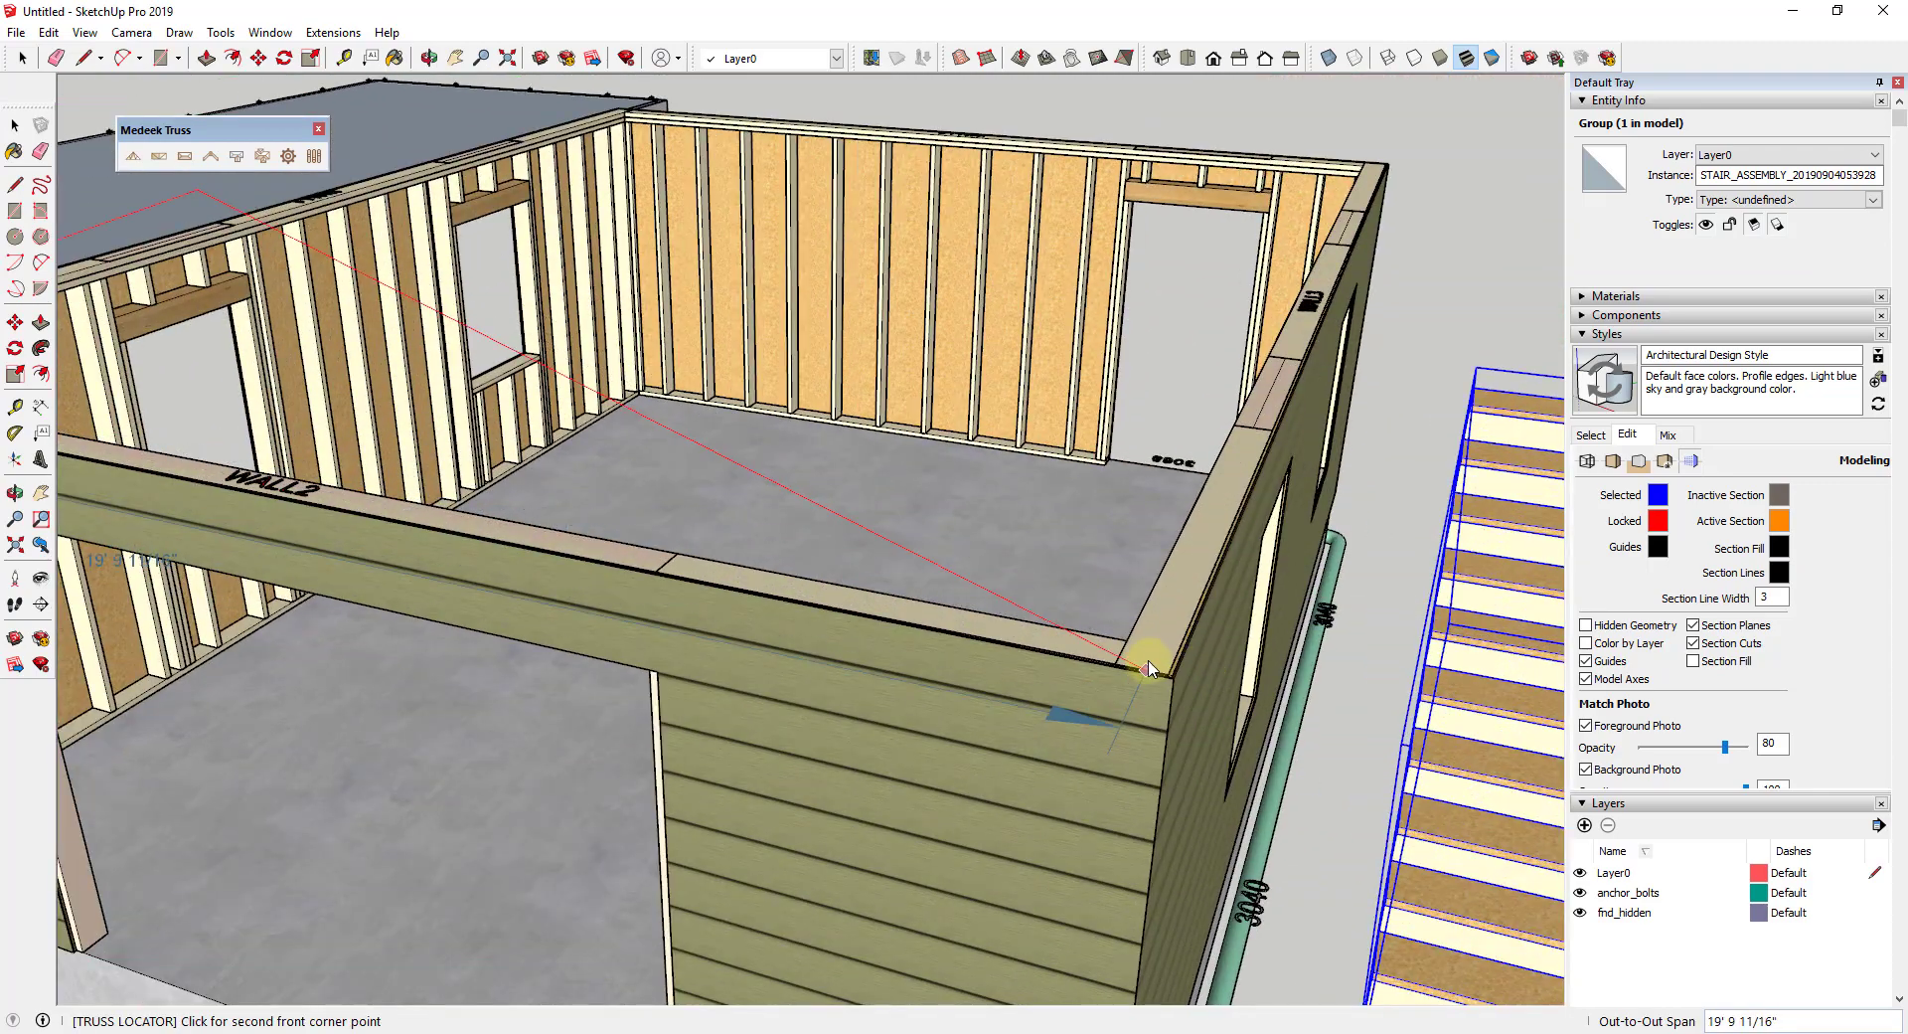
scroll(1149, 668, up, 3)
click(1181, 691)
scroll(1150, 716, down, 3)
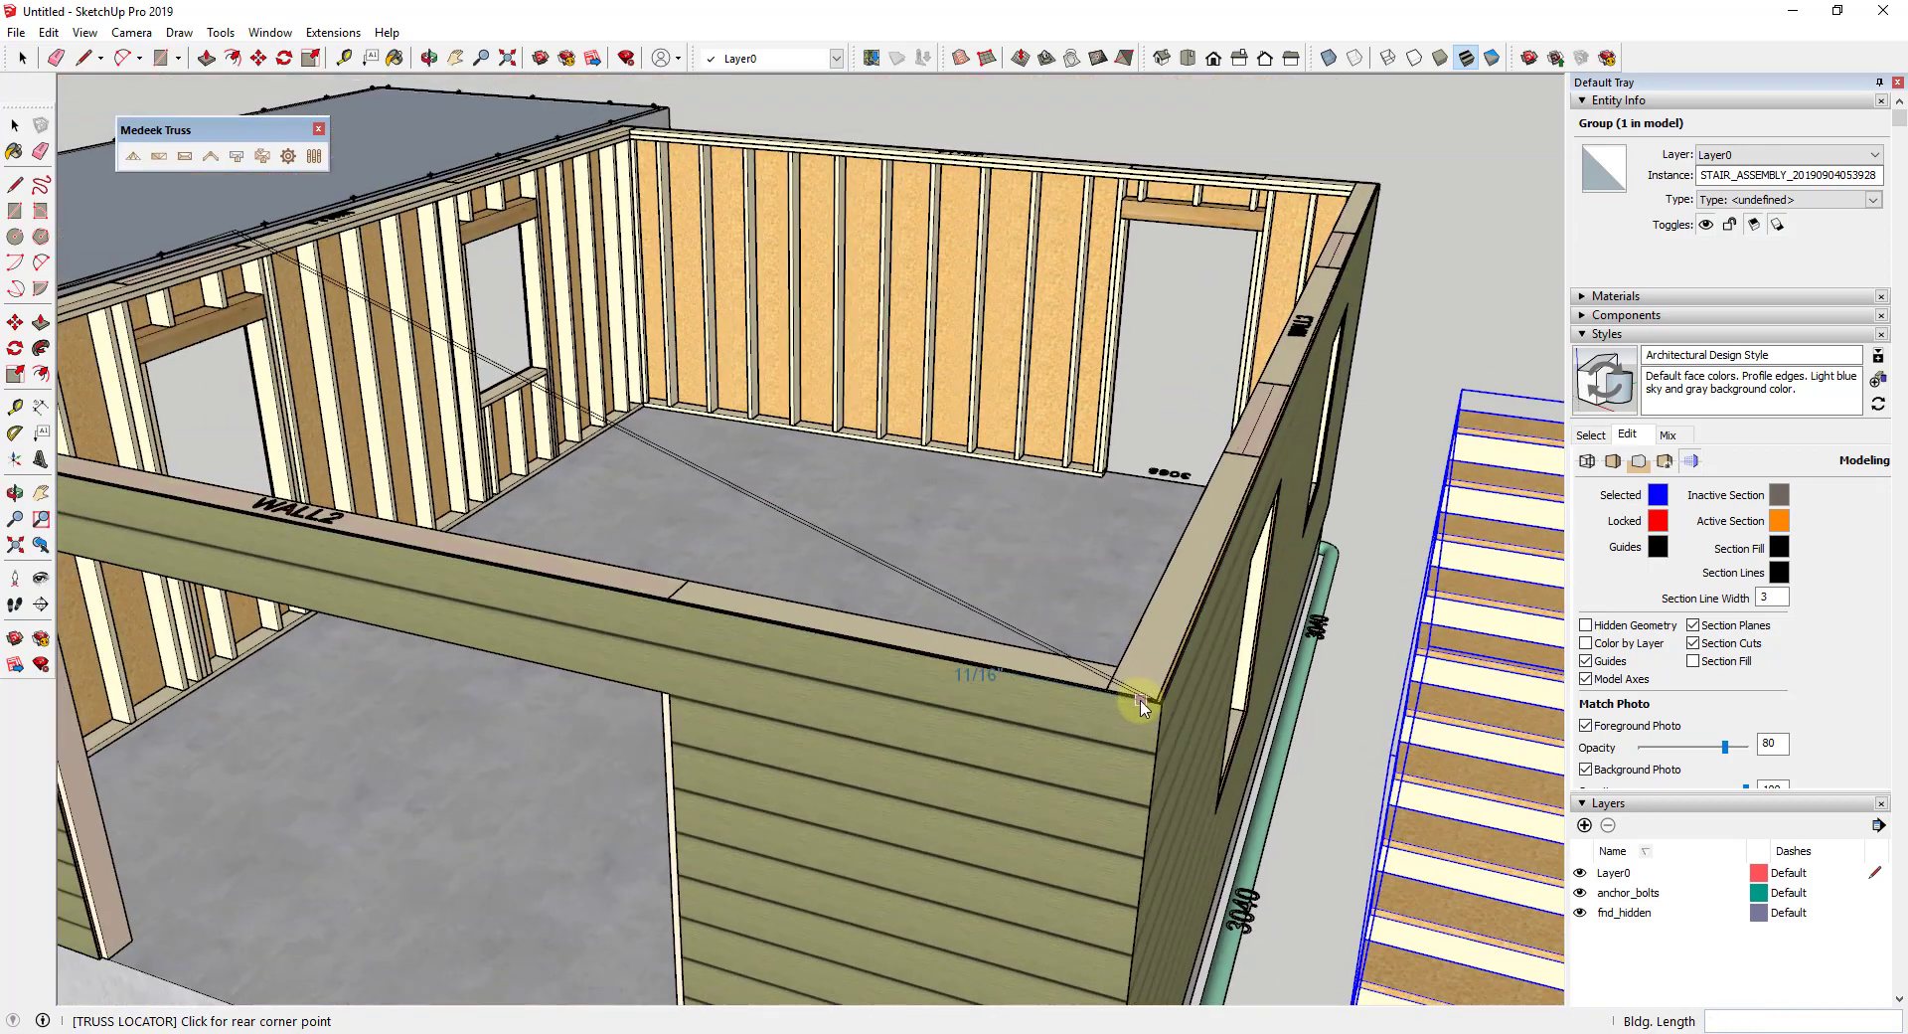
scroll(1141, 708, down, 3)
scroll(1278, 343, up, 3)
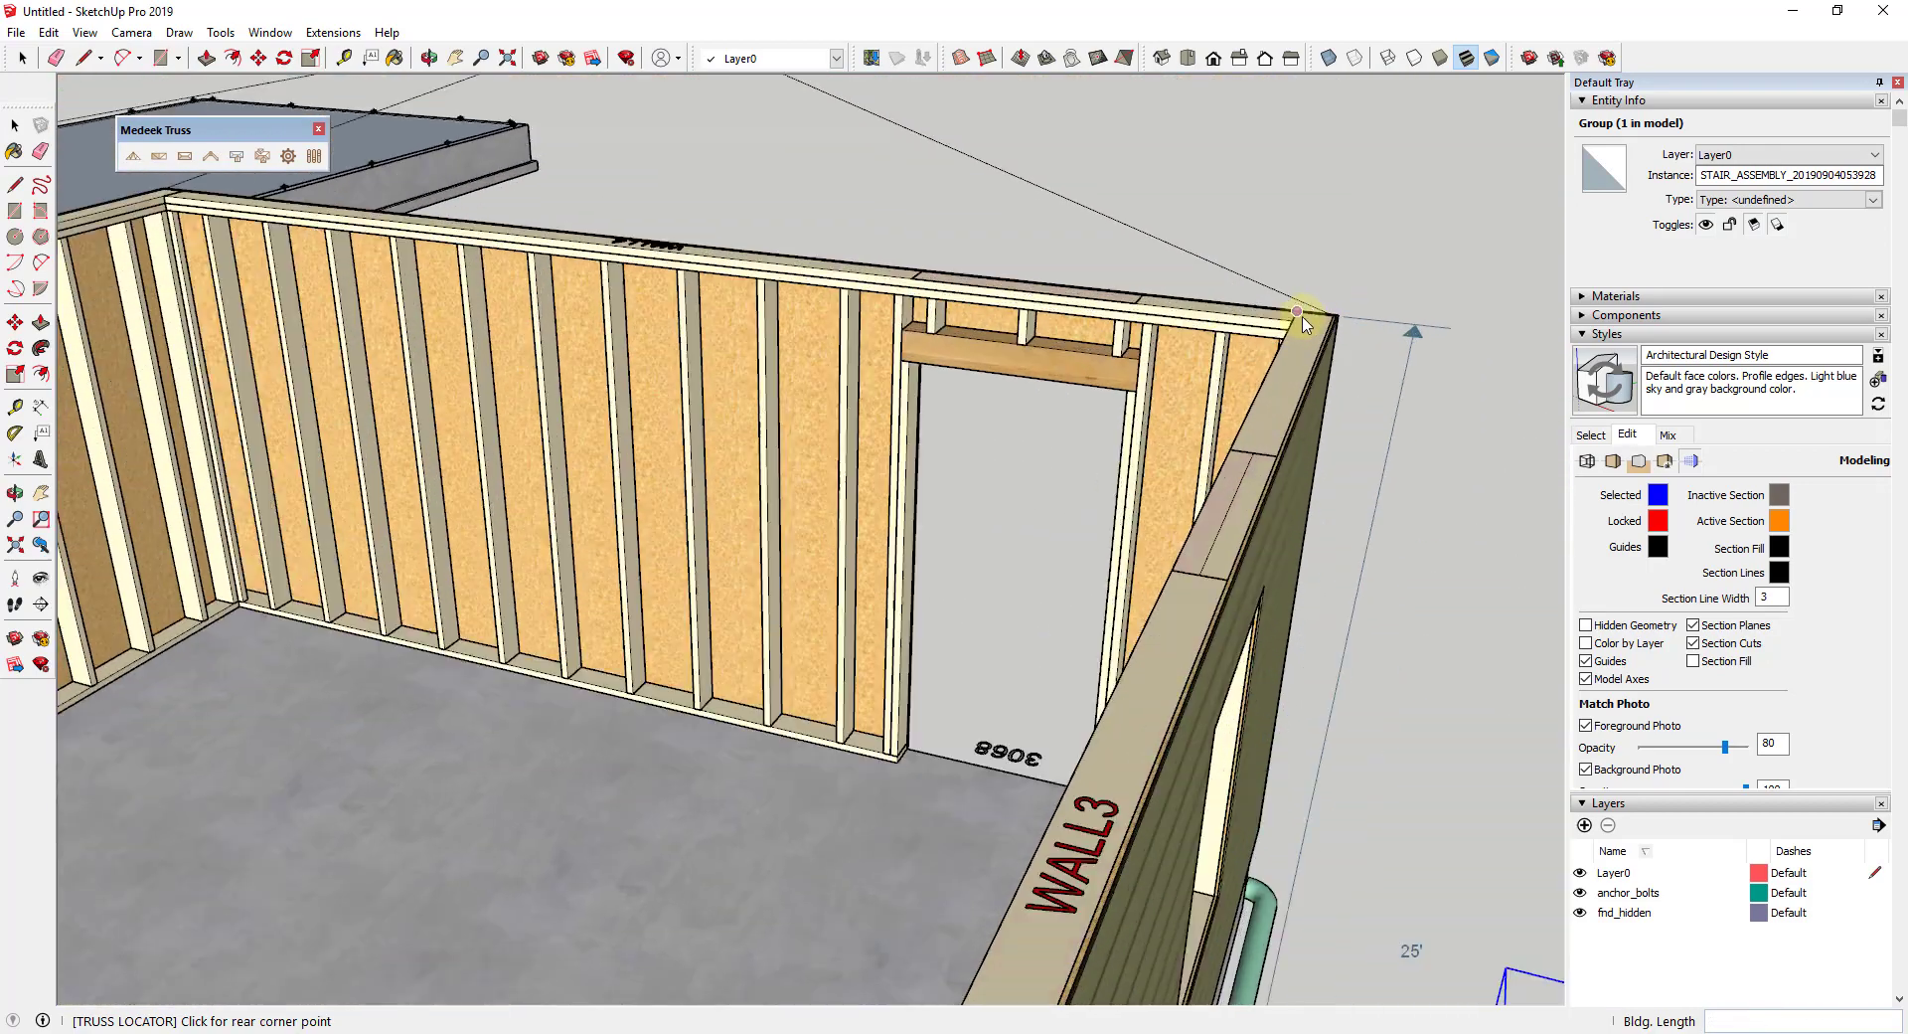
scroll(1303, 324, up, 2)
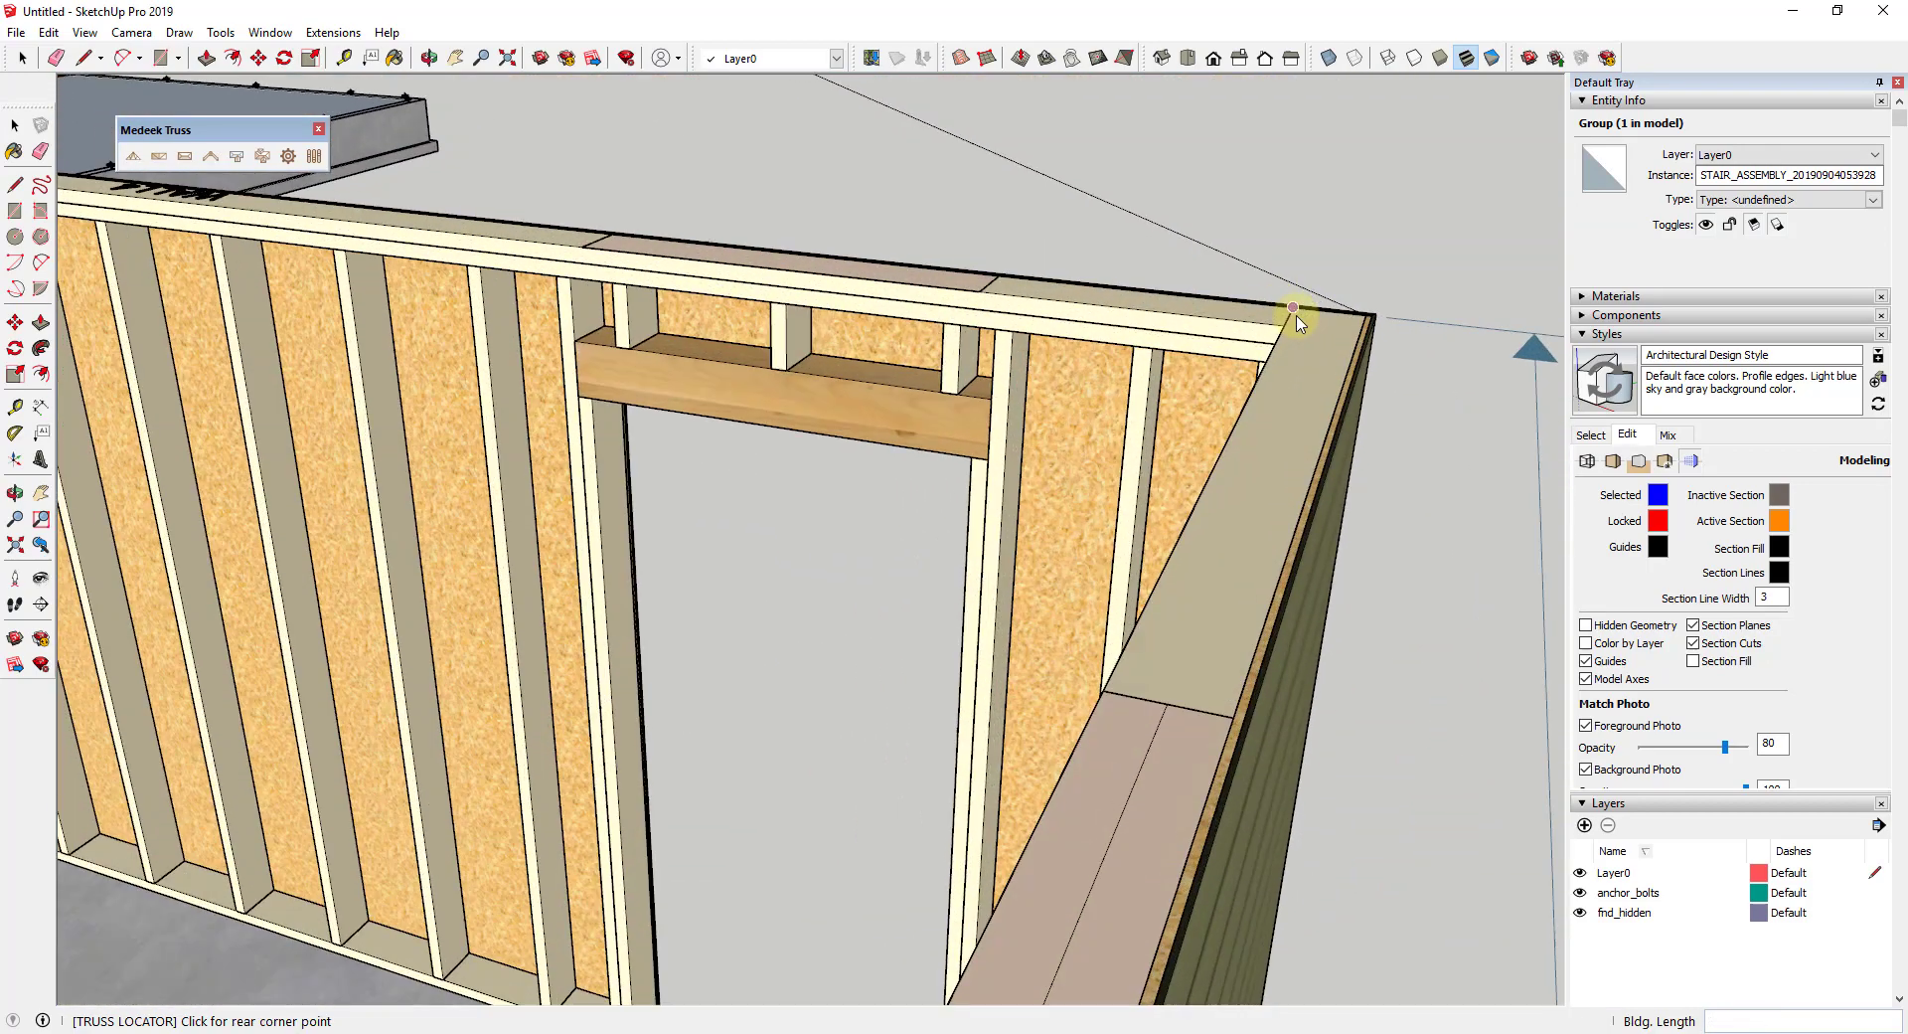
click(1364, 317)
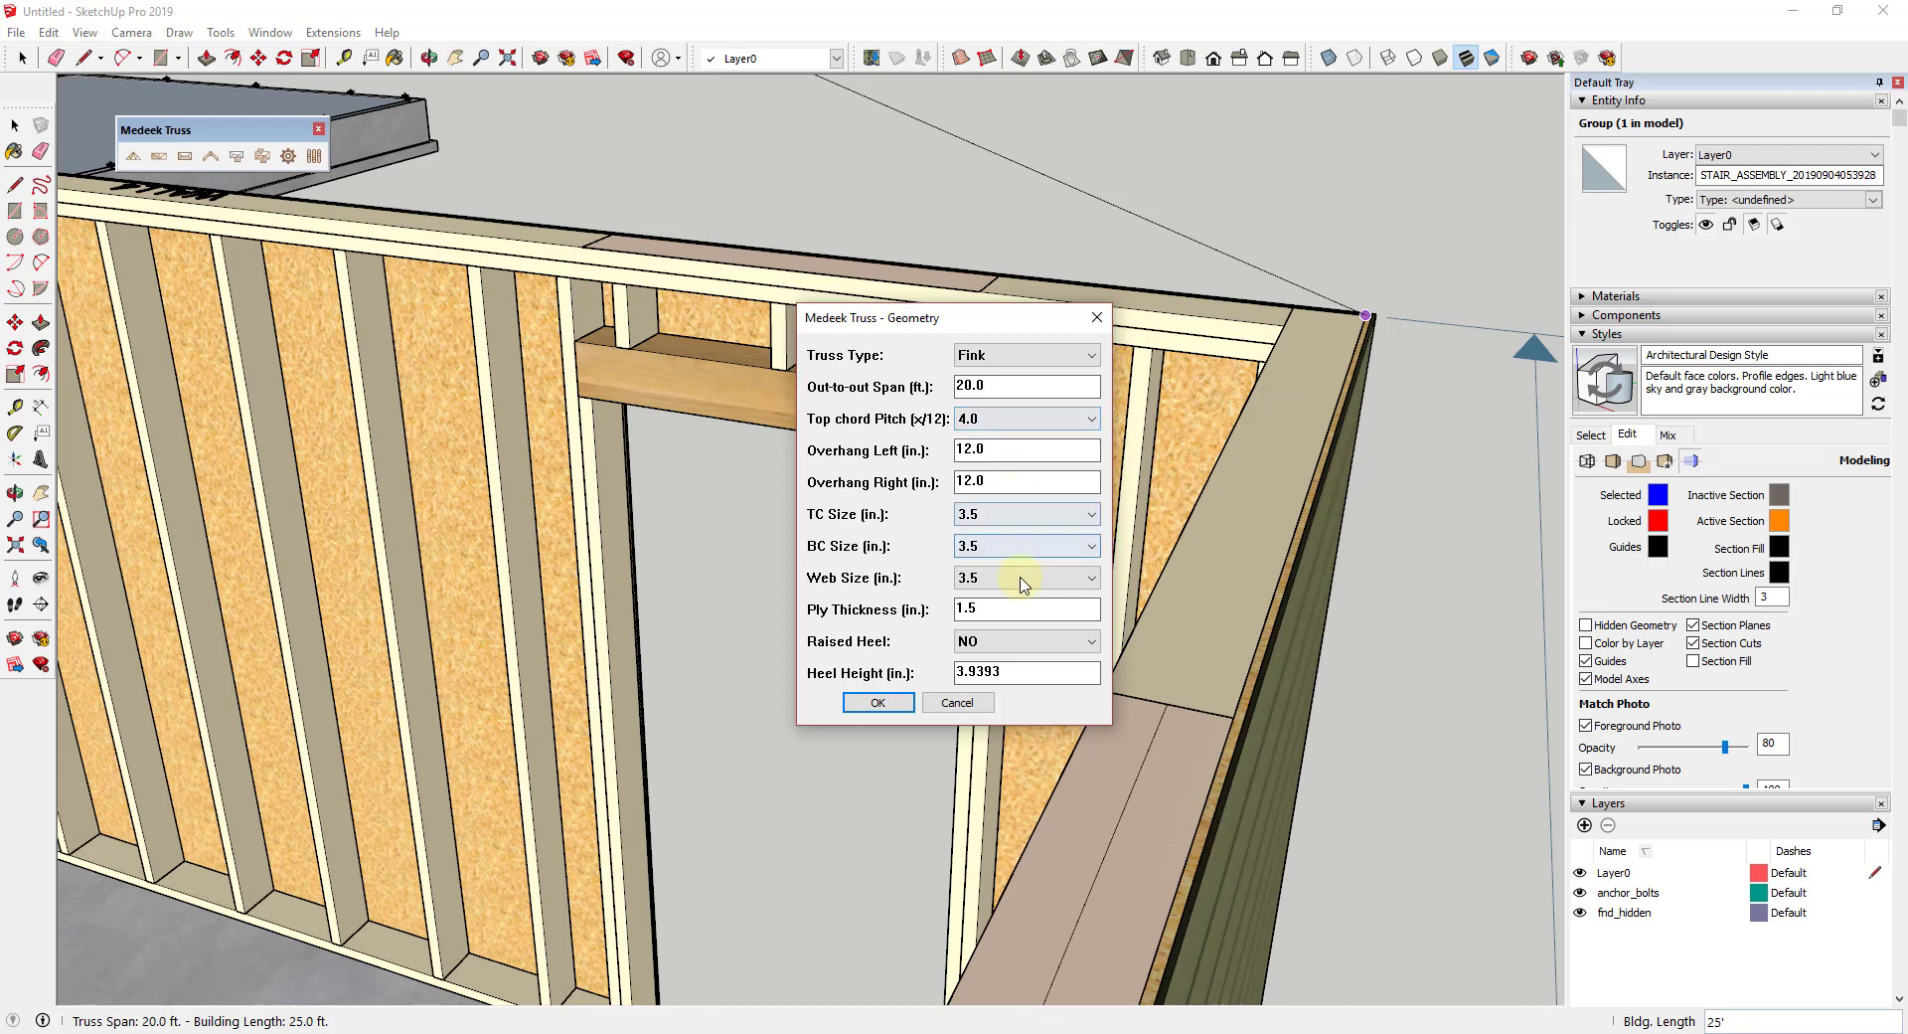
Step: Accept Fink trusses with 4:12 pitch and 12 in. overhangs, spaced 24 in. with gable end trusses and advanced roof options enabled
click(1012, 360)
click(1013, 360)
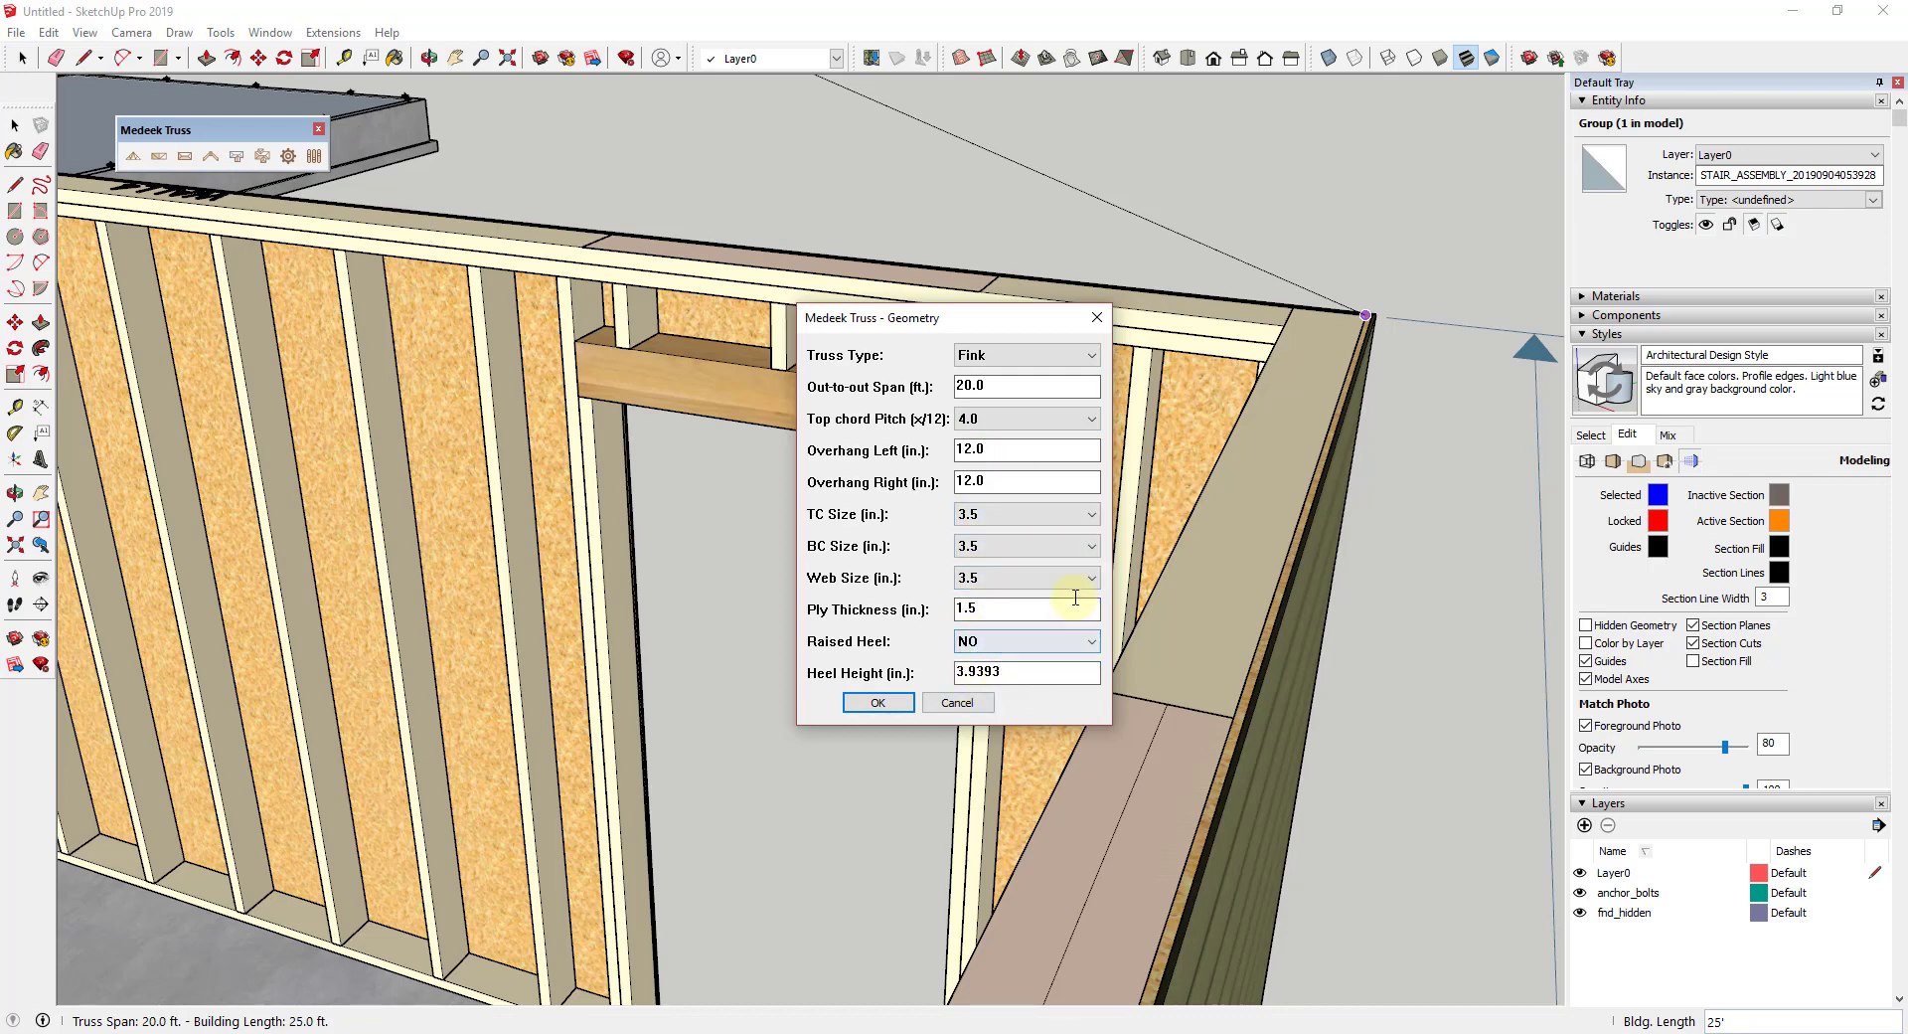
click(878, 703)
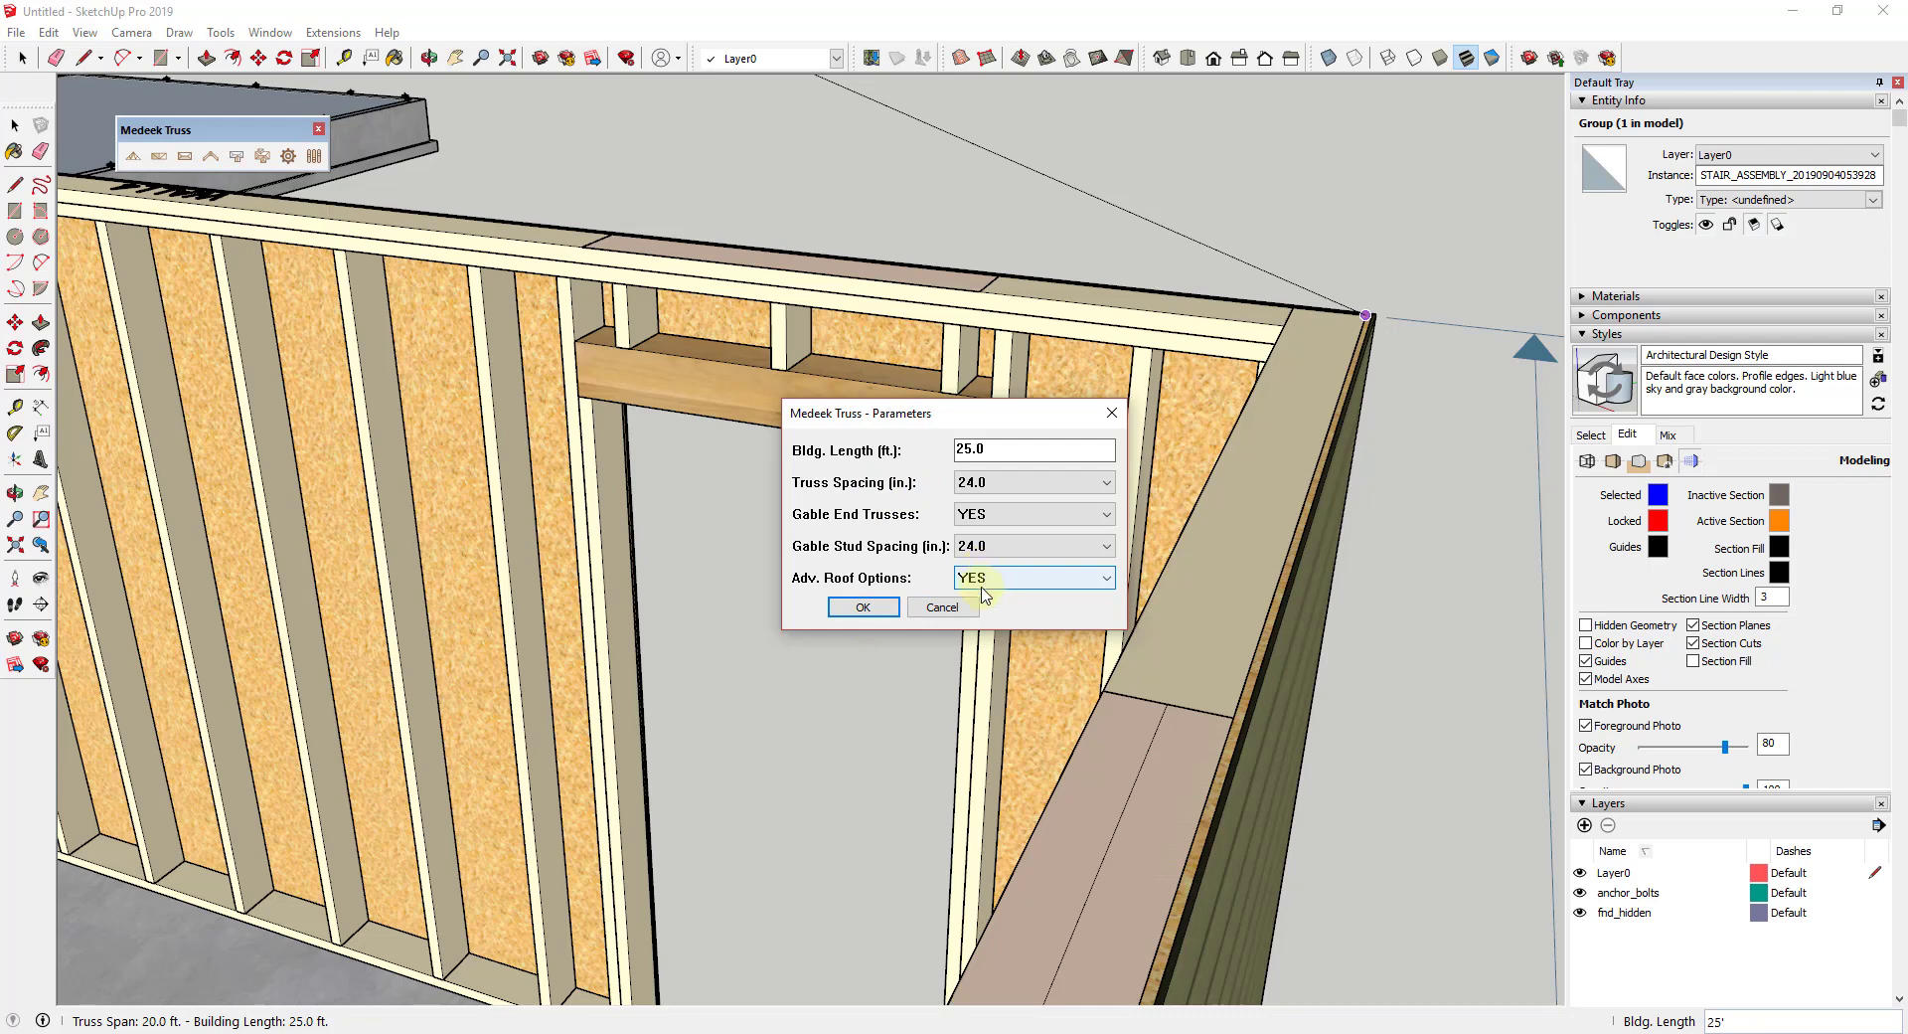
click(857, 607)
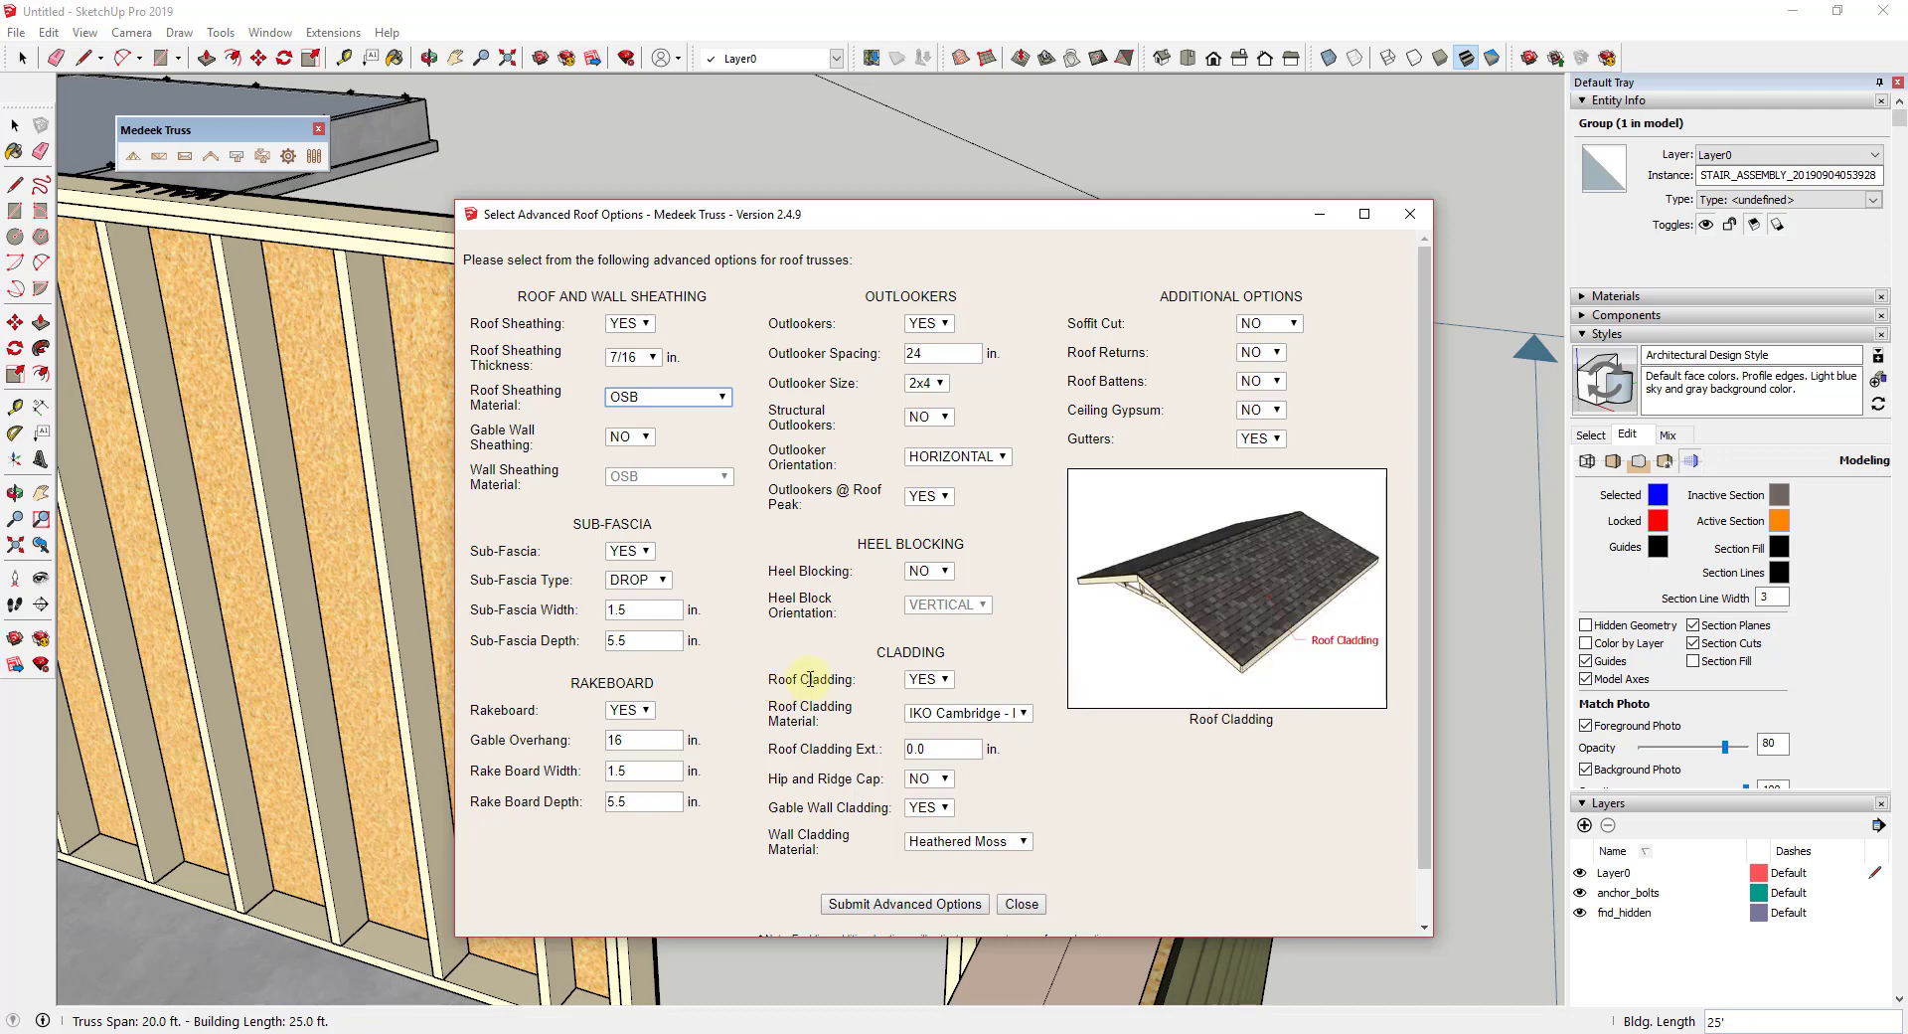
Step: Choose an IKO Cambridge roof cladding, submit the advanced options and generate the roof with K5 gutters and no downspouts
click(934, 713)
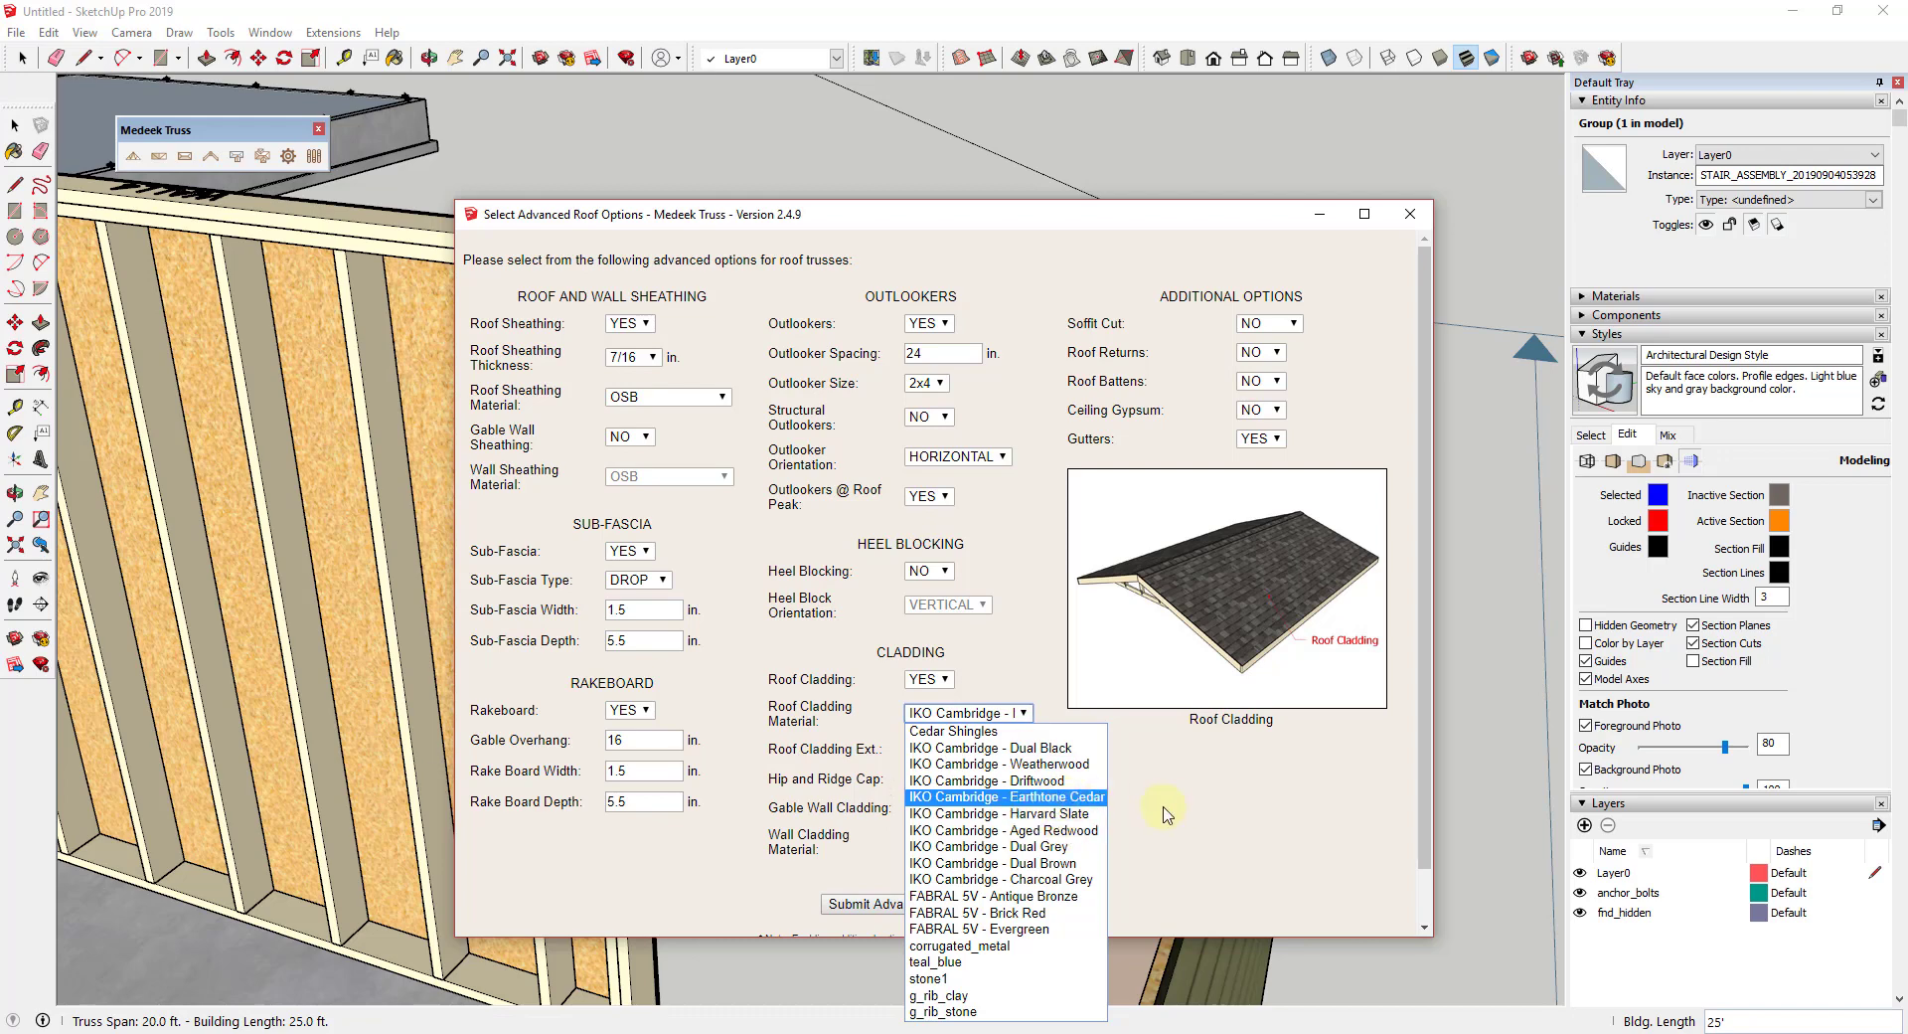
click(1104, 765)
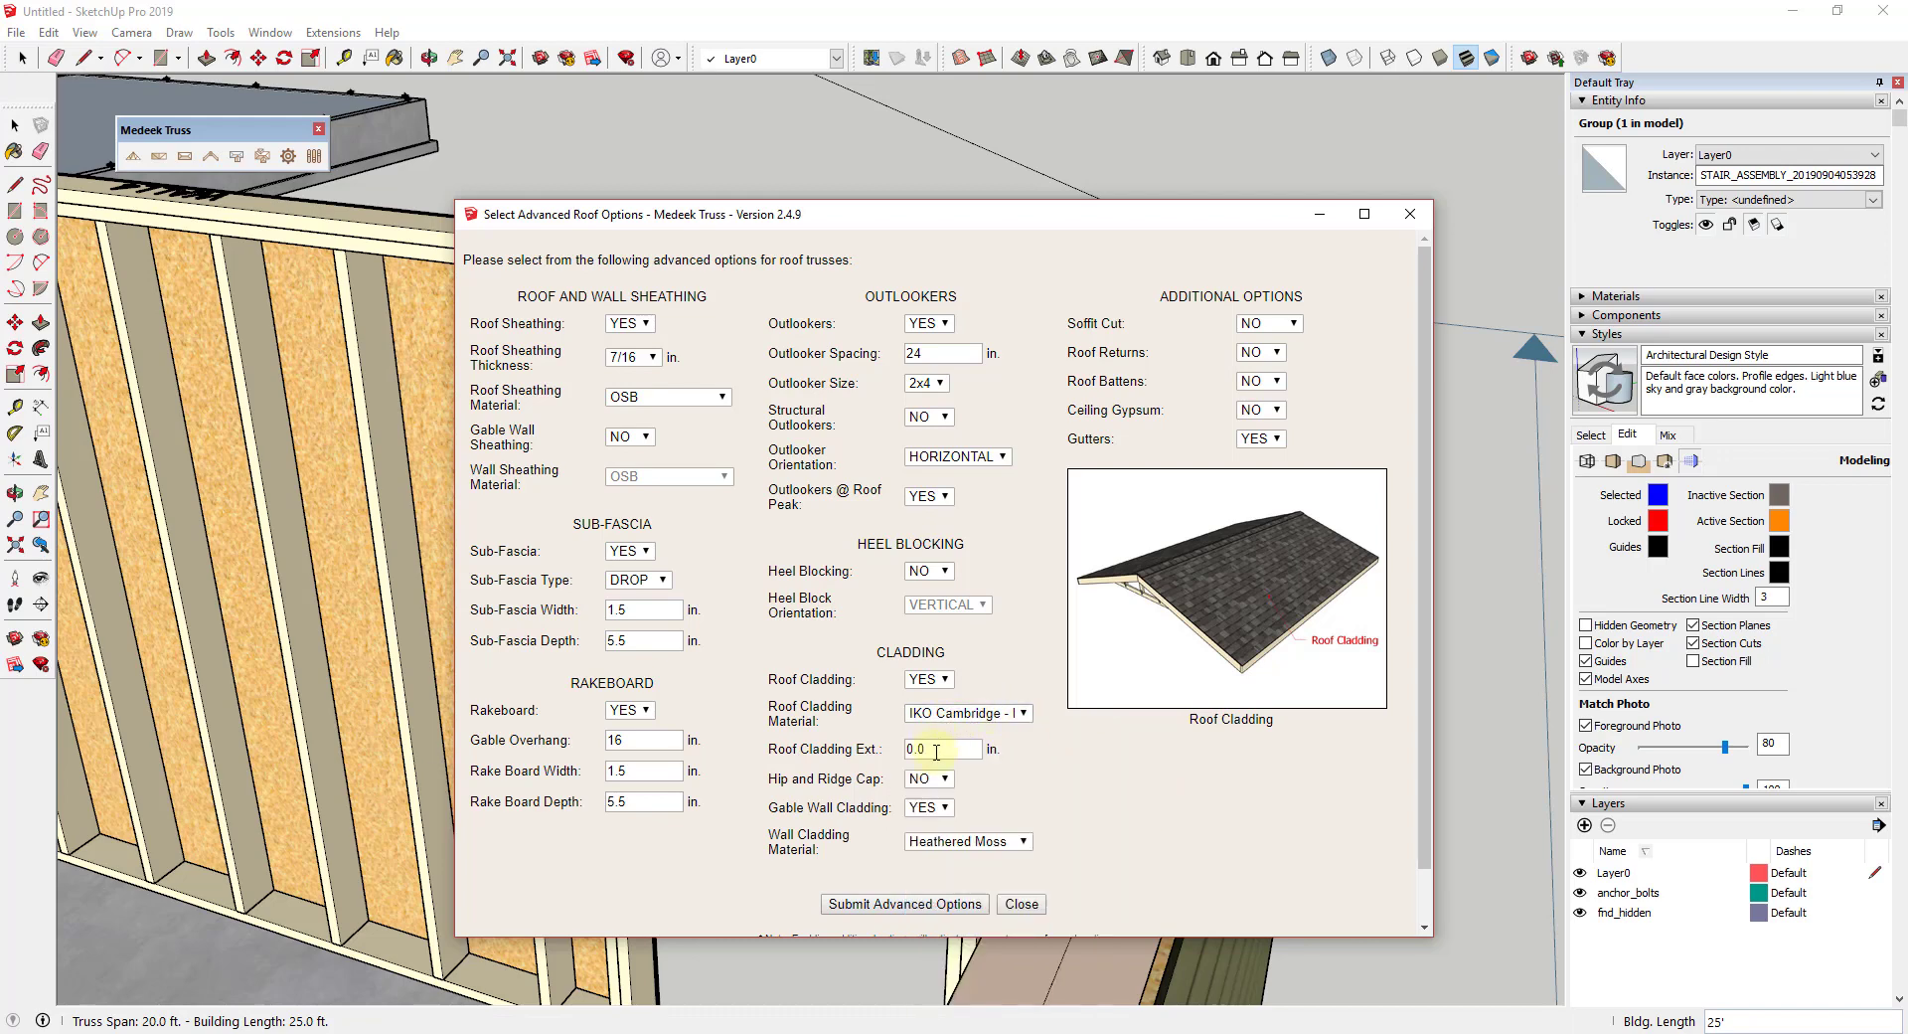
scroll(905, 877, down, 2)
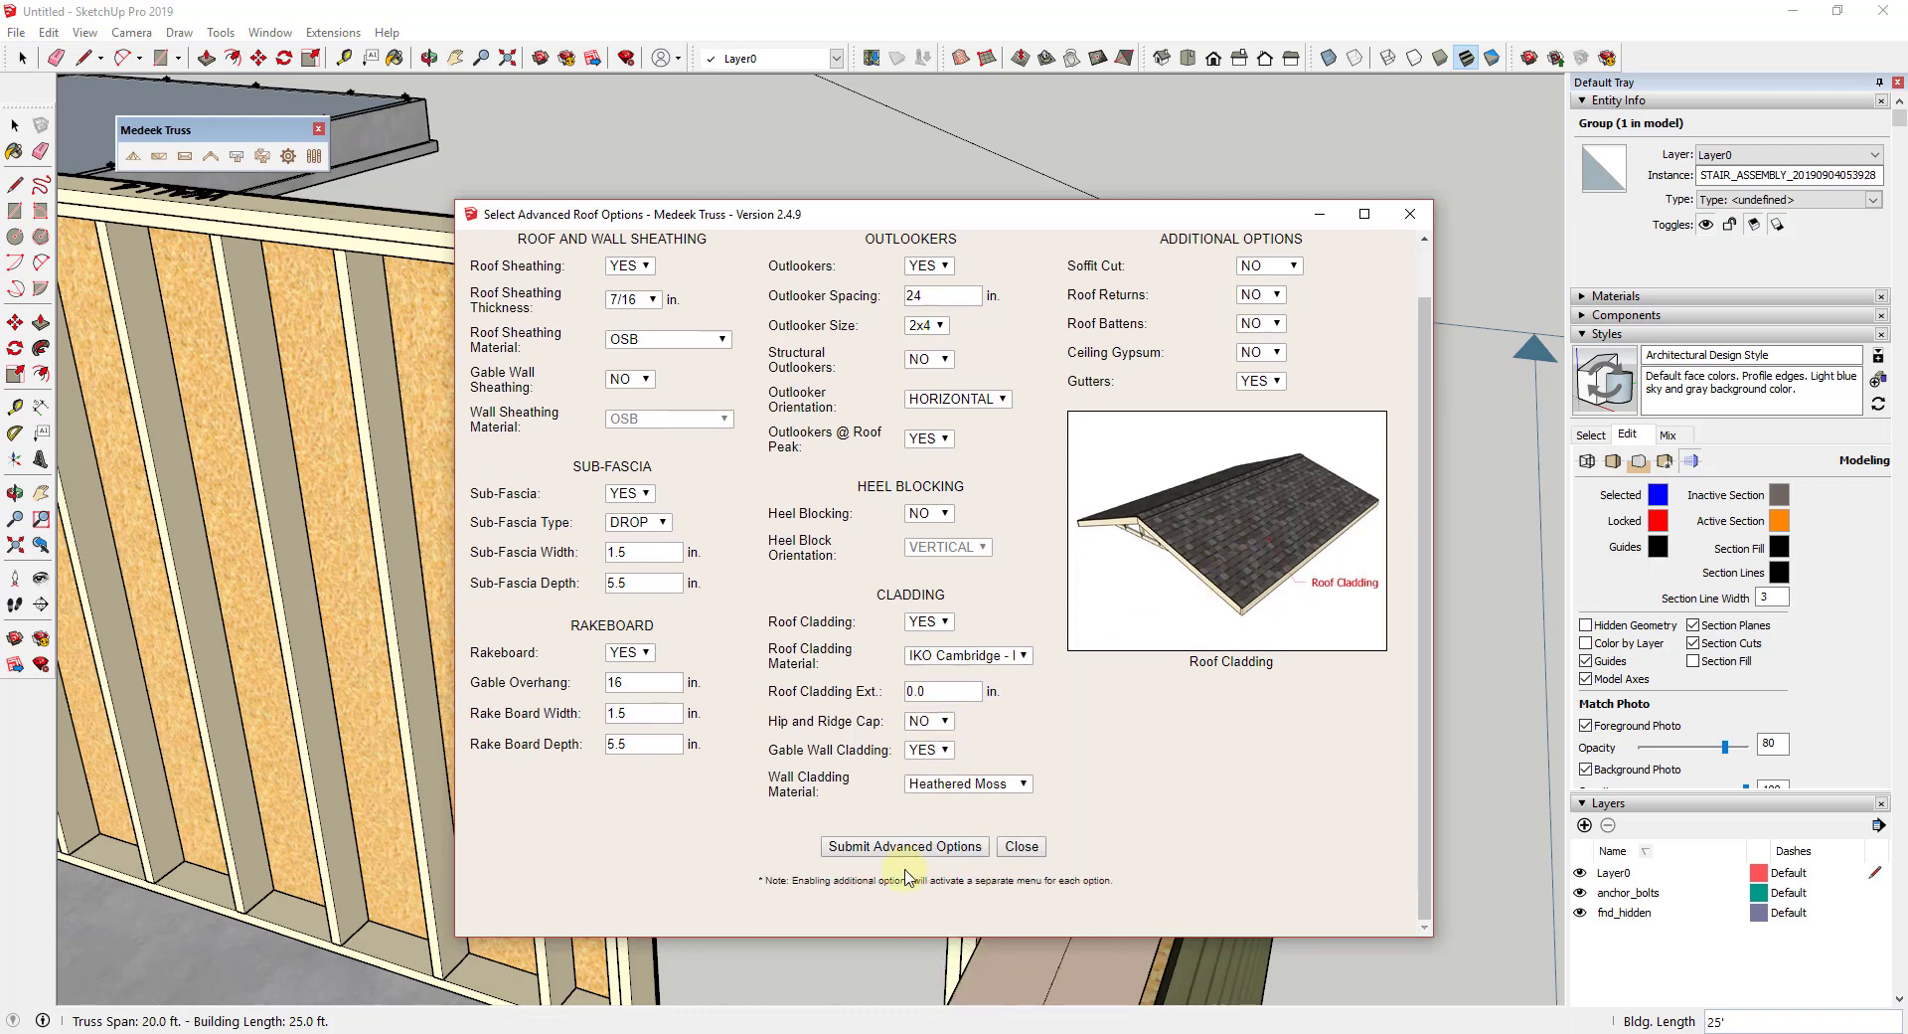
click(901, 845)
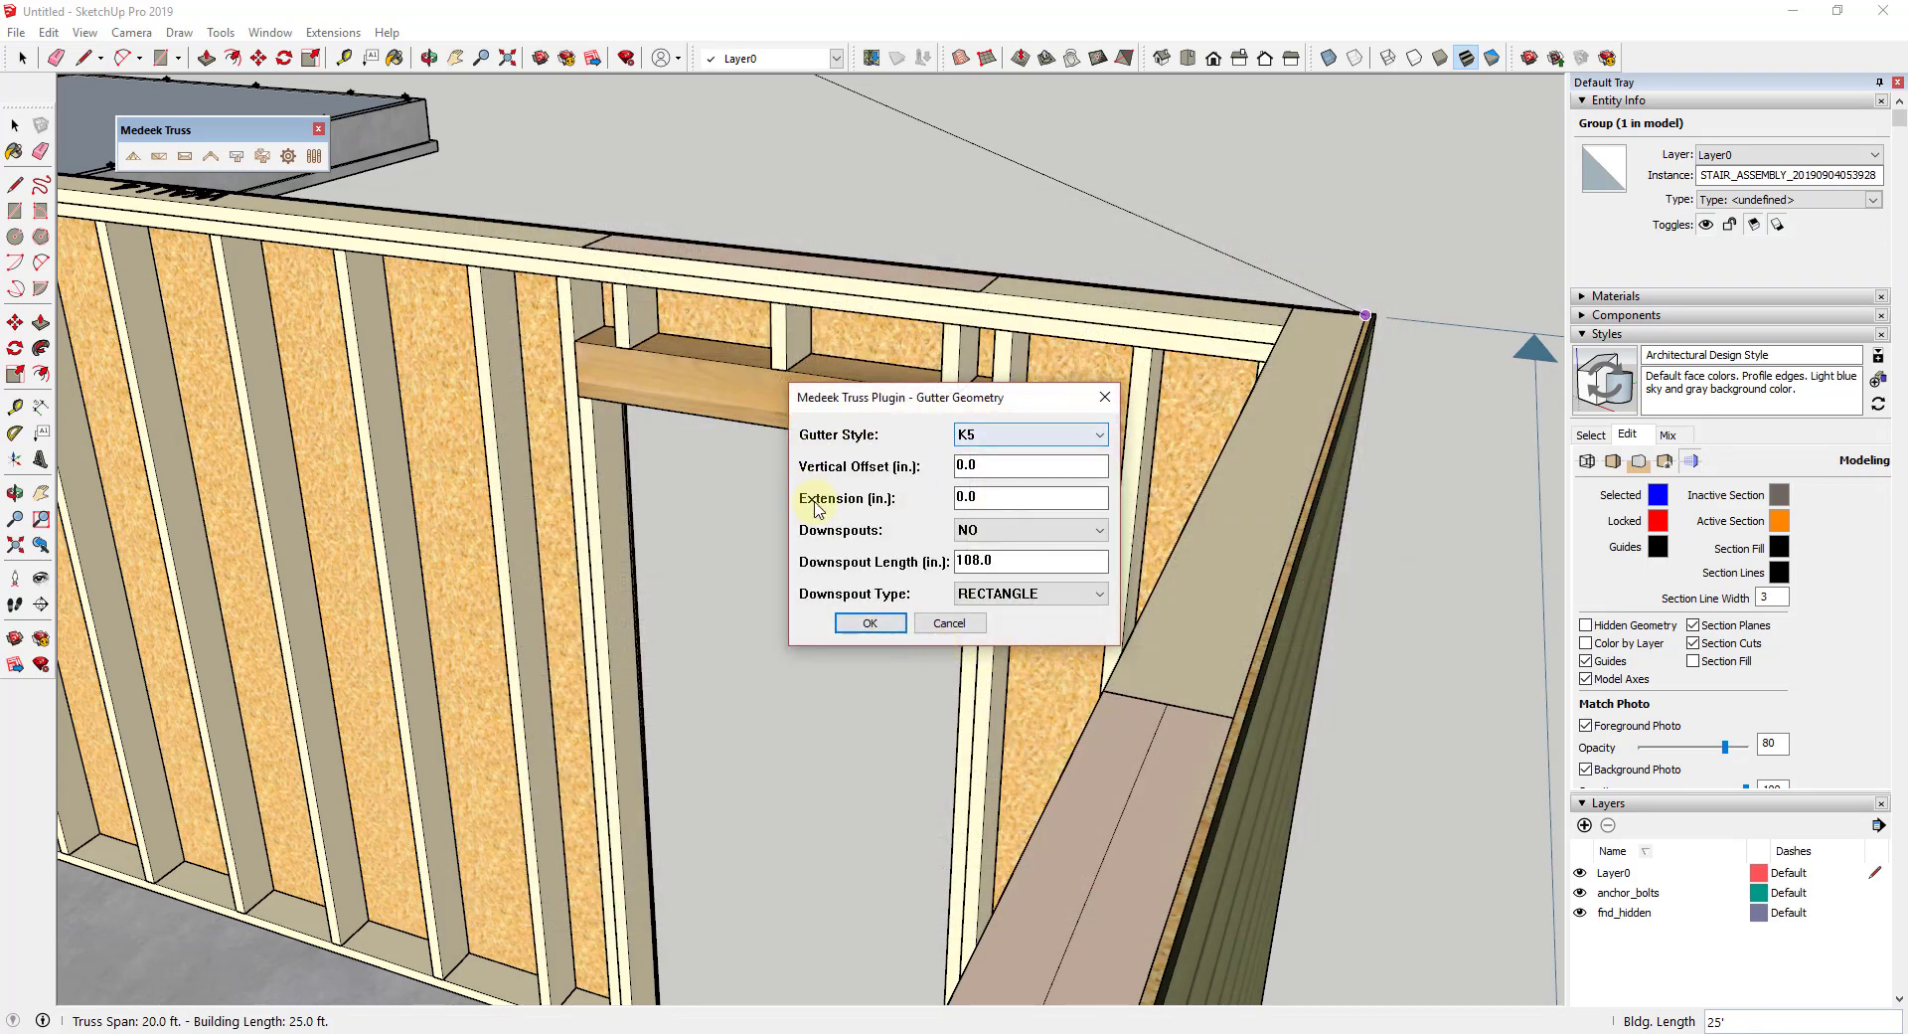
click(994, 449)
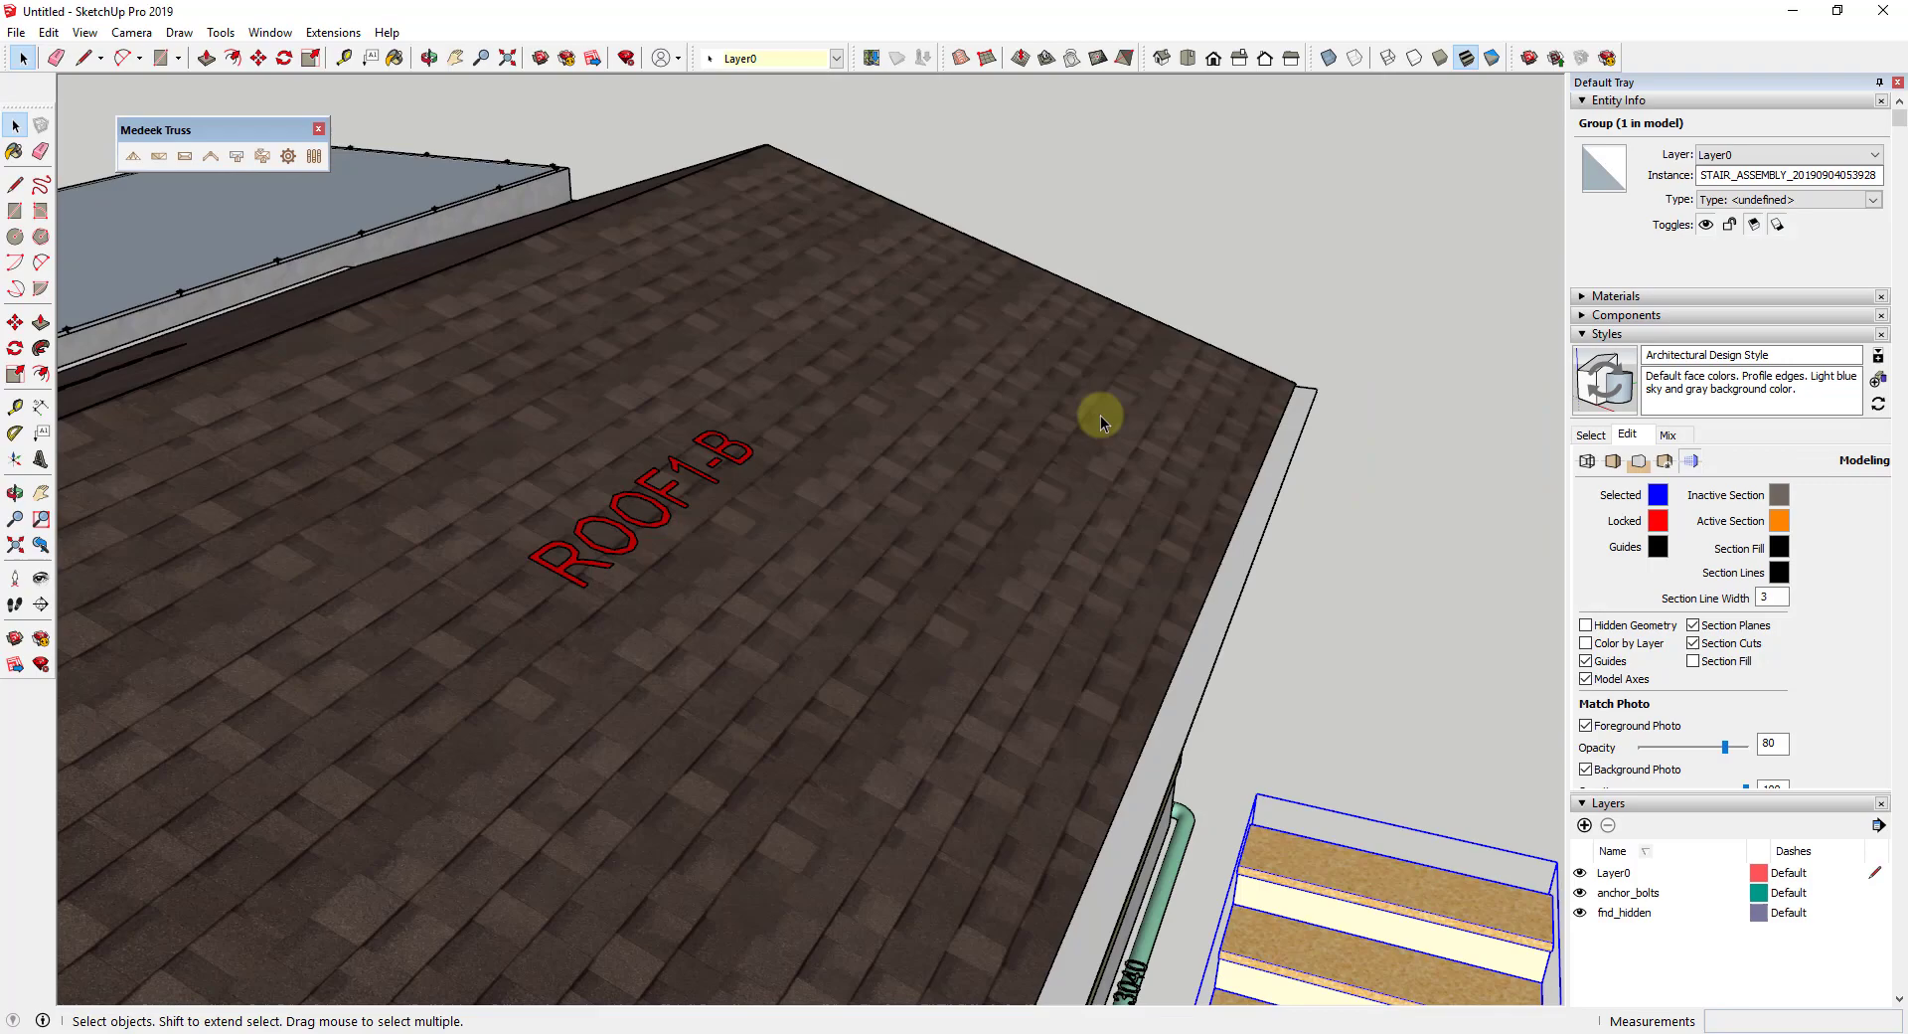
Step: Examine the generated roof from outside, including its gable ends, overhangs and the trusses seen through the garage door opening
scroll(1093, 414, down, 5)
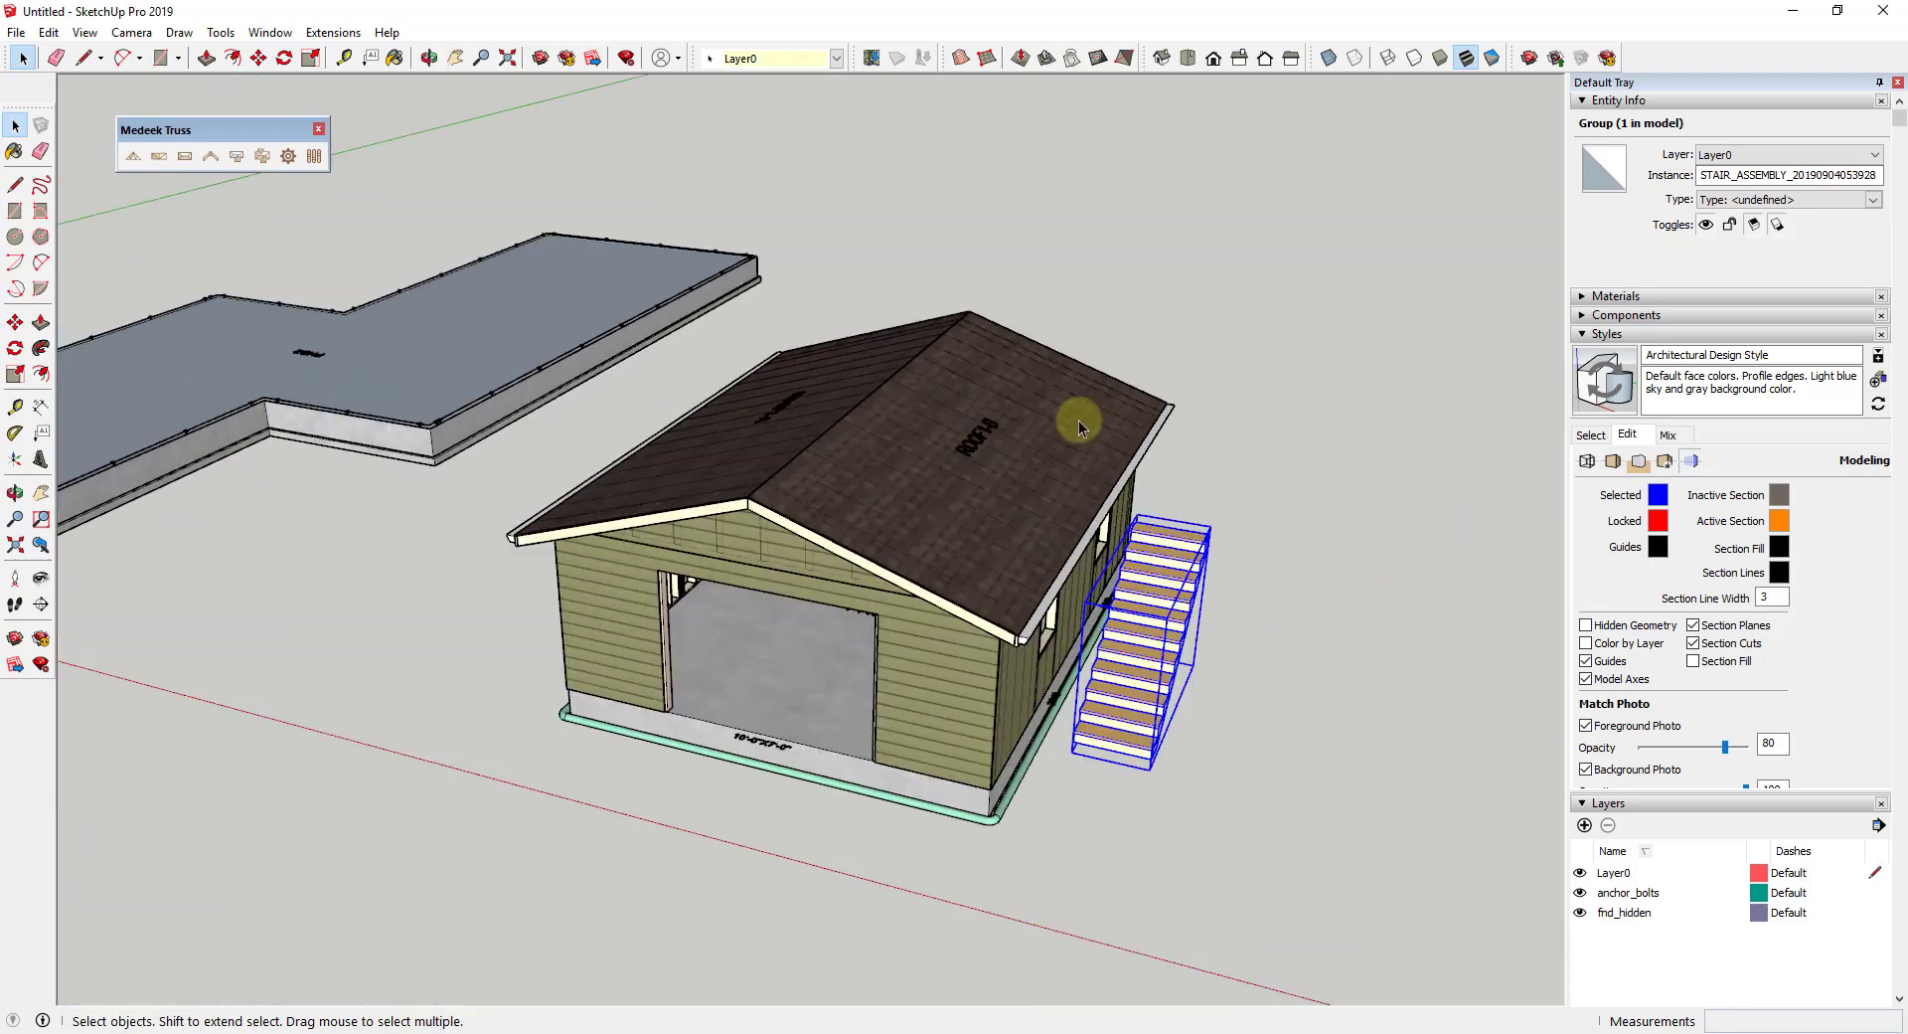
middle_click(939, 453)
middle_drag(939, 453, 1405, 307)
scroll(958, 443, up, 6)
scroll(852, 477, up, 6)
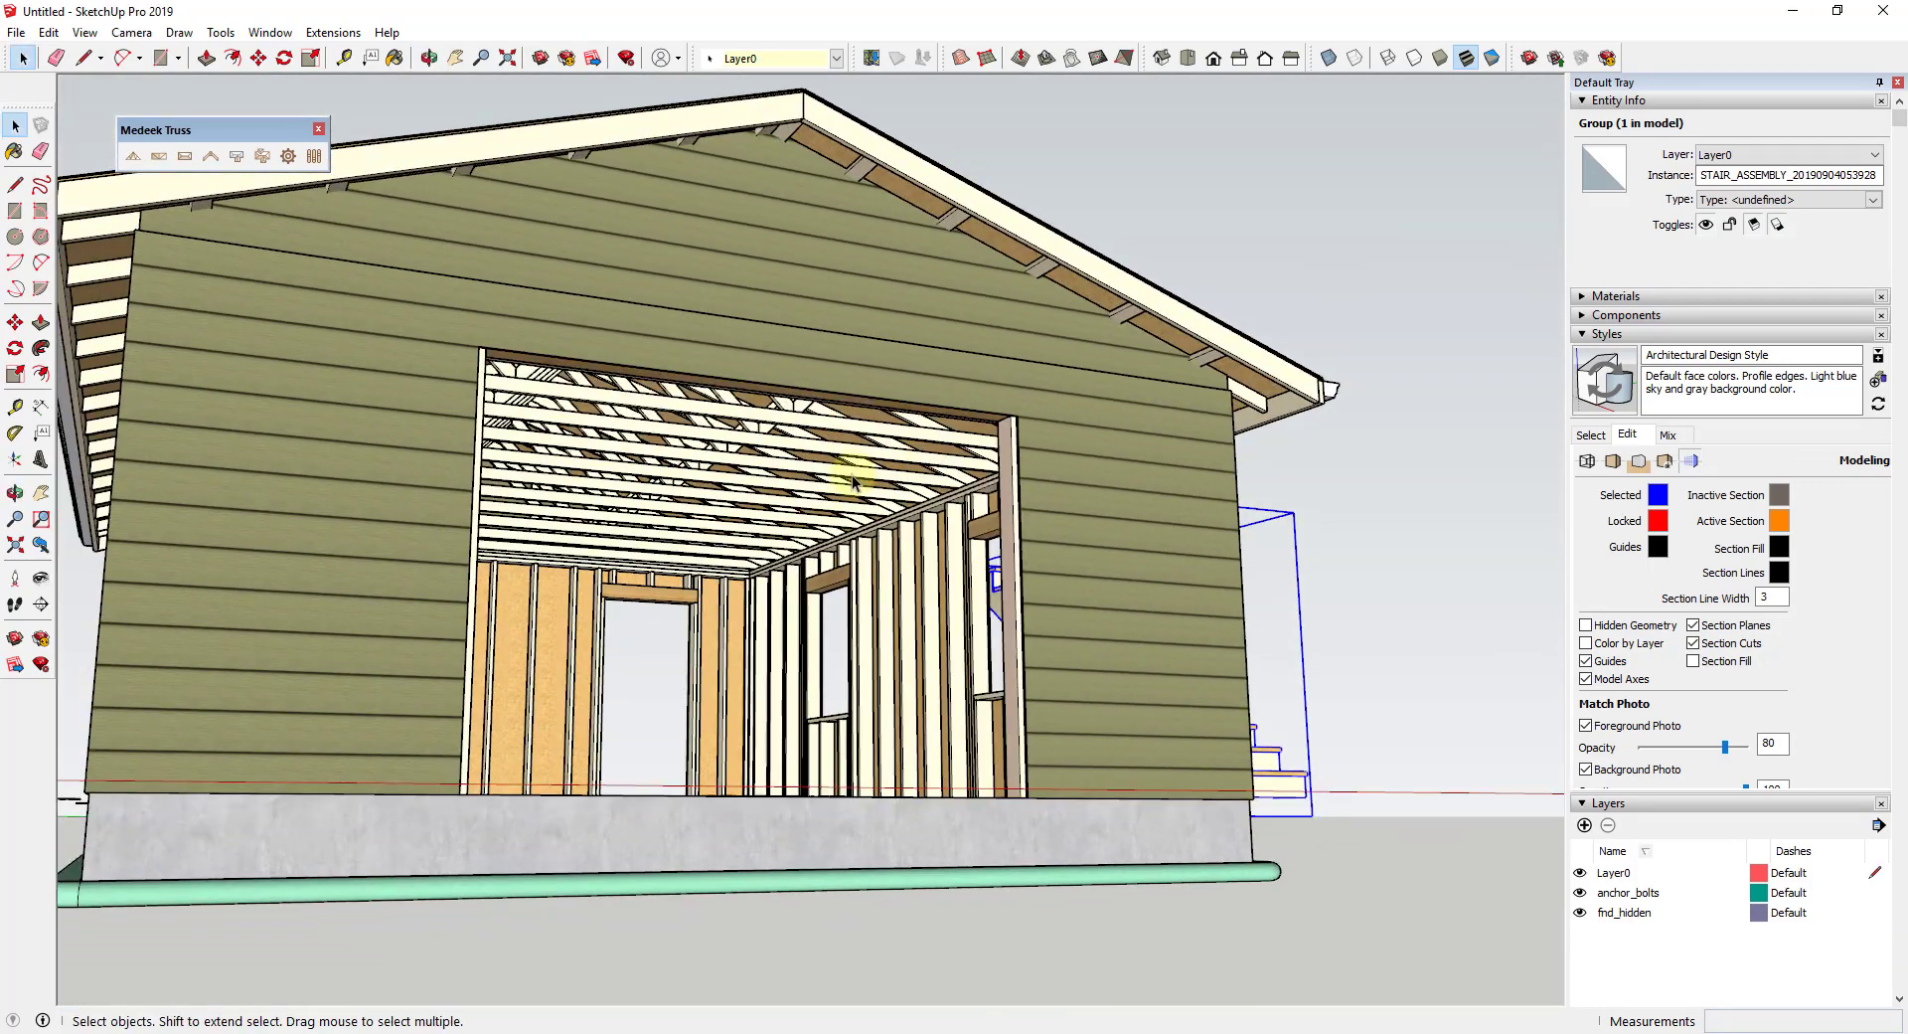
middle_drag(798, 399, 1025, 425)
scroll(1025, 424, down, 5)
middle_drag(1031, 498, 447, 766)
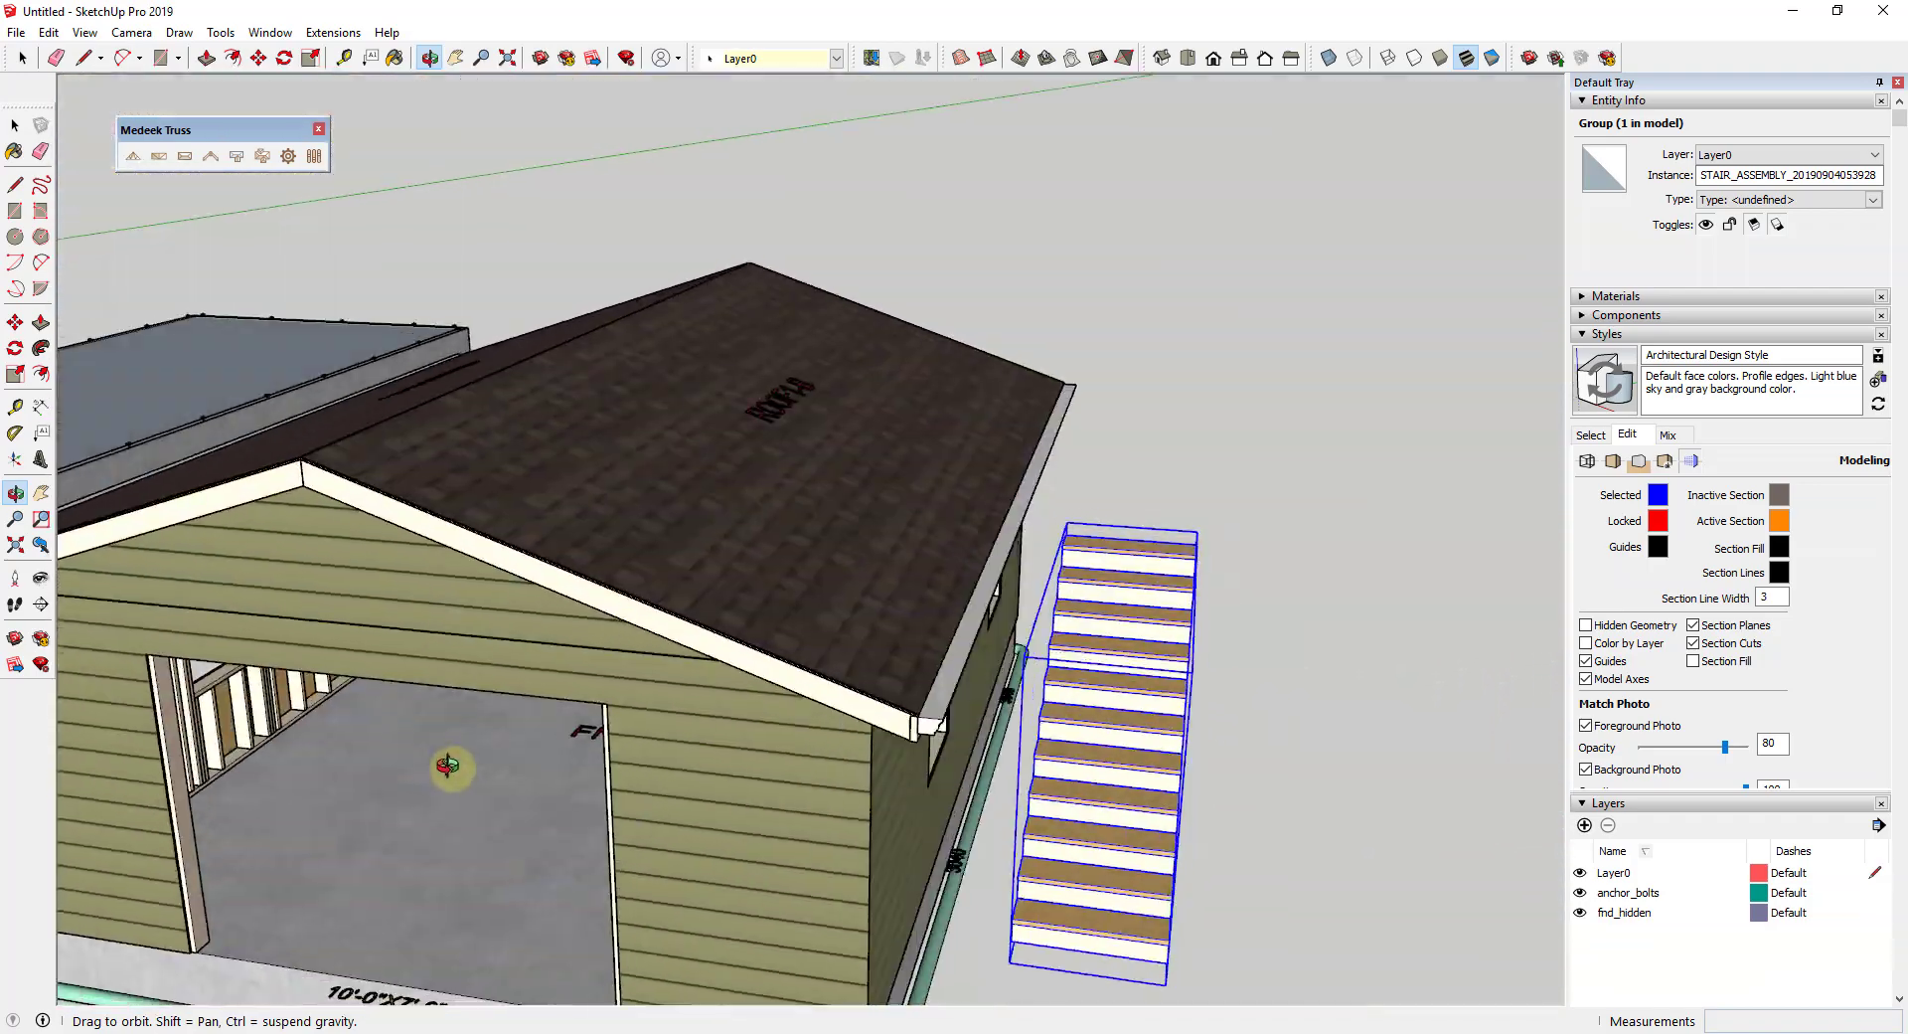
scroll(708, 599, down, 3)
key(space)
scroll(708, 599, up, 3)
middle_drag(822, 610, 875, 663)
scroll(793, 702, up, 5)
scroll(735, 652, up, 3)
scroll(736, 652, down, 6)
scroll(875, 664, down, 5)
Step: Edit the roof truss assembly, set Gable Wall Cladding to NO and update the roof
click(875, 664)
scroll(874, 666, up, 6)
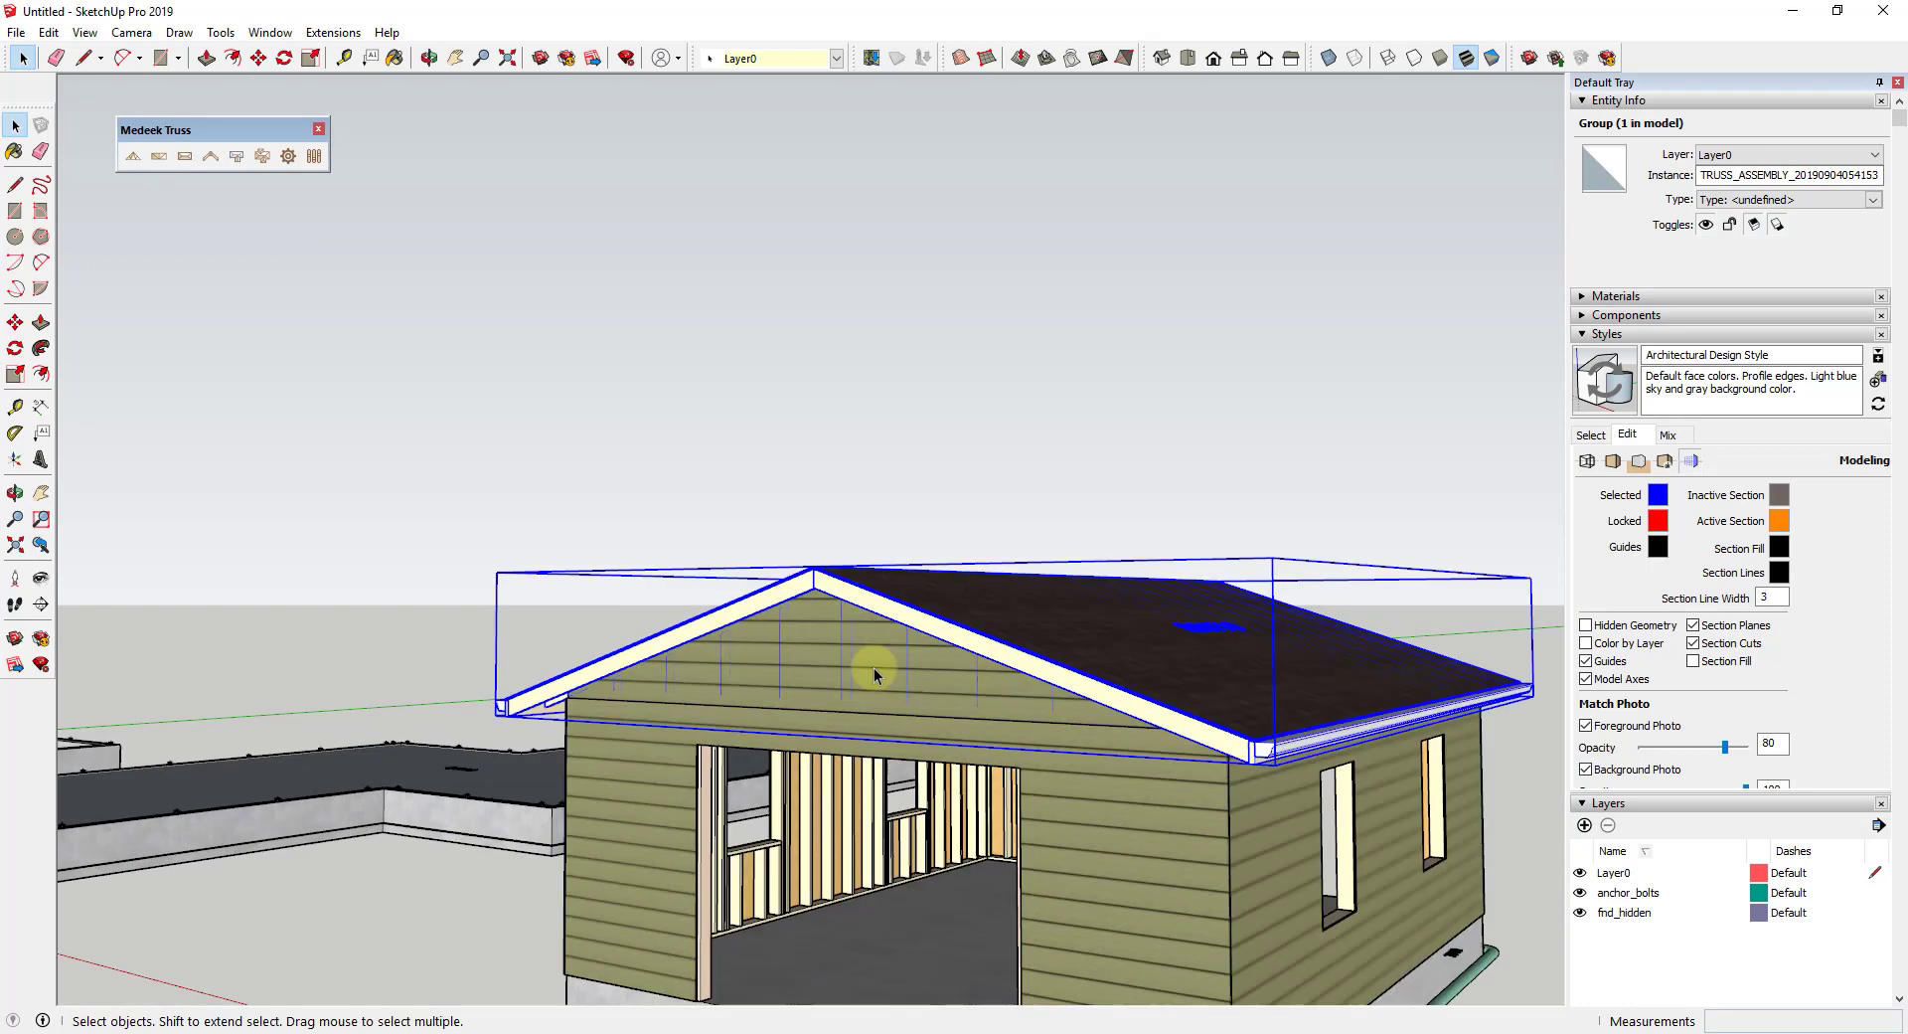
right_click(864, 672)
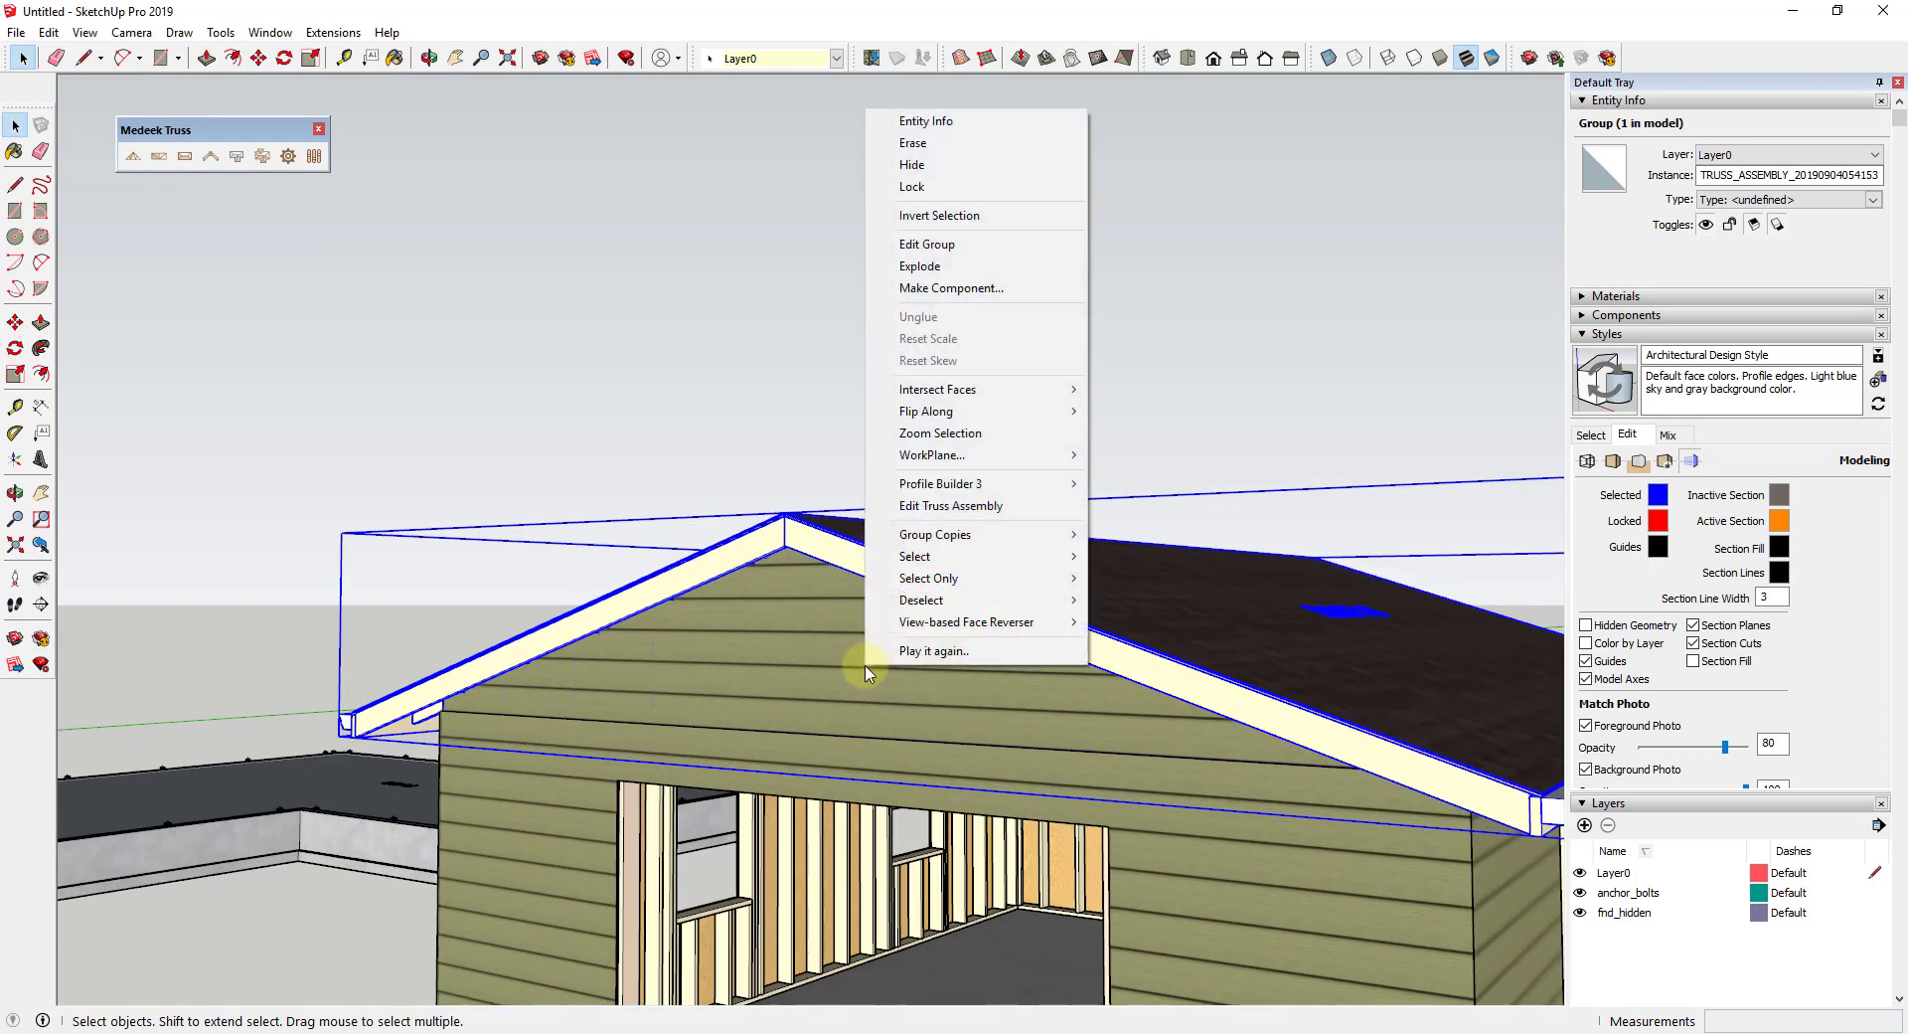
click(950, 507)
scroll(1374, 544, down, 5)
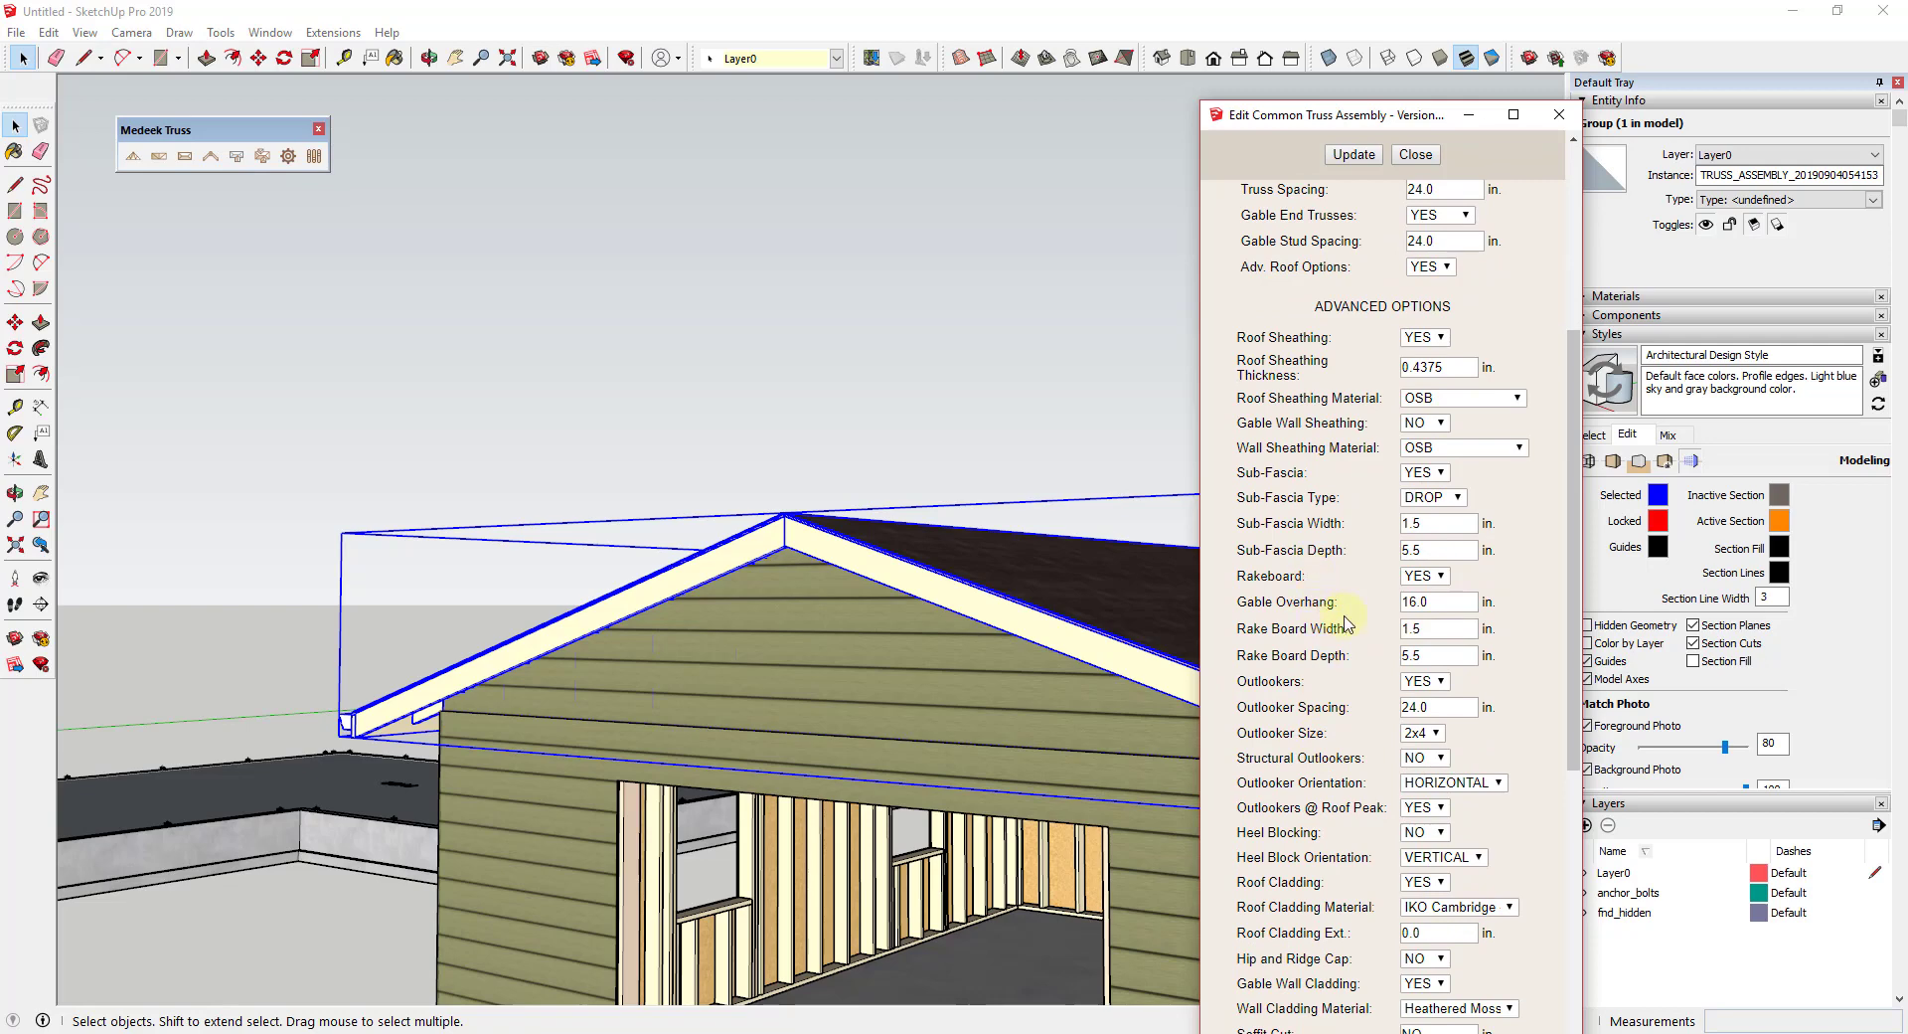
scroll(1347, 624, down, 2)
click(1421, 787)
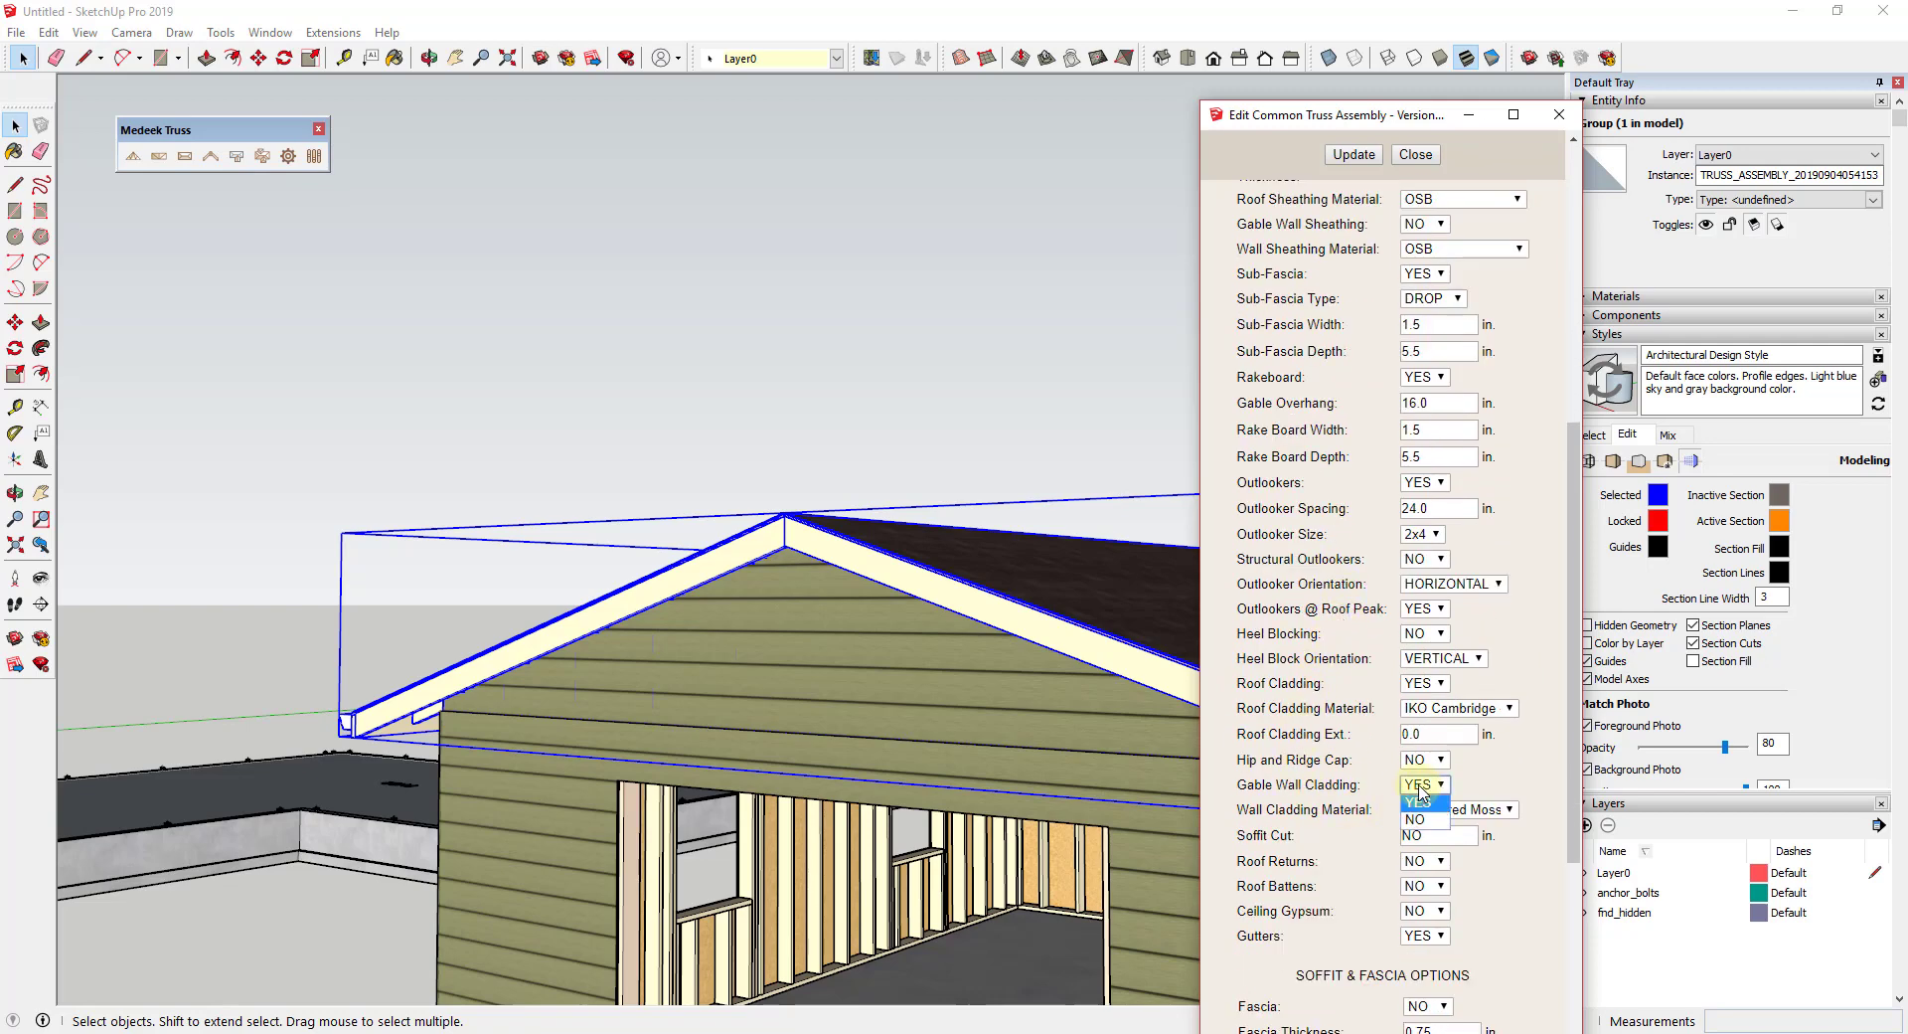
click(1427, 820)
click(1364, 157)
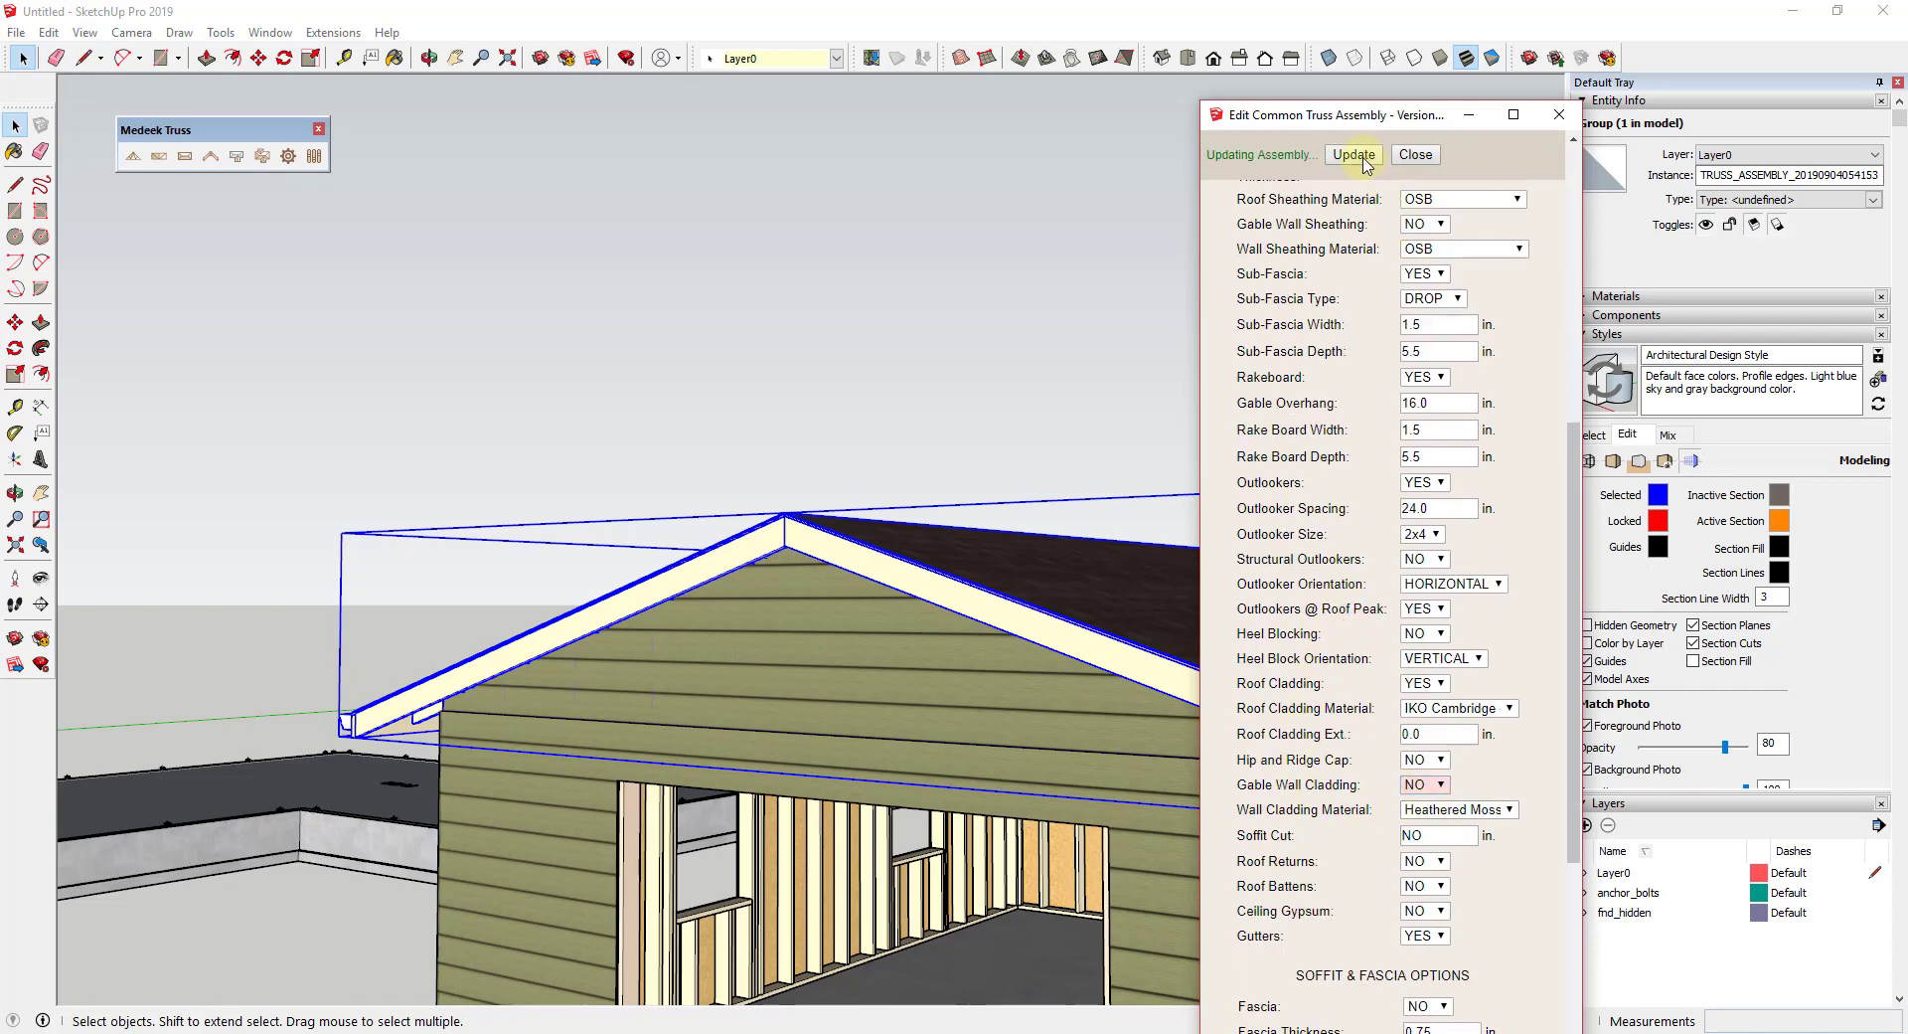
Step: Set the roof assembly's truss type to Double Fink and update it
middle_drag(902, 772, 758, 661)
scroll(1099, 745, down, 6)
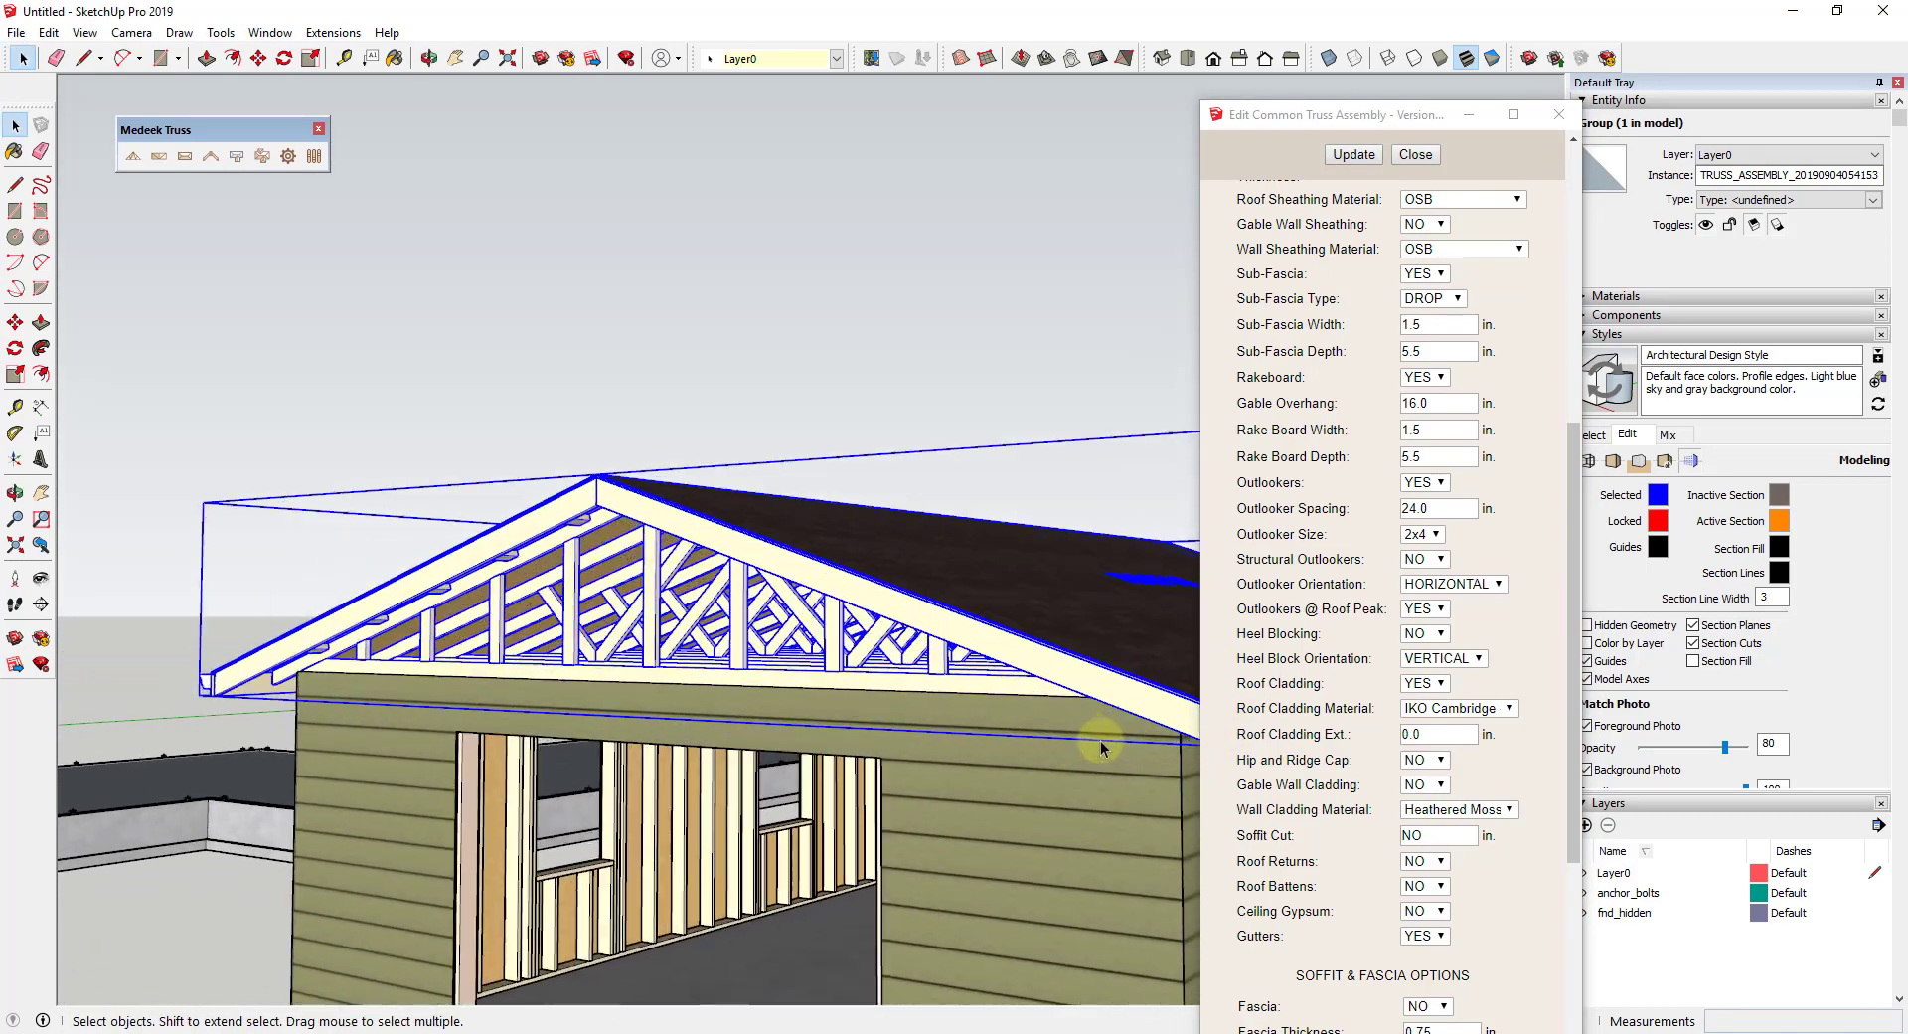
scroll(521, 564, up, 3)
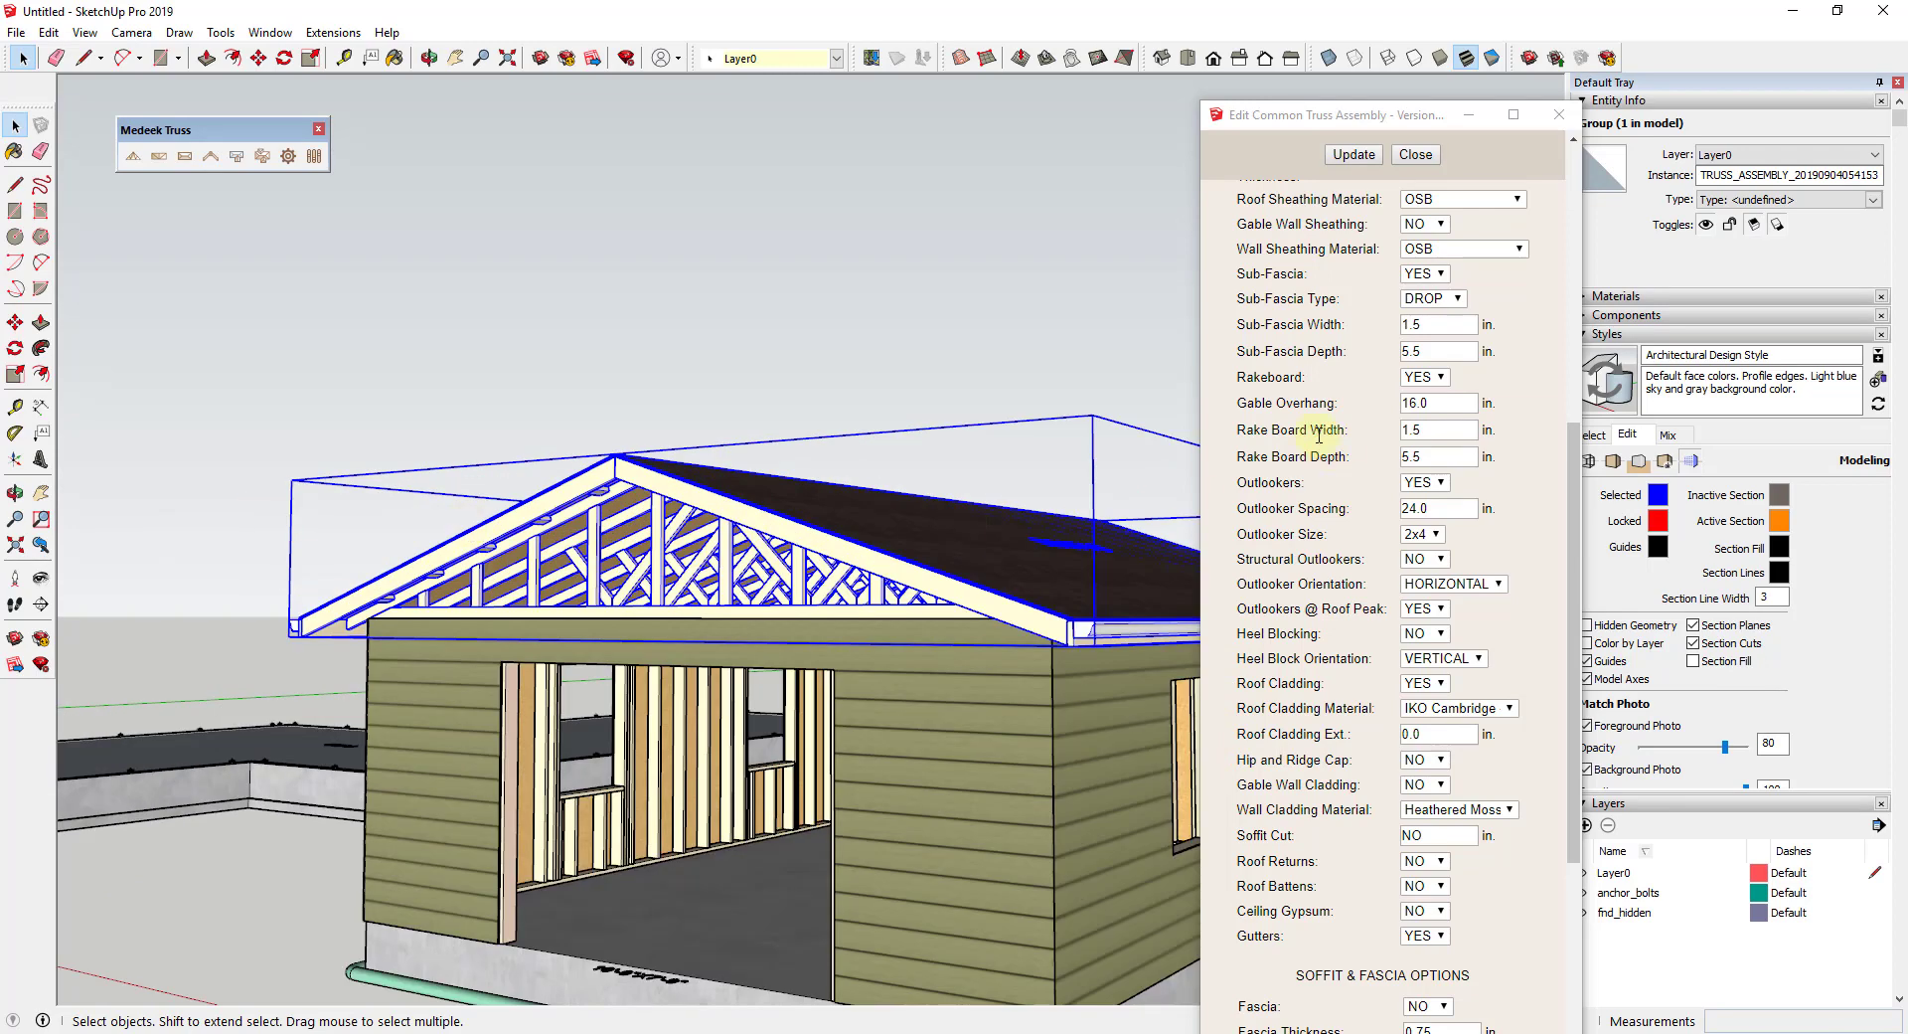
scroll(1381, 447, up, 10)
click(1446, 270)
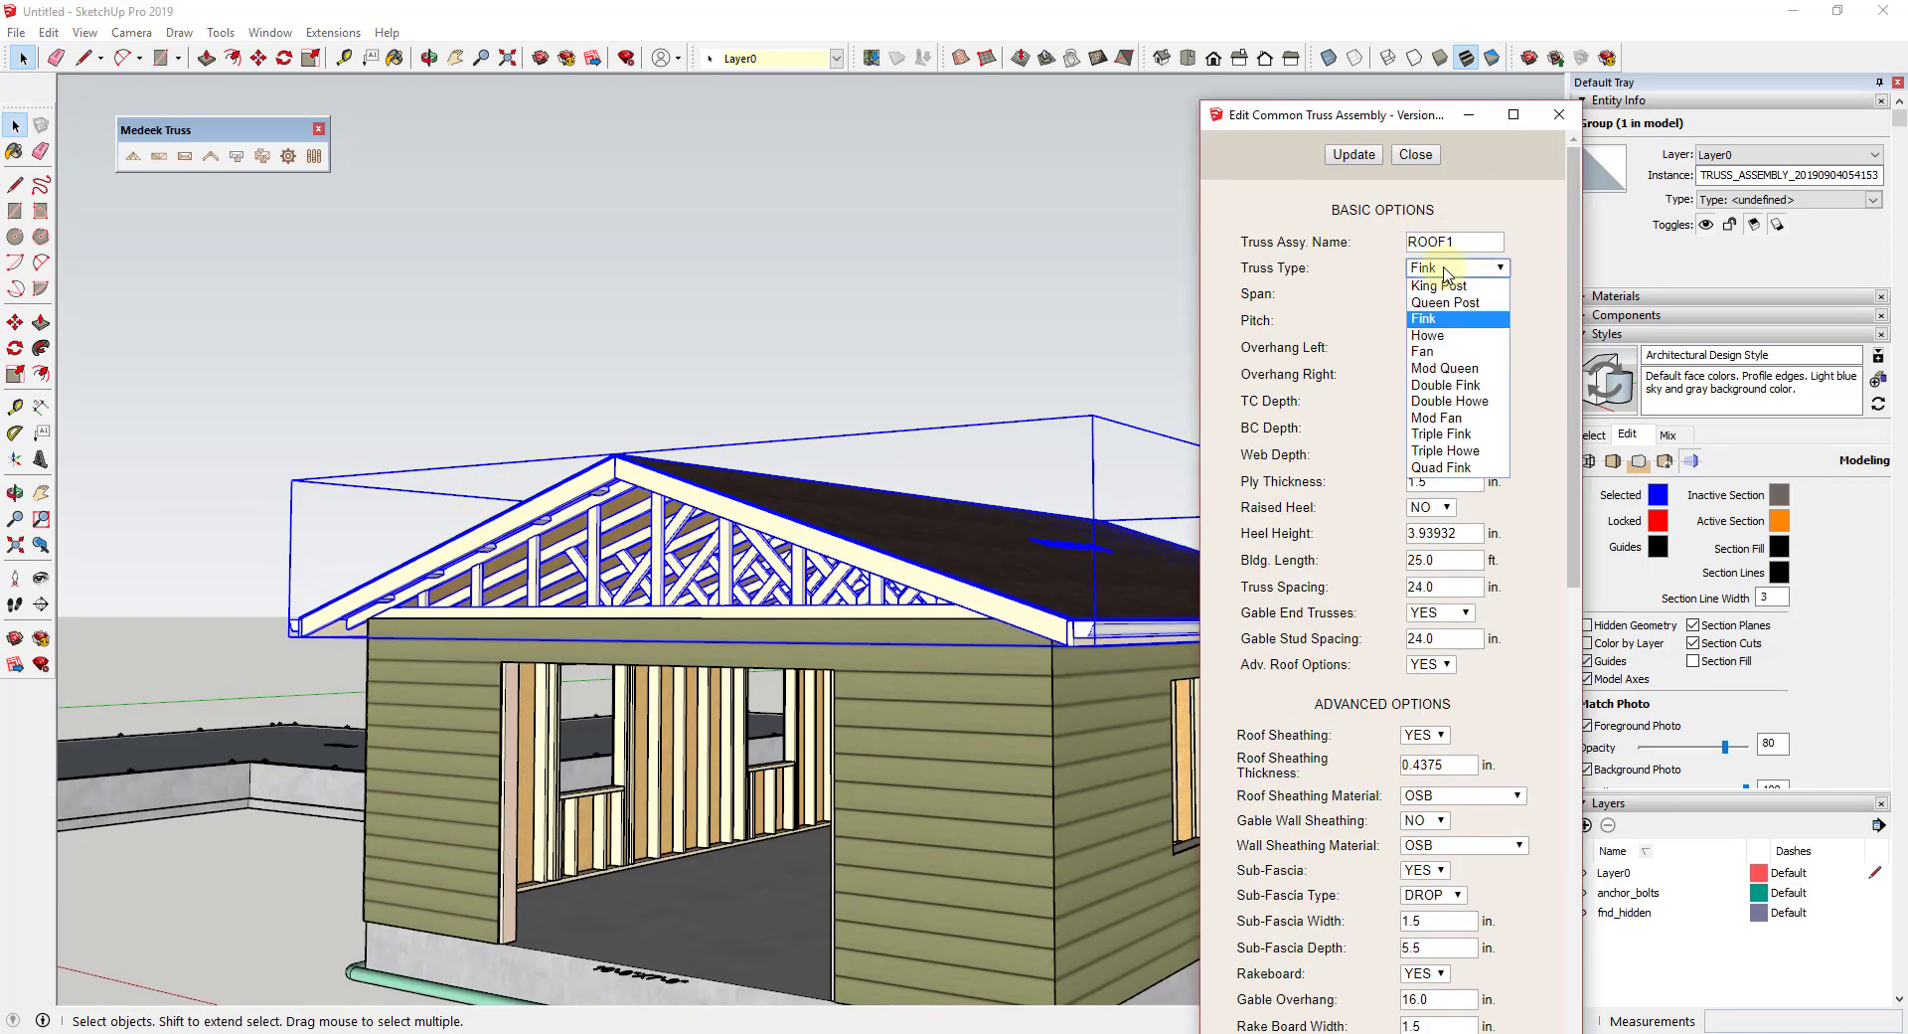
click(1445, 384)
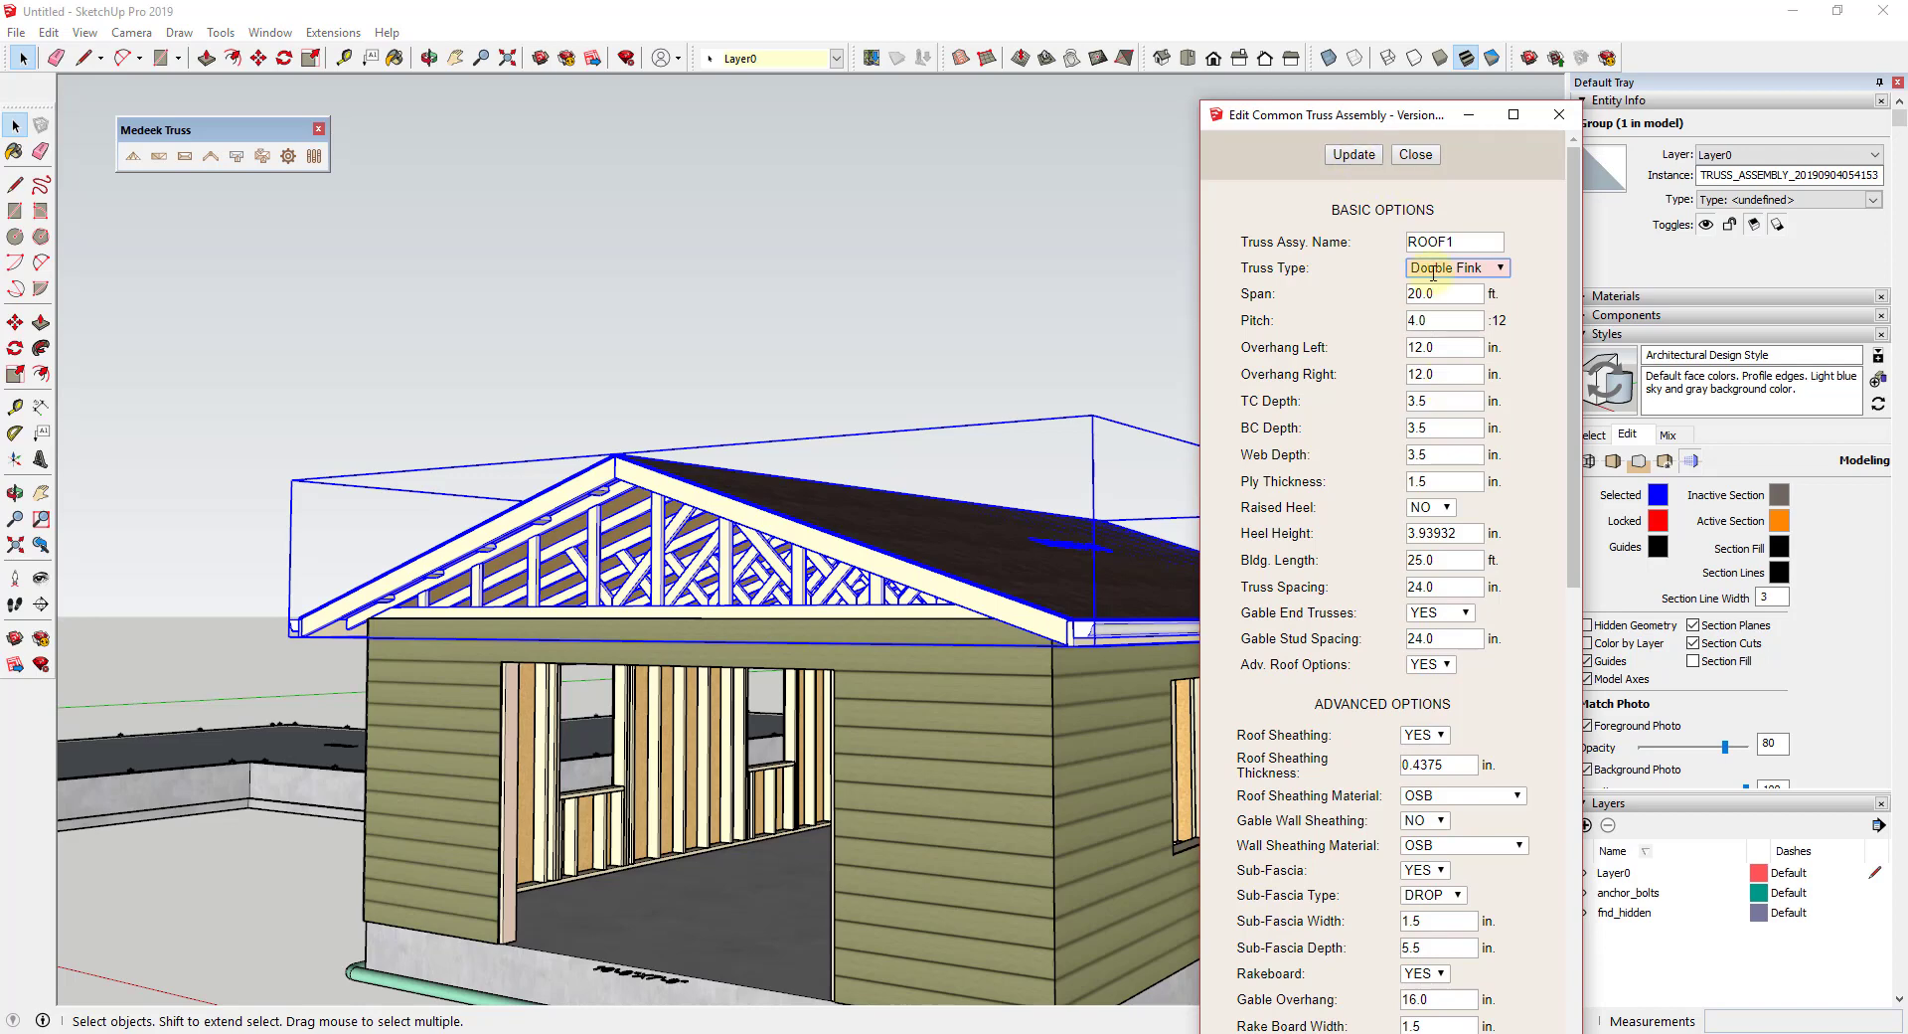
click(1354, 155)
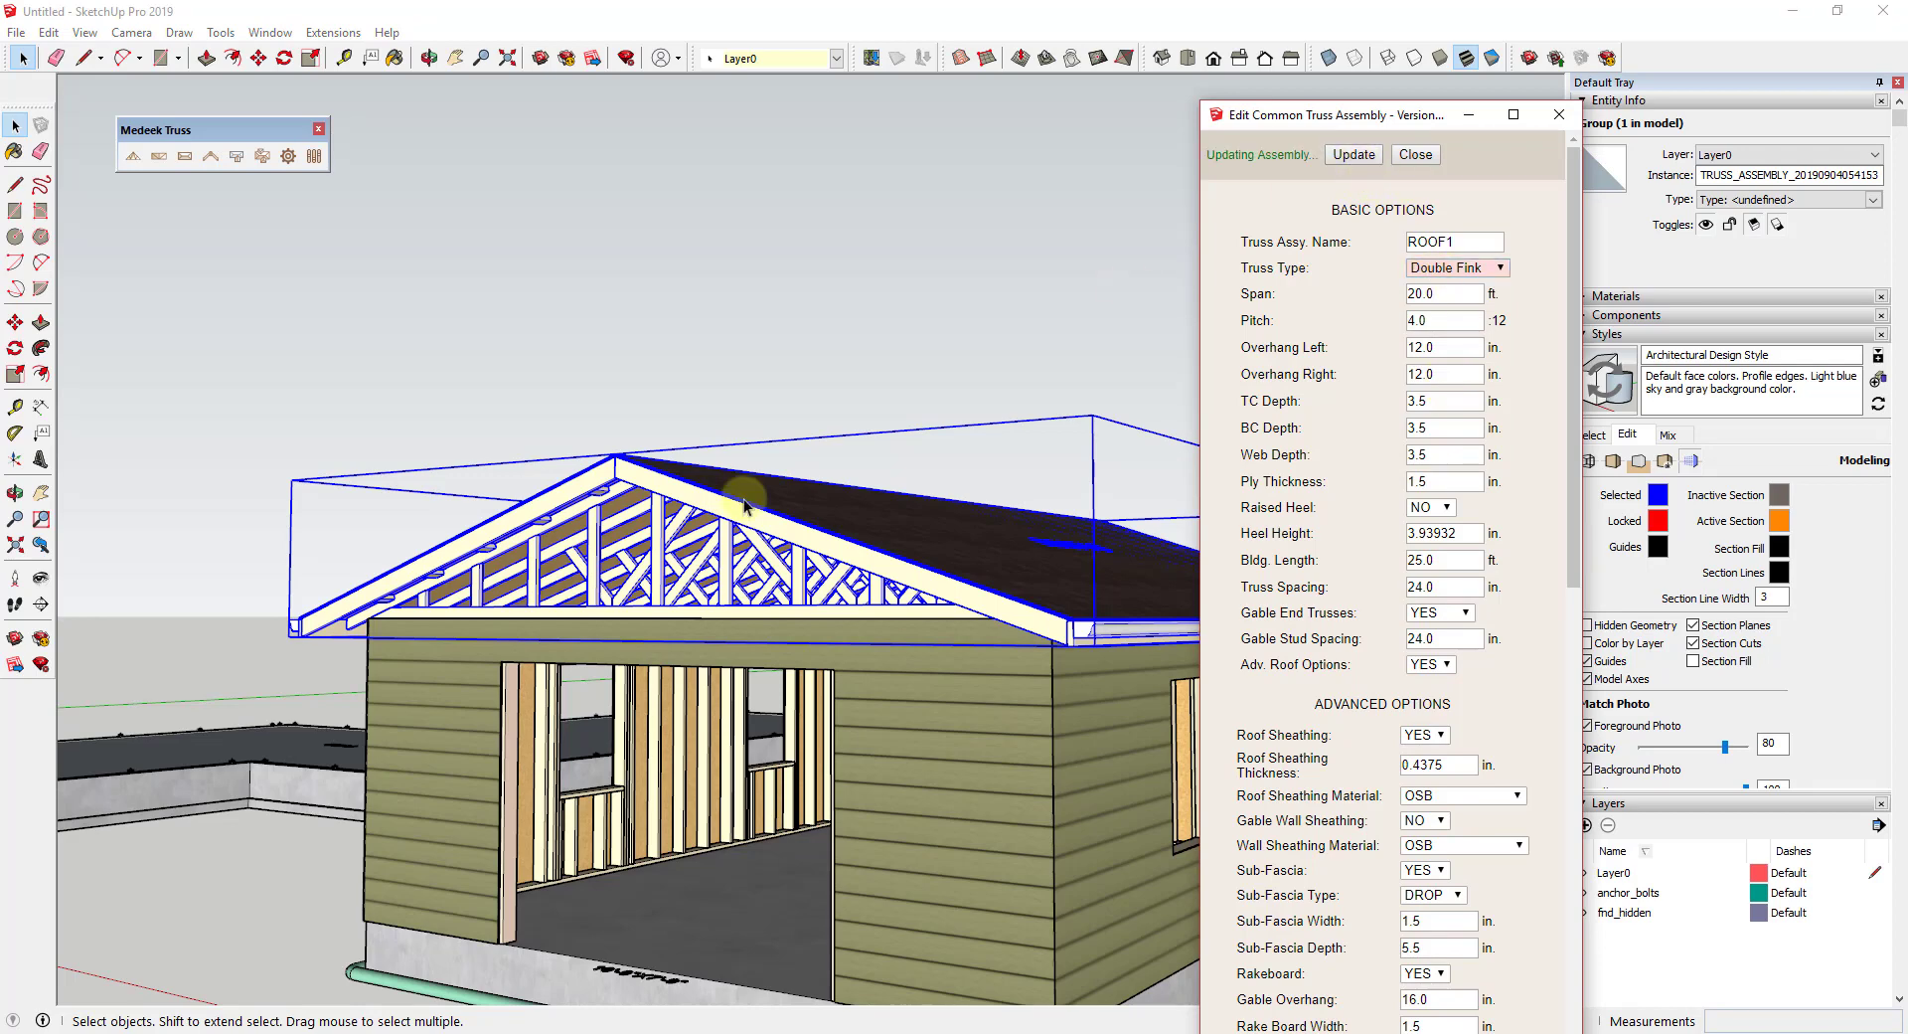
Step: Examine the updated Double Fink trusses through the open gable end and garage door opening, and finish editing the truss assembly
middle_drag(669, 608, 818, 575)
scroll(852, 507, up, 3)
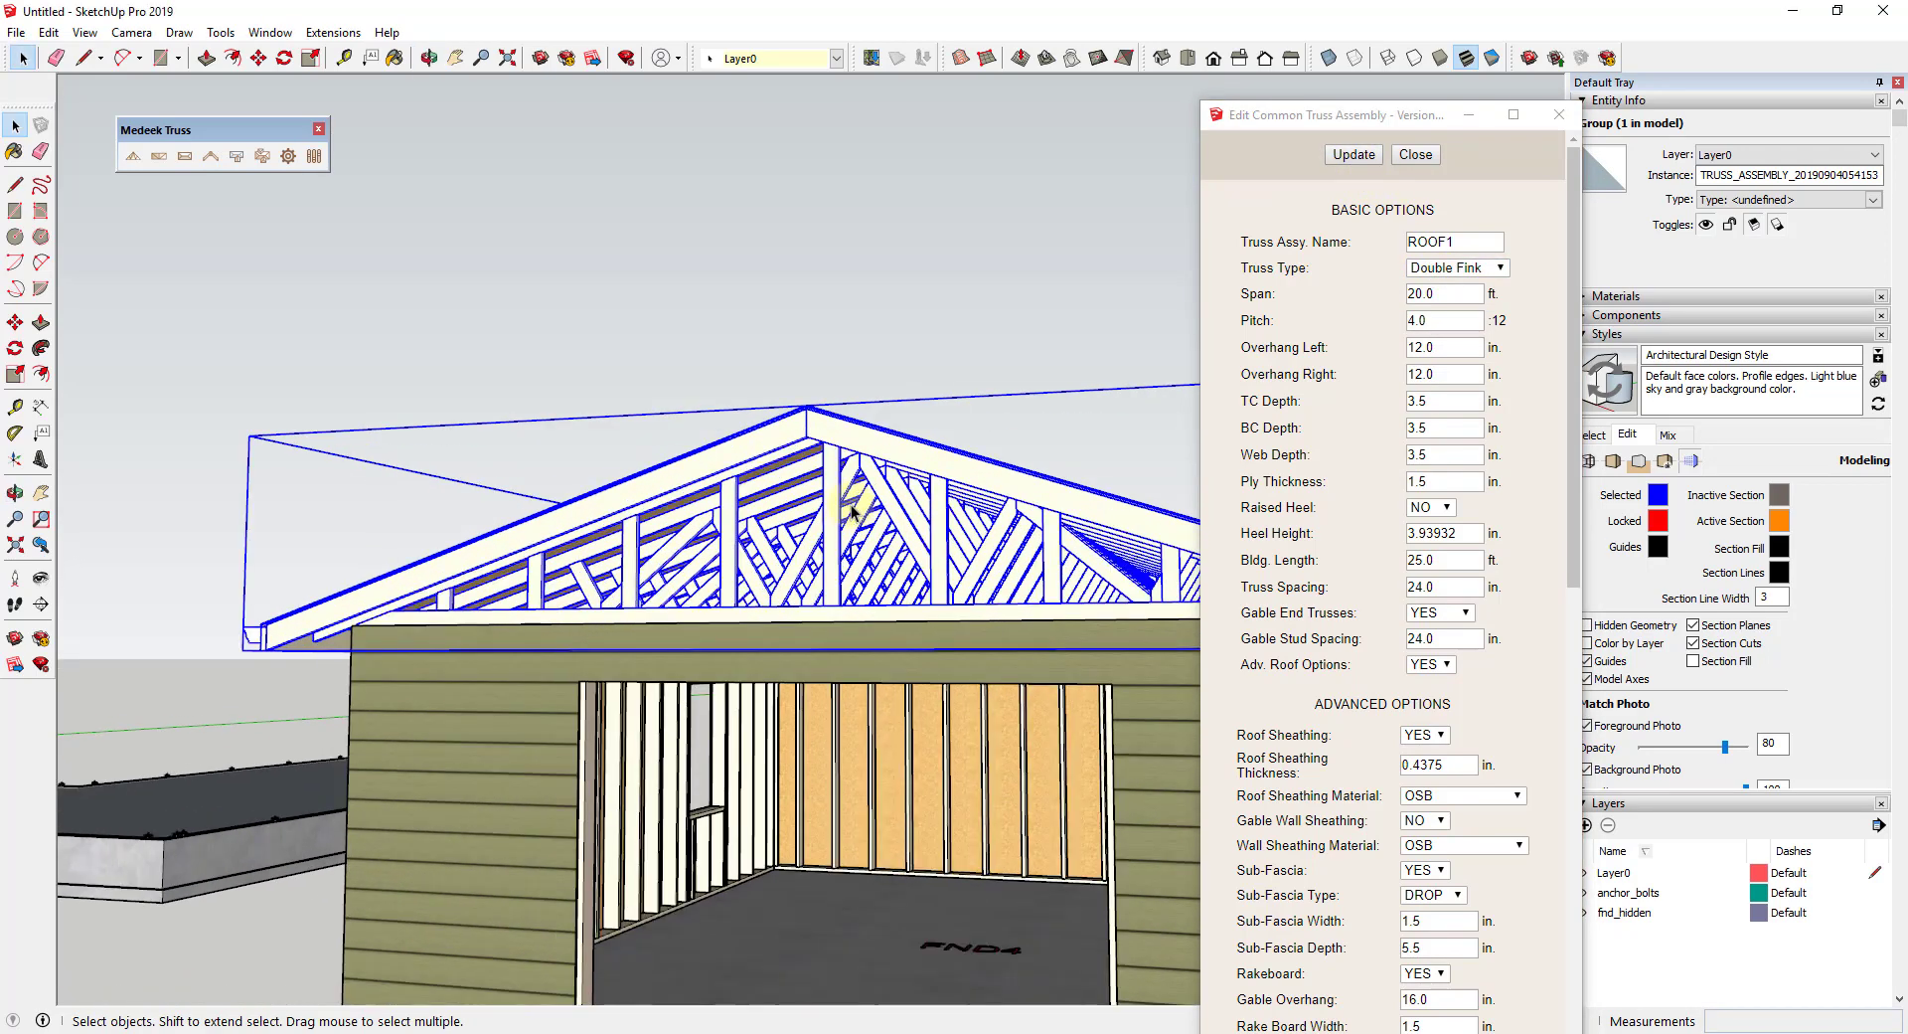
middle_drag(1061, 544, 1115, 651)
scroll(881, 641, down, 6)
scroll(1161, 652, up, 3)
scroll(1064, 666, up, 2)
scroll(1103, 656, up, 3)
click(1559, 114)
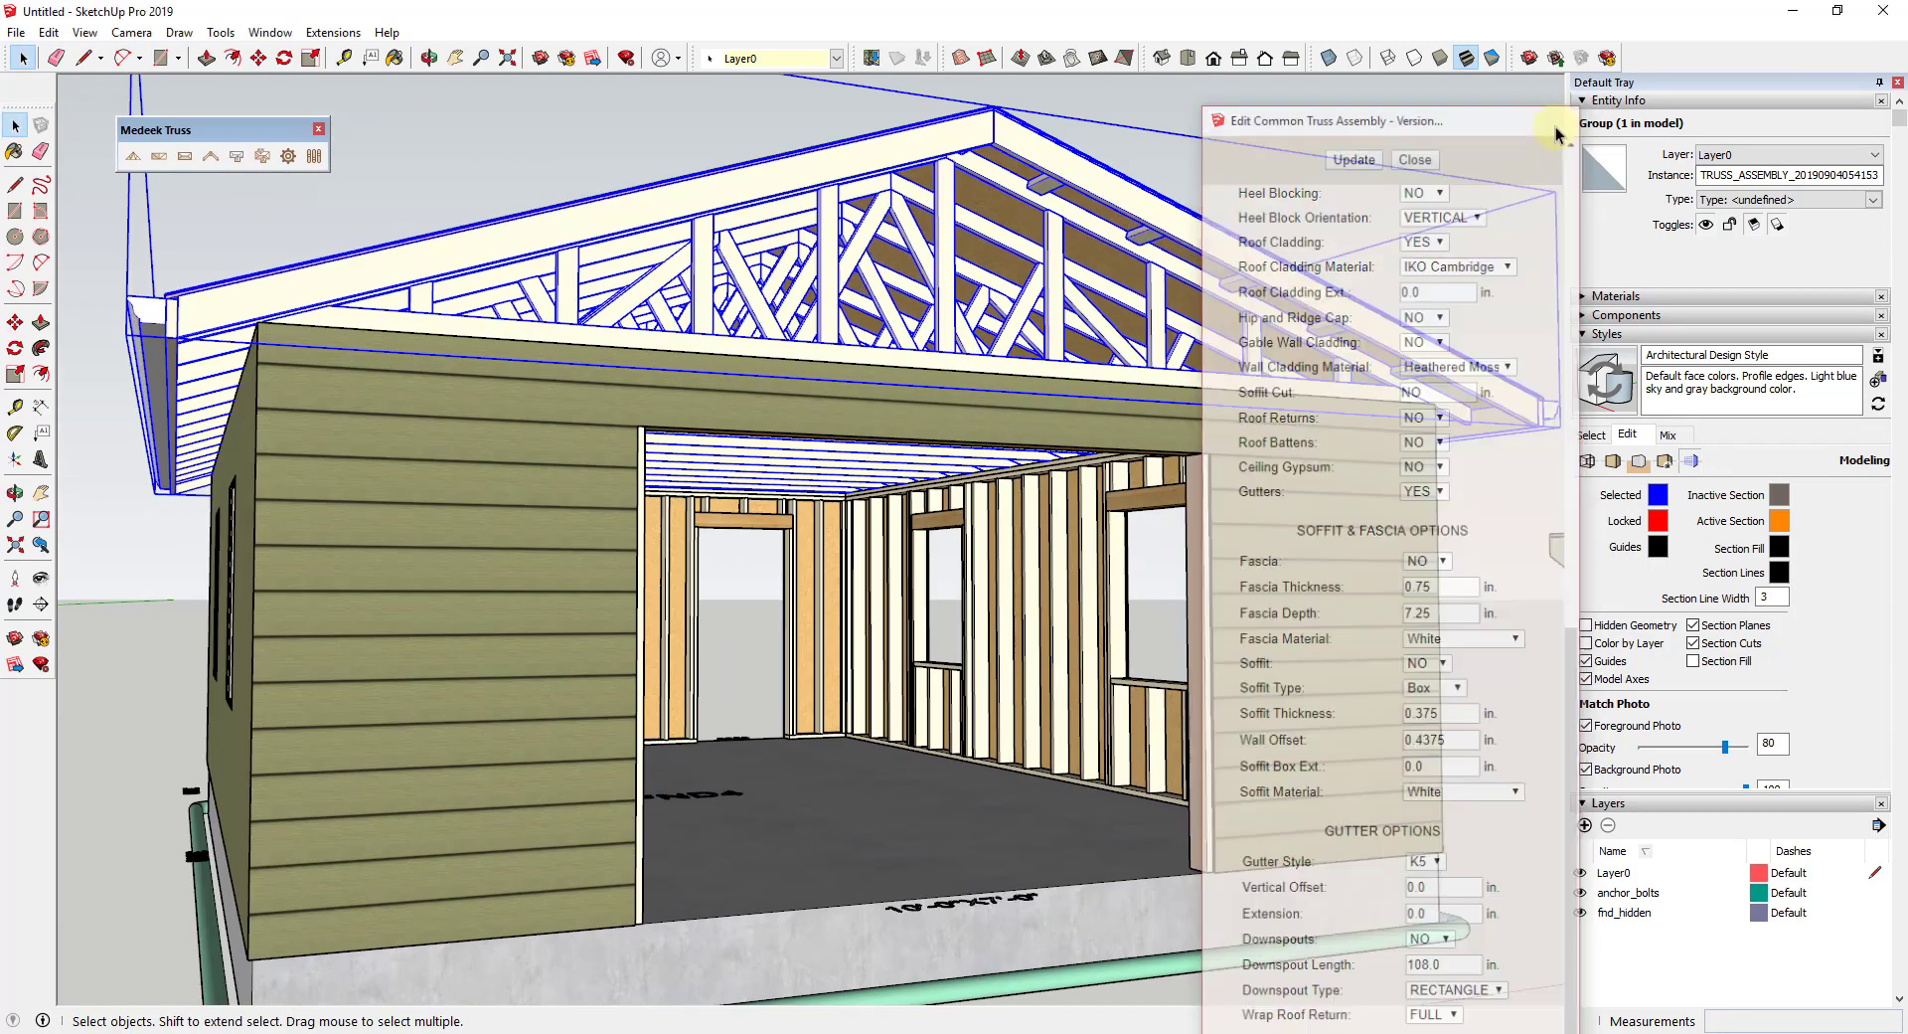
Step: Show the Medeek Electrical toolbar and place it beside the Medeek Truss toolbar
right_click(1725, 68)
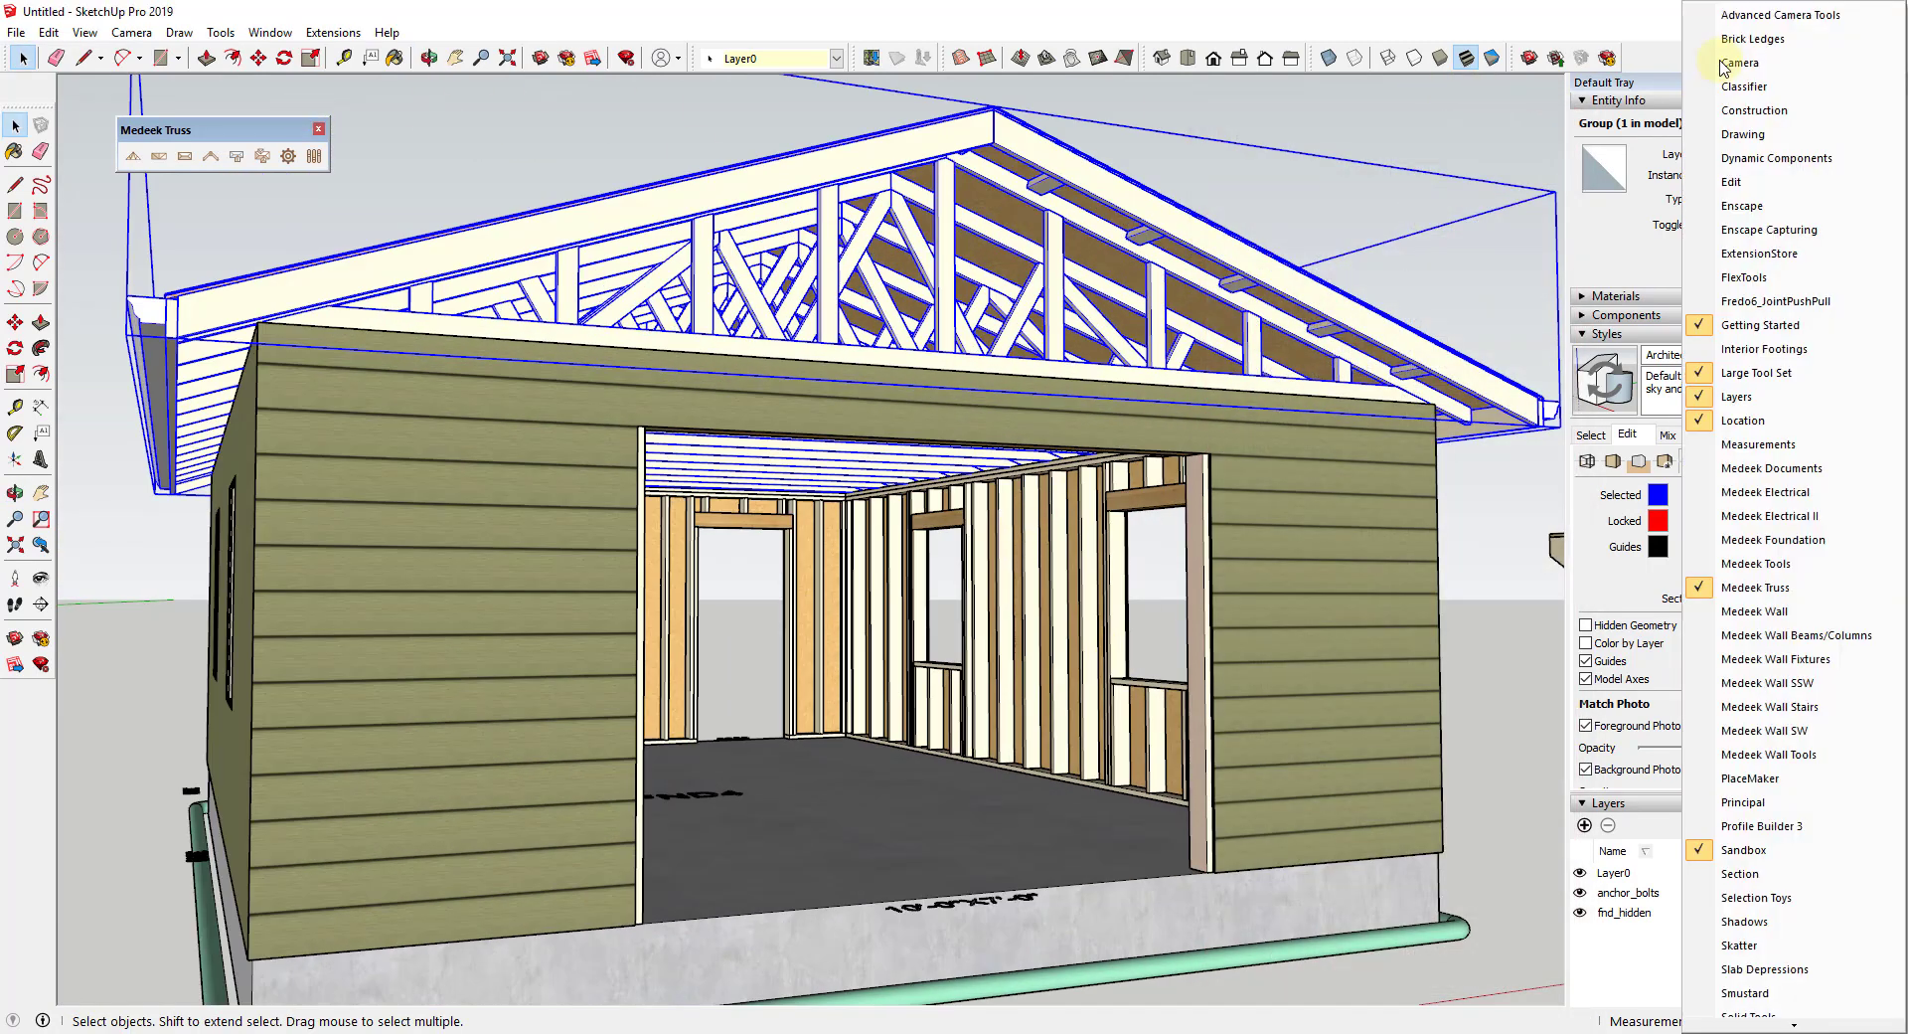
click(1761, 492)
drag(835, 92, 497, 139)
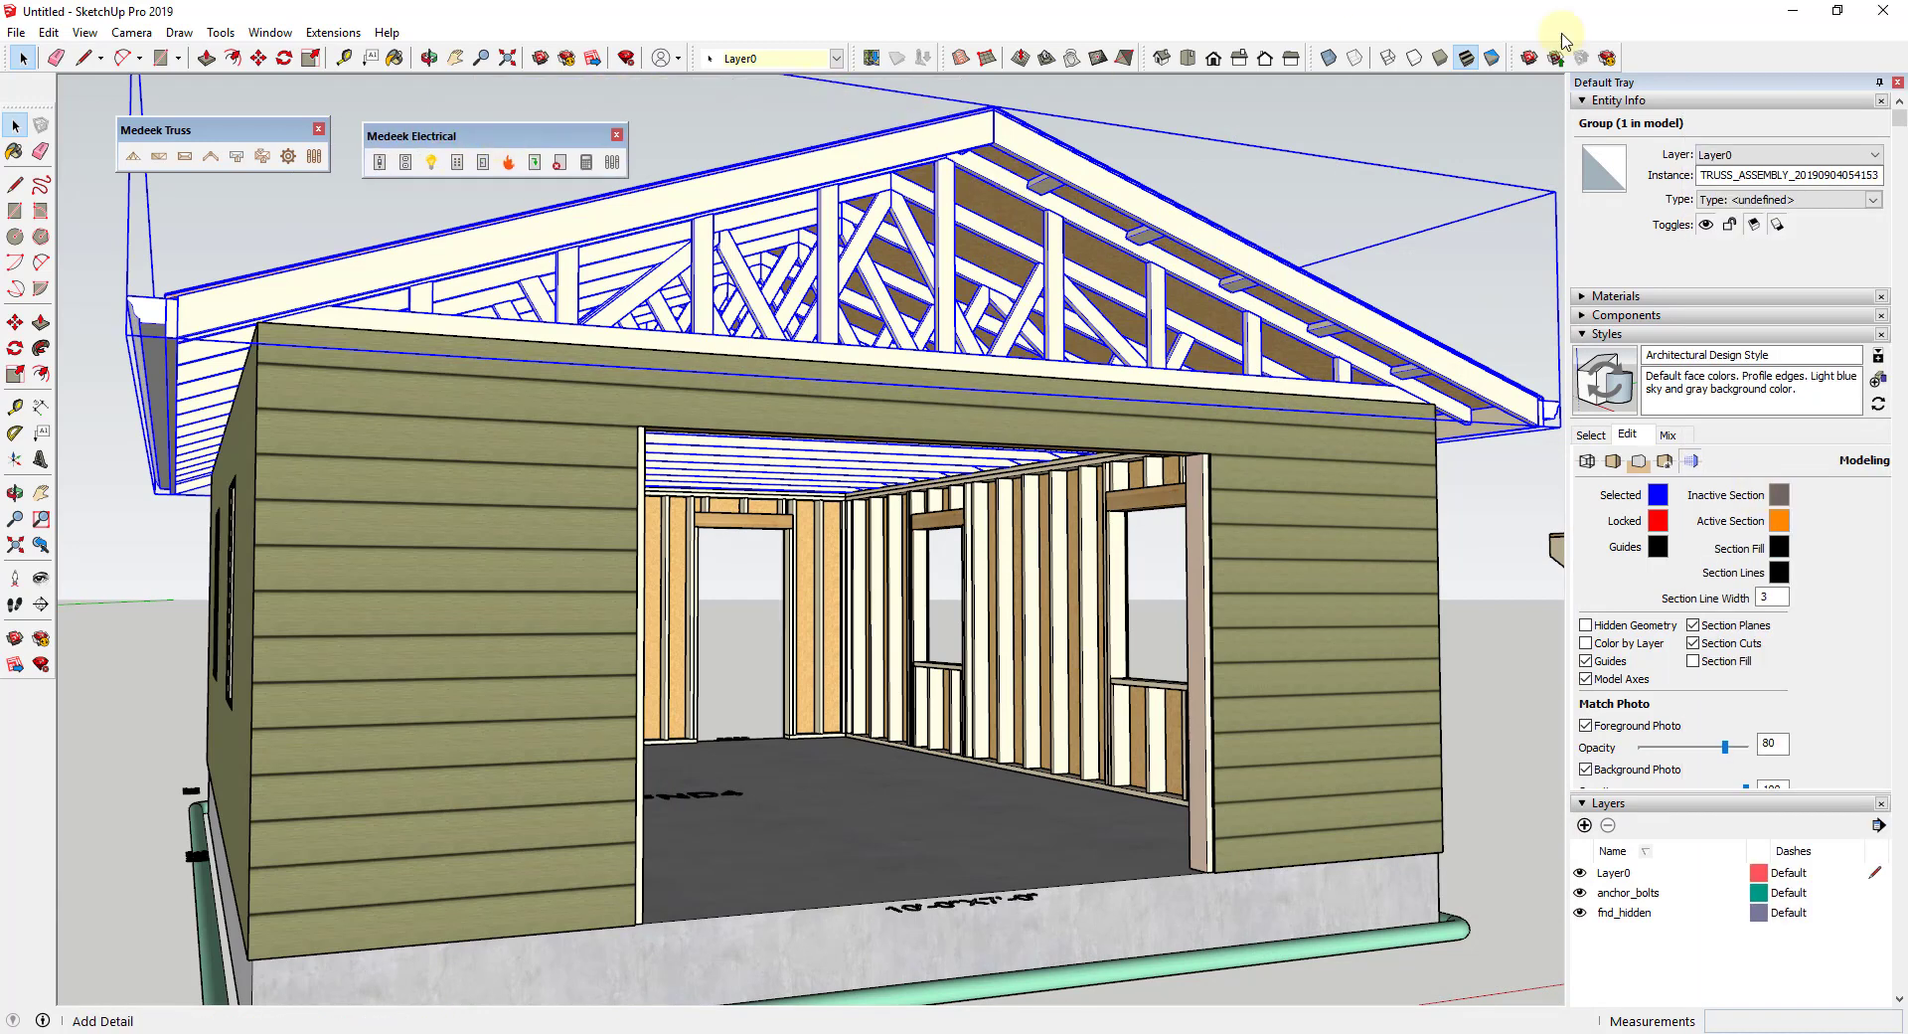
Step: Place a standard single-pole switch at 48 in. height on a stud between the two windows of the garage side wall
click(379, 162)
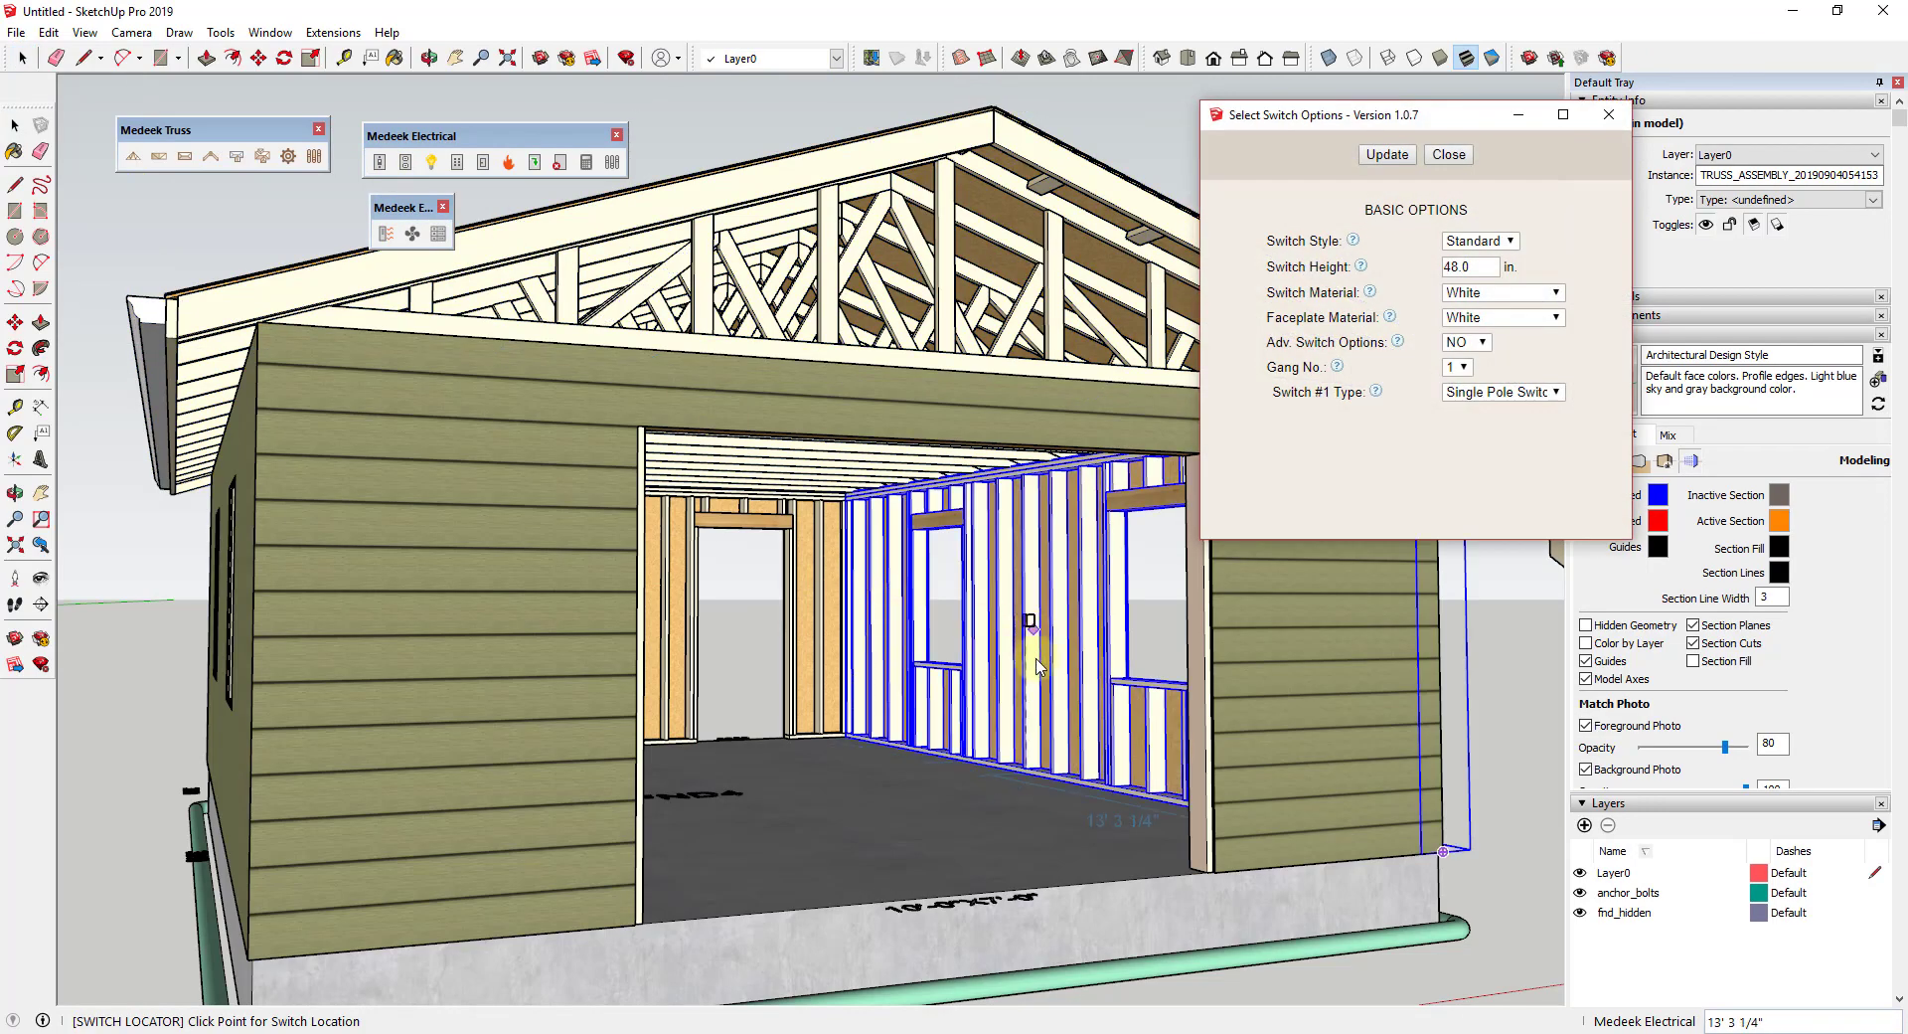
scroll(1028, 616, up, 6)
middle_drag(1035, 557, 1207, 608)
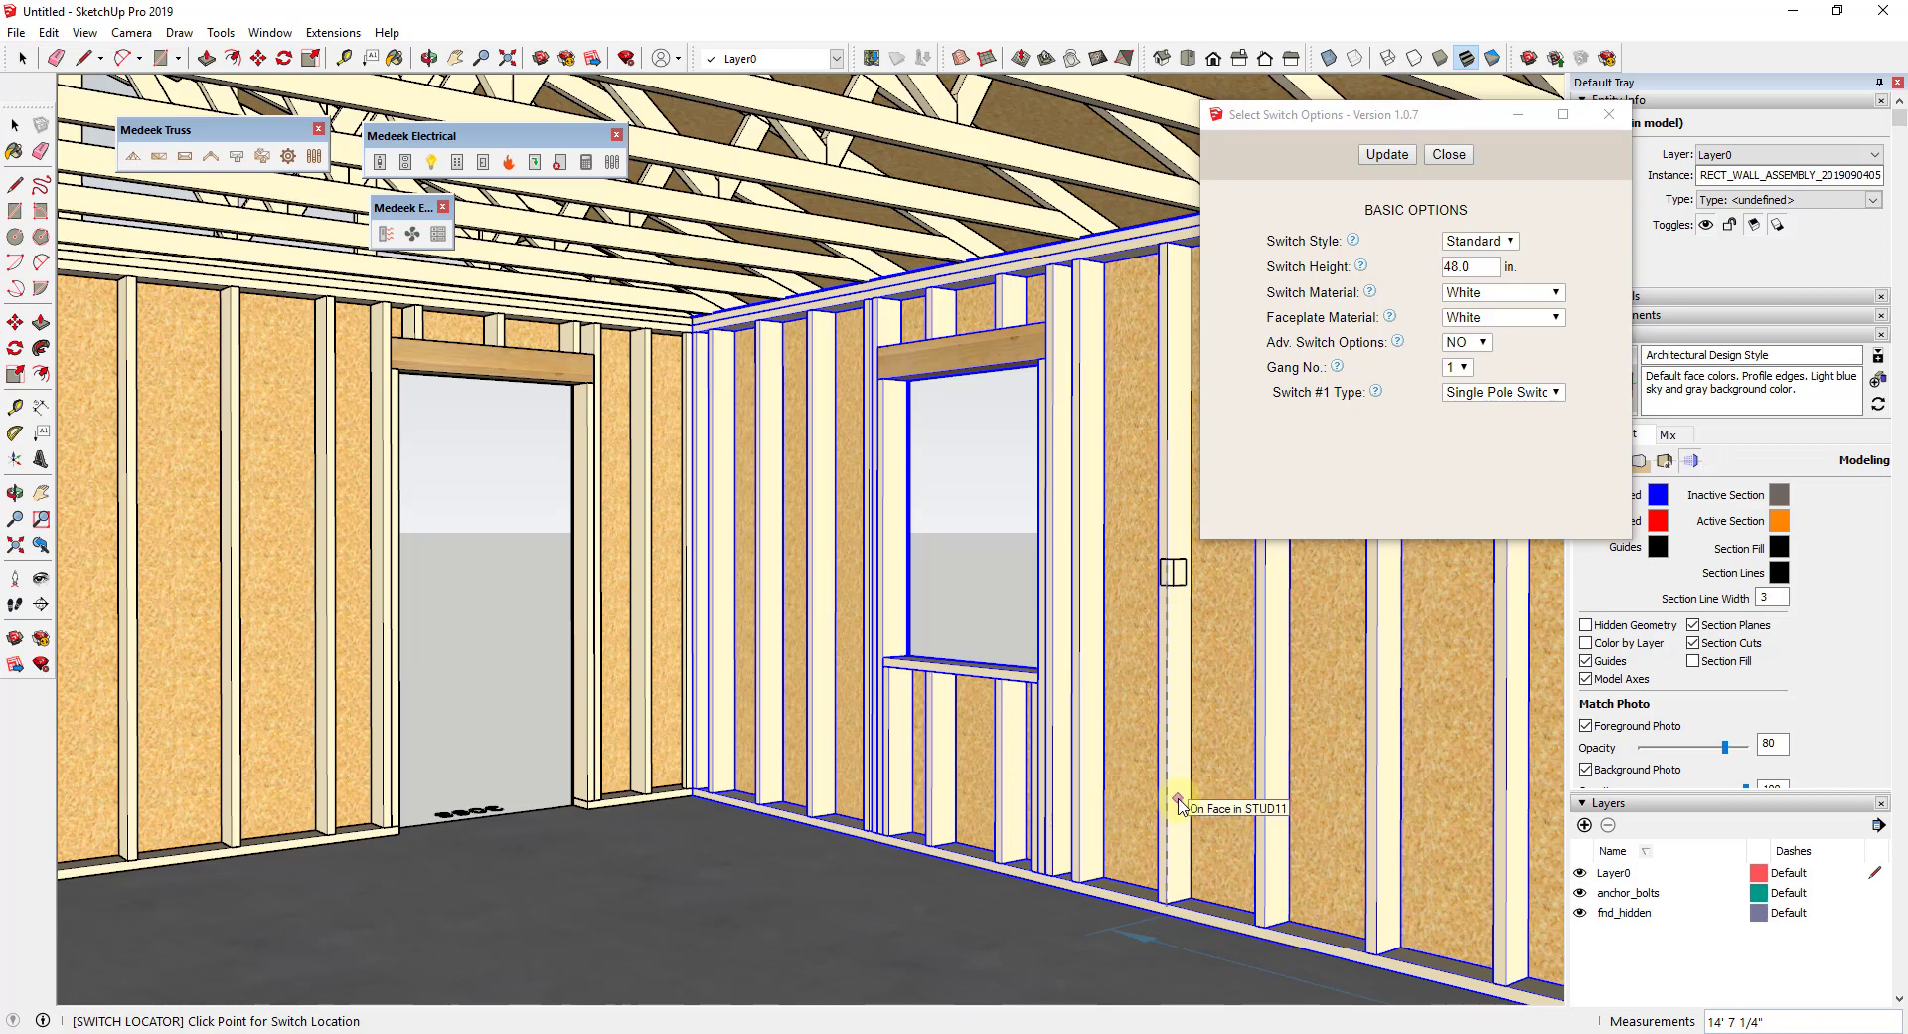
click(1181, 801)
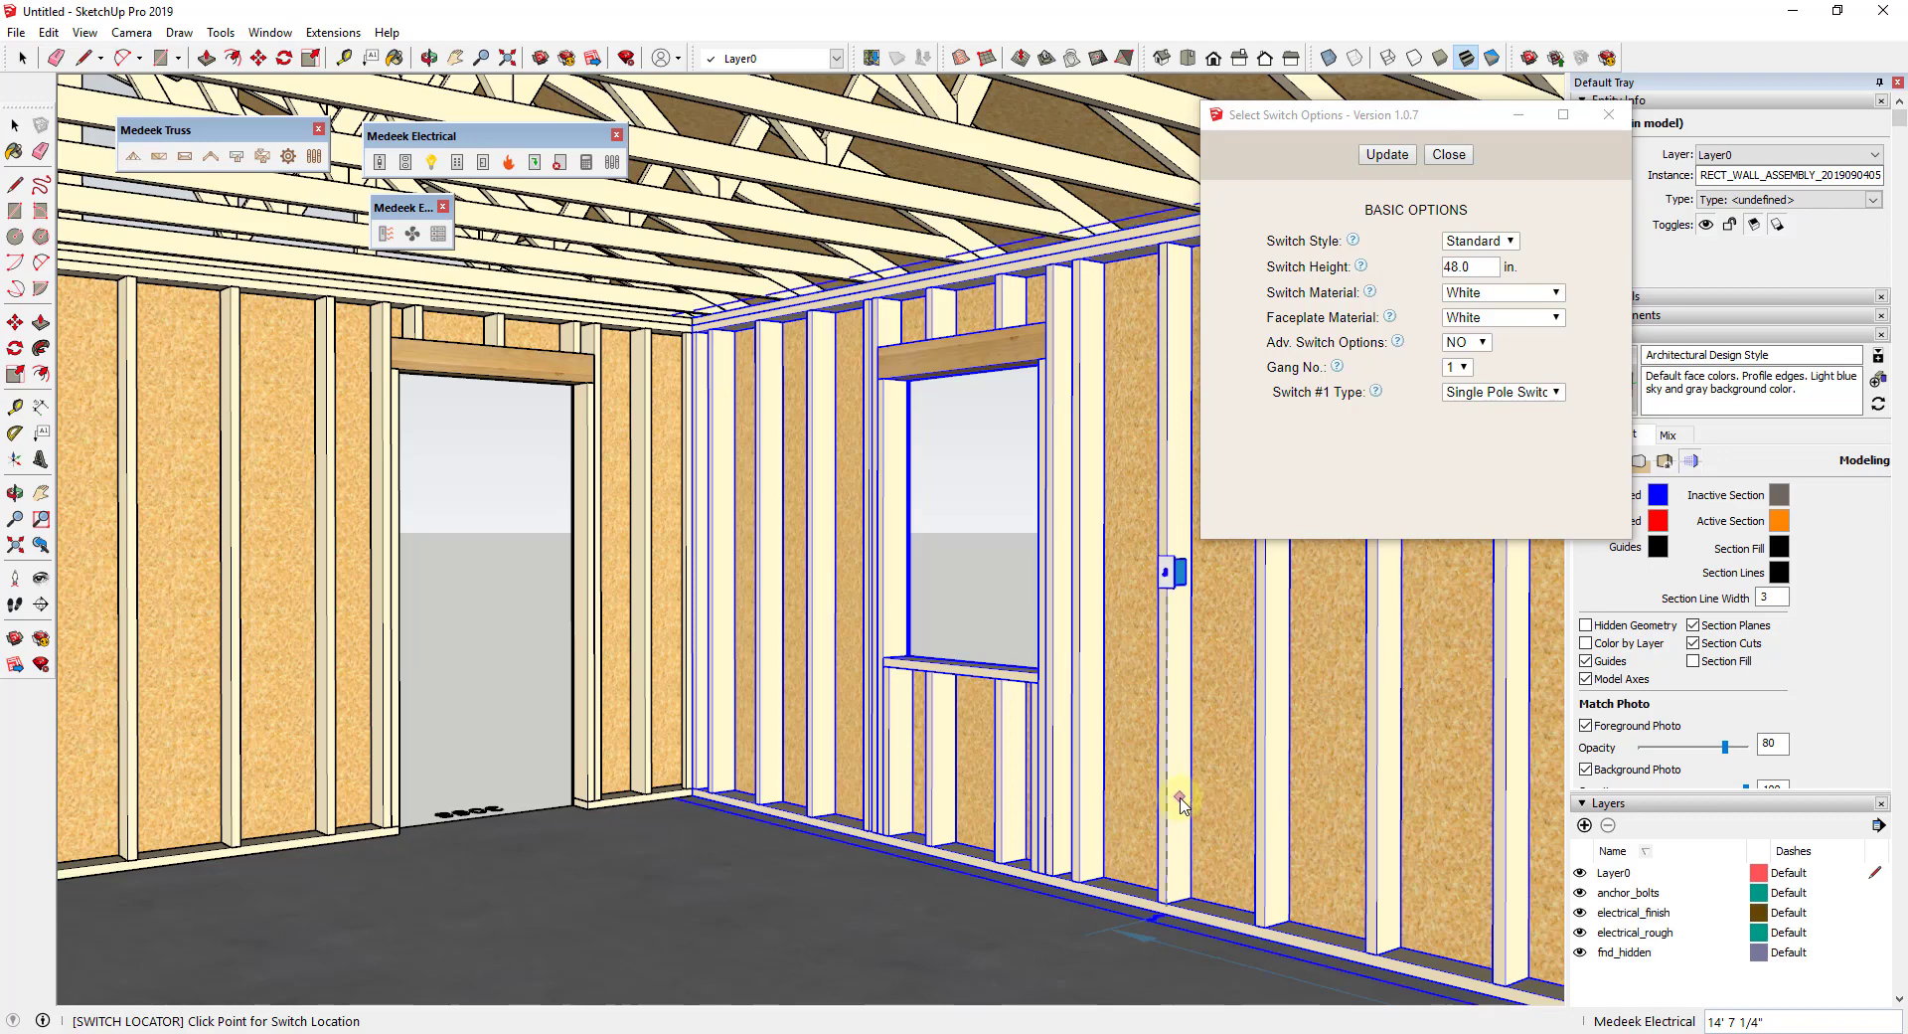
Step: Place a standard 15 A duplex receptacle at 14 in. height on the same stud, directly below the switch
click(405, 162)
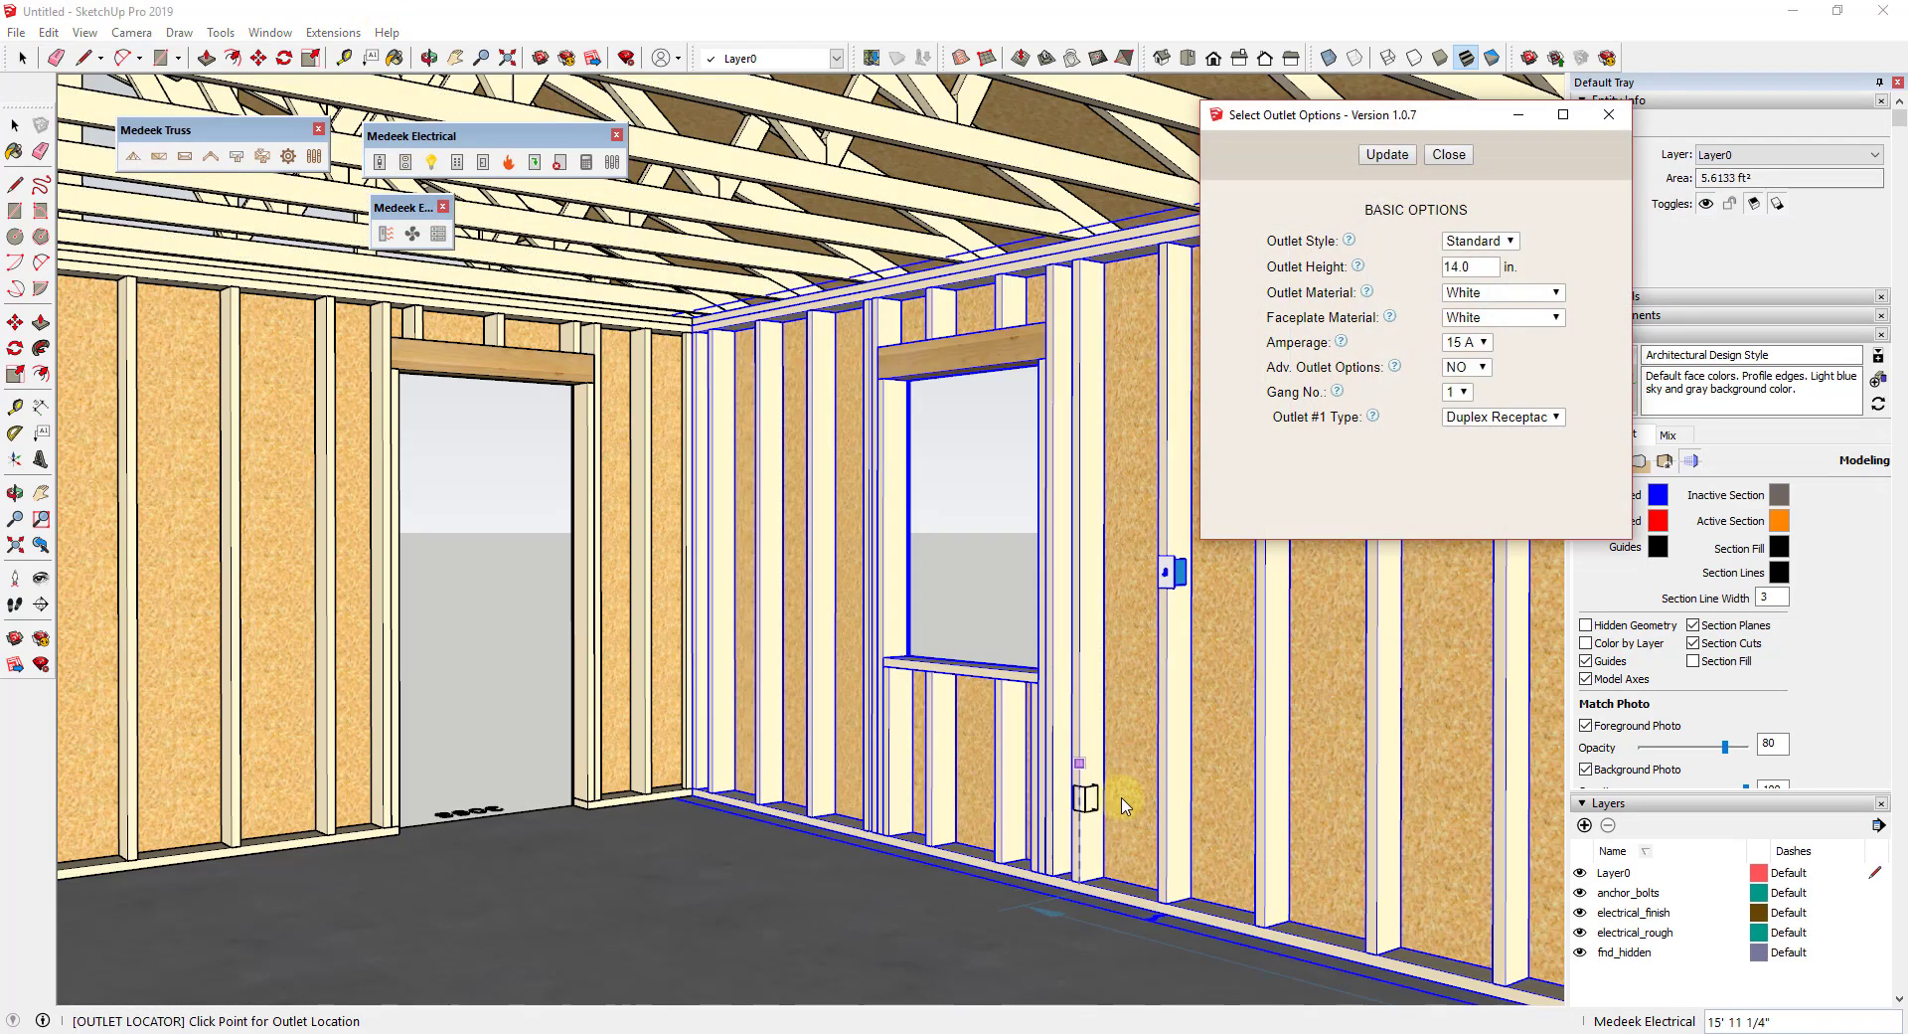
click(1181, 835)
scroll(1181, 835, up, 6)
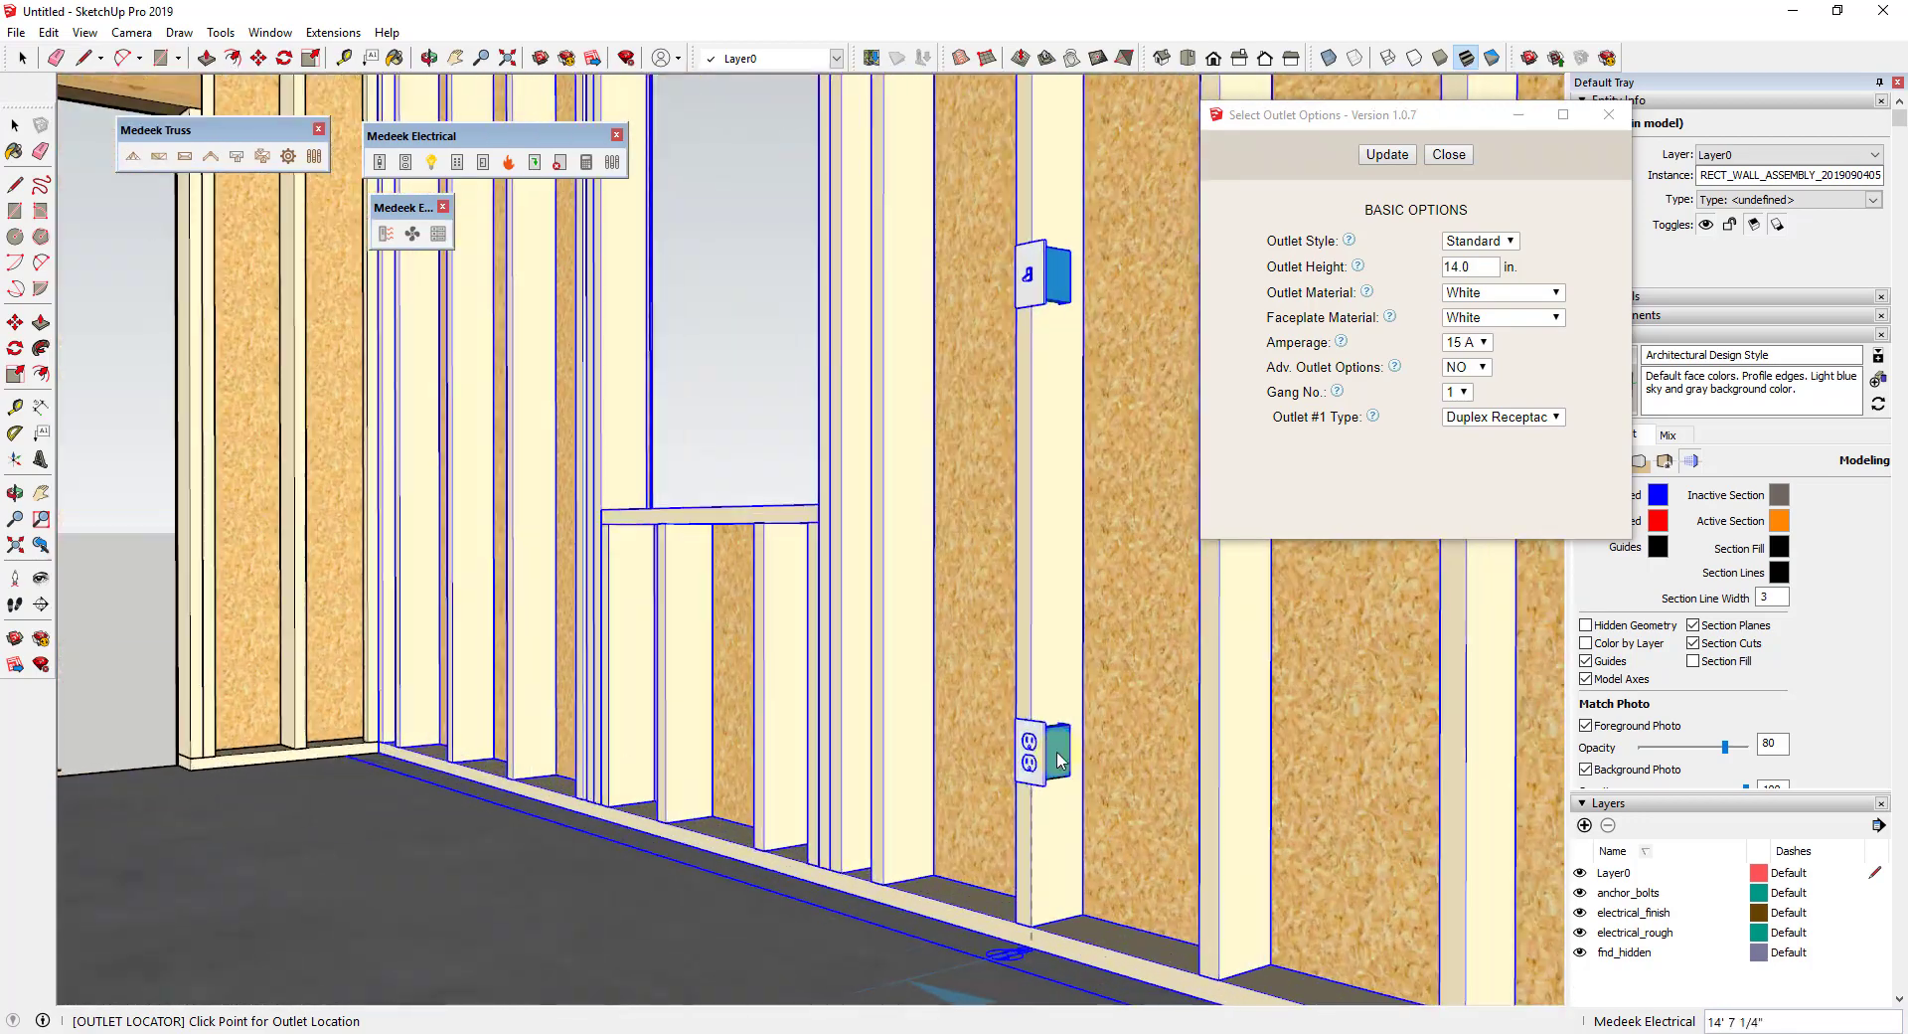
scroll(1059, 761, up, 6)
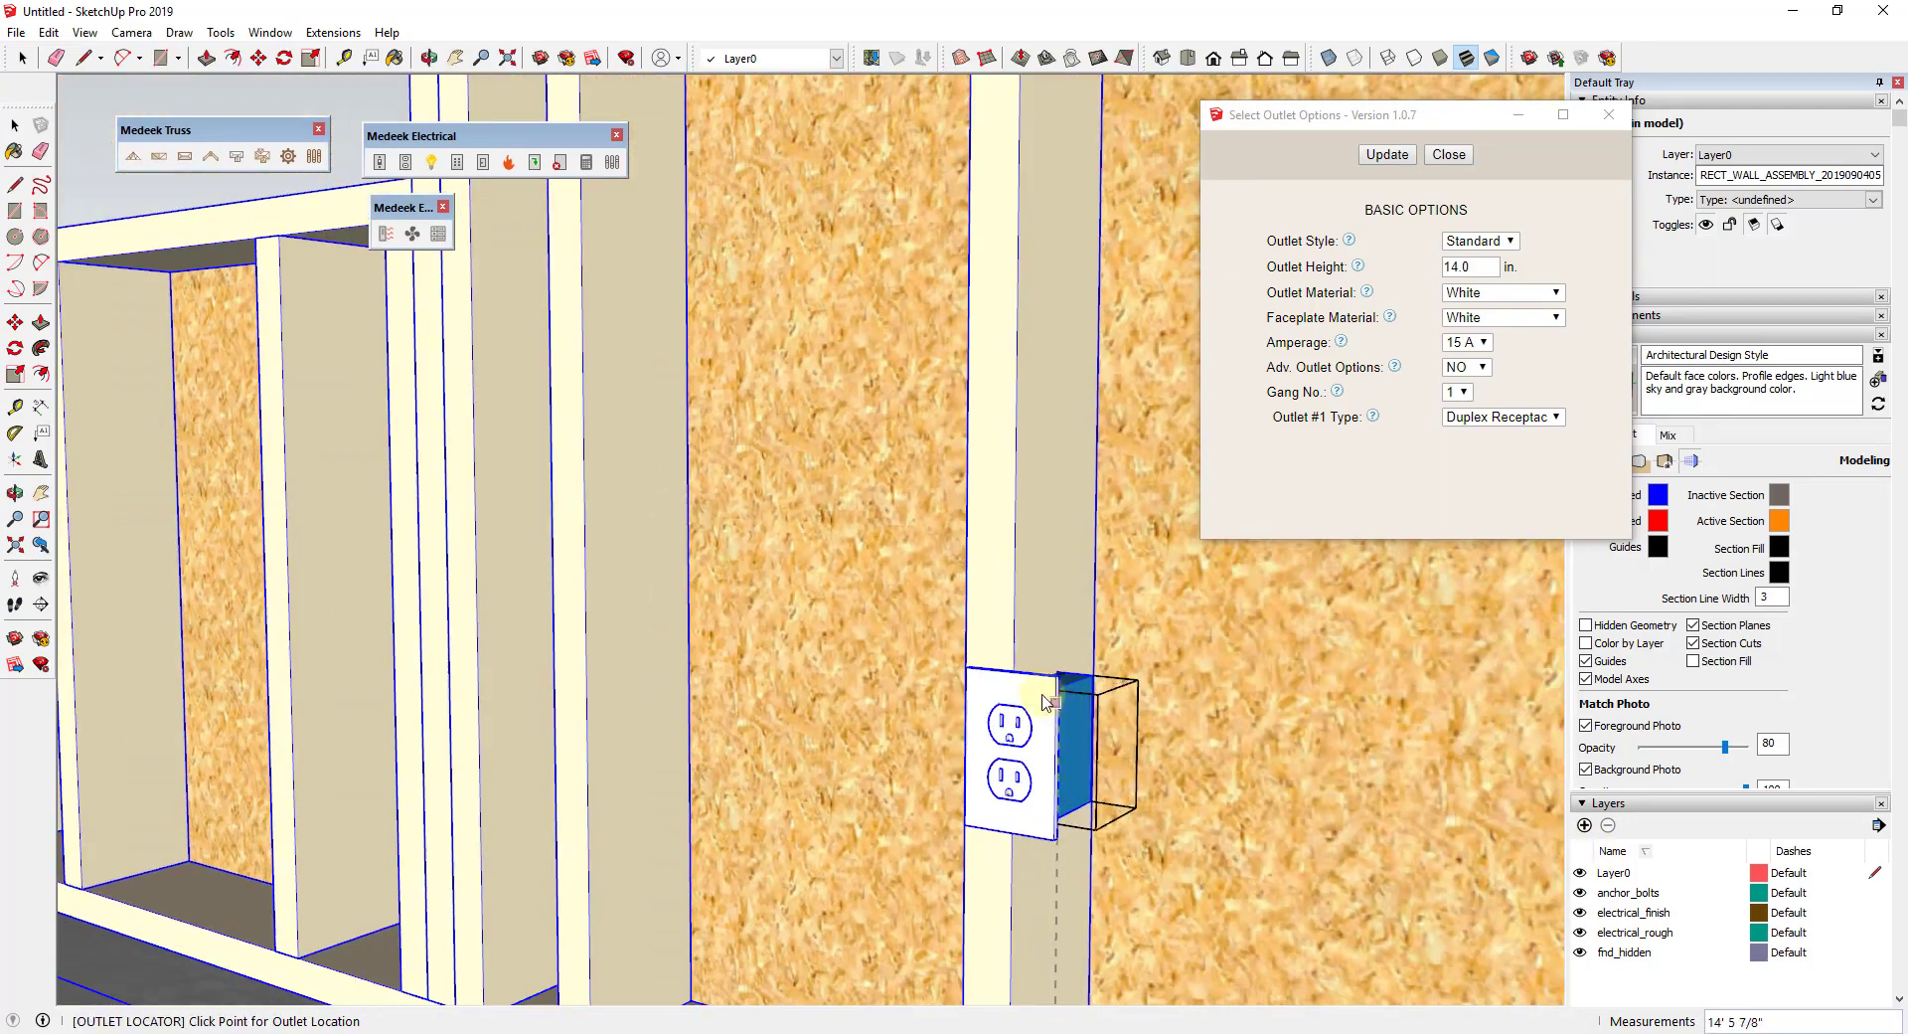
scroll(1048, 700, down, 10)
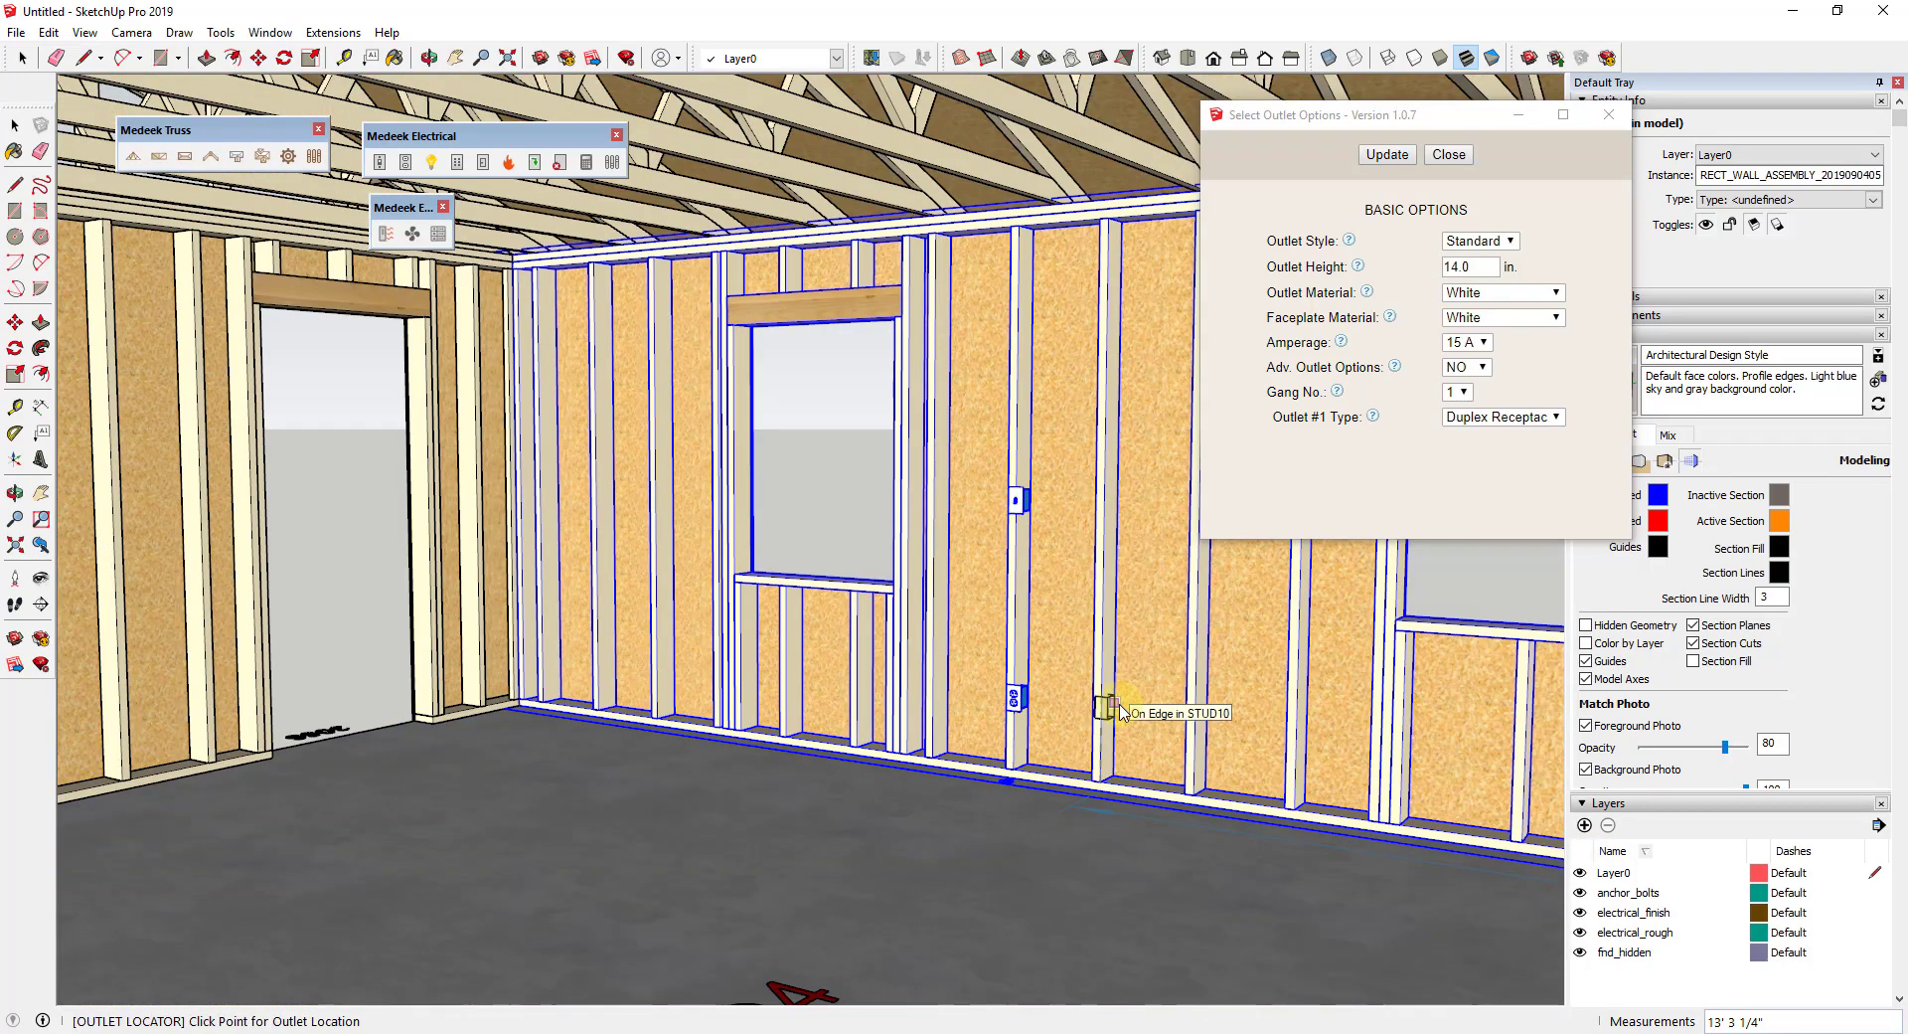
Step: Place a vertically oriented 200 A, 42-space Flush w/ Door electrical panel between the studs near the wall corner
scroll(994, 527, down, 3)
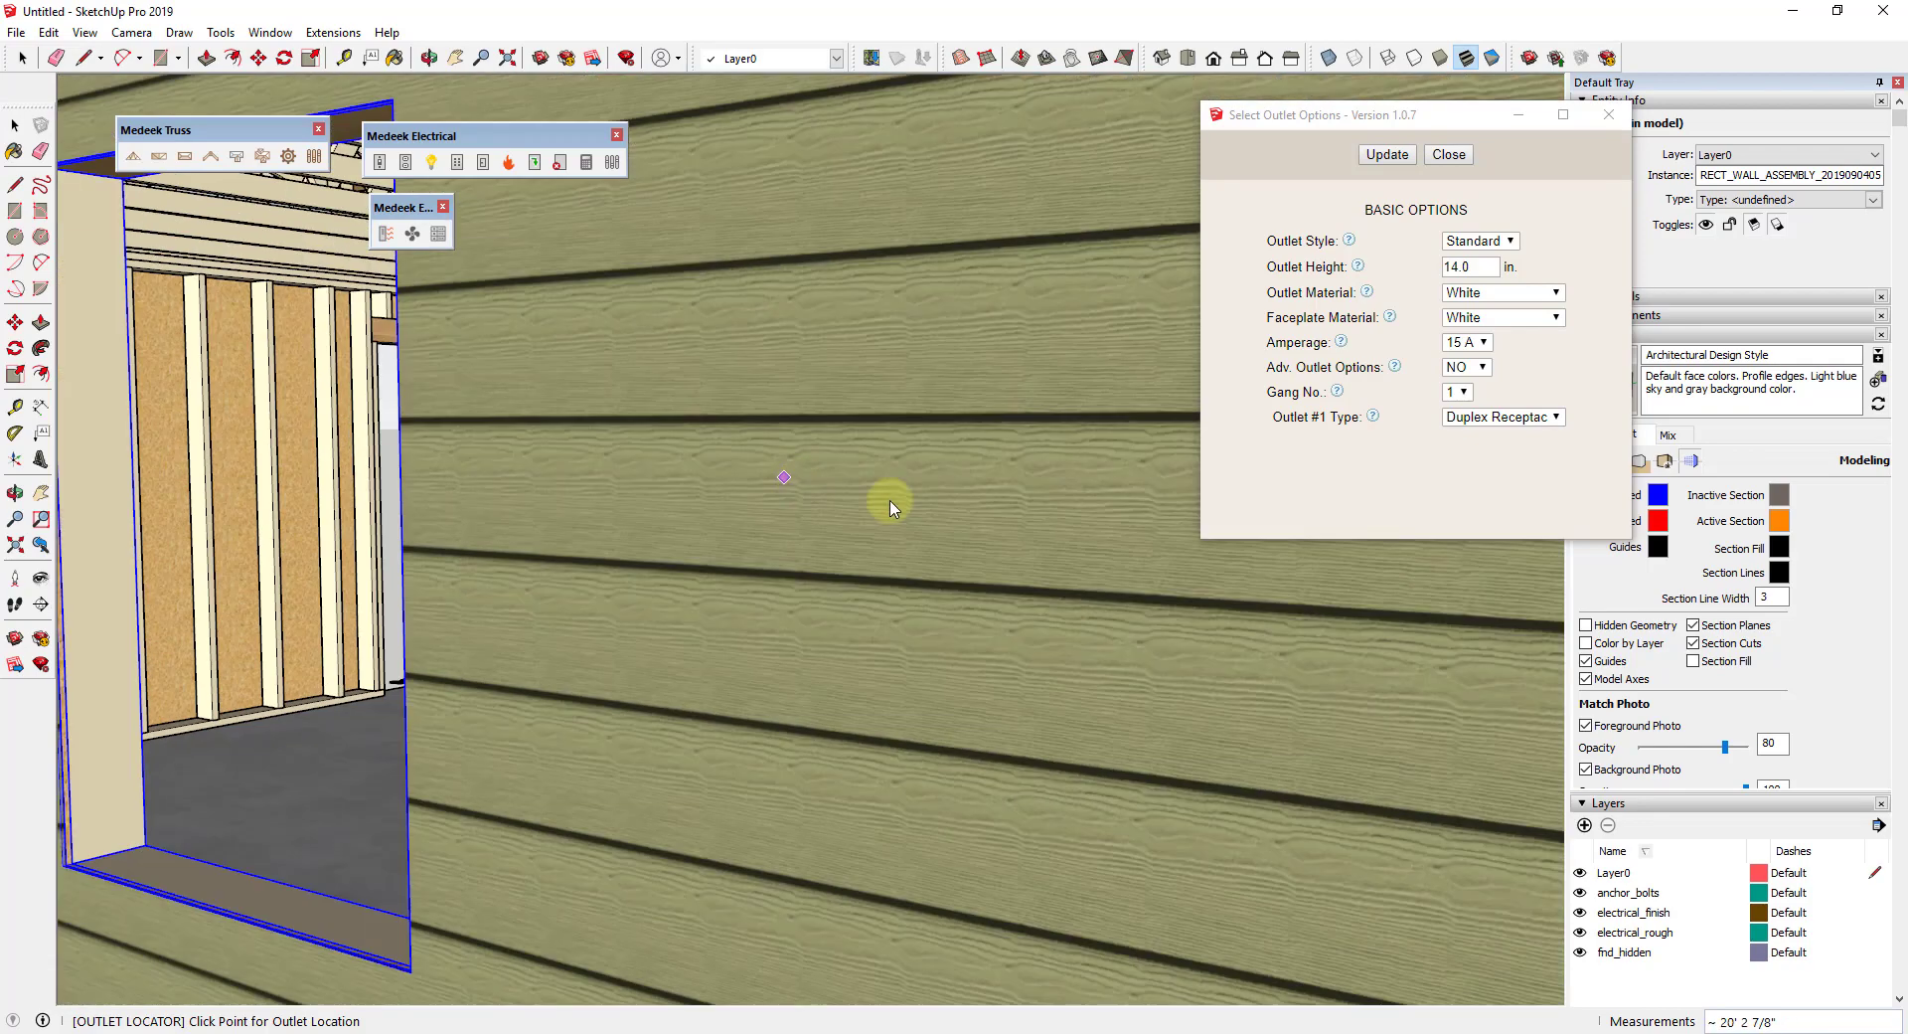
scroll(338, 382, up, 4)
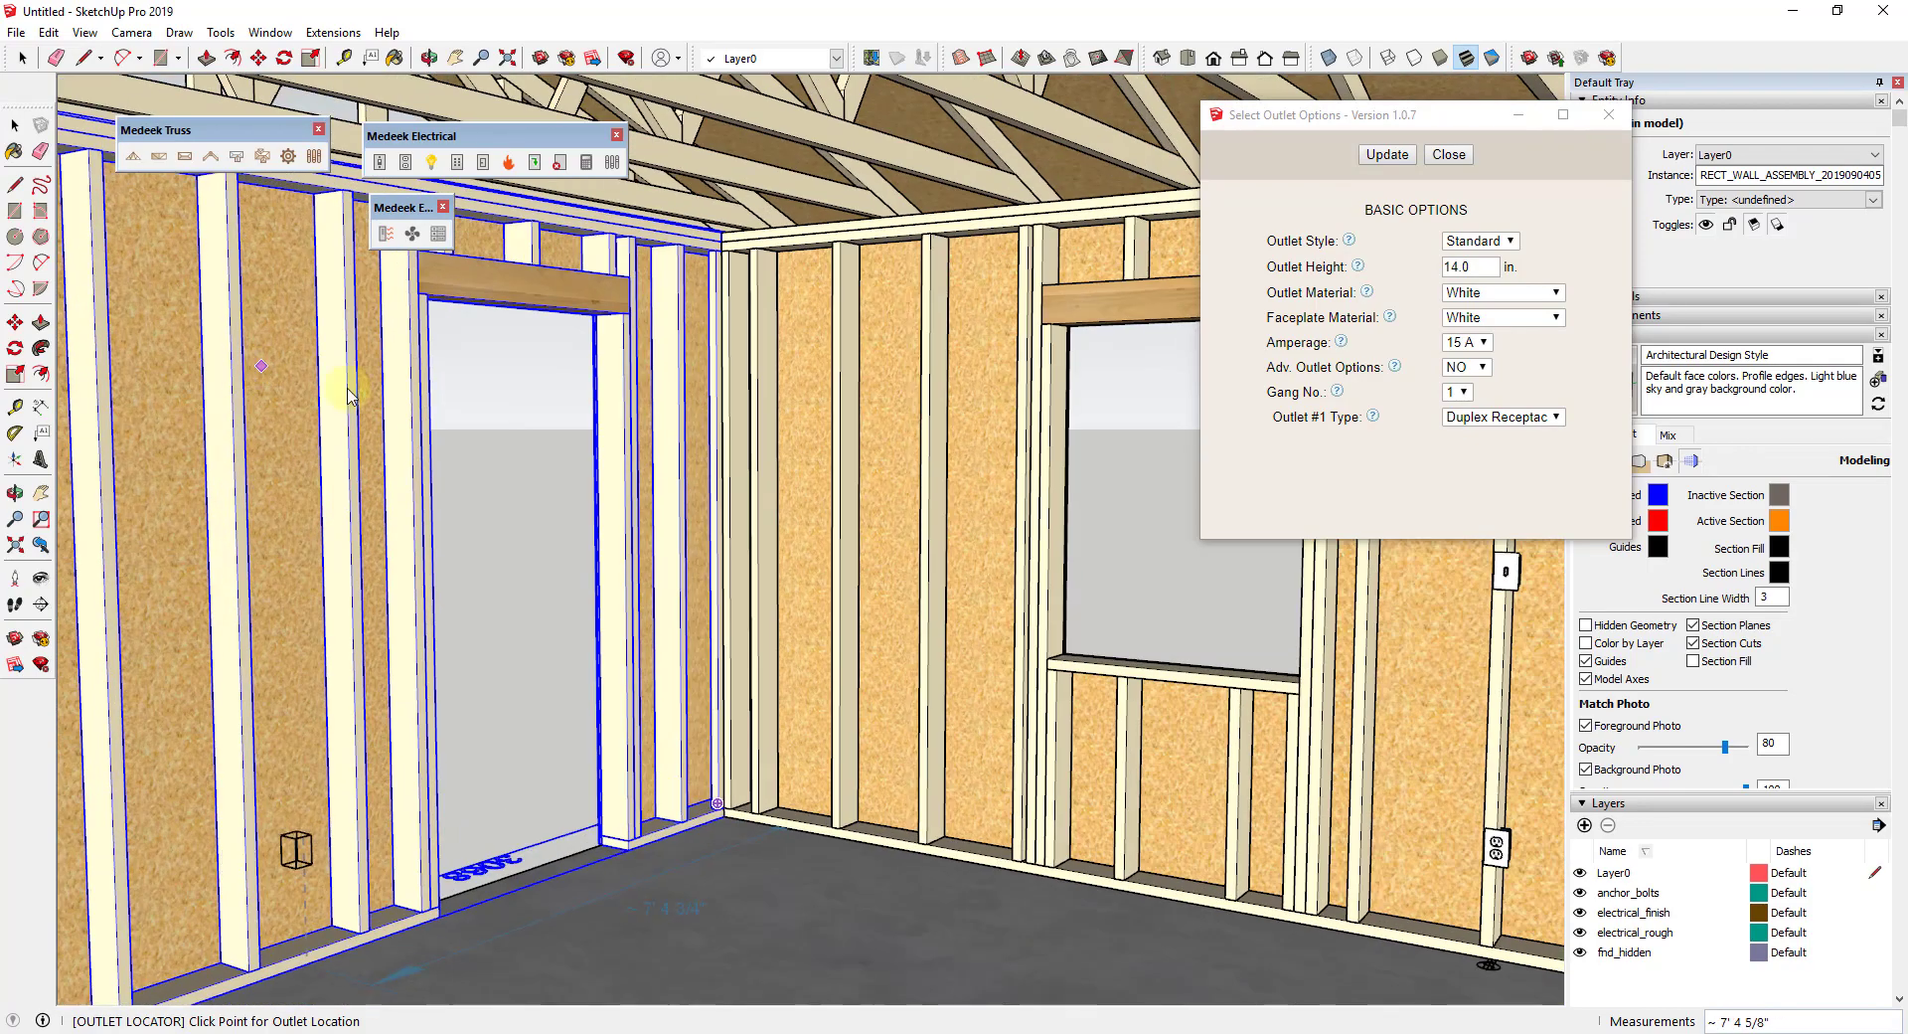
click(483, 162)
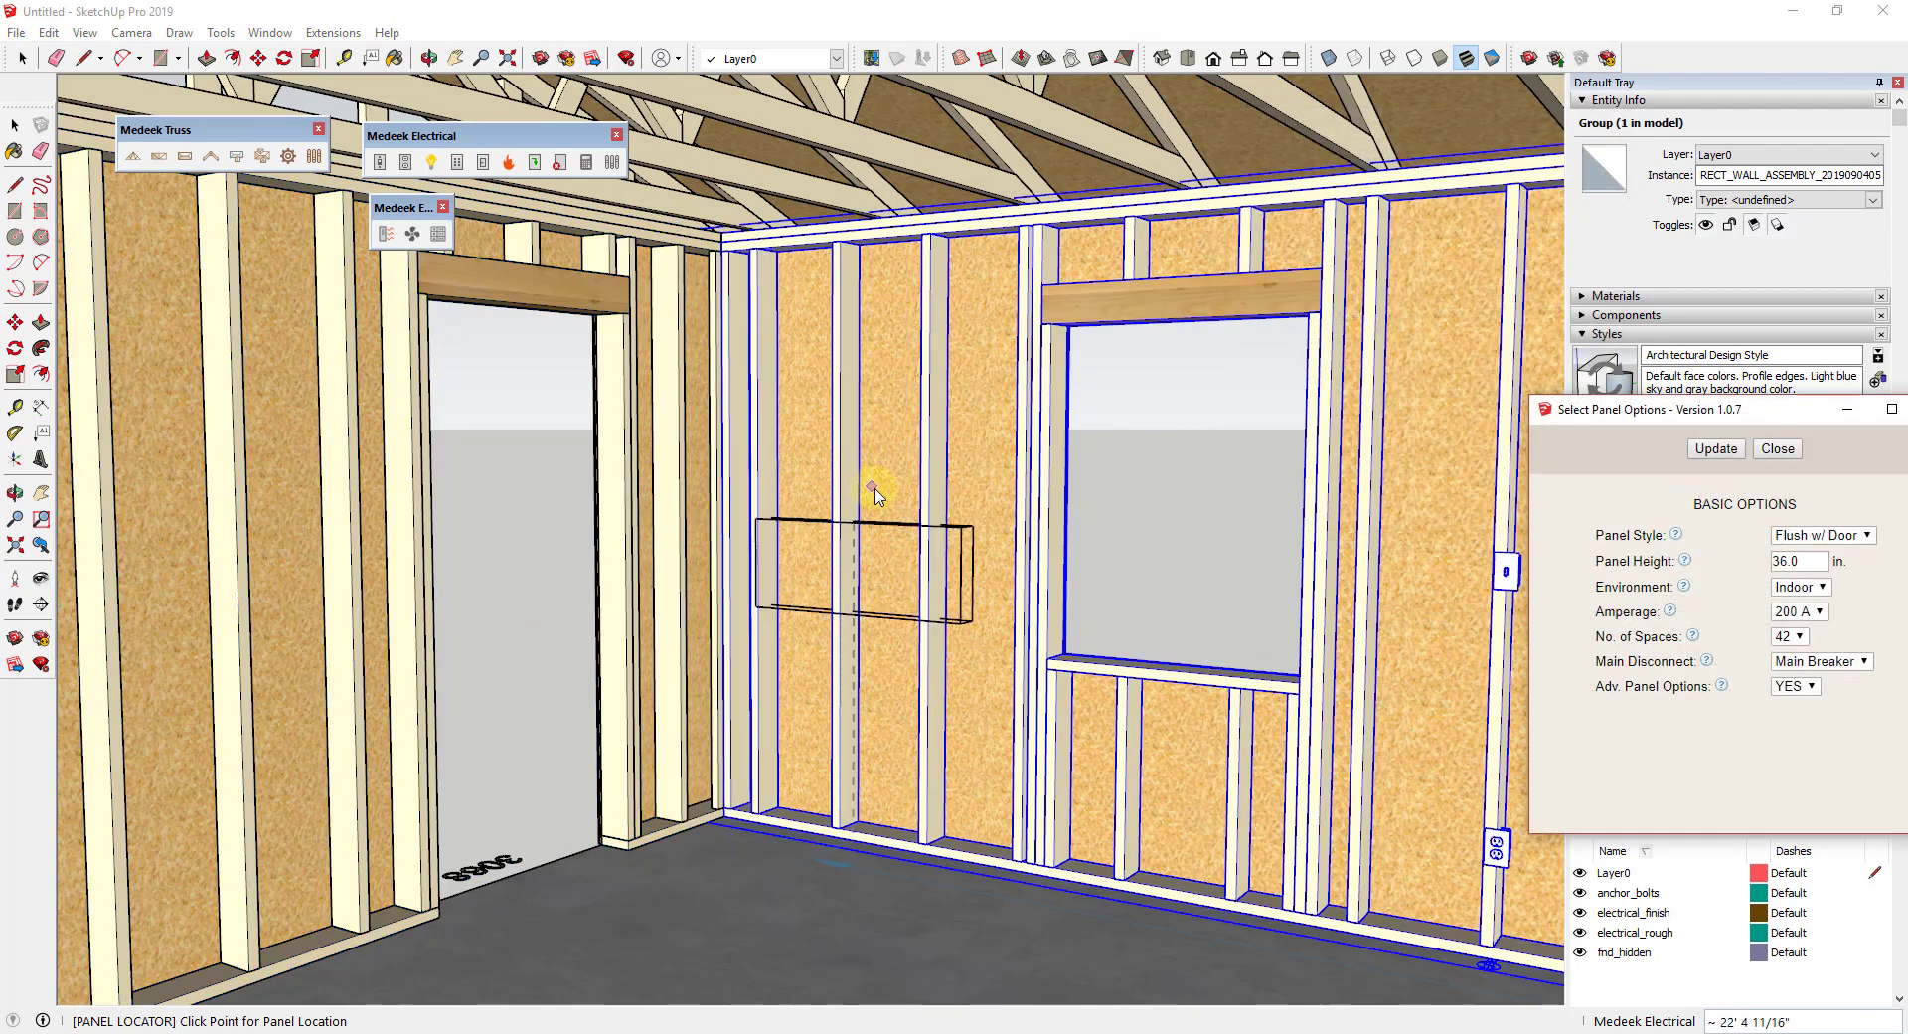
click(1789, 756)
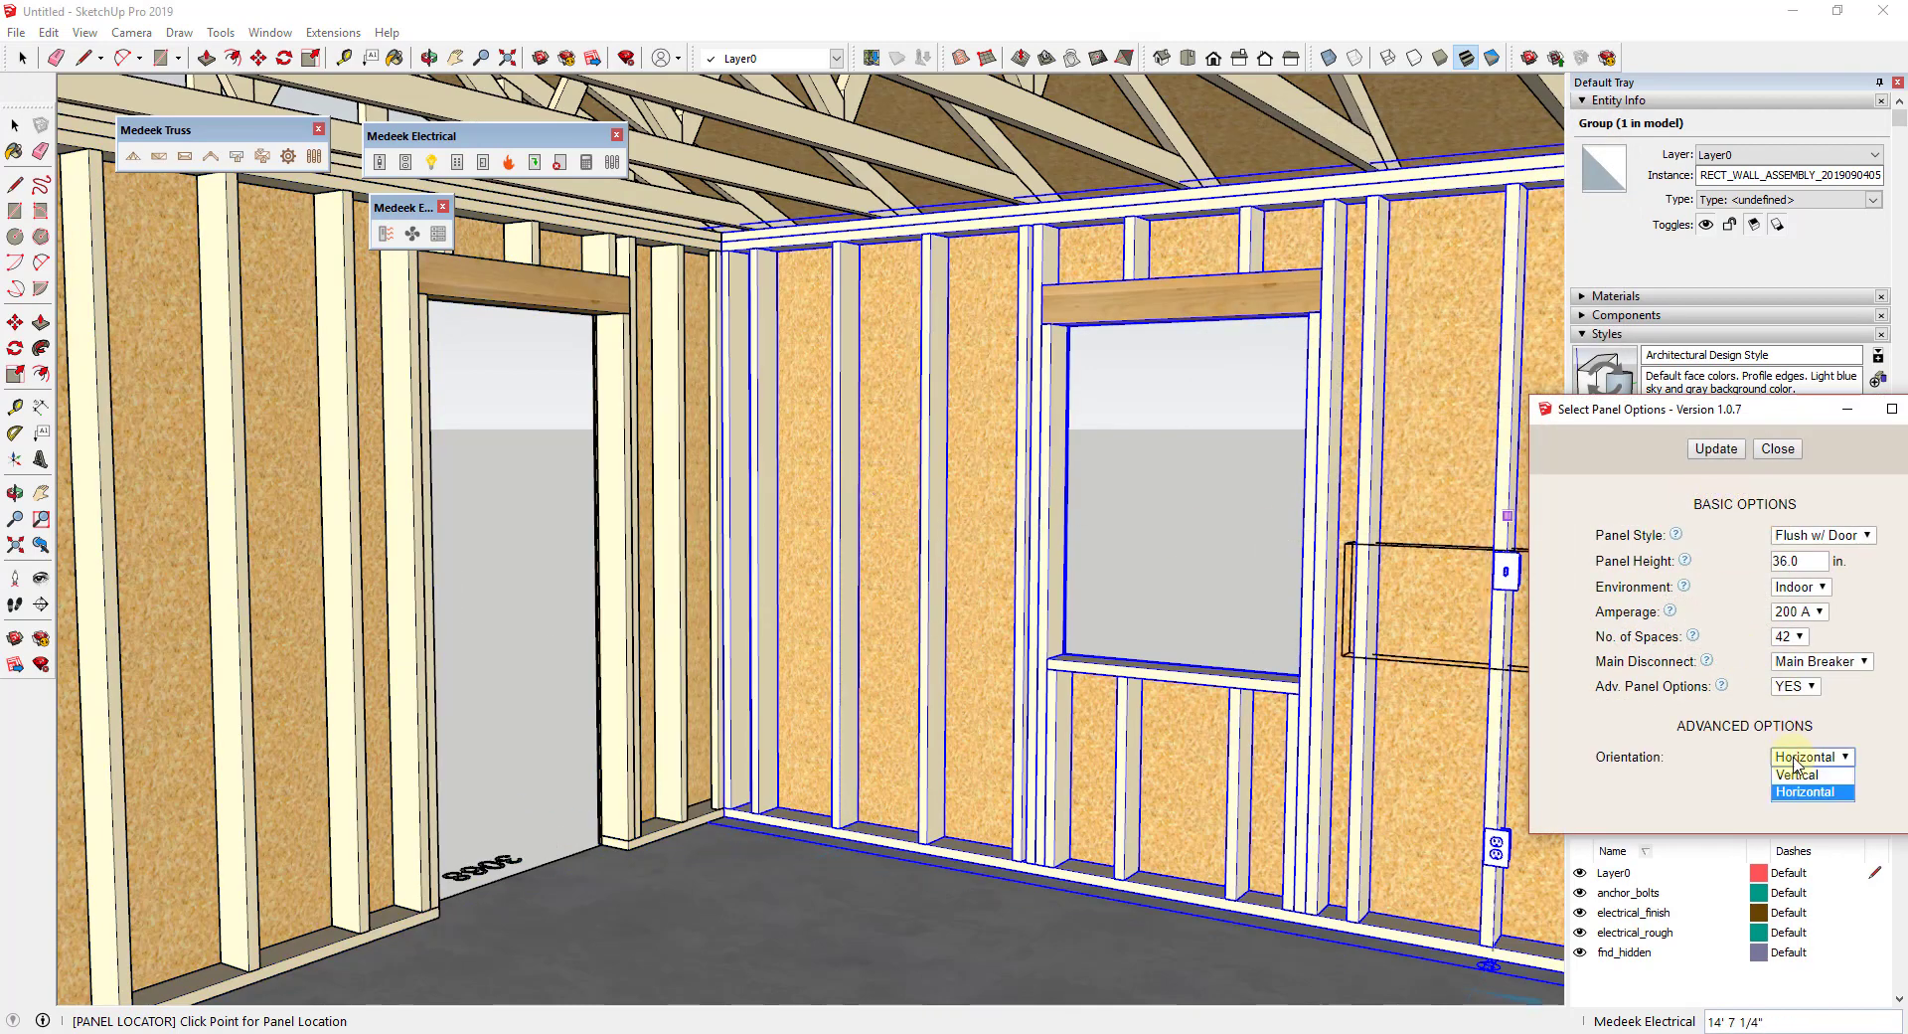
click(1795, 788)
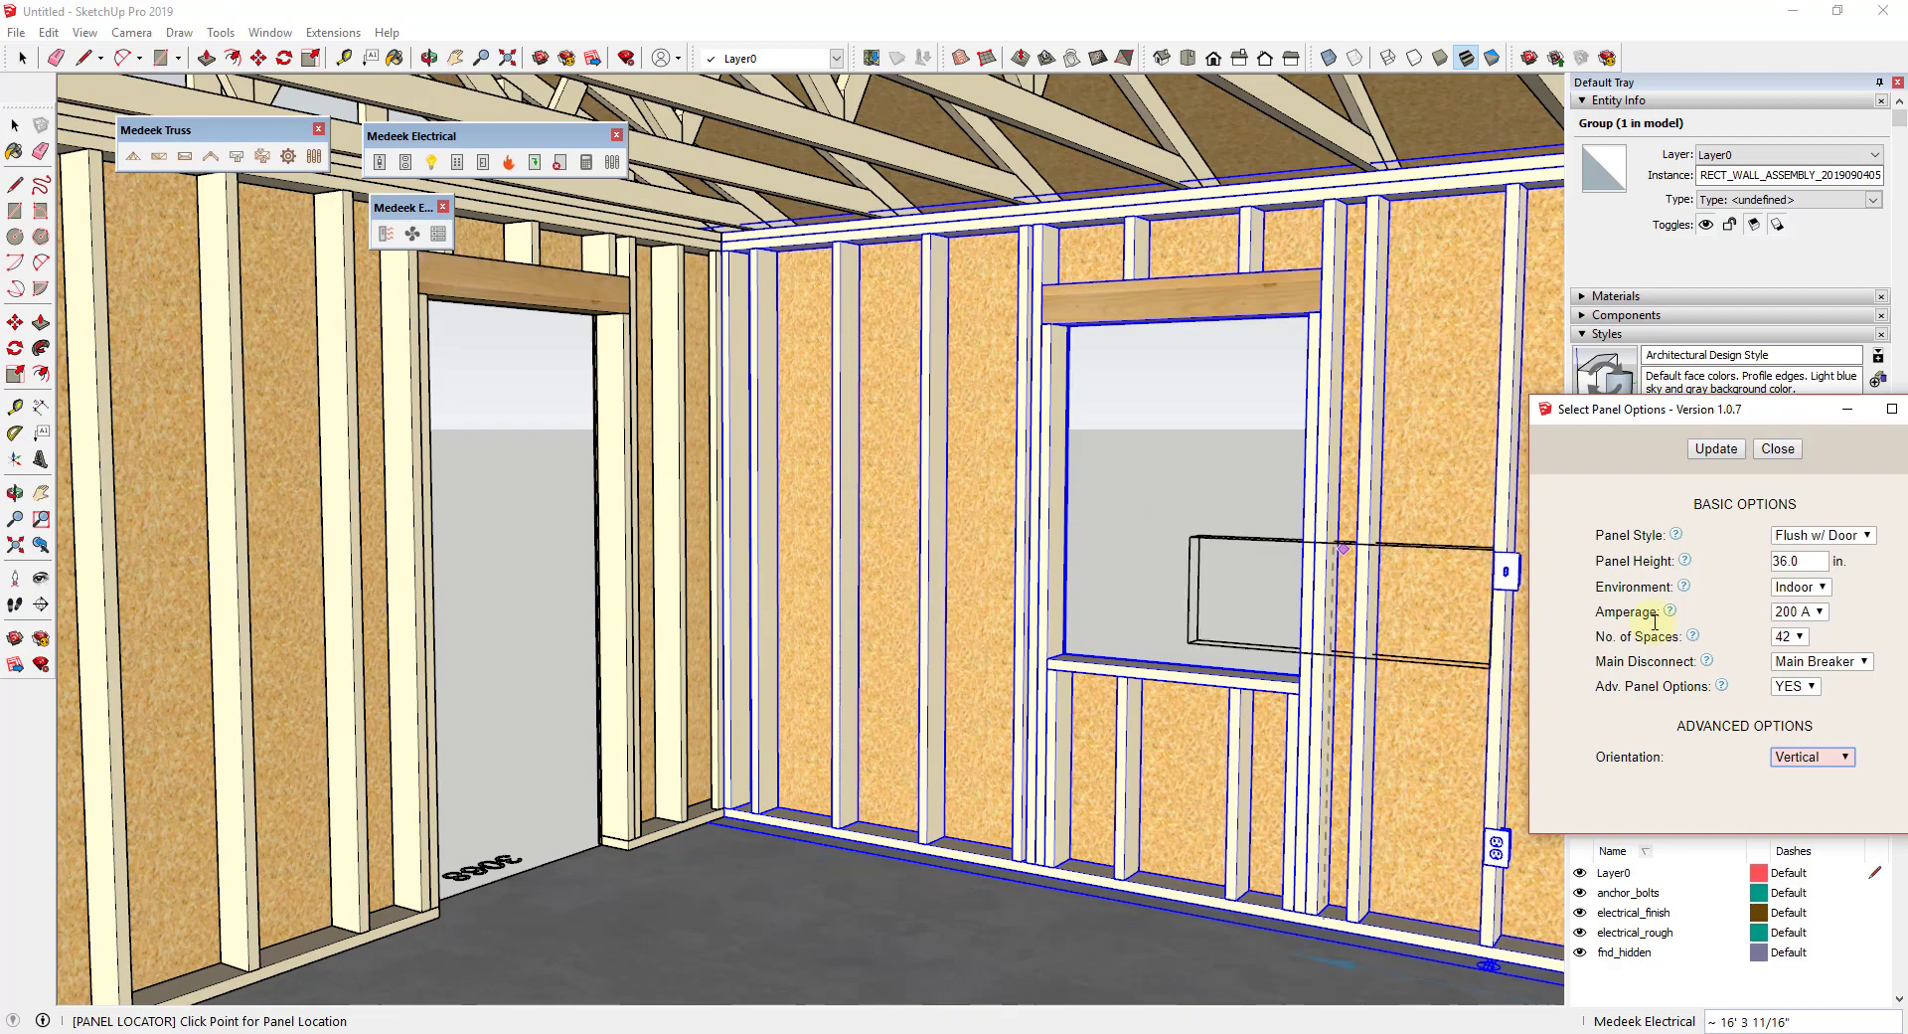
click(895, 547)
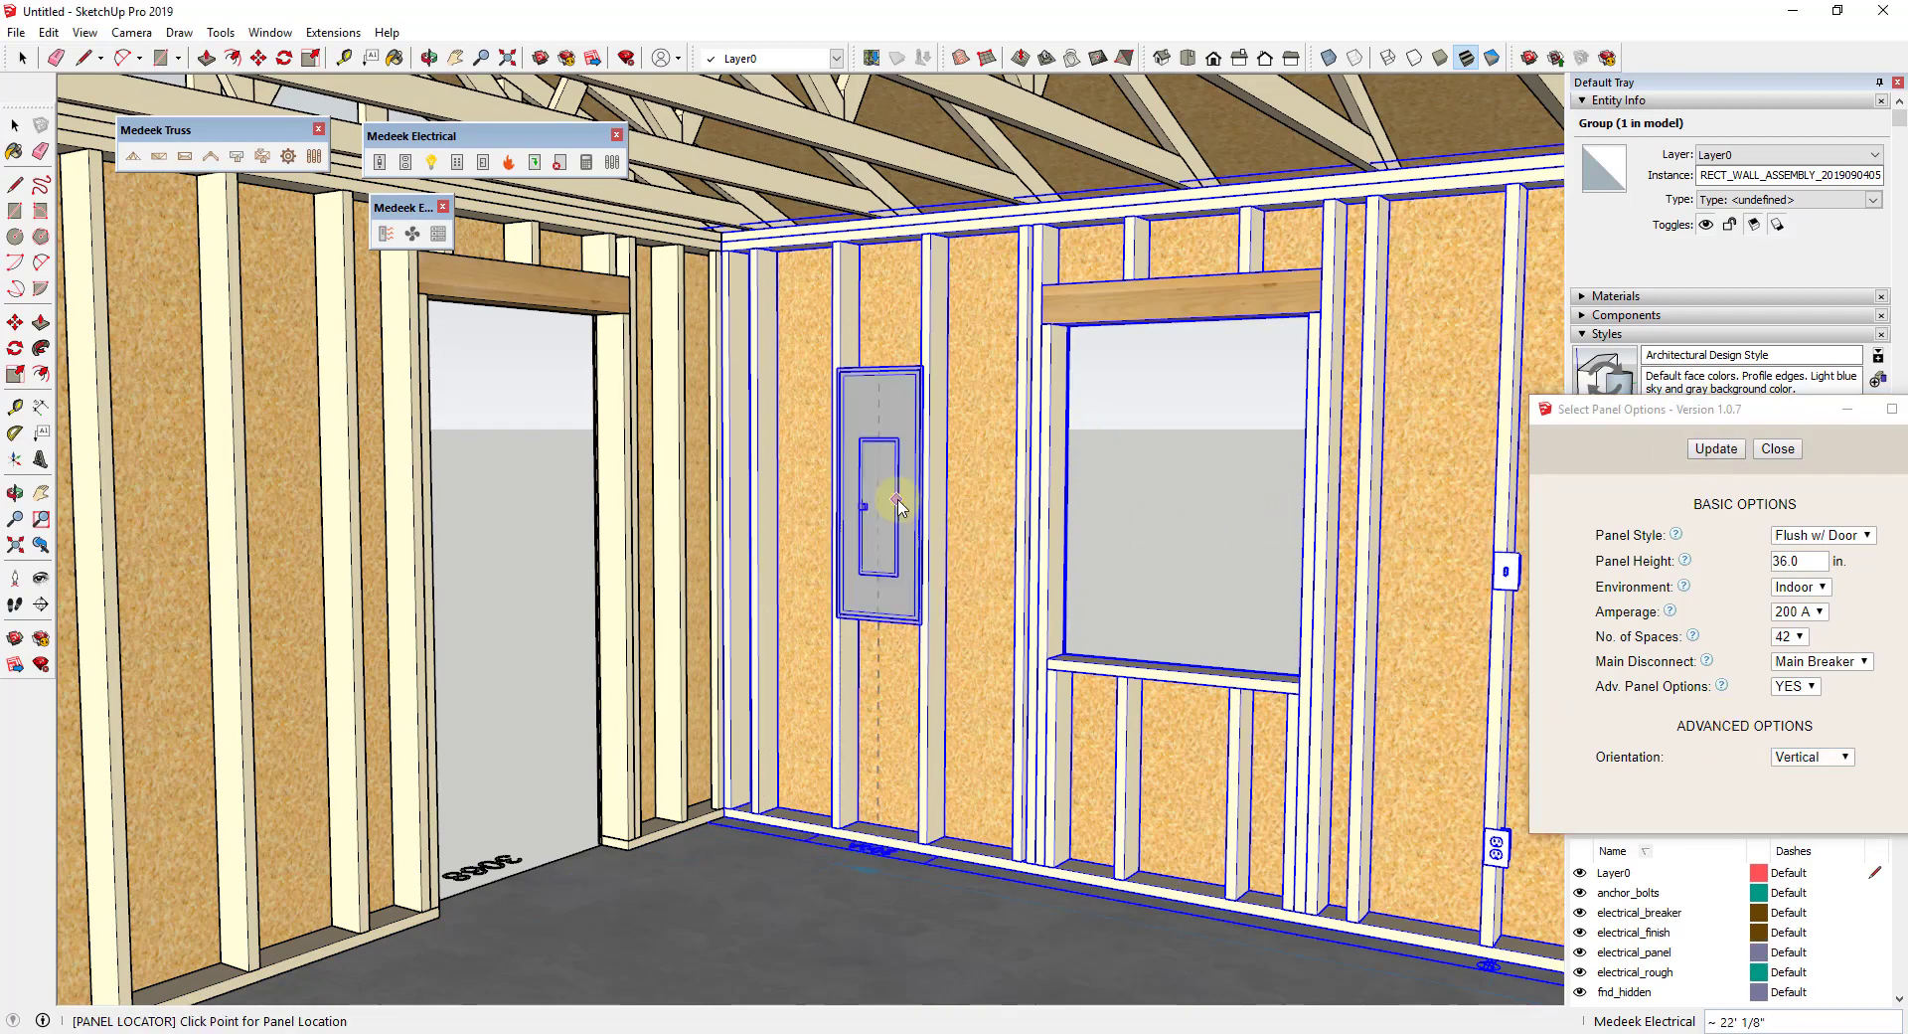
Step: Examine the placed panel, switch and outlet from inside the garage and through the garage door opening
scroll(895, 496, up, 5)
scroll(860, 477, down, 5)
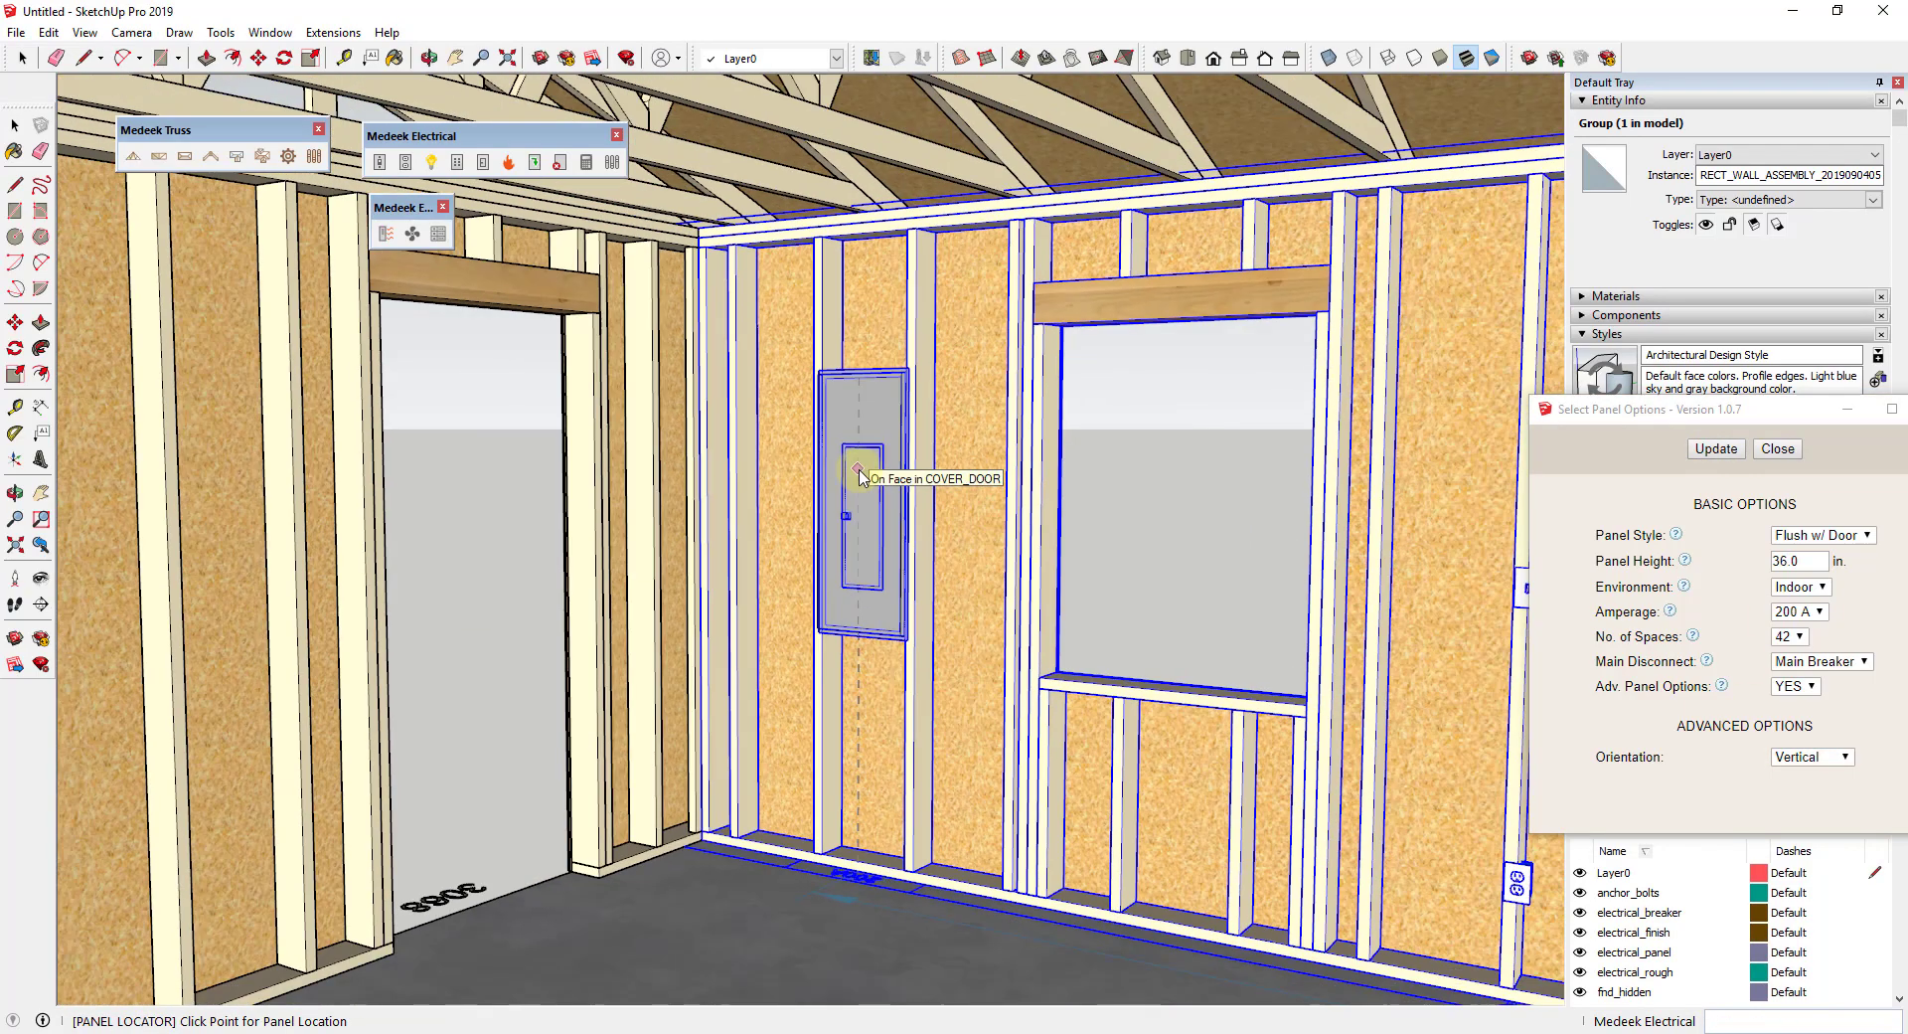
middle_drag(874, 477, 1211, 485)
scroll(1211, 485, up, 3)
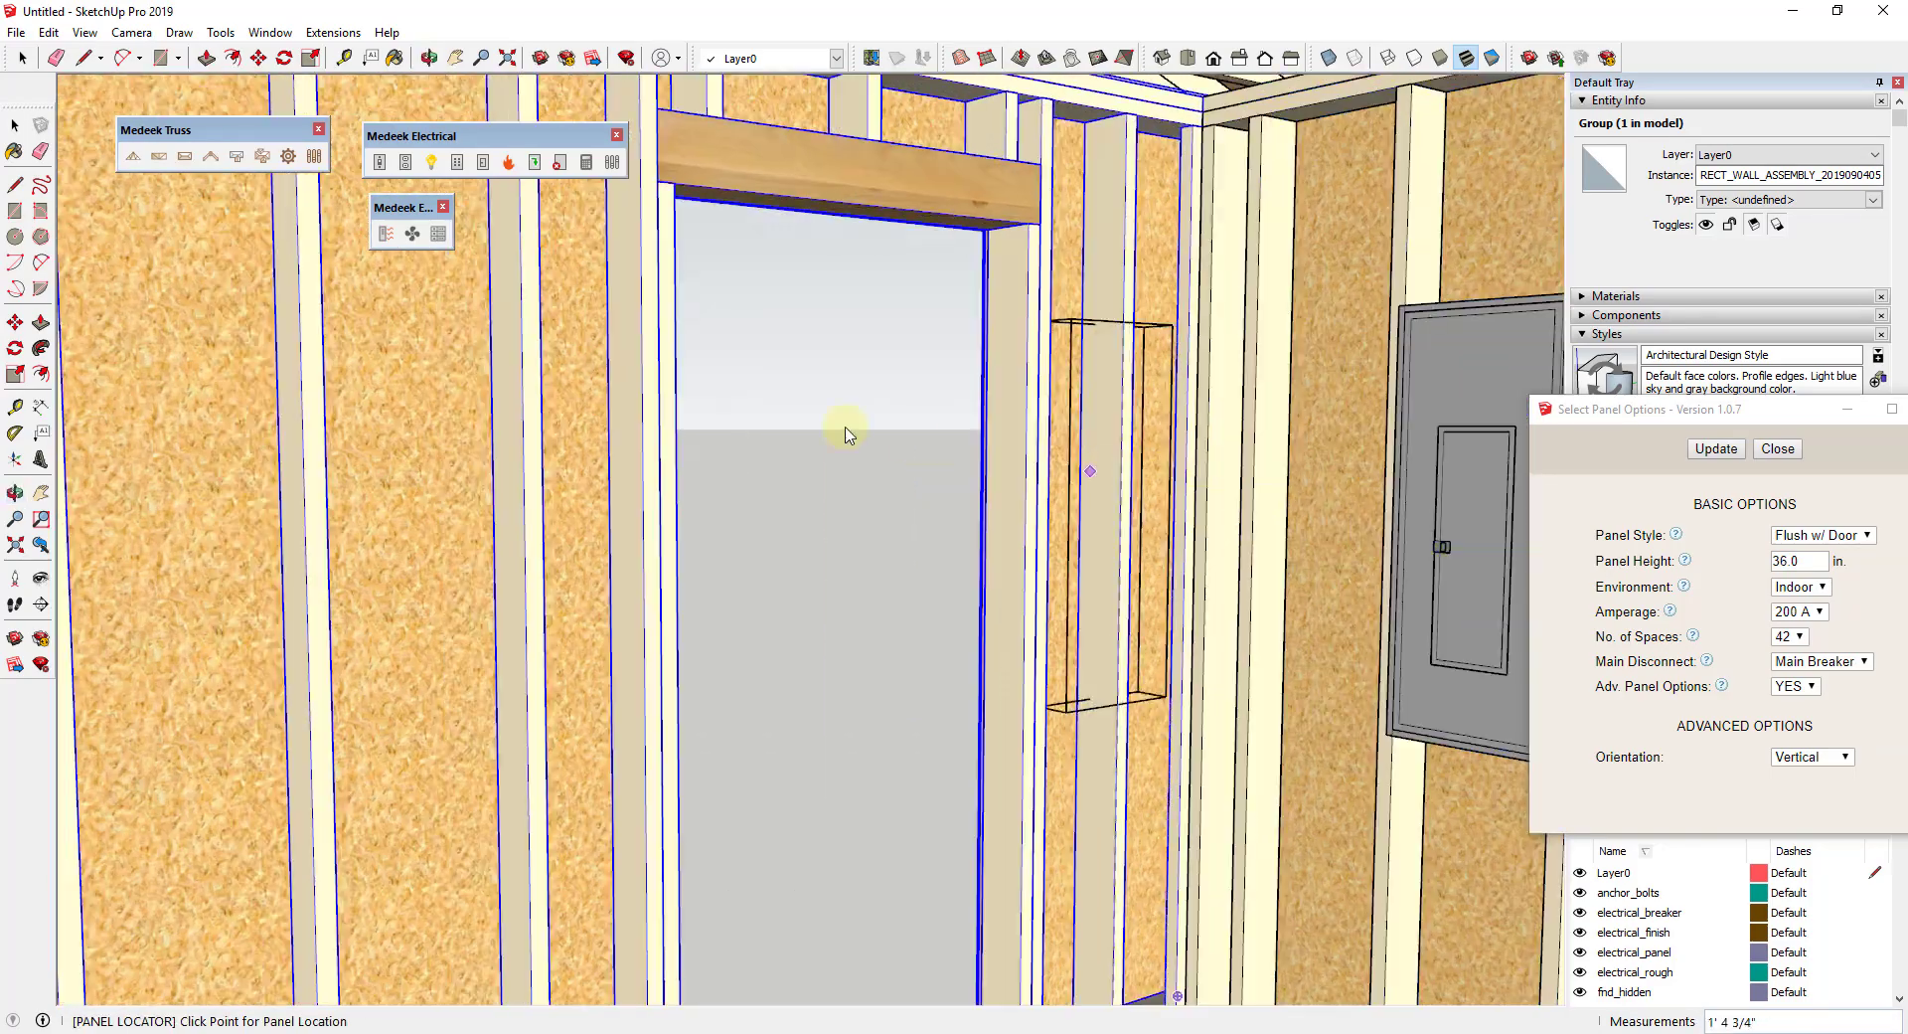
scroll(848, 430, down, 8)
scroll(980, 455, up, 6)
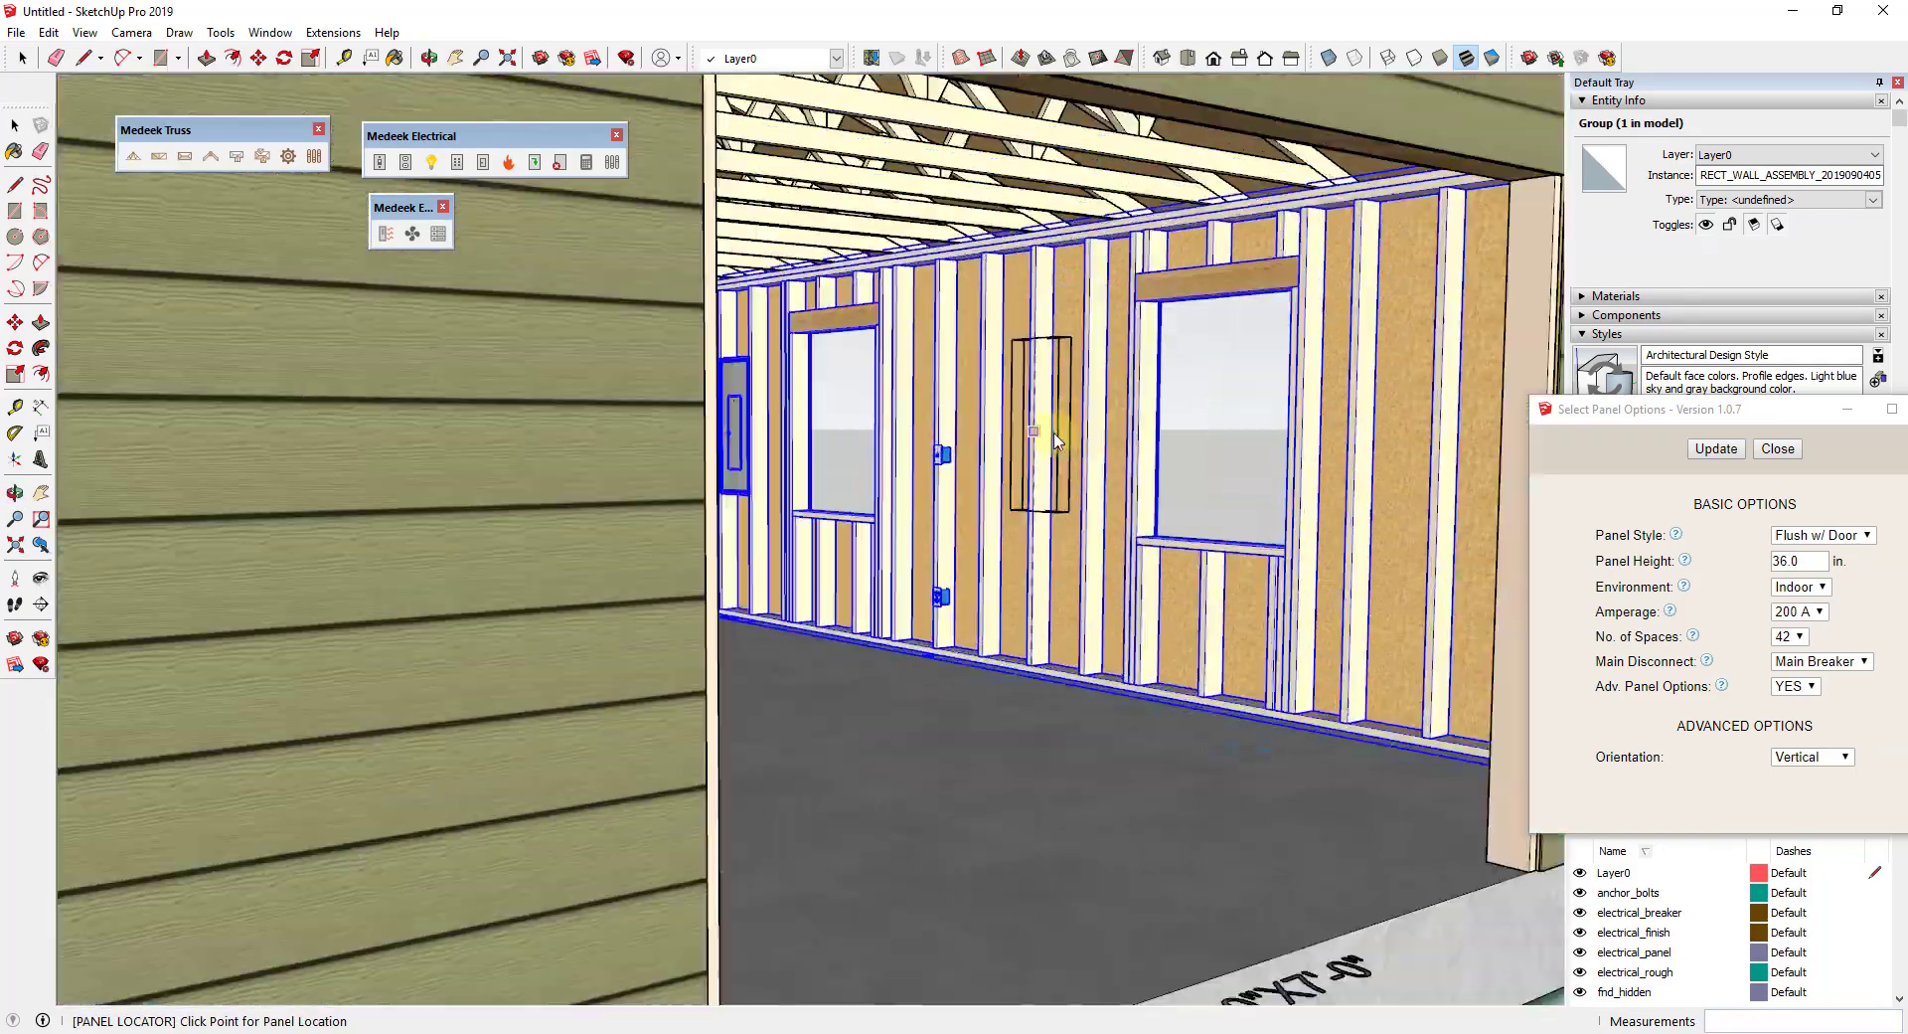
middle_drag(775, 428, 994, 427)
scroll(984, 427, down, 4)
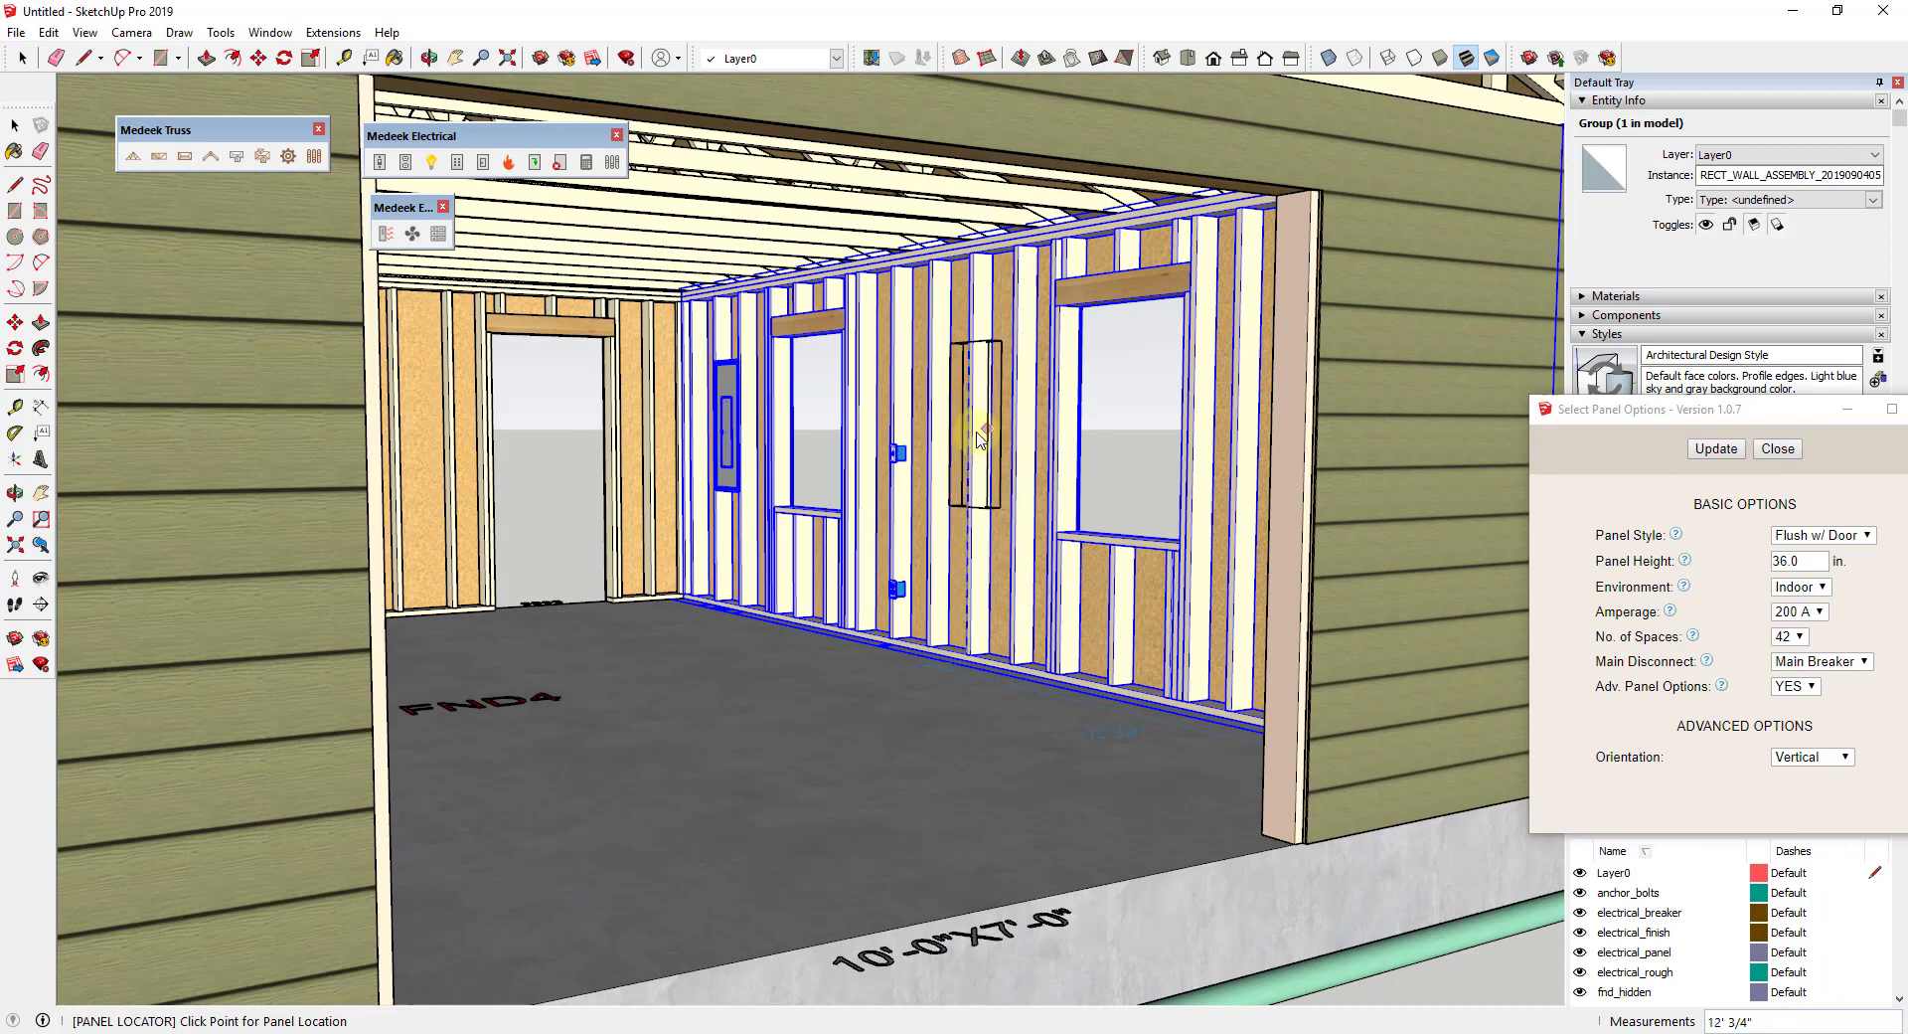
scroll(885, 444, up, 2)
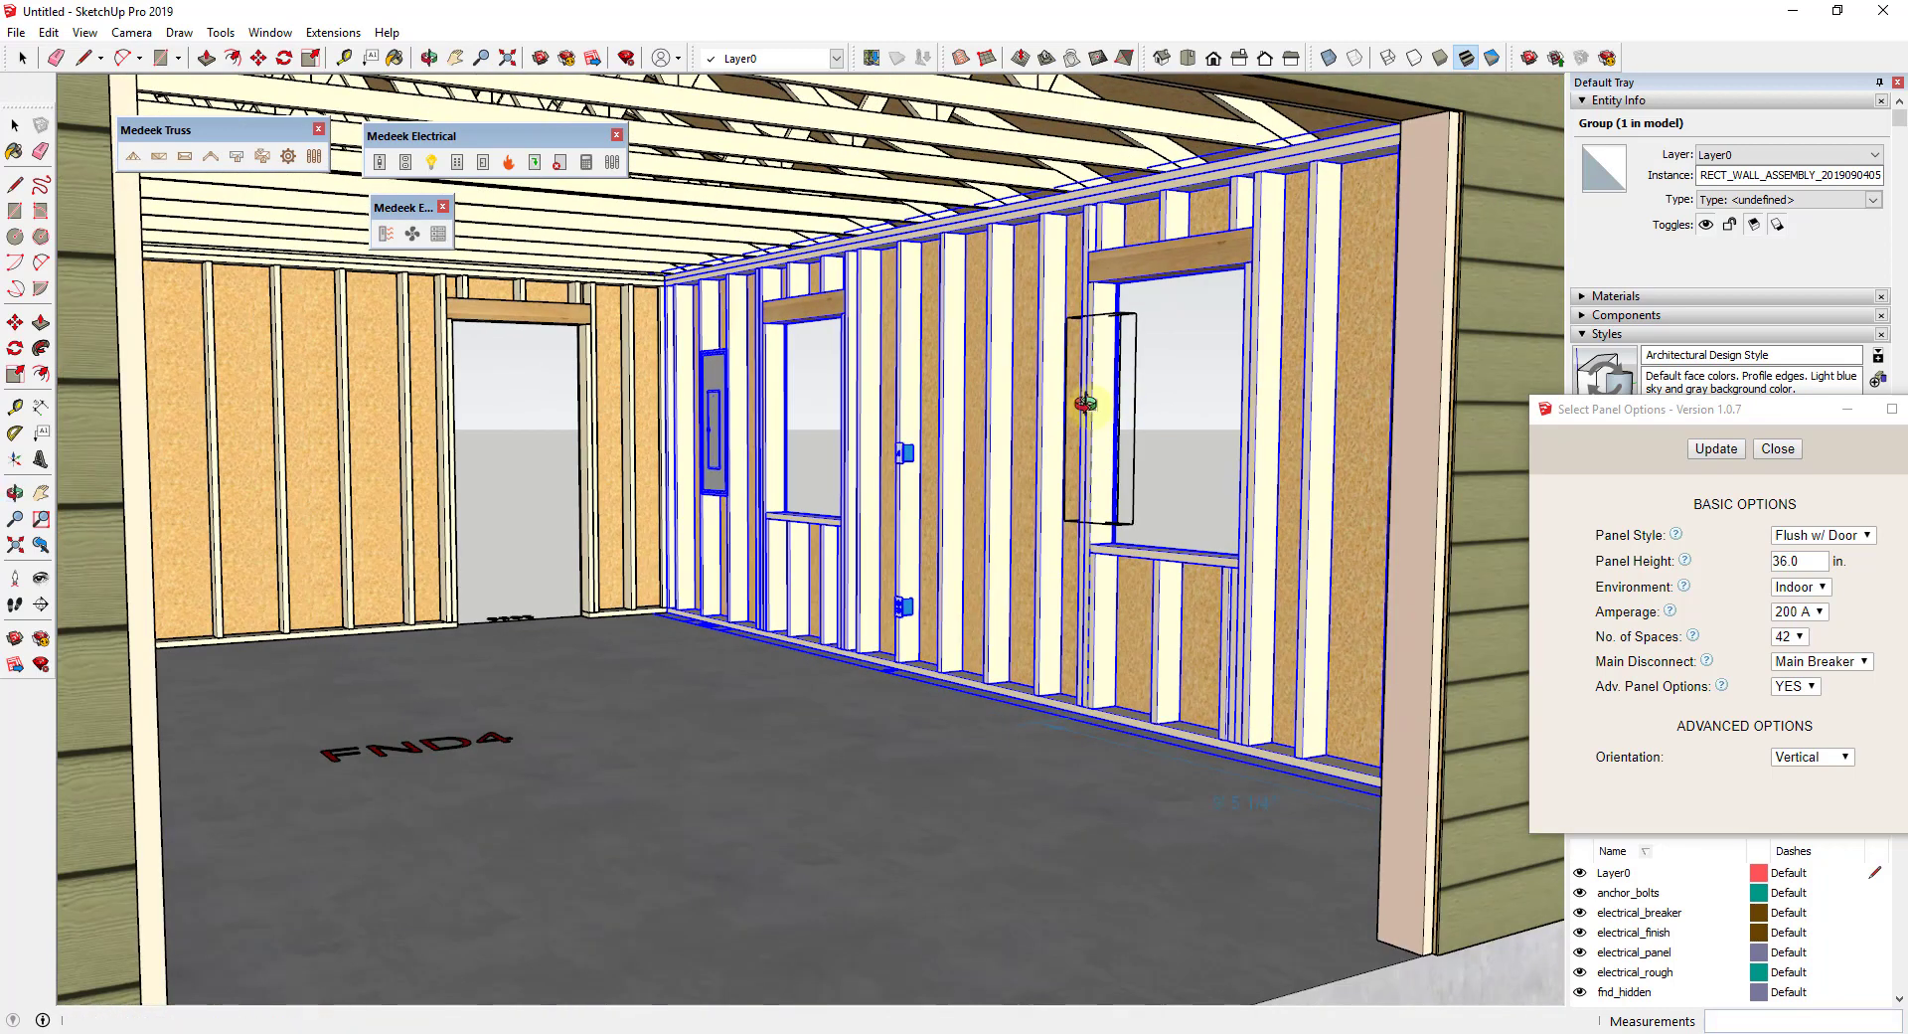